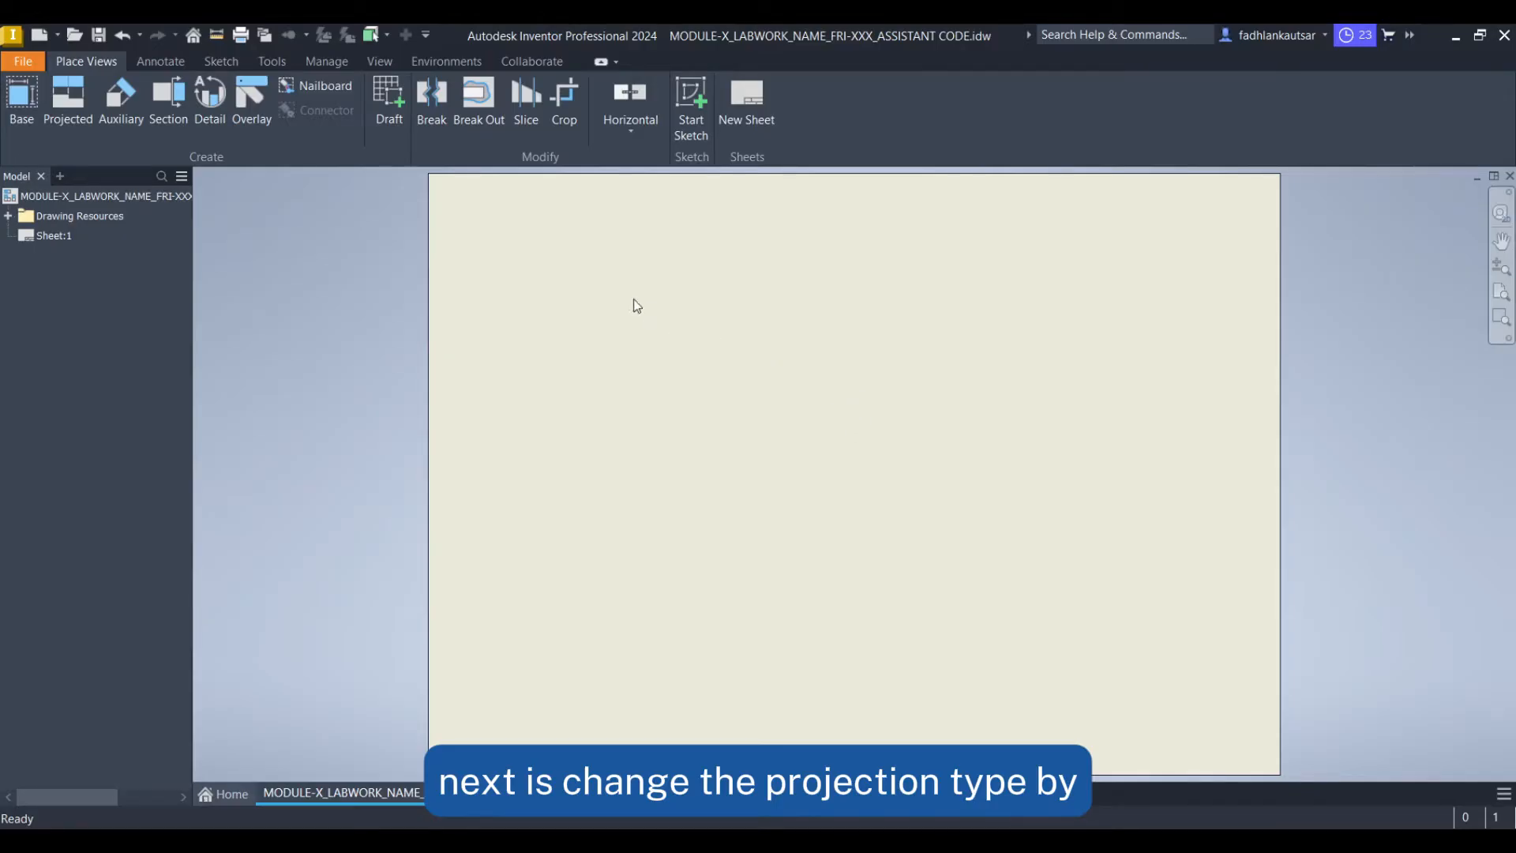
Open the Styles Editor and set the default standard's linear units to mm
{"action": "left_click", "coordinate": [327, 66]}
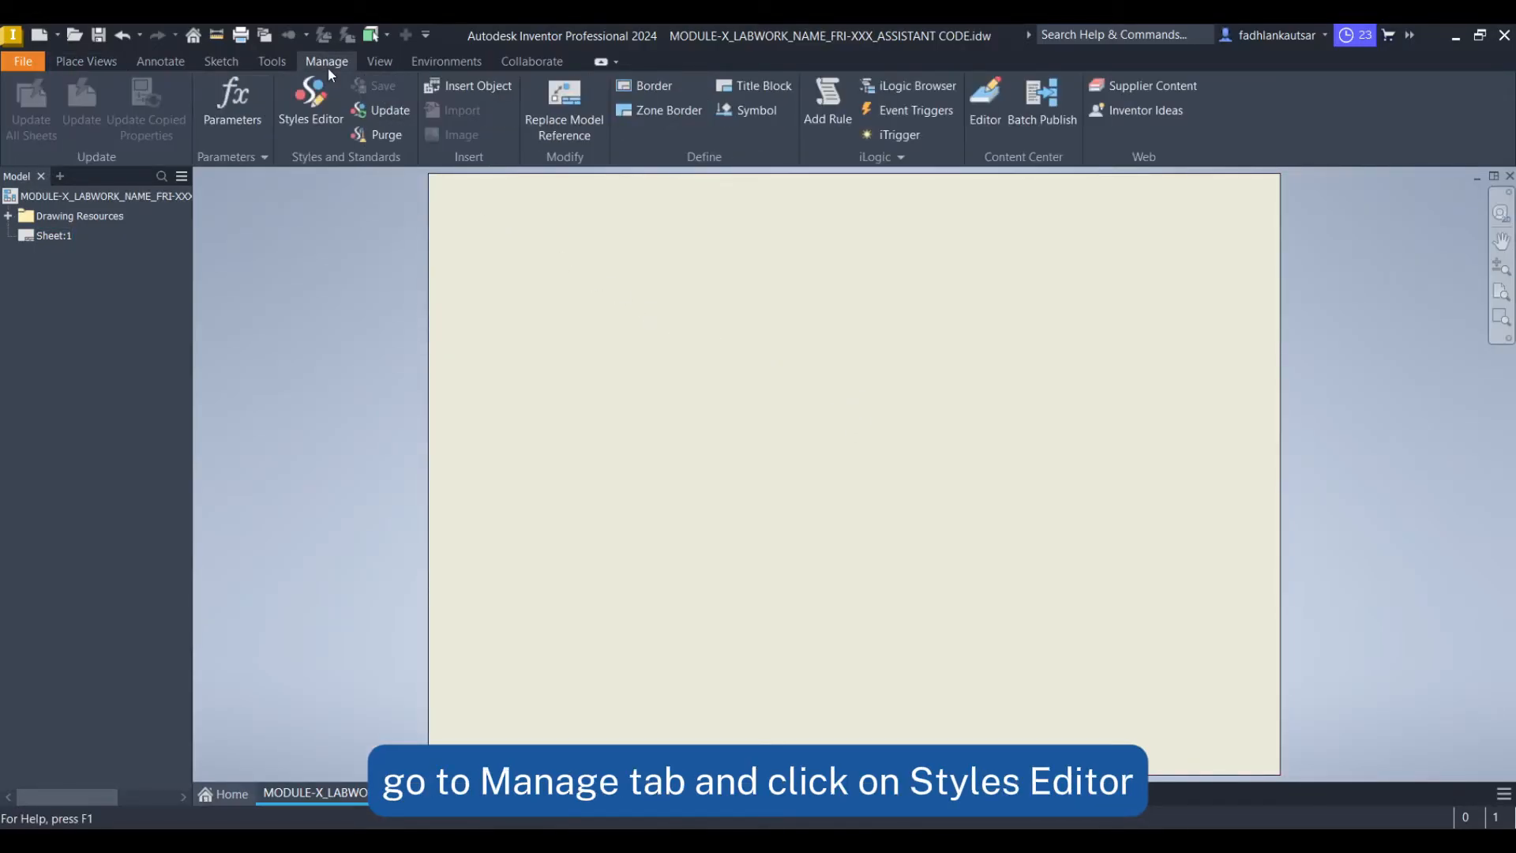
{"action": "left_click", "coordinate": [318, 143]}
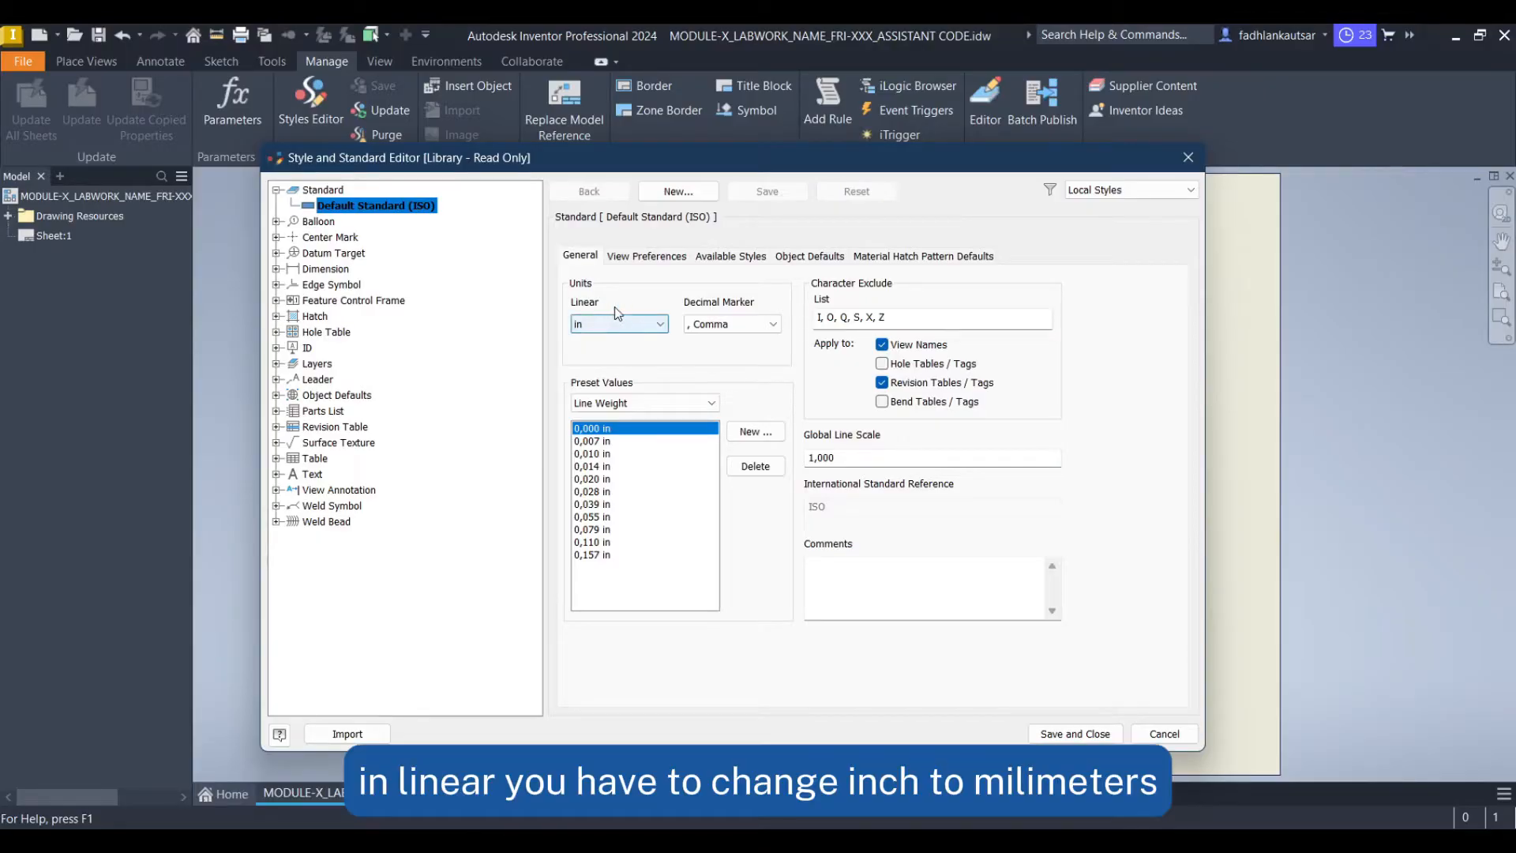
{"action": "left_click", "coordinate": [656, 326]}
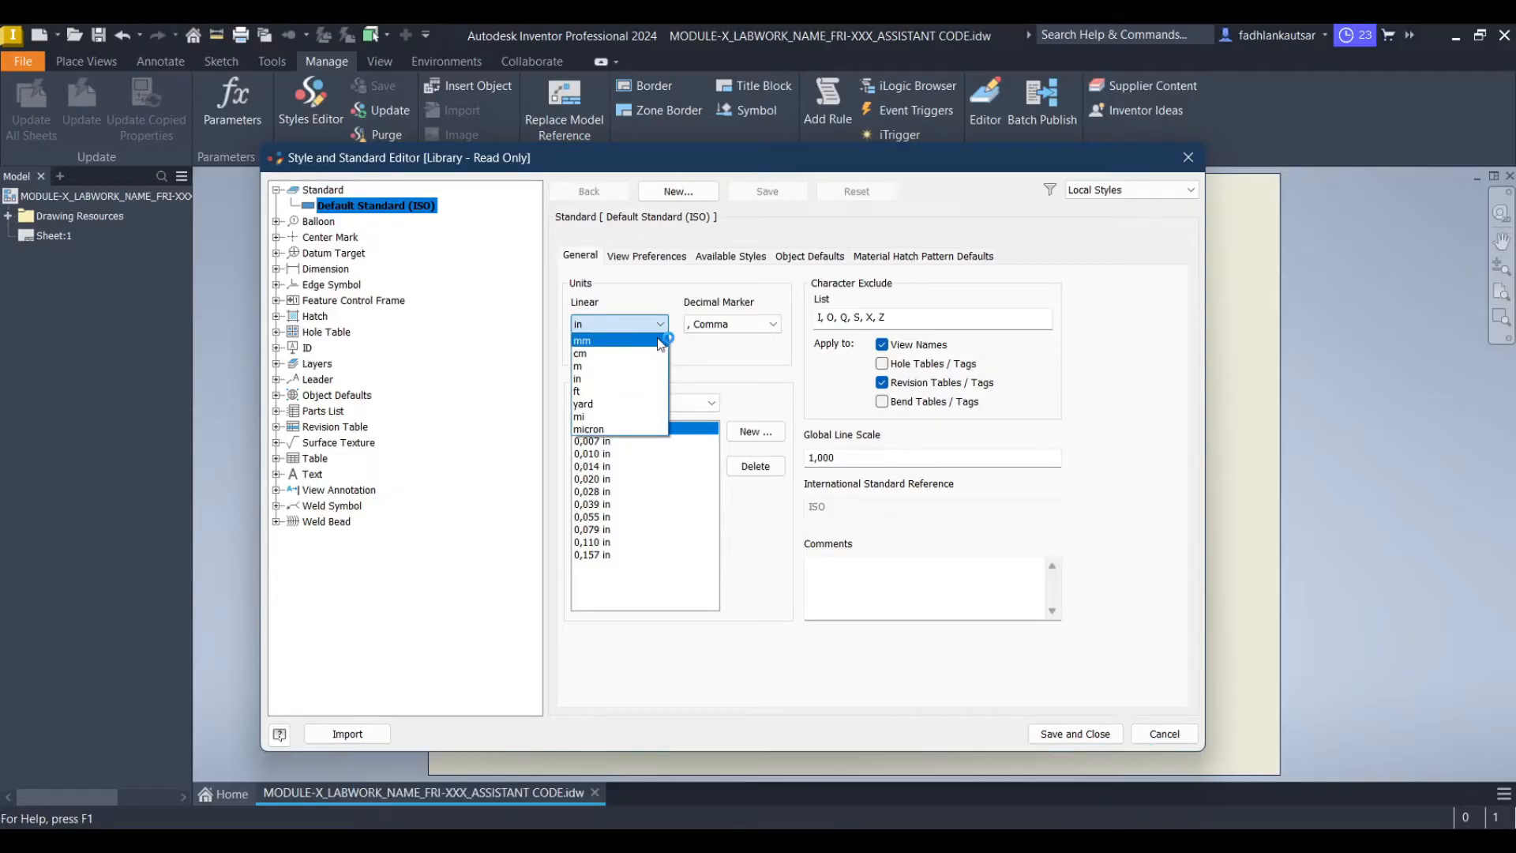
{"action": "left_click", "coordinate": [660, 341]}
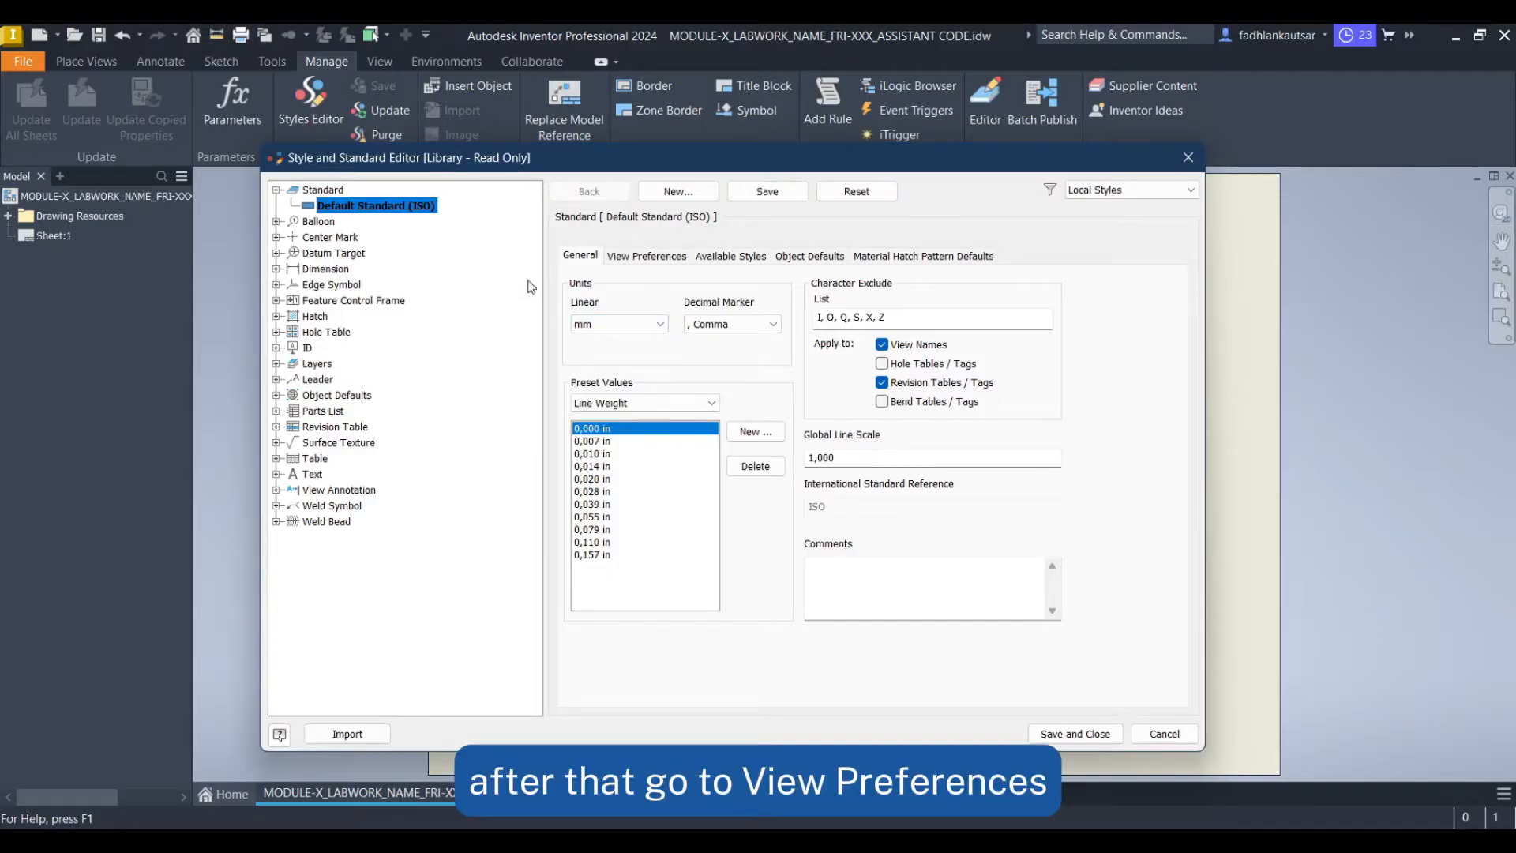
Set the view projection type to Third Angle and save and close the style editor
{"action": "left_click", "coordinate": [653, 261]}
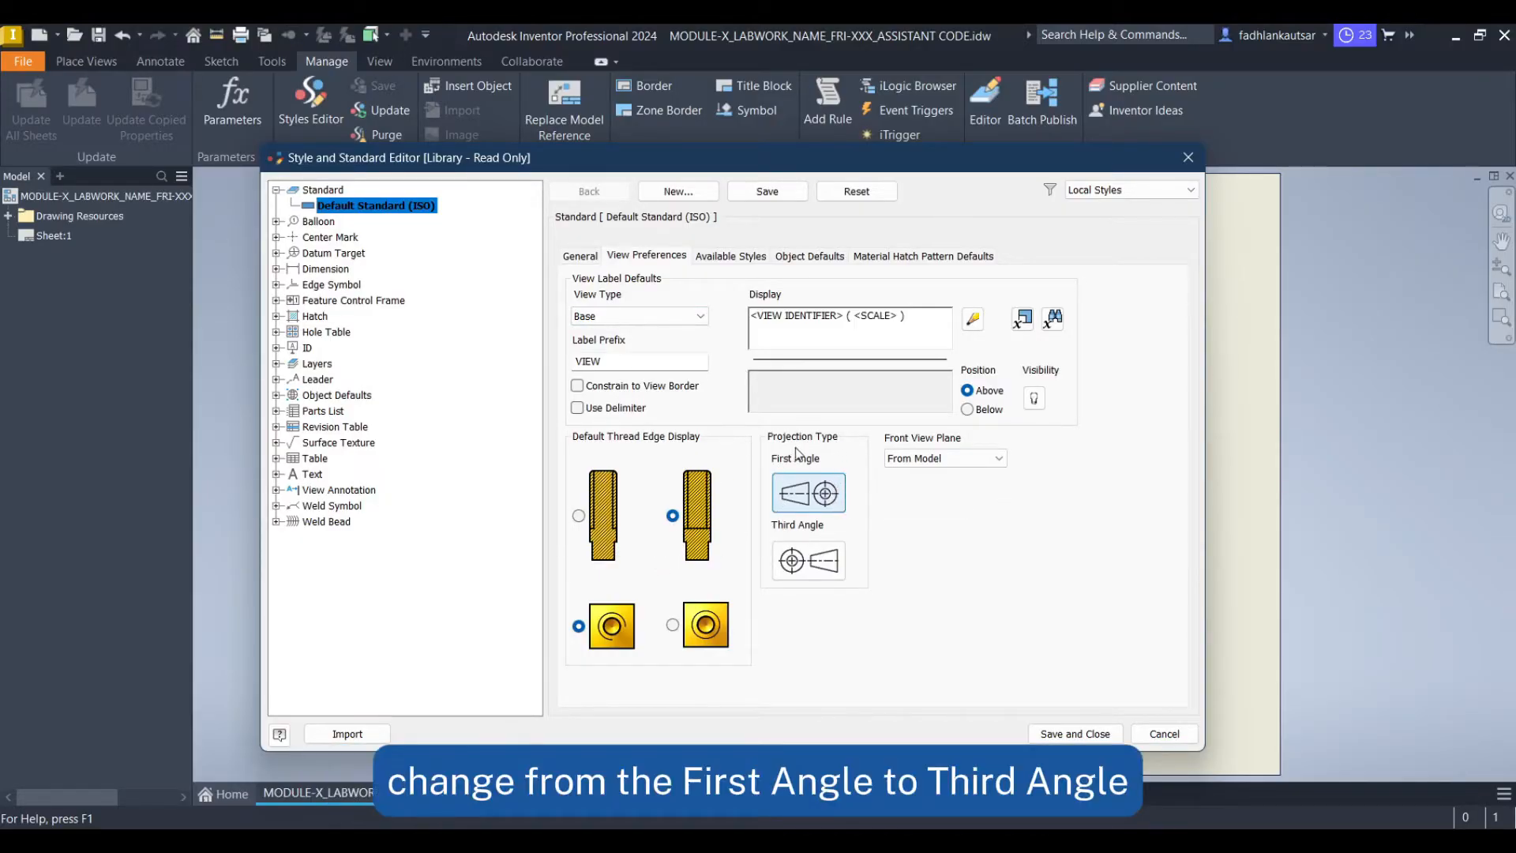
{"action": "left_click", "coordinate": [838, 567]}
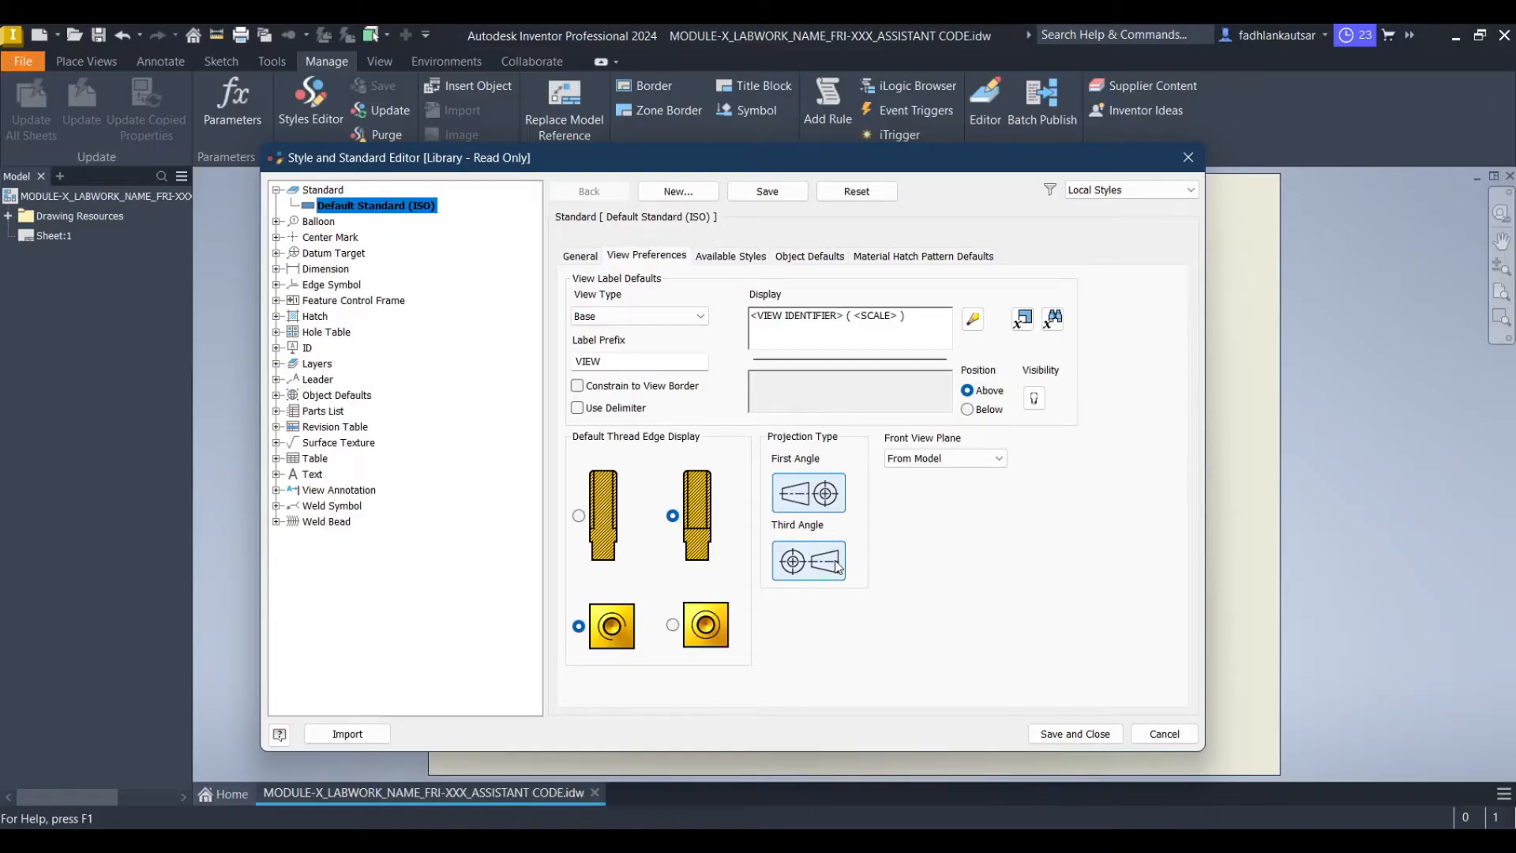
{"action": "left_click", "coordinate": [1084, 734]}
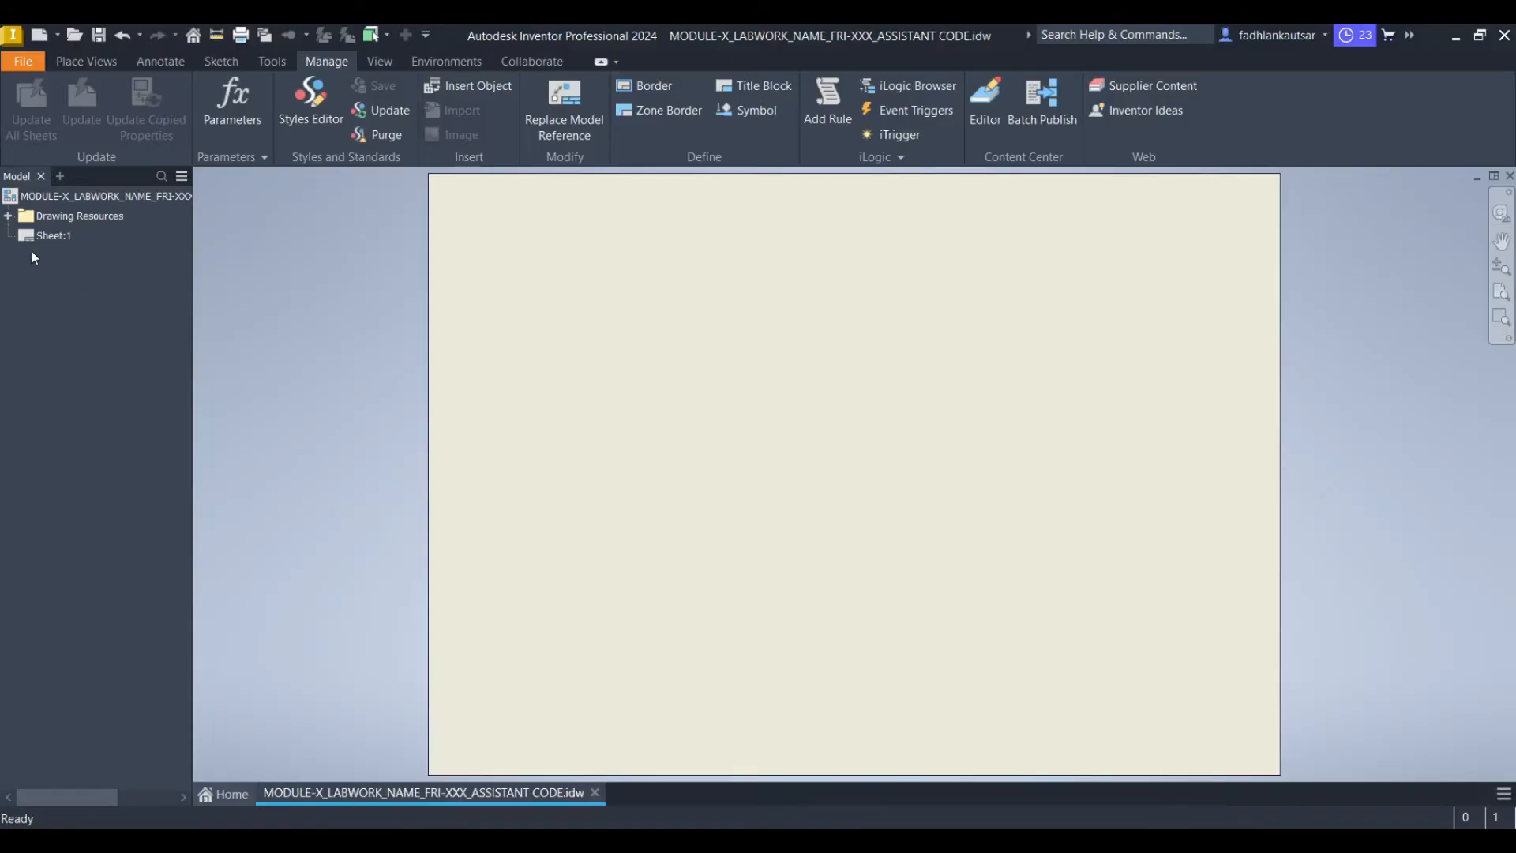
Expand Drawing Resources and Borders, and open the BORDER definition for editing
{"action": "left_click", "coordinate": [7, 215]}
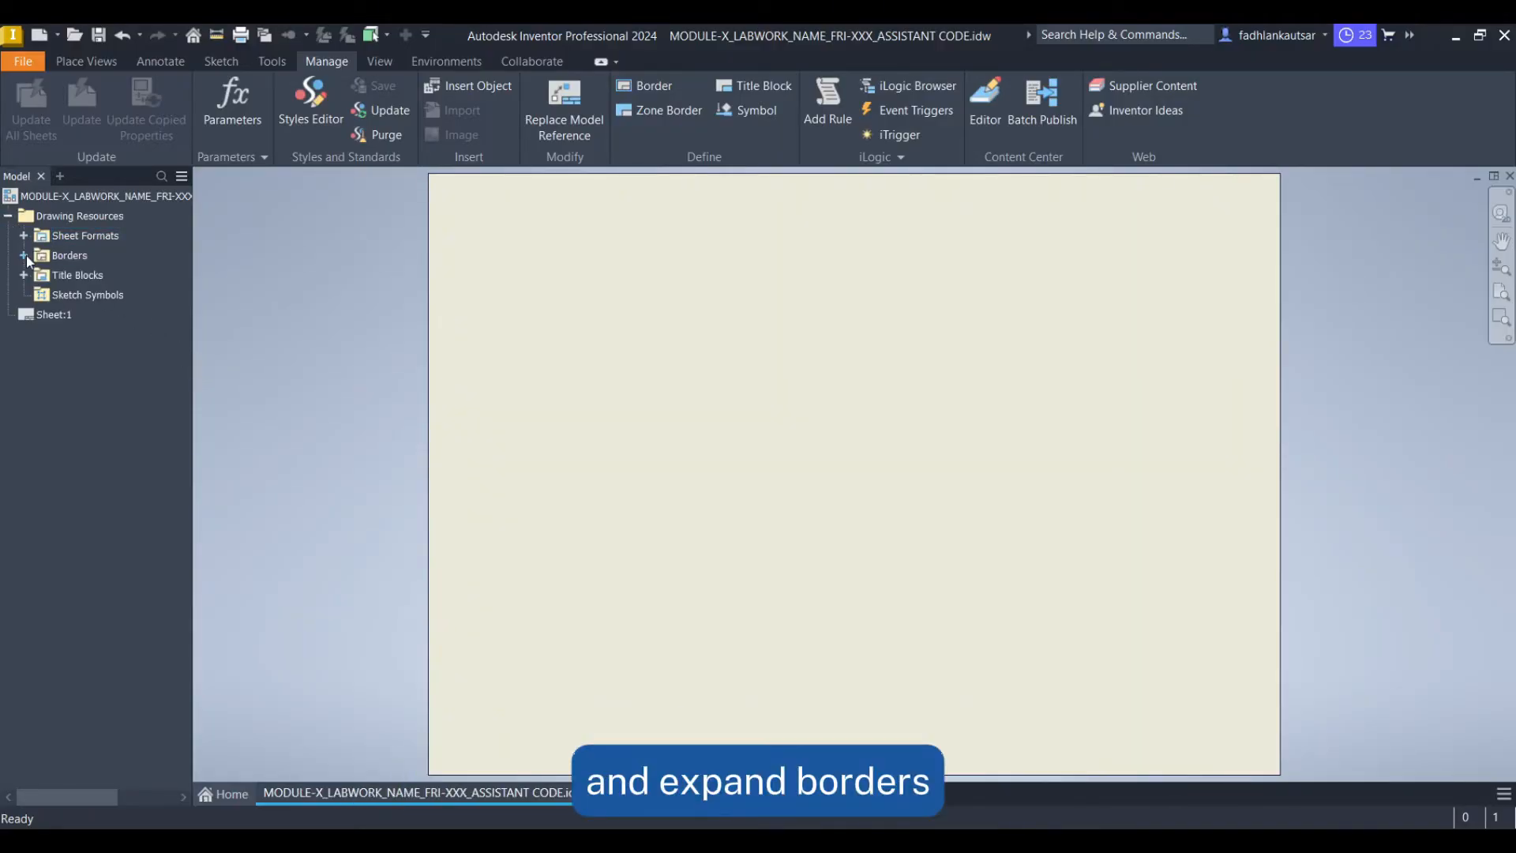
{"action": "left_click", "coordinate": [24, 255]}
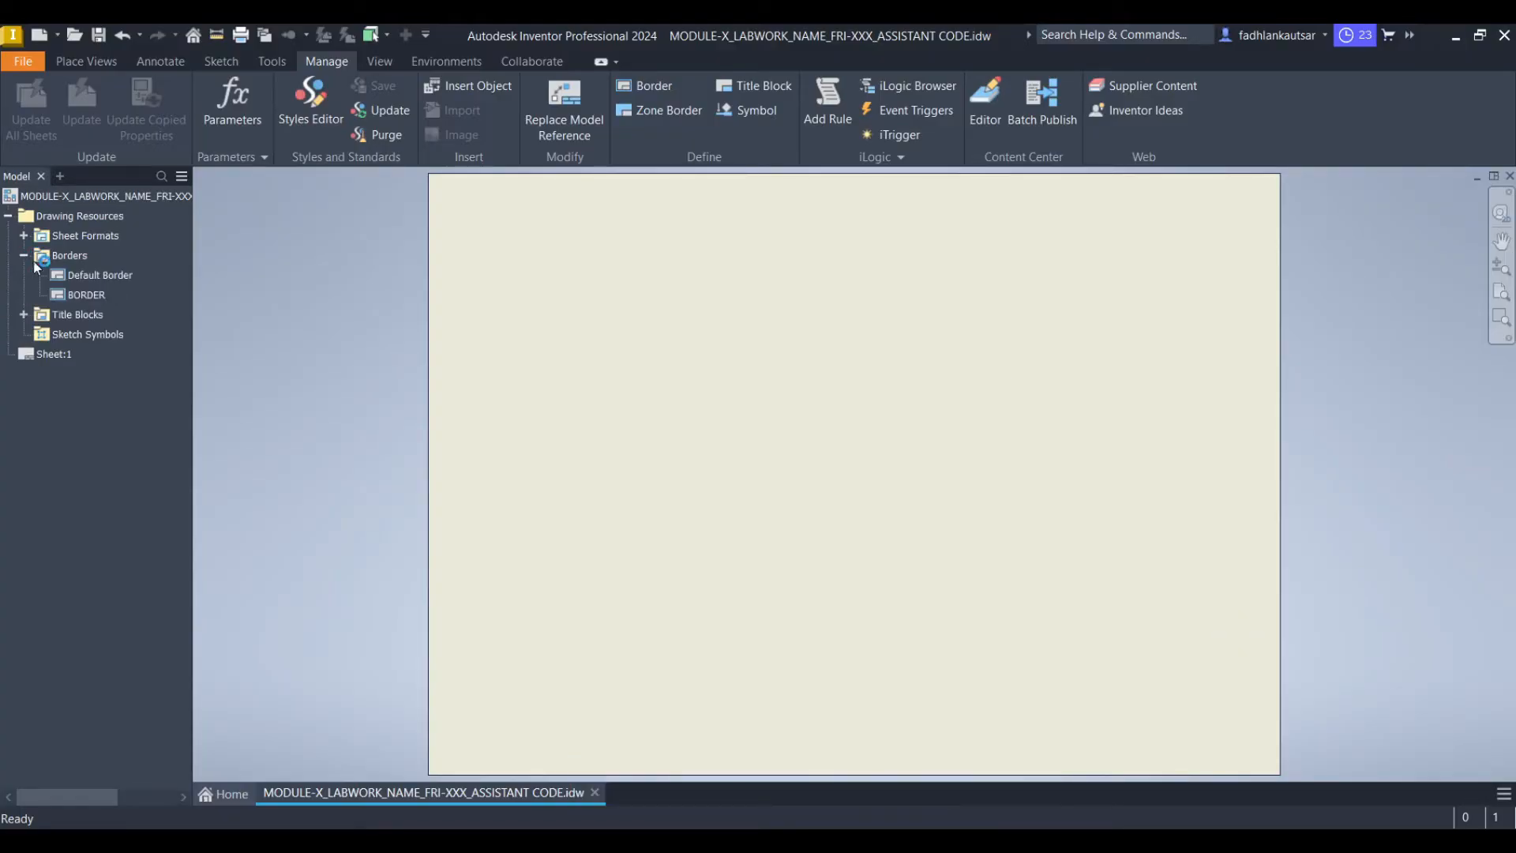
{"action": "right_click", "coordinate": [92, 296]}
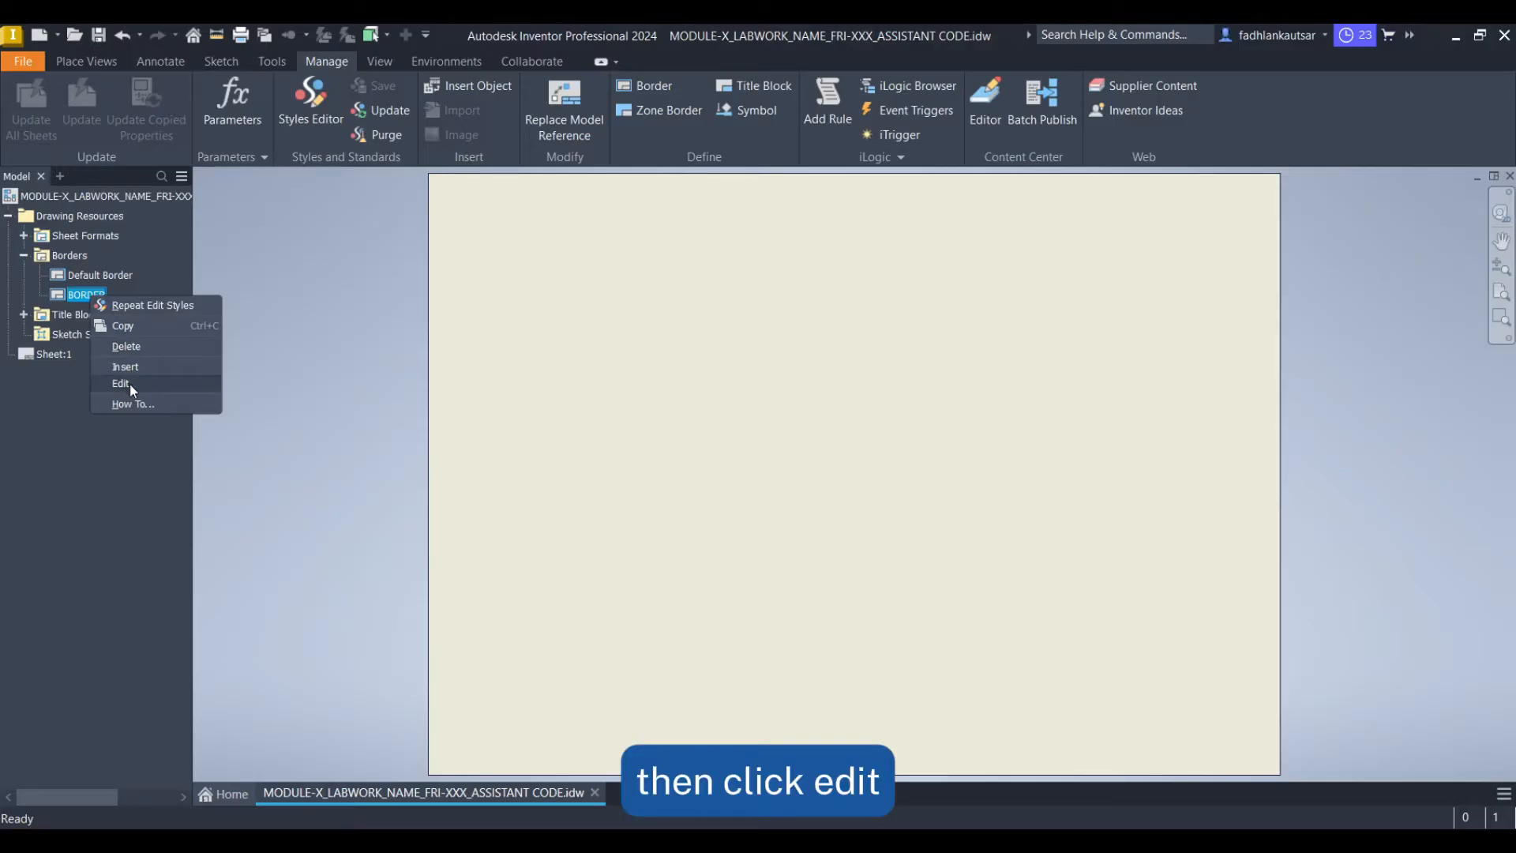
{"action": "left_click", "coordinate": [131, 384]}
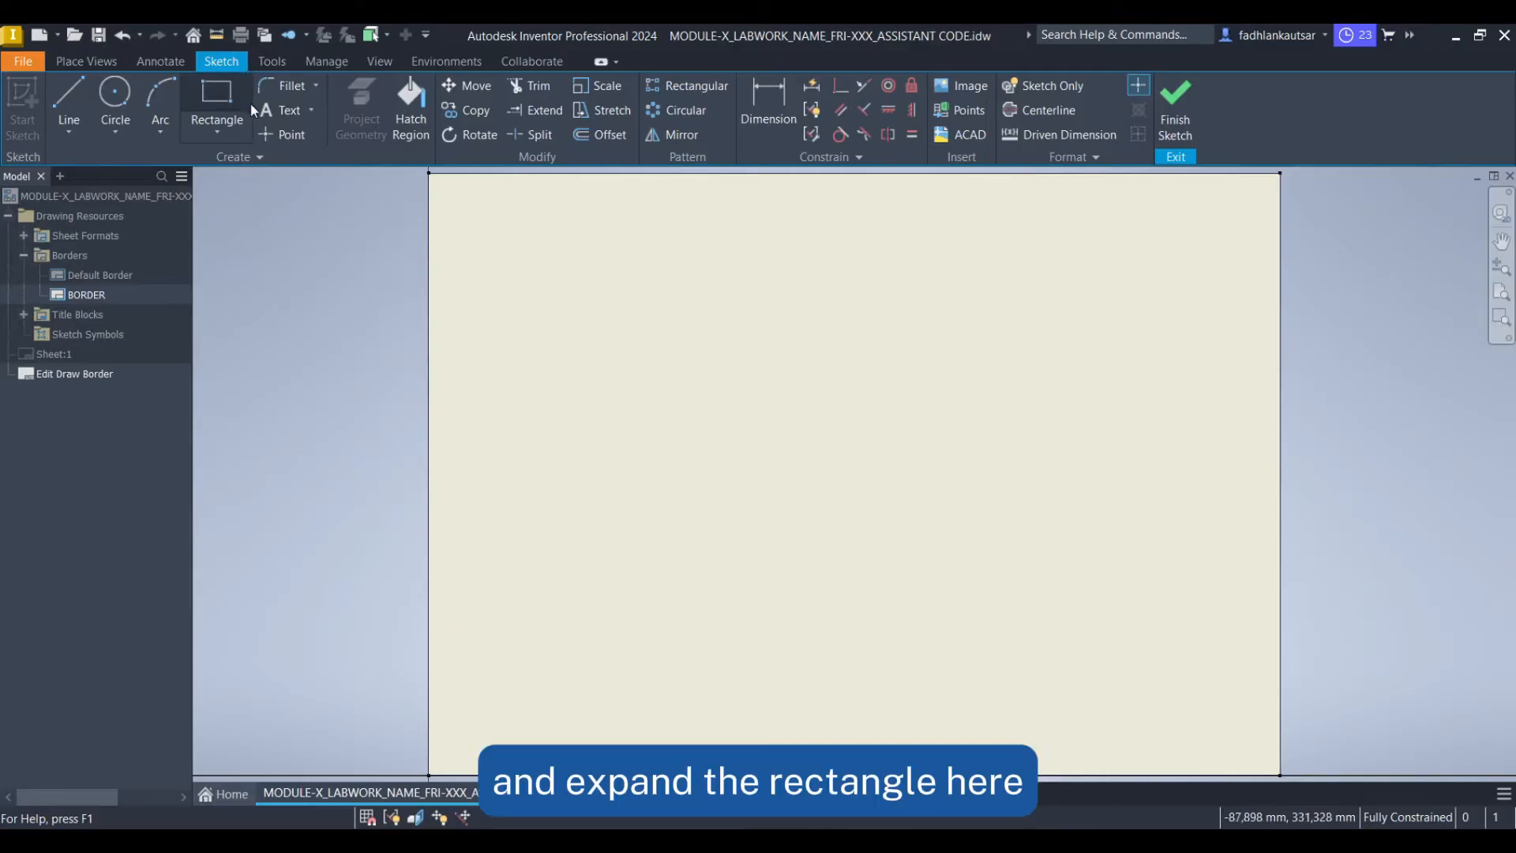
Draw a two-point rectangle about 403 by 282 mm inside the sheet outline
{"action": "left_click", "coordinate": [222, 131]}
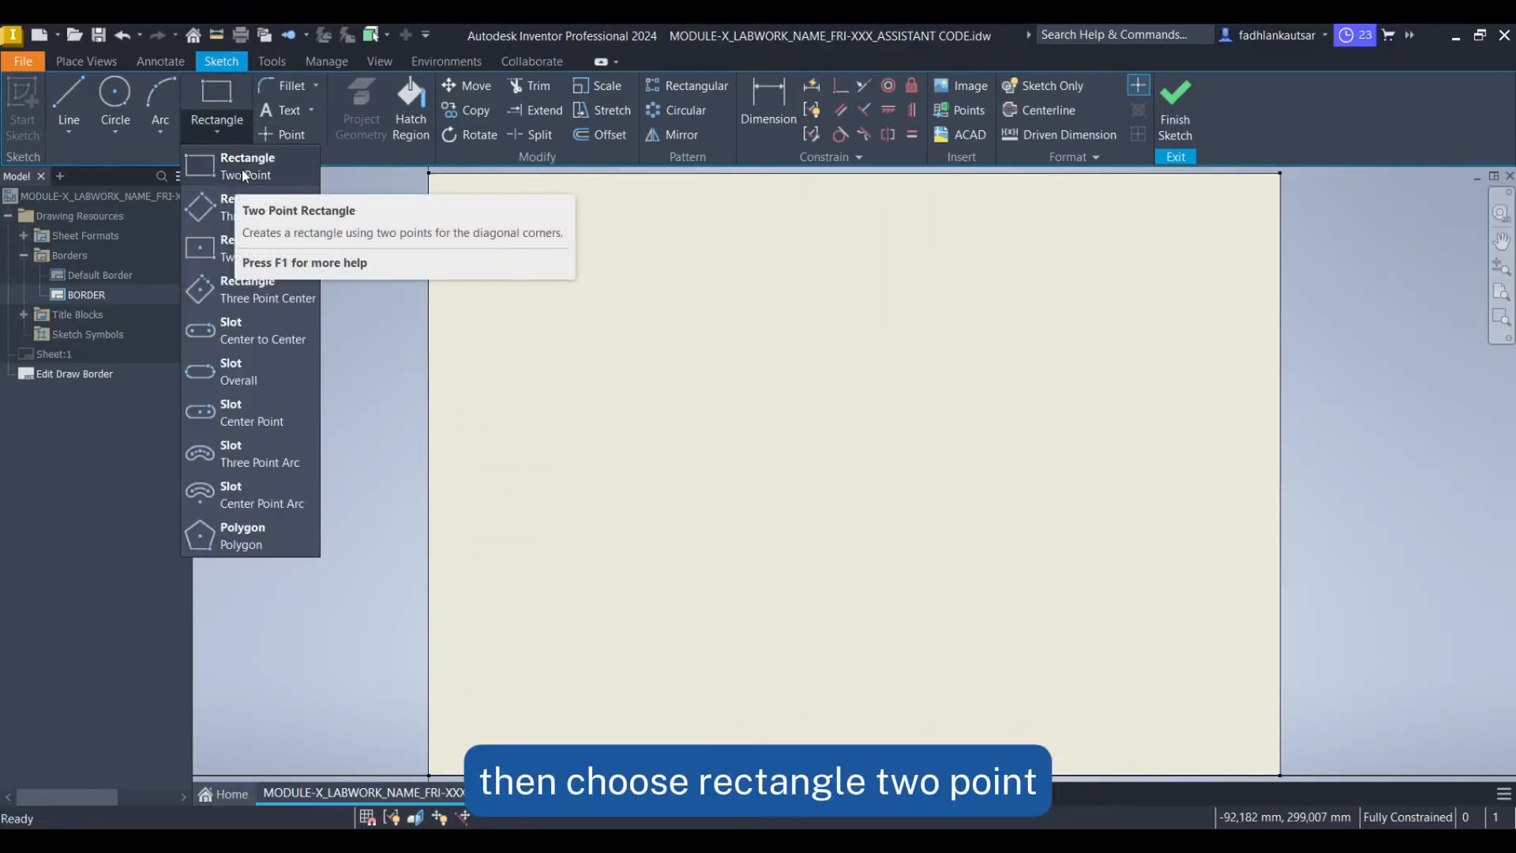
{"action": "left_click", "coordinate": [234, 180]}
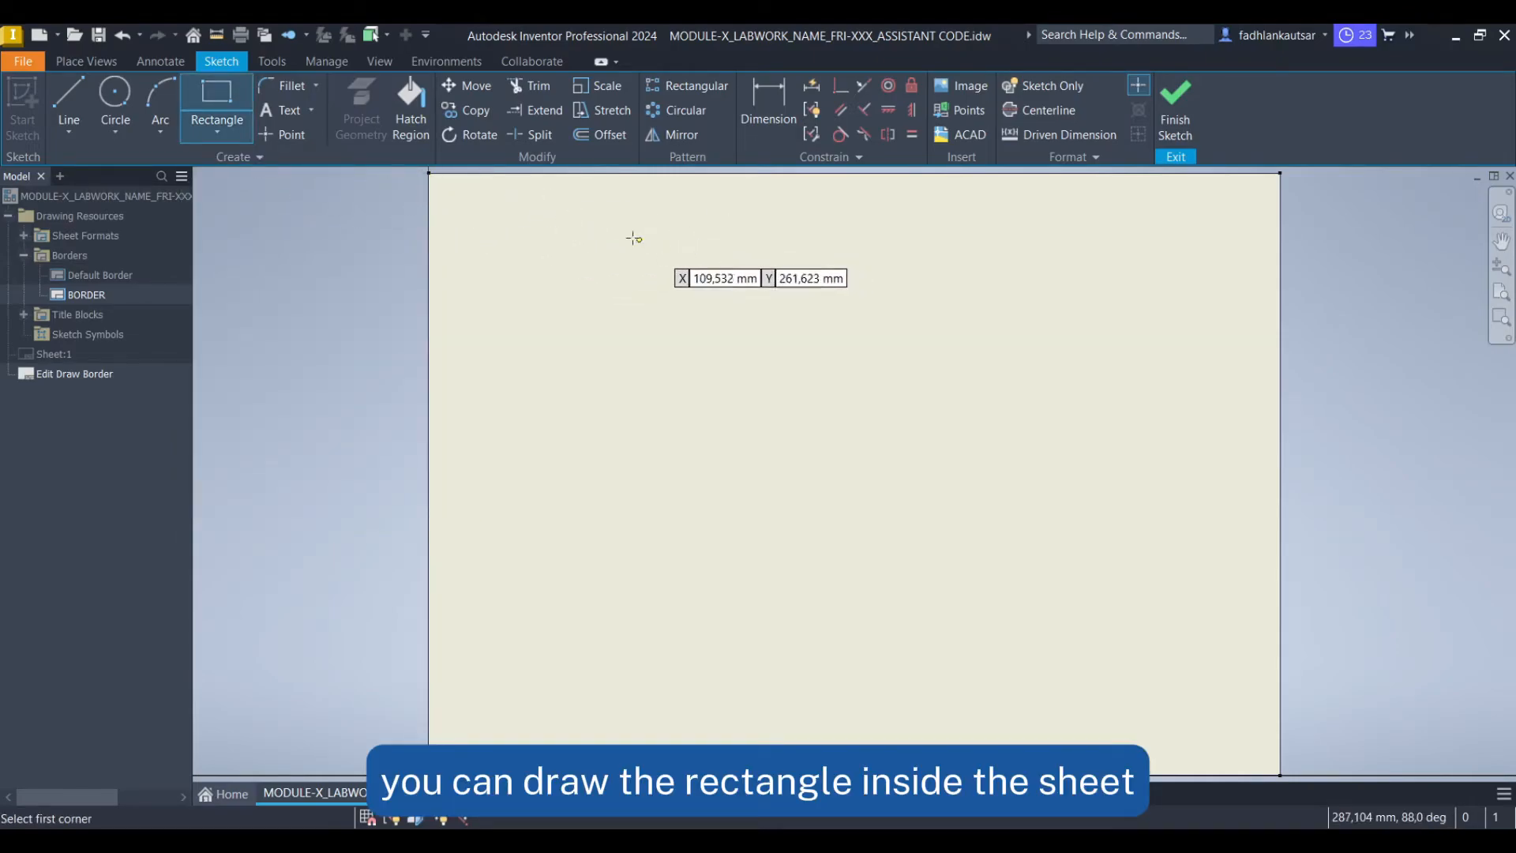
{"action": "left_click", "coordinate": [447, 189]}
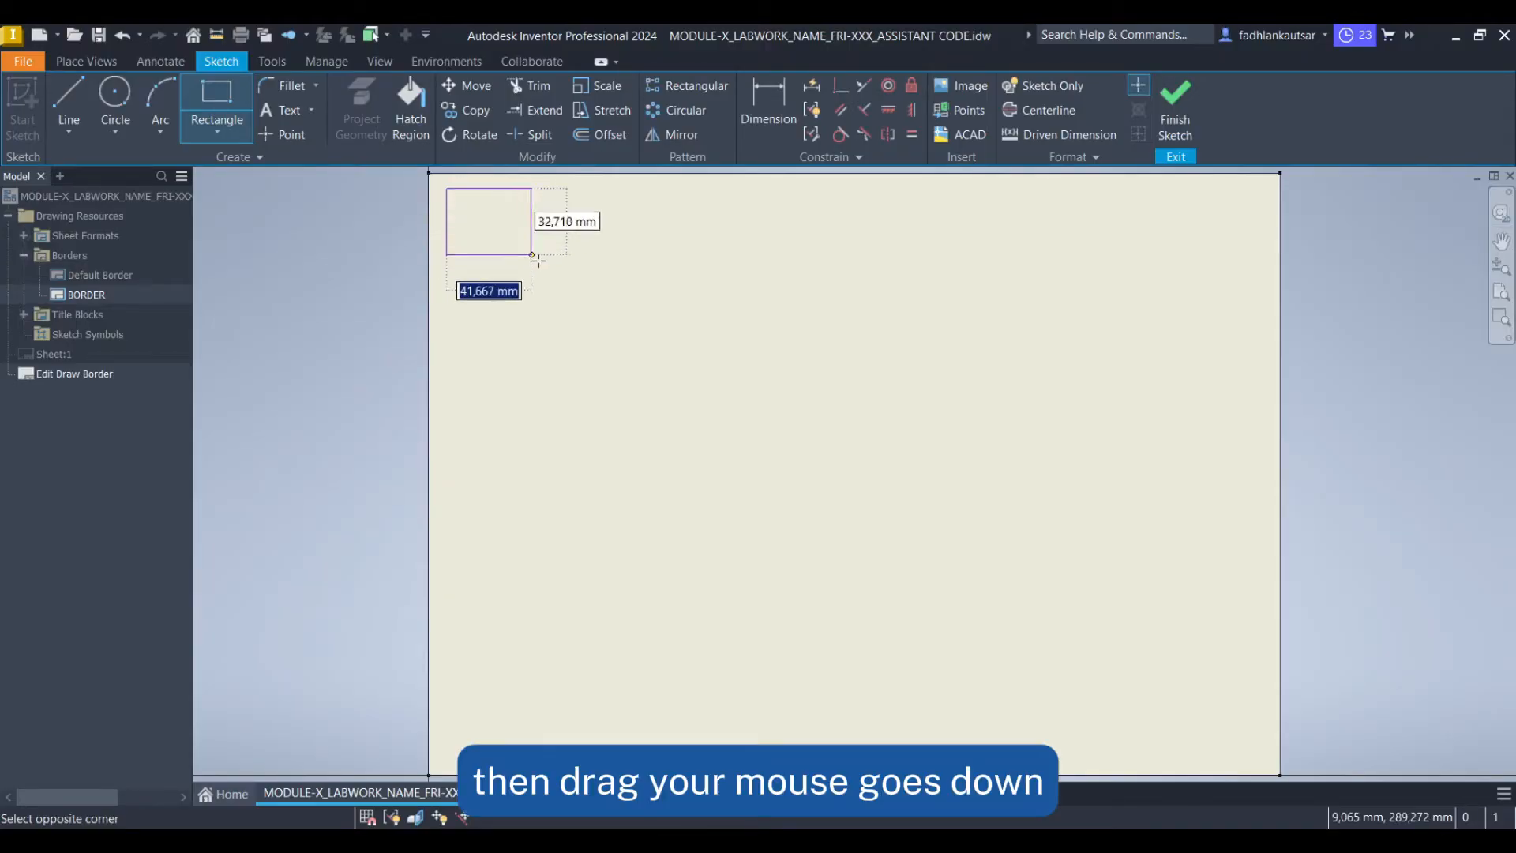
{"action": "middle_click_drag", "start_coordinate": [1182, 643], "coordinate": [998, 541]}
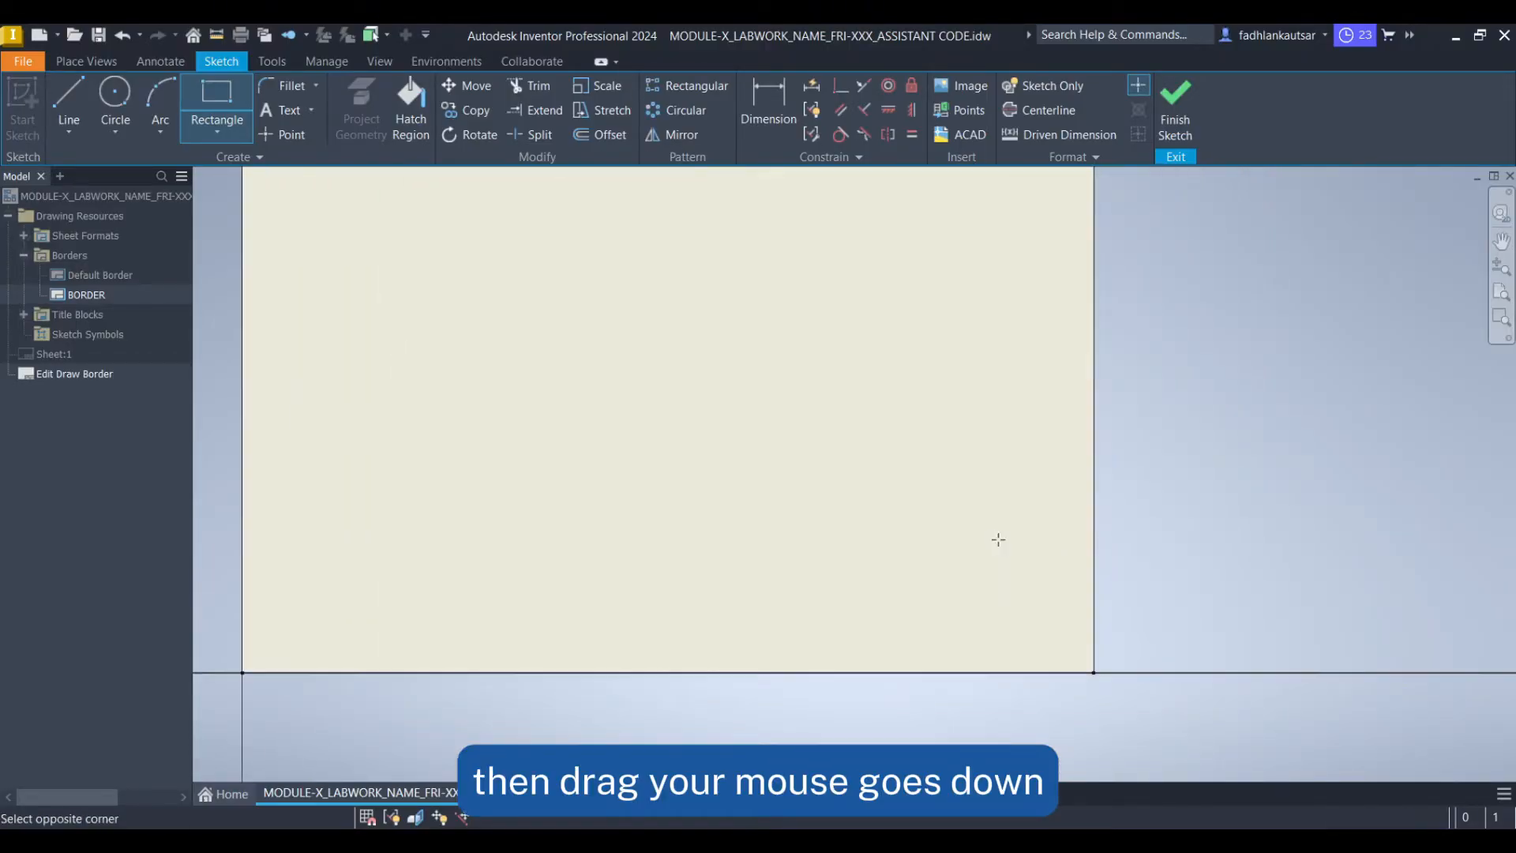
{"action": "left_click", "coordinate": [1078, 656]}
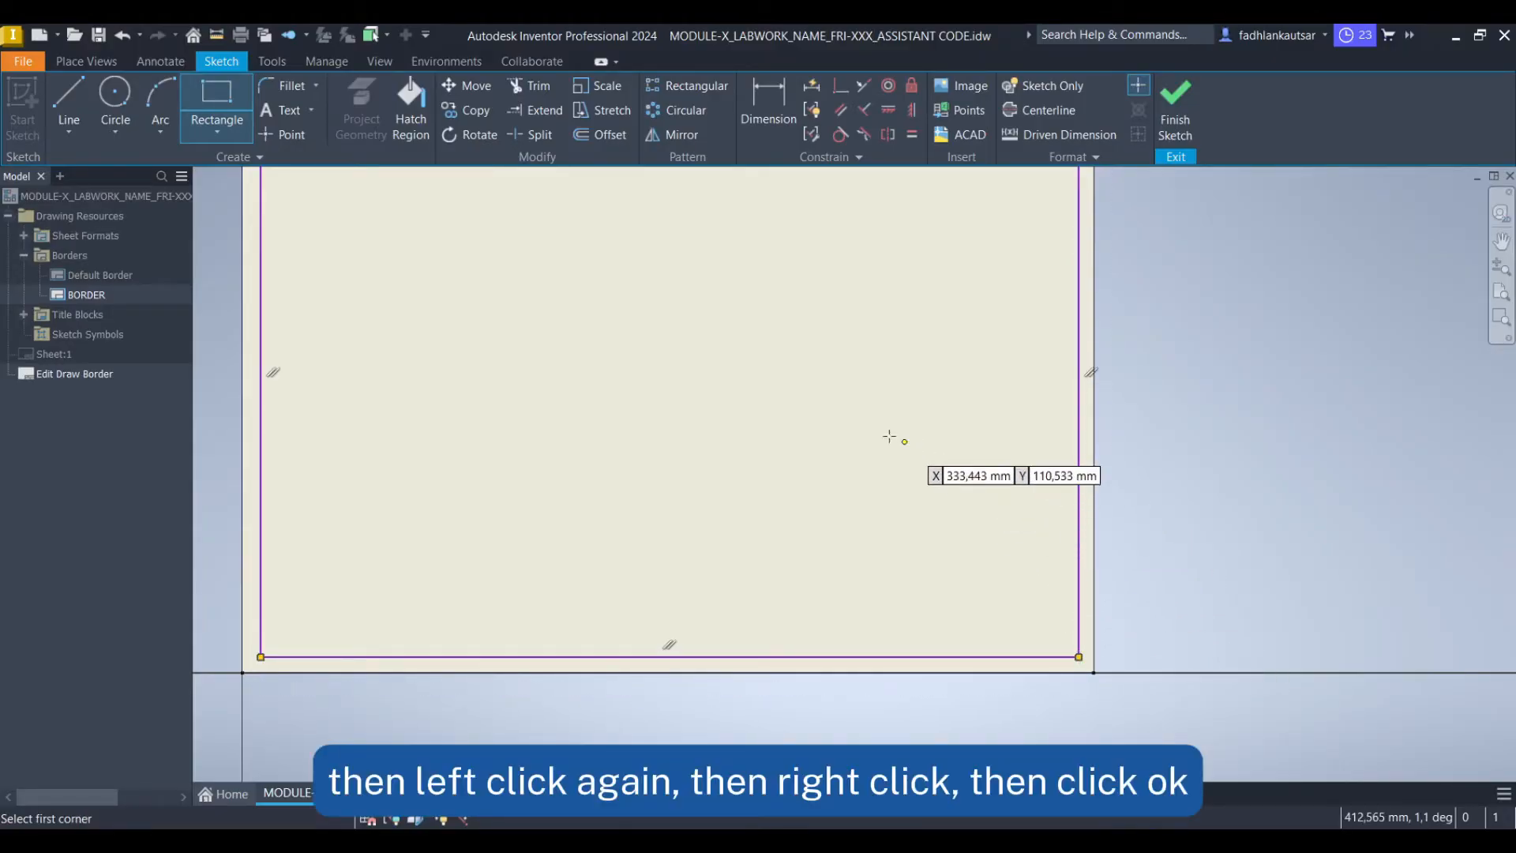
{"action": "right_click", "coordinate": [745, 395]}
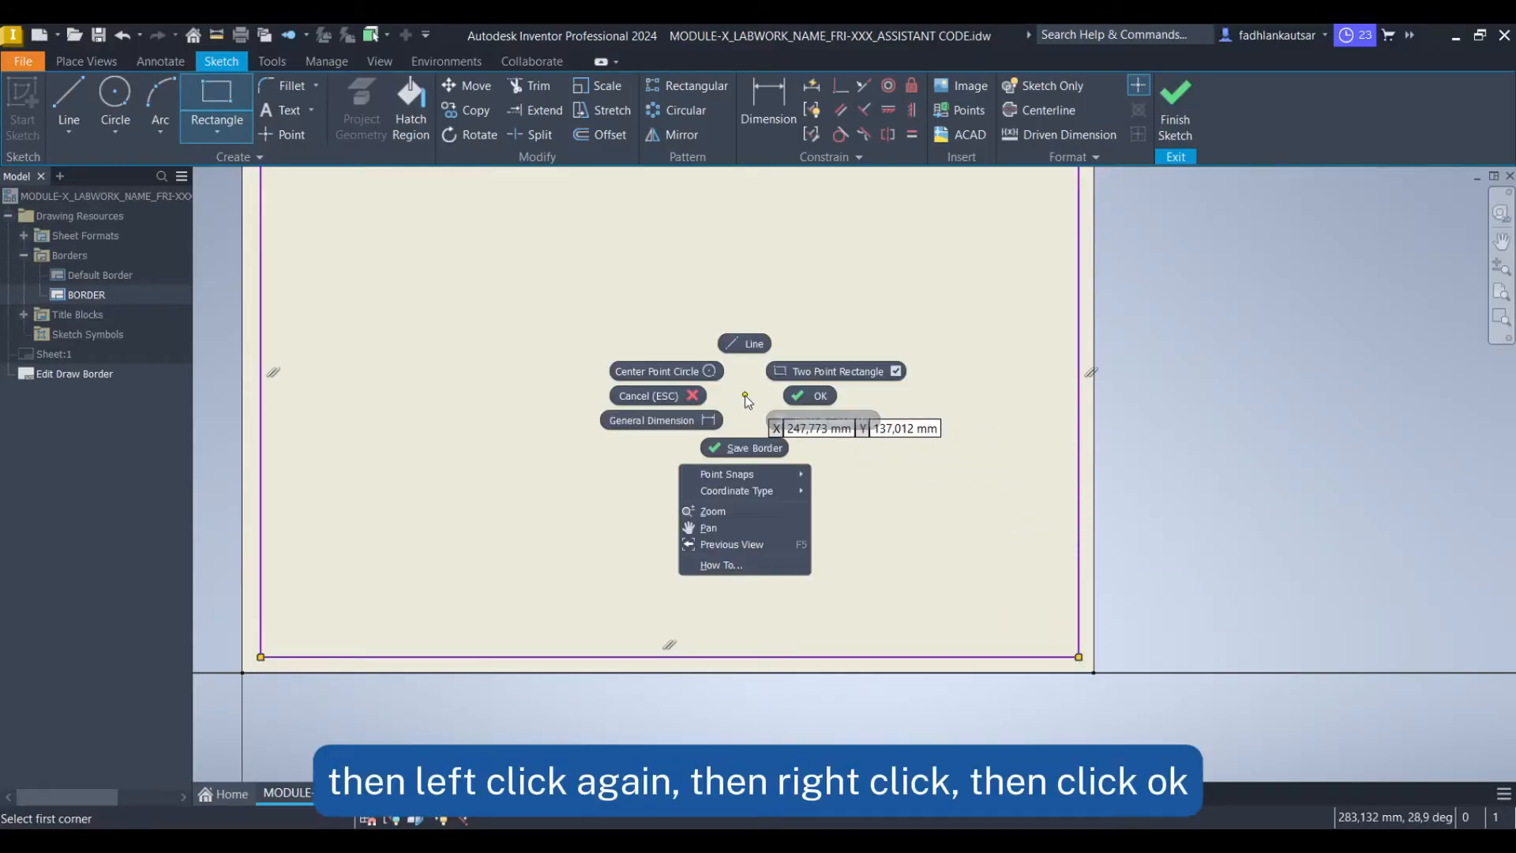
{"action": "left_click", "coordinate": [818, 401]}
Dimension the gap between the rectangle's top edge and the sheet's top edge as 10 mm
{"action": "middle_click_drag", "start_coordinate": [960, 330], "coordinate": [939, 530]}
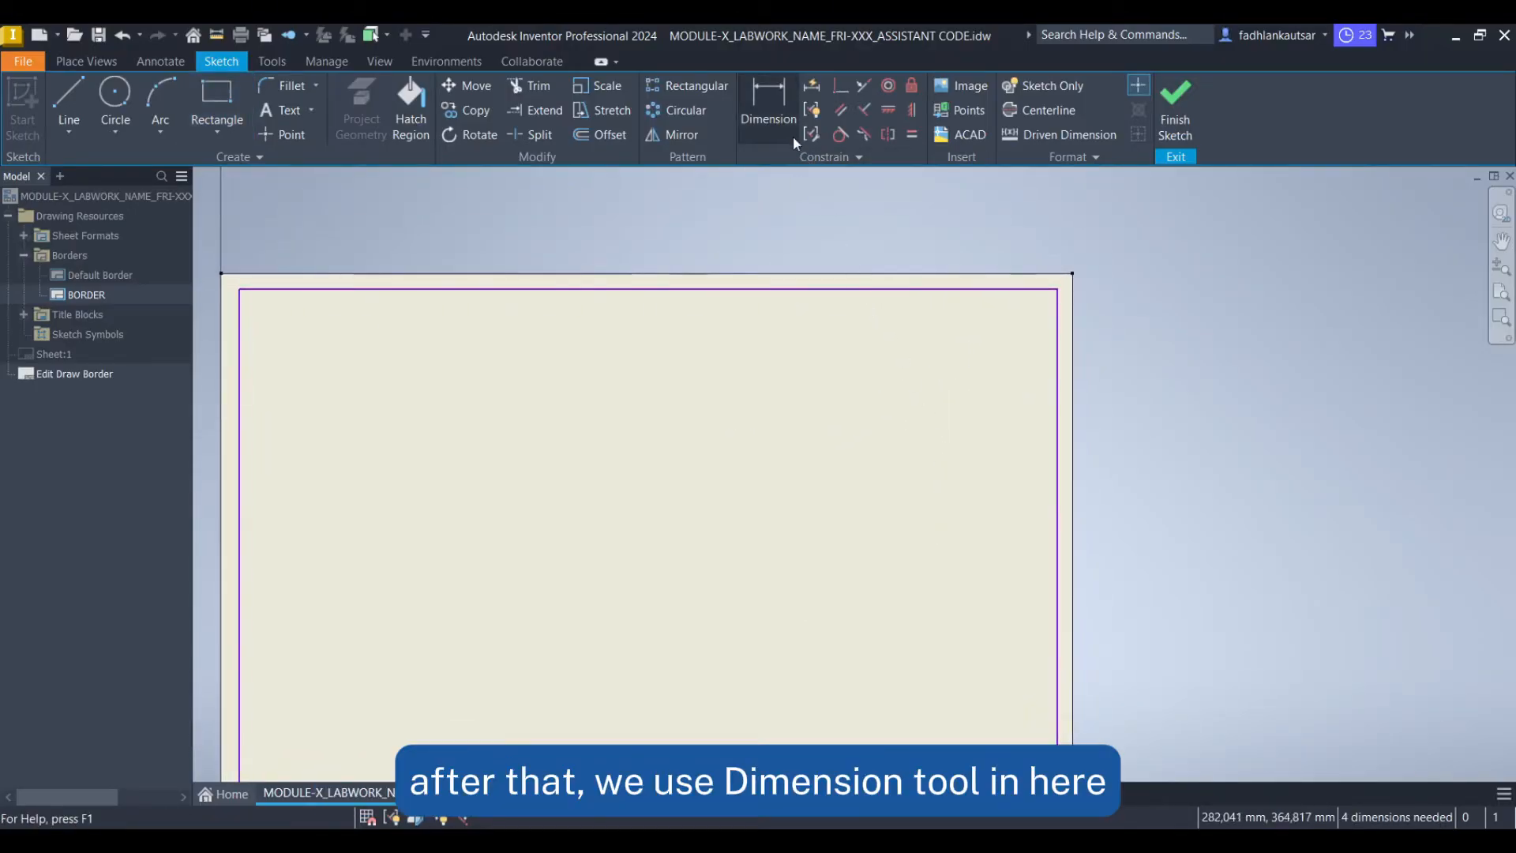
{"action": "left_click", "coordinate": [758, 103]}
{"action": "scroll", "coordinate": [1052, 269], "scroll_direction": "up", "scroll_amount": 2}
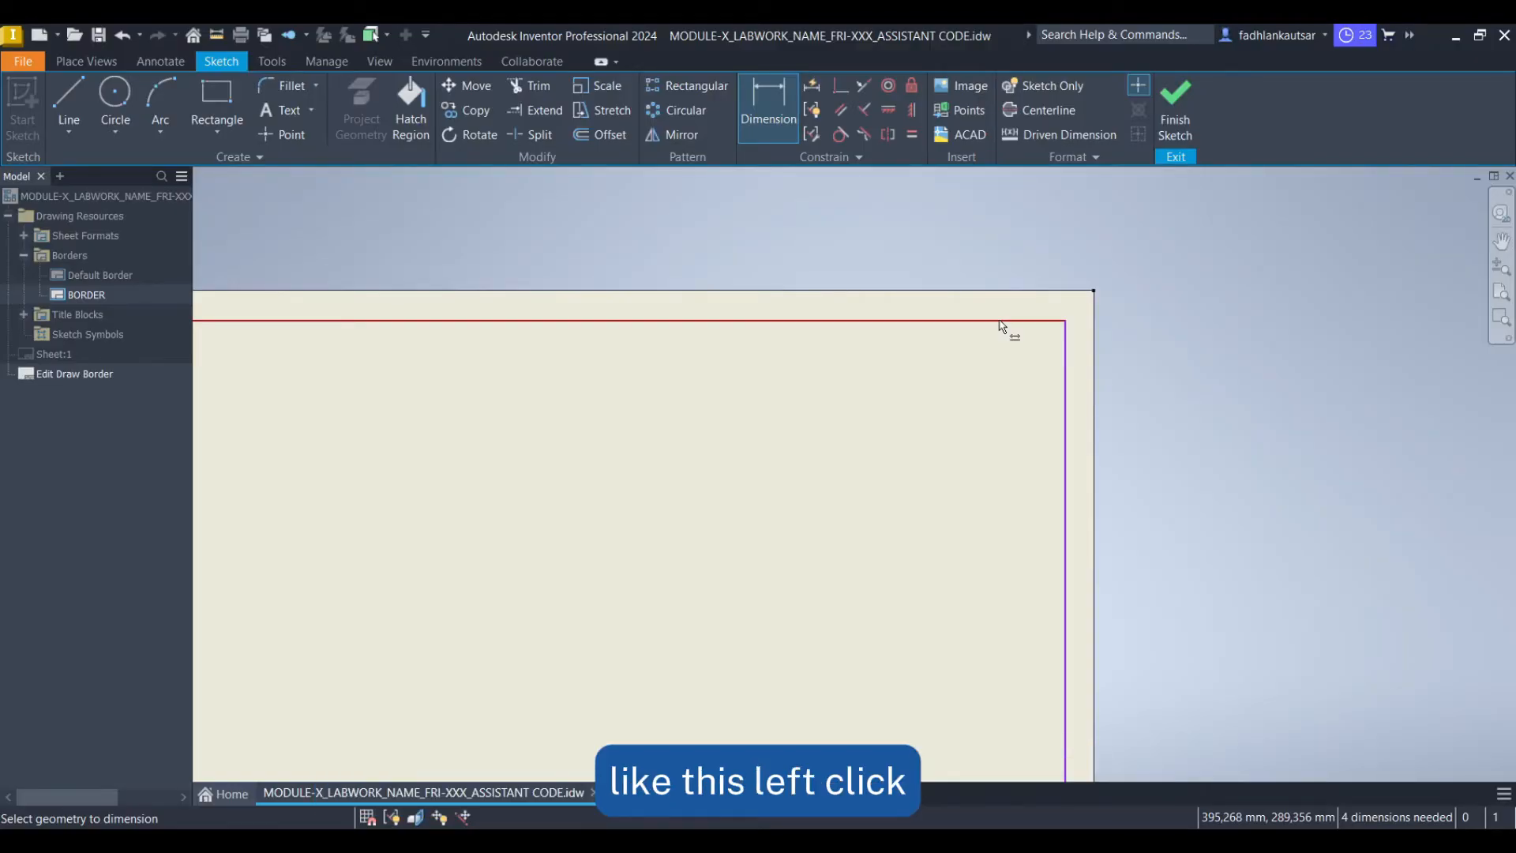
{"action": "left_click", "coordinate": [1002, 321]}
{"action": "scroll", "coordinate": [1097, 300], "scroll_direction": "up", "scroll_amount": 3}
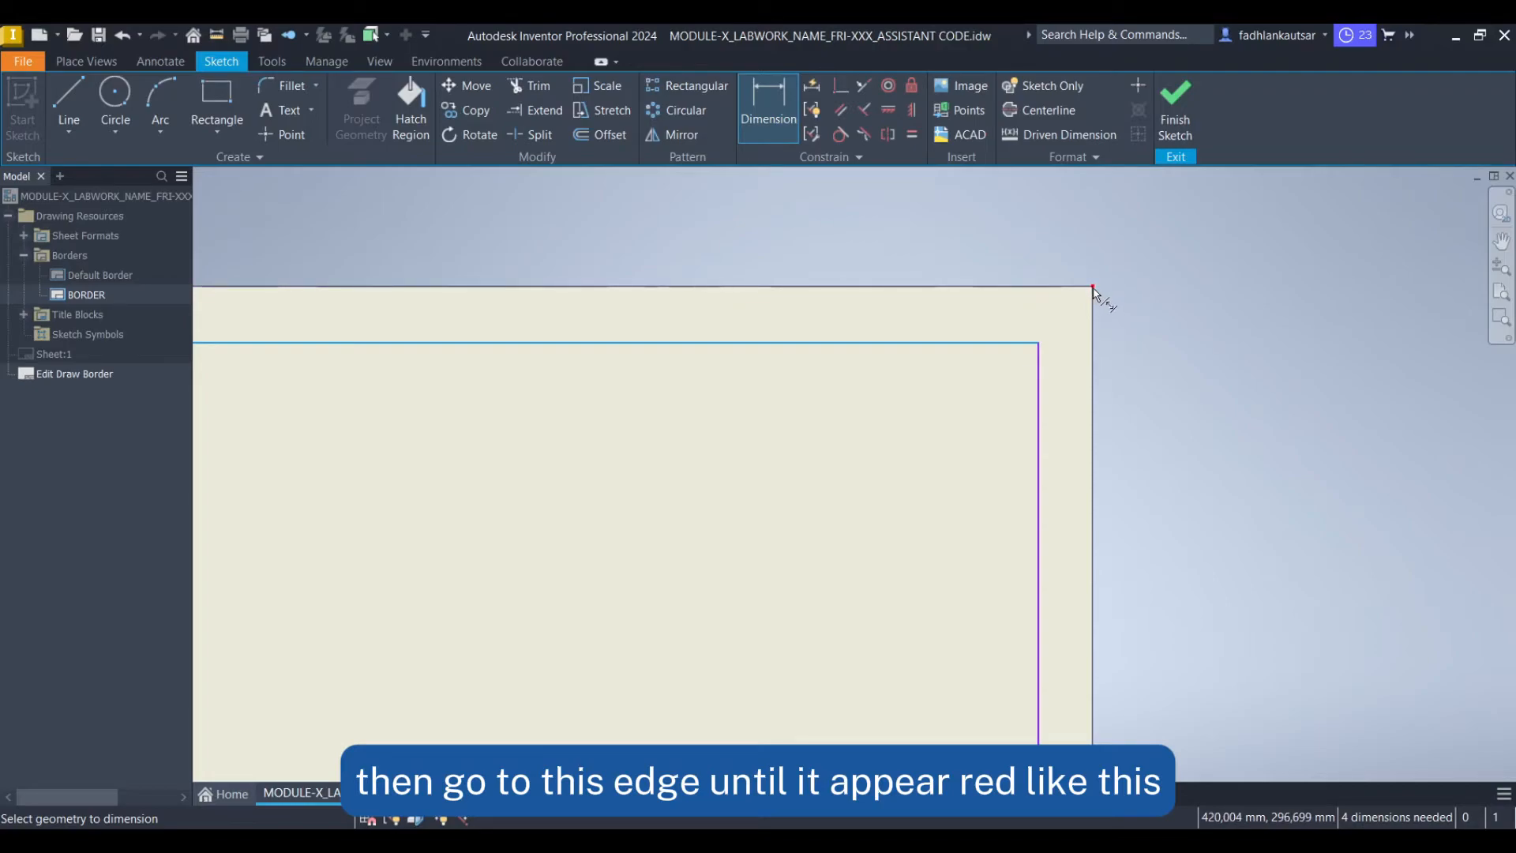
{"action": "left_click", "coordinate": [1093, 288]}
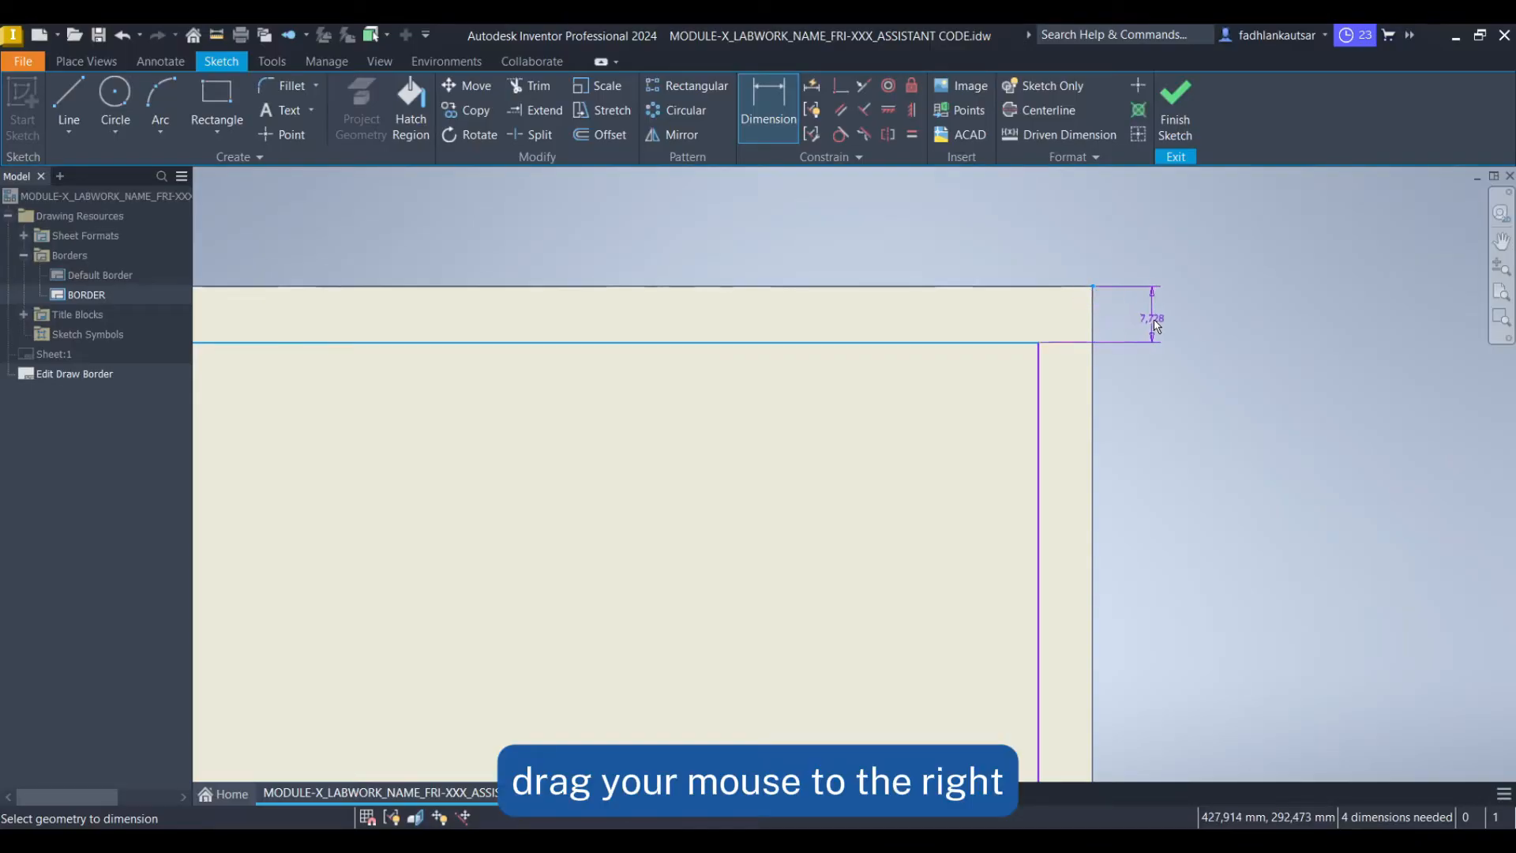
{"action": "left_click", "coordinate": [1232, 317]}
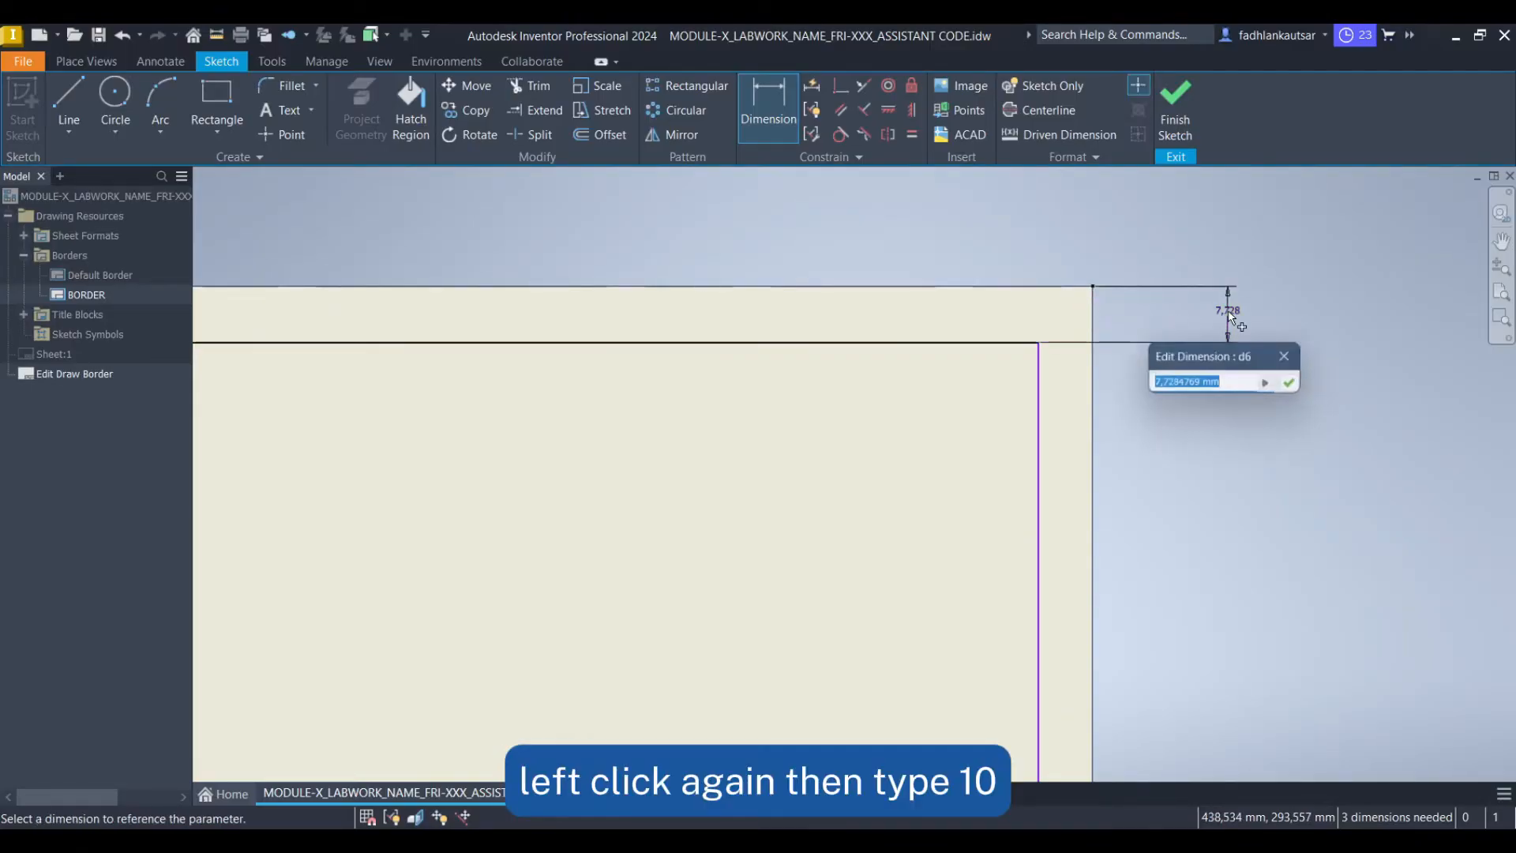
{"action": "type", "text": "10"}
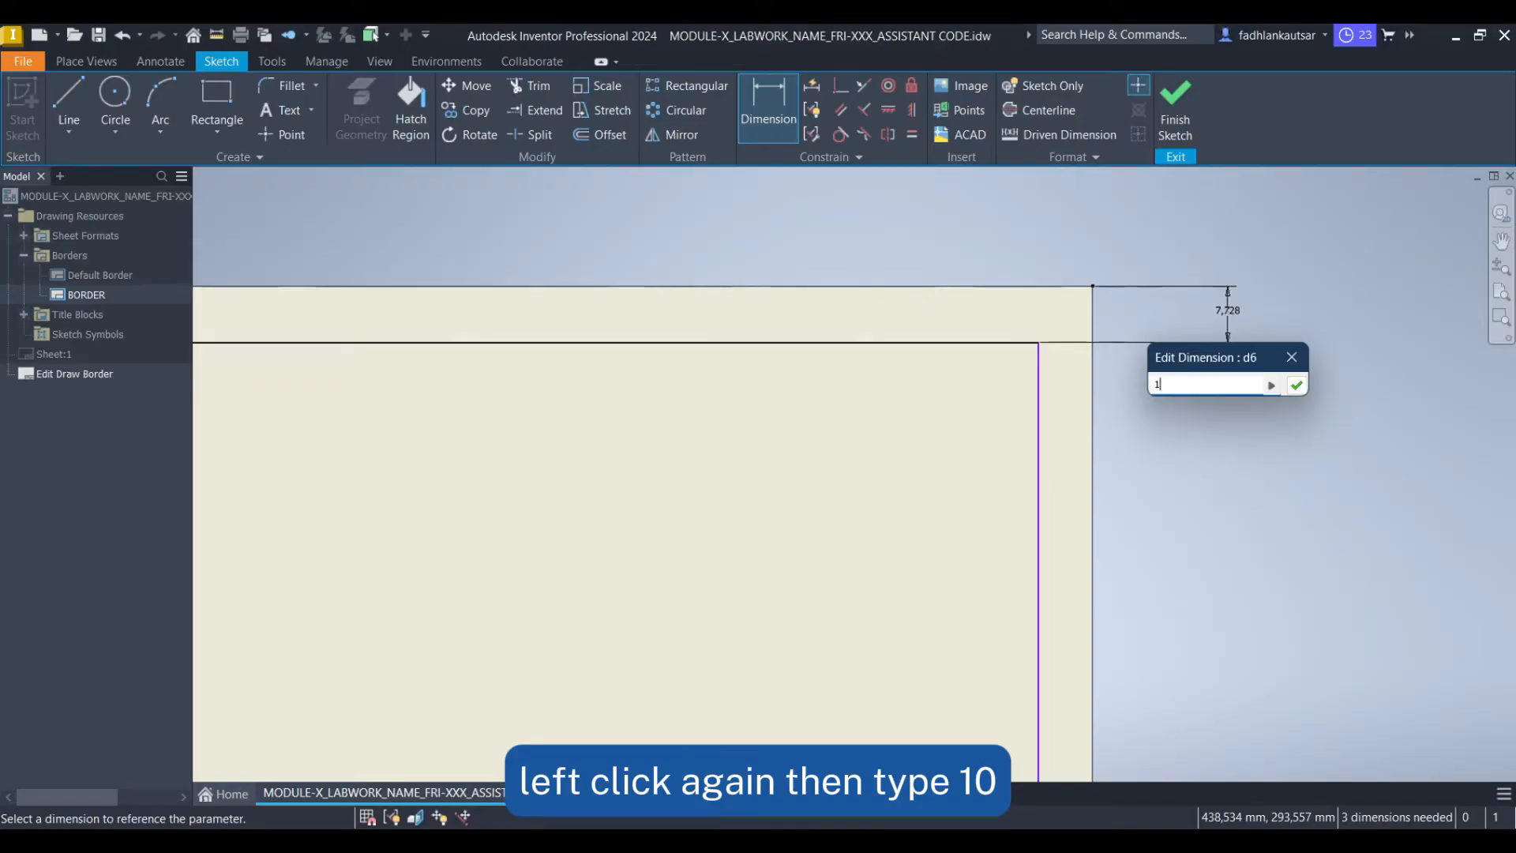
{"action": "key", "text": "Return"}
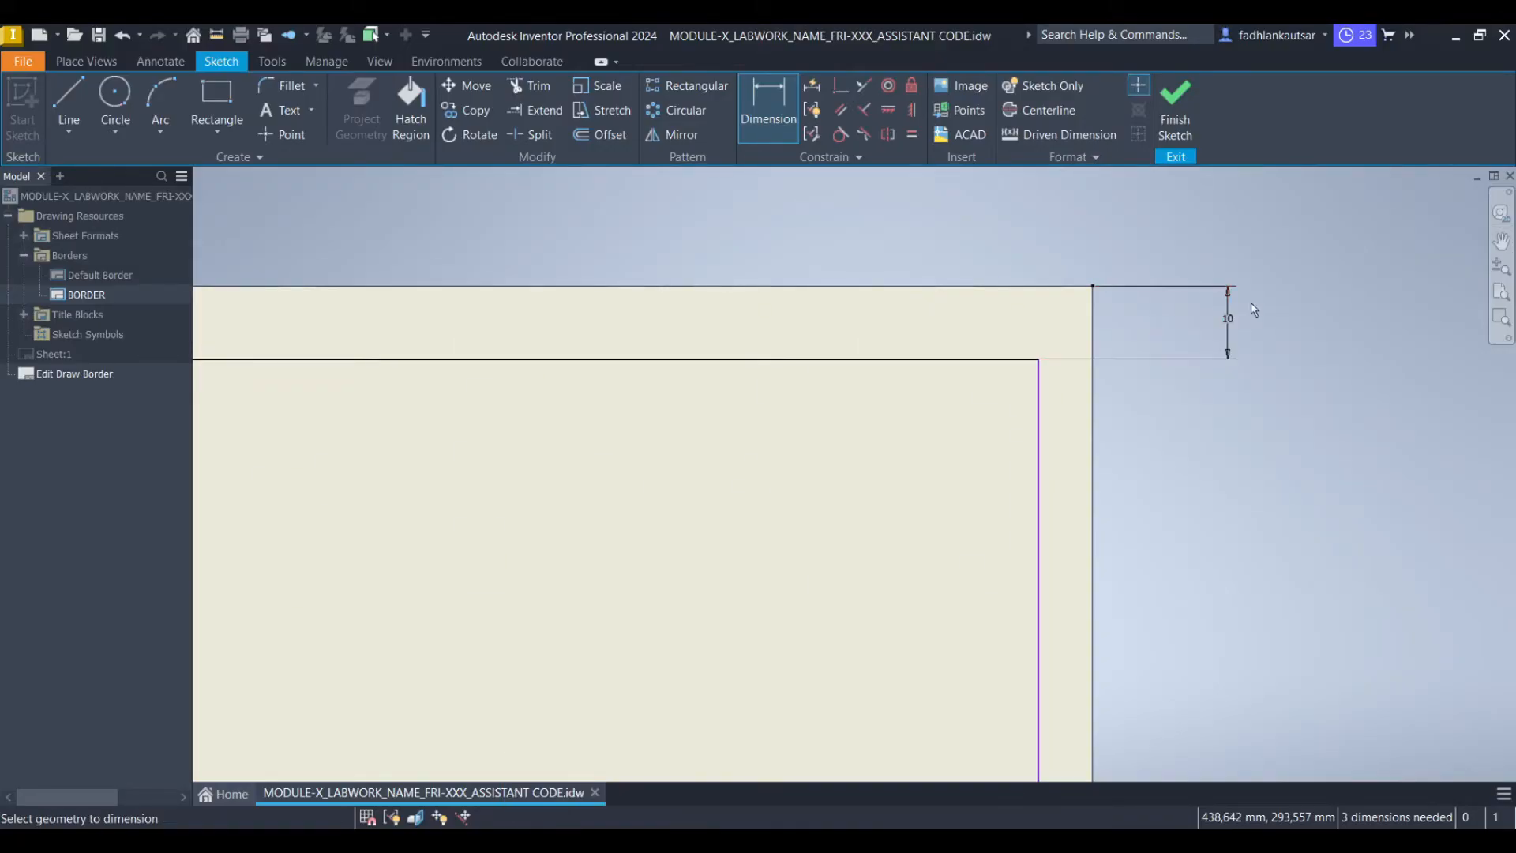
Dimension the gap between the rectangle's right edge and the sheet's right edge as 10 mm
{"action": "scroll", "coordinate": [1293, 398], "scroll_direction": "down", "scroll_amount": 2}
{"action": "scroll", "coordinate": [1219, 540], "scroll_direction": "down", "scroll_amount": 4}
{"action": "mouse_move", "coordinate": [1190, 538]}
{"action": "middle_mouse_down"}
{"action": "mouse_move", "coordinate": [1159, 488]}
{"action": "mouse_move", "coordinate": [1032, 379]}
{"action": "middle_mouse_up"}
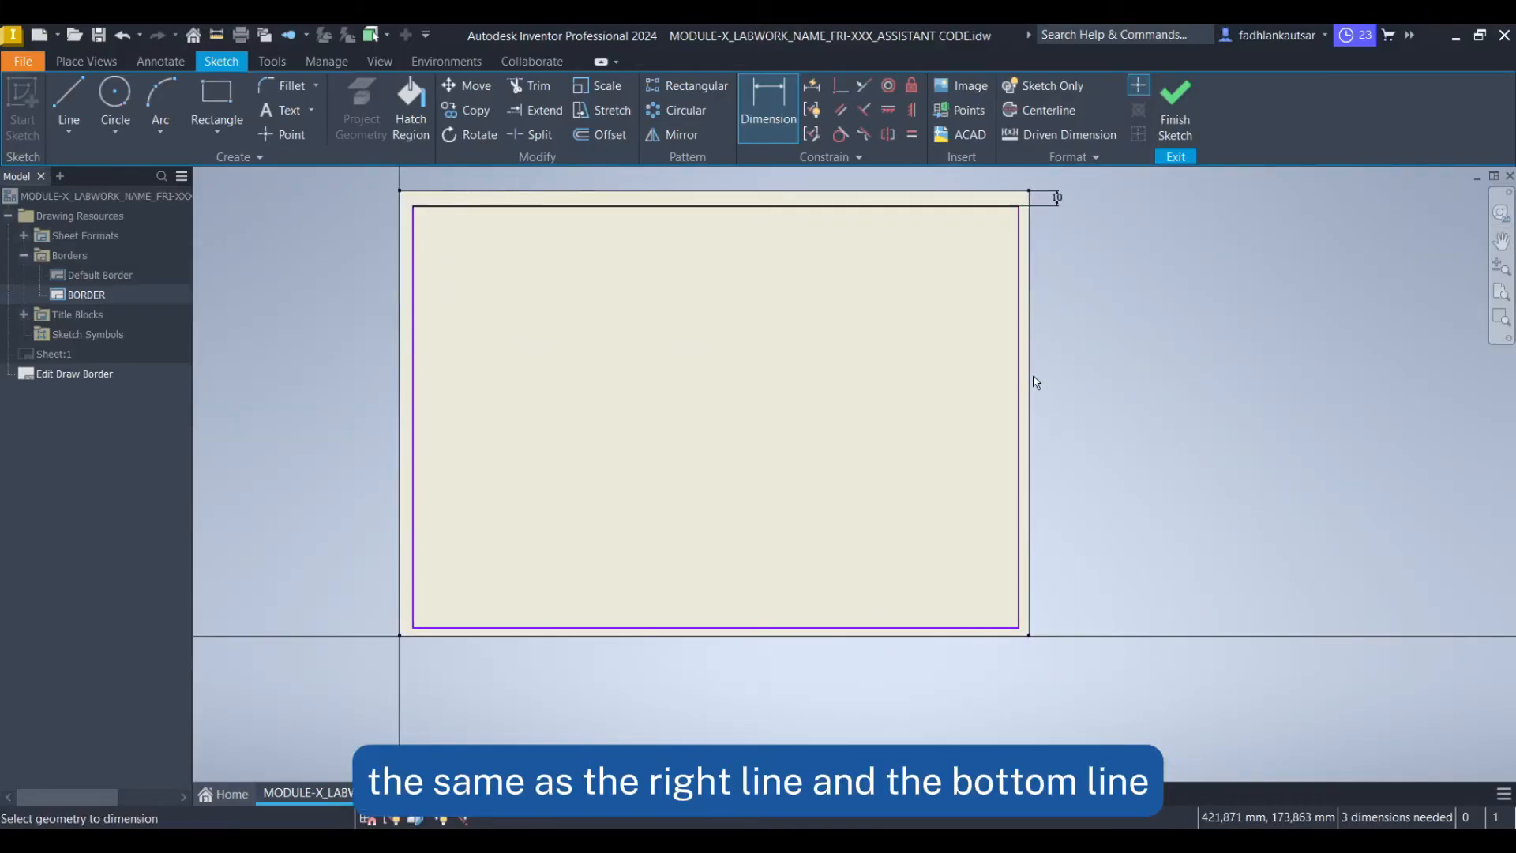
{"action": "left_click", "coordinate": [1019, 472]}
{"action": "scroll", "coordinate": [1030, 584], "scroll_direction": "up", "scroll_amount": 5}
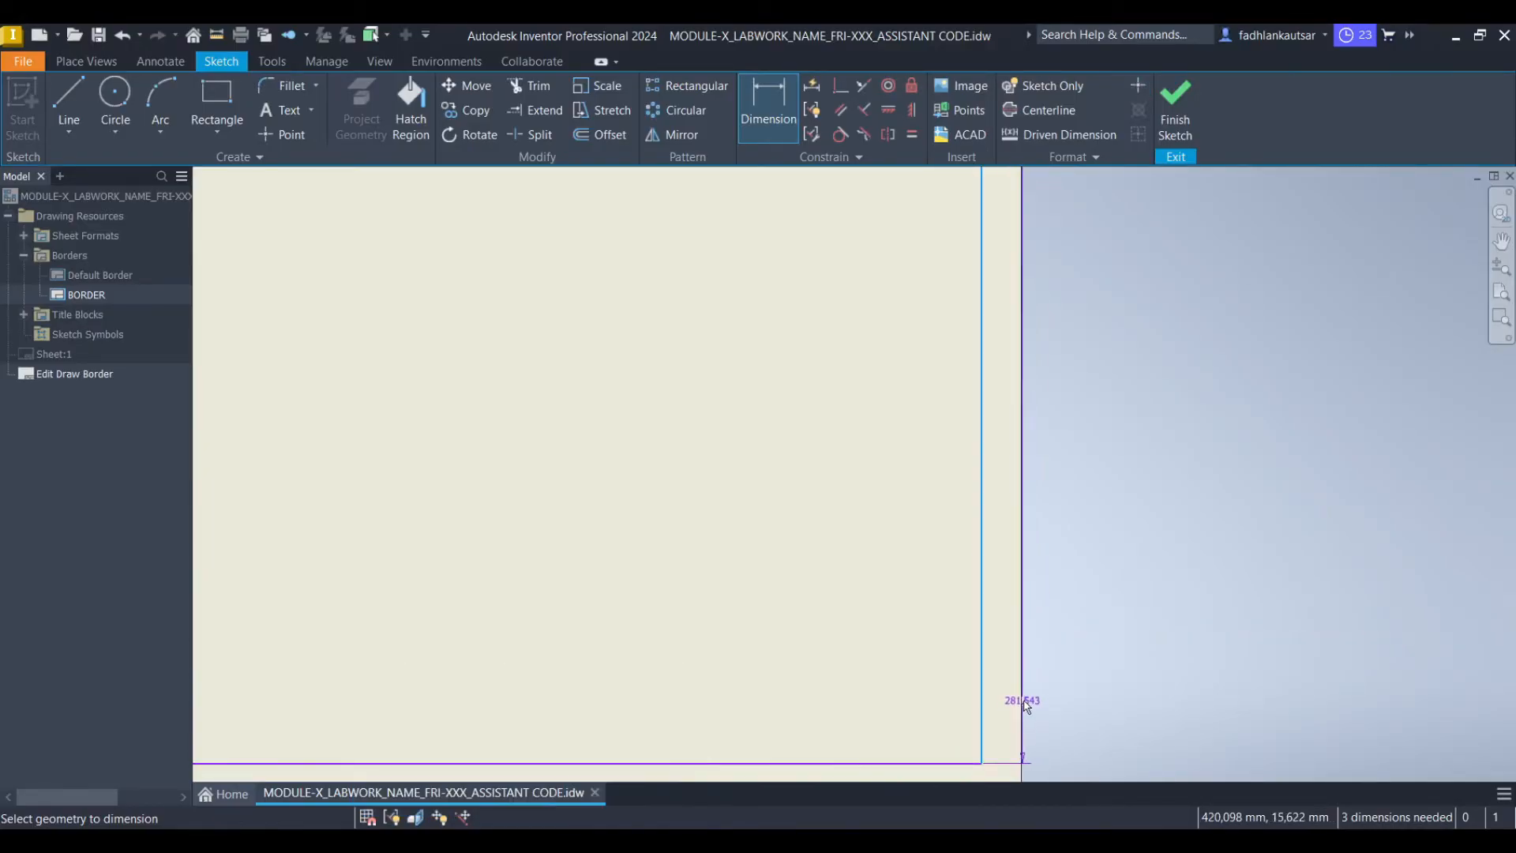
{"action": "middle_click_drag", "start_coordinate": [1019, 707], "coordinate": [978, 501]}
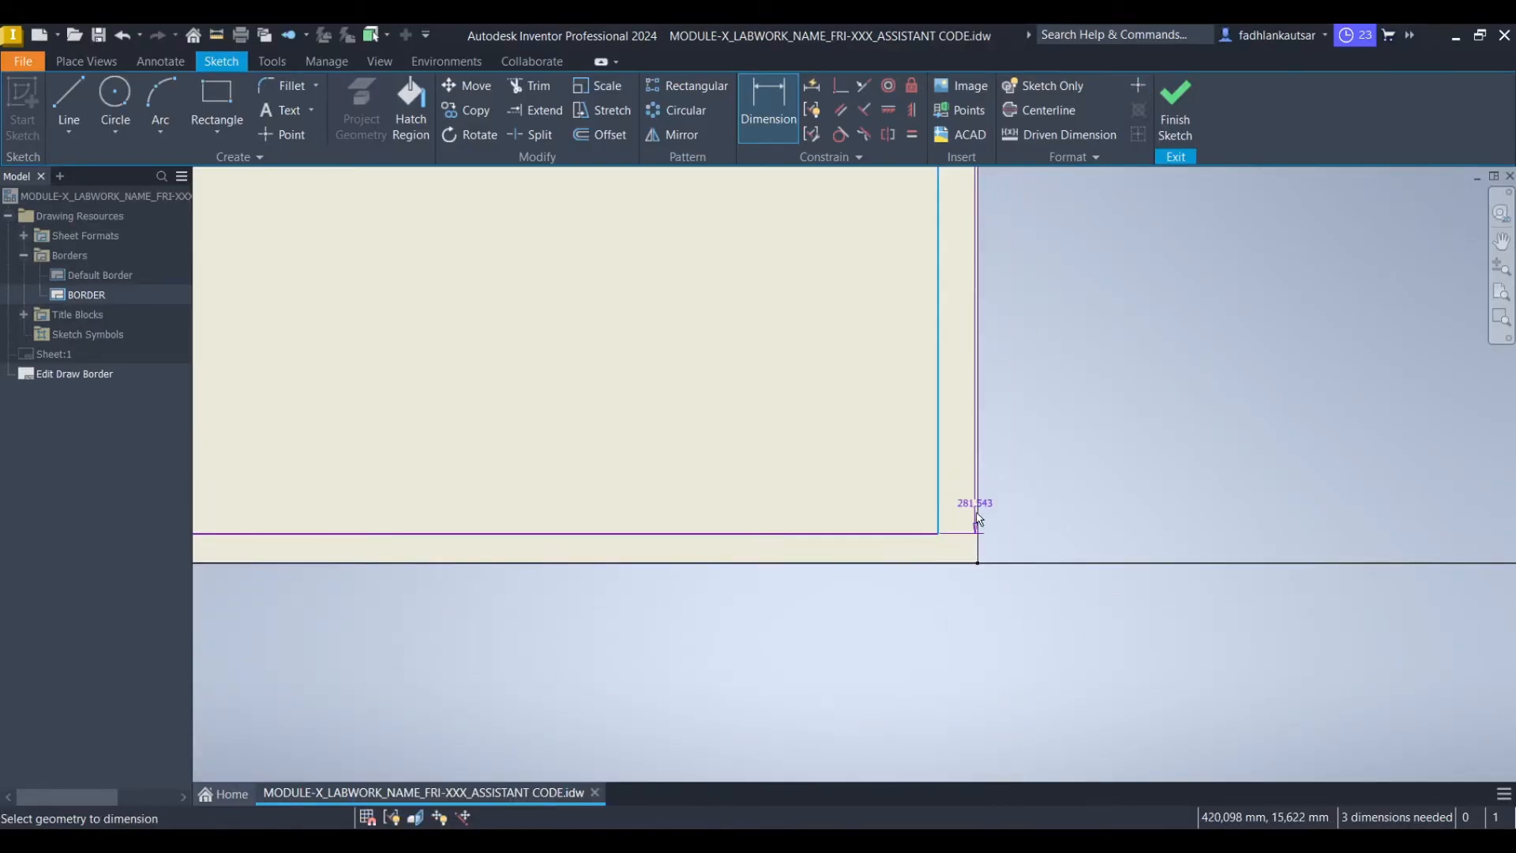
{"action": "left_click", "coordinate": [980, 564]}
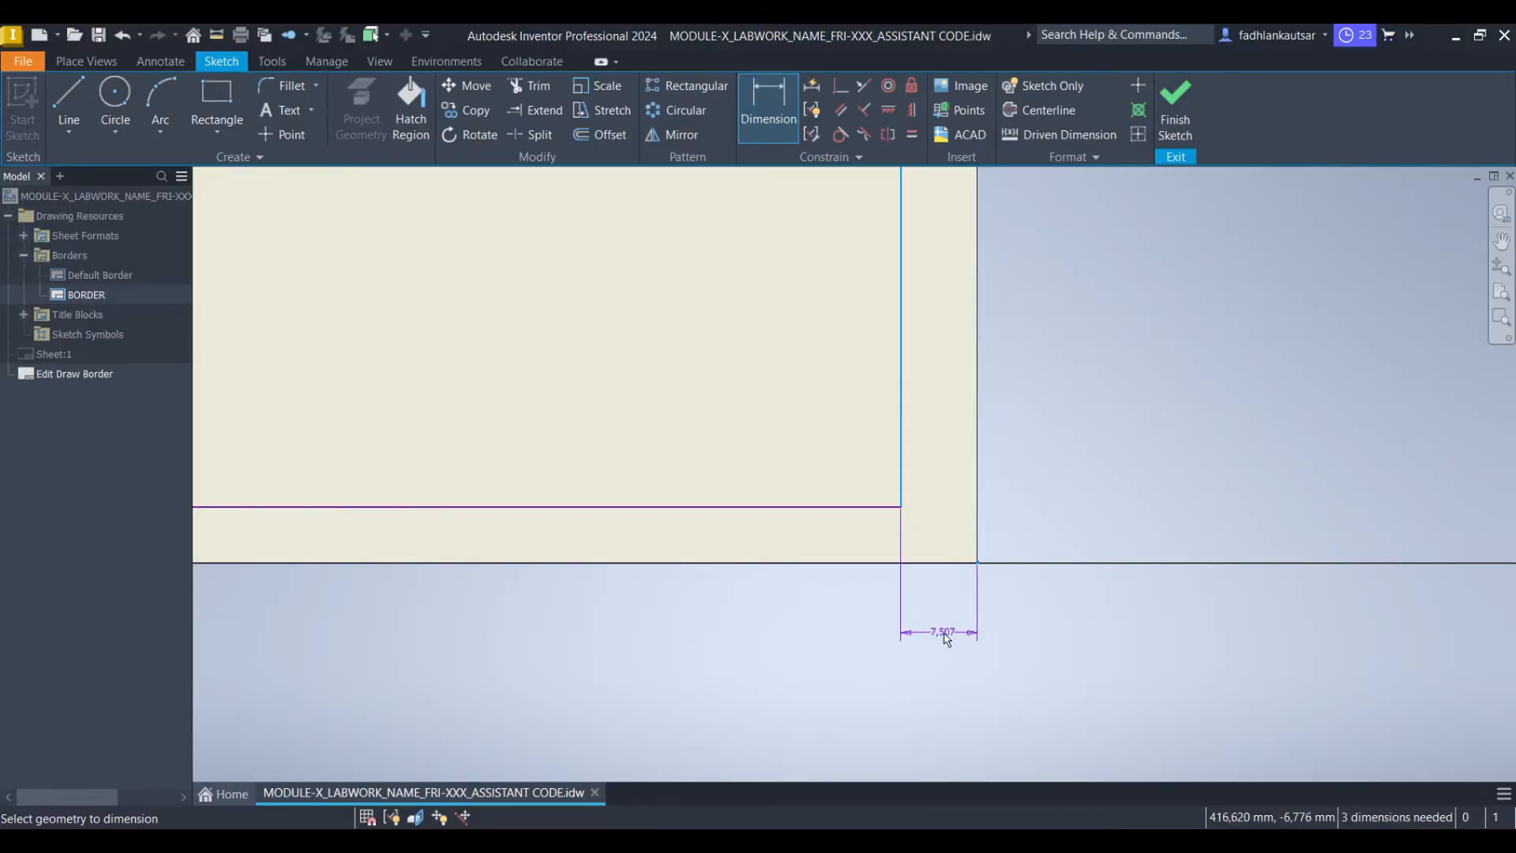
{"action": "middle_click_drag", "start_coordinate": [940, 666], "coordinate": [940, 585]}
{"action": "left_click", "coordinate": [941, 587]}
{"action": "type", "text": "10"}
{"action": "key", "text": "Return"}
Dimension the gap between the rectangle's bottom edge and the sheet's bottom edge as 10 mm
{"action": "scroll", "coordinate": [676, 413], "scroll_direction": "down", "scroll_amount": 3}
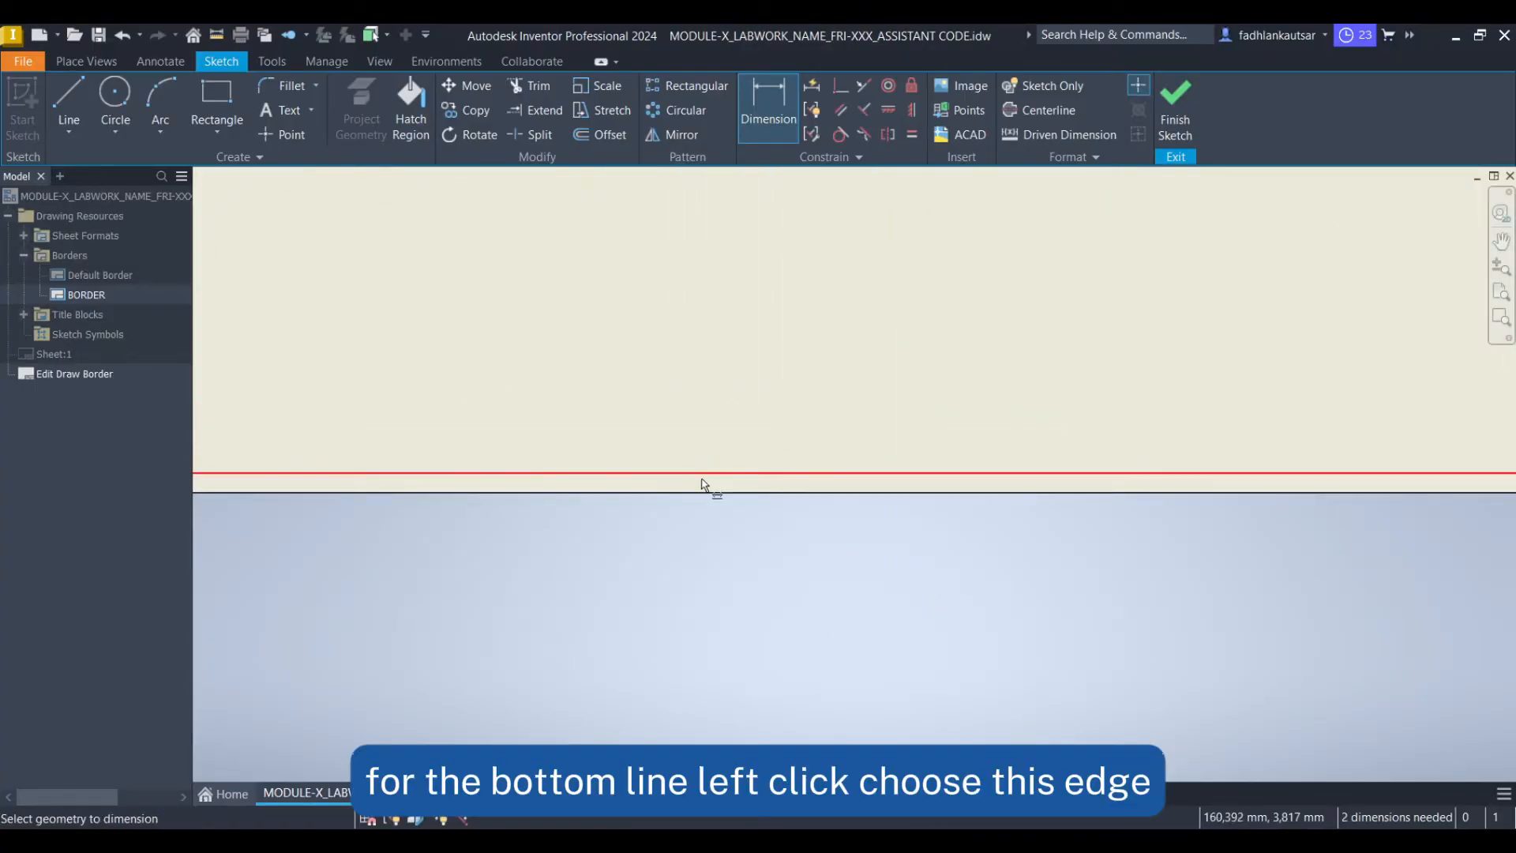
{"action": "left_click", "coordinate": [700, 481]}
{"action": "middle_click_drag", "start_coordinate": [701, 484], "coordinate": [1414, 483]}
{"action": "scroll", "coordinate": [1098, 464], "scroll_direction": "up", "scroll_amount": 5}
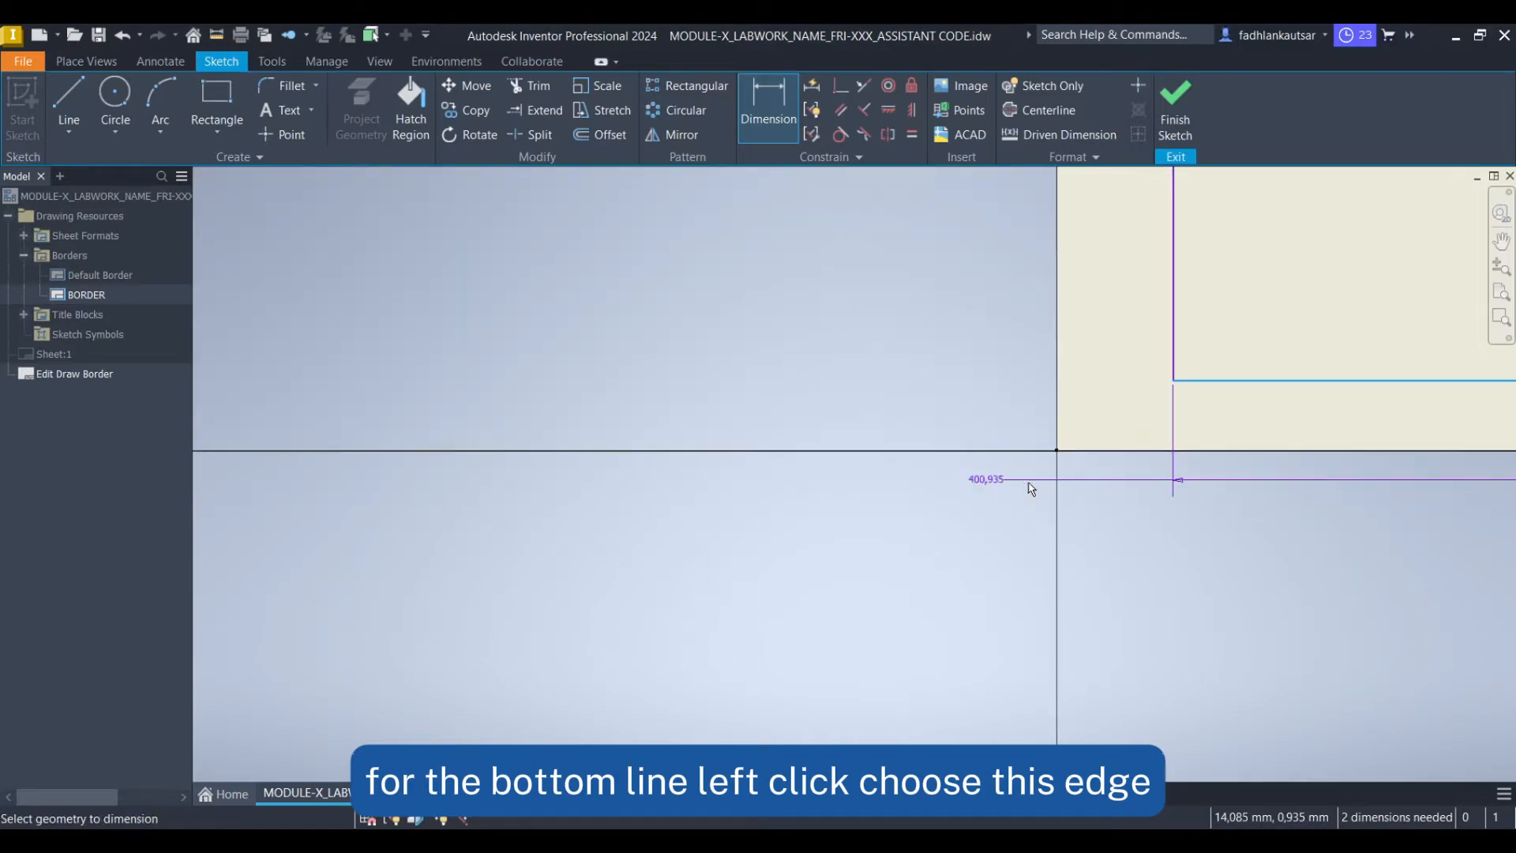
{"action": "left_click", "coordinate": [1064, 452]}
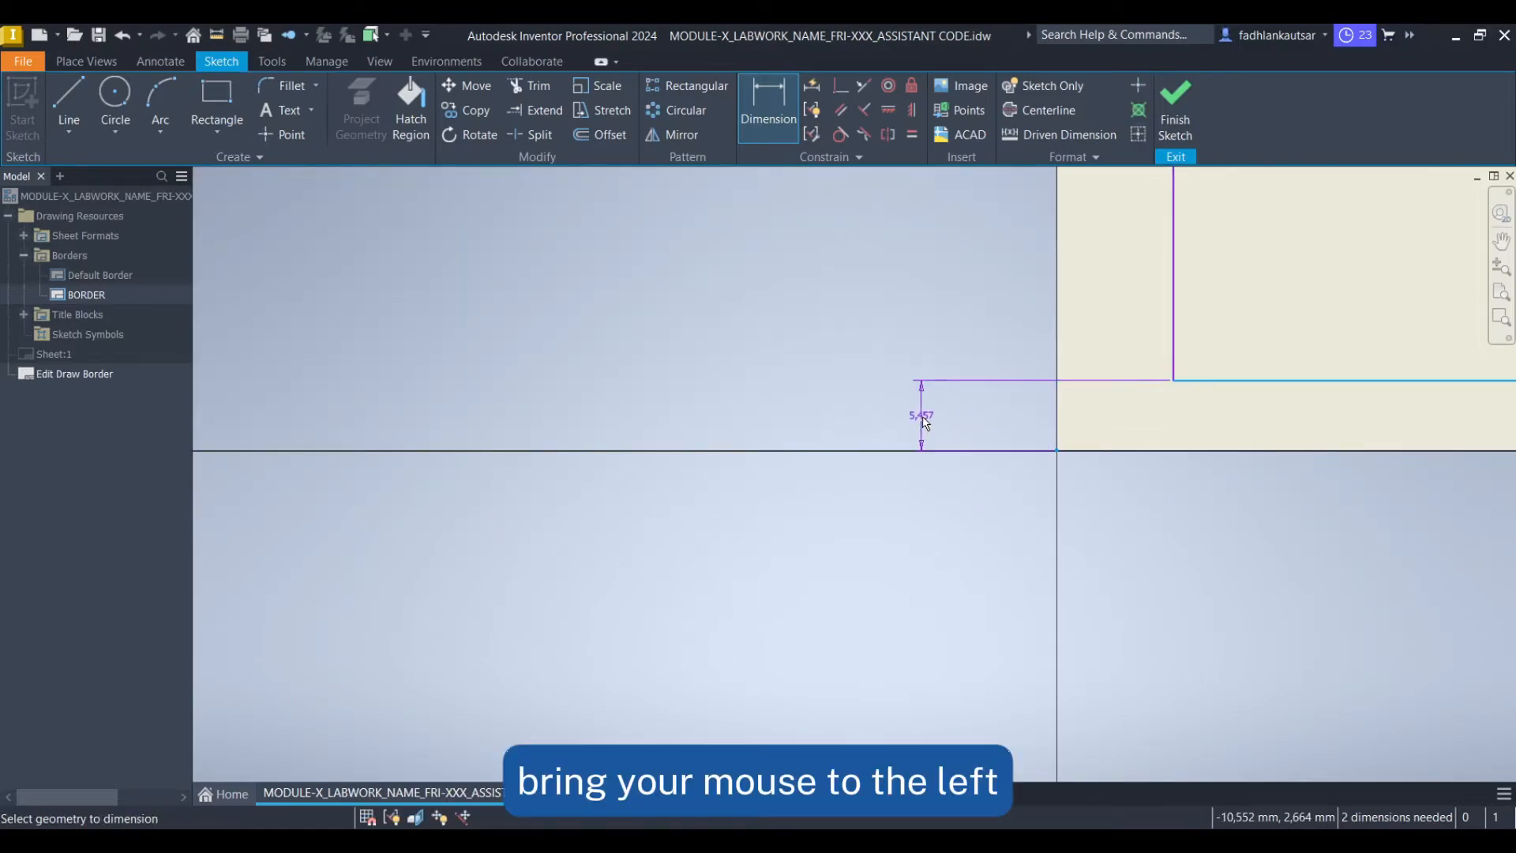
{"action": "left_click", "coordinate": [927, 426]}
{"action": "type", "text": "1"}
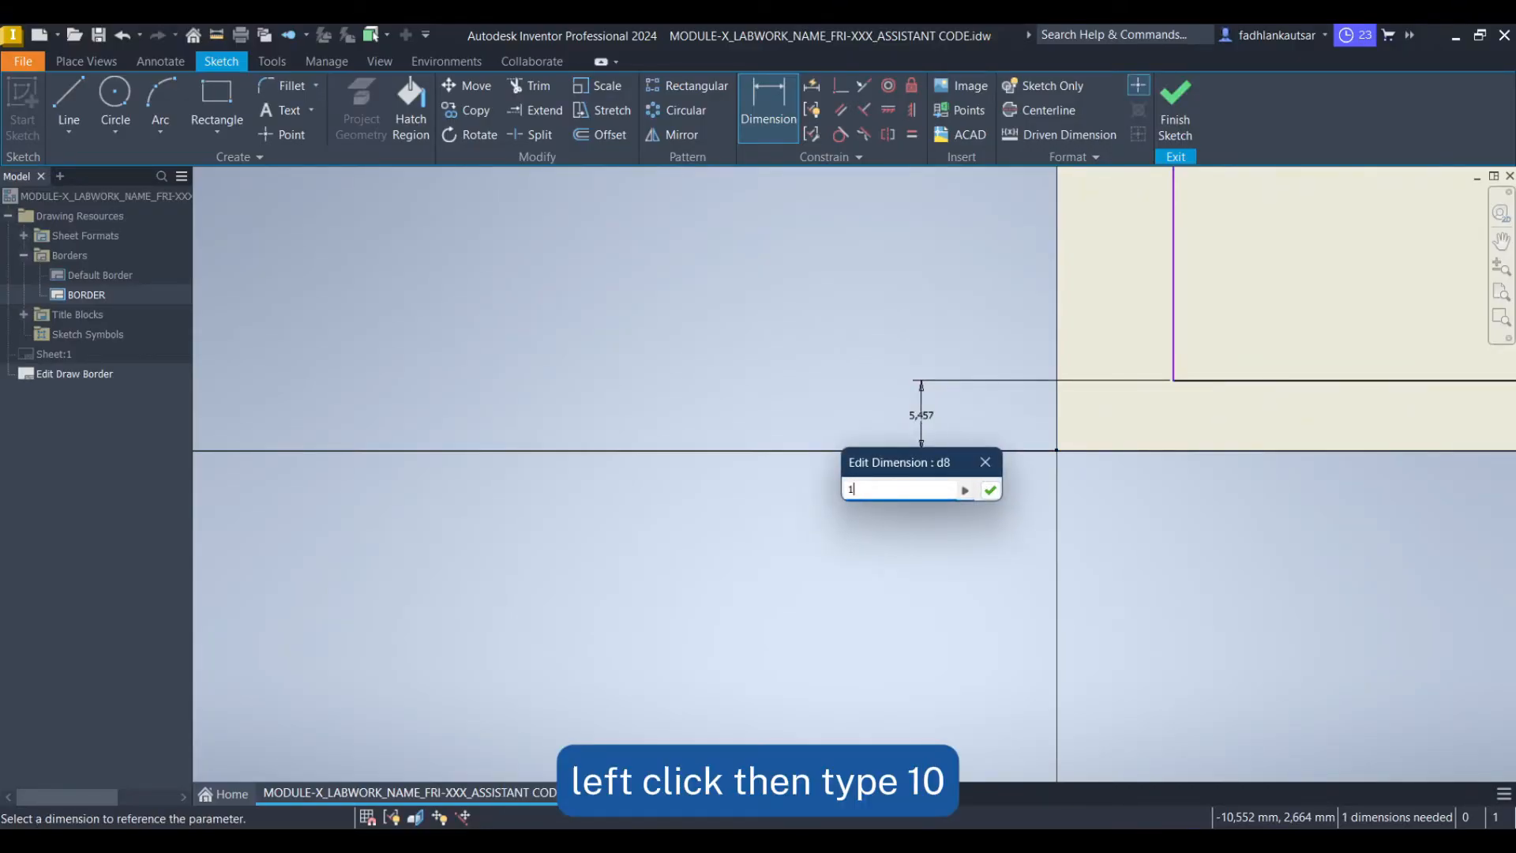
{"action": "type", "text": "0"}
{"action": "key", "text": "Return"}
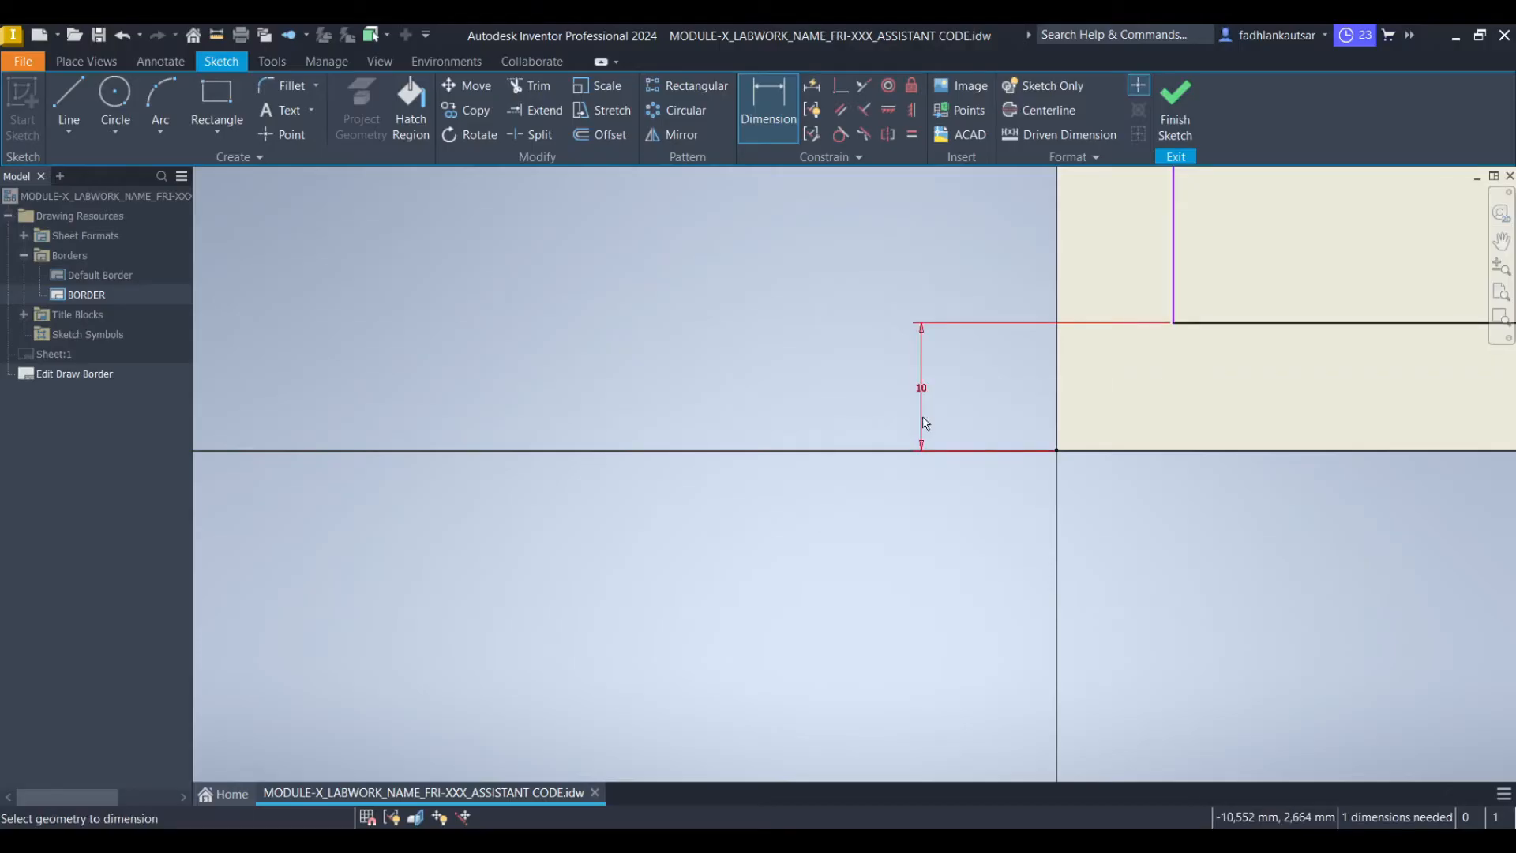
Dimension the gap between the rectangle's left edge and the sheet's left edge as 20 mm
{"action": "scroll", "coordinate": [1136, 361], "scroll_direction": "down", "scroll_amount": 3}
{"action": "middle_click_drag", "start_coordinate": [1193, 274], "coordinate": [1047, 561]}
{"action": "middle_click_drag", "start_coordinate": [1025, 270], "coordinate": [953, 646]}
{"action": "scroll", "coordinate": [958, 302], "scroll_direction": "up", "scroll_amount": 2}
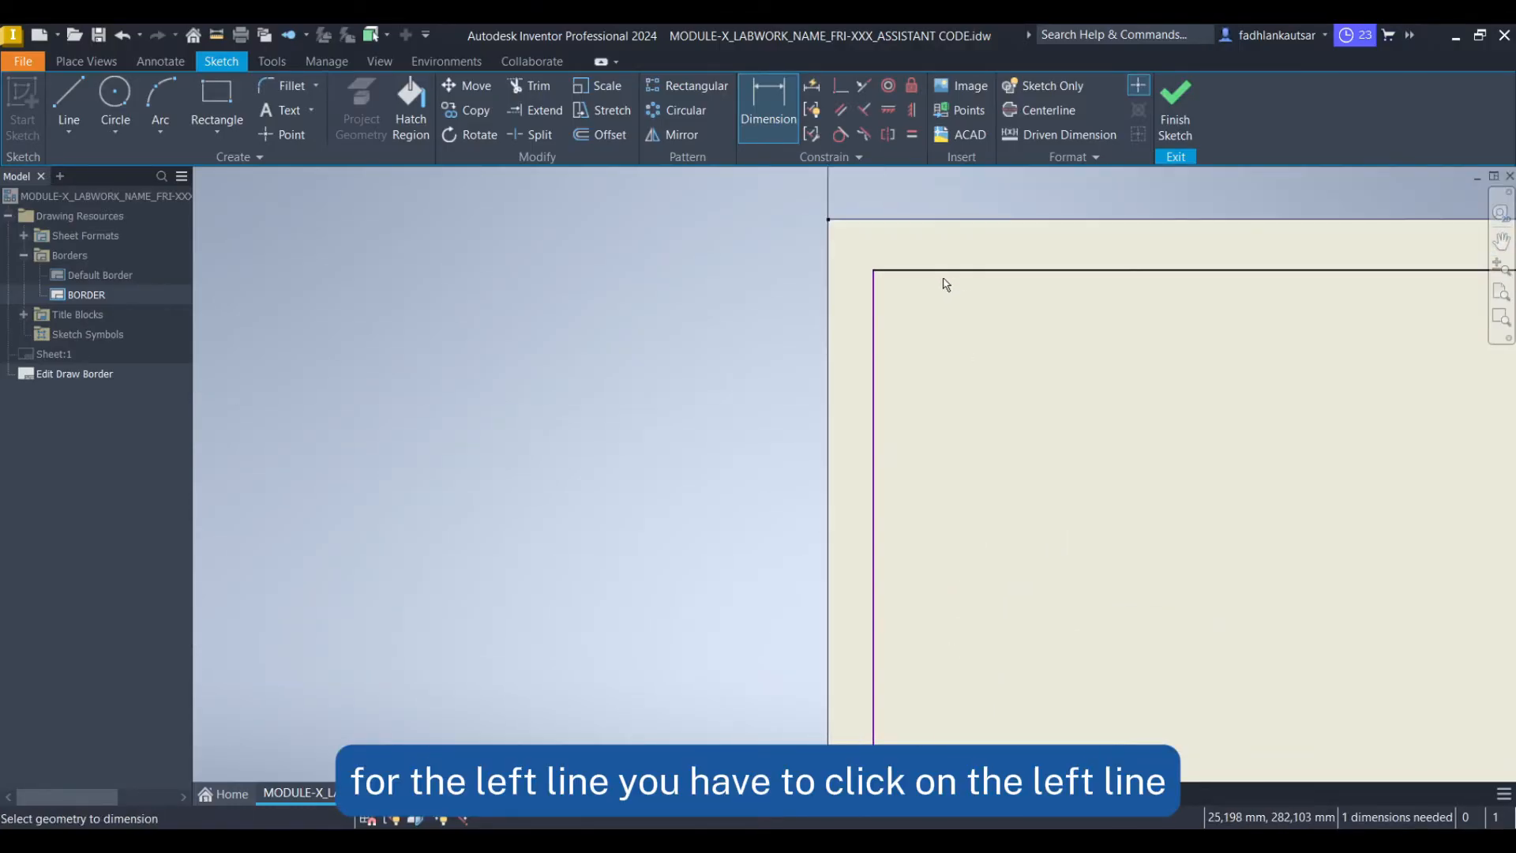
{"action": "left_click", "coordinate": [877, 313]}
{"action": "left_click", "coordinate": [831, 229]}
{"action": "middle_click_drag", "start_coordinate": [846, 220], "coordinate": [852, 423]}
{"action": "left_click", "coordinate": [855, 391]}
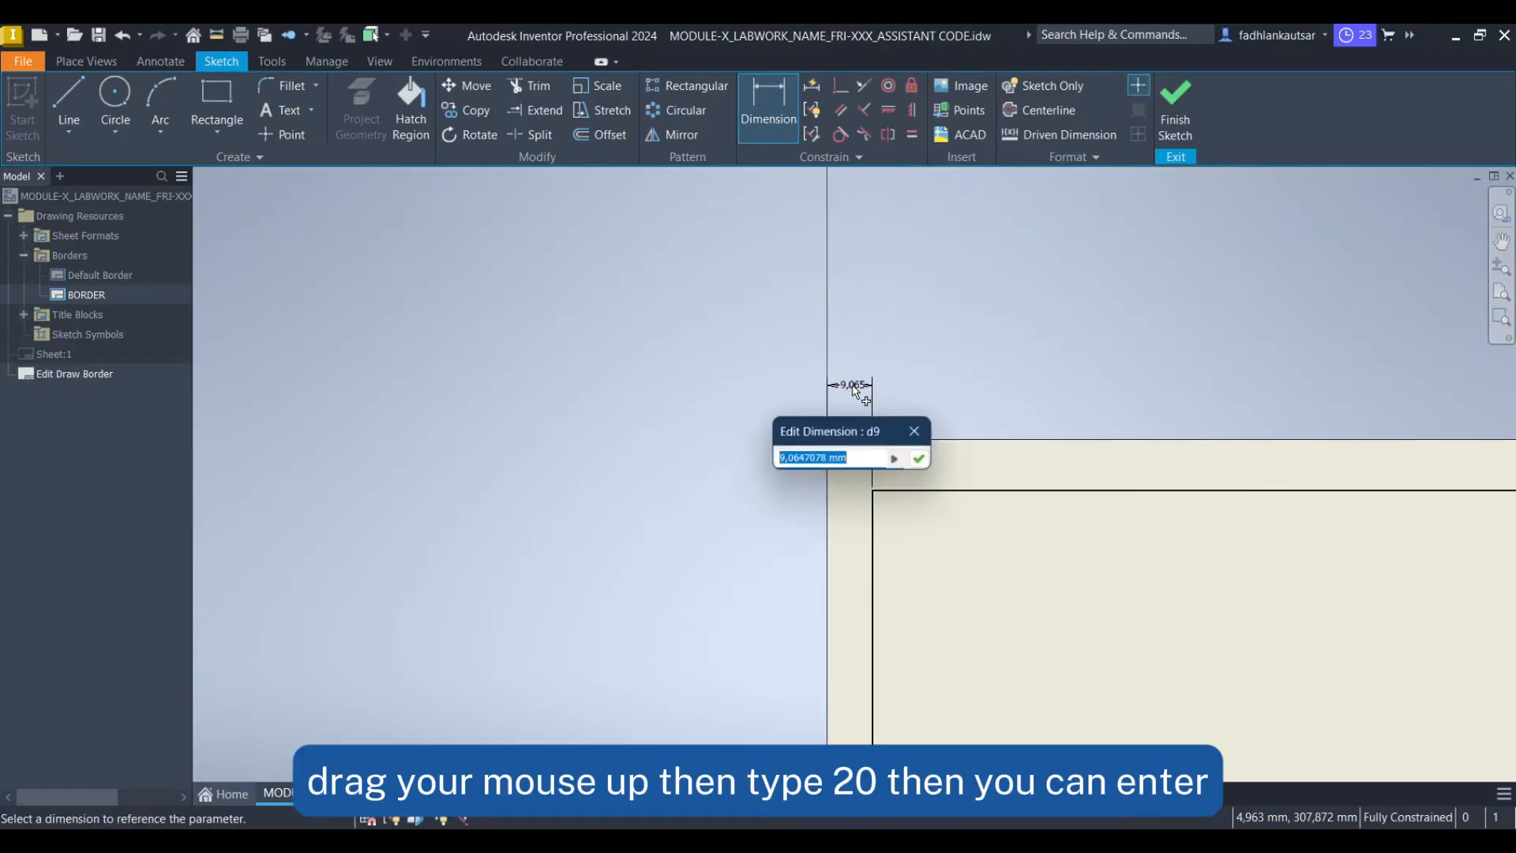
{"action": "type", "text": "20"}
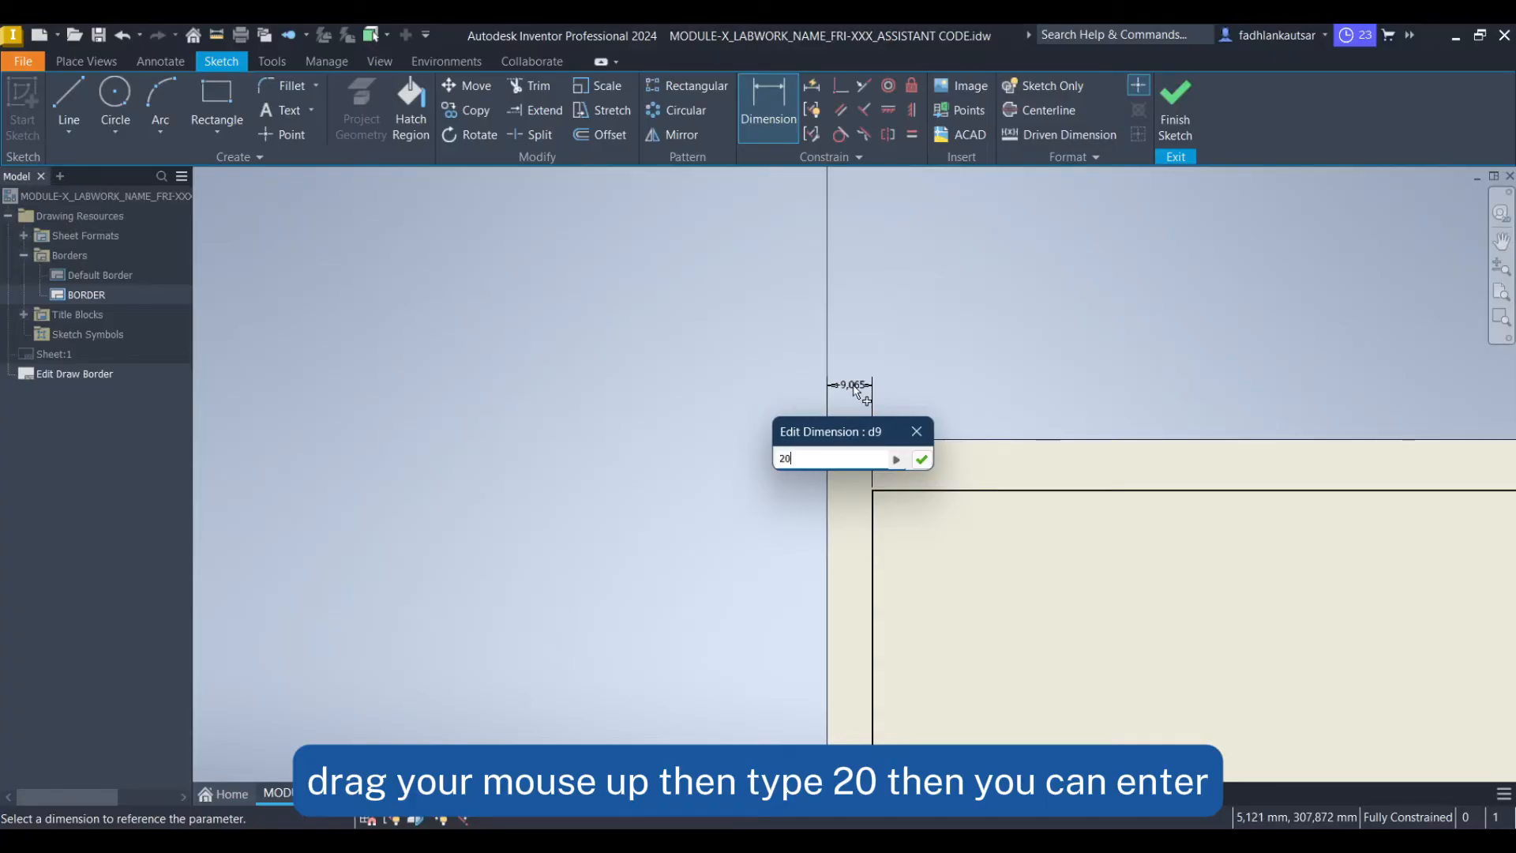
{"action": "key", "text": "Return"}
{"action": "scroll", "coordinate": [1080, 487], "scroll_direction": "up", "scroll_amount": 6}
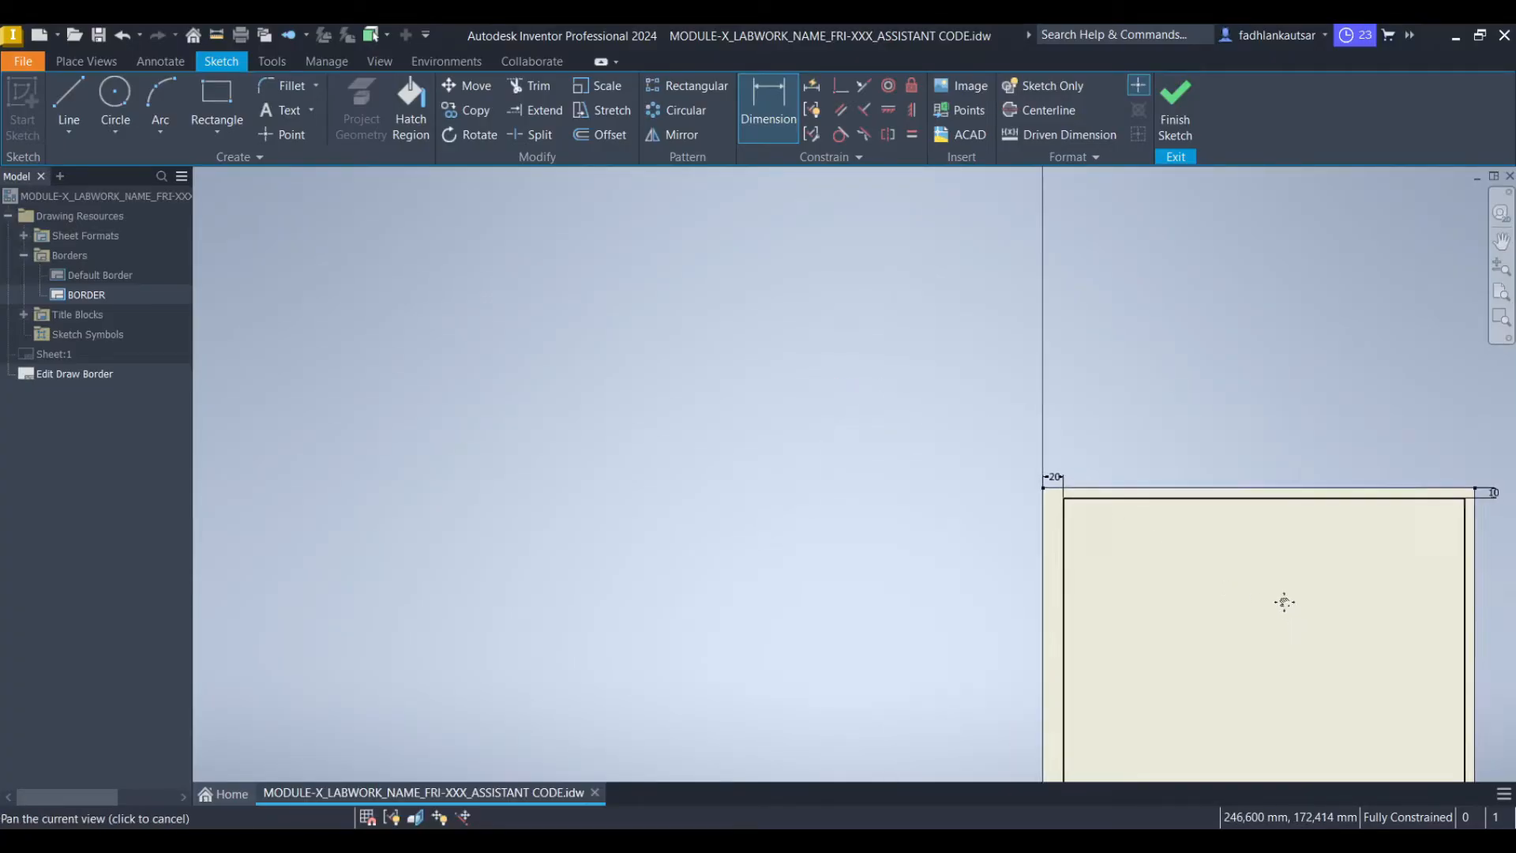
Finish the border sketch and save the edits to BORDER
{"action": "left_click", "coordinate": [1169, 131]}
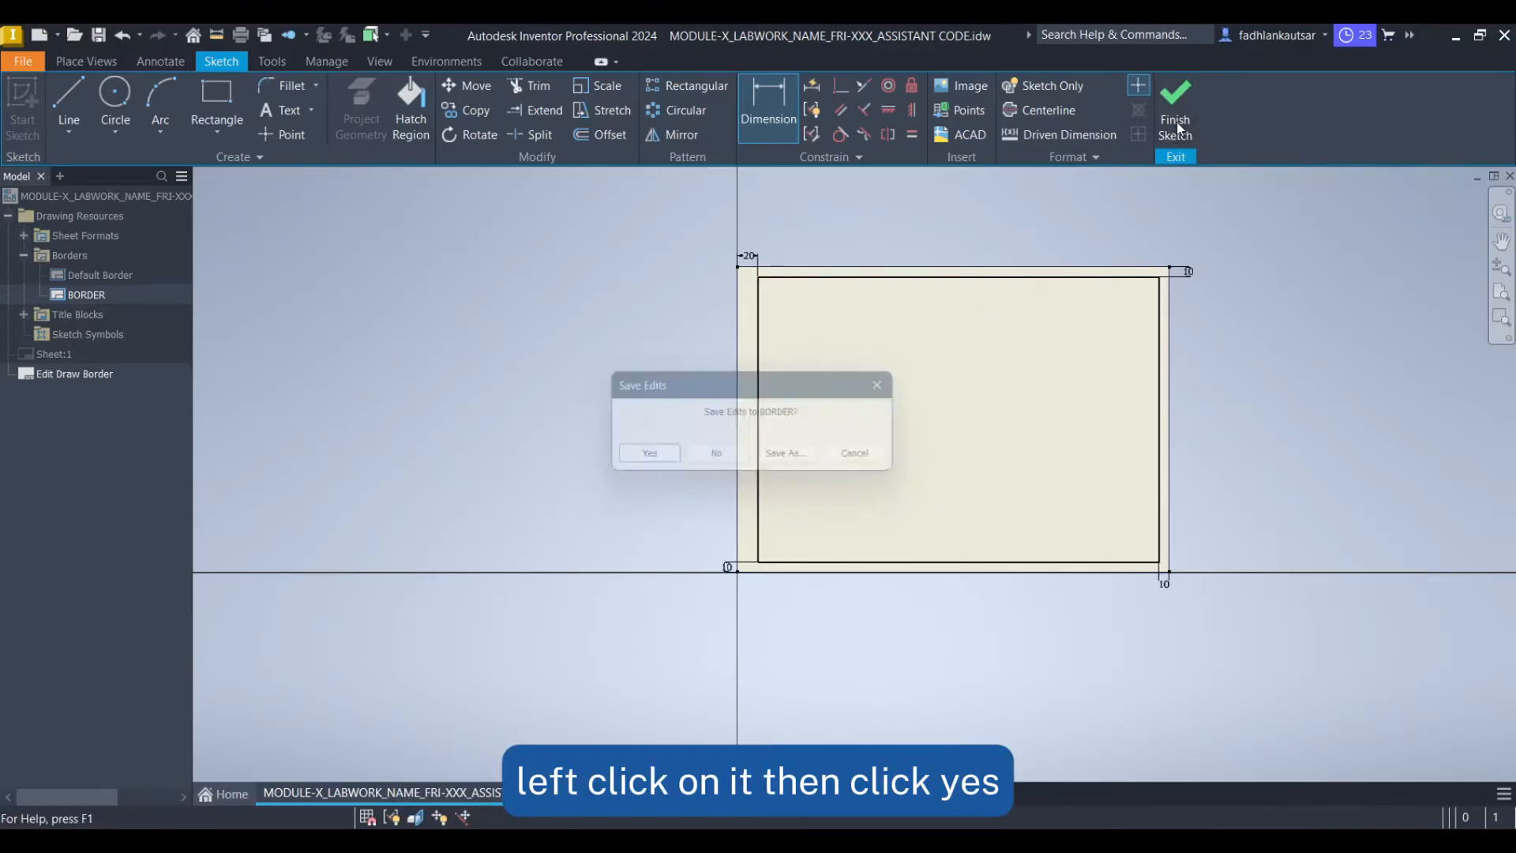
{"action": "left_click", "coordinate": [646, 460]}
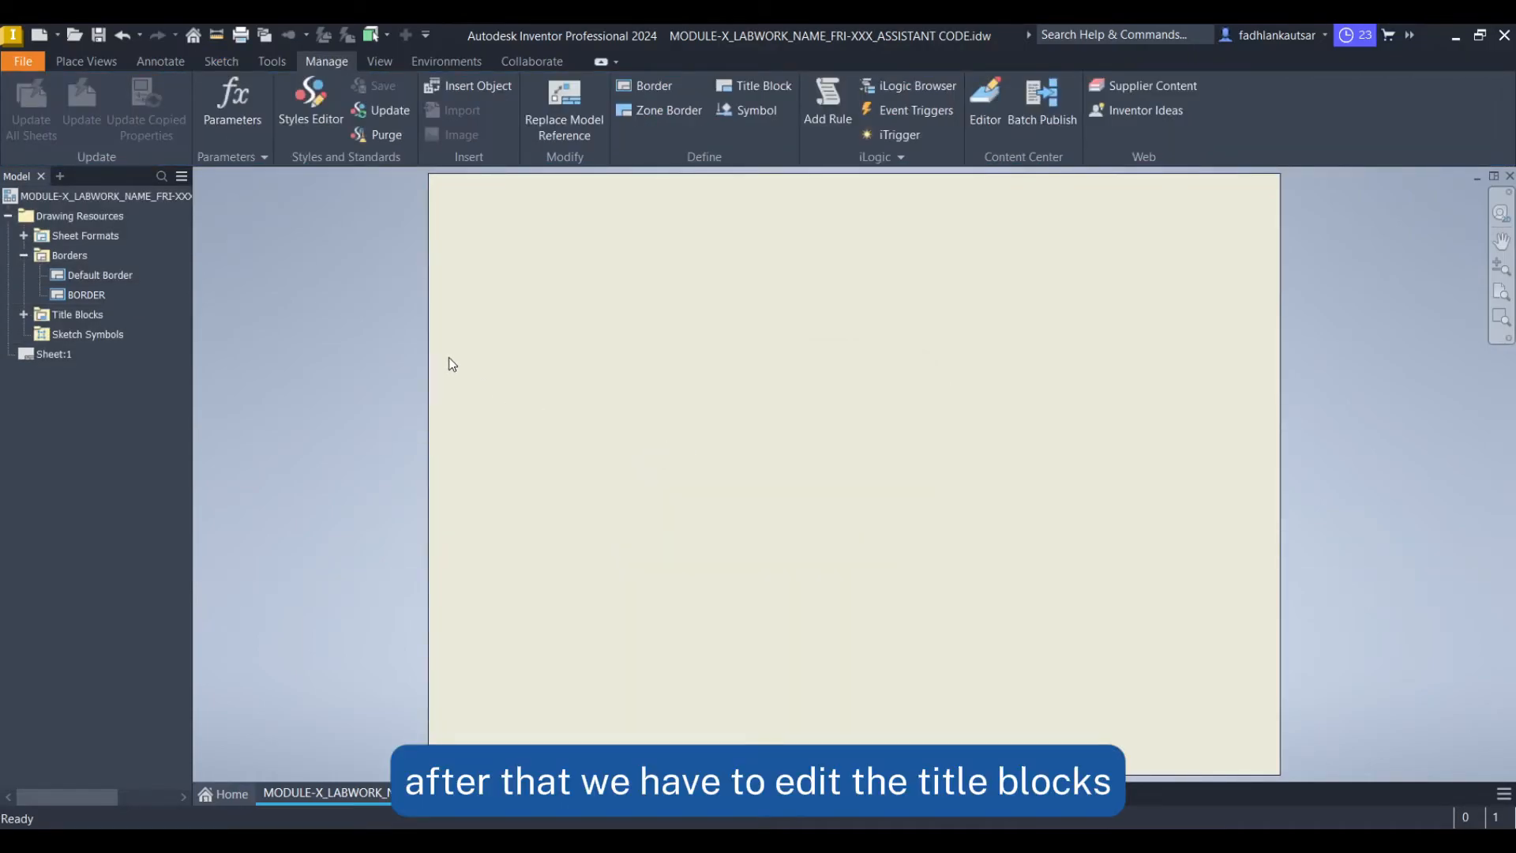
Open the TITLE BLOCK definition under Title Blocks for editing
{"action": "left_click", "coordinate": [23, 315]}
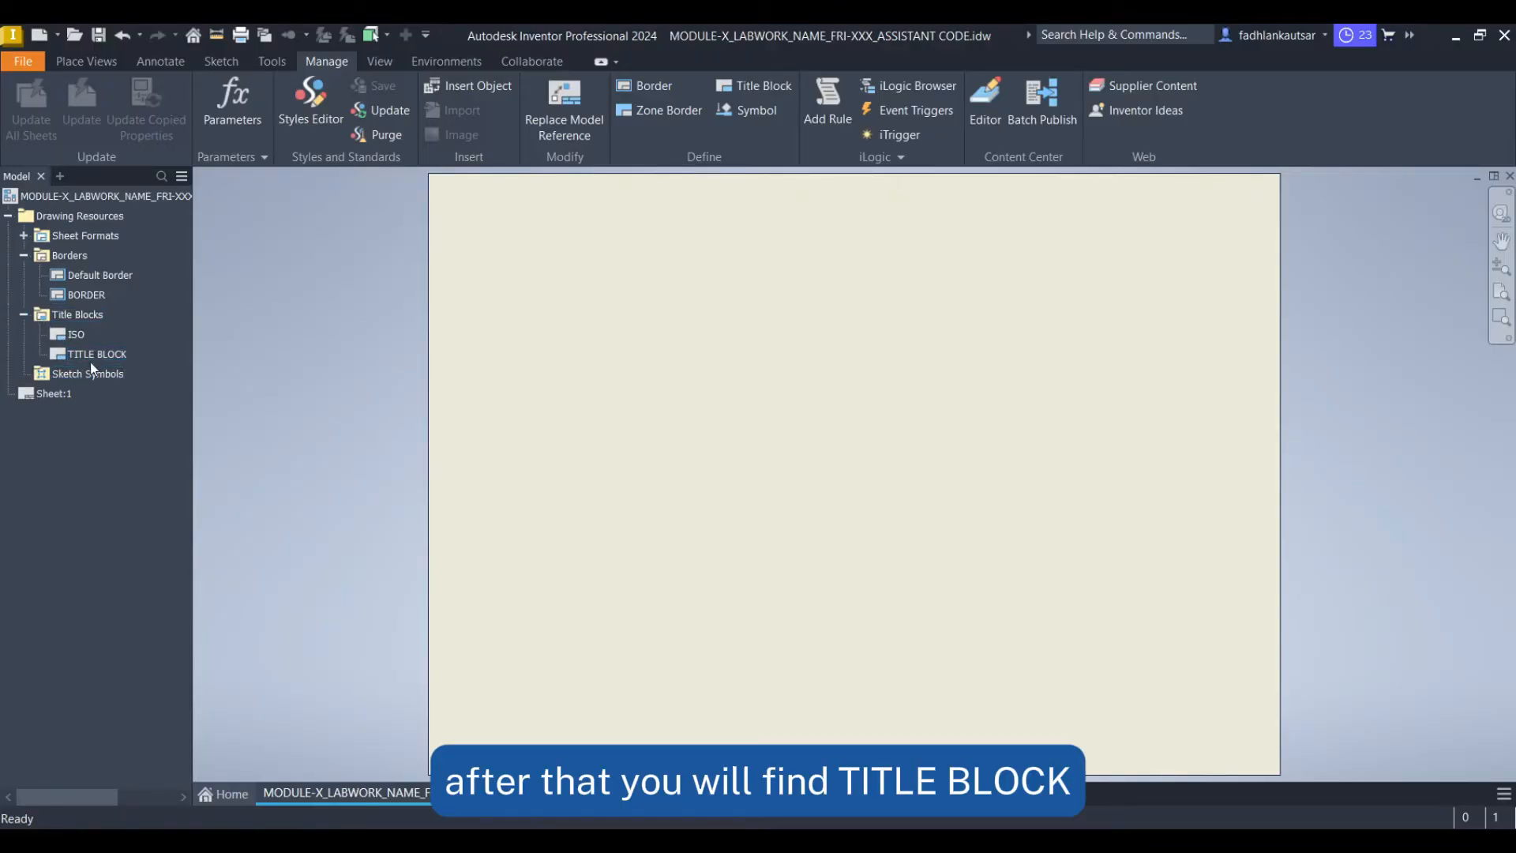
{"action": "left_click", "coordinate": [91, 355]}
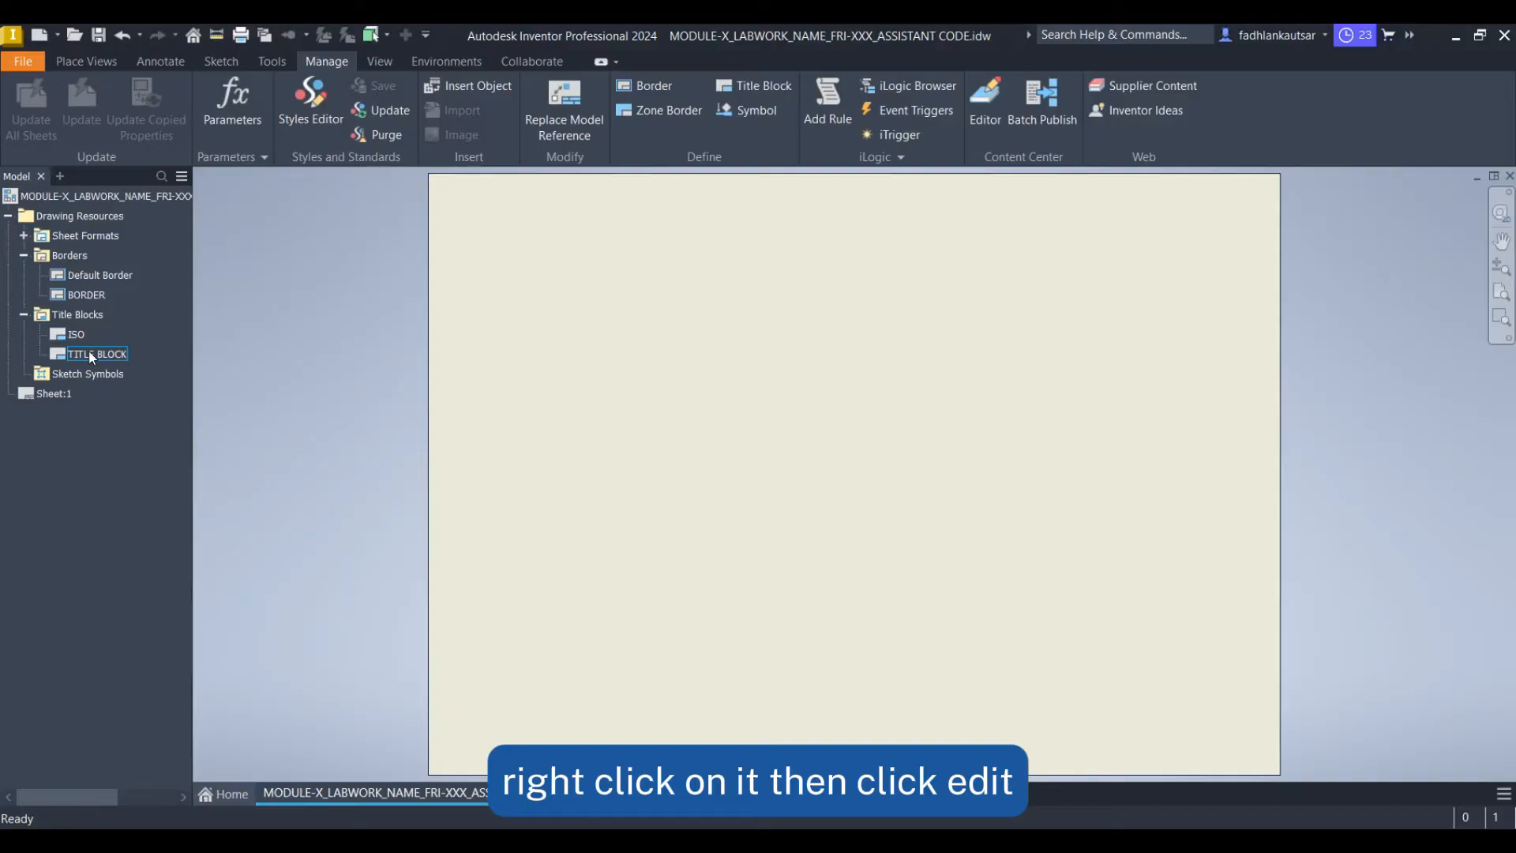
{"action": "right_click", "coordinate": [92, 355]}
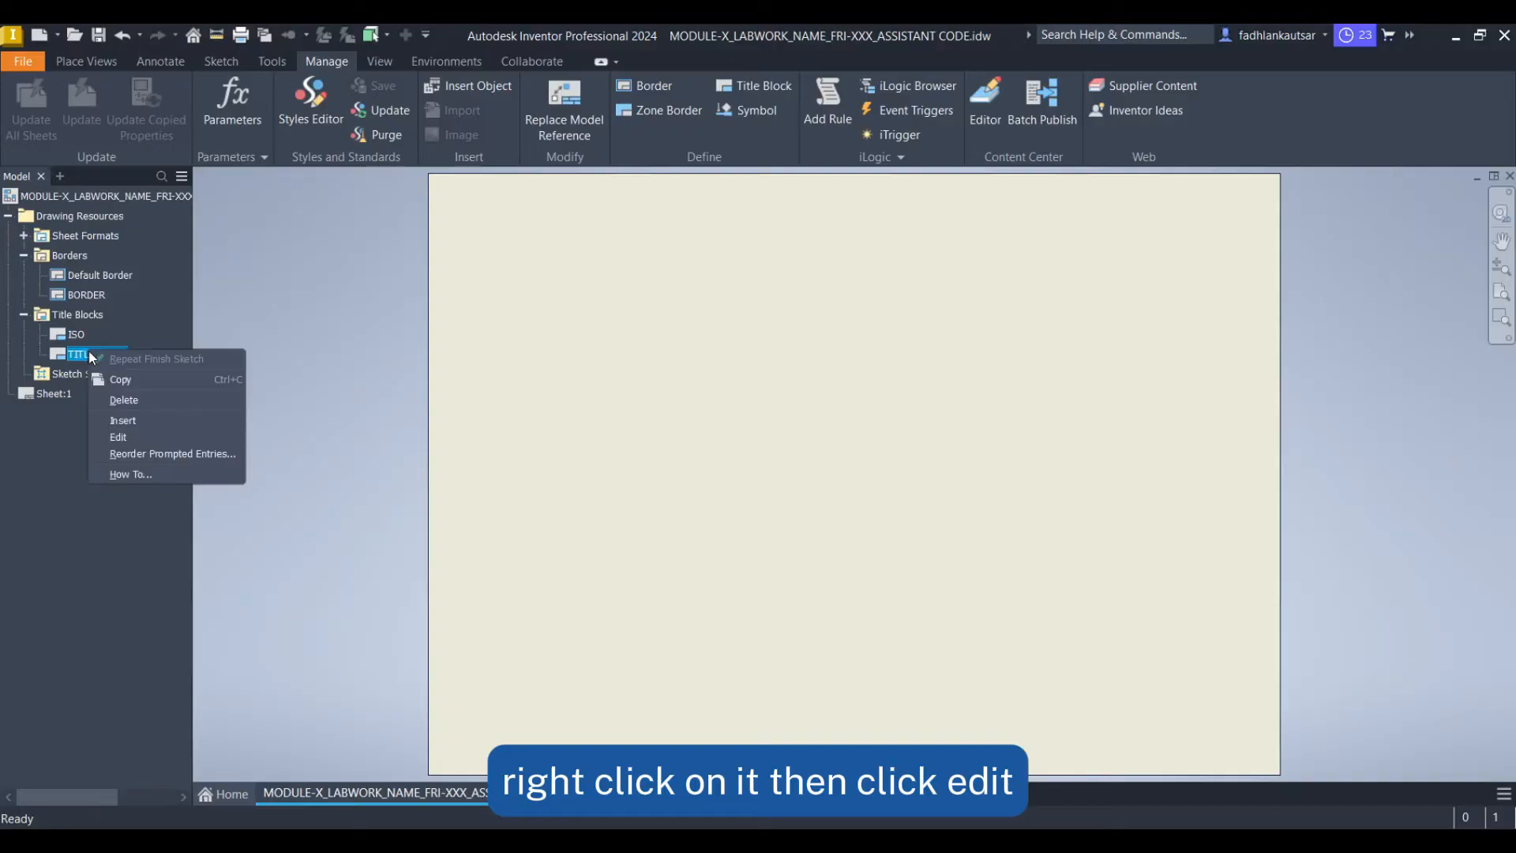
{"action": "left_click", "coordinate": [117, 439]}
{"action": "middle_click_drag", "start_coordinate": [636, 386], "coordinate": [528, 587]}
{"action": "scroll", "coordinate": [711, 320], "scroll_direction": "up", "scroll_amount": 3}
{"action": "scroll", "coordinate": [723, 324], "scroll_direction": "up", "scroll_amount": 3}
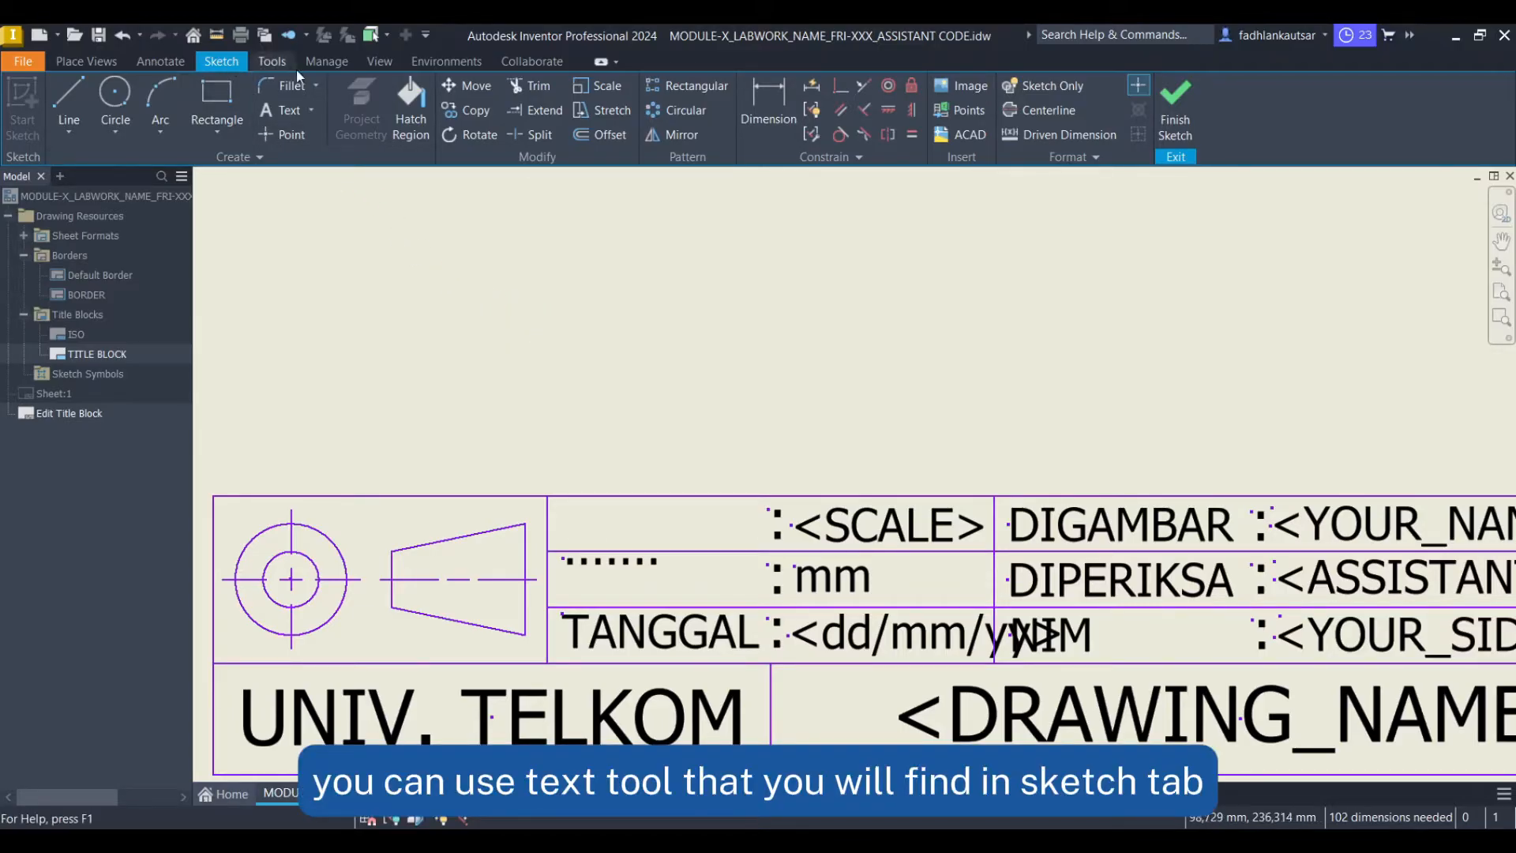
Add the text SKALA in Tahoma at 3 mm in the empty title block cell beside <SCALE>
{"action": "left_click", "coordinate": [288, 114]}
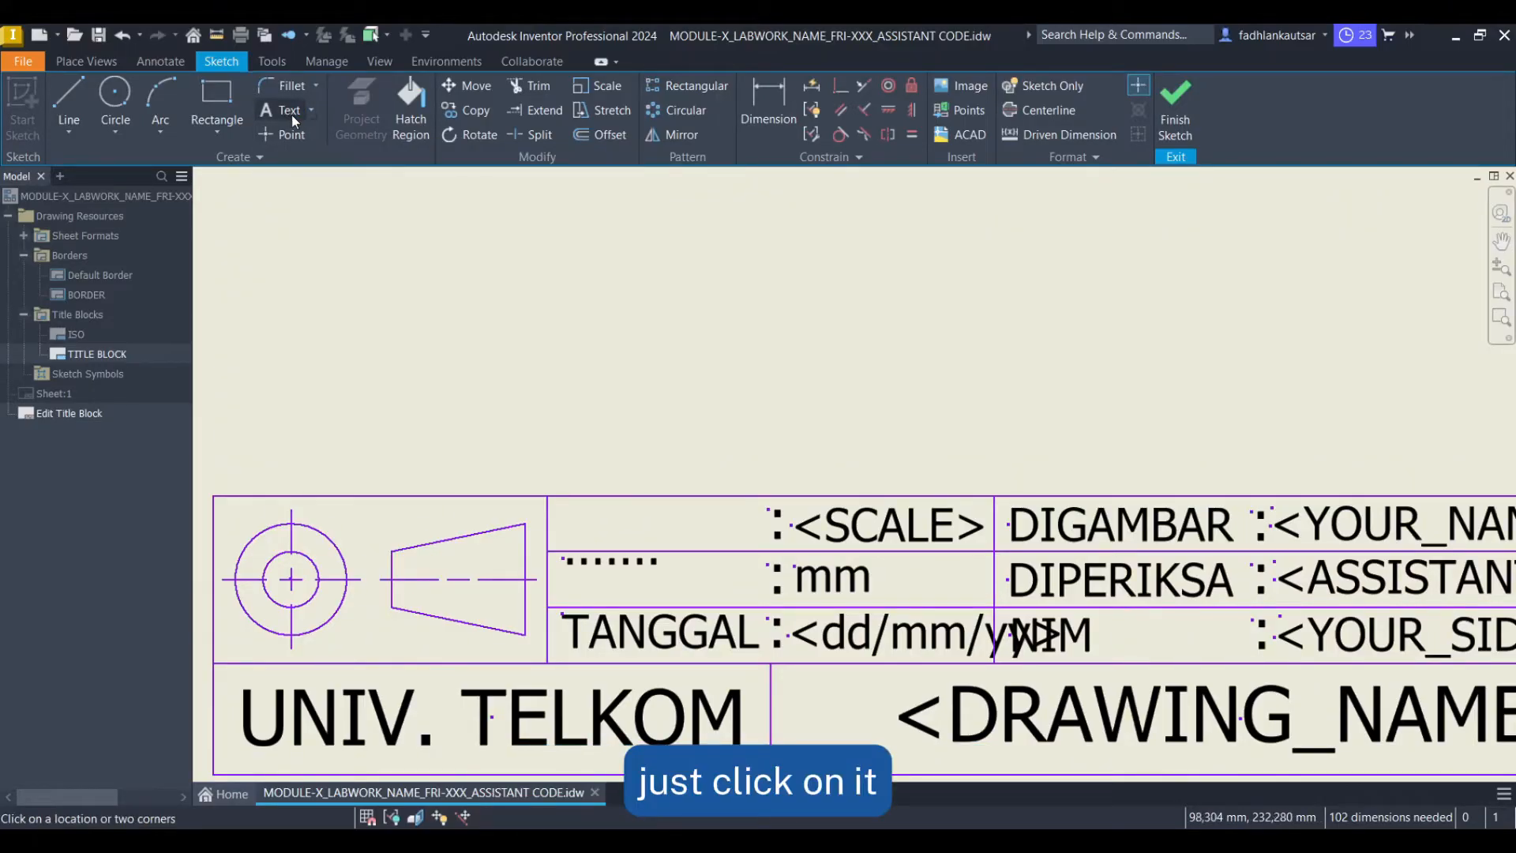
{"action": "left_click", "coordinate": [627, 521]}
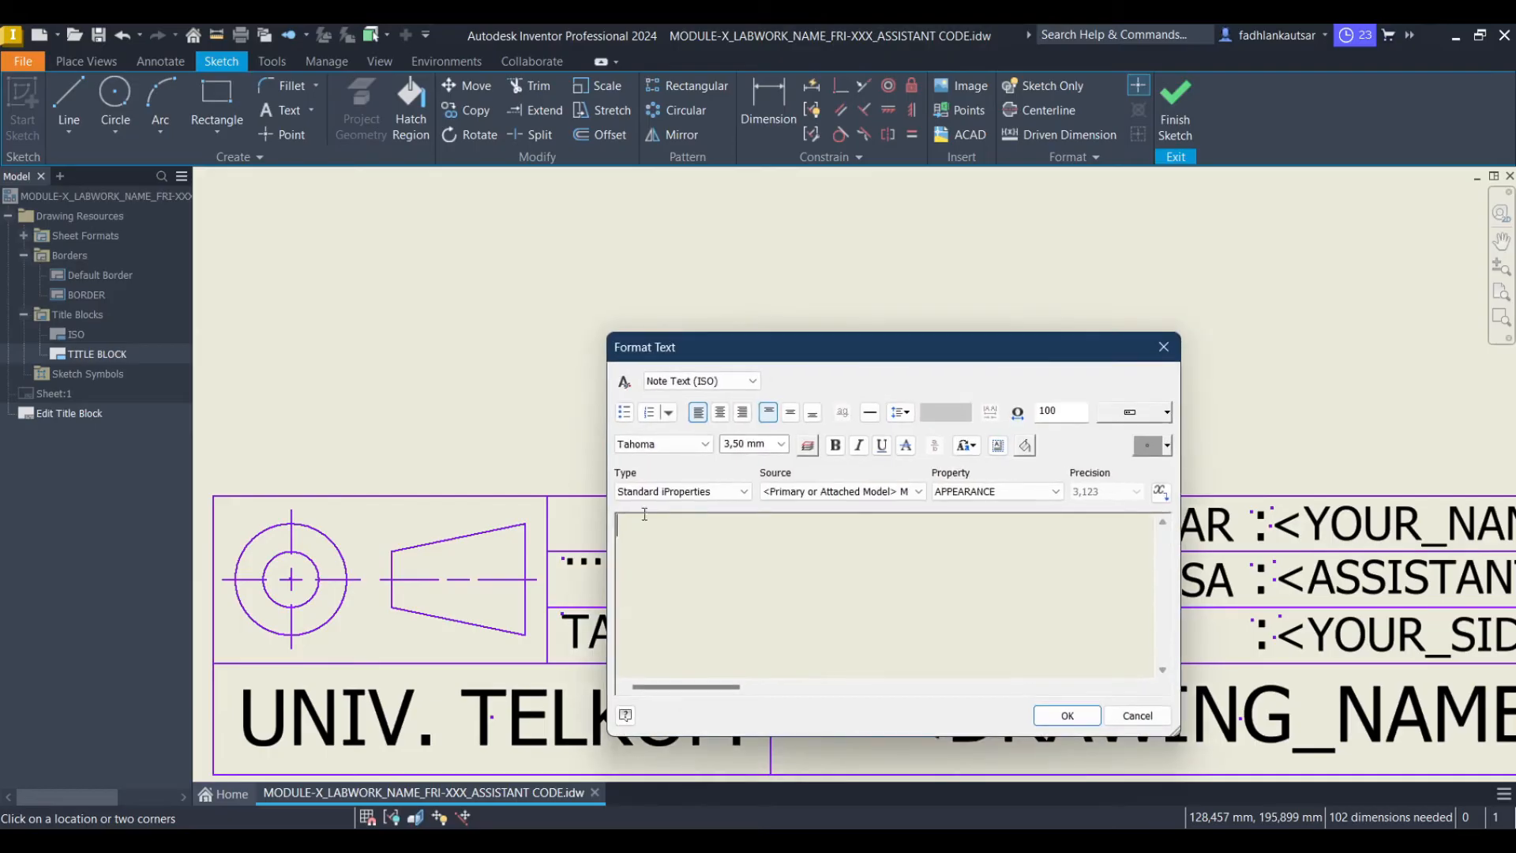
{"action": "left_click", "coordinate": [745, 444]}
{"action": "type", "text": "3"}
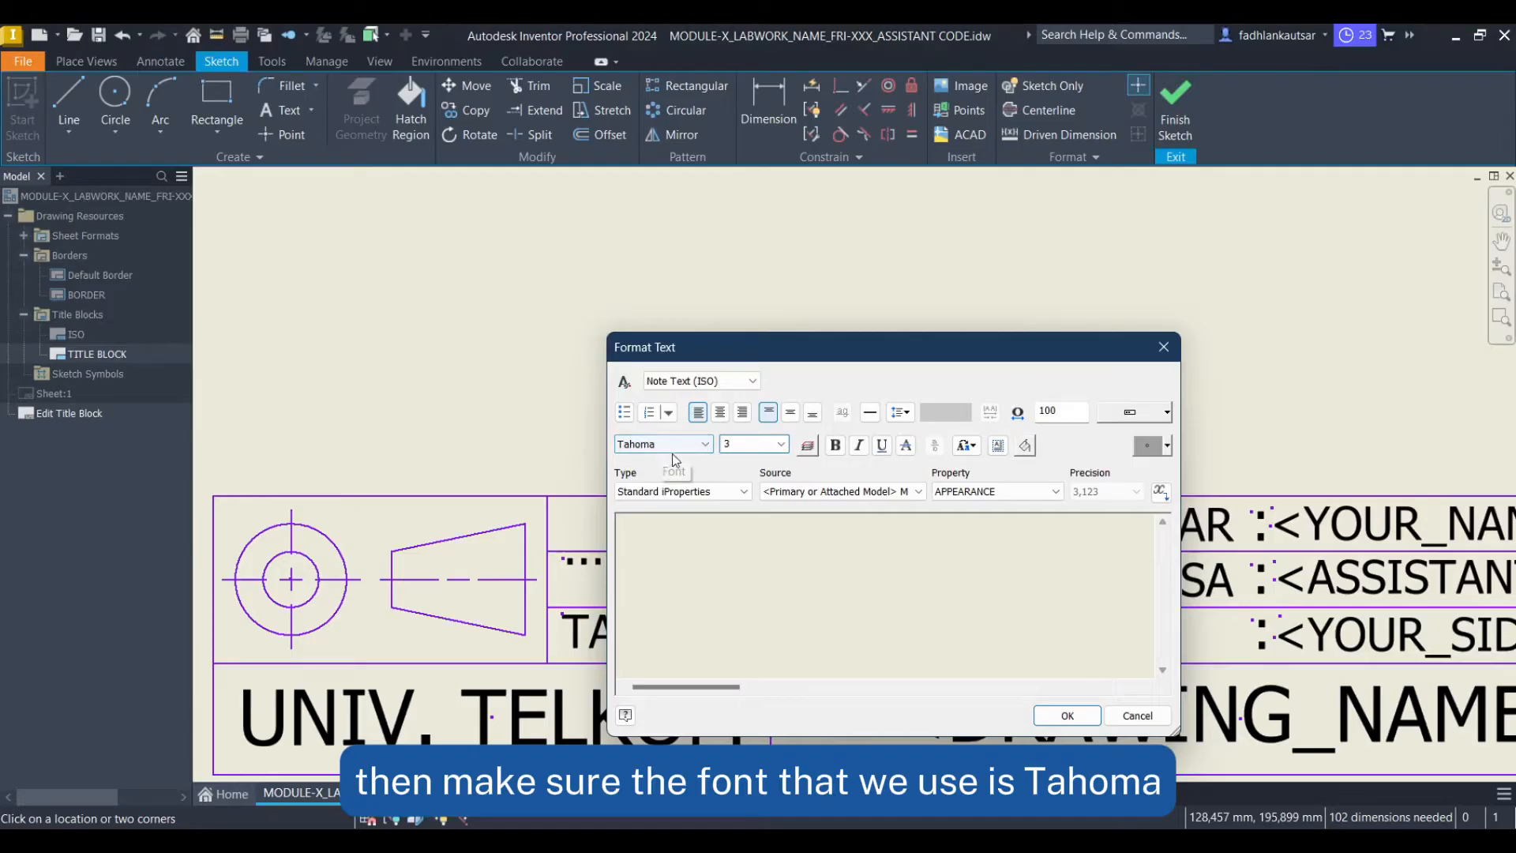
{"action": "left_click", "coordinate": [705, 547]}
{"action": "type", "text": "ska"}
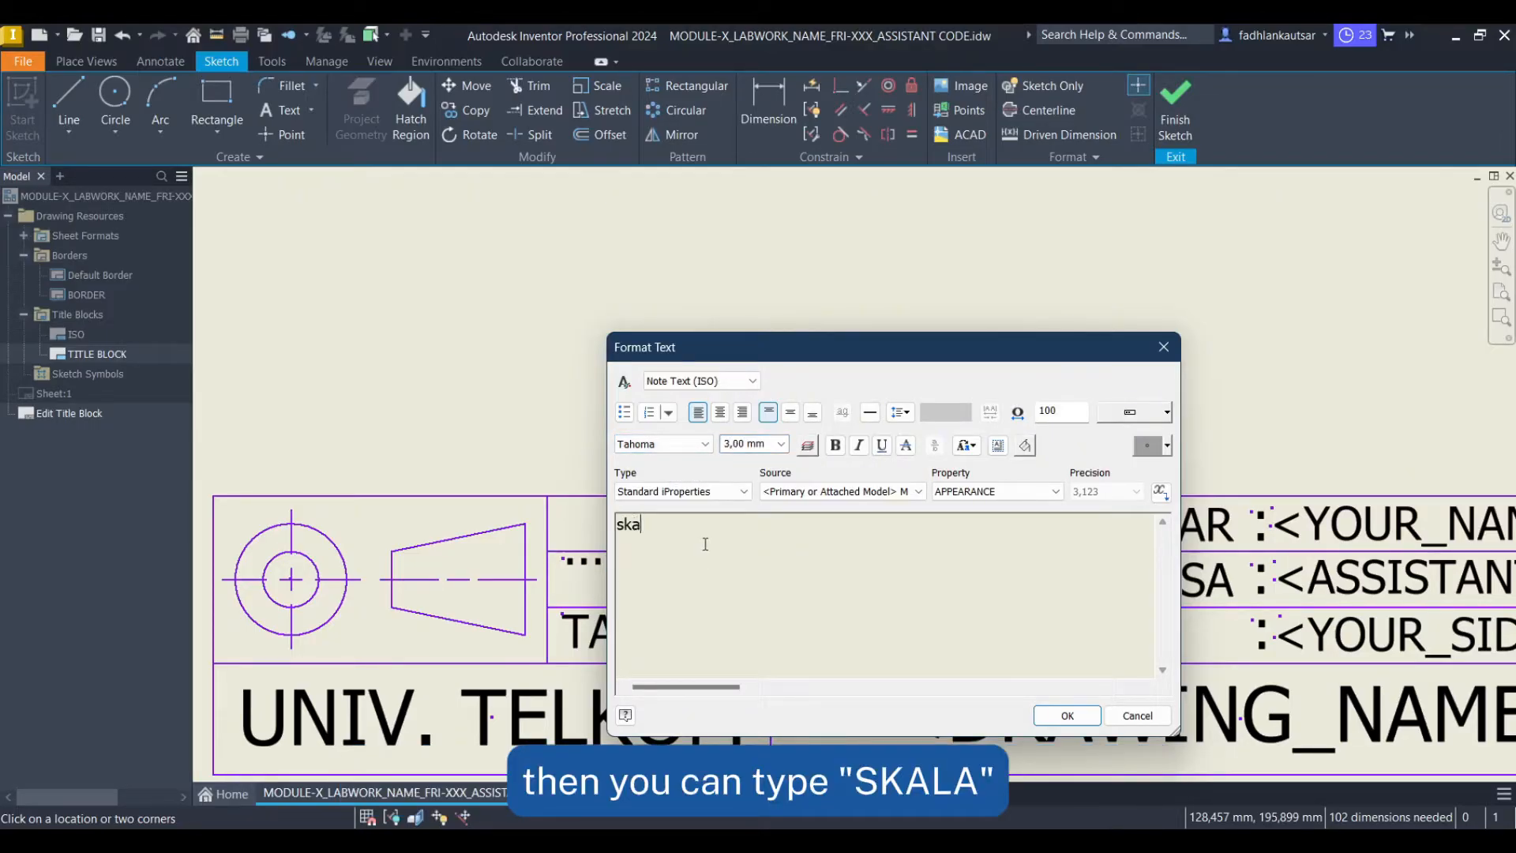
{"action": "type", "text": "SKALA"}
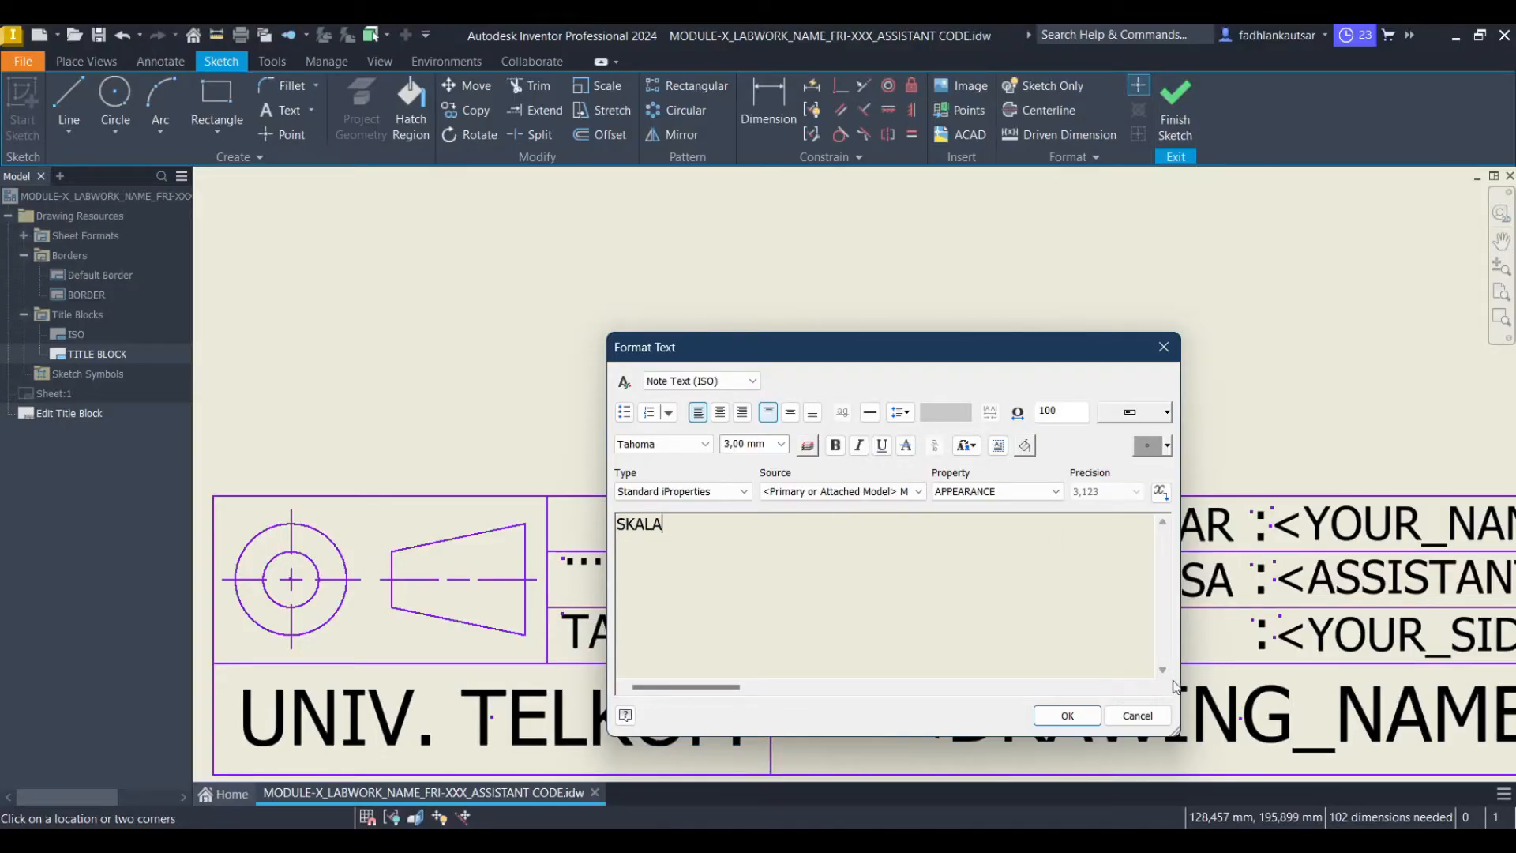
{"action": "left_click", "coordinate": [1066, 714]}
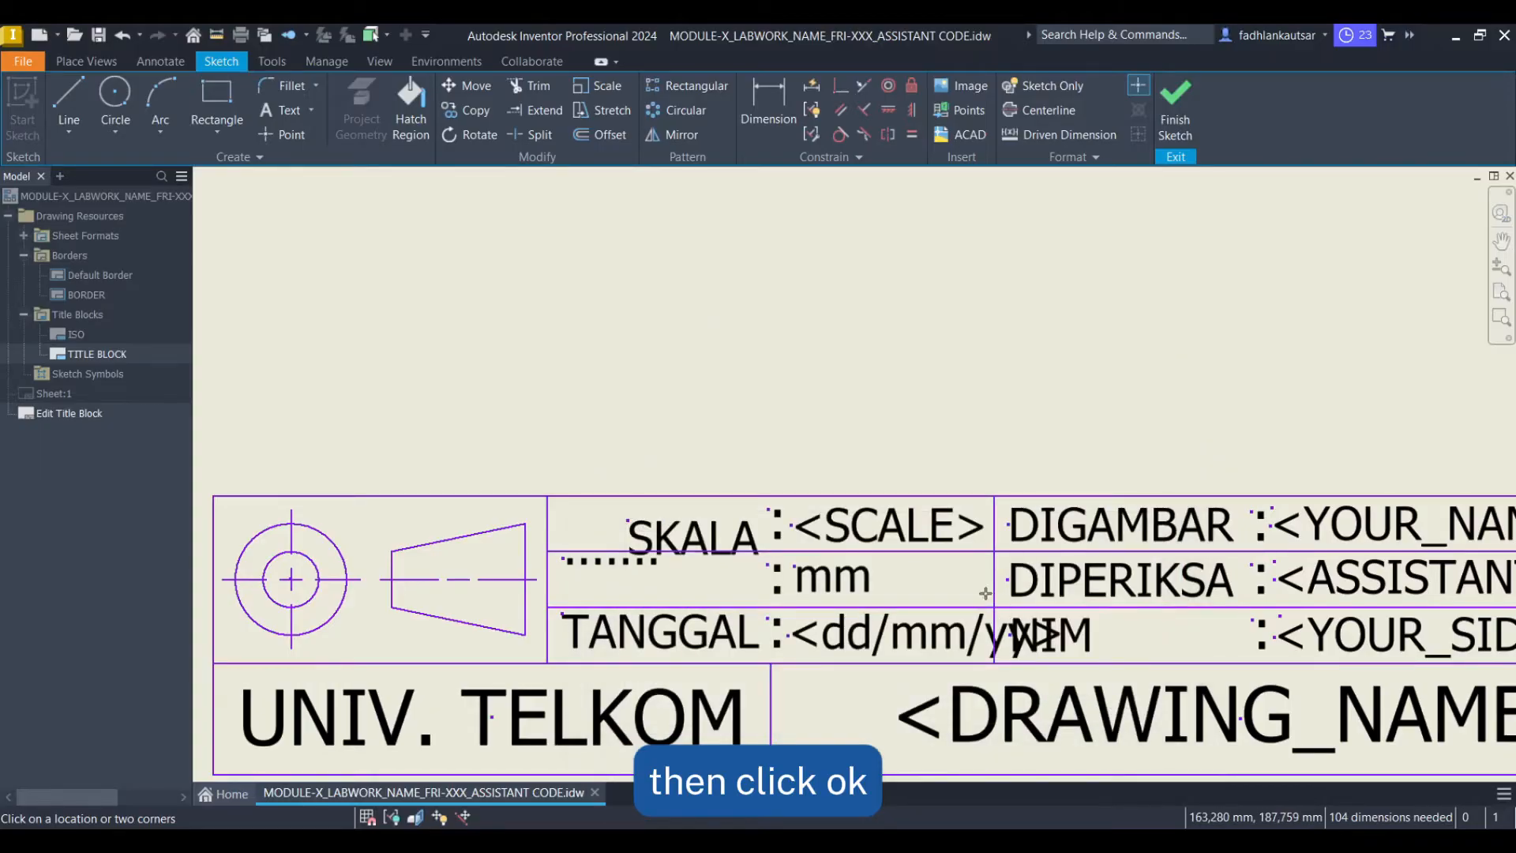
Move the SKALA text to the left of its cell, aligned with the other labels
{"action": "key", "text": "Escape"}
{"action": "left_click", "coordinate": [742, 536]}
{"action": "scroll", "coordinate": [734, 537], "scroll_direction": "down", "scroll_amount": 2}
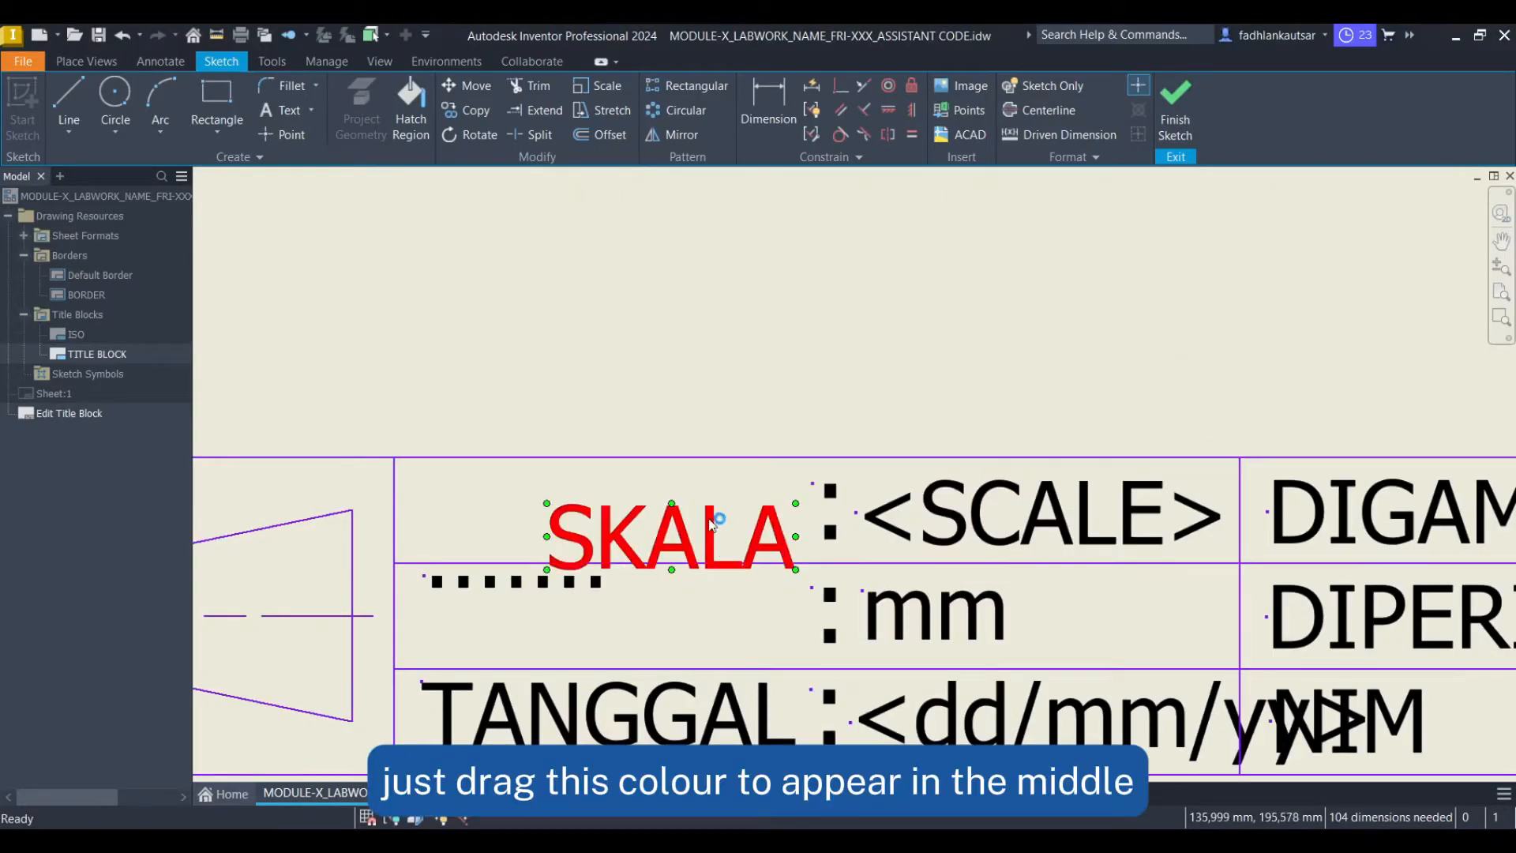
{"action": "left_click_drag", "start_coordinate": [706, 542], "coordinate": [586, 522]}
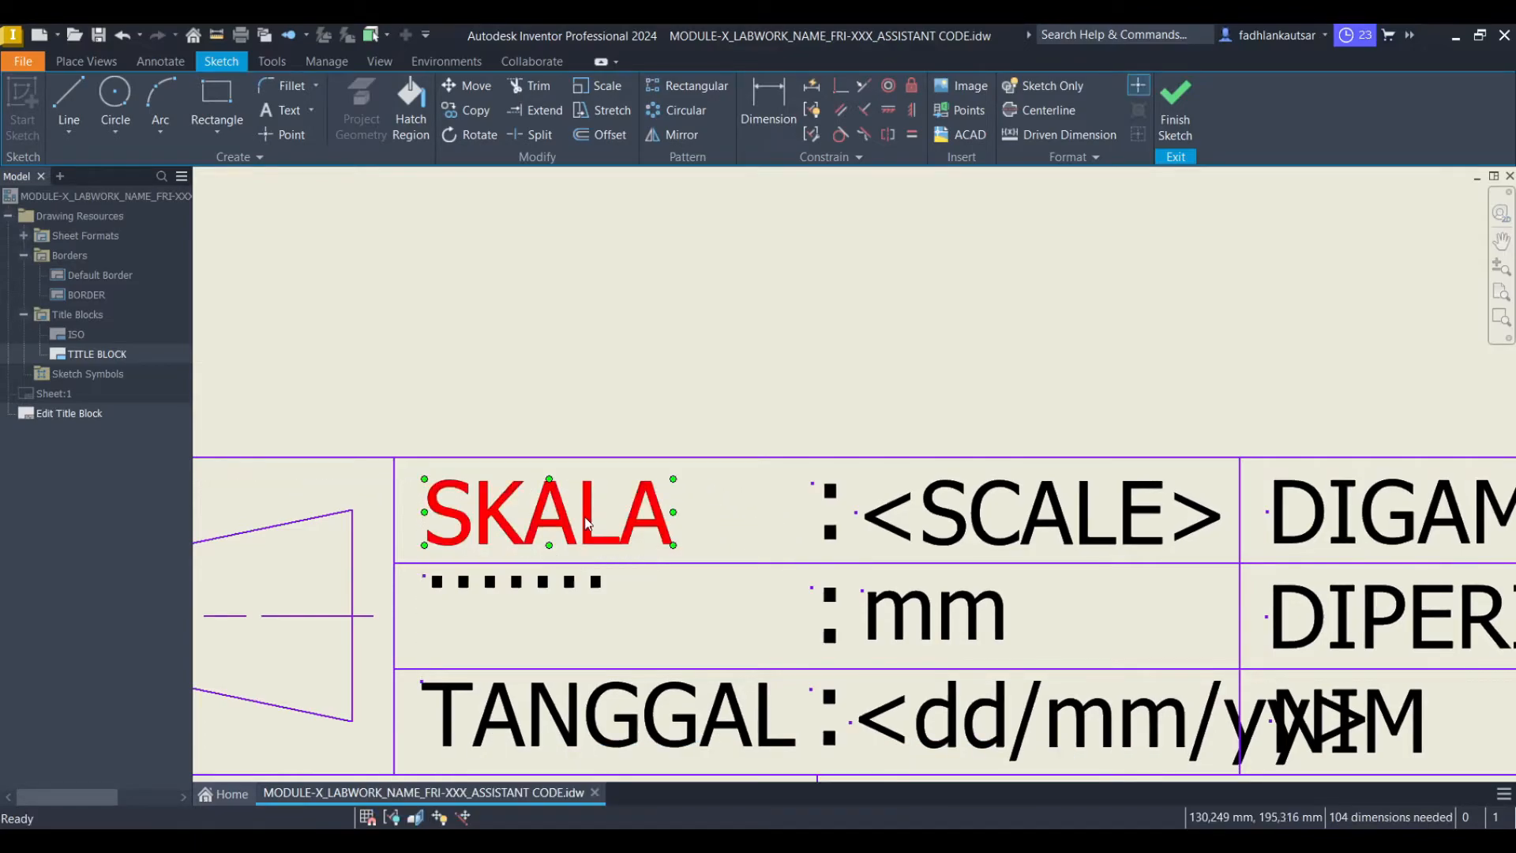
{"action": "left_click", "coordinate": [741, 388]}
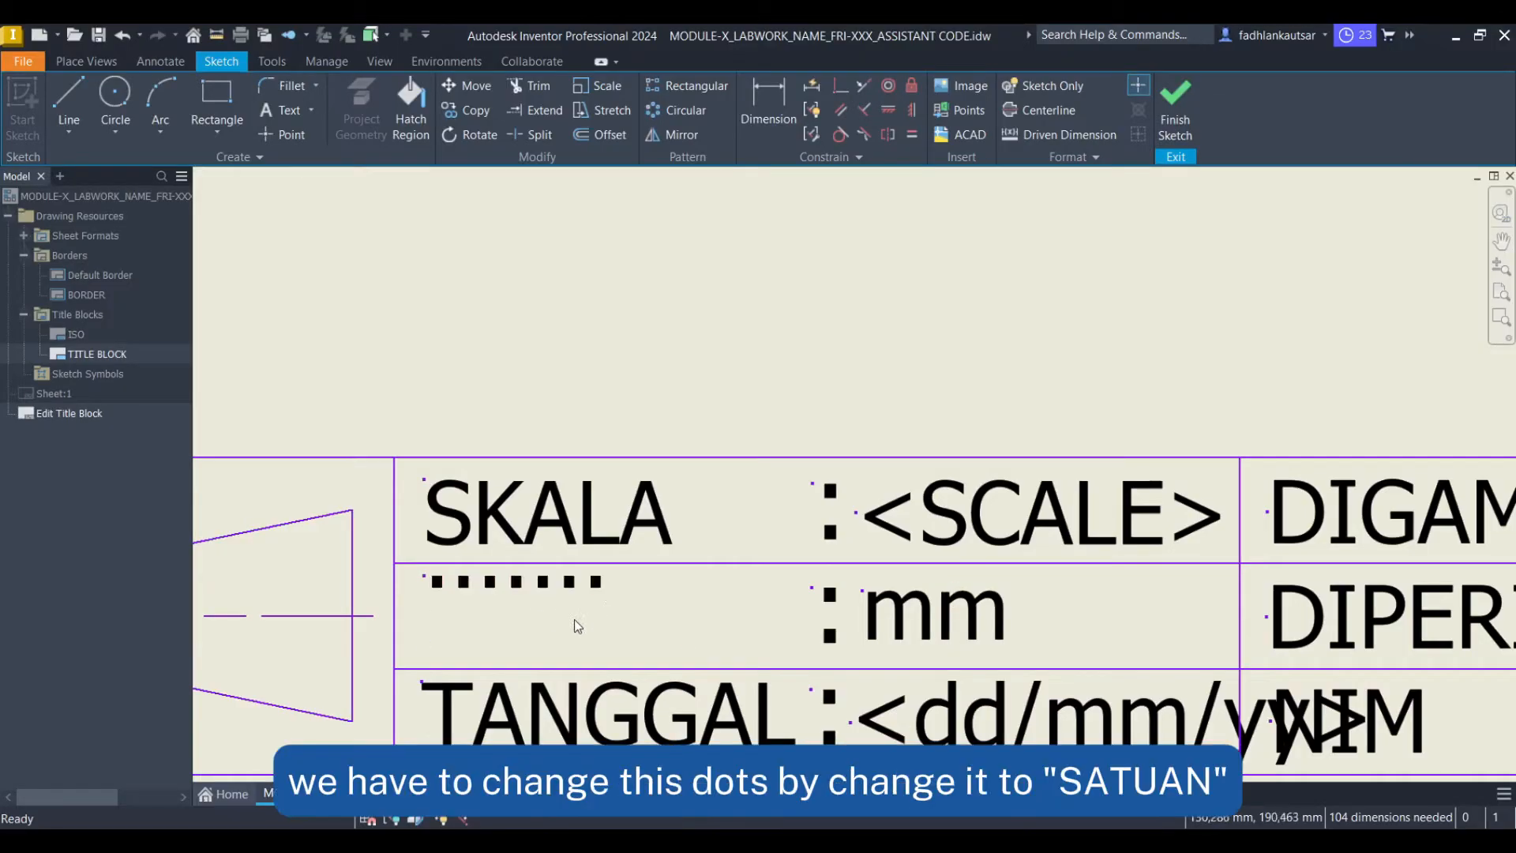
Replace the dotted placeholder label beside the mm field with the text SATUAN
{"action": "double_click", "coordinate": [603, 590]}
{"action": "left_click", "coordinate": [603, 592]}
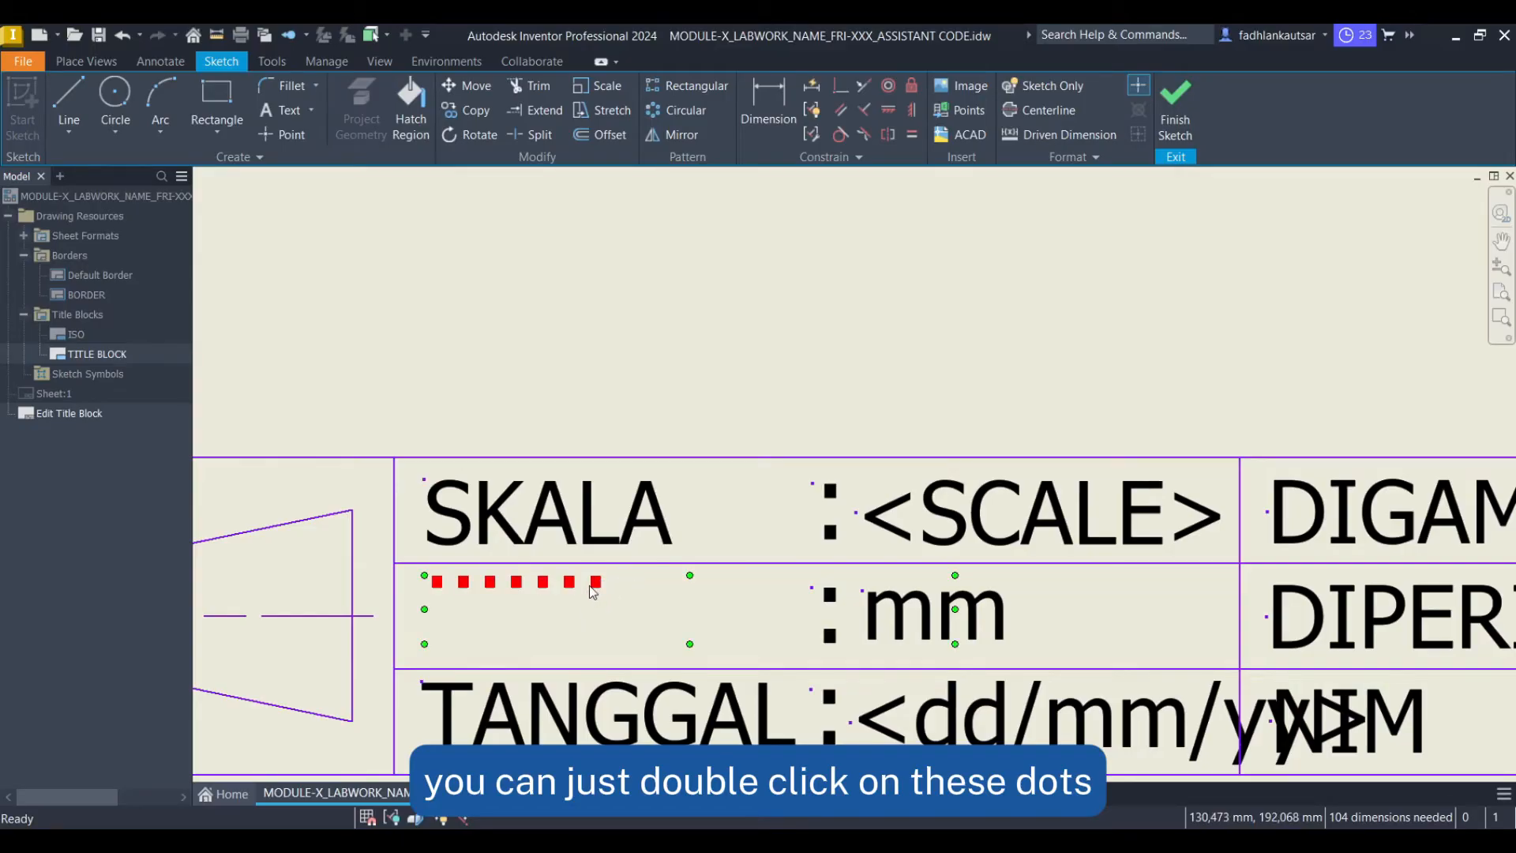
{"action": "double_click", "coordinate": [597, 584]}
{"action": "left_click_drag", "start_coordinate": [670, 529], "coordinate": [570, 540]}
{"action": "type", "text": "SATUAN"}
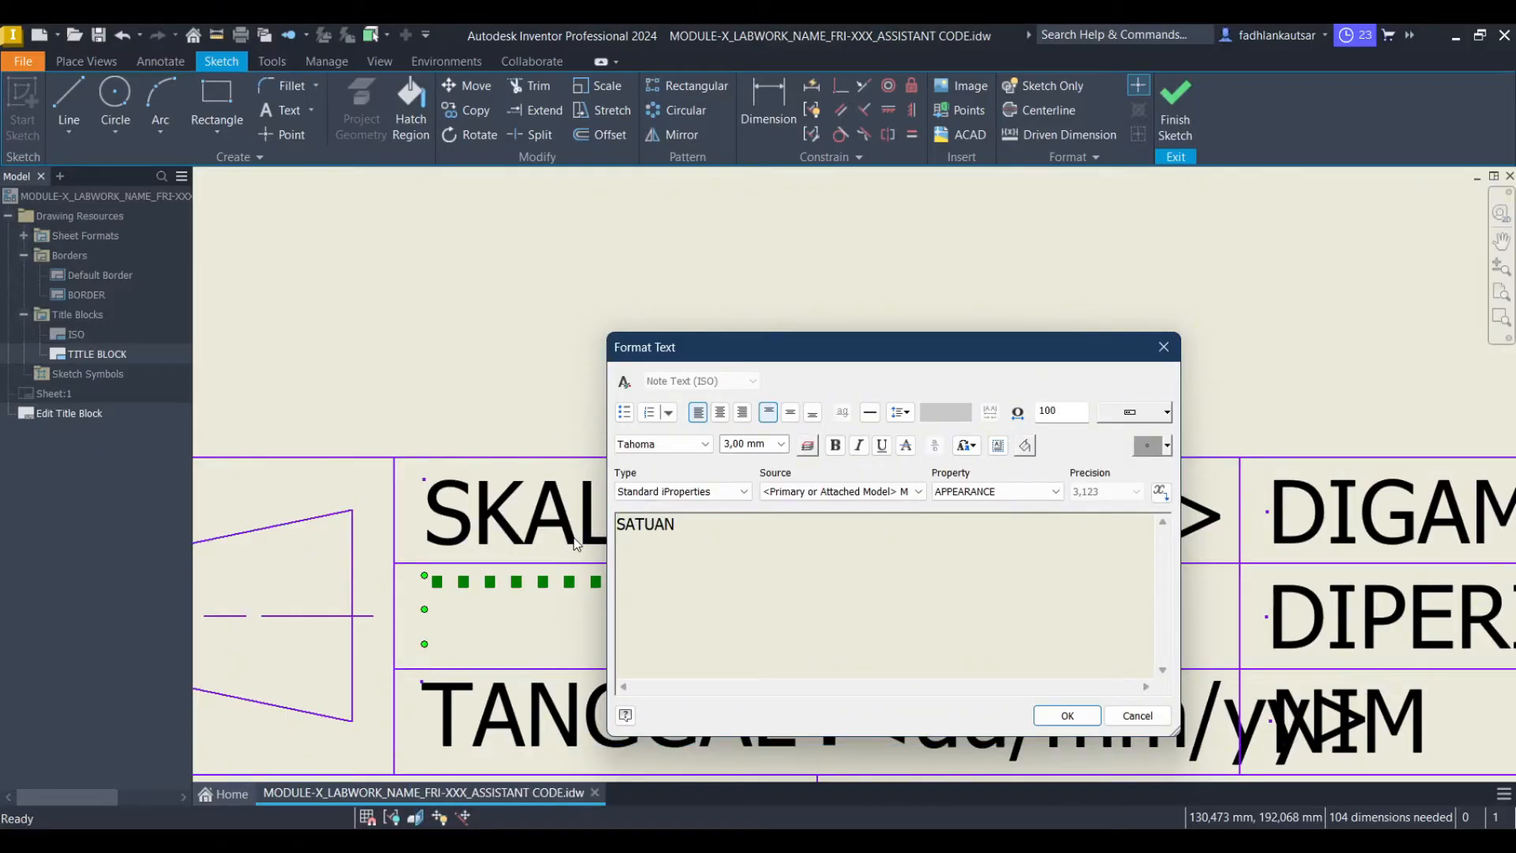
{"action": "left_click", "coordinate": [1067, 715]}
Finish the title block sketch and save the edits to TITLE BLOCK
{"action": "scroll", "coordinate": [987, 627], "scroll_direction": "down", "scroll_amount": 3}
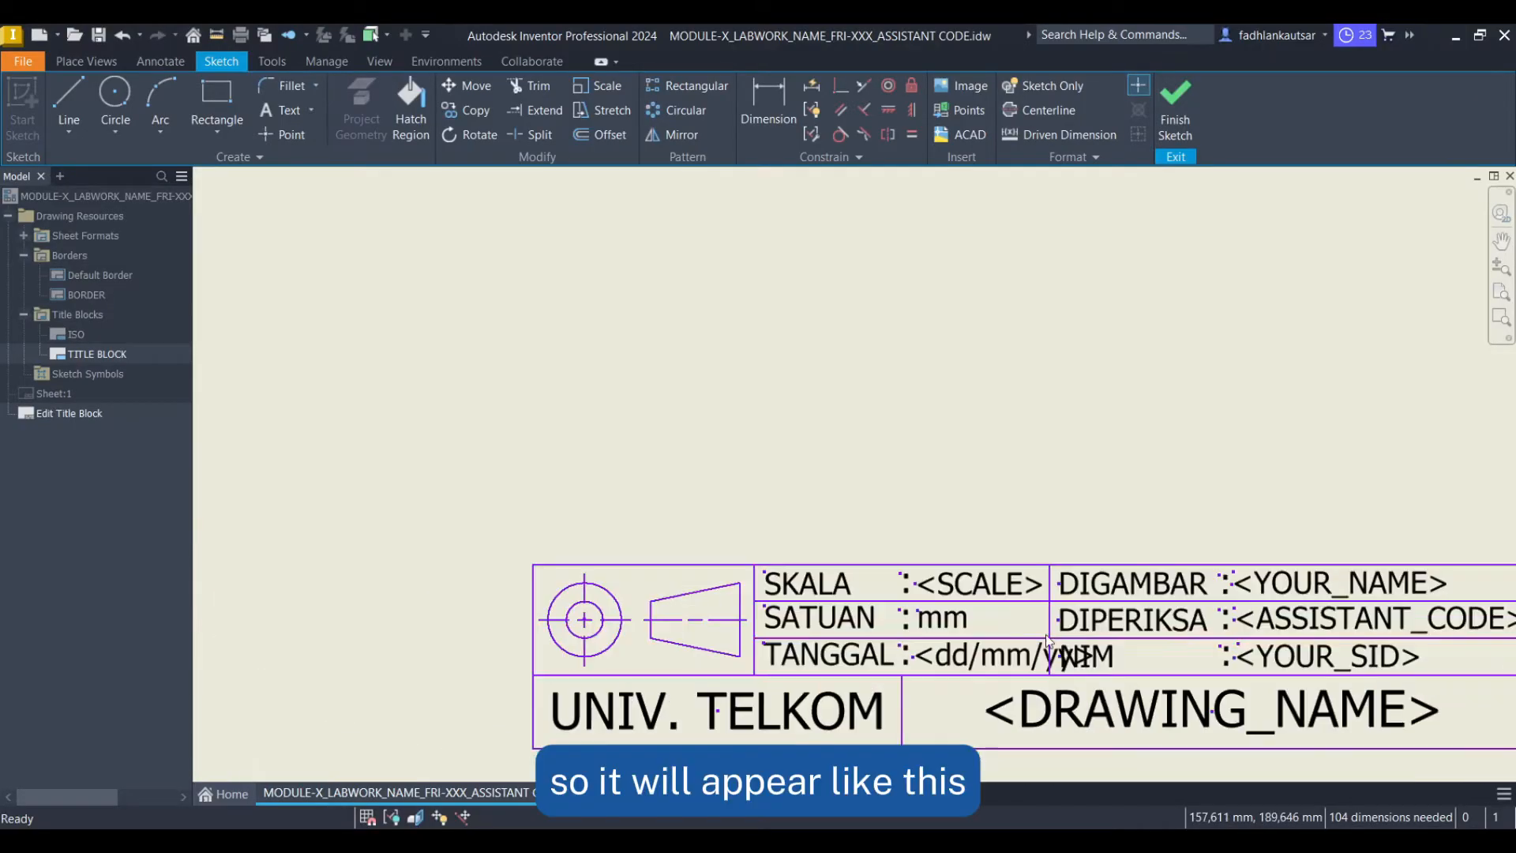
{"action": "scroll", "coordinate": [1200, 632], "scroll_direction": "down", "scroll_amount": 3}
{"action": "middle_click_drag", "start_coordinate": [1232, 626], "coordinate": [810, 444]}
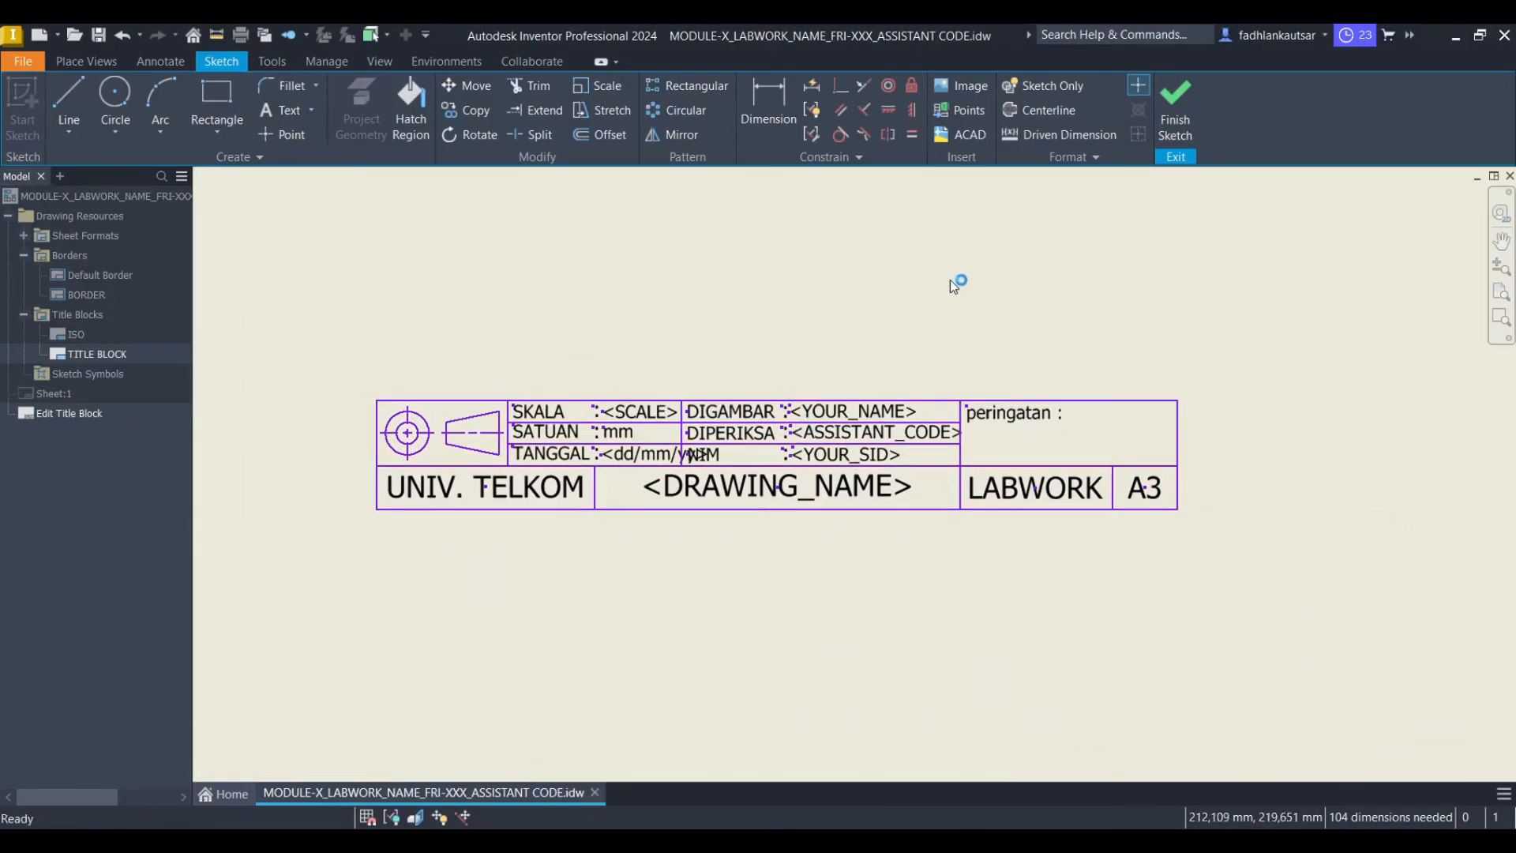
{"action": "left_click", "coordinate": [1176, 134]}
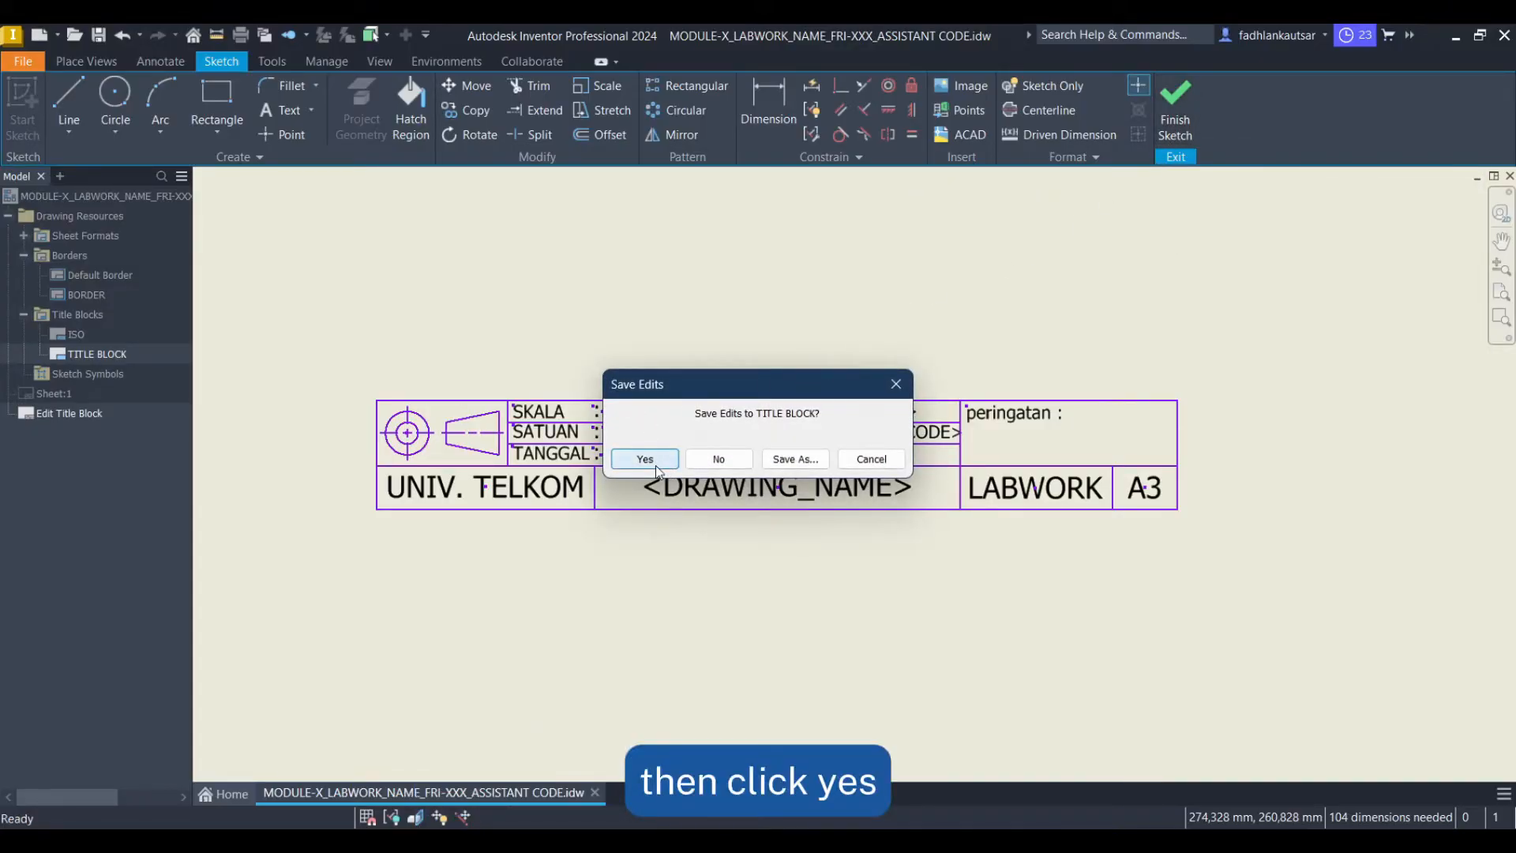
{"action": "left_click", "coordinate": [645, 459]}
Insert the BORDER into Sheet:1
{"action": "scroll", "coordinate": [750, 501], "scroll_direction": "down", "scroll_amount": 2}
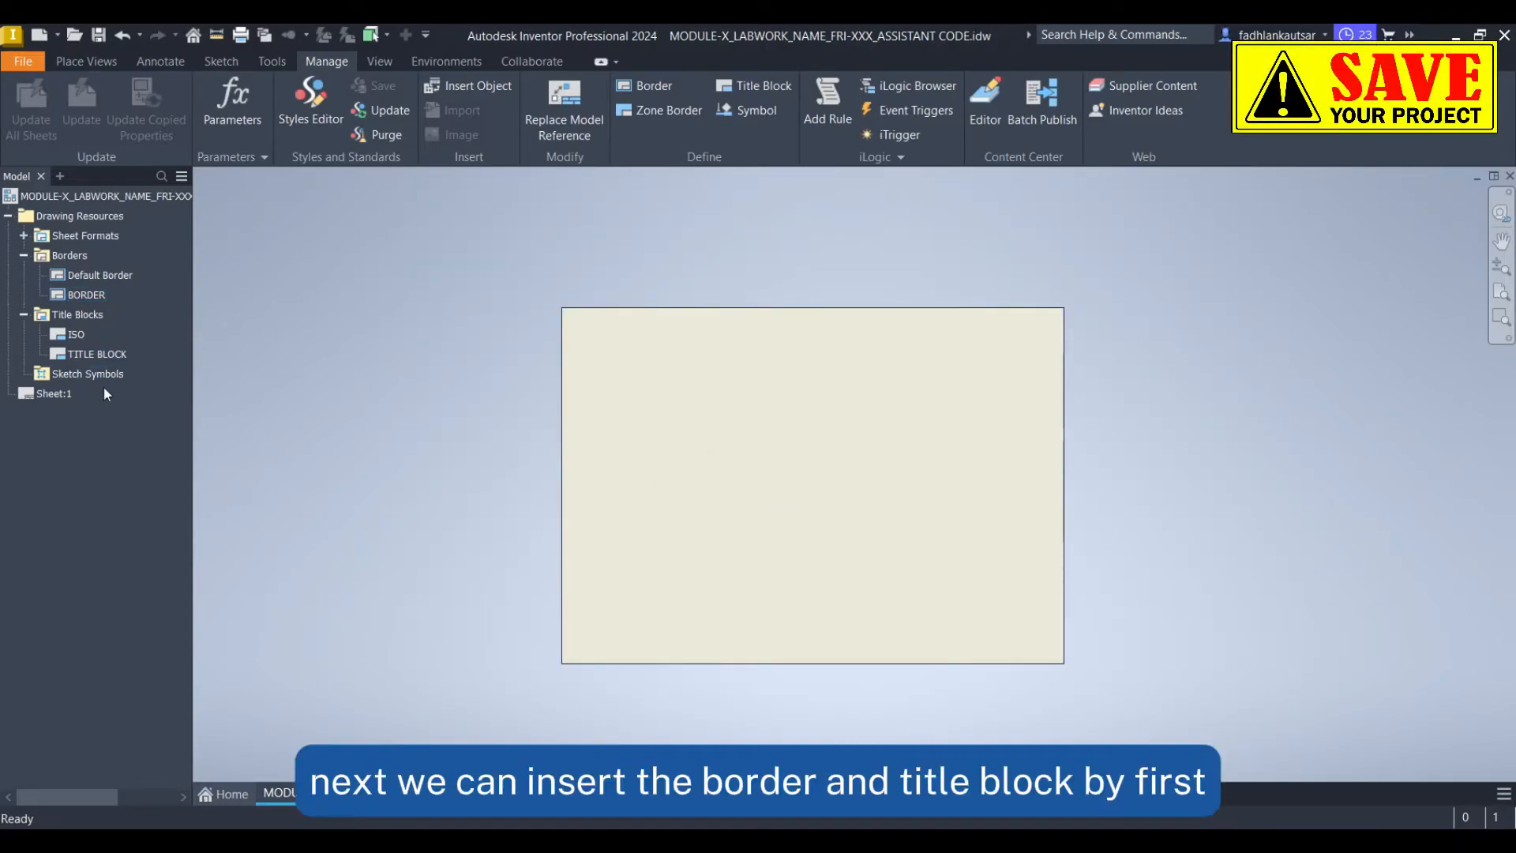
{"action": "right_click", "coordinate": [88, 298]}
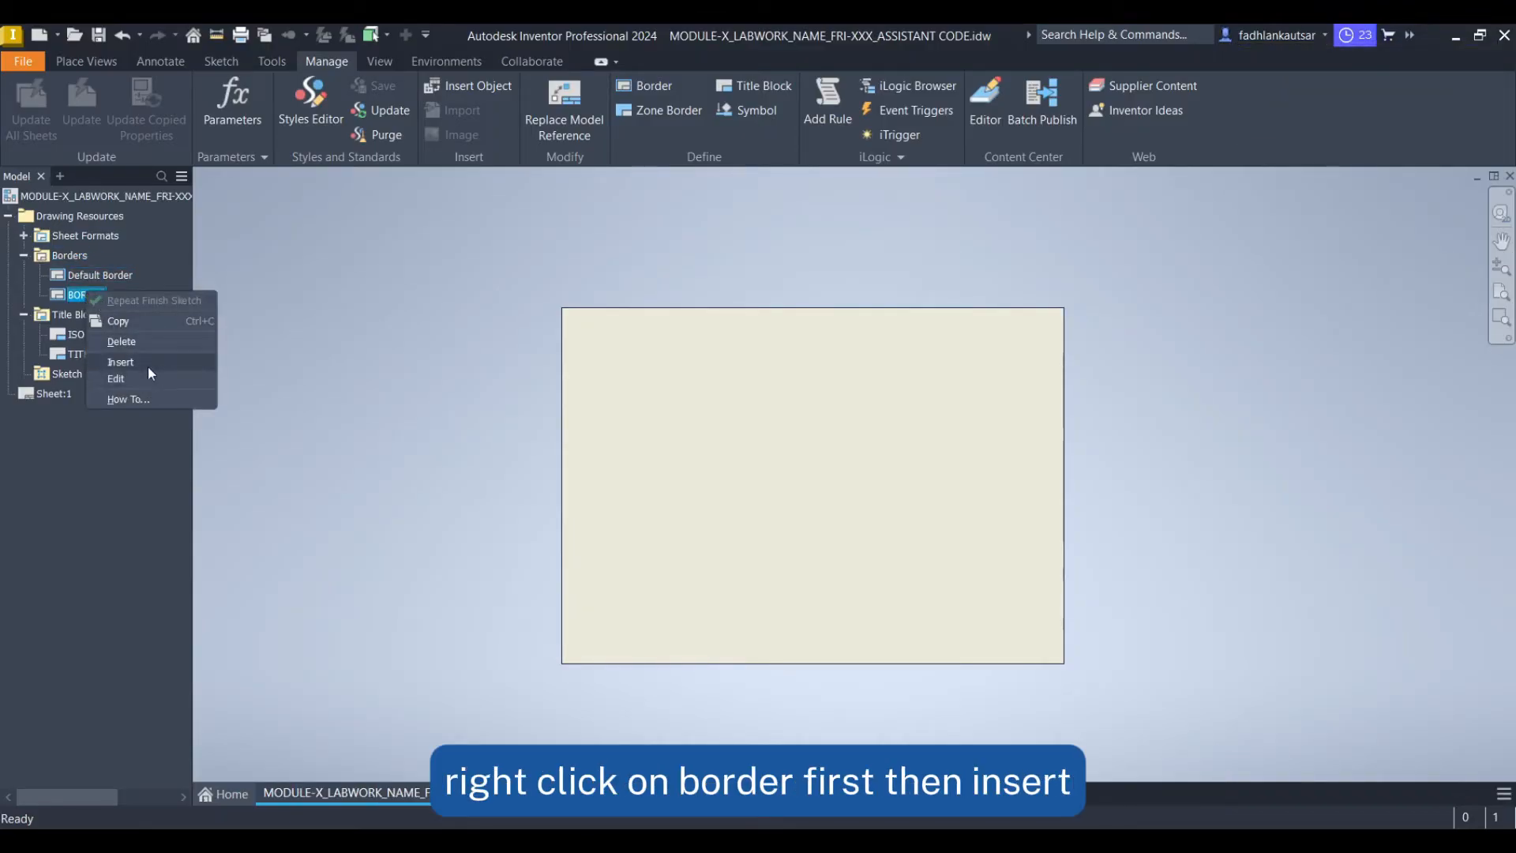
{"action": "left_click", "coordinate": [120, 361]}
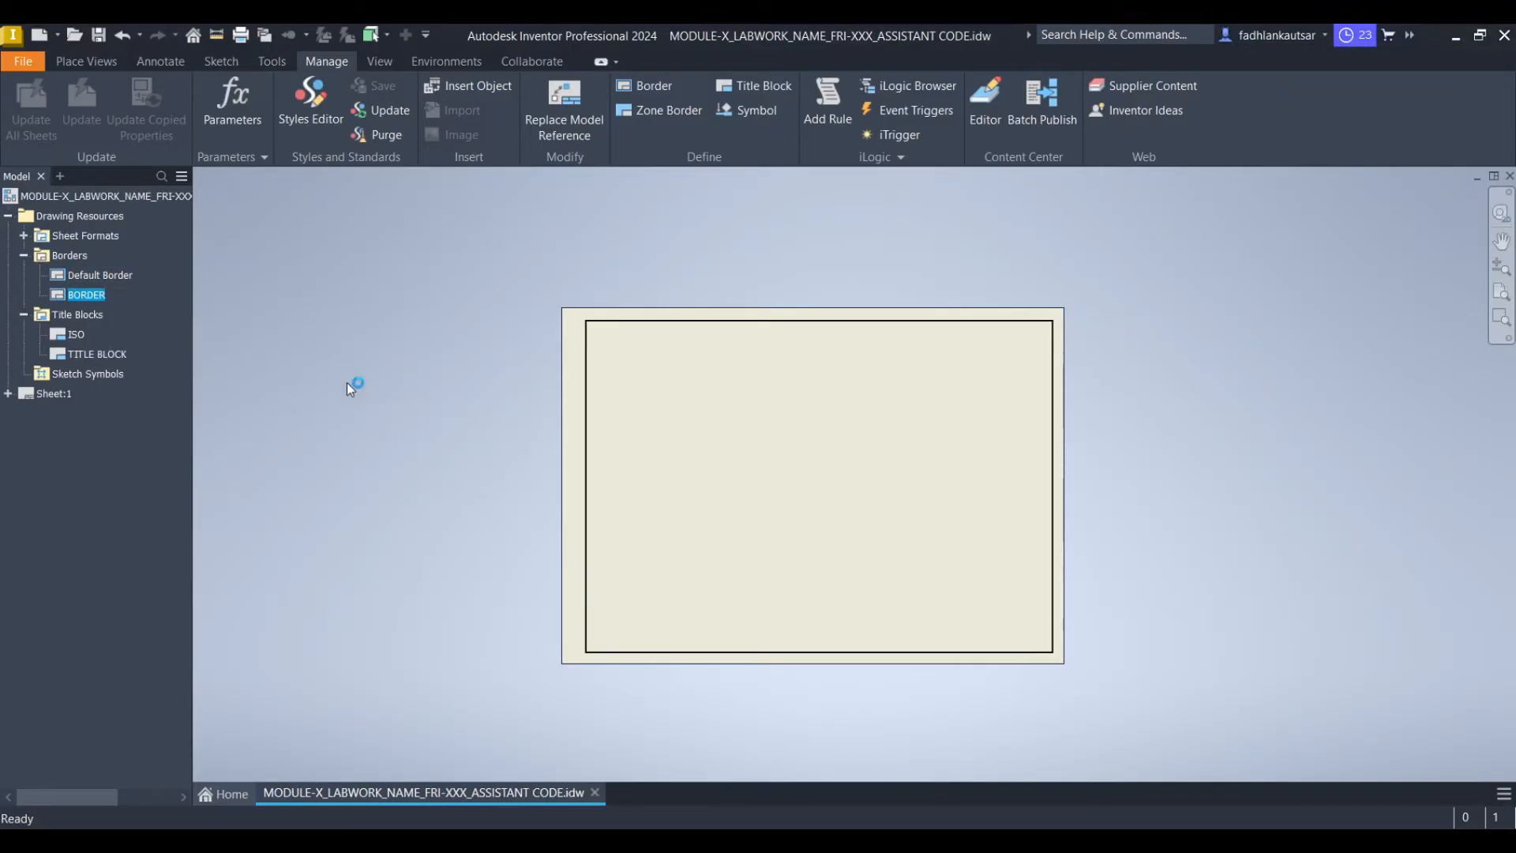
Insert the TITLE BLOCK, entering FEET as the drawing name and 3 : 1 as the scale
{"action": "right_click", "coordinate": [108, 354]}
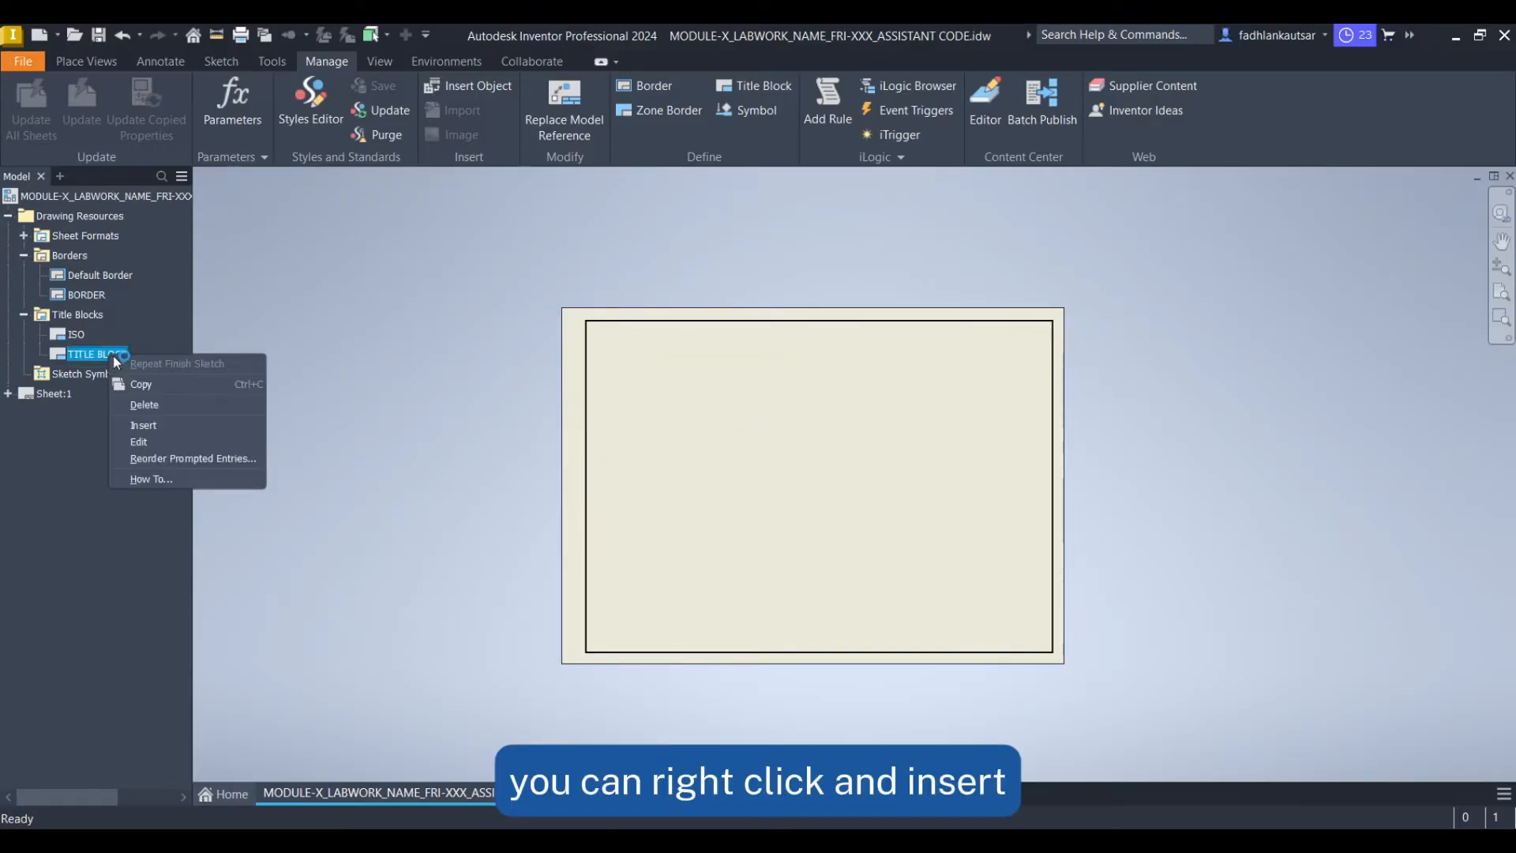
{"action": "left_click", "coordinate": [163, 424]}
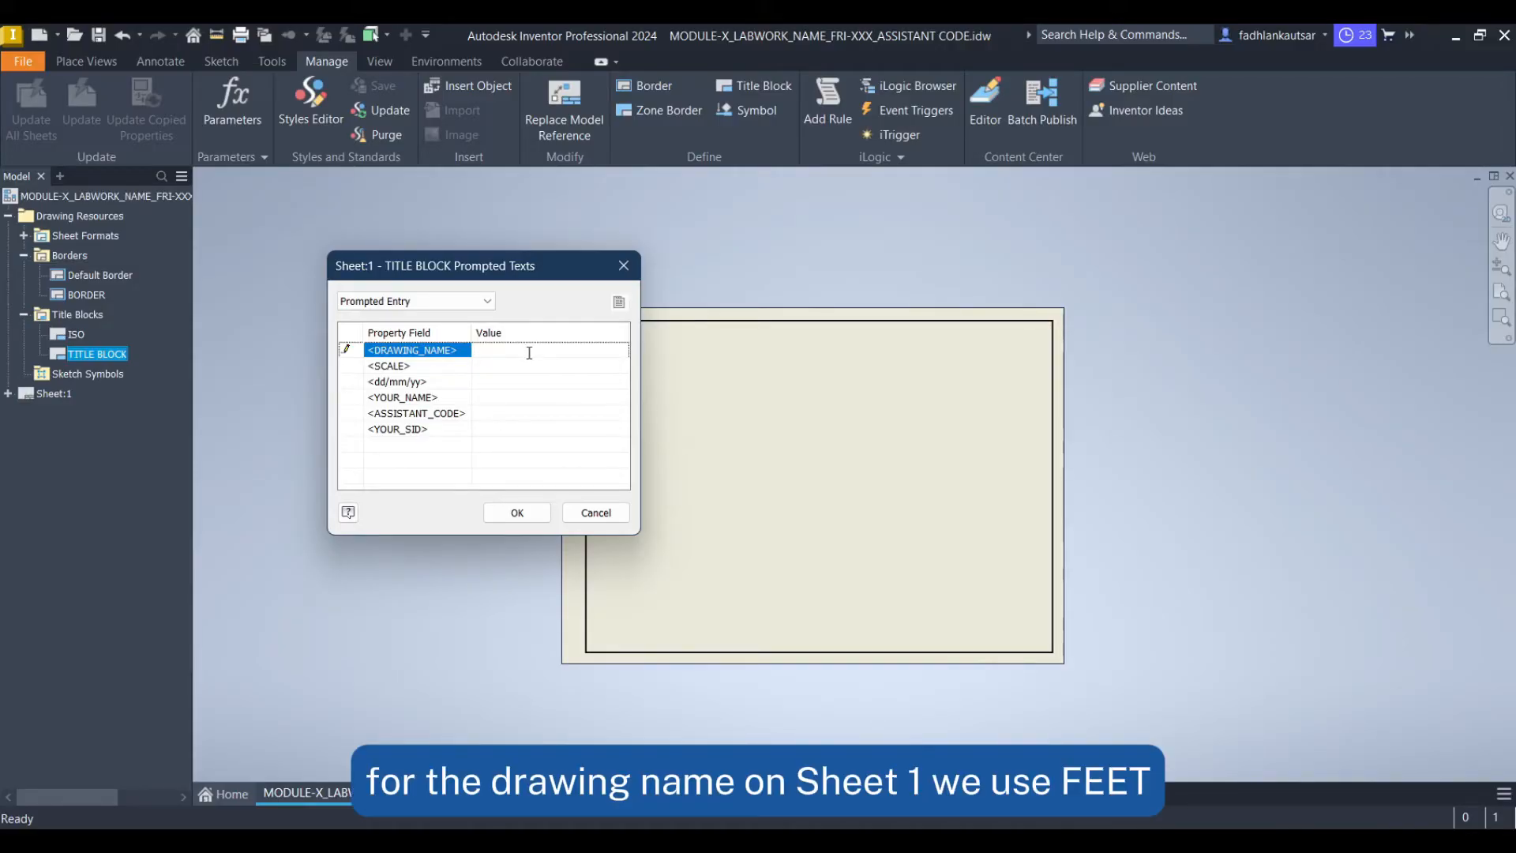
{"action": "type", "text": "FEET"}
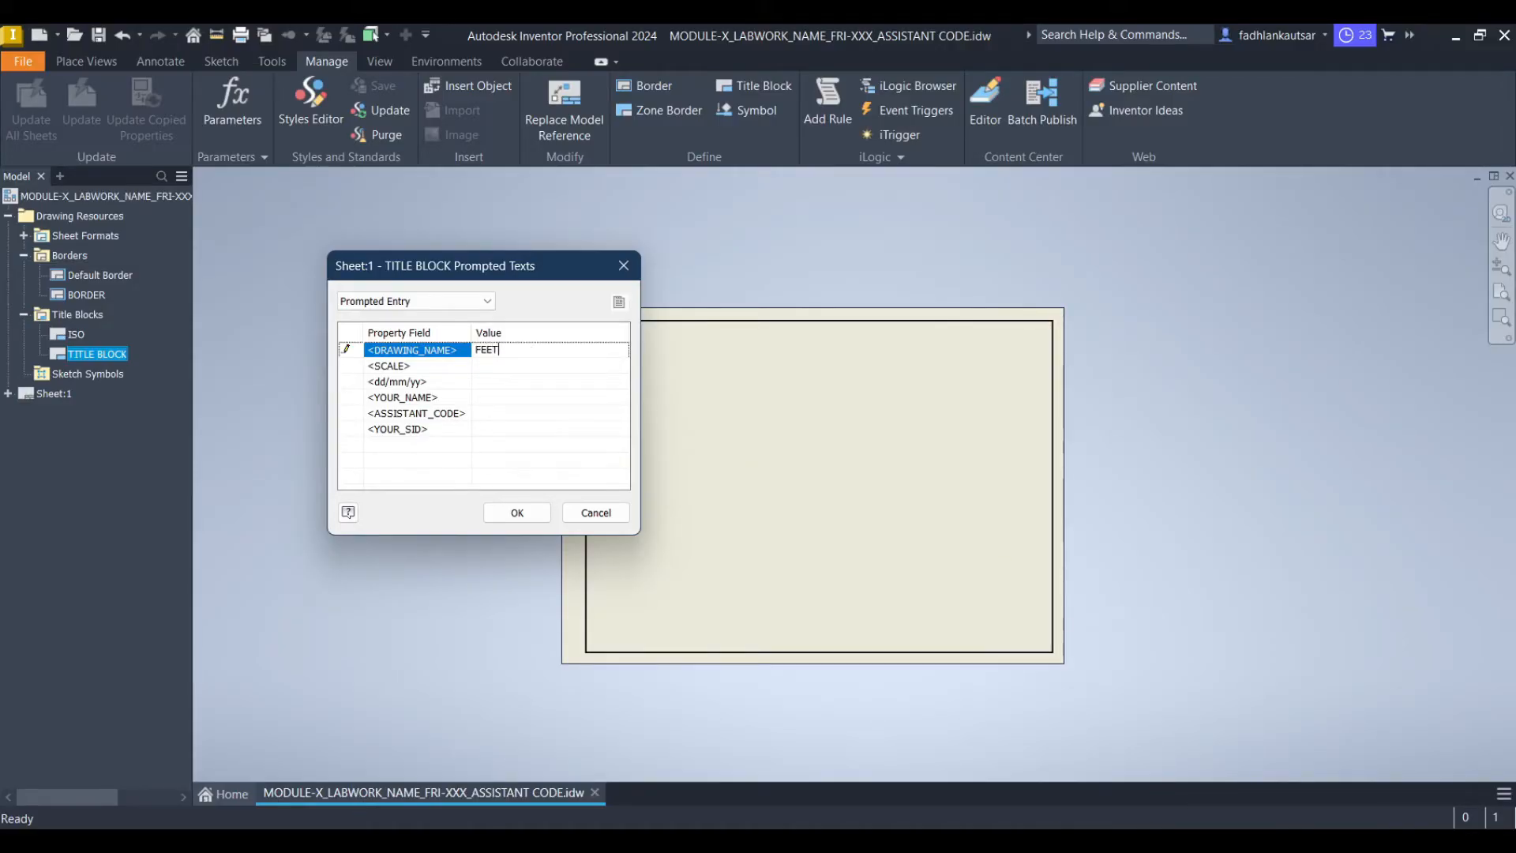
{"action": "left_click", "coordinate": [549, 365]}
{"action": "type", "text": "3 : 1"}
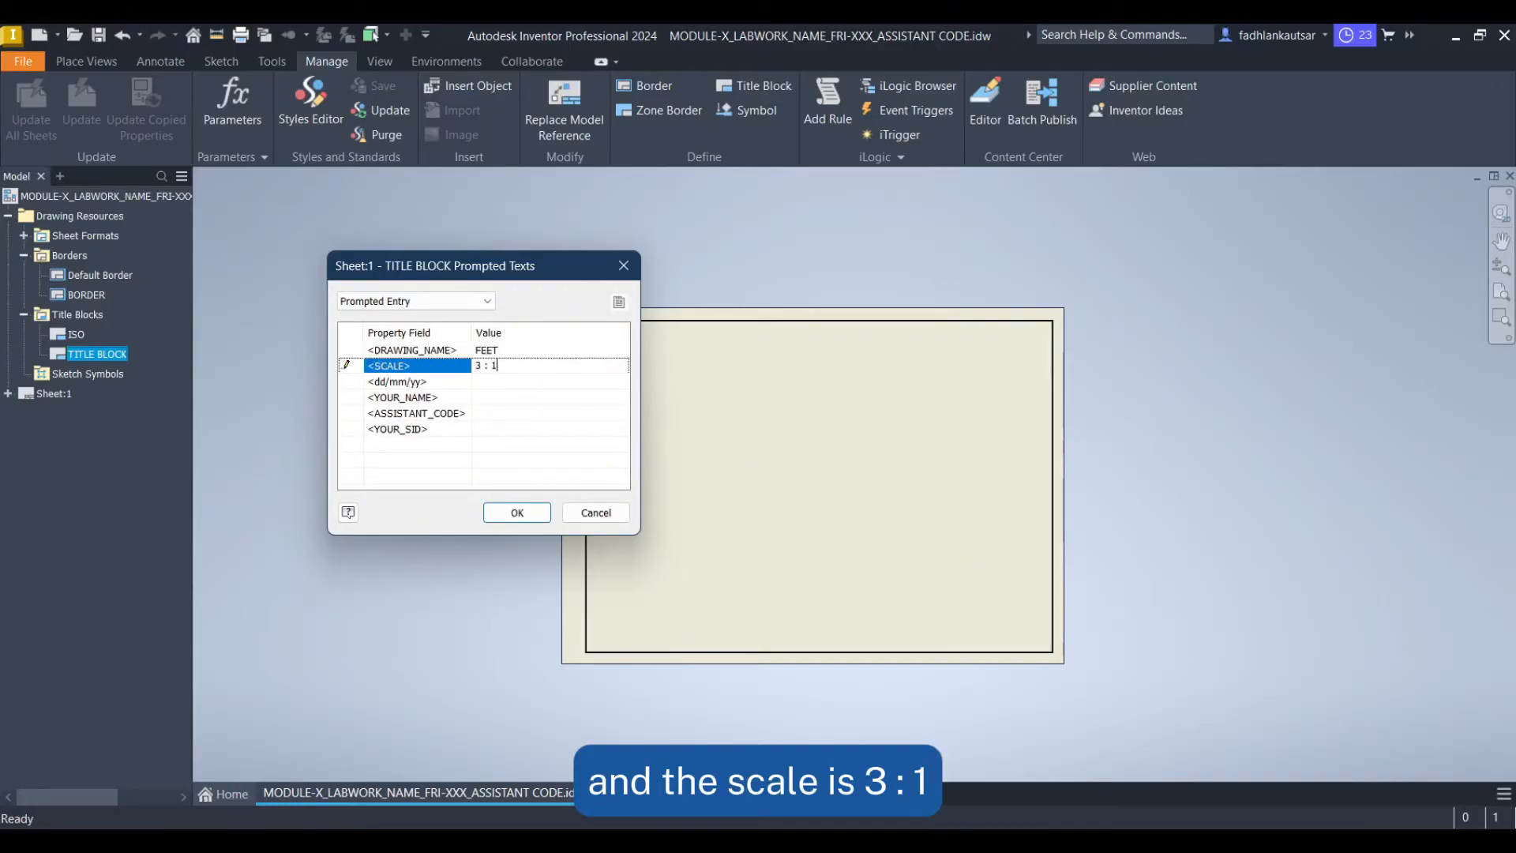
Fill the remaining title block prompts with dd/mm/yy, YOUR_NAME, GXXX and YOUR_SID, and confirm the entries
{"action": "left_click", "coordinate": [518, 383]}
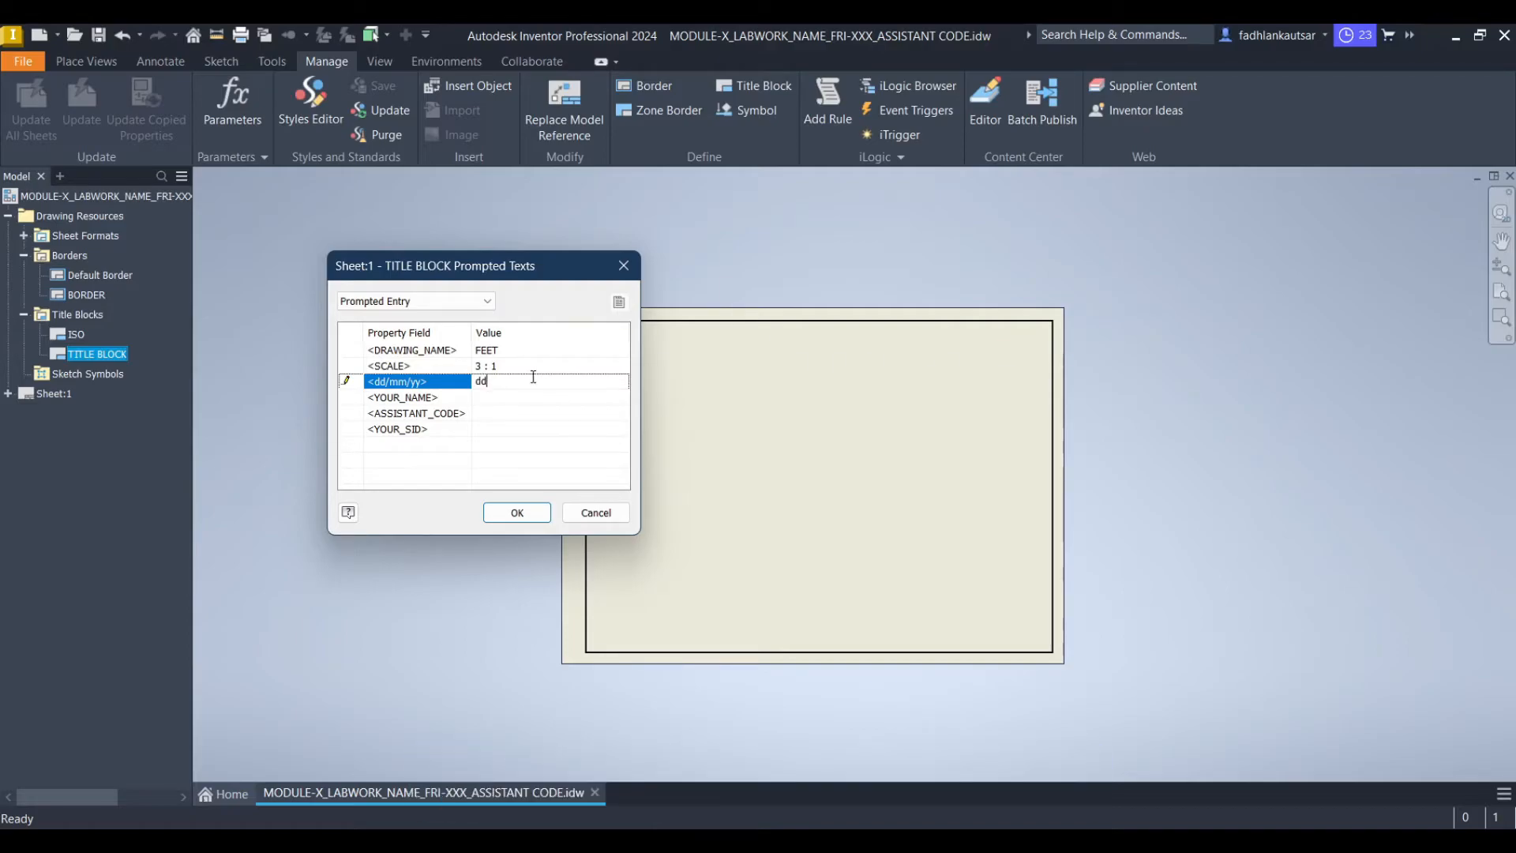
{"action": "type", "text": "dd/mm/yy"}
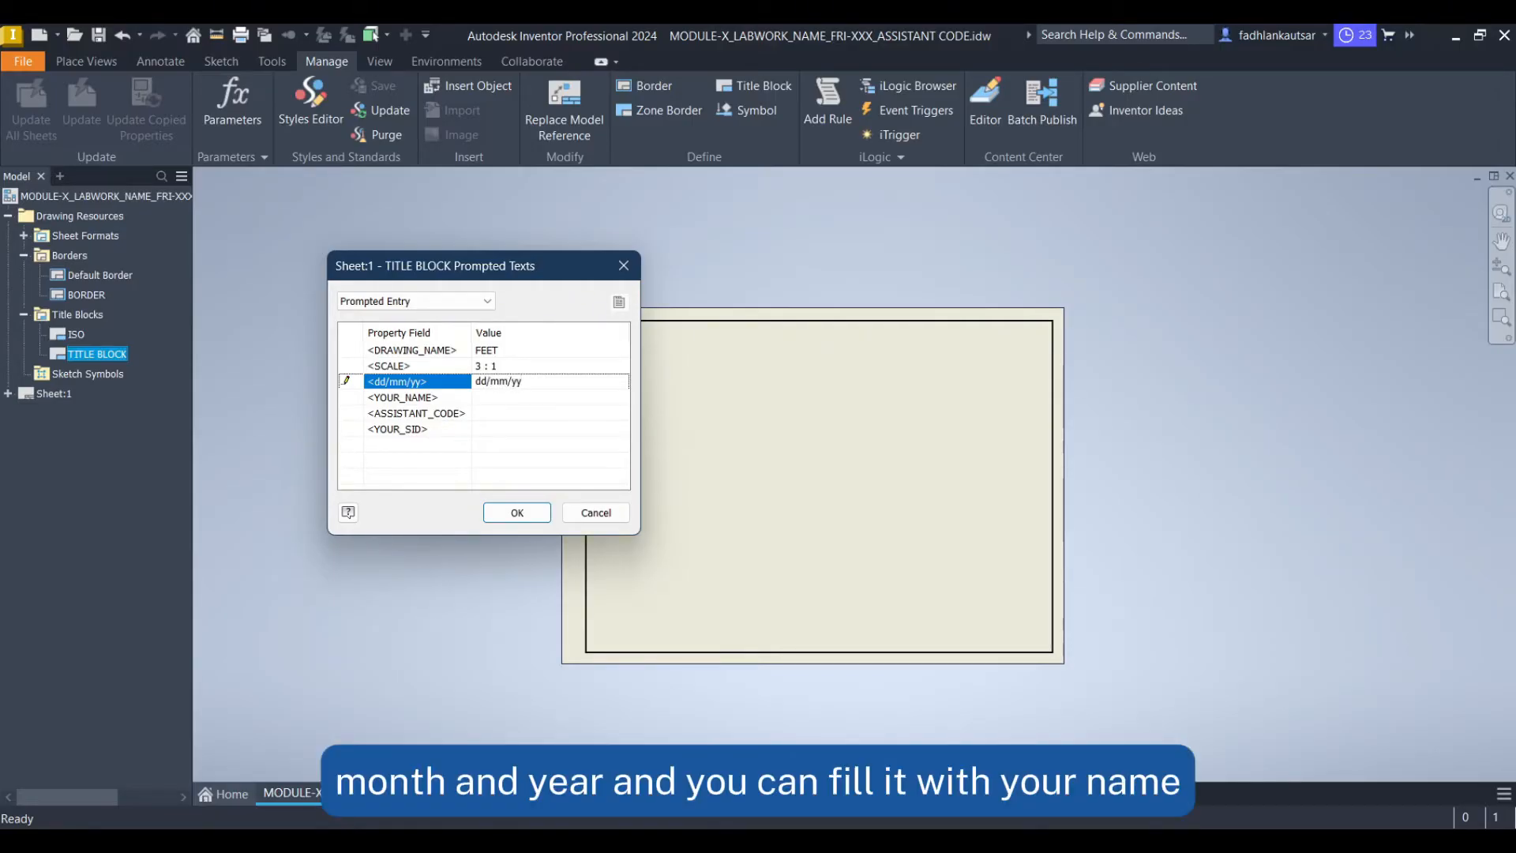
{"action": "left_click", "coordinate": [517, 399]}
{"action": "type", "text": "Y"}
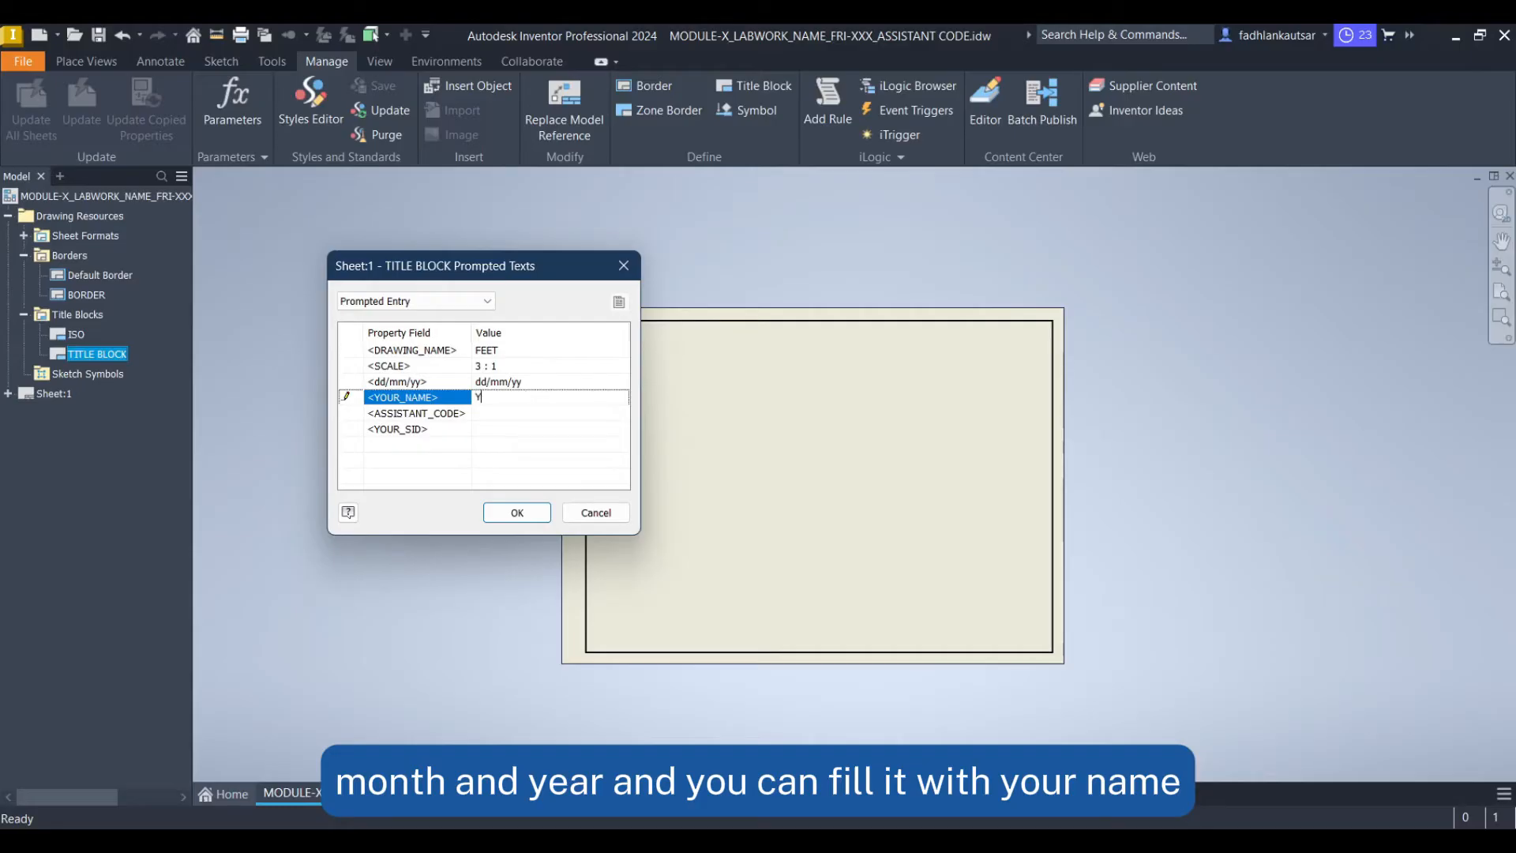
{"action": "type", "text": "OUR_NAME"}
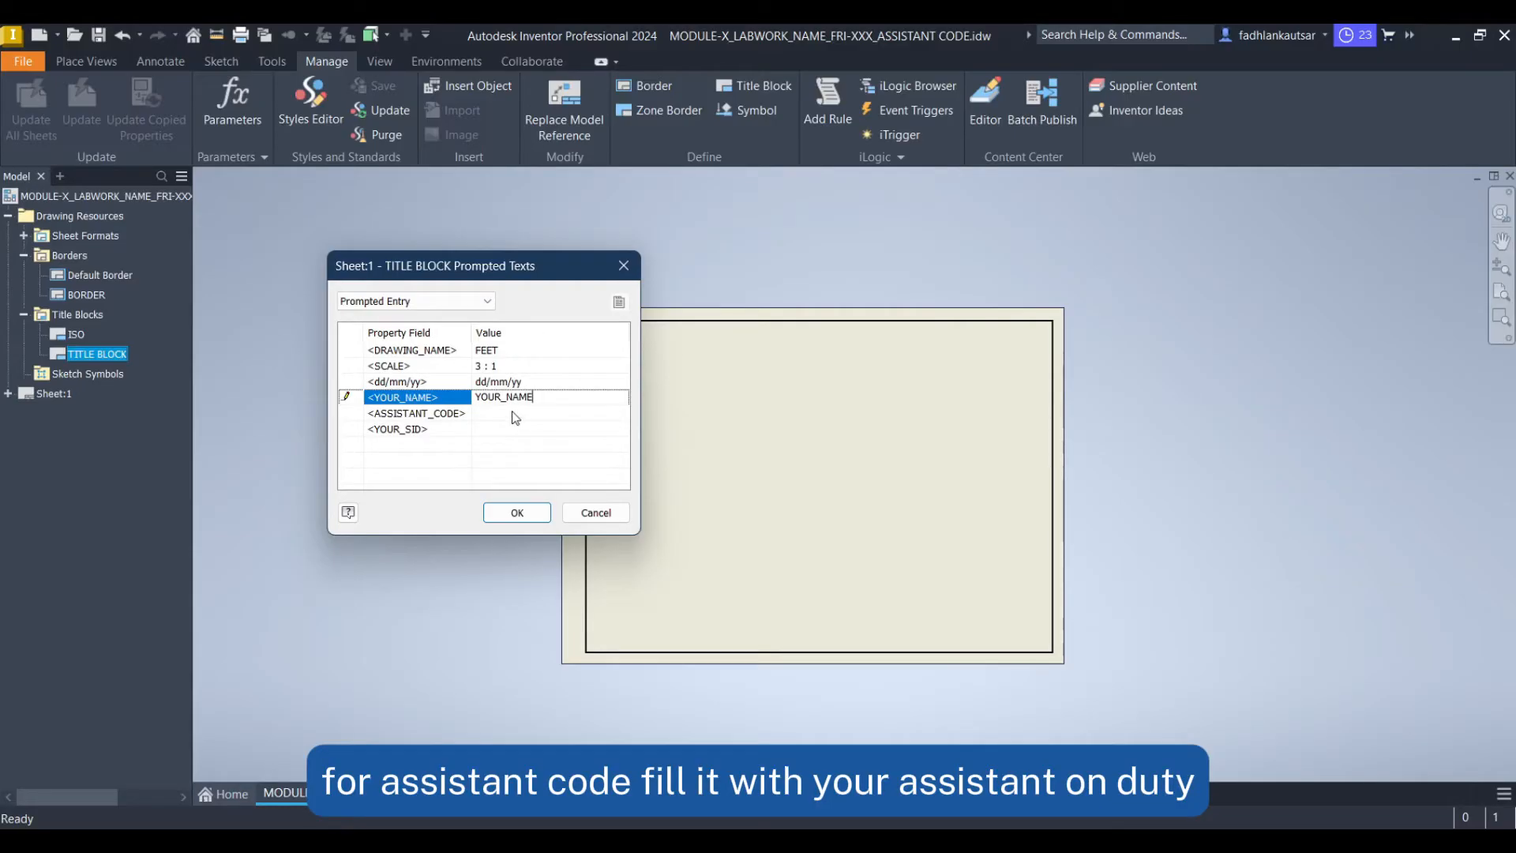
{"action": "left_click", "coordinate": [514, 414]}
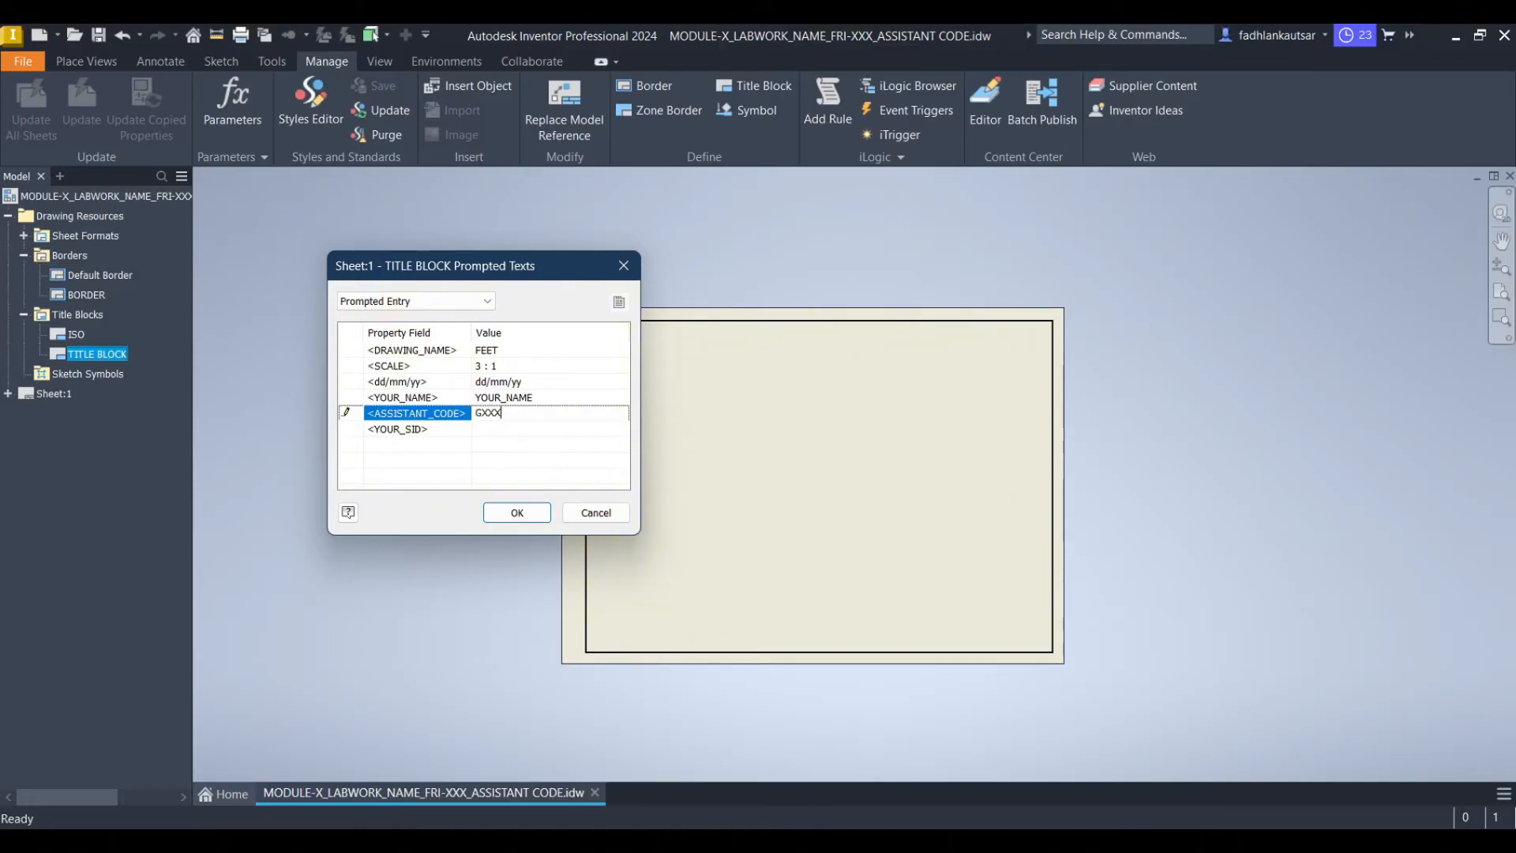
{"action": "left_click", "coordinate": [529, 427]}
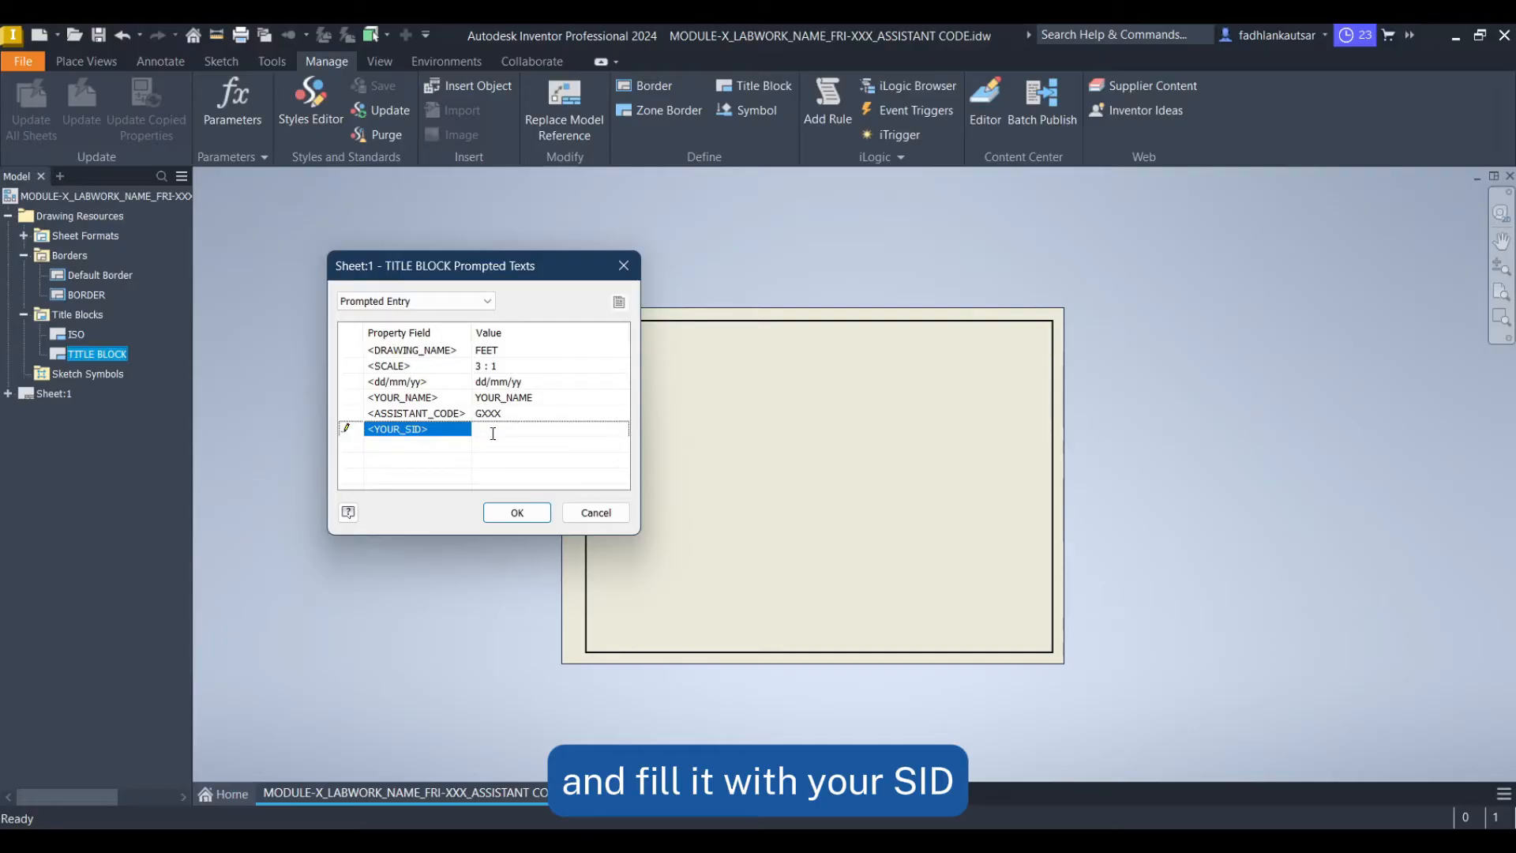
{"action": "type", "text": "YOUR_SID"}
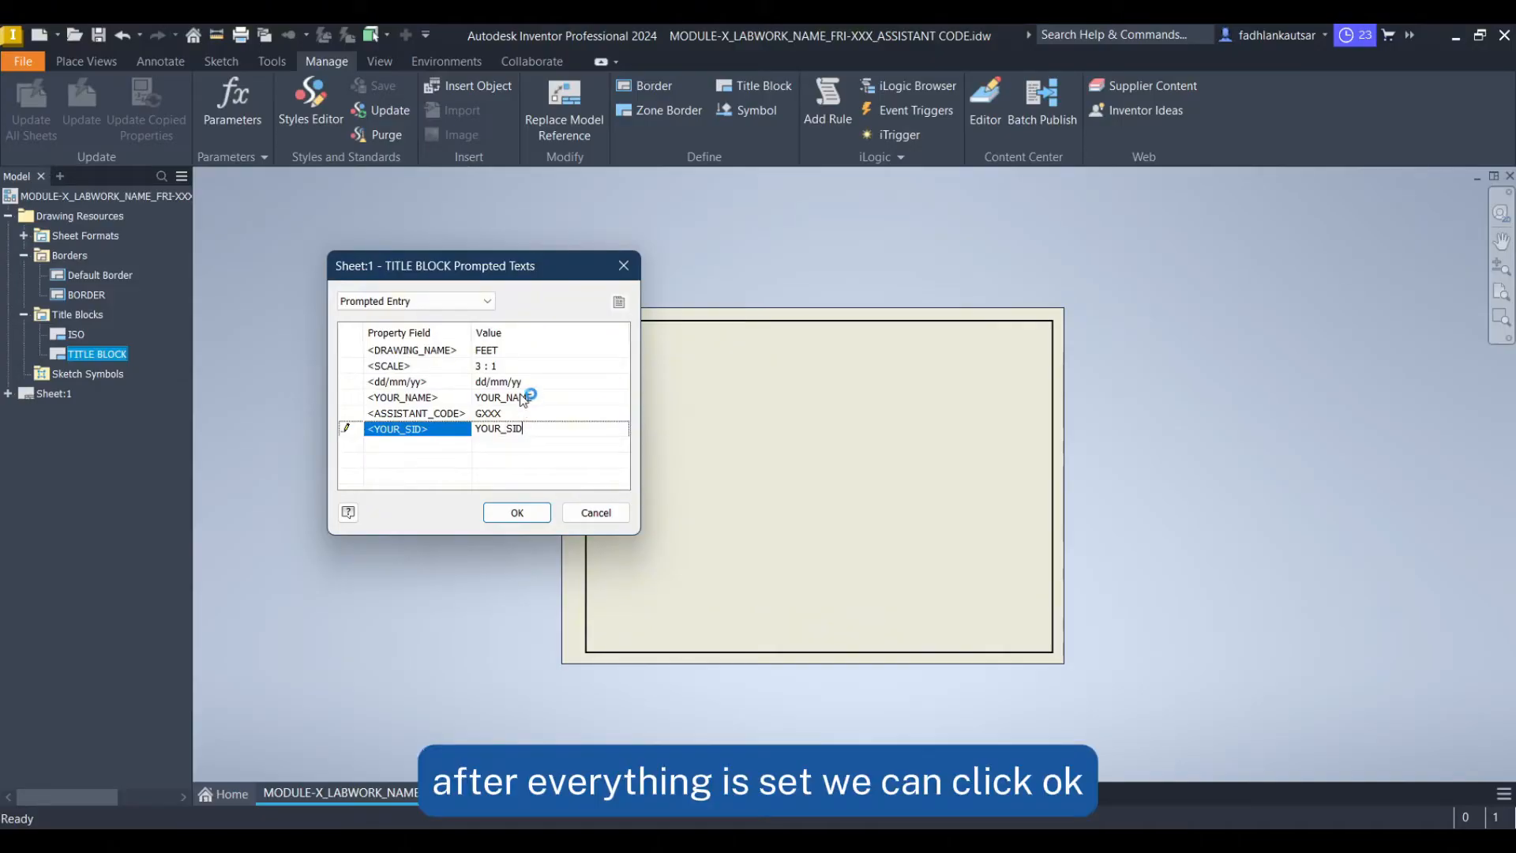
{"action": "left_click", "coordinate": [516, 512]}
Change Sheet:1's size to A3 size, 2 views
{"action": "scroll", "coordinate": [1027, 671], "scroll_direction": "up", "scroll_amount": 2}
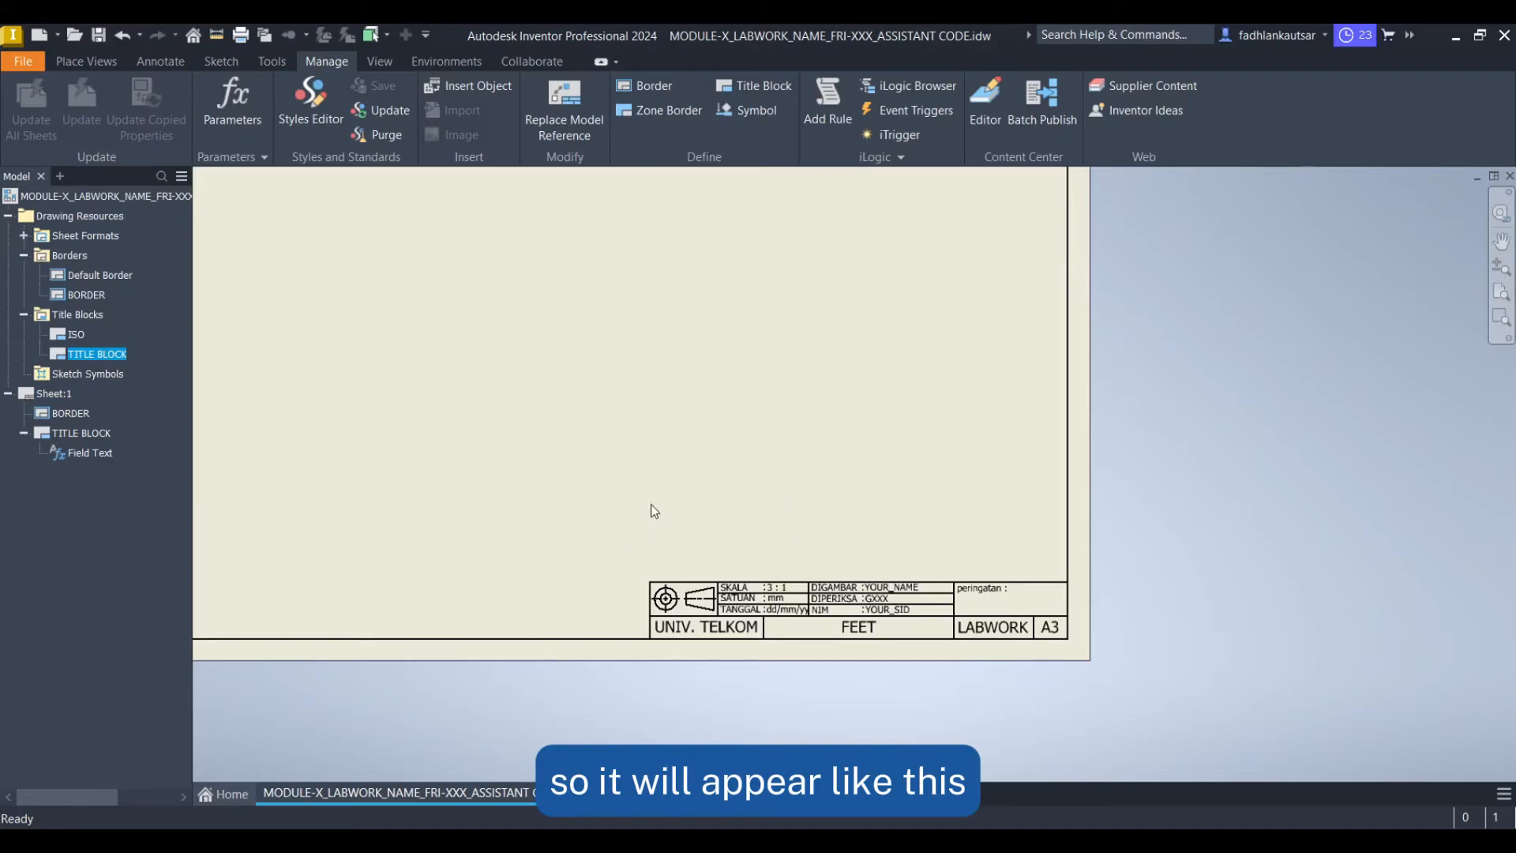
{"action": "mouse_move", "coordinate": [602, 440]}
{"action": "middle_mouse_down"}
{"action": "mouse_move", "coordinate": [789, 585]}
{"action": "mouse_move", "coordinate": [769, 577]}
{"action": "middle_mouse_up"}
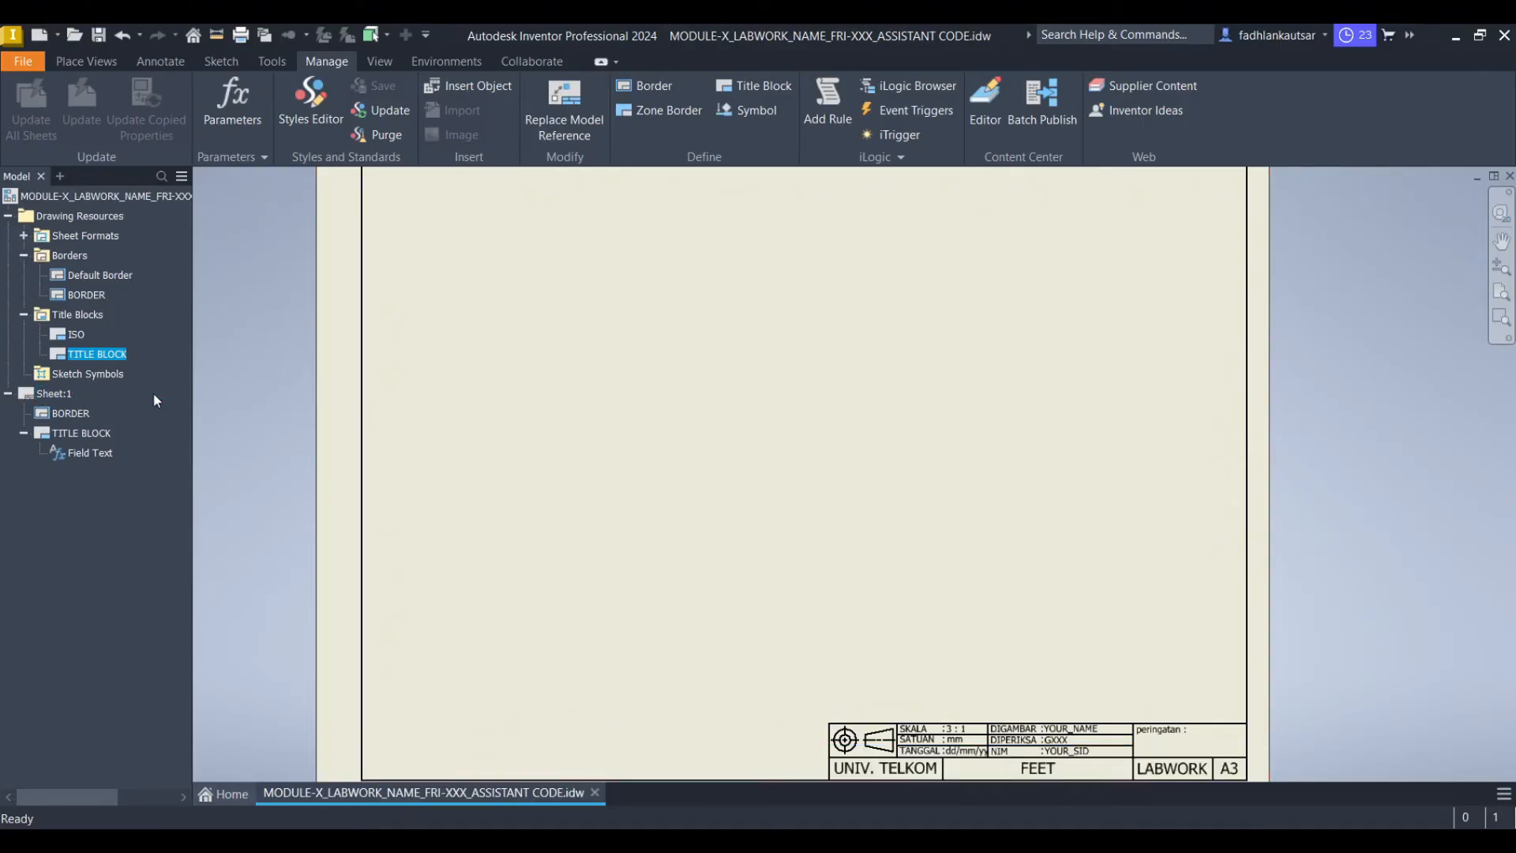
{"action": "right_click", "coordinate": [43, 395]}
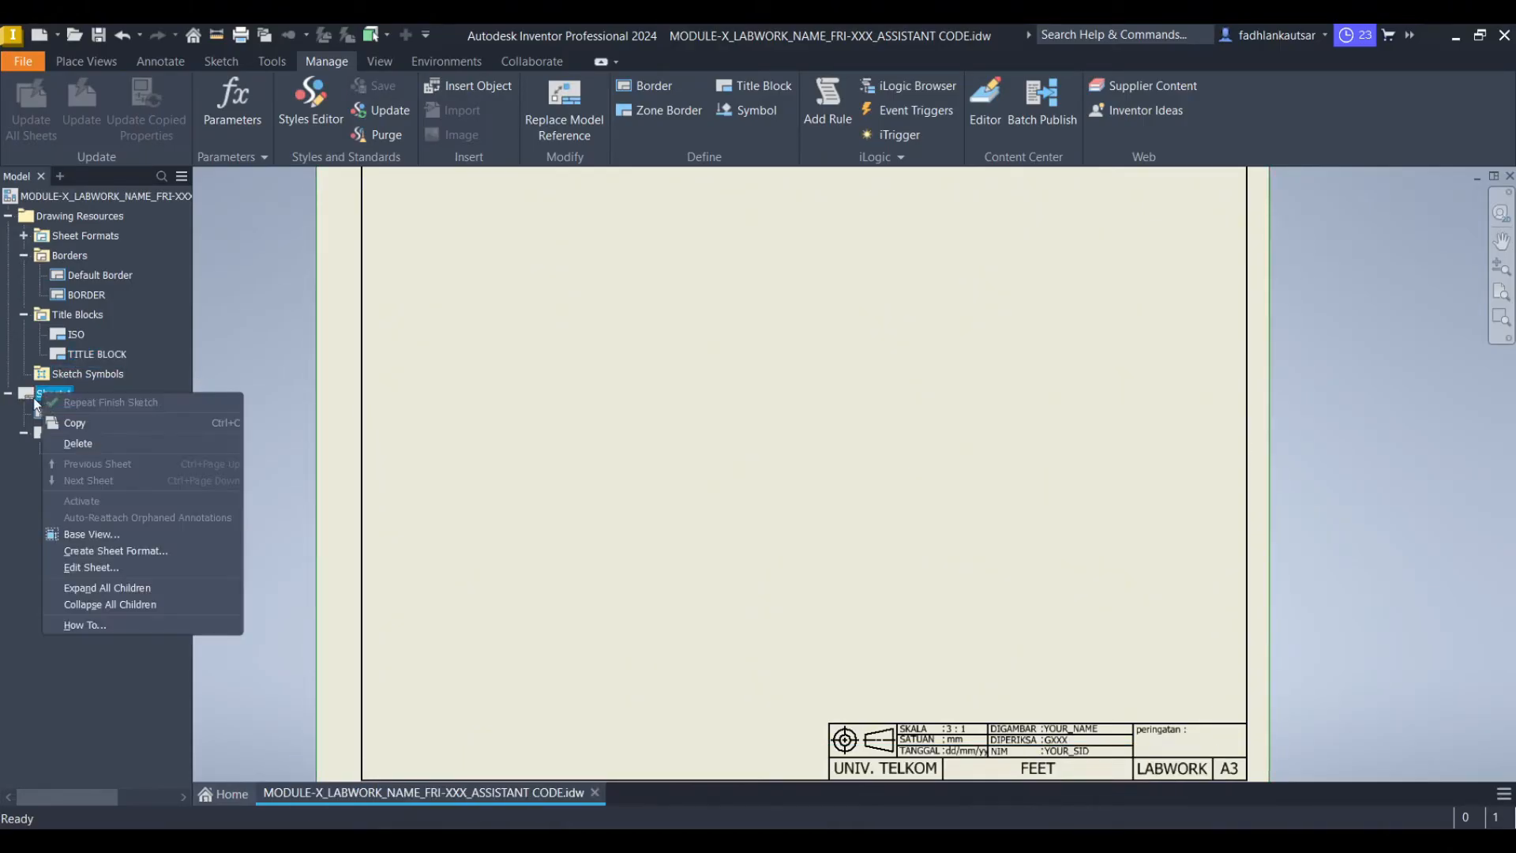
{"action": "left_click", "coordinate": [117, 566]}
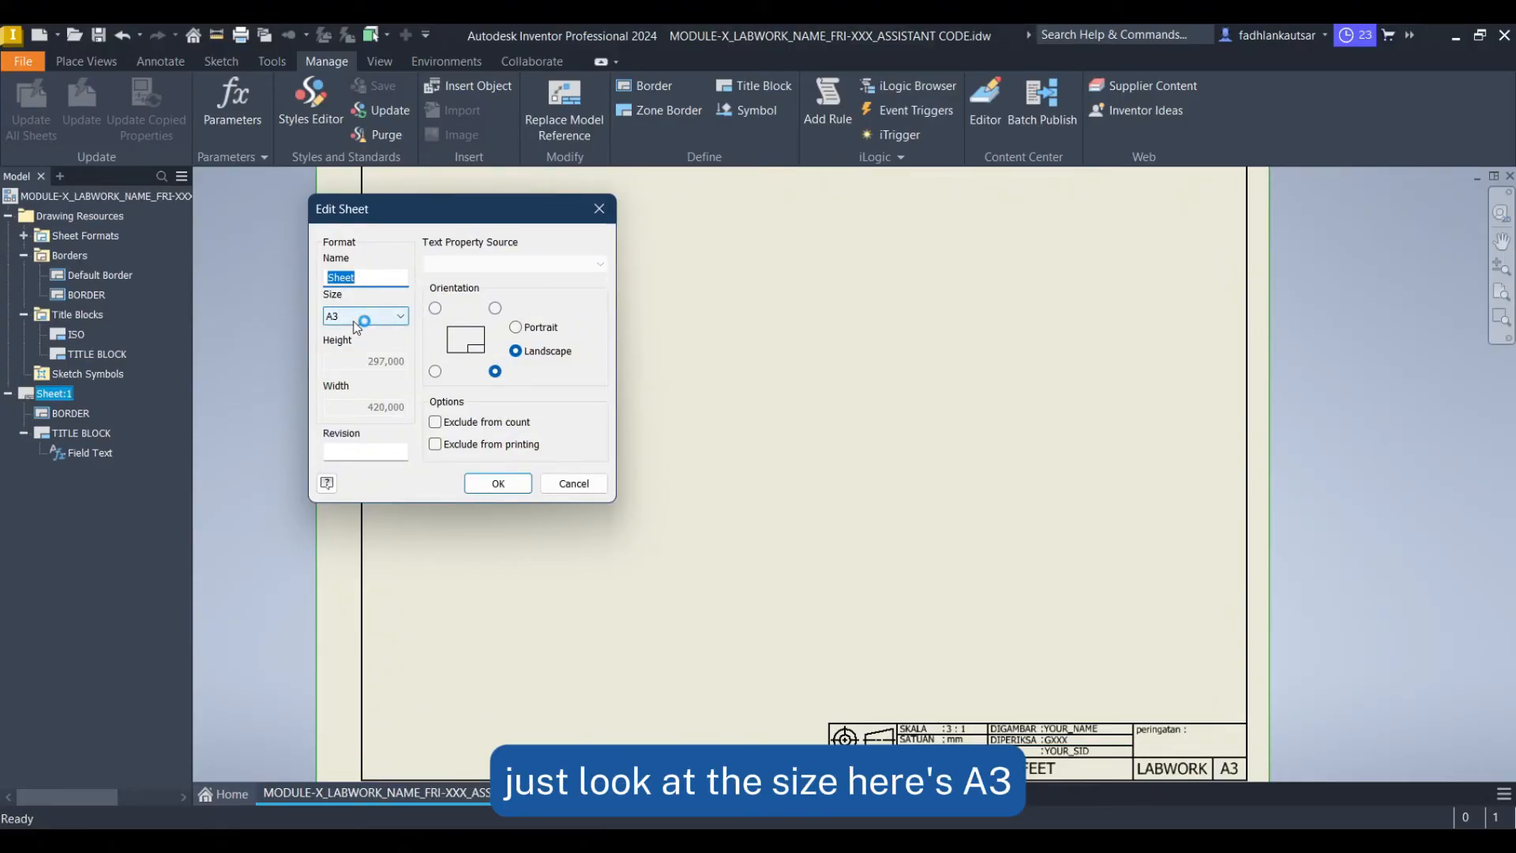
{"action": "left_click", "coordinate": [395, 318]}
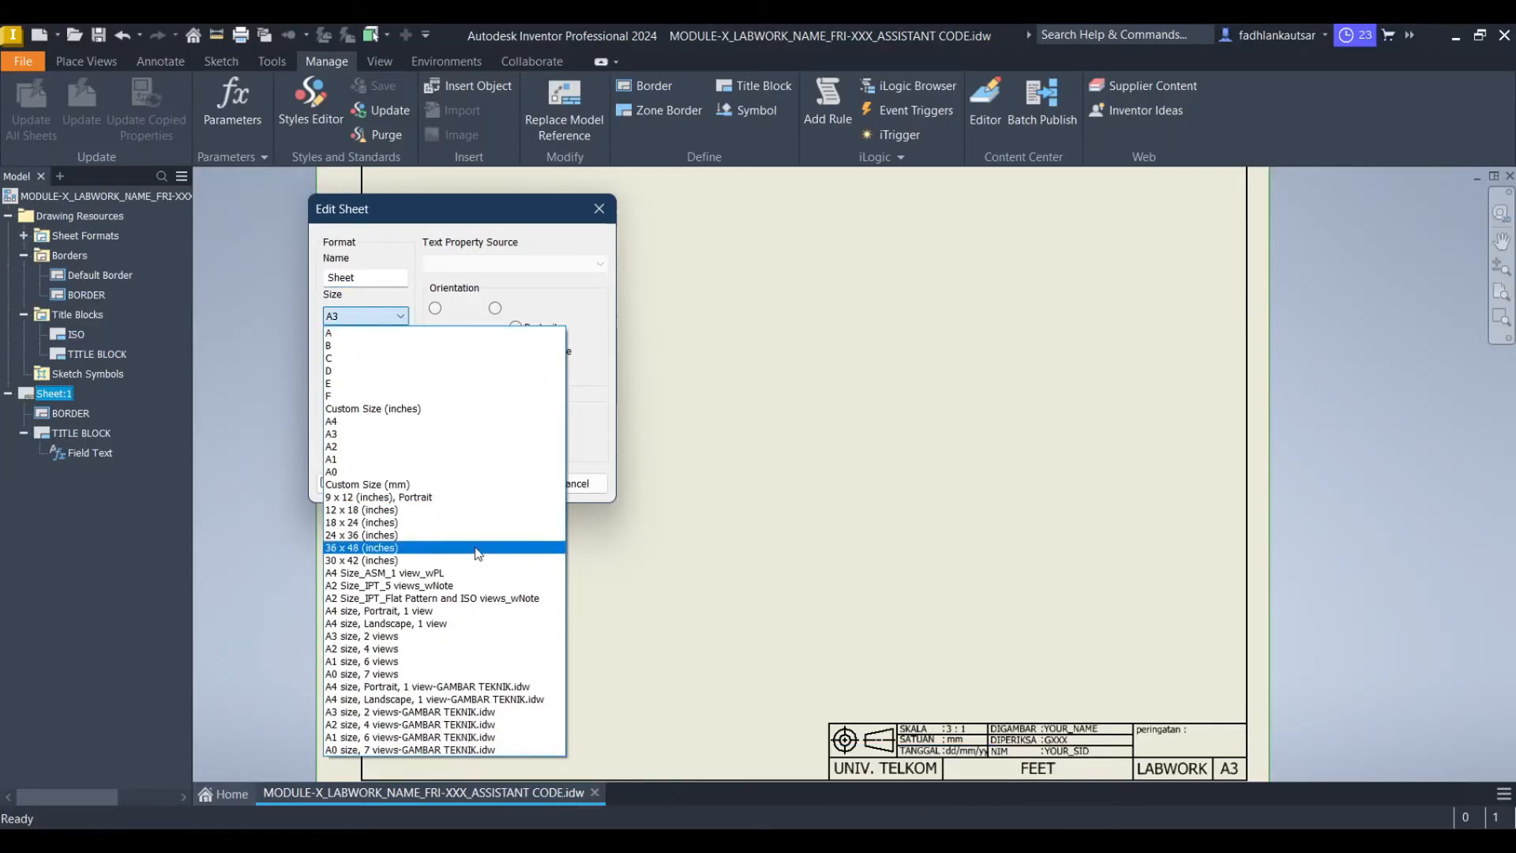
{"action": "left_click", "coordinate": [394, 638]}
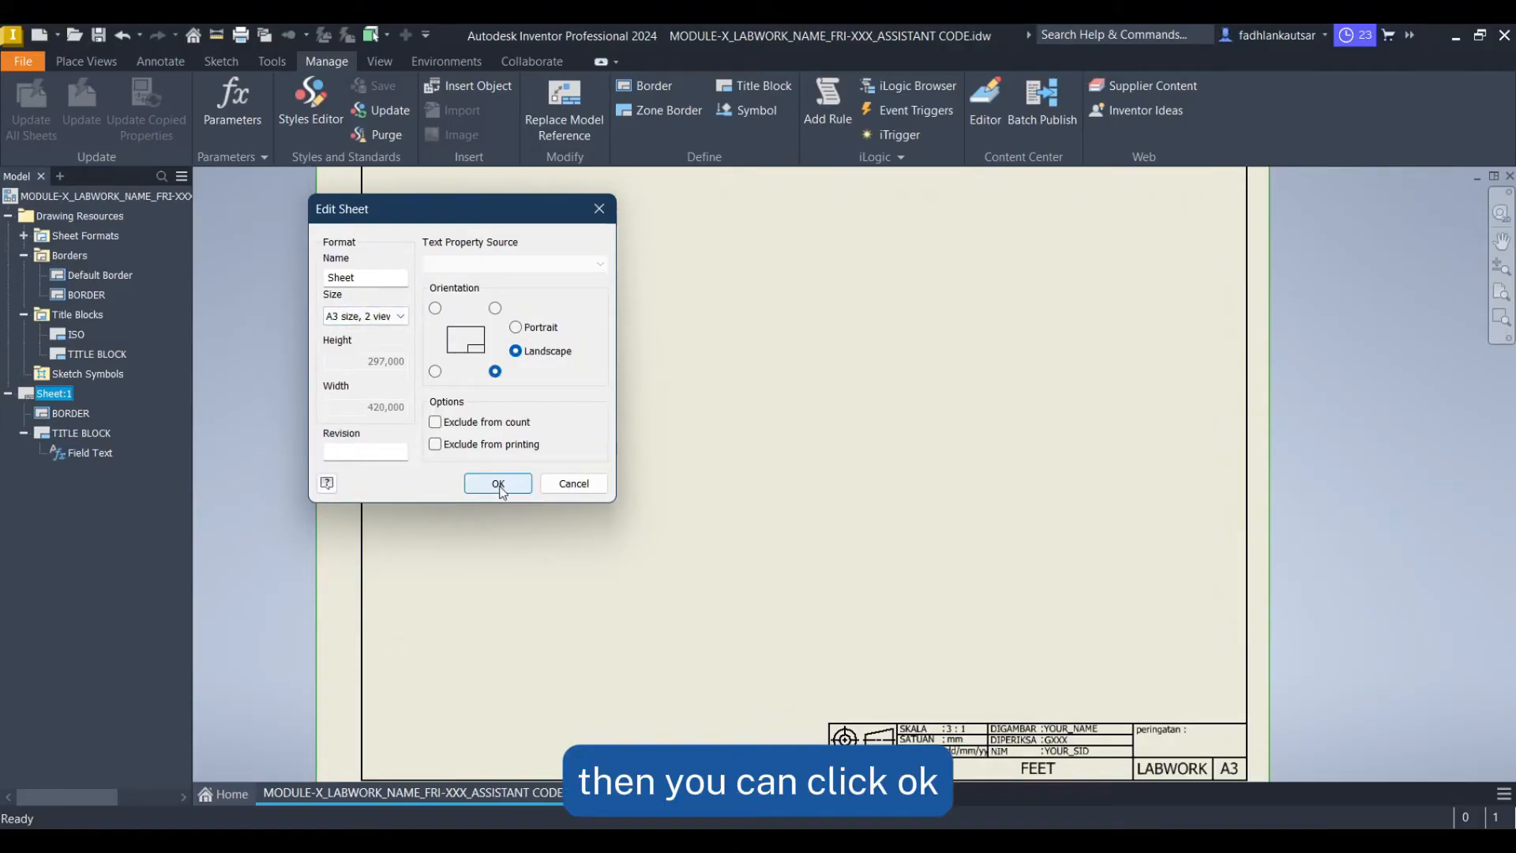
{"action": "left_click", "coordinate": [498, 482]}
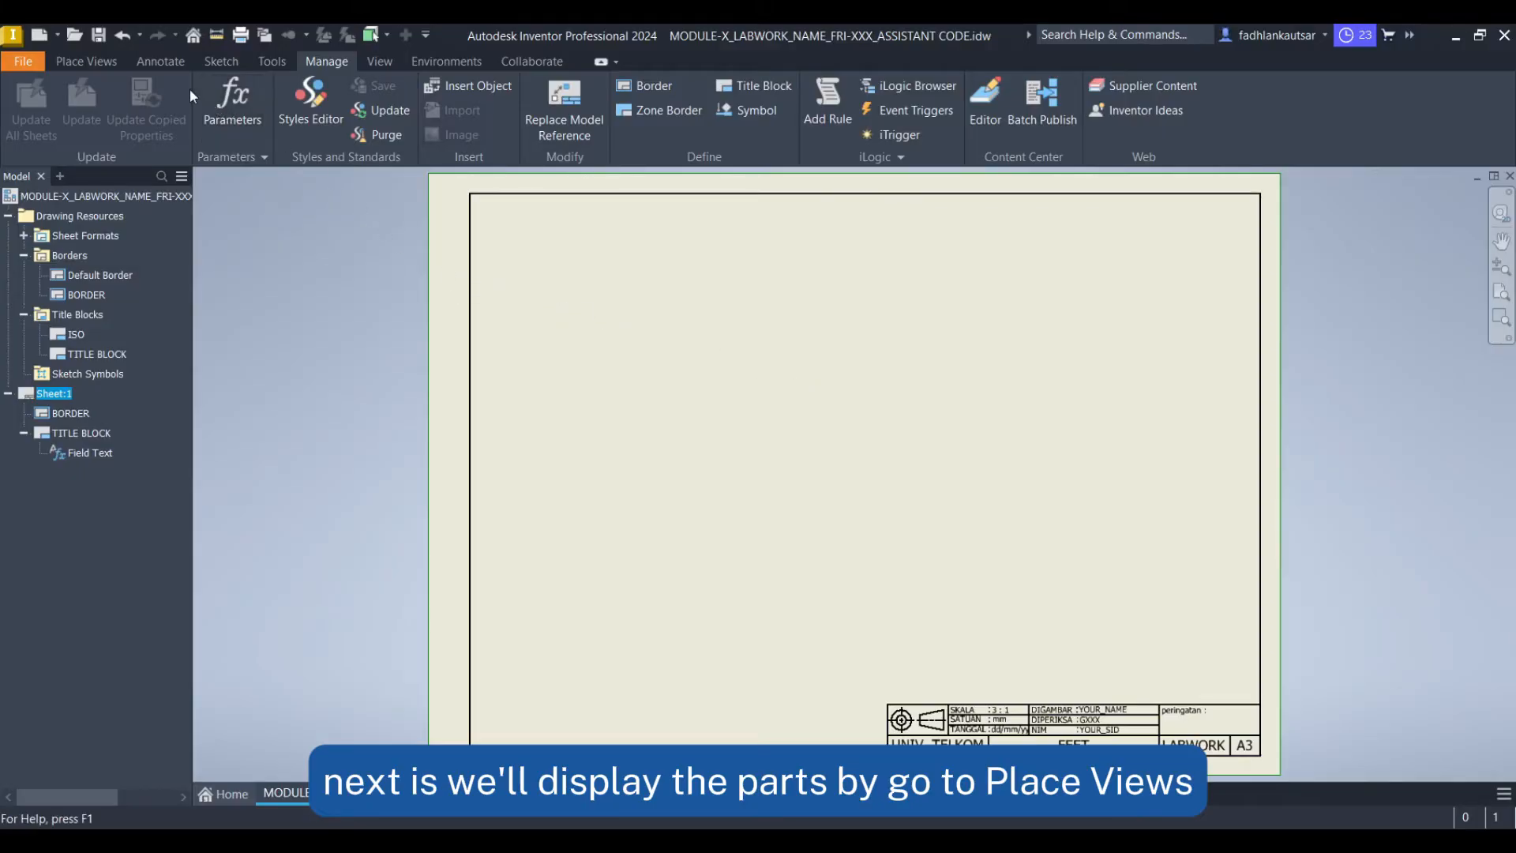
Start a base view using the part file Feet.ipt
{"action": "left_click", "coordinate": [115, 62]}
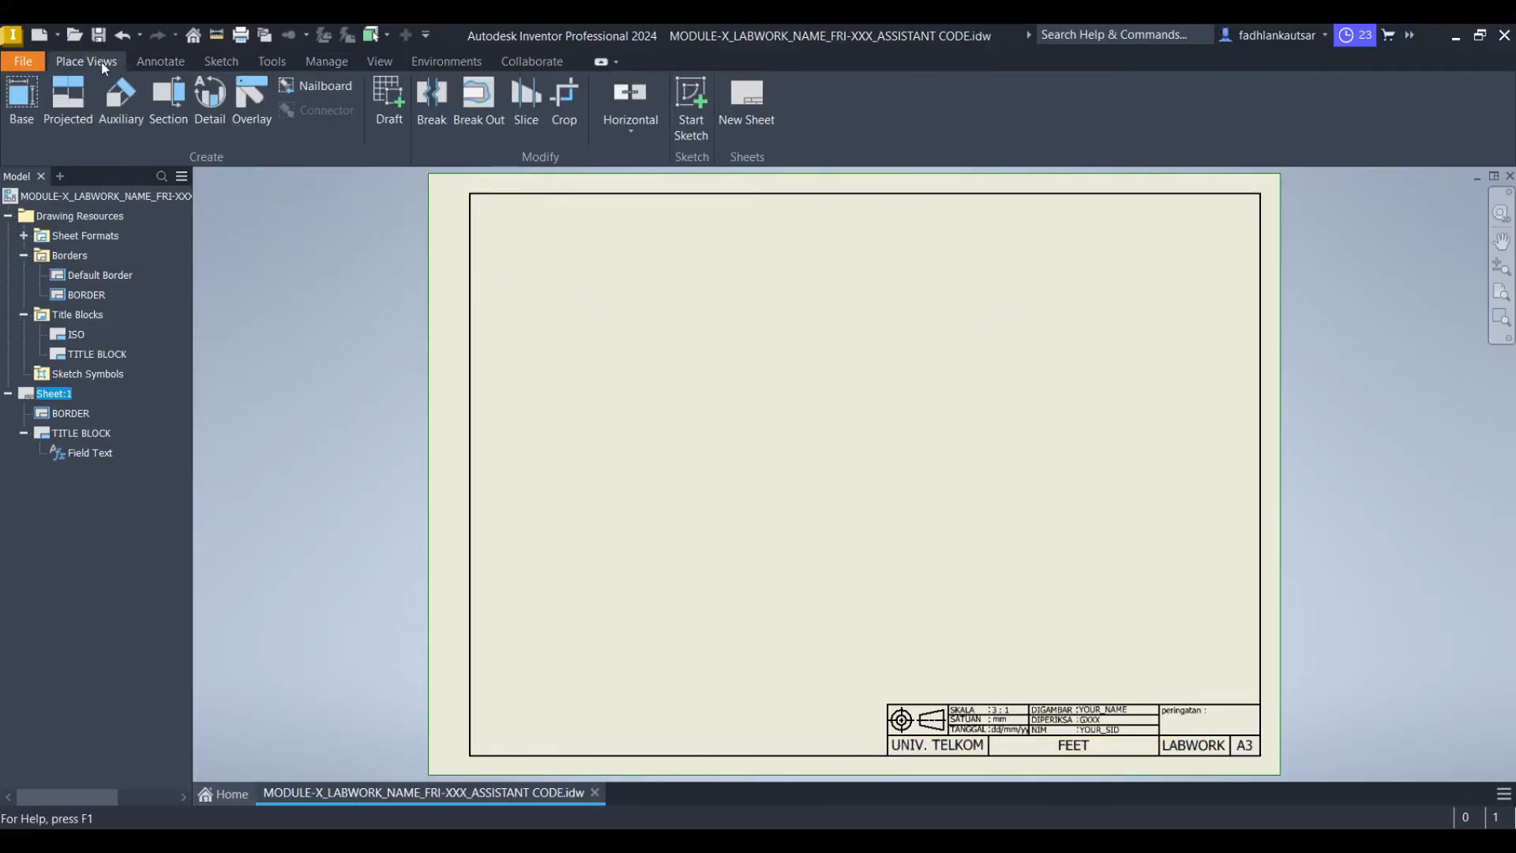
{"action": "left_click", "coordinate": [25, 134]}
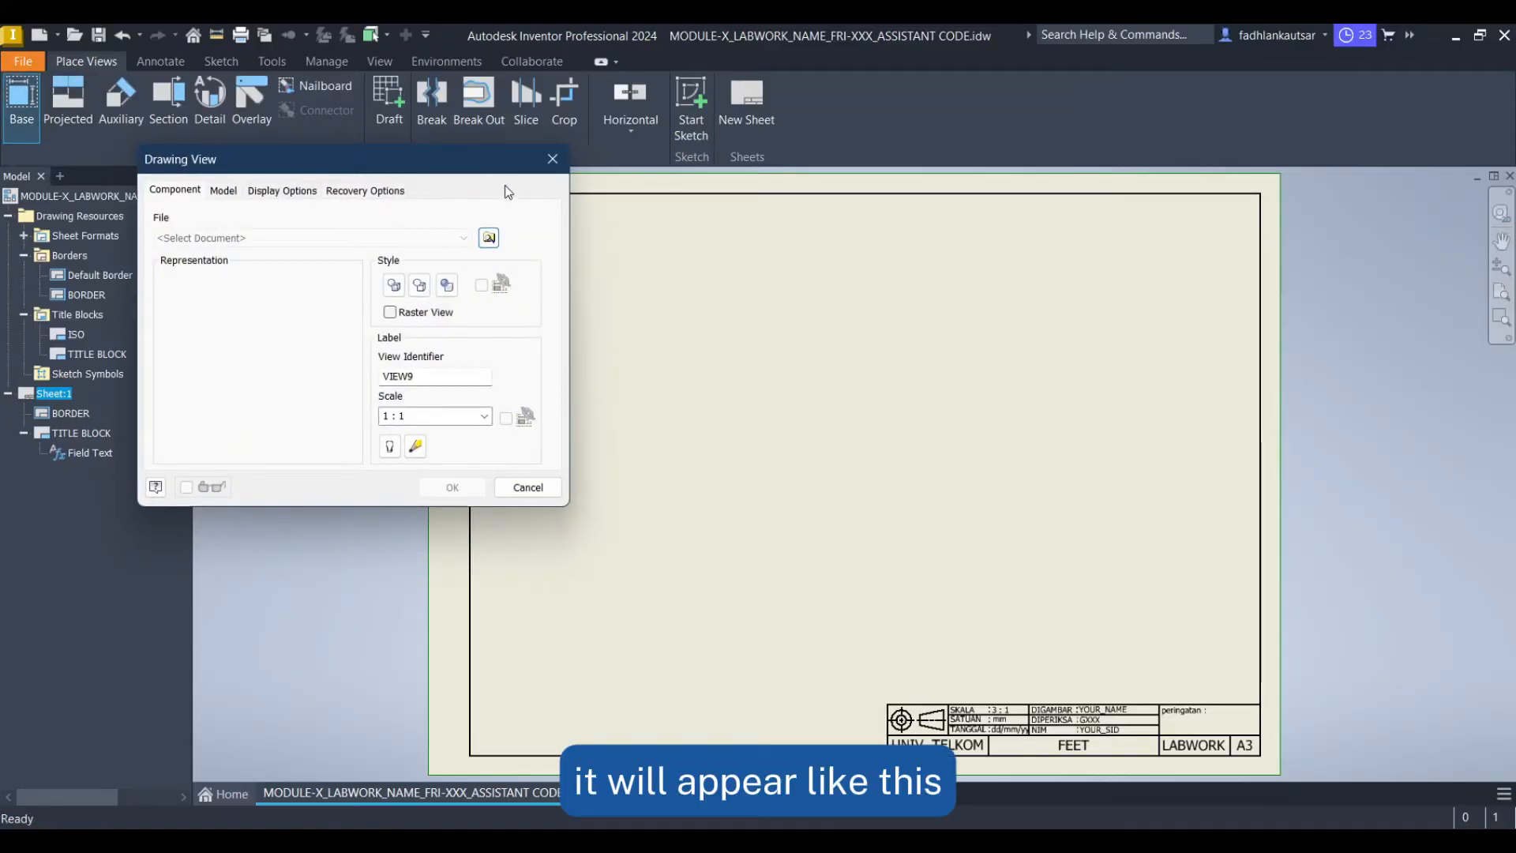
{"action": "left_click", "coordinate": [491, 240]}
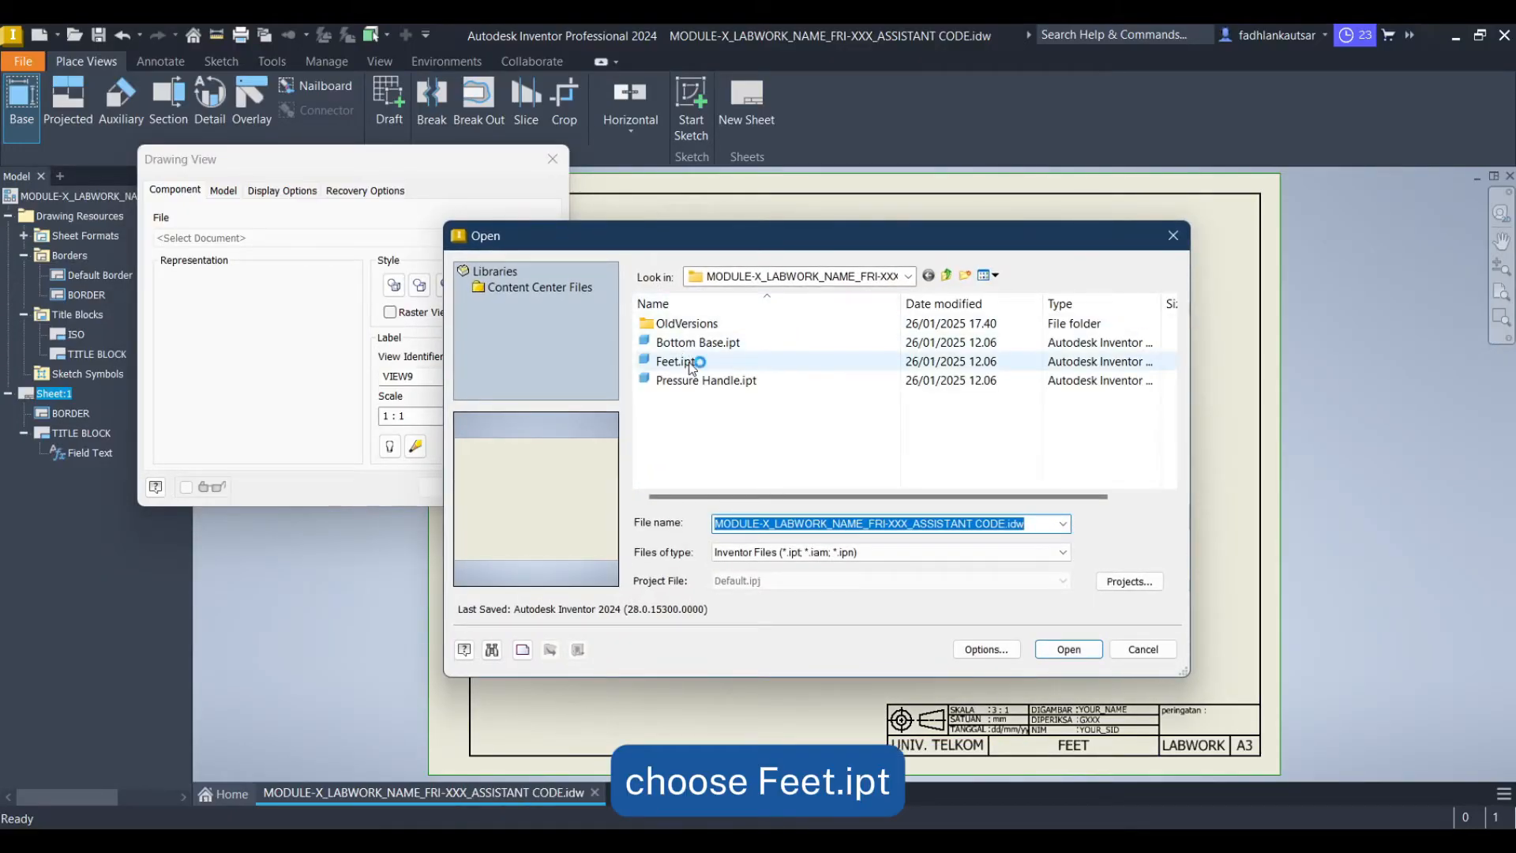
{"action": "left_click", "coordinate": [690, 363]}
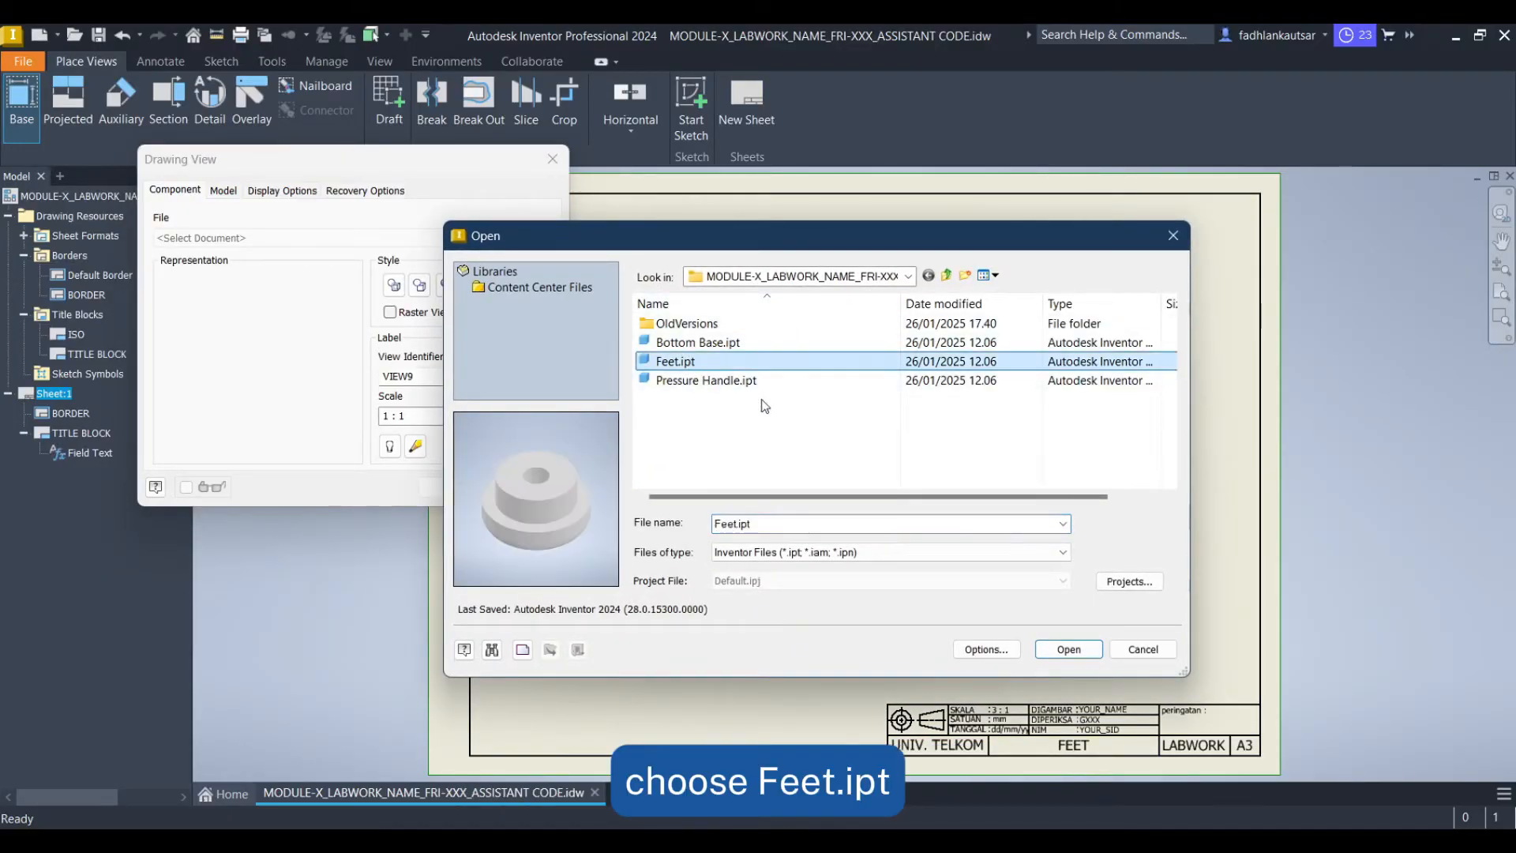
{"action": "left_click", "coordinate": [1069, 649]}
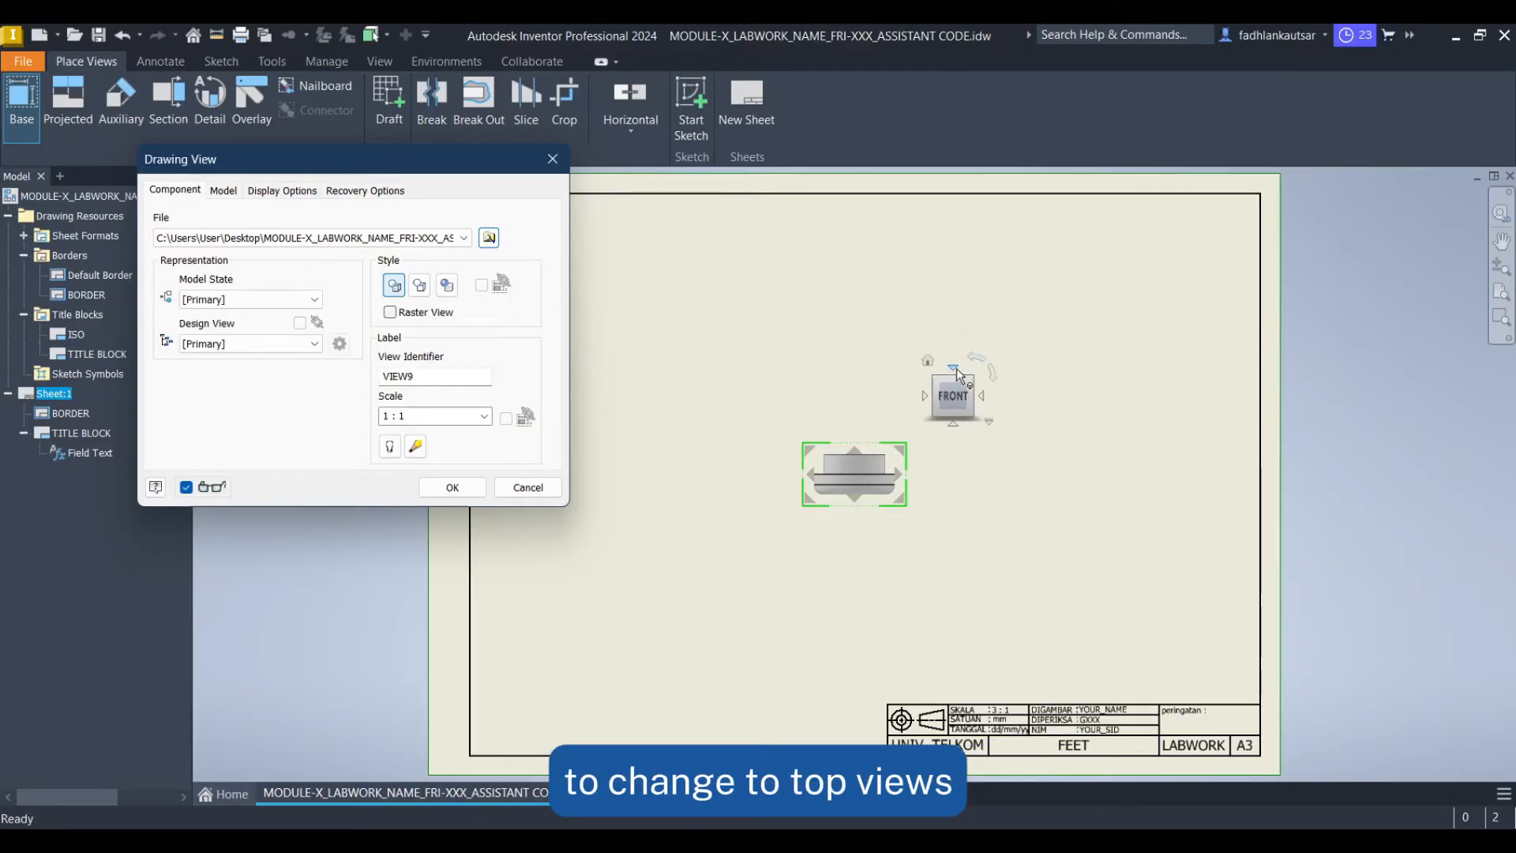
Set the base view to Top orientation, Hidden Line Removed style, identifier A and scale 3 : 1, and place it
{"action": "left_click", "coordinate": [955, 368]}
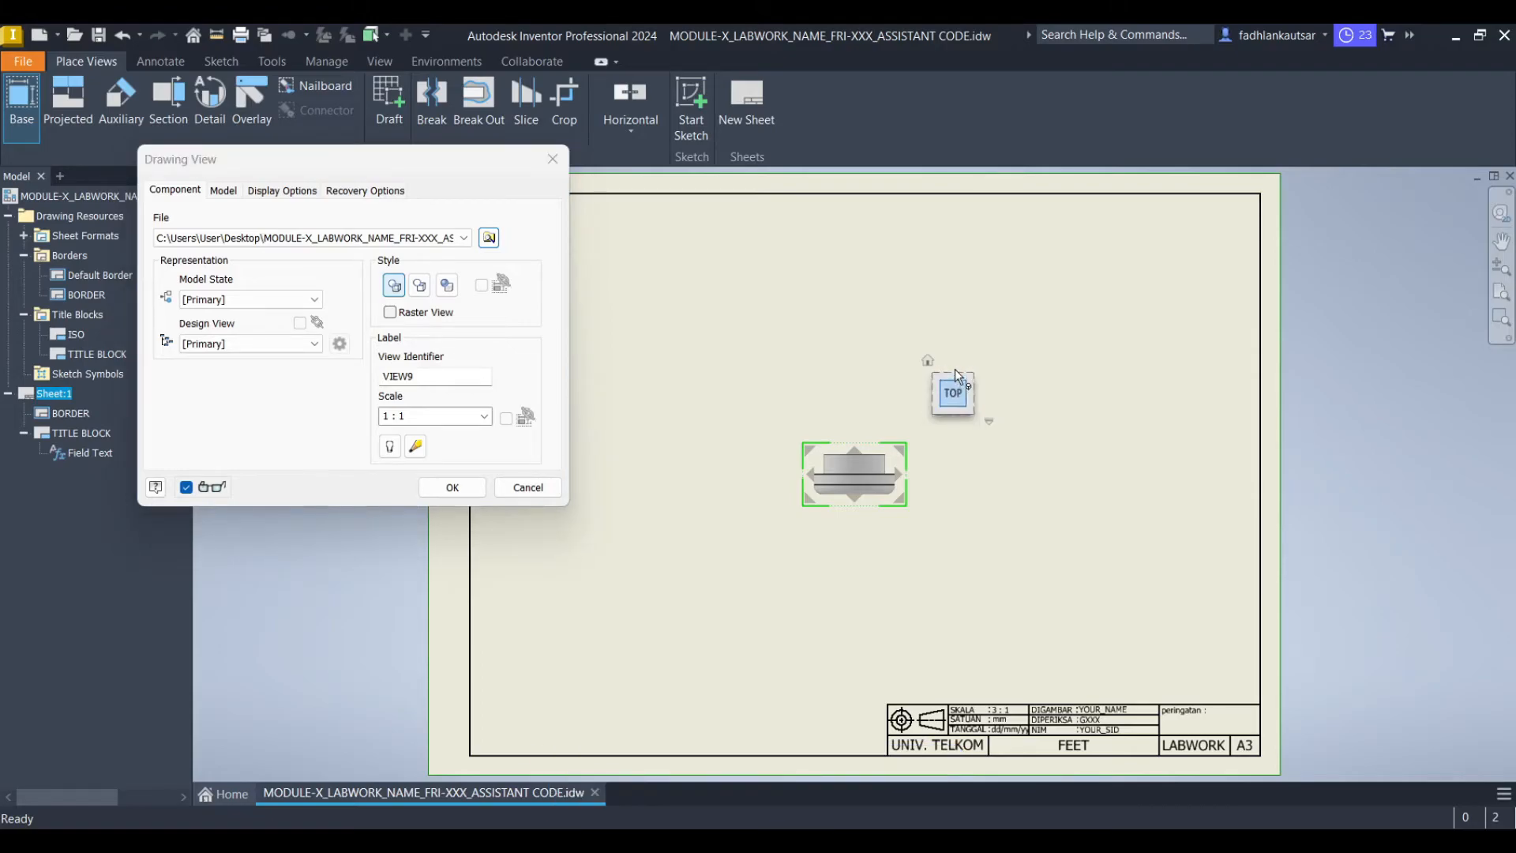
{"action": "left_click", "coordinate": [421, 286]}
{"action": "double_click", "coordinate": [398, 376]}
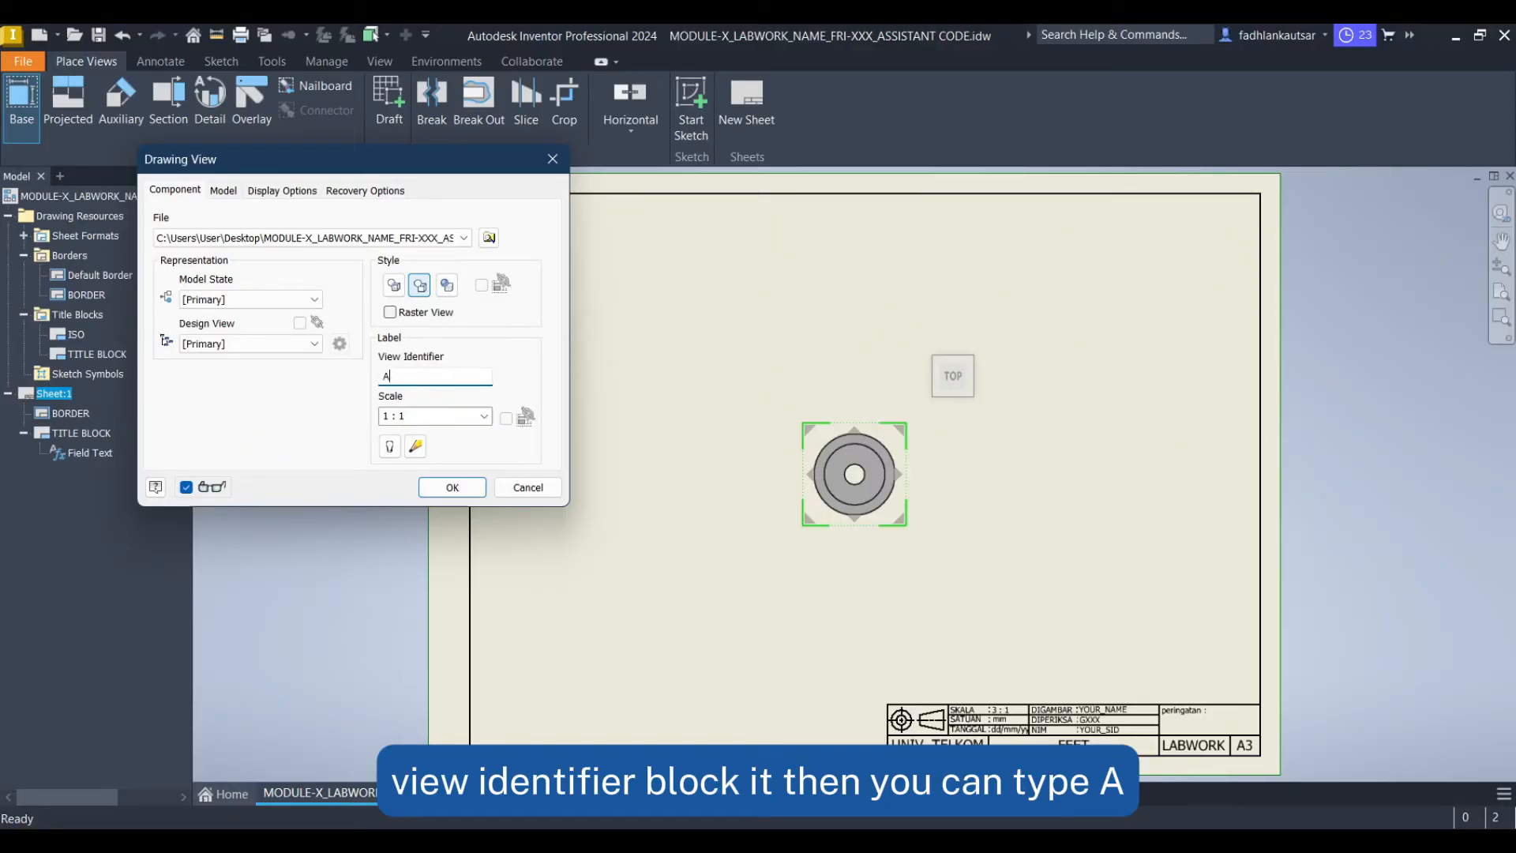
{"action": "type", "text": "A"}
{"action": "left_click", "coordinate": [443, 415]}
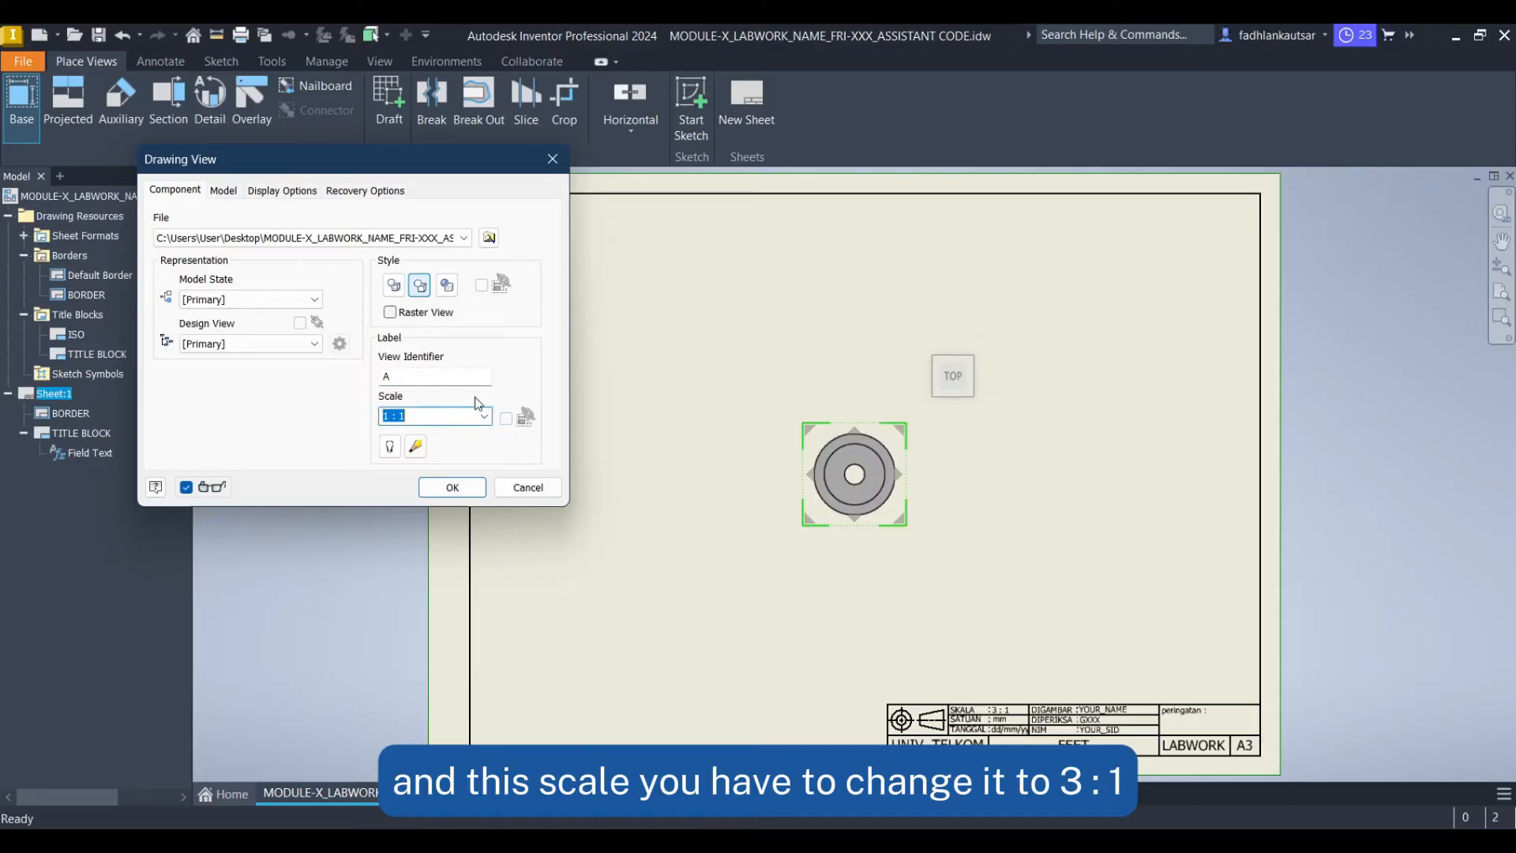
{"action": "type", "text": "3"}
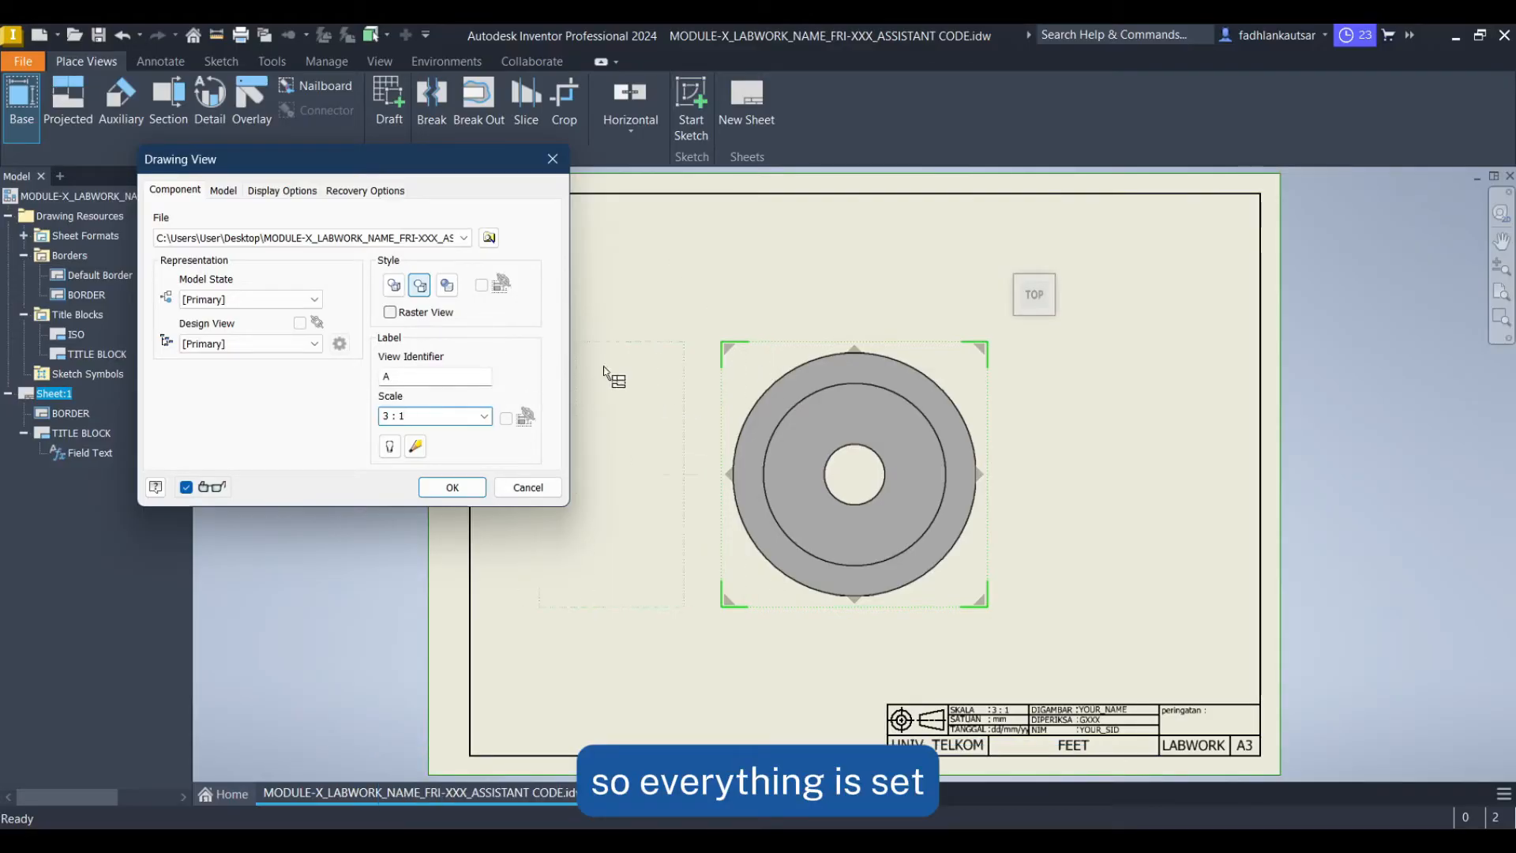
{"action": "left_click", "coordinate": [453, 489]}
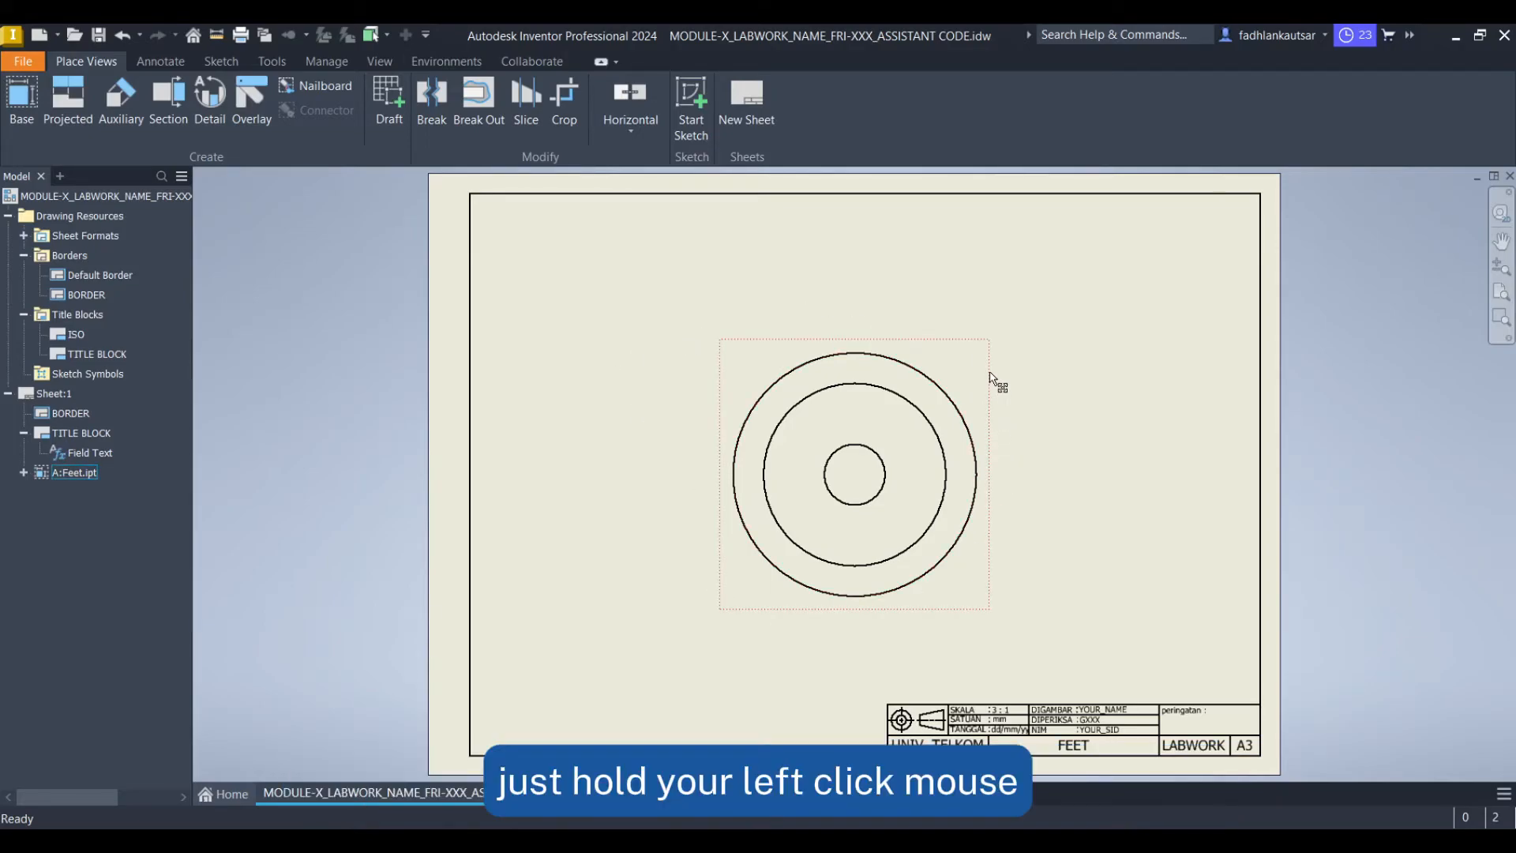
Move the base view left and create a projected side view to its right
{"action": "left_click_drag", "start_coordinate": [993, 380], "coordinate": [801, 378]}
{"action": "left_click", "coordinate": [914, 297]}
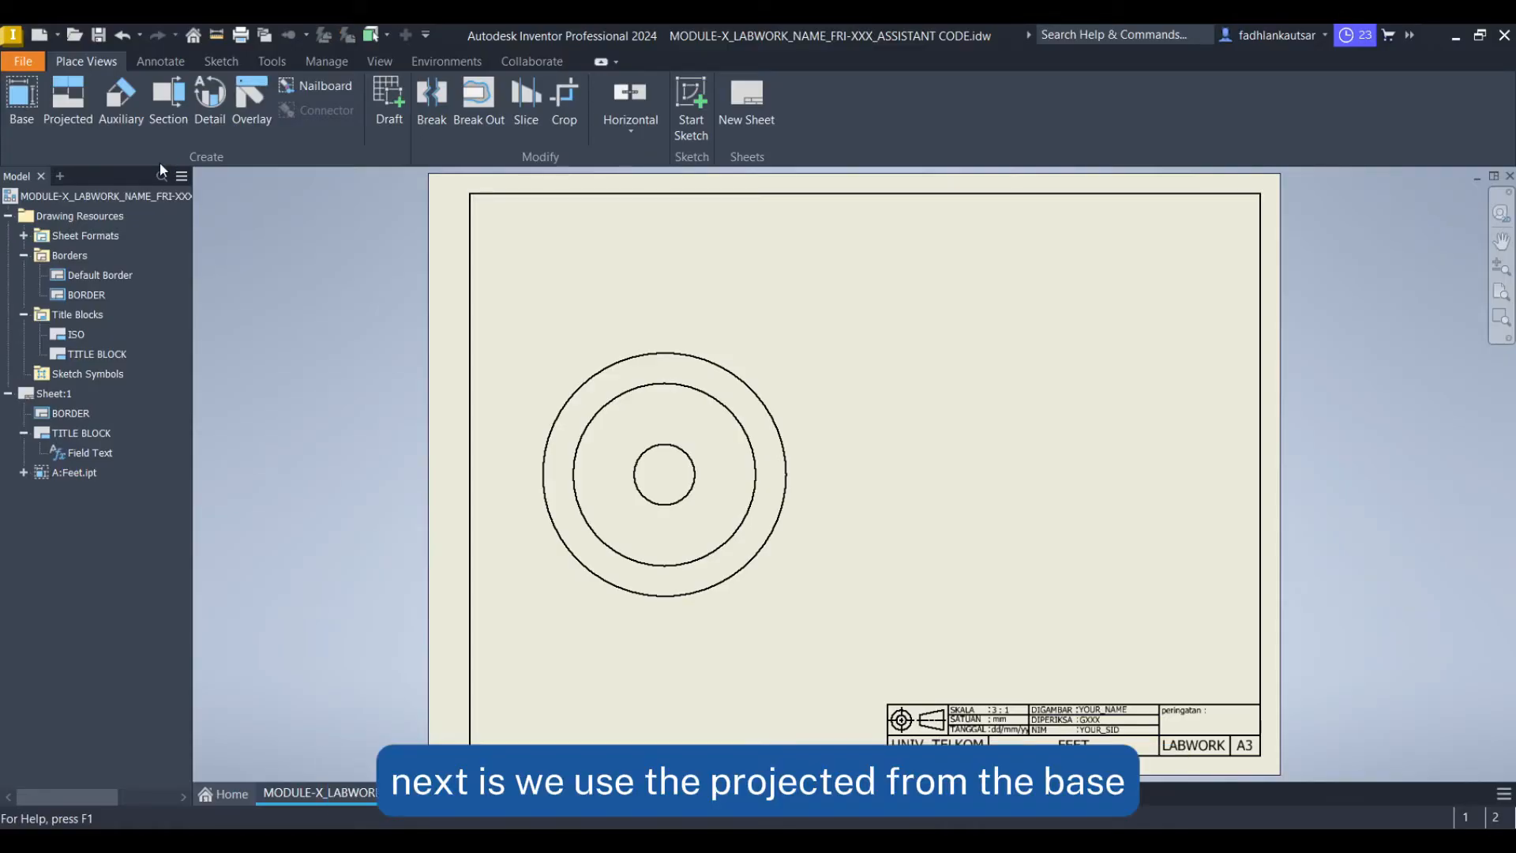
{"action": "left_click", "coordinate": [68, 99]}
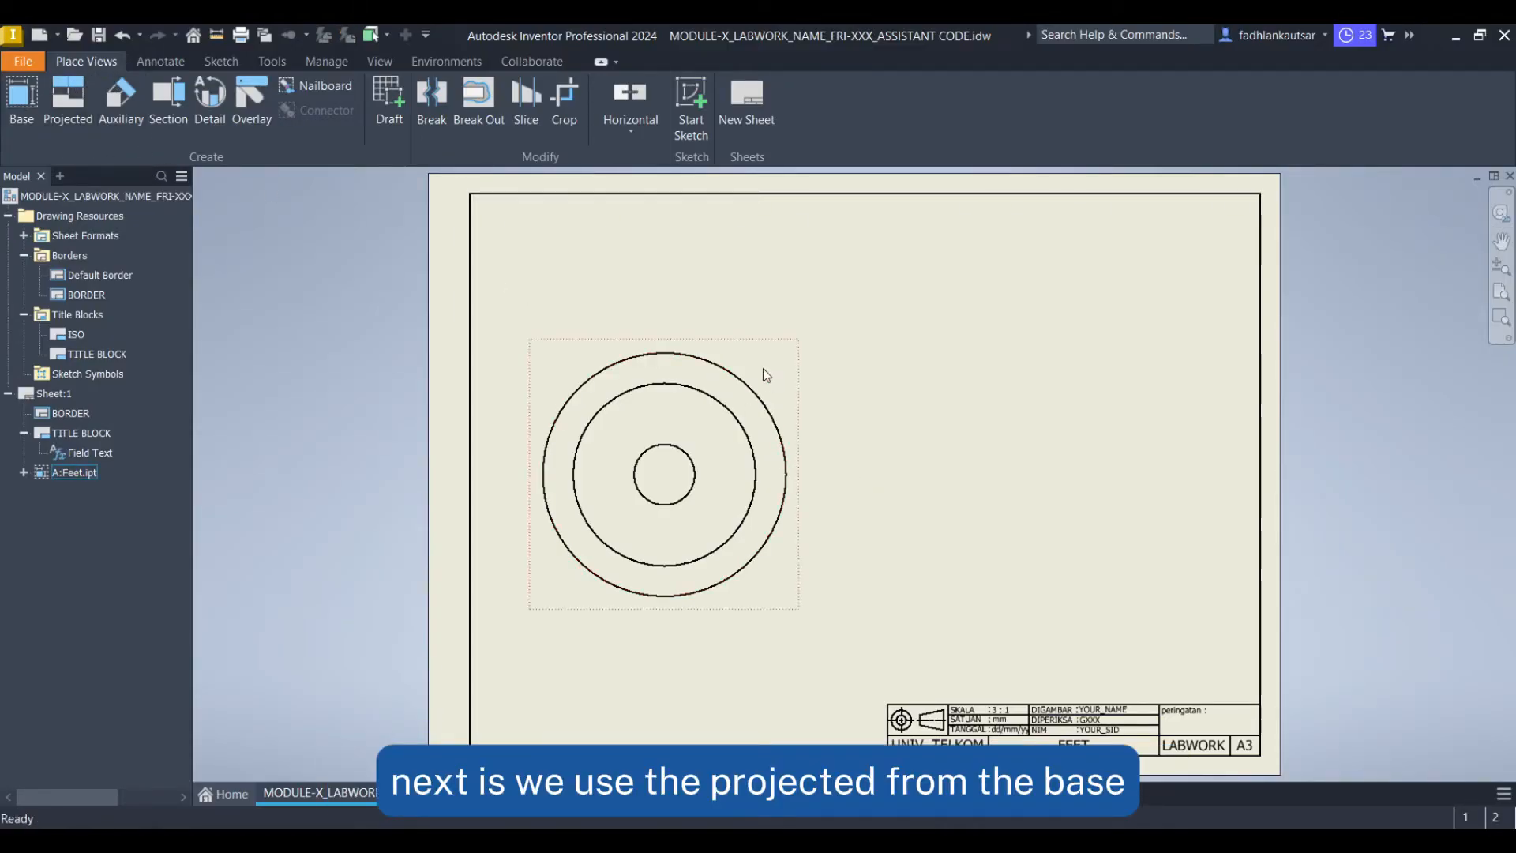
{"action": "left_click", "coordinate": [69, 106]}
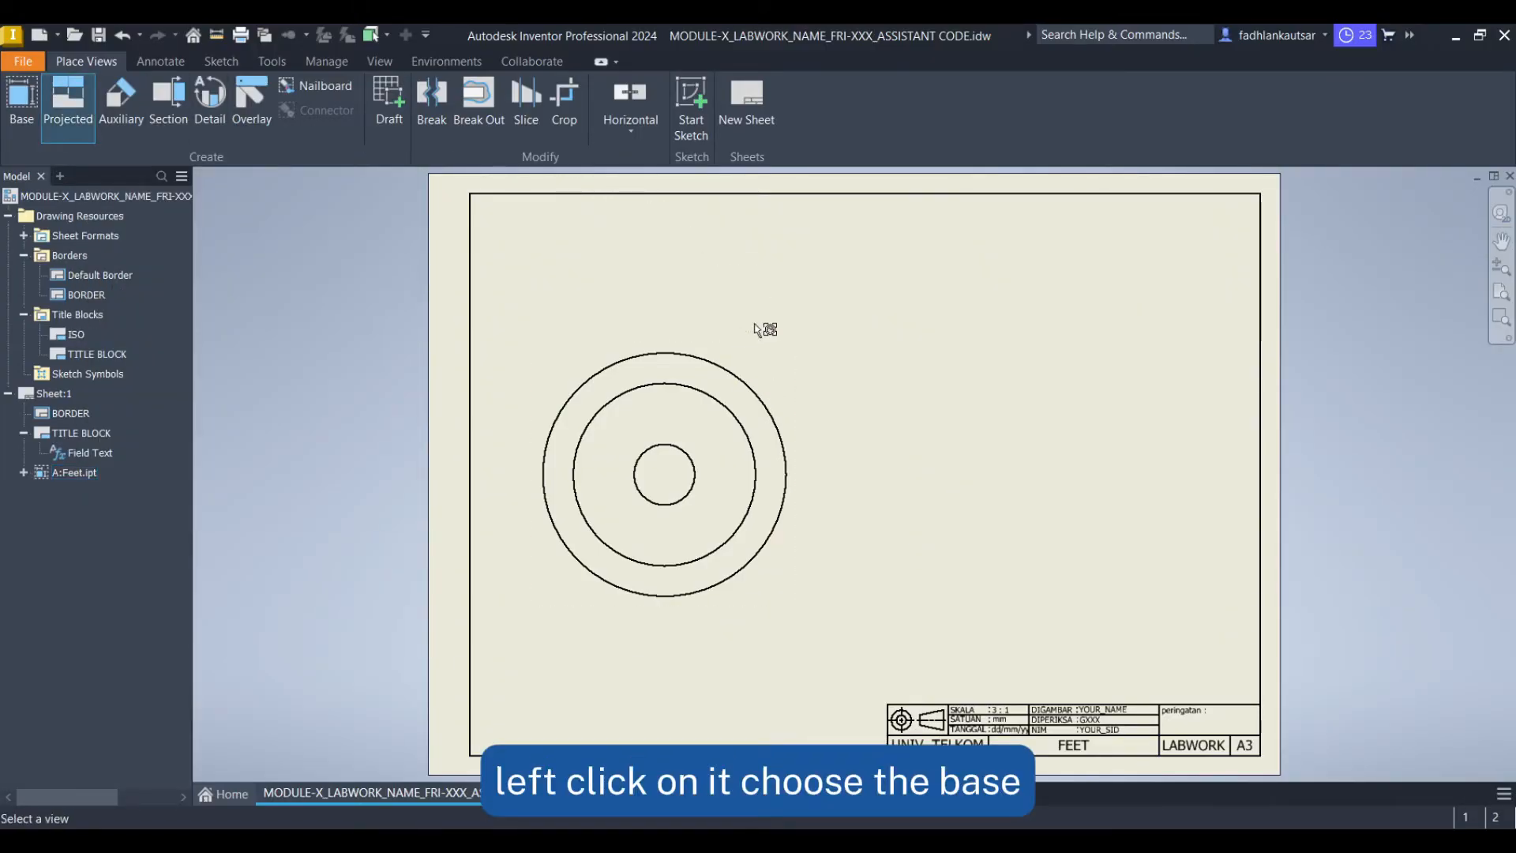
{"action": "left_click", "coordinate": [796, 354]}
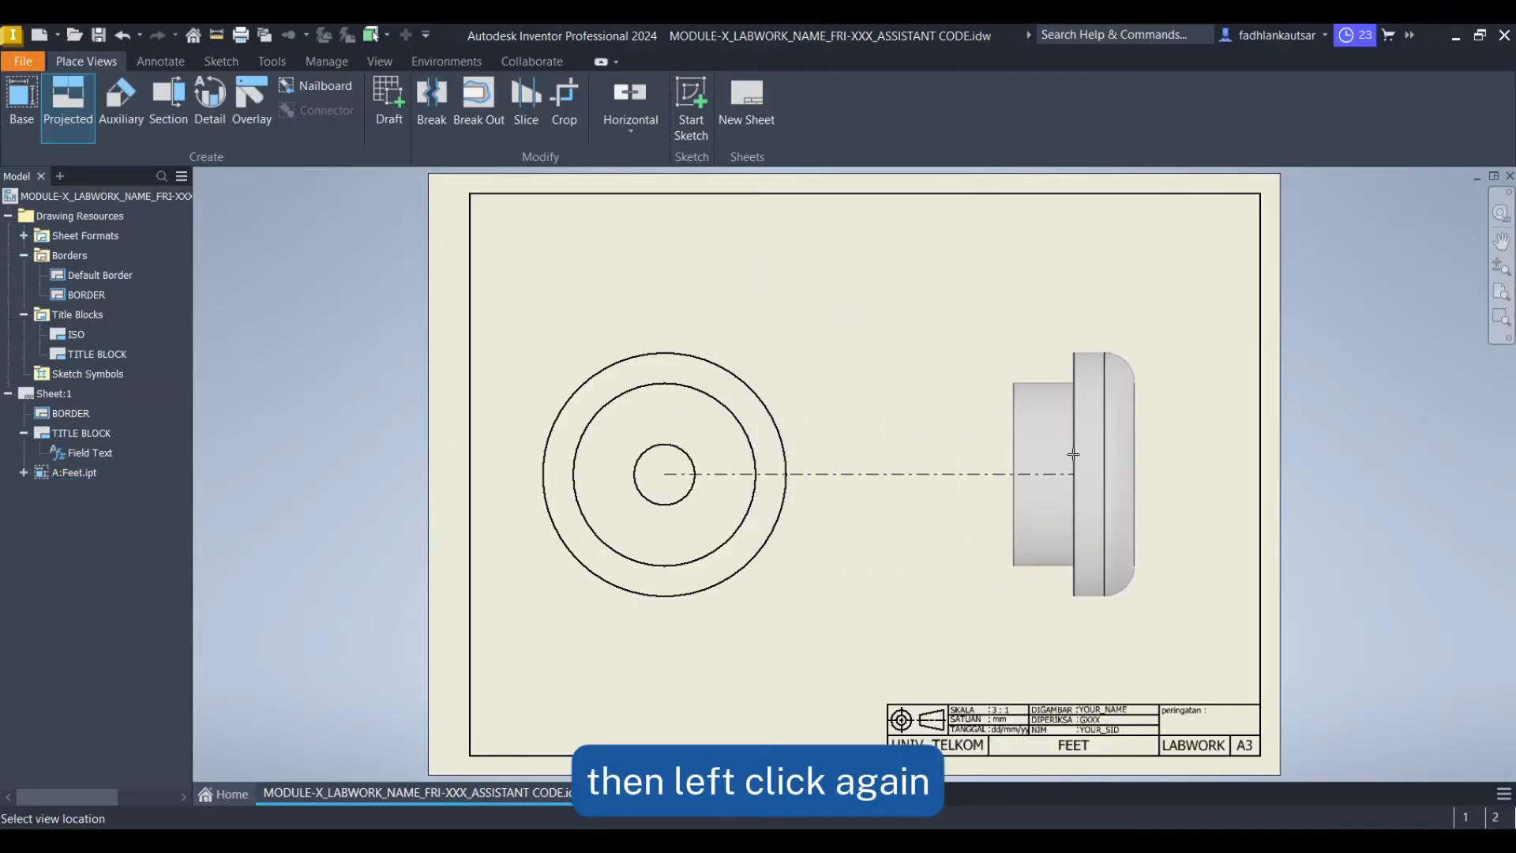
{"action": "left_click", "coordinate": [1073, 454]}
{"action": "right_click", "coordinate": [1073, 453]}
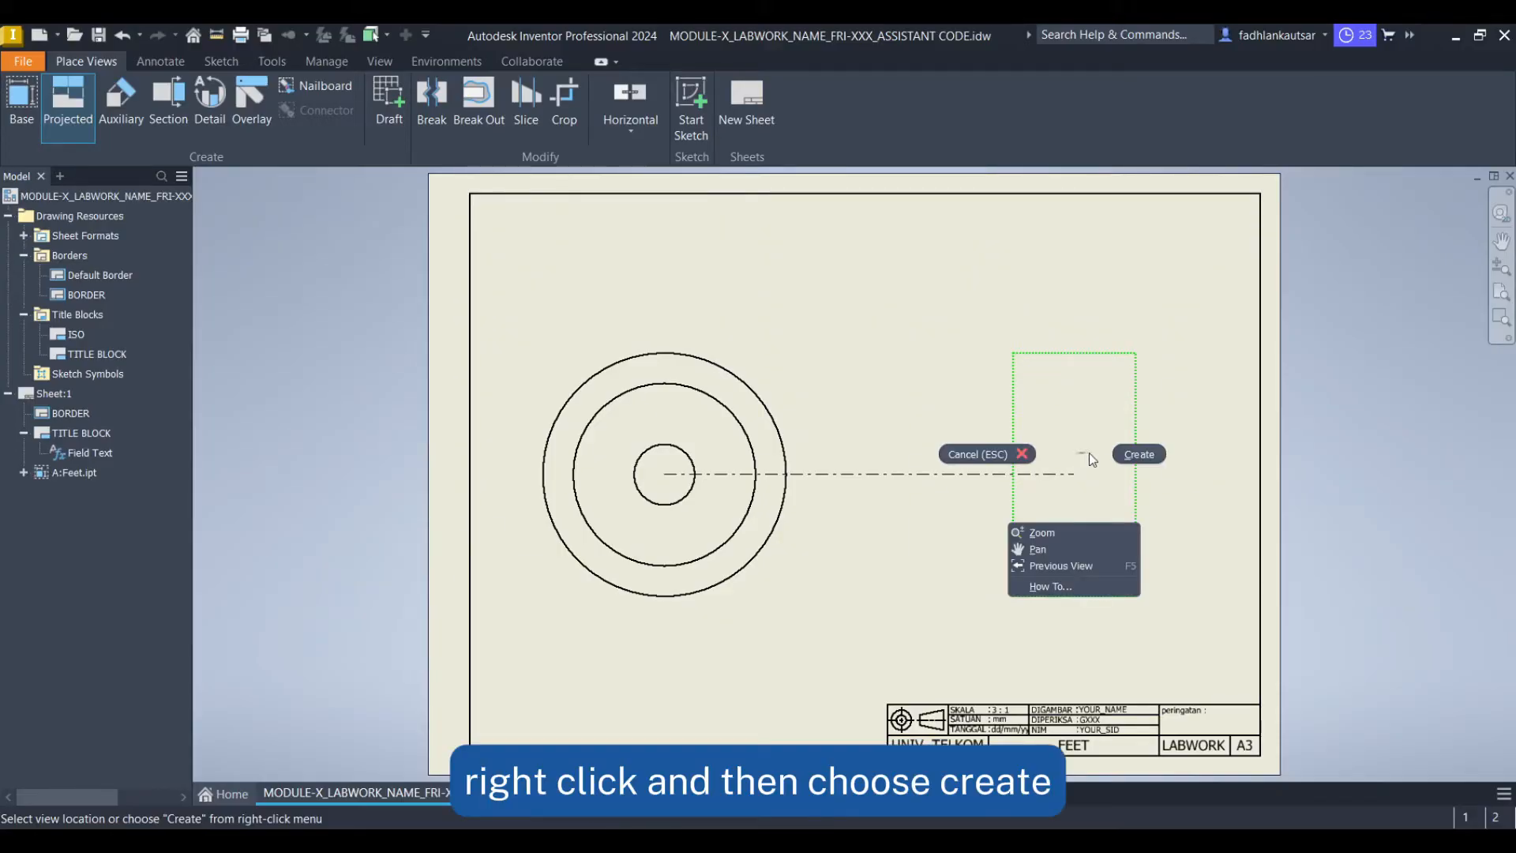
{"action": "left_click", "coordinate": [1140, 454]}
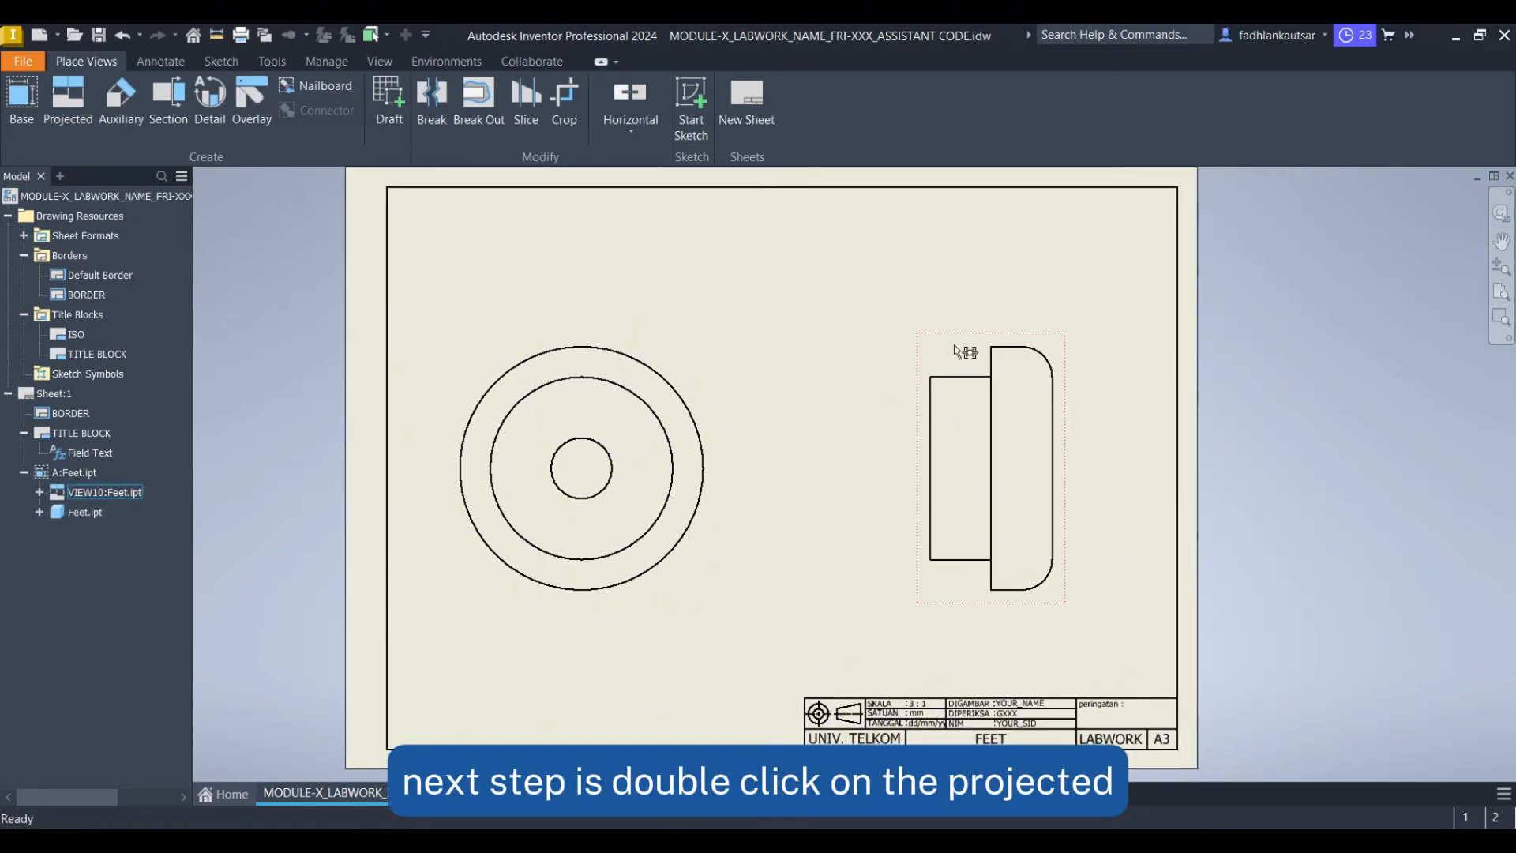
Set the projected view's style to Hidden Line, not from base, and its identifier to B
{"action": "double_click", "coordinate": [965, 346]}
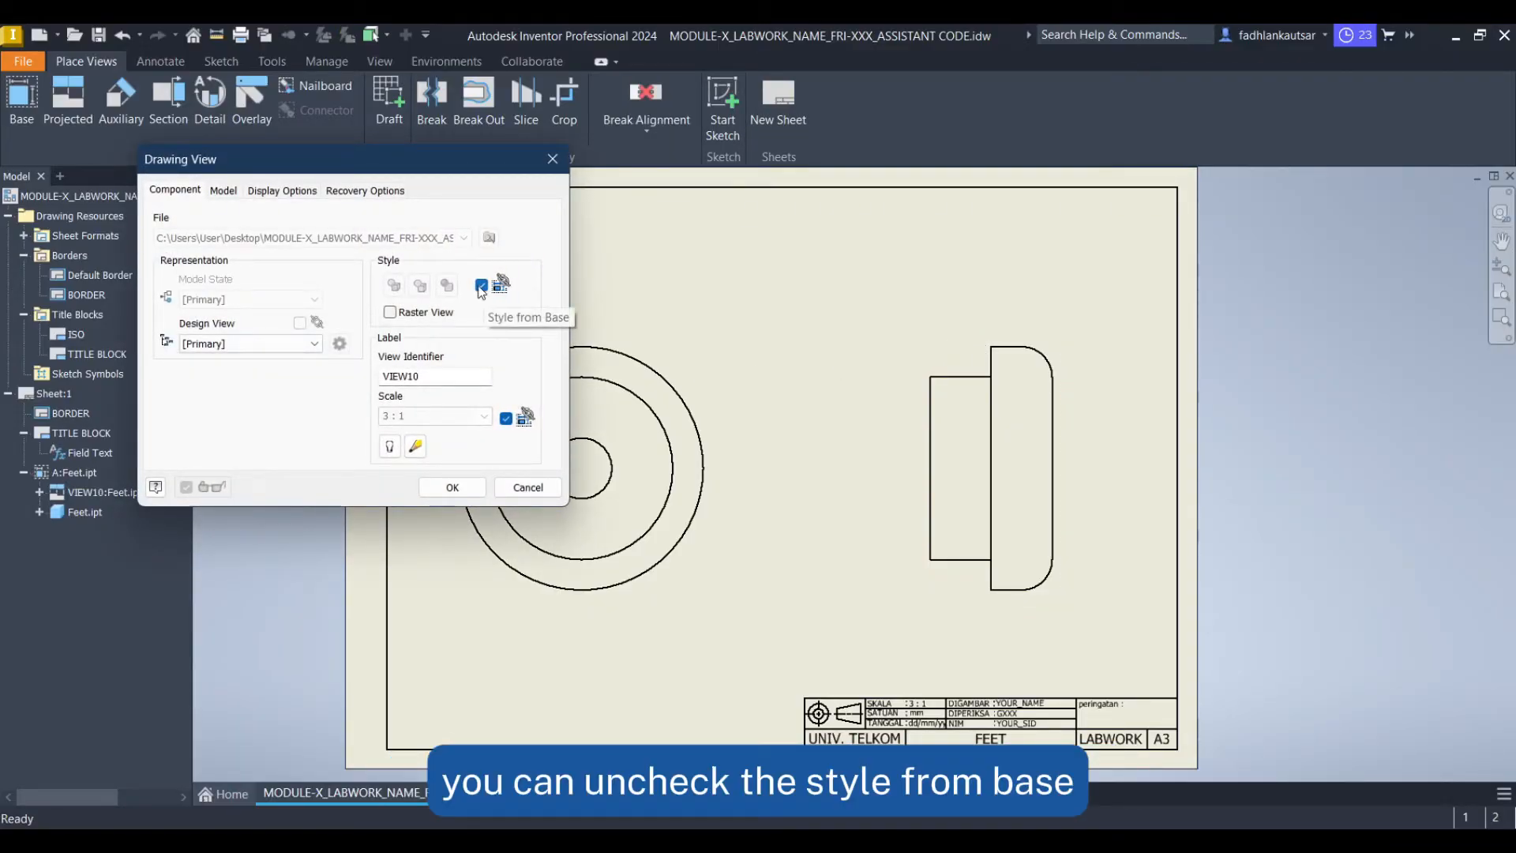
{"action": "left_click", "coordinate": [482, 286]}
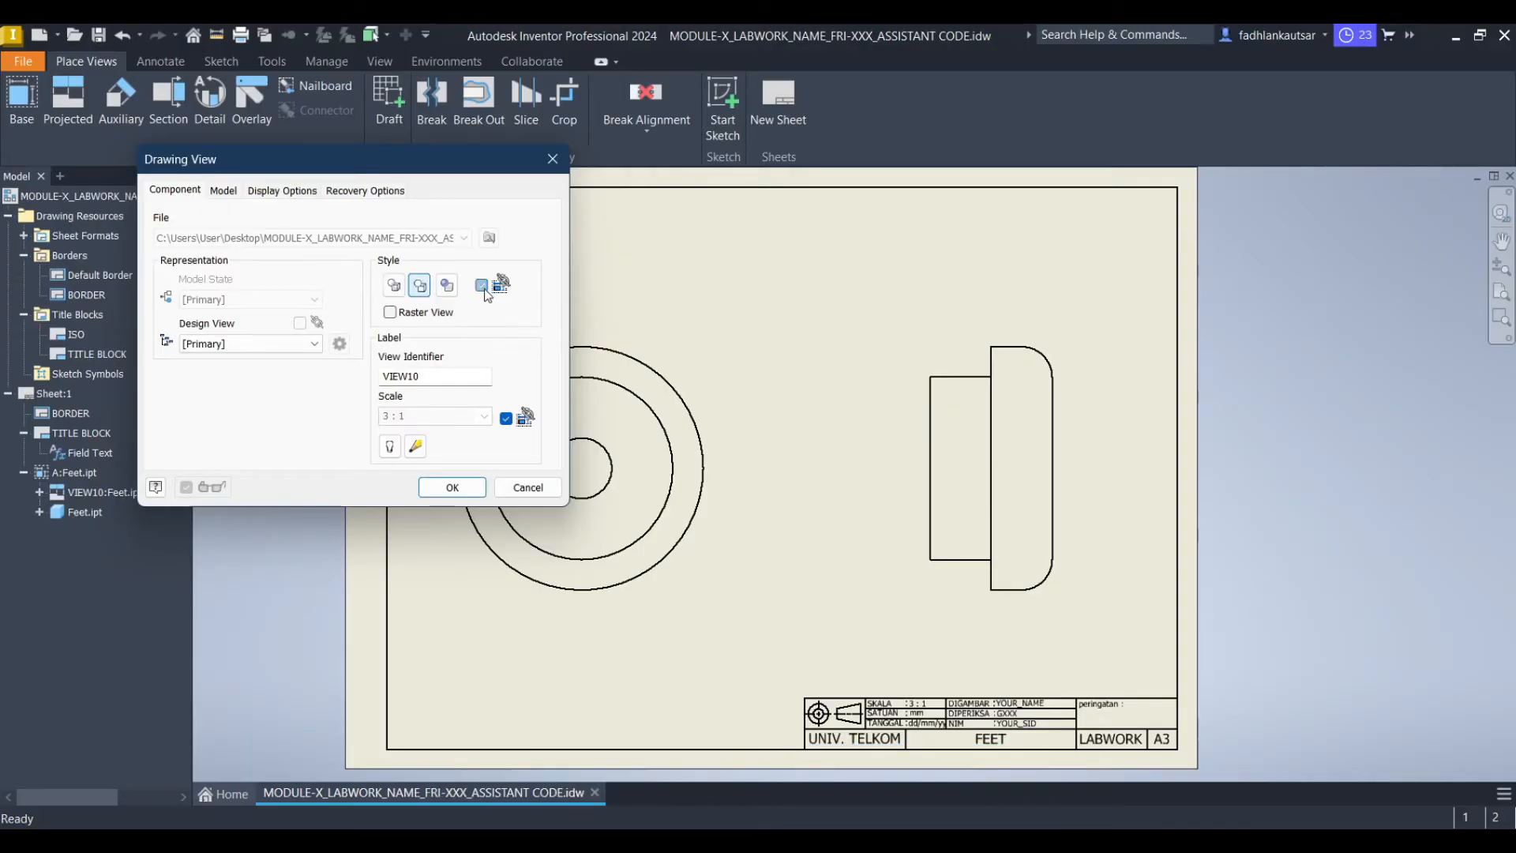
{"action": "left_click", "coordinate": [393, 286]}
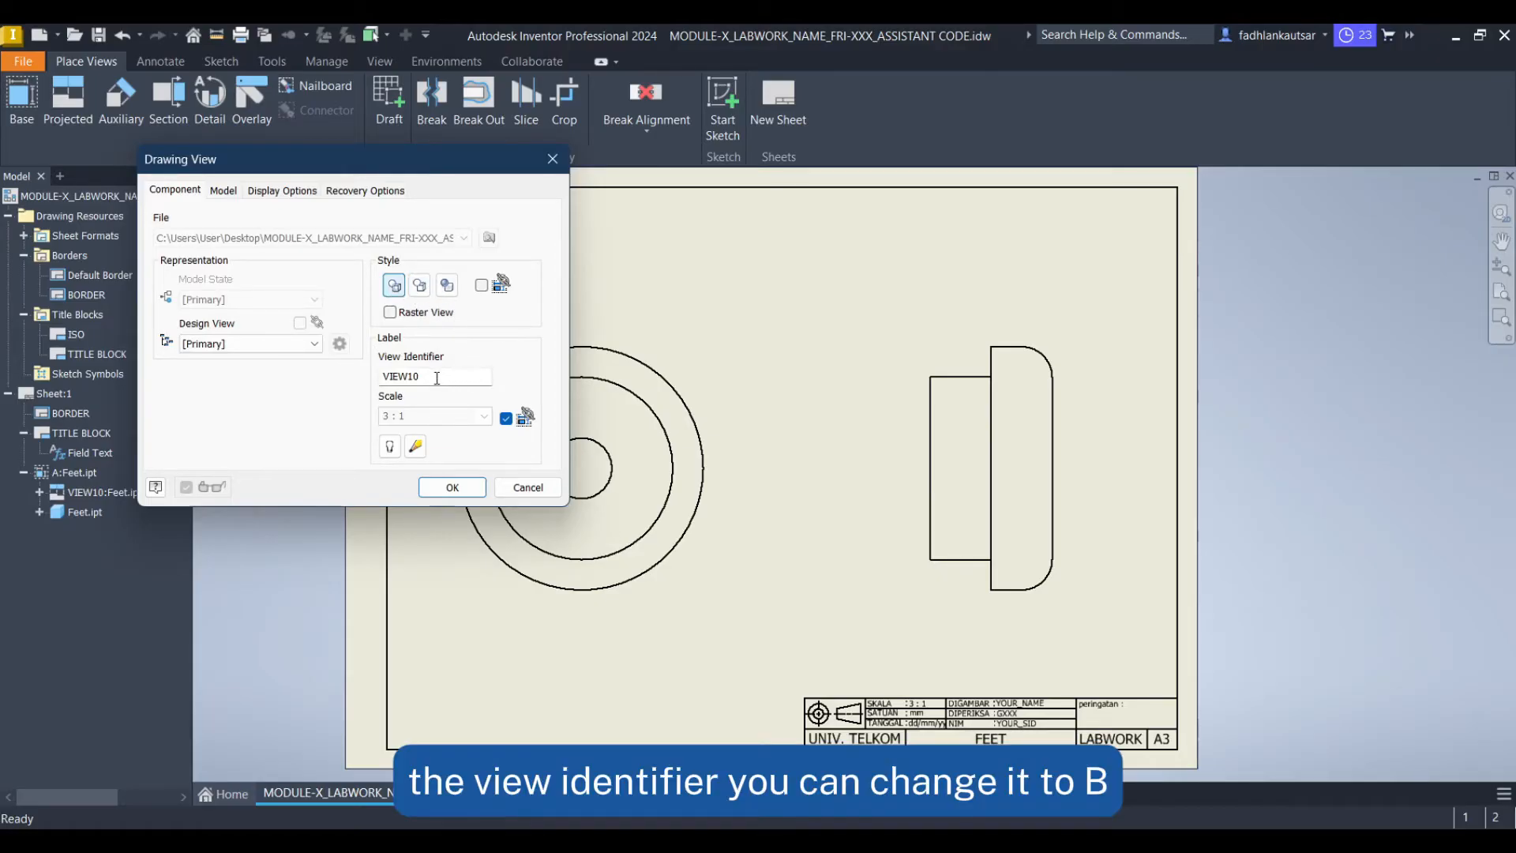
{"action": "left_click_drag", "start_coordinate": [426, 378], "coordinate": [371, 385]}
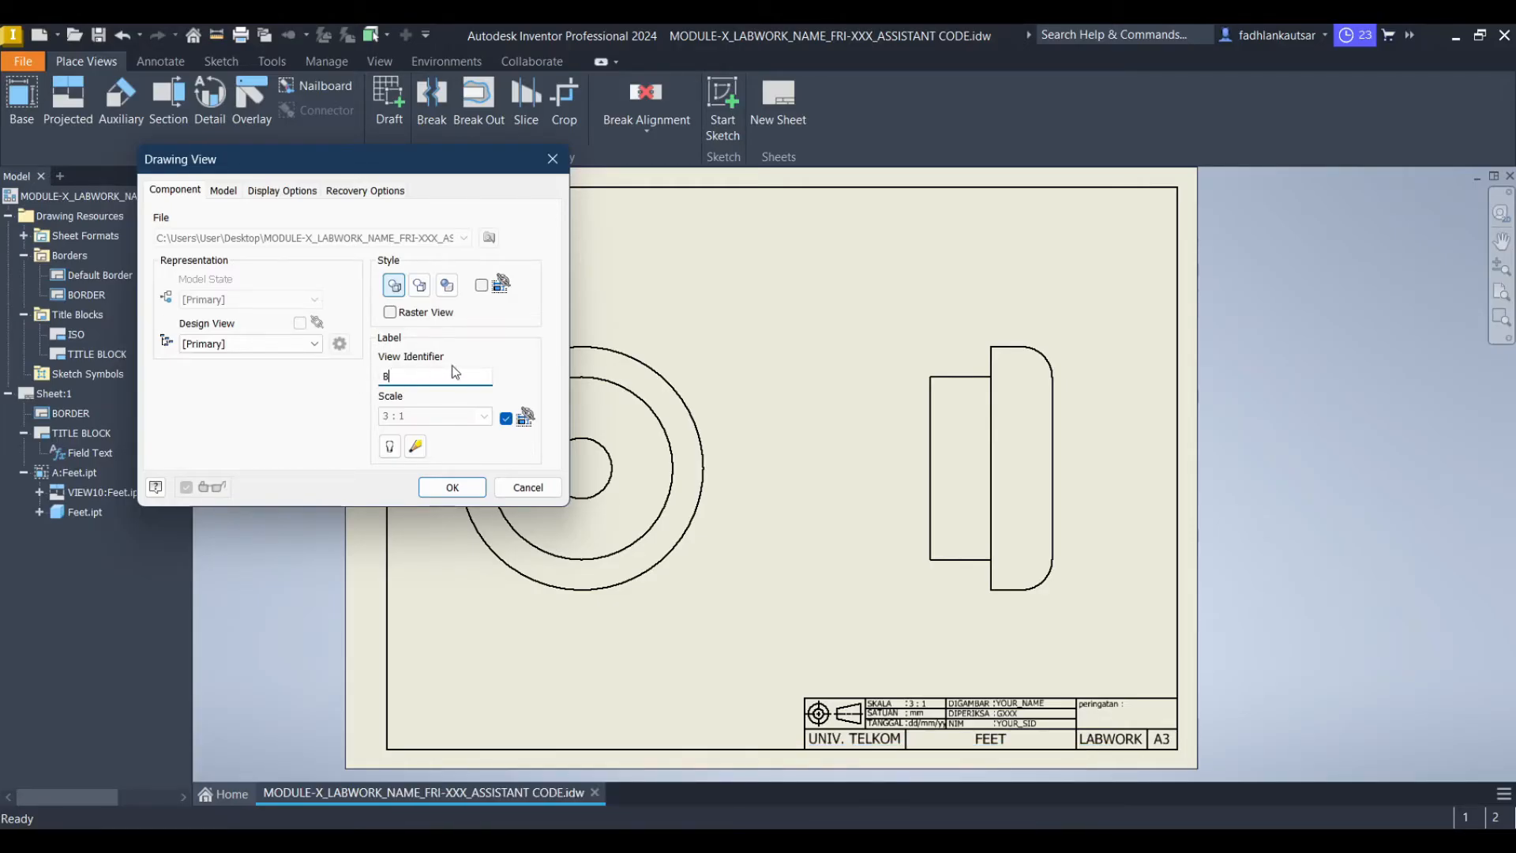
{"action": "left_click", "coordinate": [452, 488]}
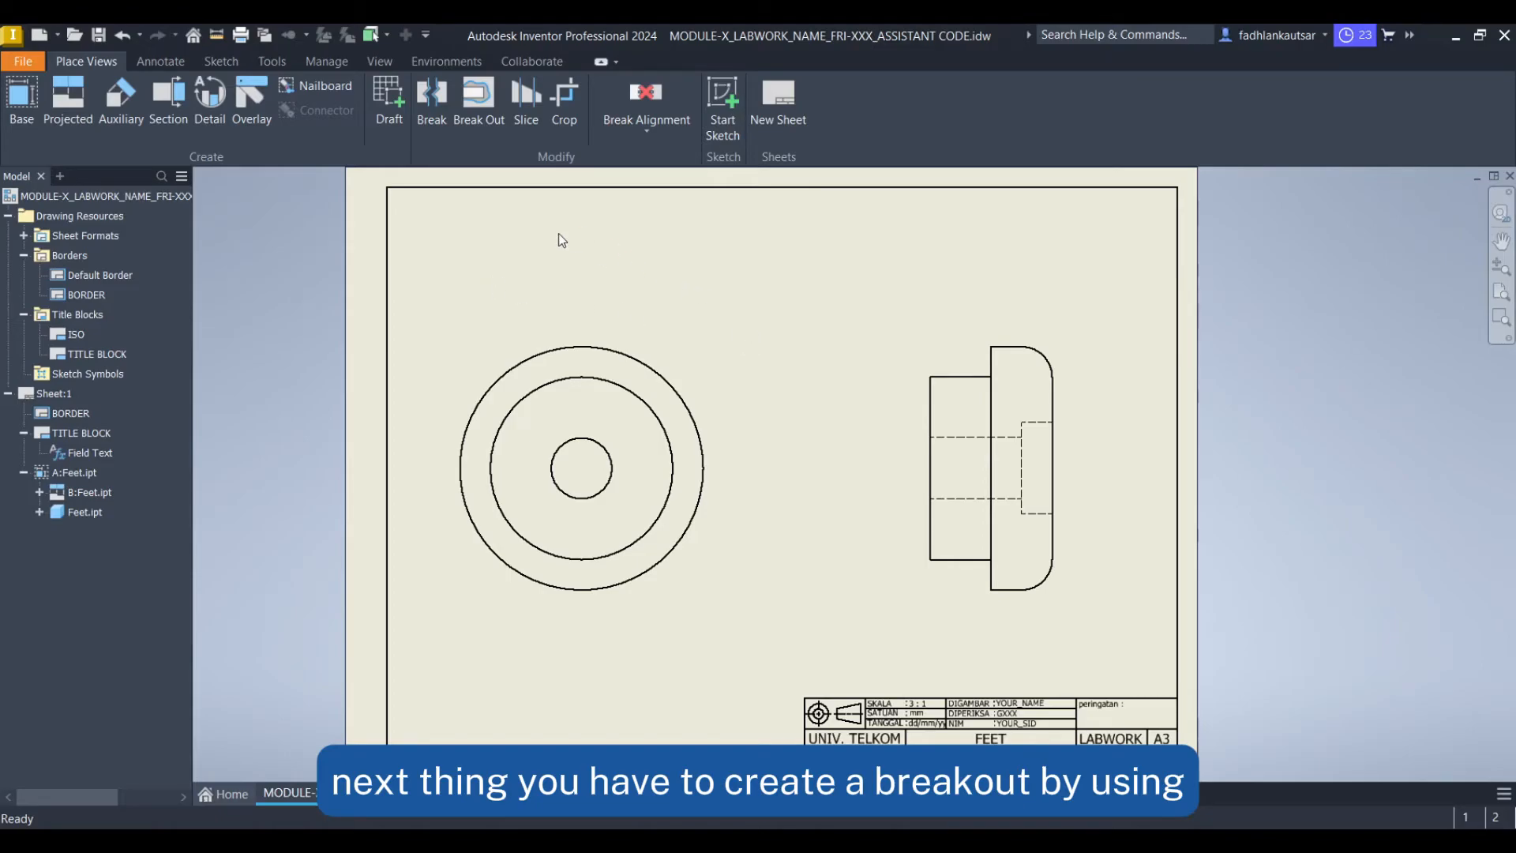
Start a sketch on projected view B and draw lines forming the right side, top and left side of a boundary around the view
{"action": "left_click", "coordinate": [223, 66]}
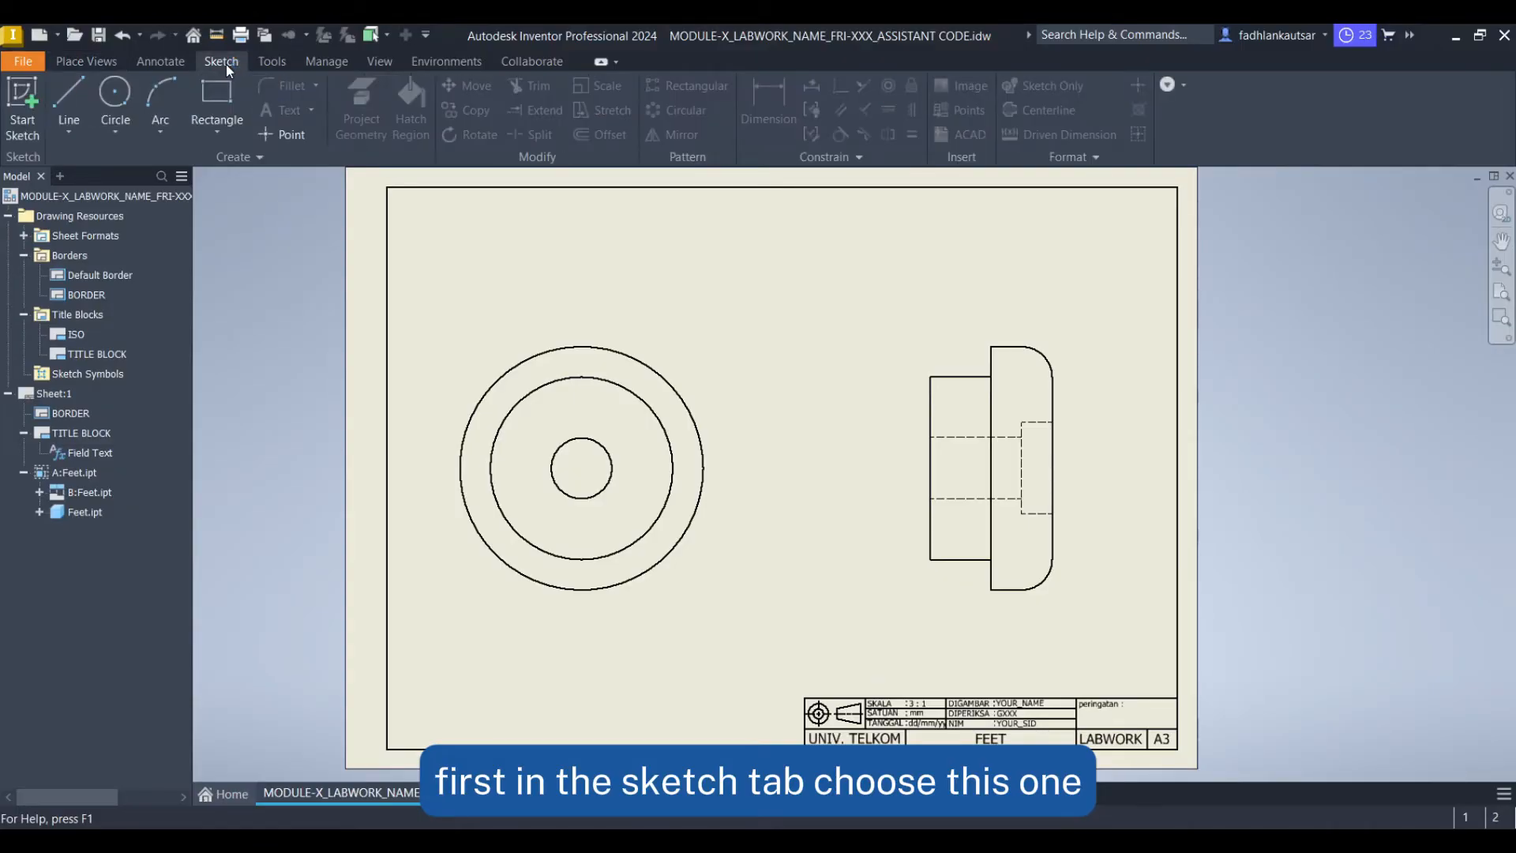
{"action": "left_click", "coordinate": [67, 87]}
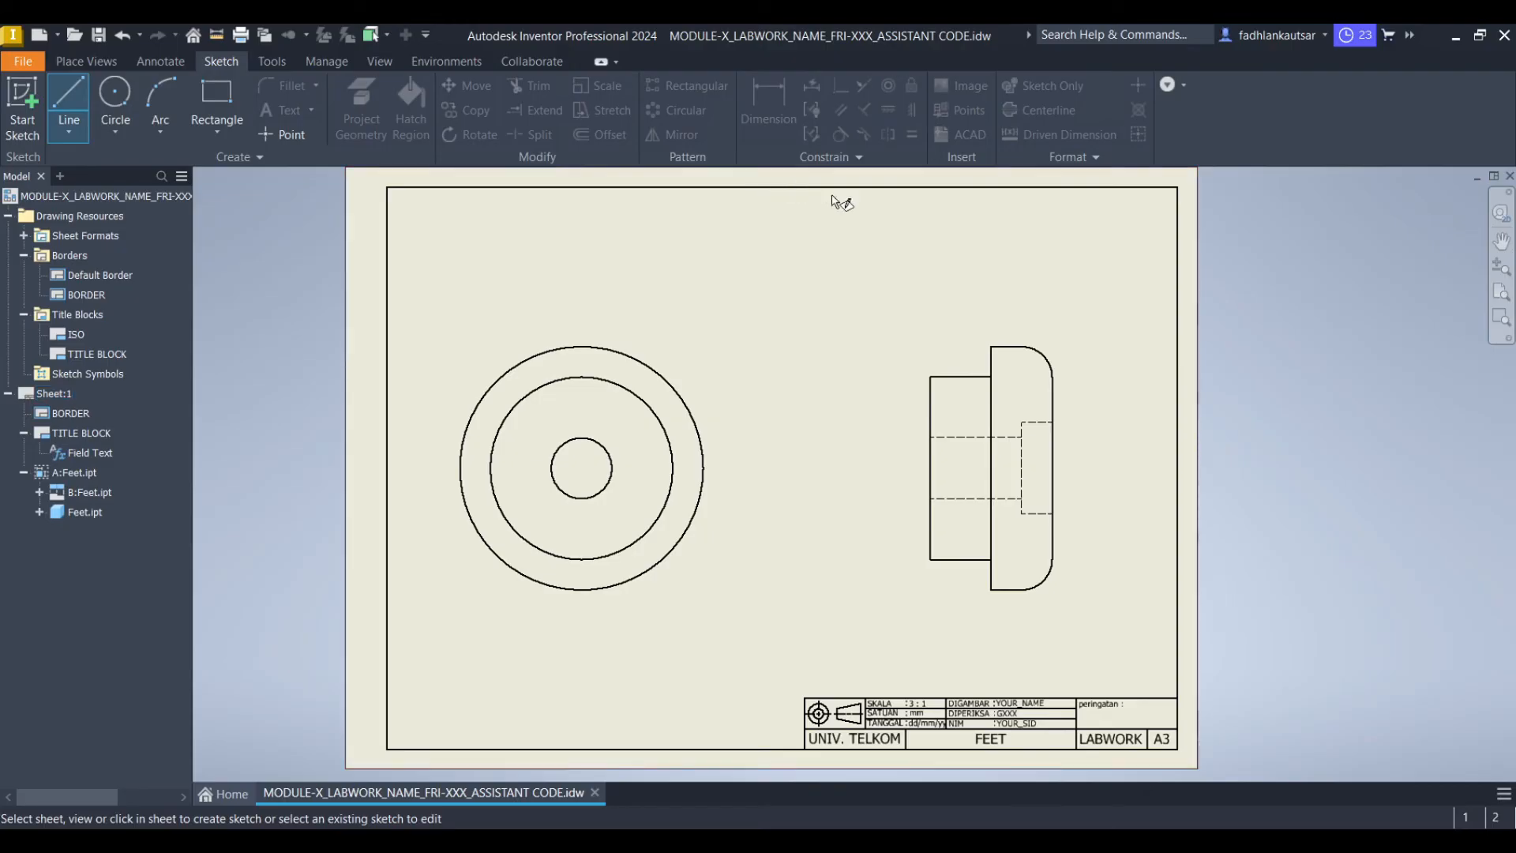
{"action": "left_click", "coordinate": [961, 340]}
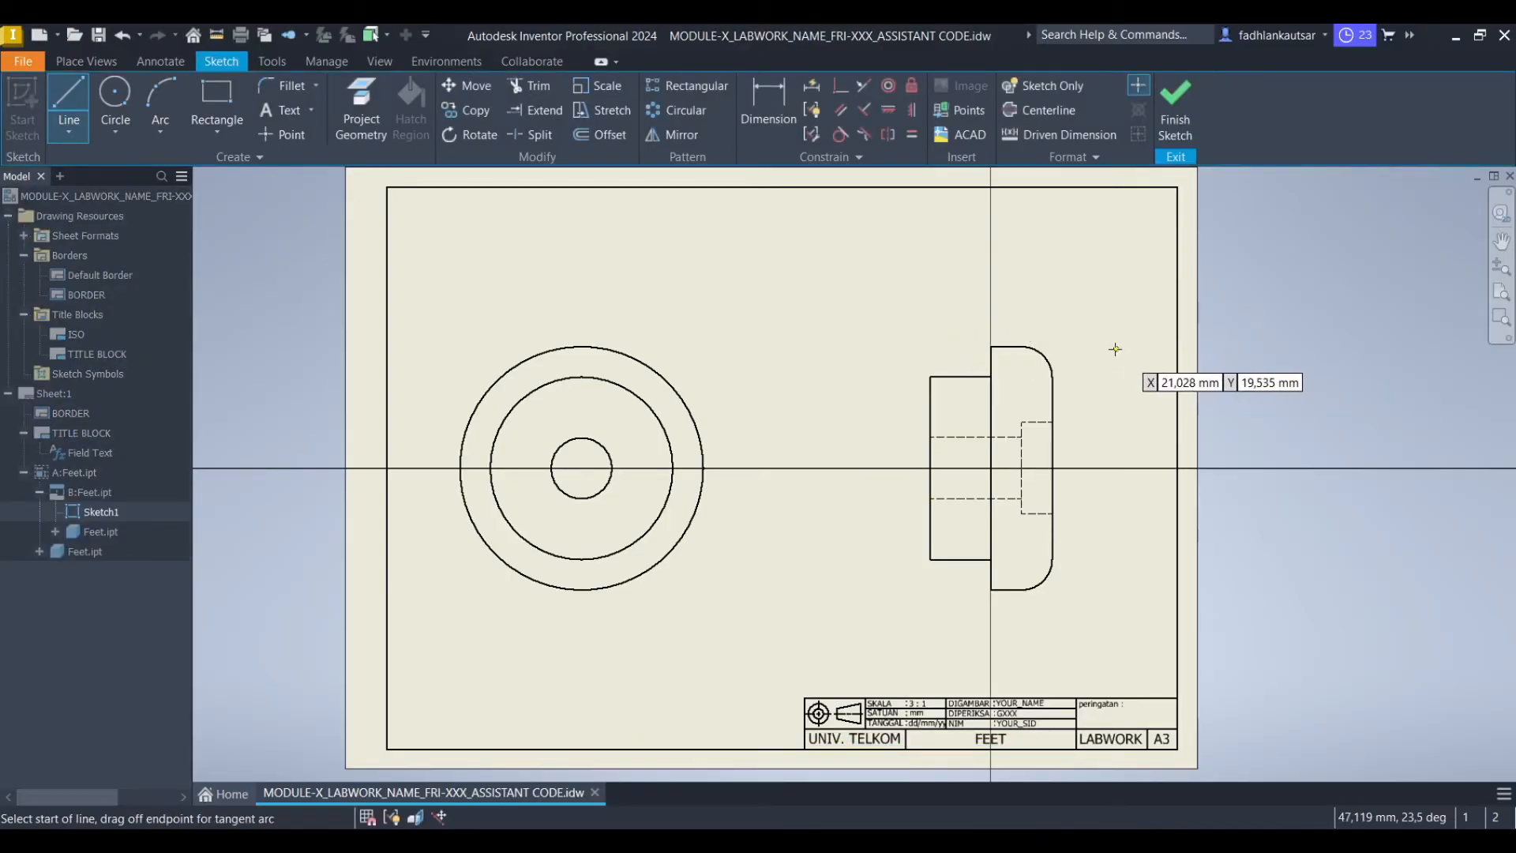
{"action": "middle_click_drag", "start_coordinate": [1086, 345], "coordinate": [1013, 331]}
{"action": "scroll", "coordinate": [1031, 553], "scroll_direction": "up", "scroll_amount": 3}
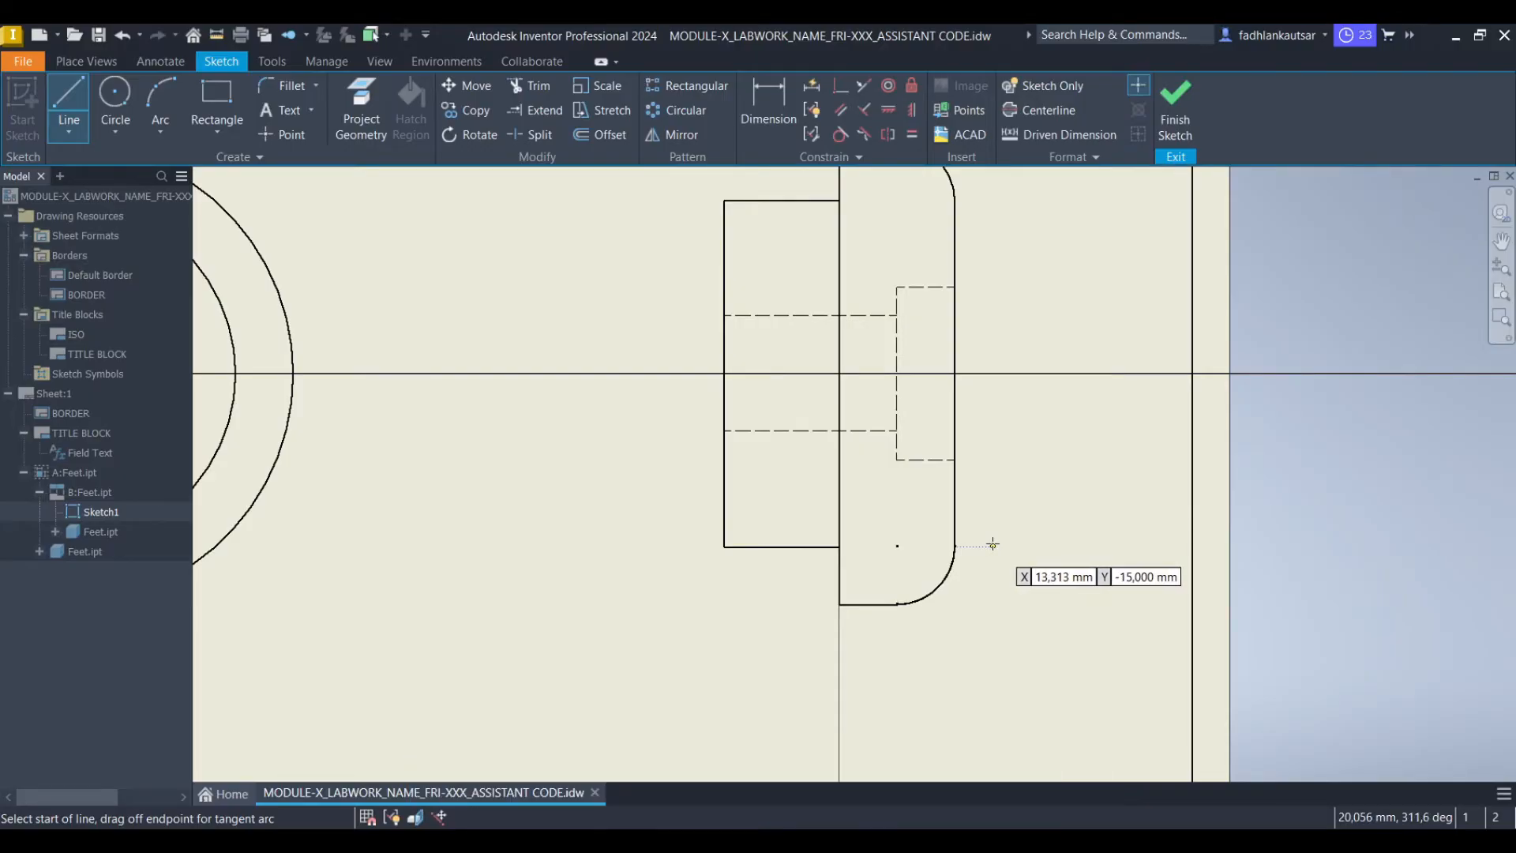
{"action": "left_click", "coordinate": [993, 545]}
{"action": "mouse_move", "coordinate": [1005, 337]}
{"action": "middle_mouse_down"}
{"action": "mouse_move", "coordinate": [981, 392]}
{"action": "mouse_move", "coordinate": [981, 558]}
{"action": "middle_mouse_up"}
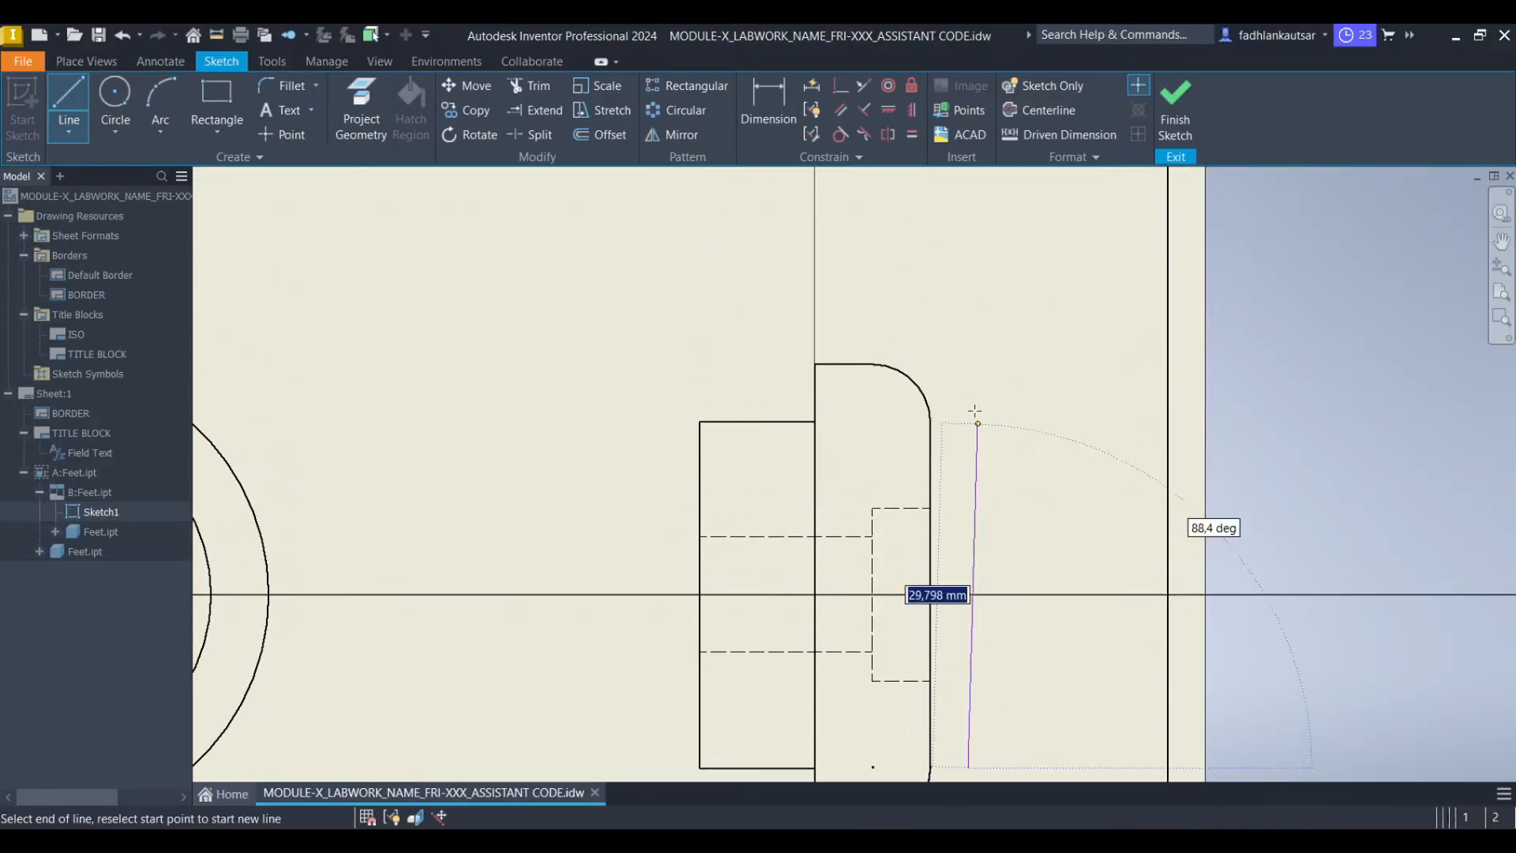
{"action": "left_click", "coordinate": [968, 332]}
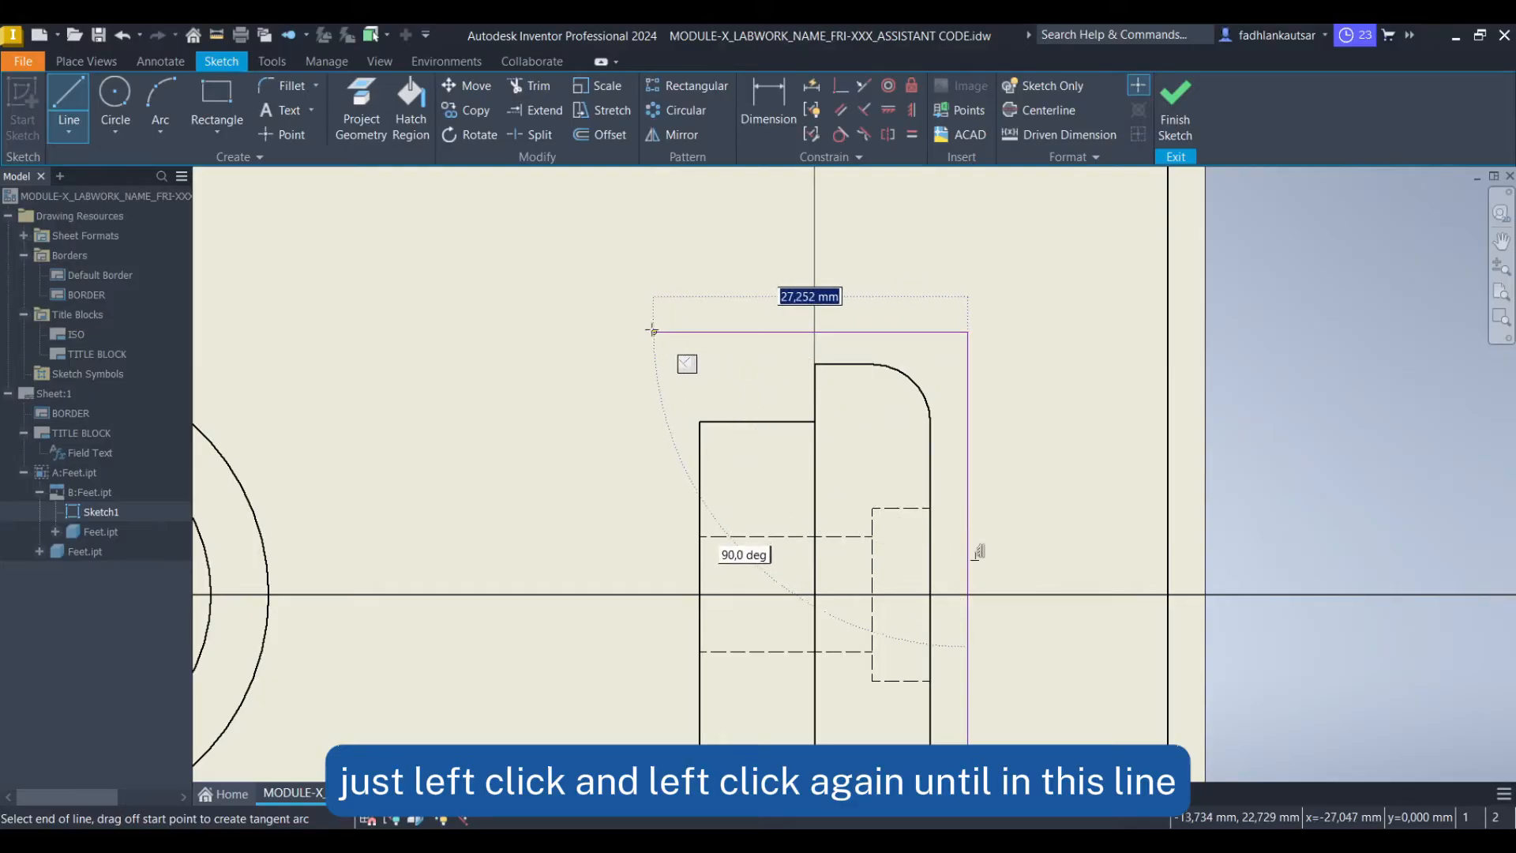
{"action": "left_click", "coordinate": [647, 330]}
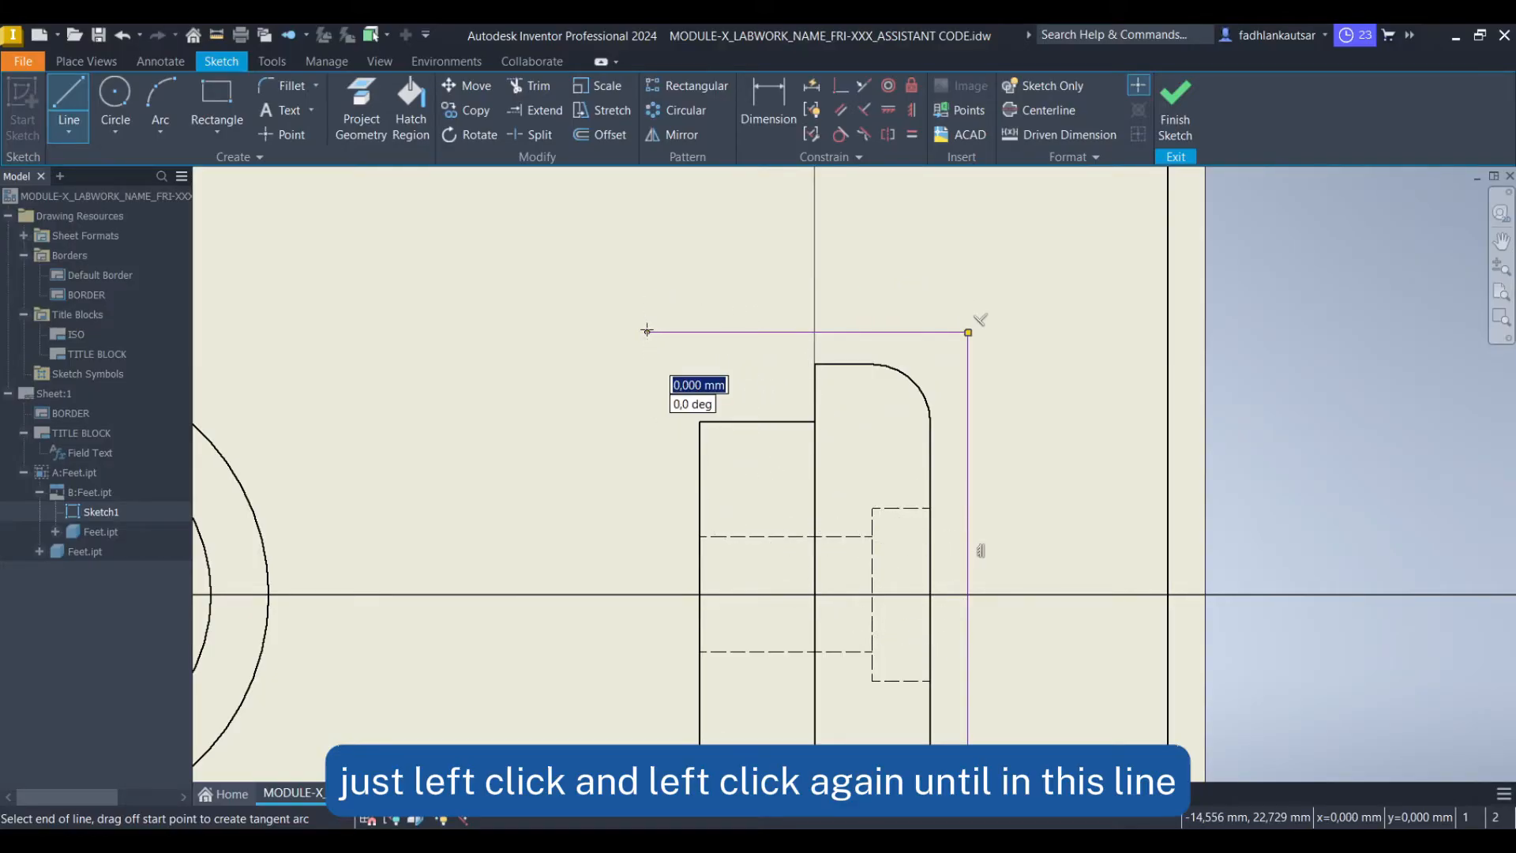
{"action": "middle_click_drag", "start_coordinate": [663, 537], "coordinate": [648, 426]}
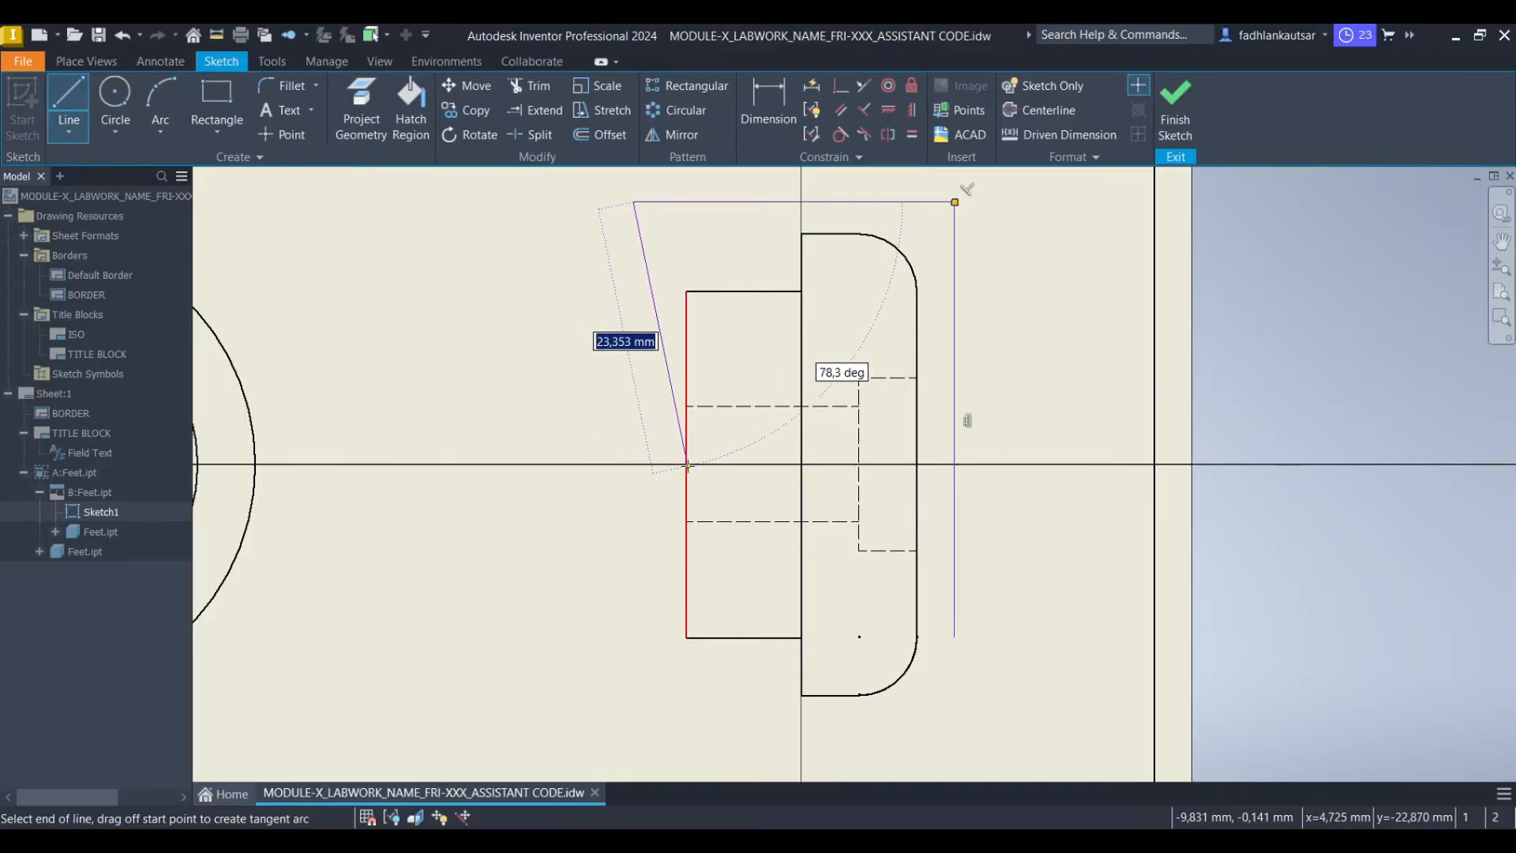
{"action": "left_click", "coordinate": [633, 462]}
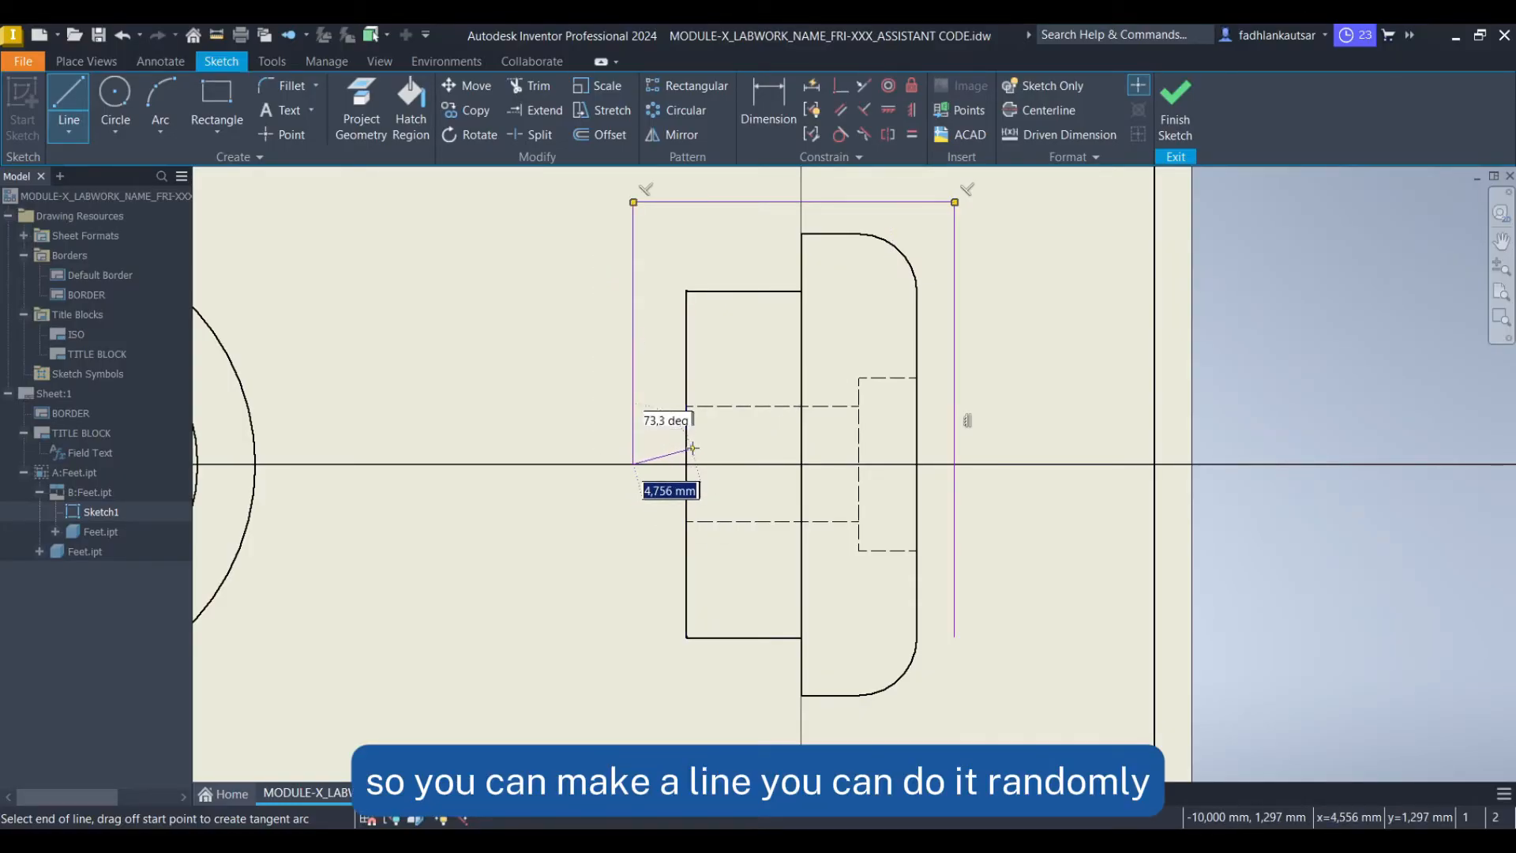
Continue the boundary with an irregular zigzag break line, including a tangent arc, across the view down to its lower right edge
{"action": "scroll", "coordinate": [659, 450], "scroll_direction": "up", "scroll_amount": 5}
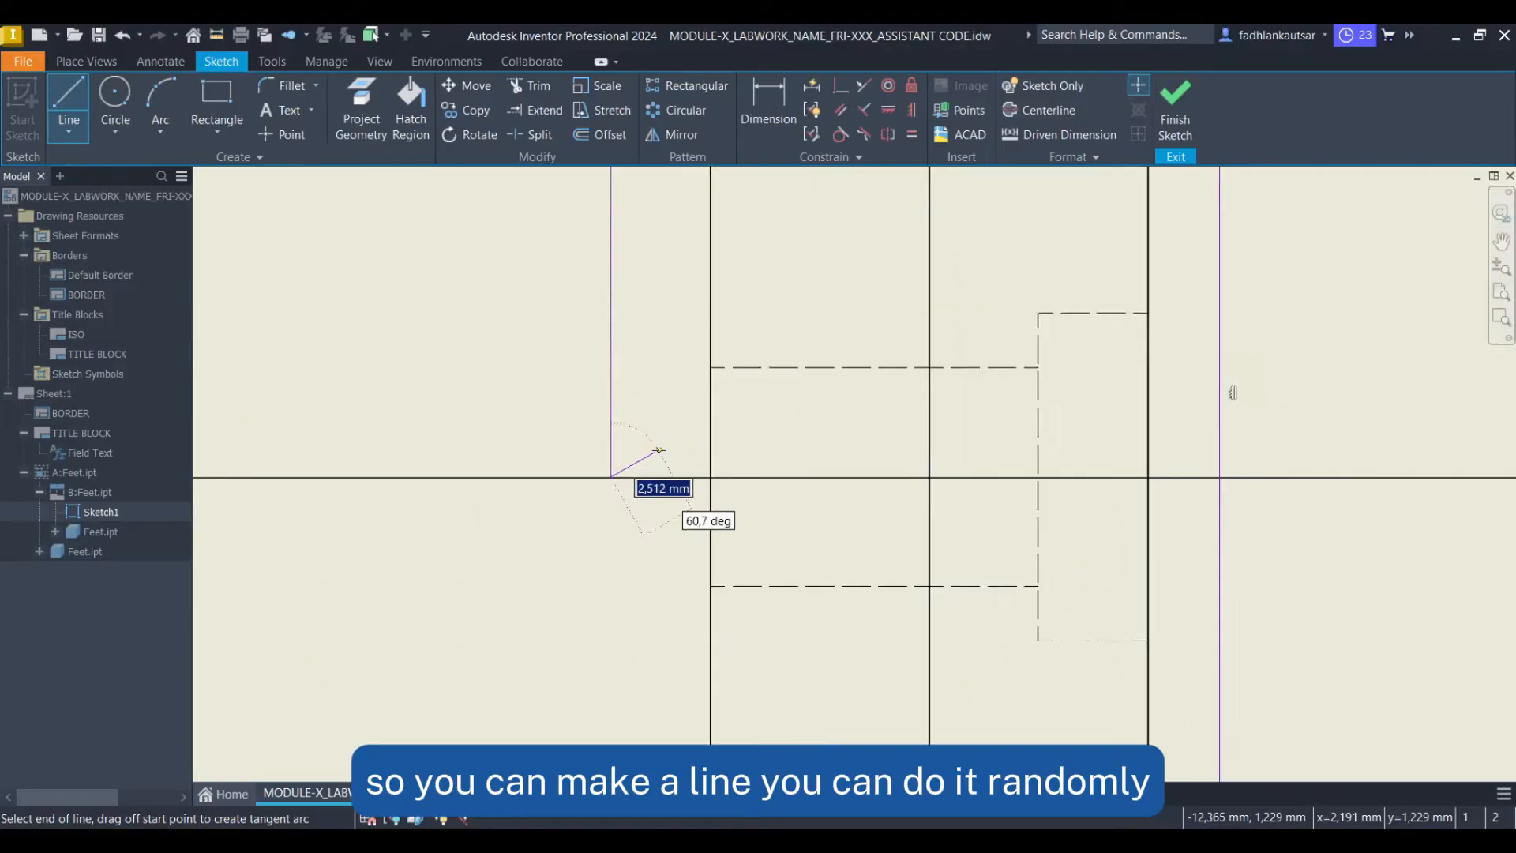
{"action": "left_click", "coordinate": [659, 452]}
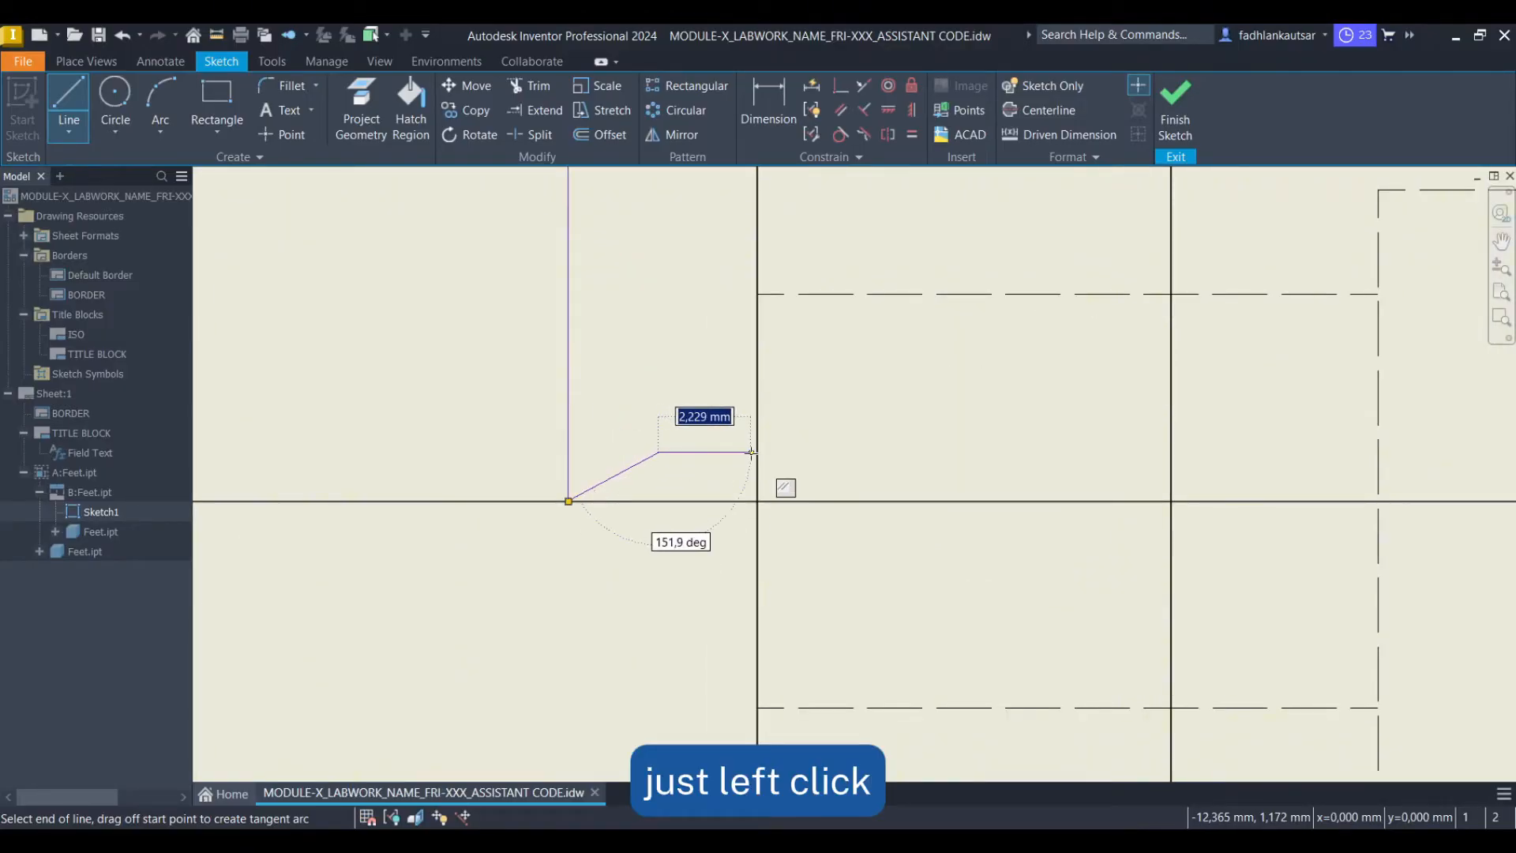
{"action": "left_click", "coordinate": [767, 452]}
{"action": "left_click", "coordinate": [767, 477]}
{"action": "left_click", "coordinate": [807, 477]}
{"action": "left_click", "coordinate": [839, 545]}
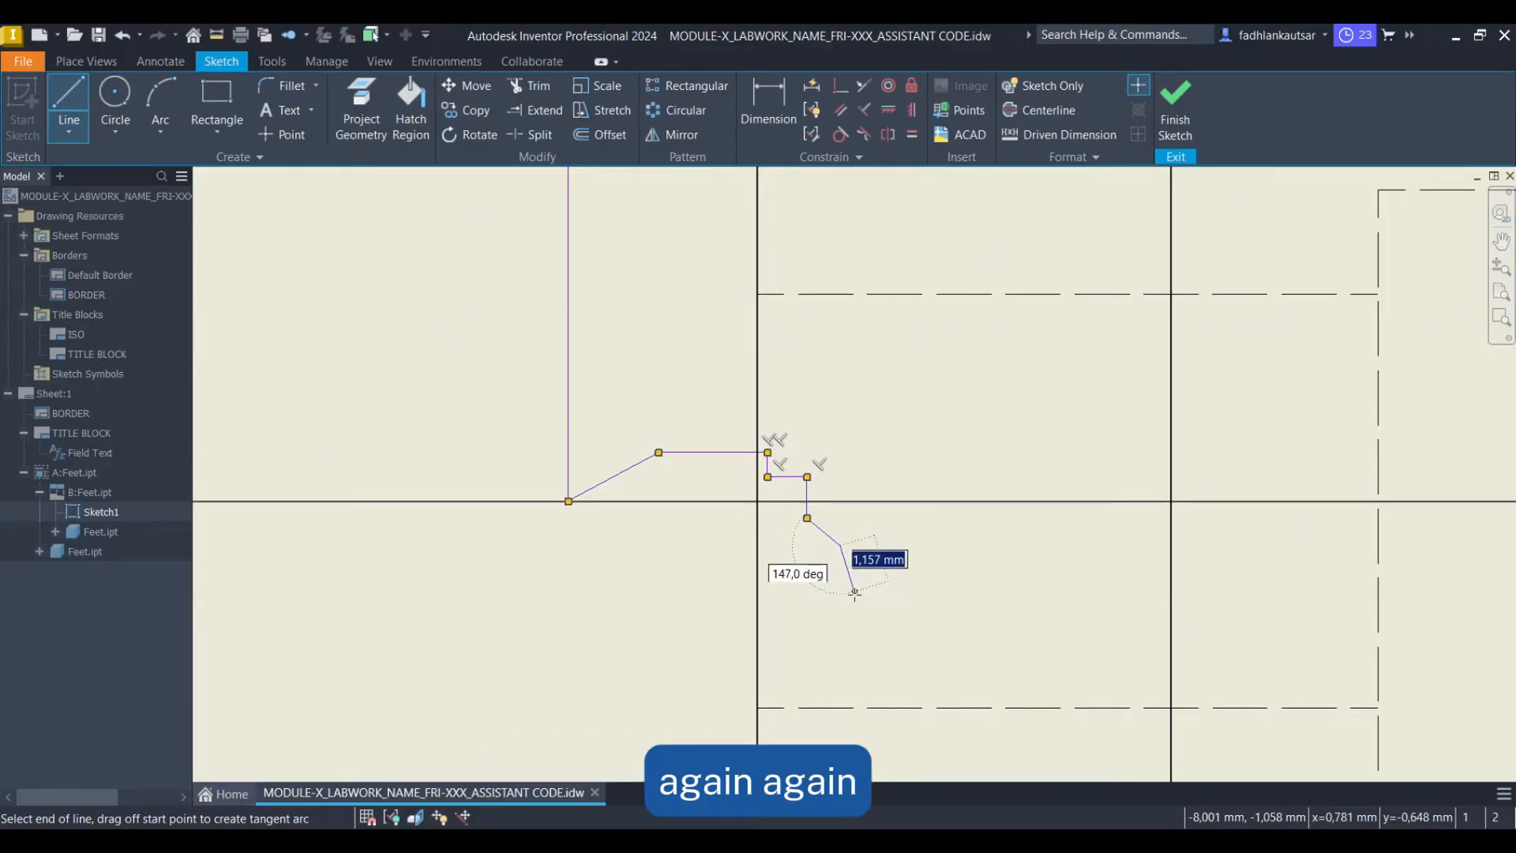
{"action": "scroll", "coordinate": [789, 506], "scroll_direction": "down", "scroll_amount": 4}
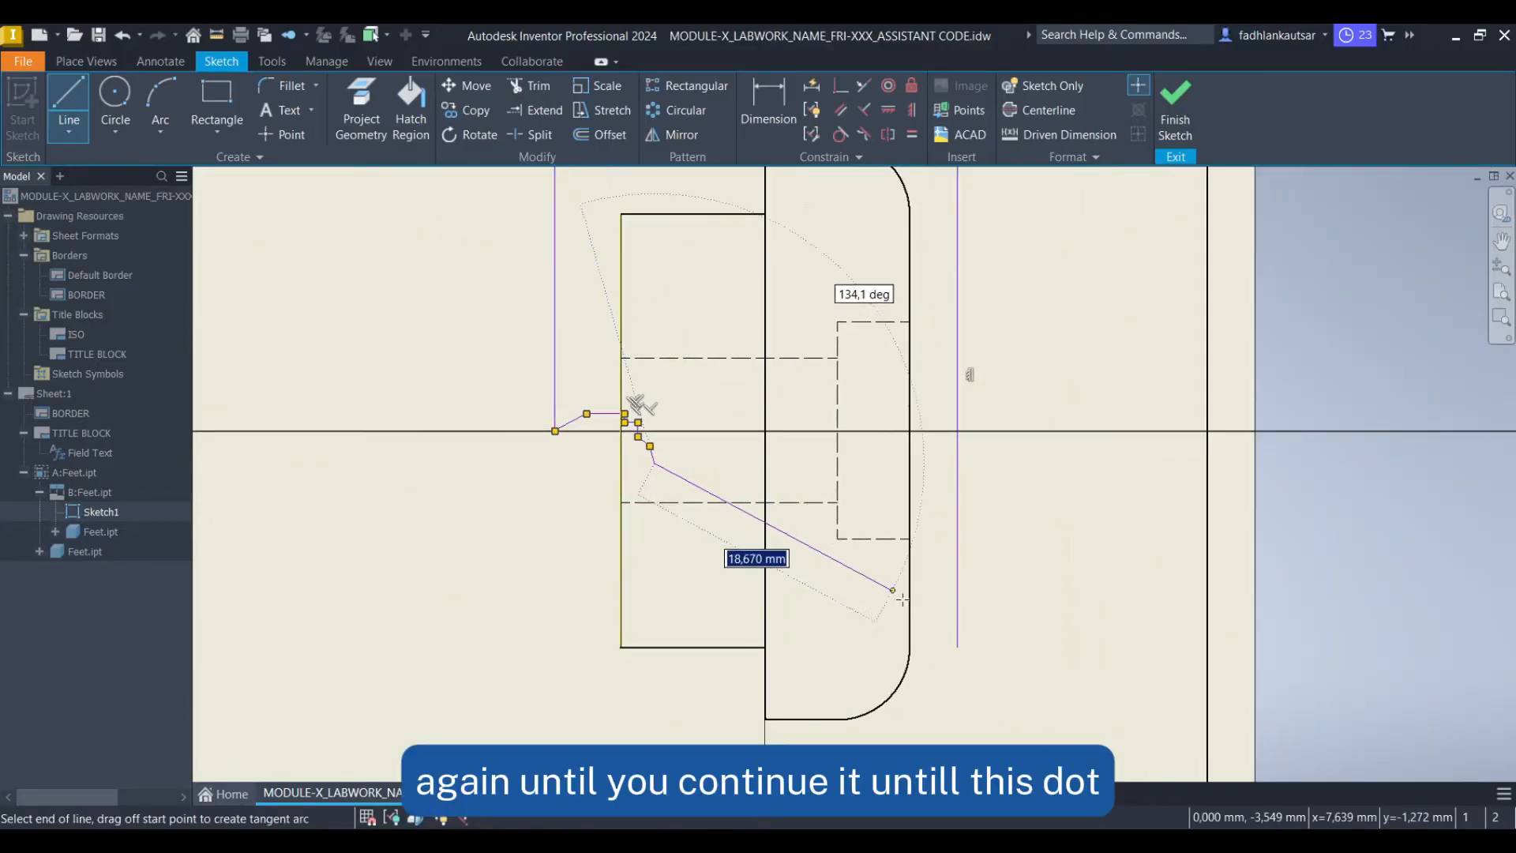
{"action": "scroll", "coordinate": [941, 634], "scroll_direction": "up", "scroll_amount": 3}
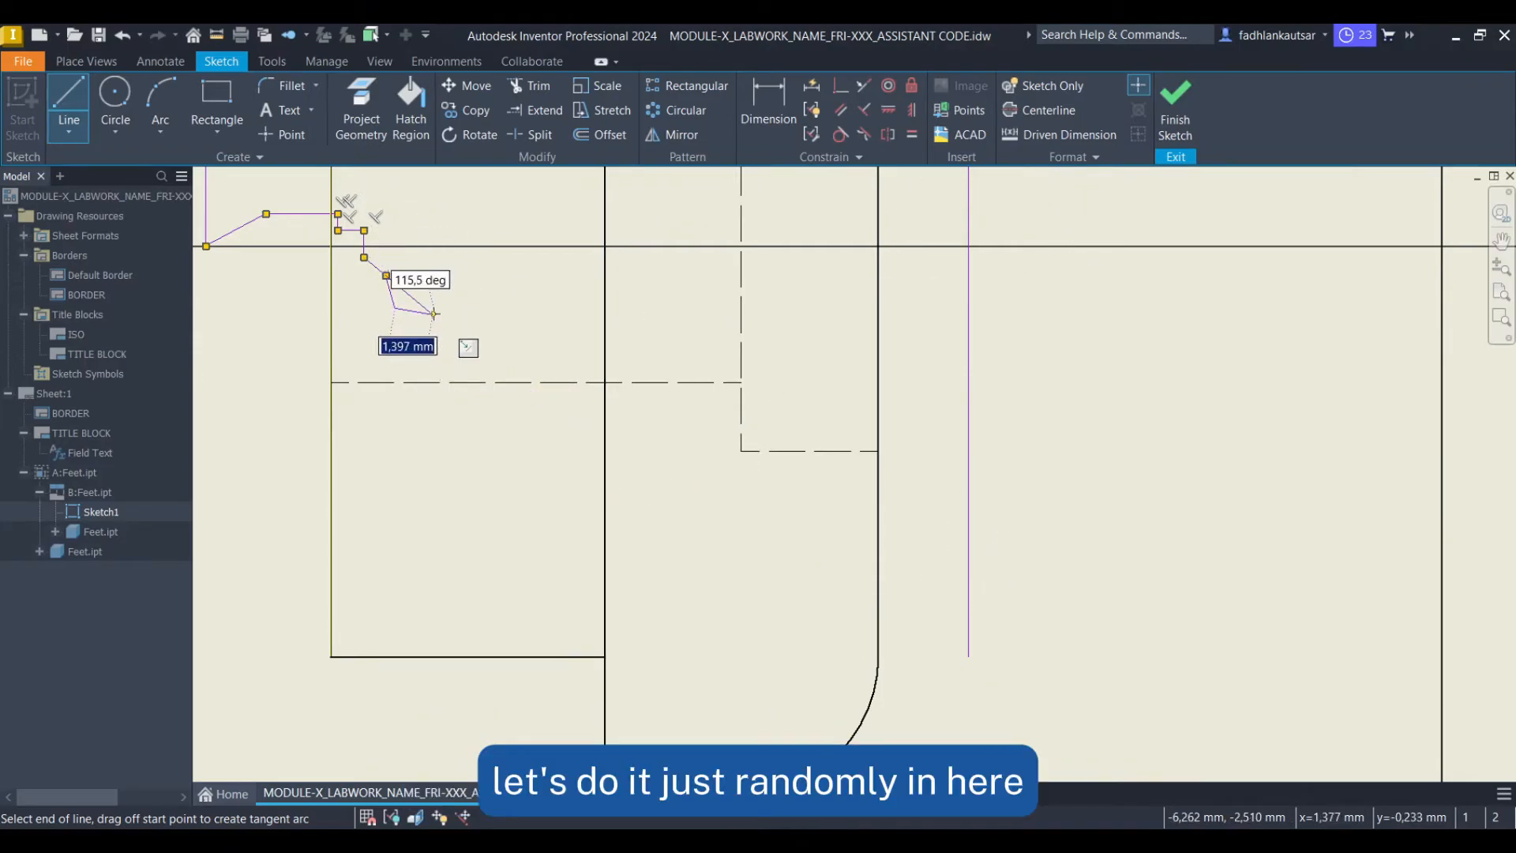
{"action": "left_click", "coordinate": [396, 309]}
{"action": "left_click", "coordinate": [433, 315]}
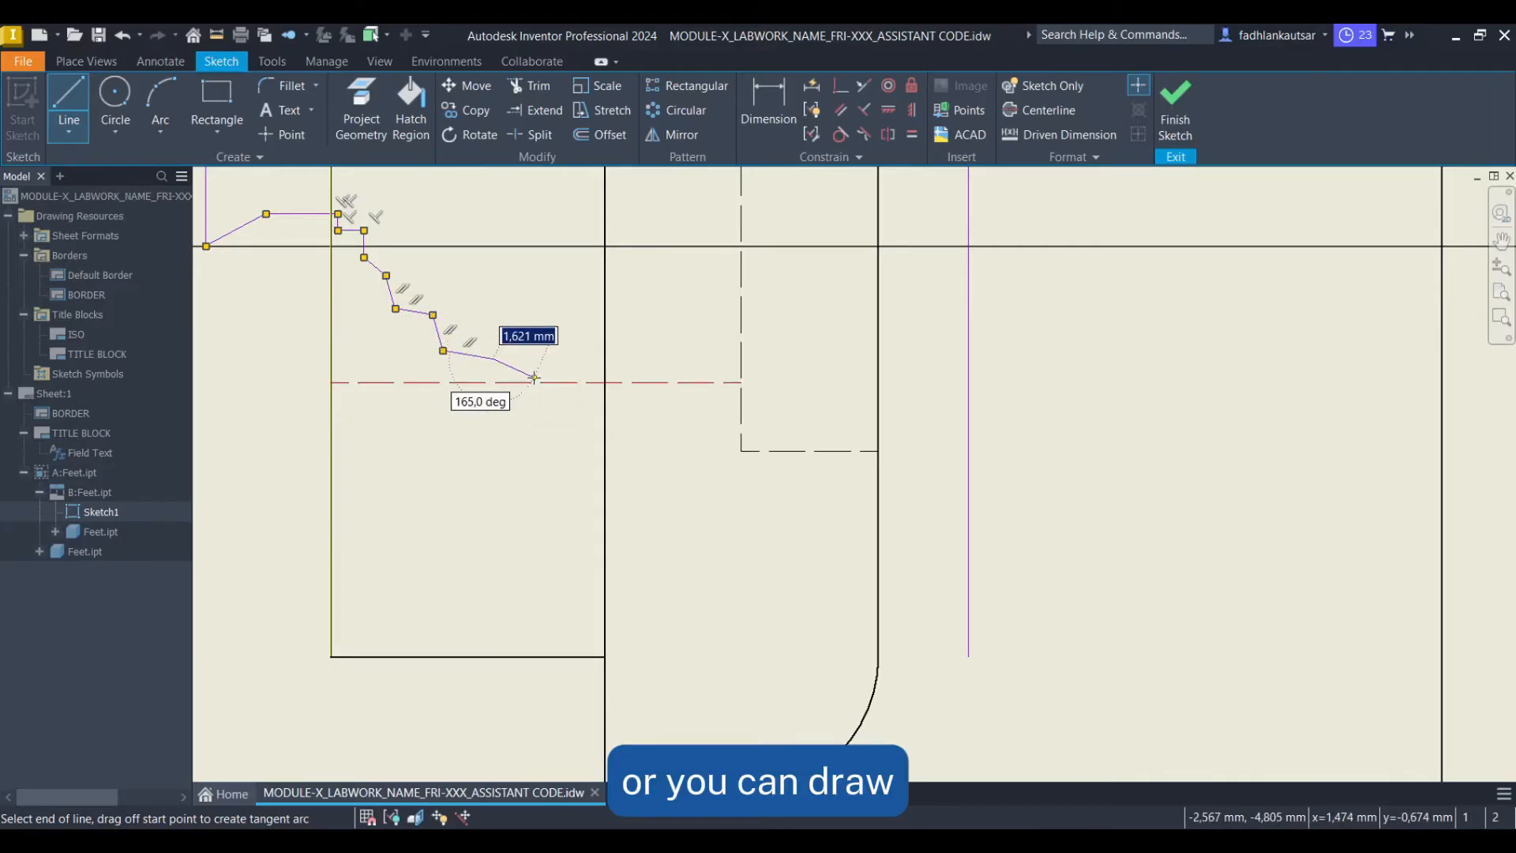
{"action": "left_click", "coordinate": [495, 359]}
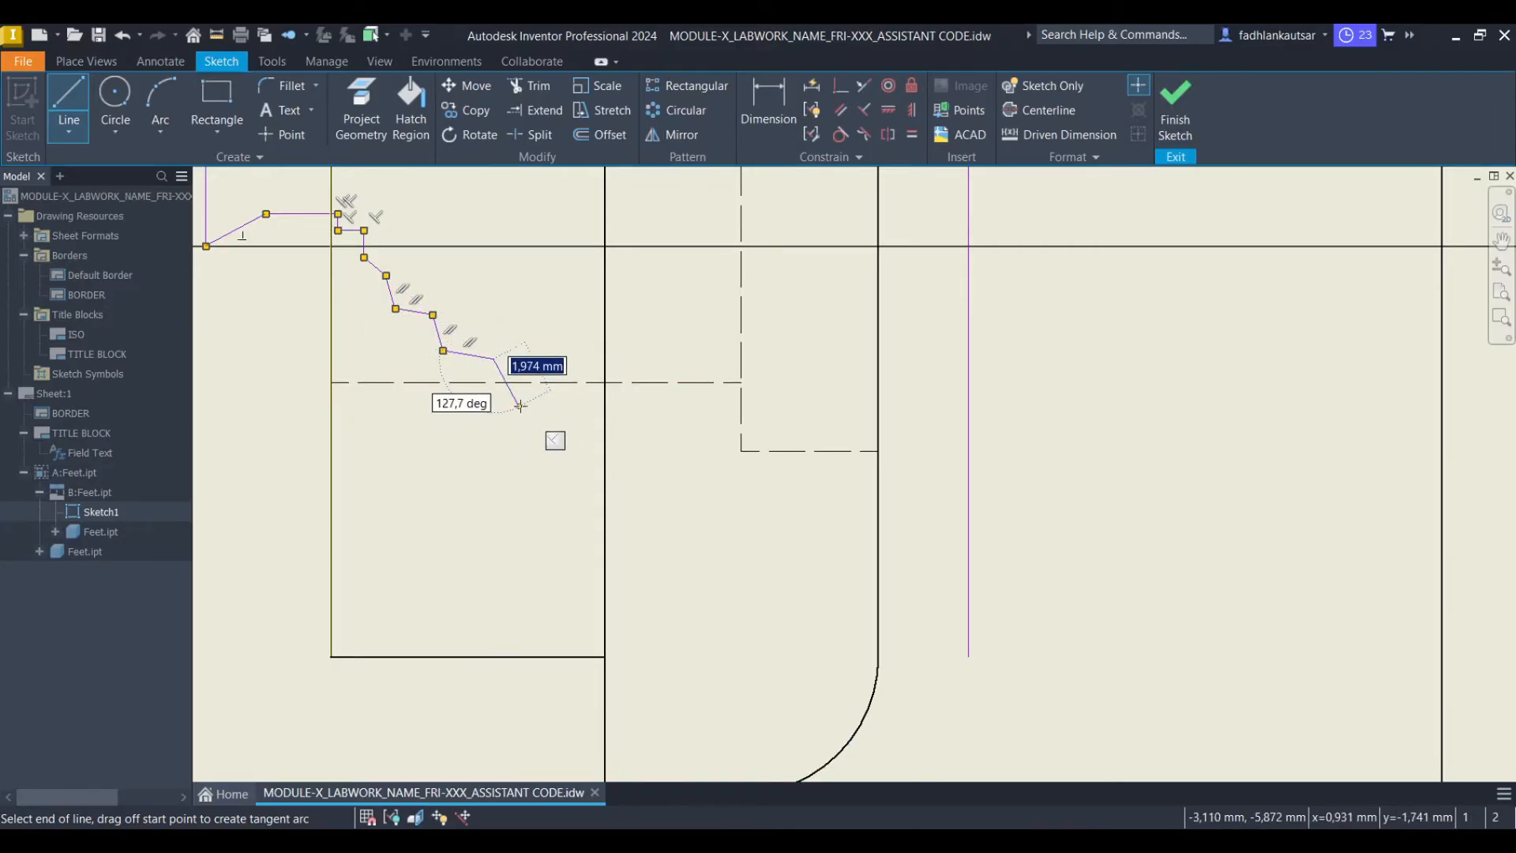
{"action": "left_click", "coordinate": [519, 405]}
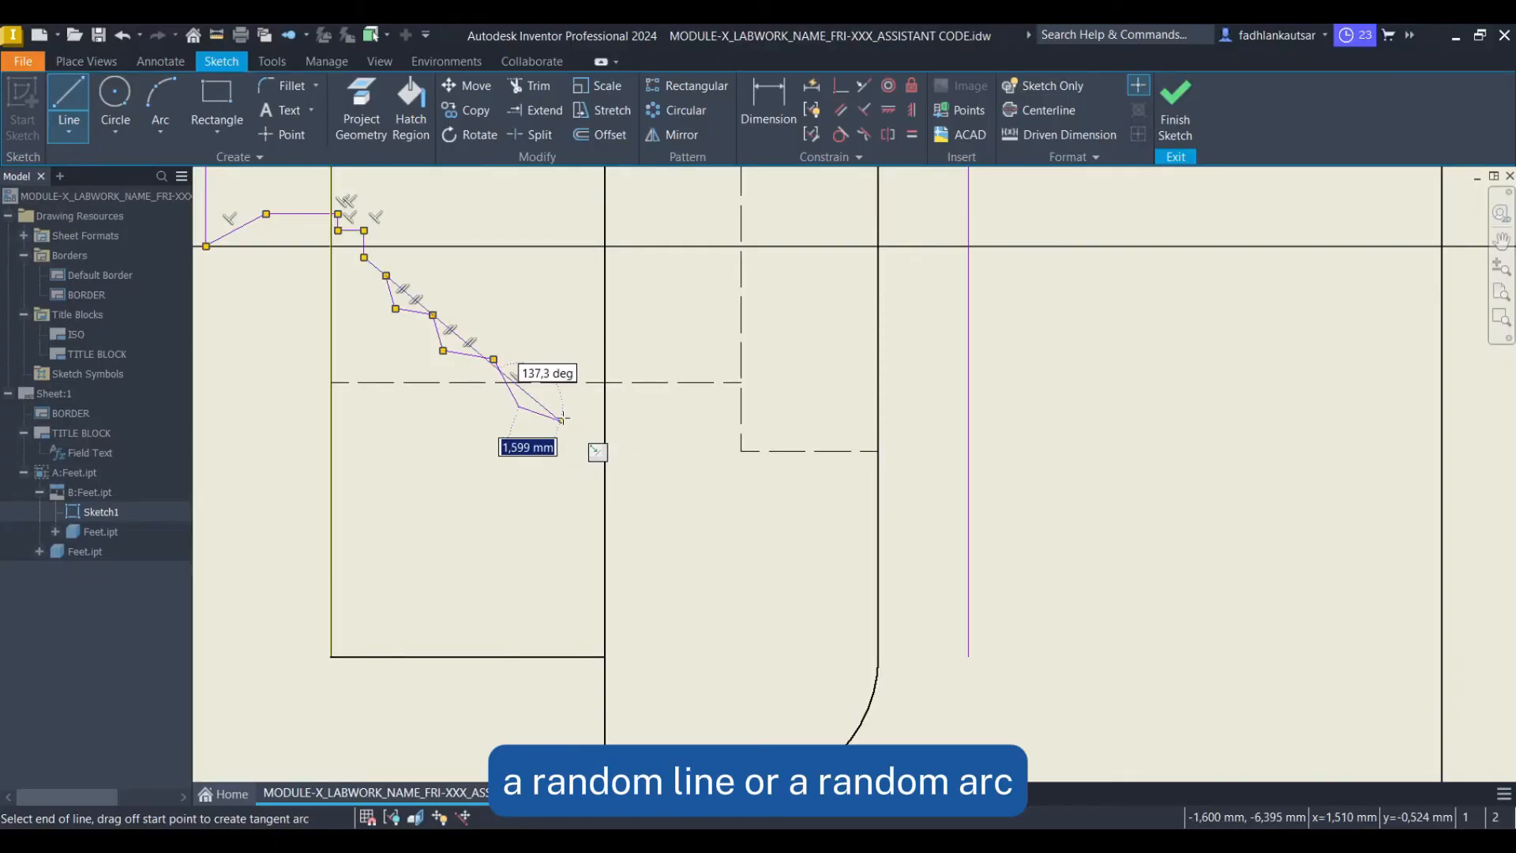
{"action": "left_click_drag", "start_coordinate": [519, 406], "coordinate": [631, 477]}
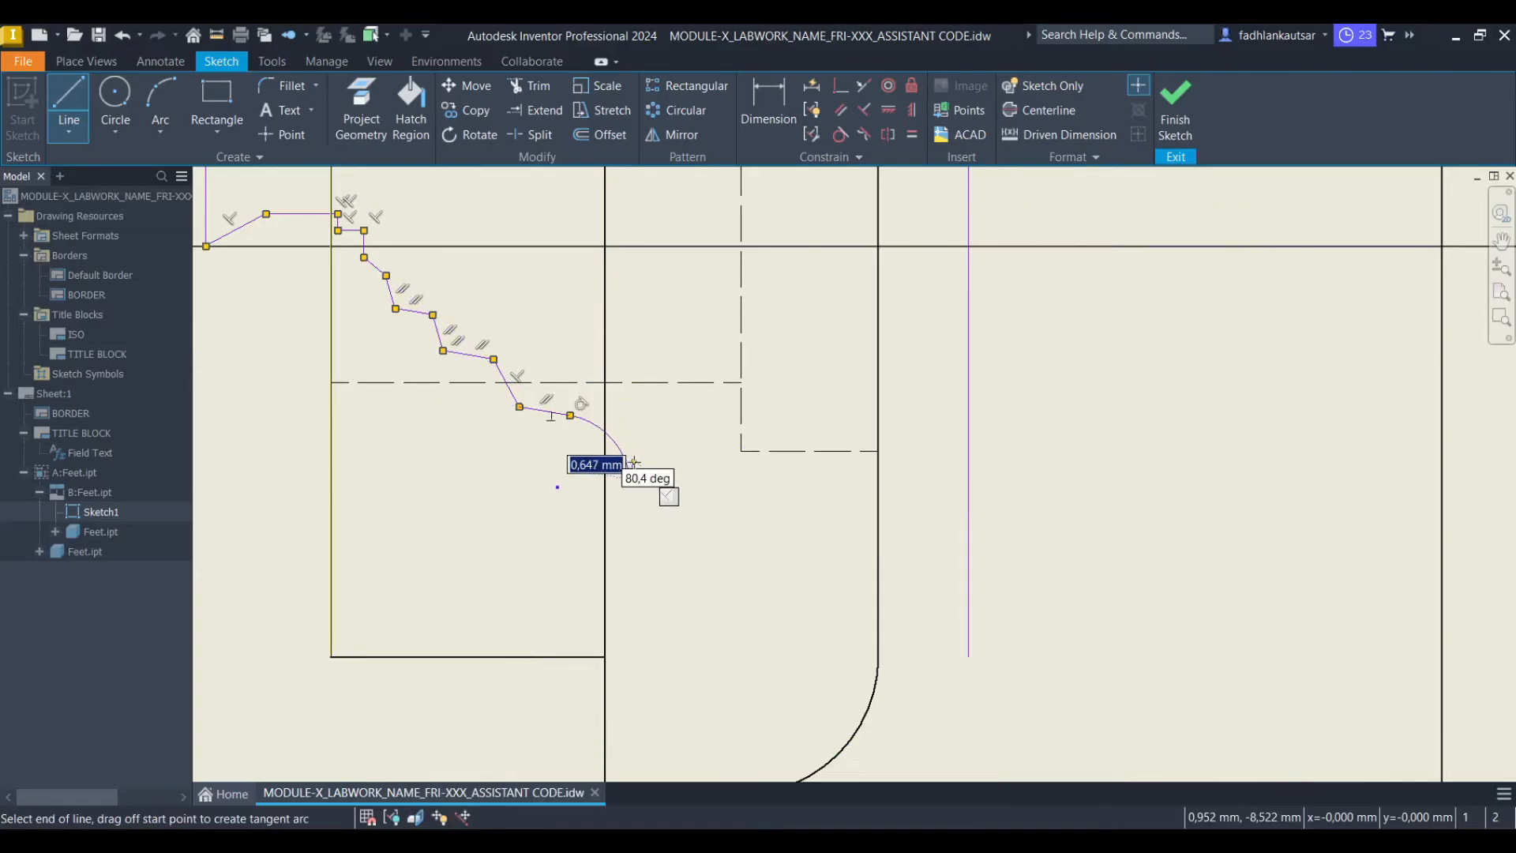
{"action": "left_click", "coordinate": [709, 515]}
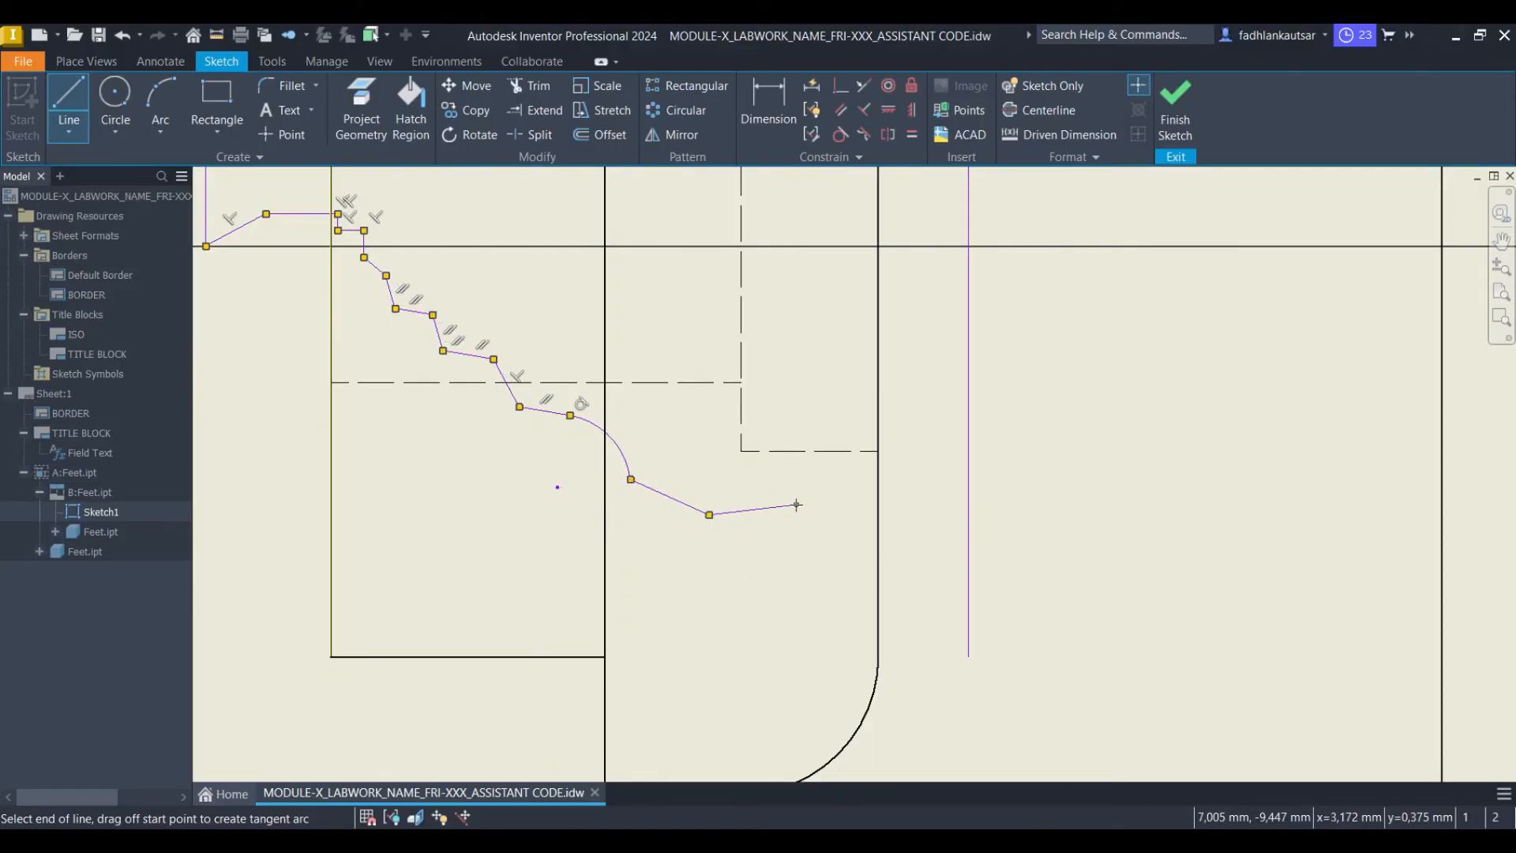
{"action": "left_click", "coordinate": [833, 574]}
{"action": "left_click", "coordinate": [840, 626]}
{"action": "left_click", "coordinate": [878, 657]}
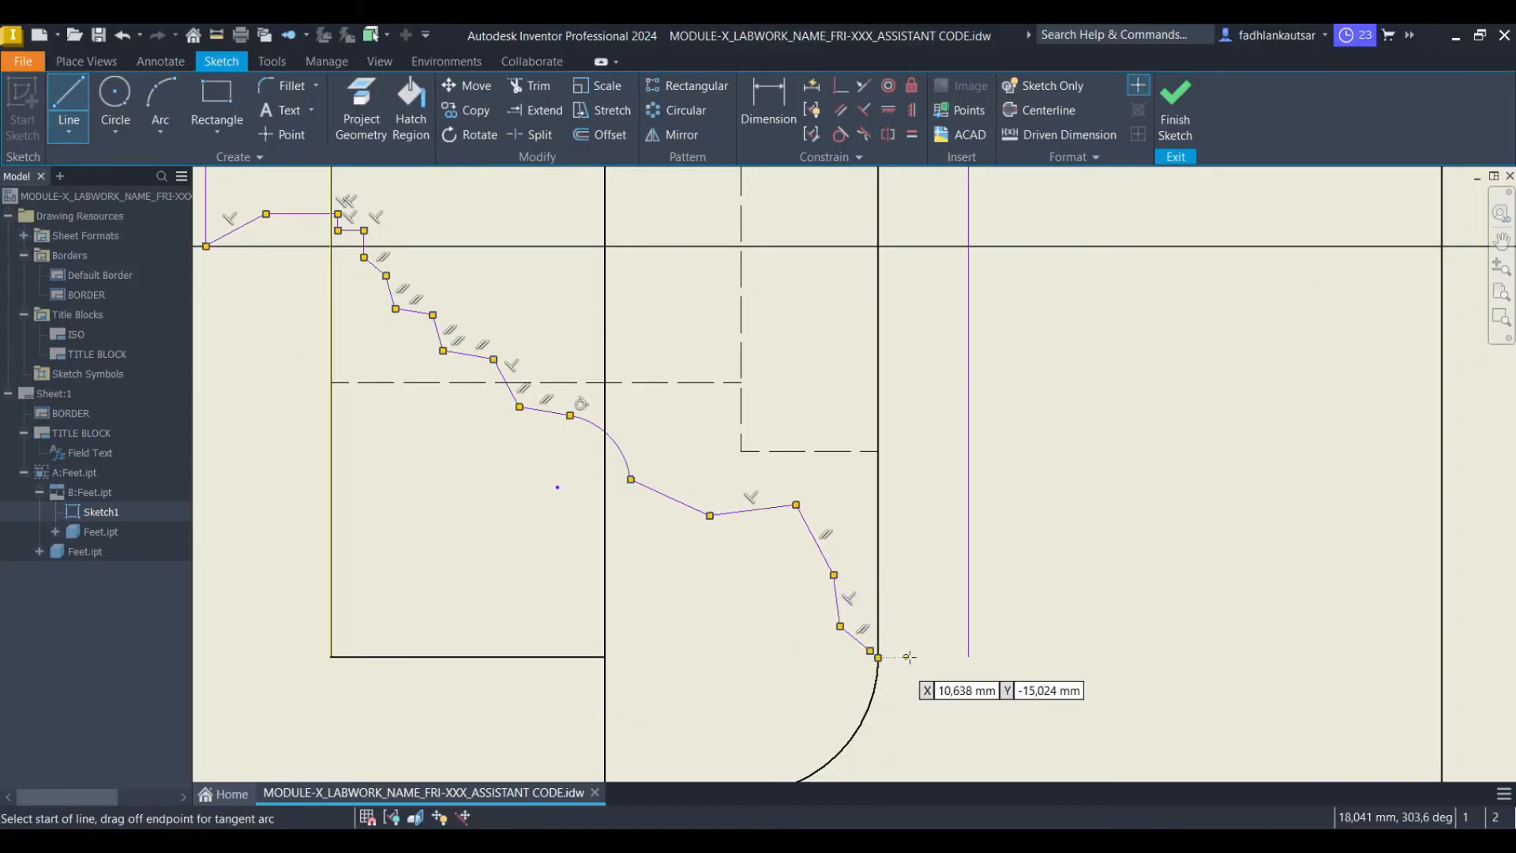
Close the profile with short lines joining the break line to the right boundary line, then end the Line command
{"action": "scroll", "coordinate": [910, 657], "scroll_direction": "up", "scroll_amount": 3}
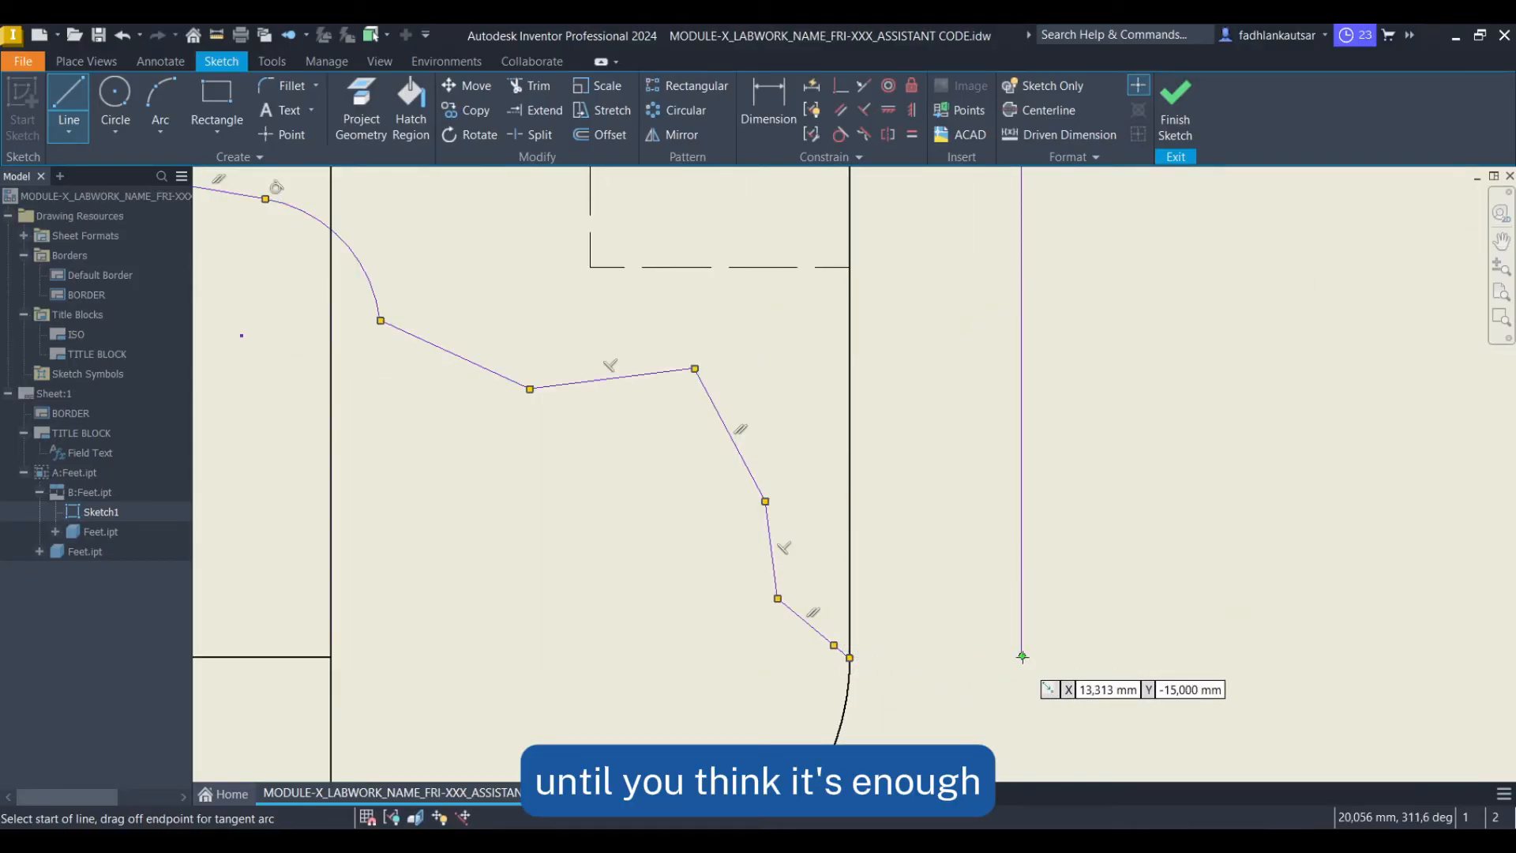
{"action": "left_click", "coordinate": [909, 656]}
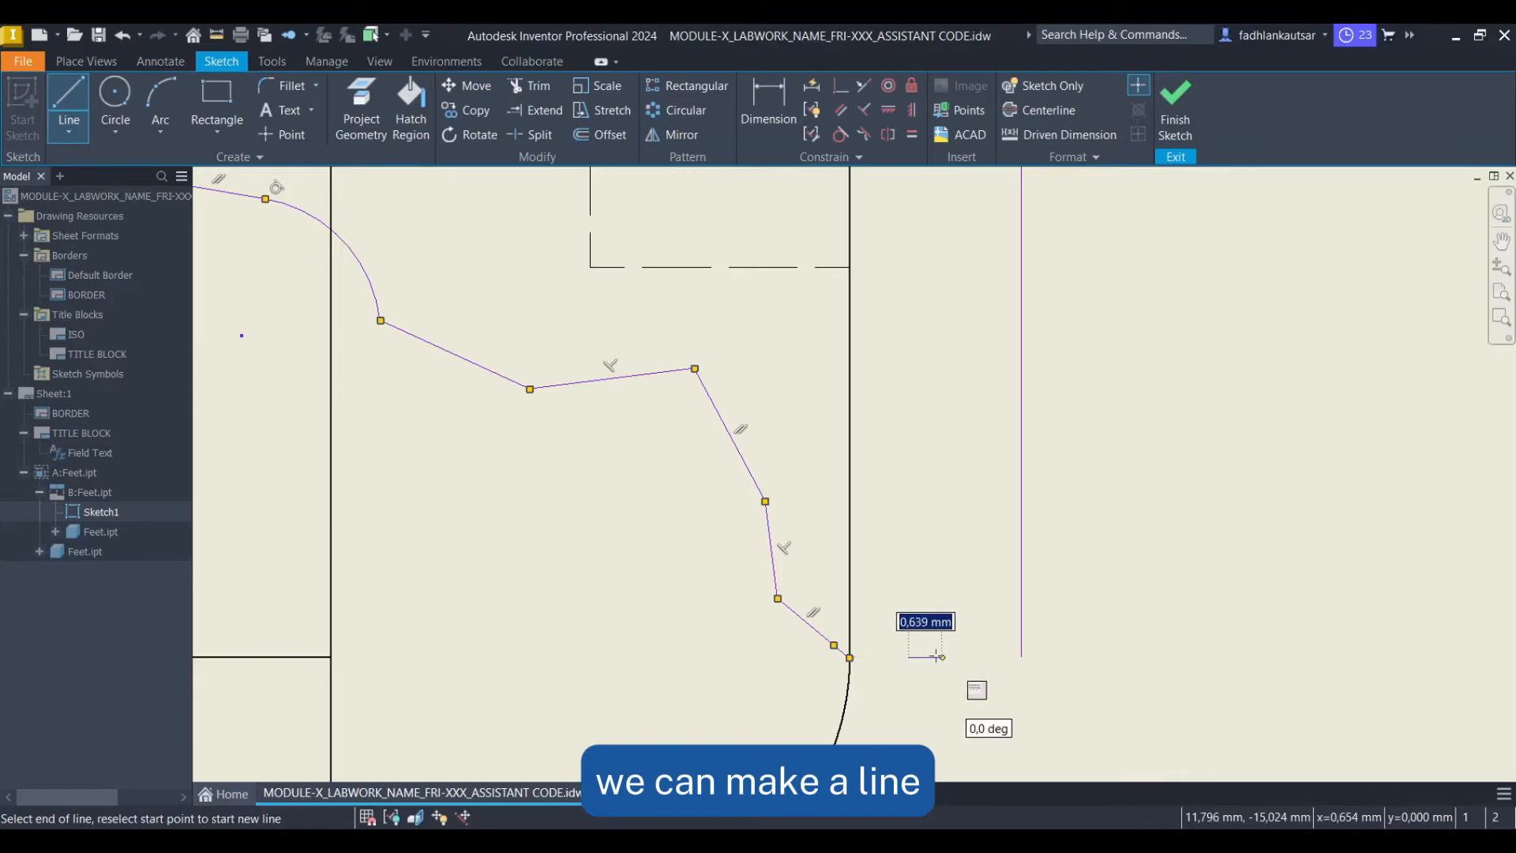
{"action": "left_click", "coordinate": [850, 657]}
{"action": "left_click", "coordinate": [909, 657]}
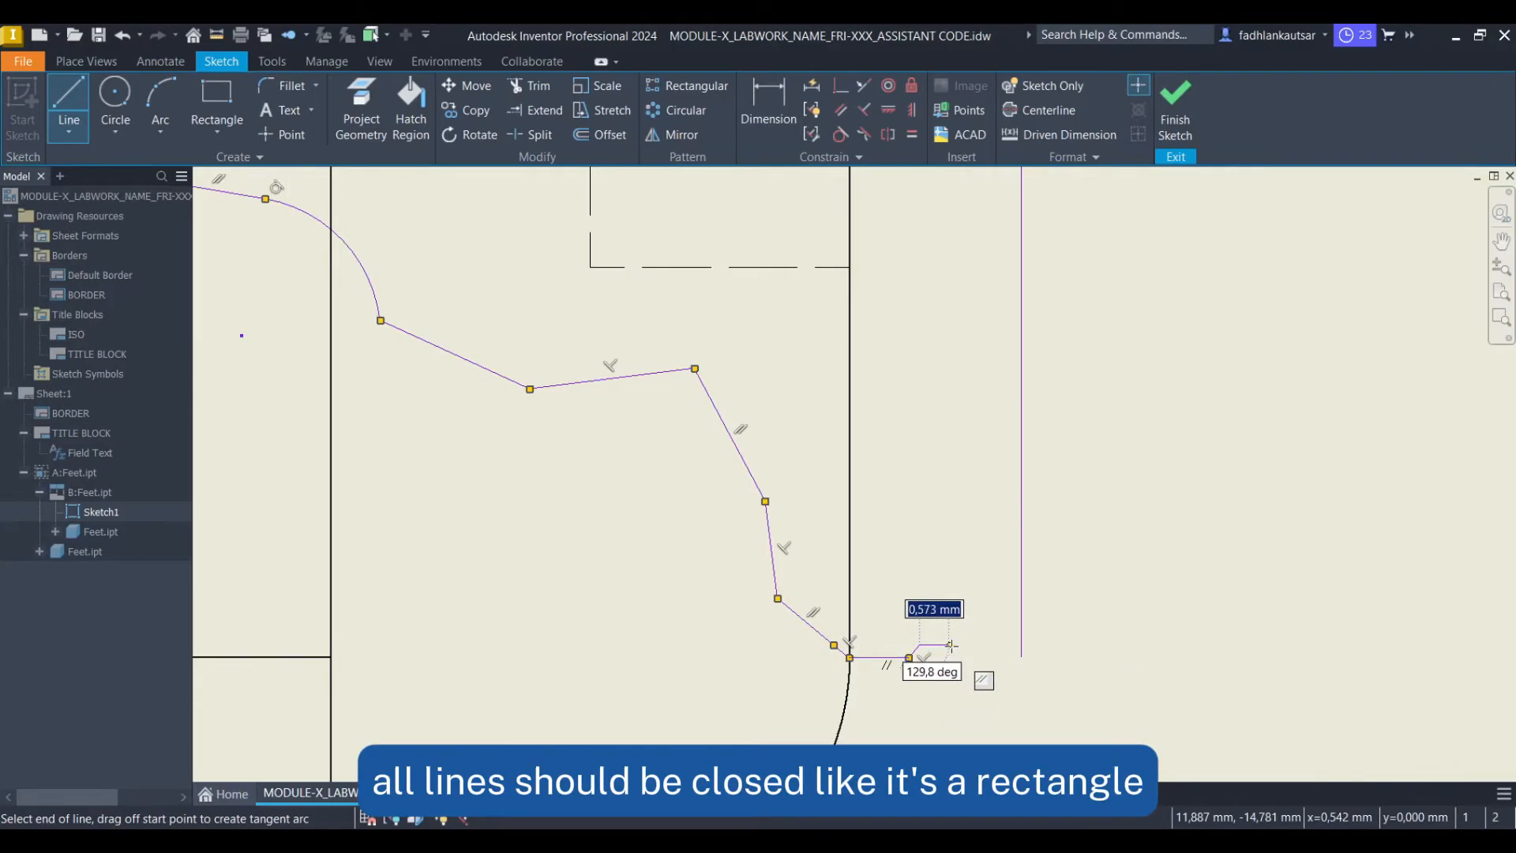
{"action": "left_click", "coordinate": [996, 656]}
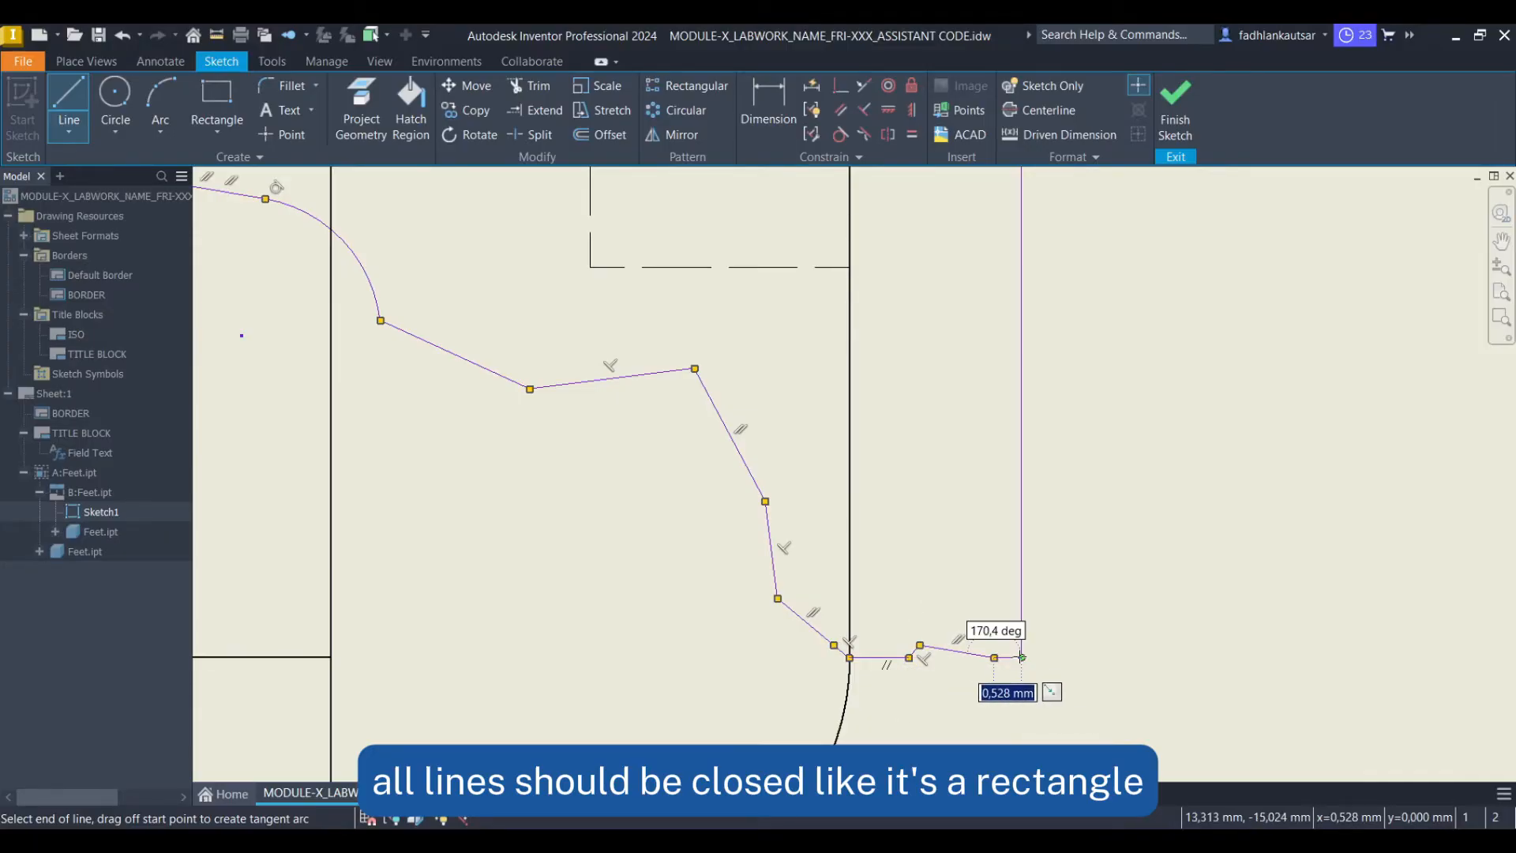
{"action": "scroll", "coordinate": [1021, 657], "scroll_direction": "down", "scroll_amount": 3}
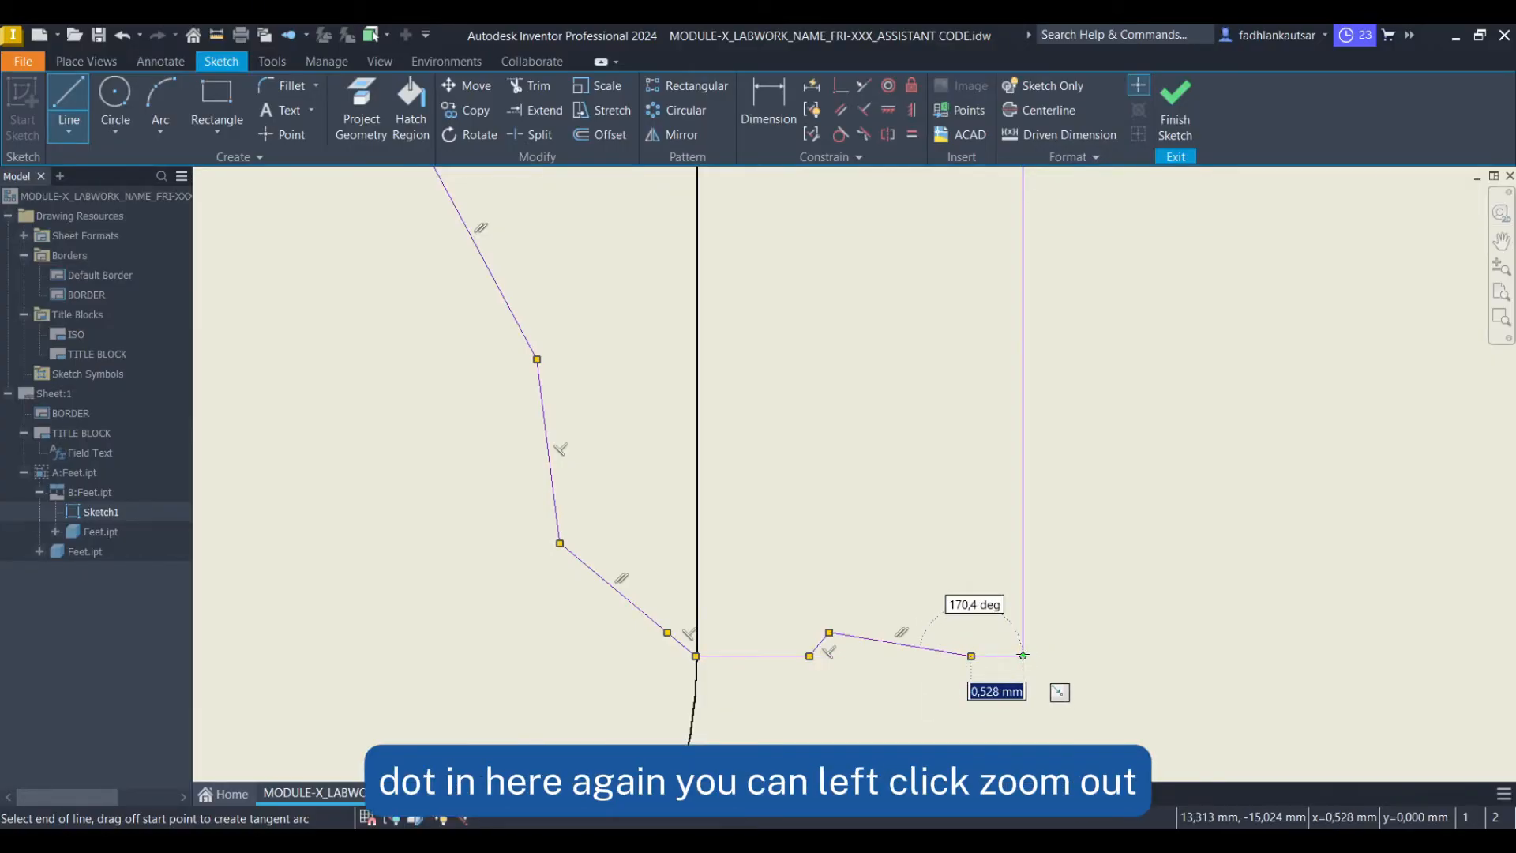
{"action": "double_click", "coordinate": [1022, 655]}
{"action": "scroll", "coordinate": [730, 679], "scroll_direction": "up", "scroll_amount": 7}
{"action": "left_click", "coordinate": [671, 579]}
{"action": "right_click", "coordinate": [556, 353]}
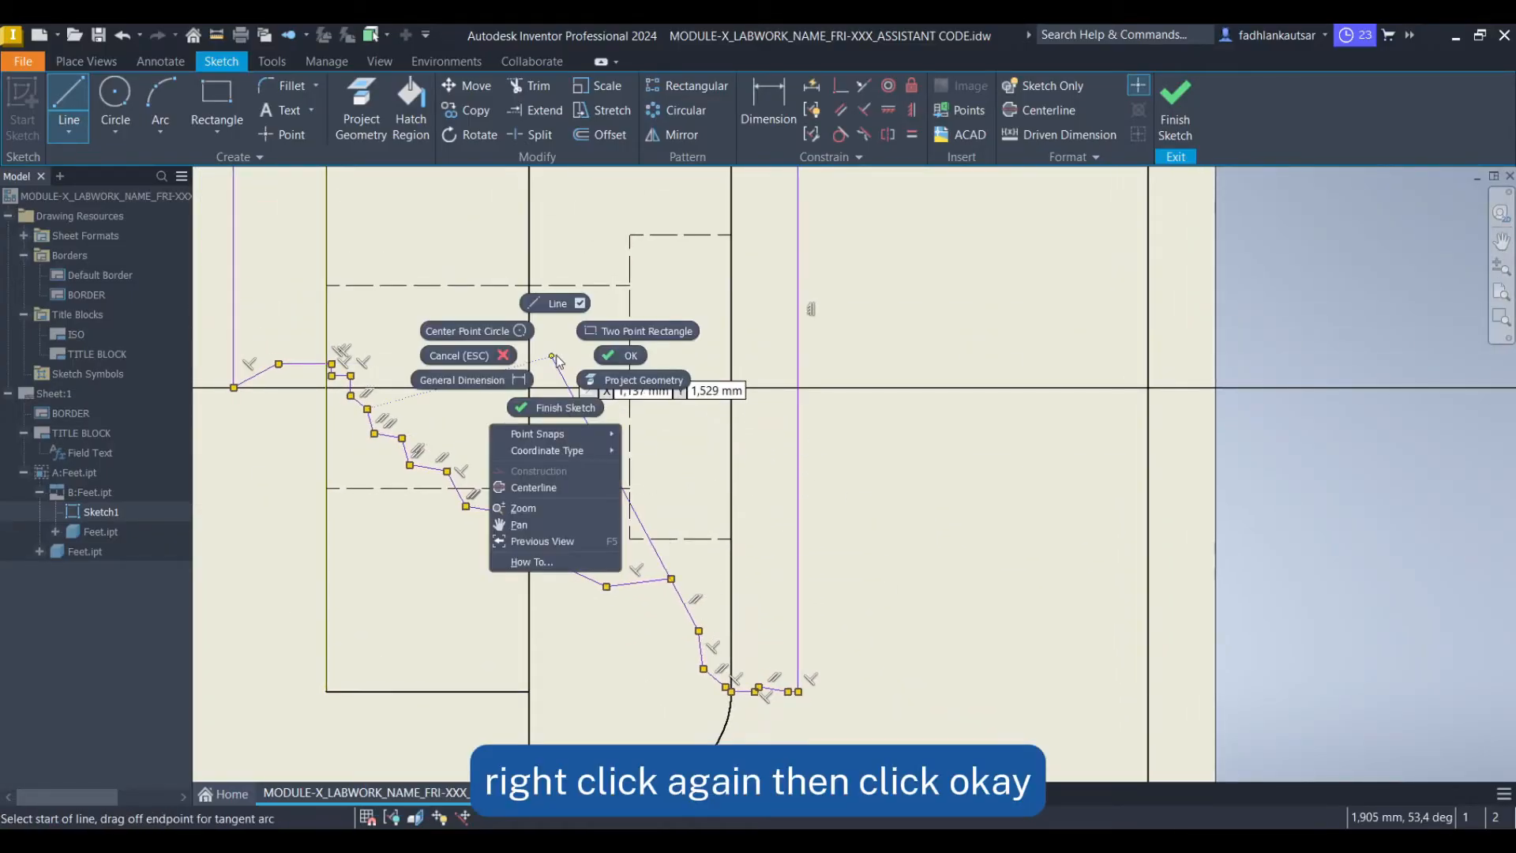
{"action": "left_click", "coordinate": [618, 356]}
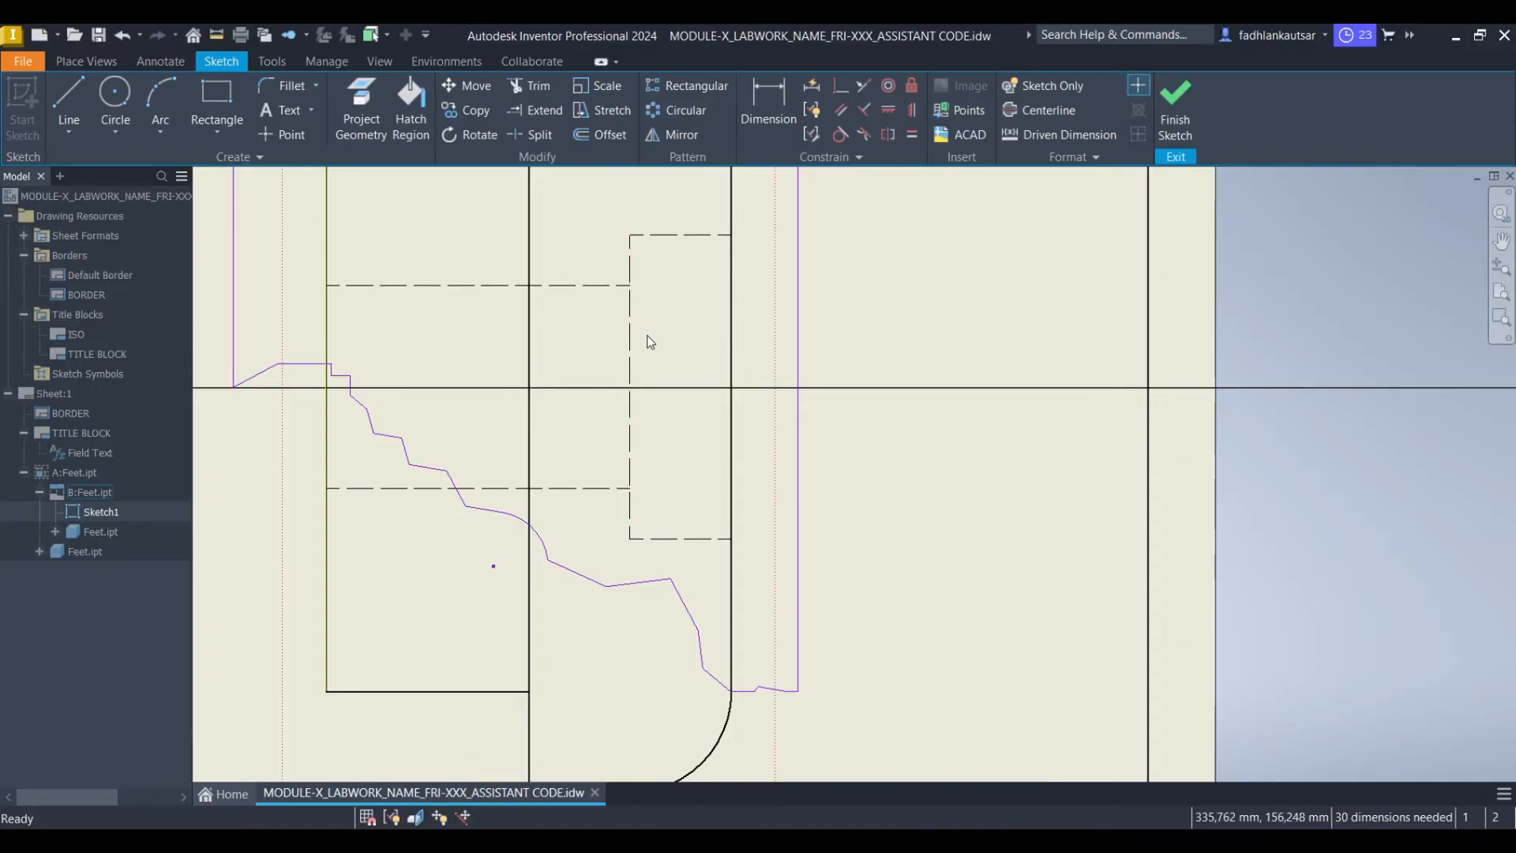
Finish the sketch
{"action": "scroll", "coordinate": [694, 331], "scroll_direction": "up", "scroll_amount": 3}
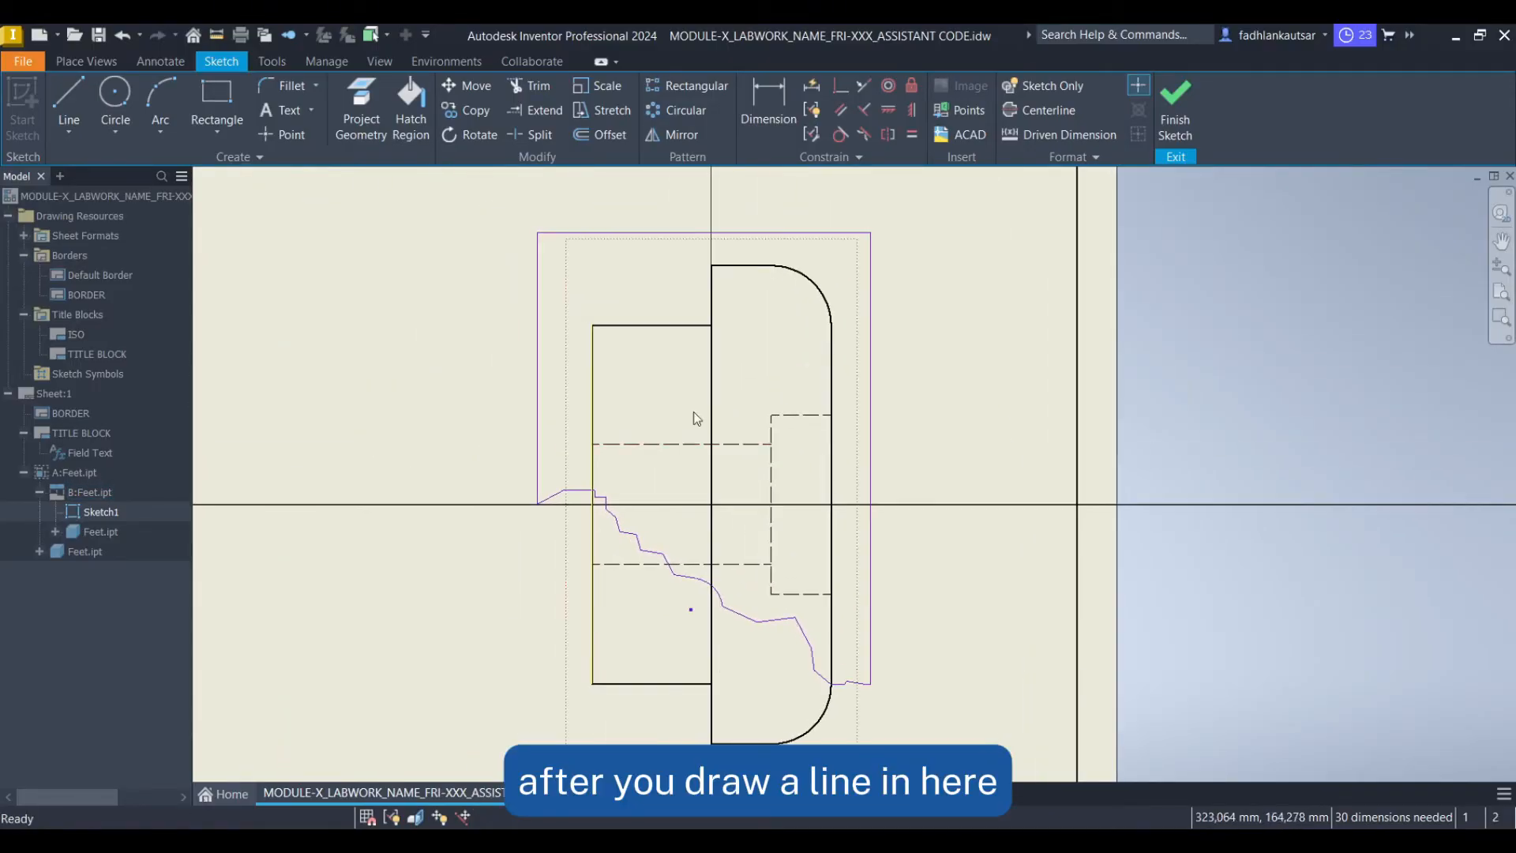
{"action": "left_click", "coordinate": [87, 62]}
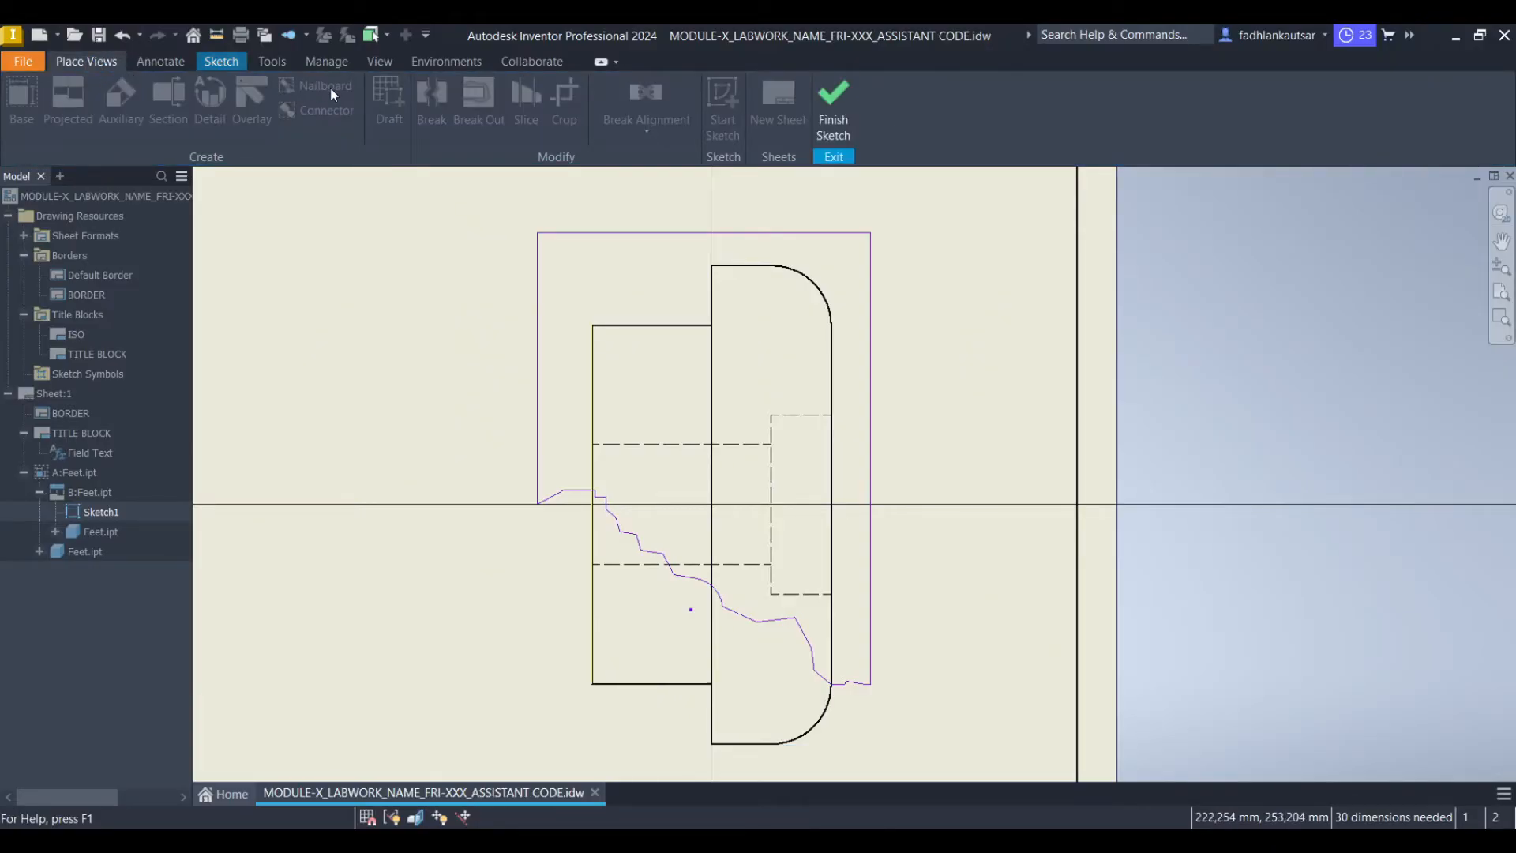
{"action": "left_click", "coordinate": [834, 98]}
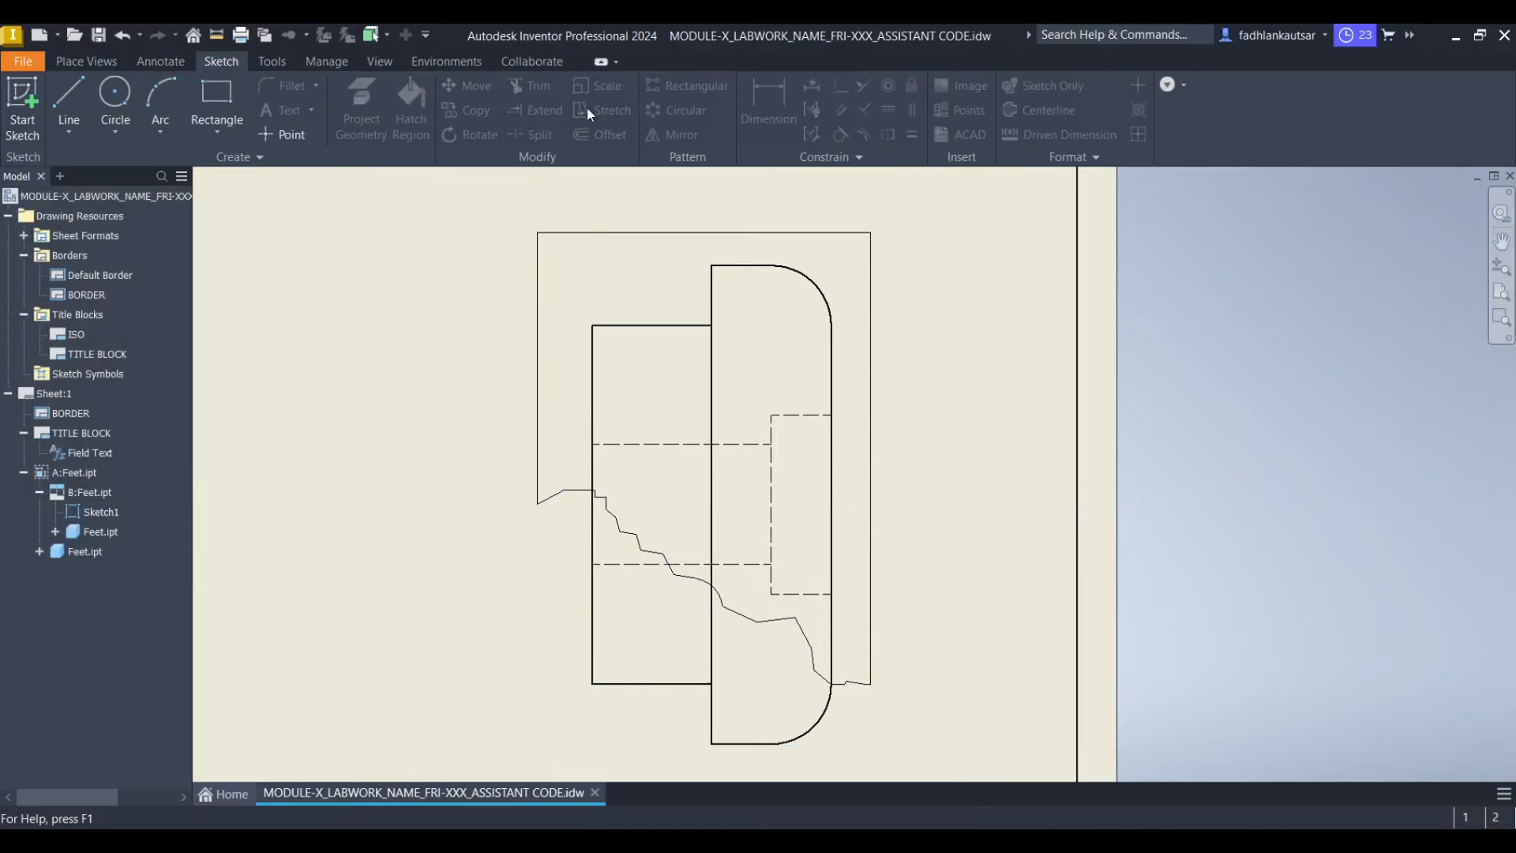
Create a Break Out view on view B using the Sketch1 profile, with depth From Point picked on the inner body's top edge
{"action": "left_click", "coordinate": [98, 61]}
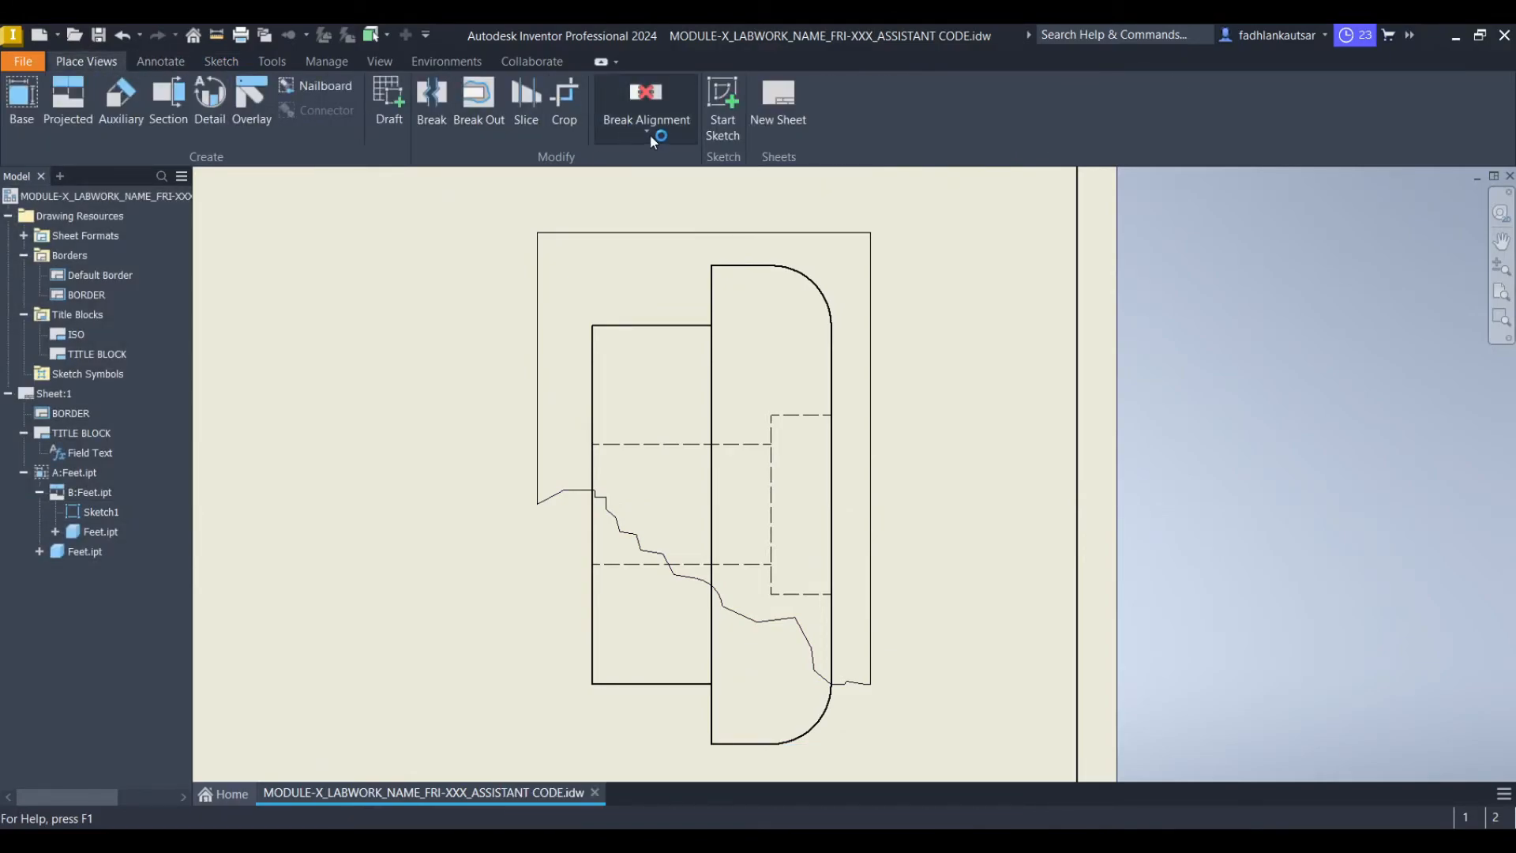
{"action": "left_click", "coordinate": [476, 124]}
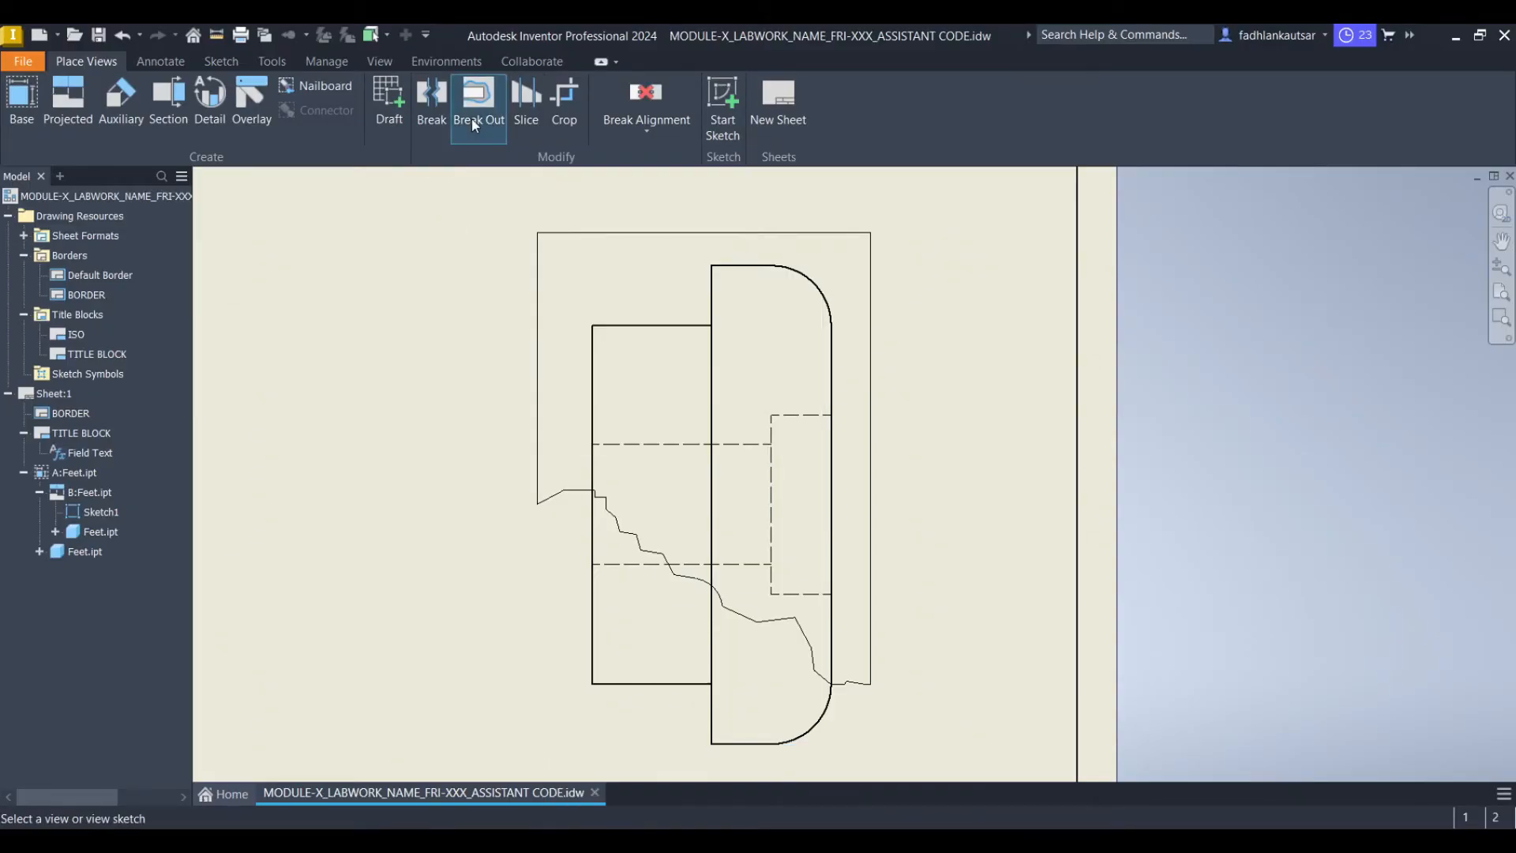
{"action": "left_click", "coordinate": [646, 232]}
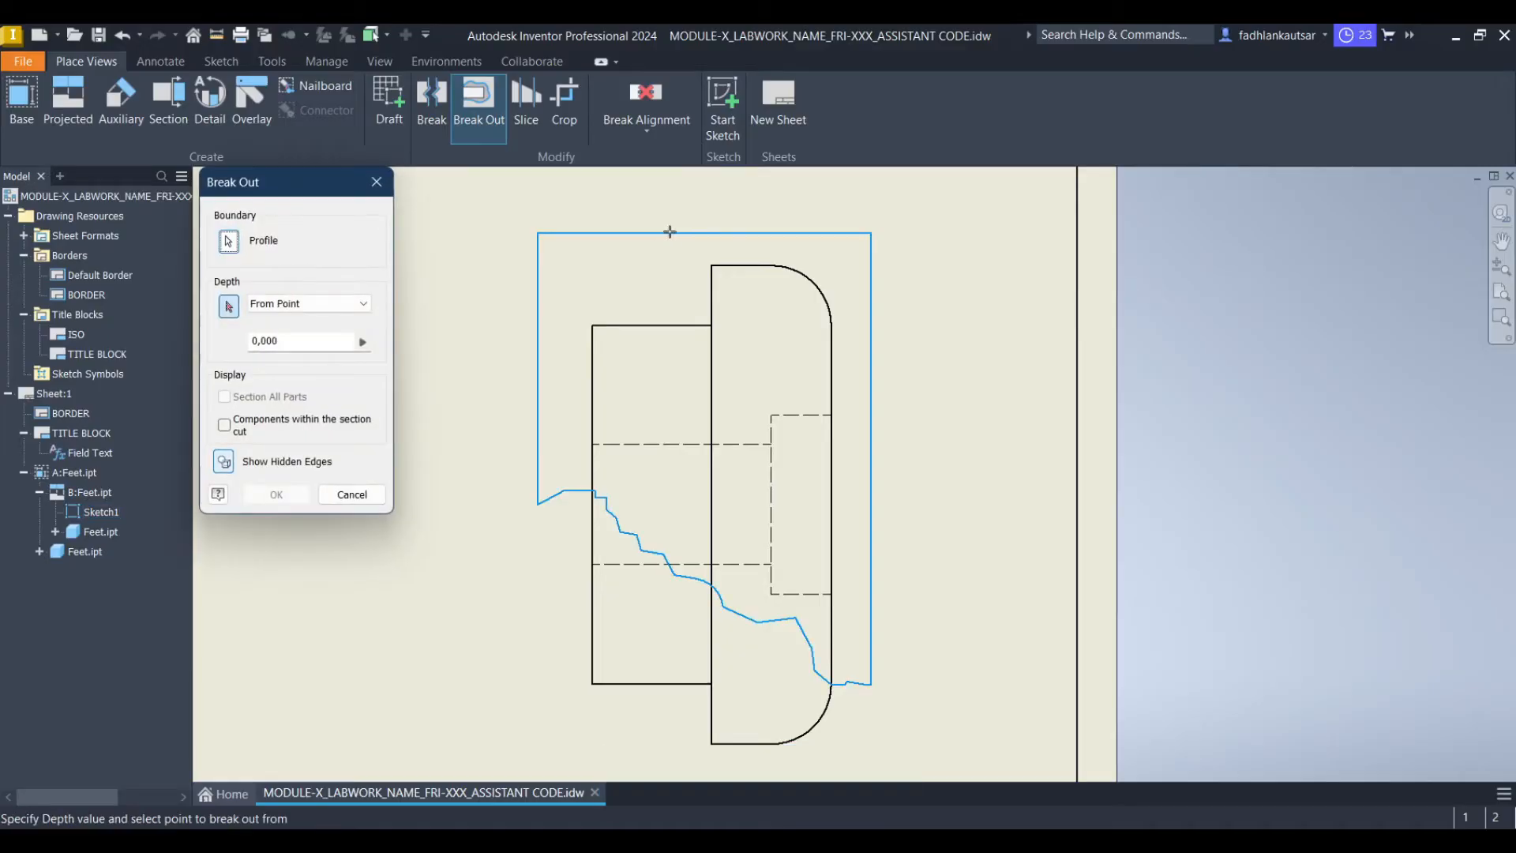
{"action": "left_click", "coordinate": [228, 308]}
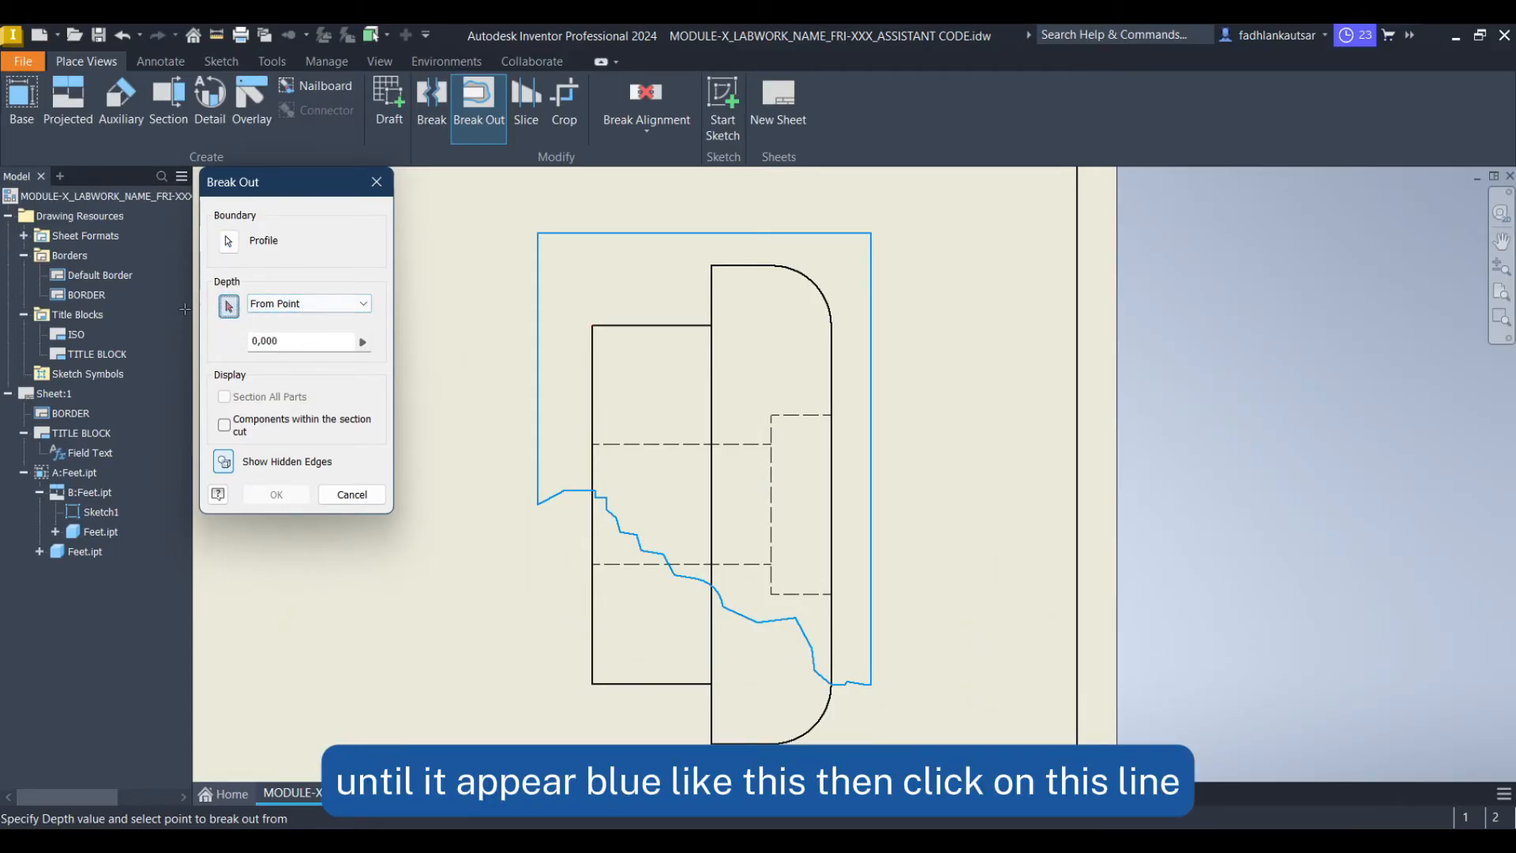
{"action": "scroll", "coordinate": [677, 320], "scroll_direction": "up", "scroll_amount": 5}
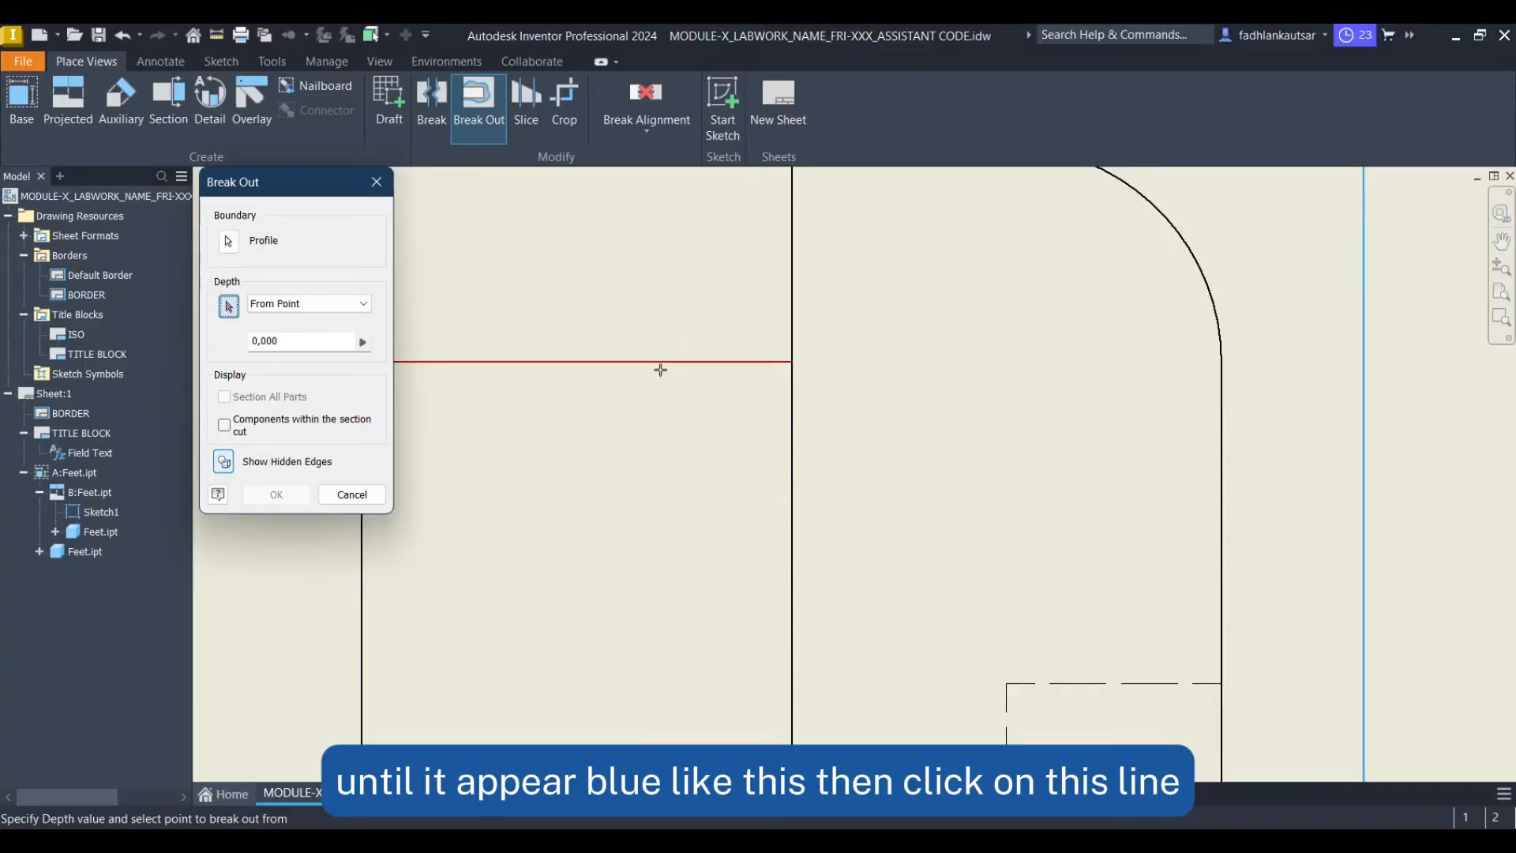
{"action": "scroll", "coordinate": [665, 360], "scroll_direction": "down", "scroll_amount": 2}
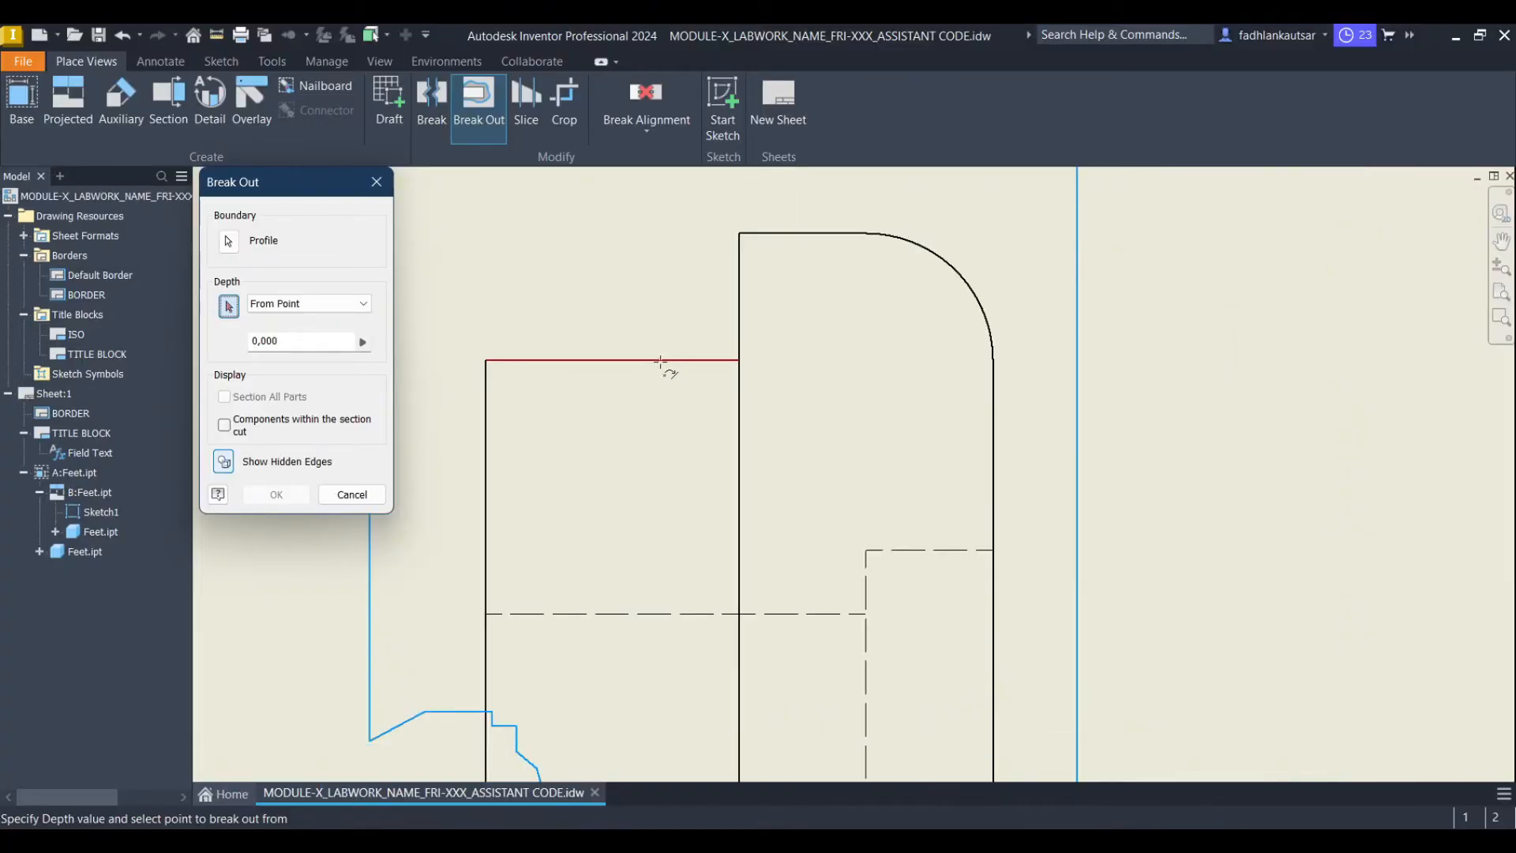
{"action": "left_click", "coordinate": [734, 360]}
{"action": "scroll", "coordinate": [824, 362], "scroll_direction": "down", "scroll_amount": 2}
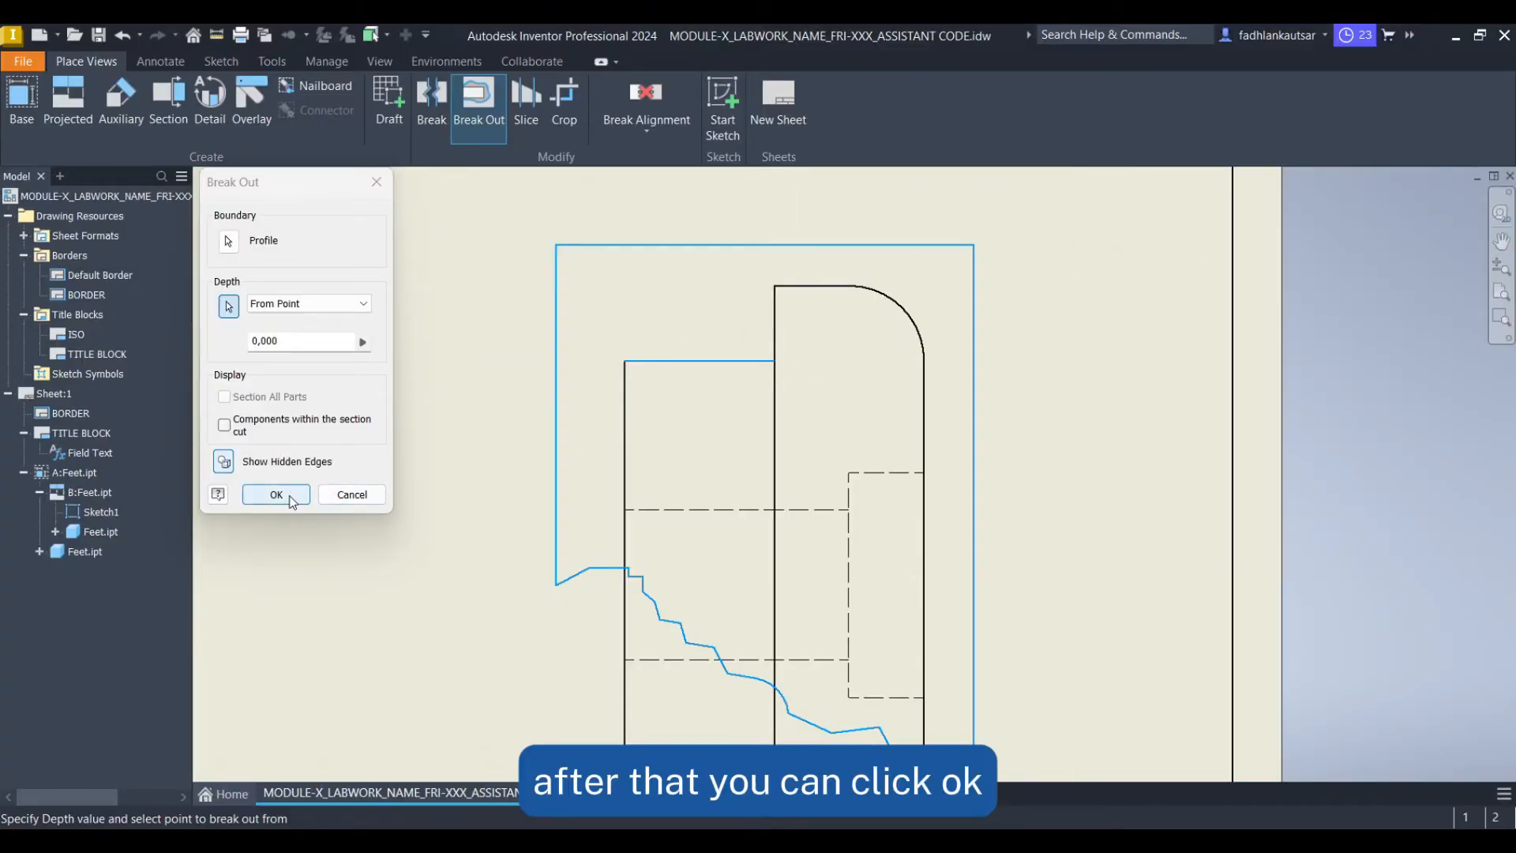
{"action": "left_click", "coordinate": [275, 494]}
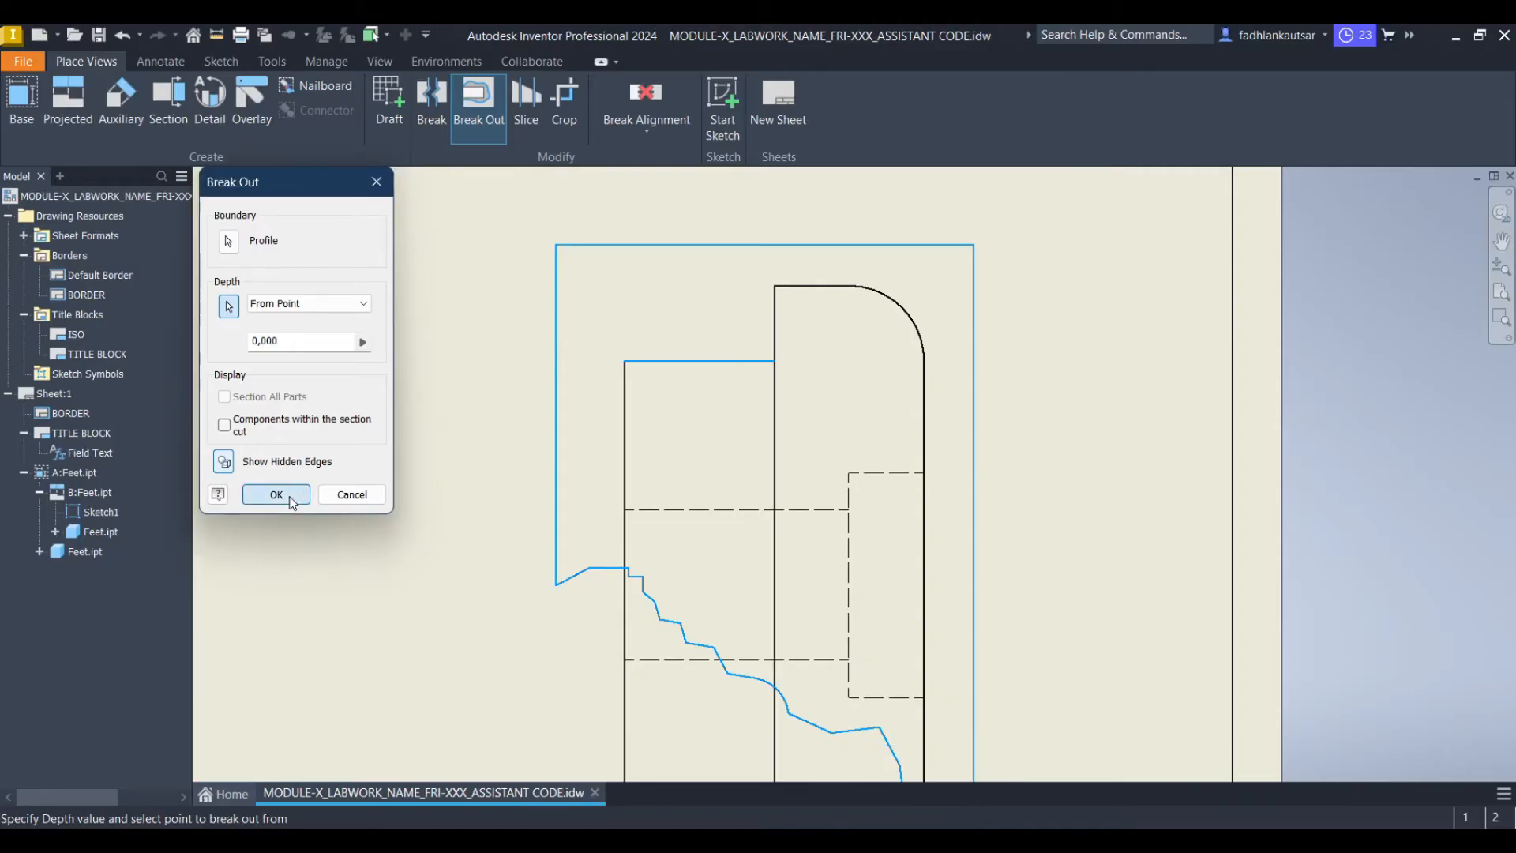
Draw a horizontal centerline across view B from its left edge to its right edge
{"action": "scroll", "coordinate": [683, 435], "scroll_direction": "down", "scroll_amount": 2}
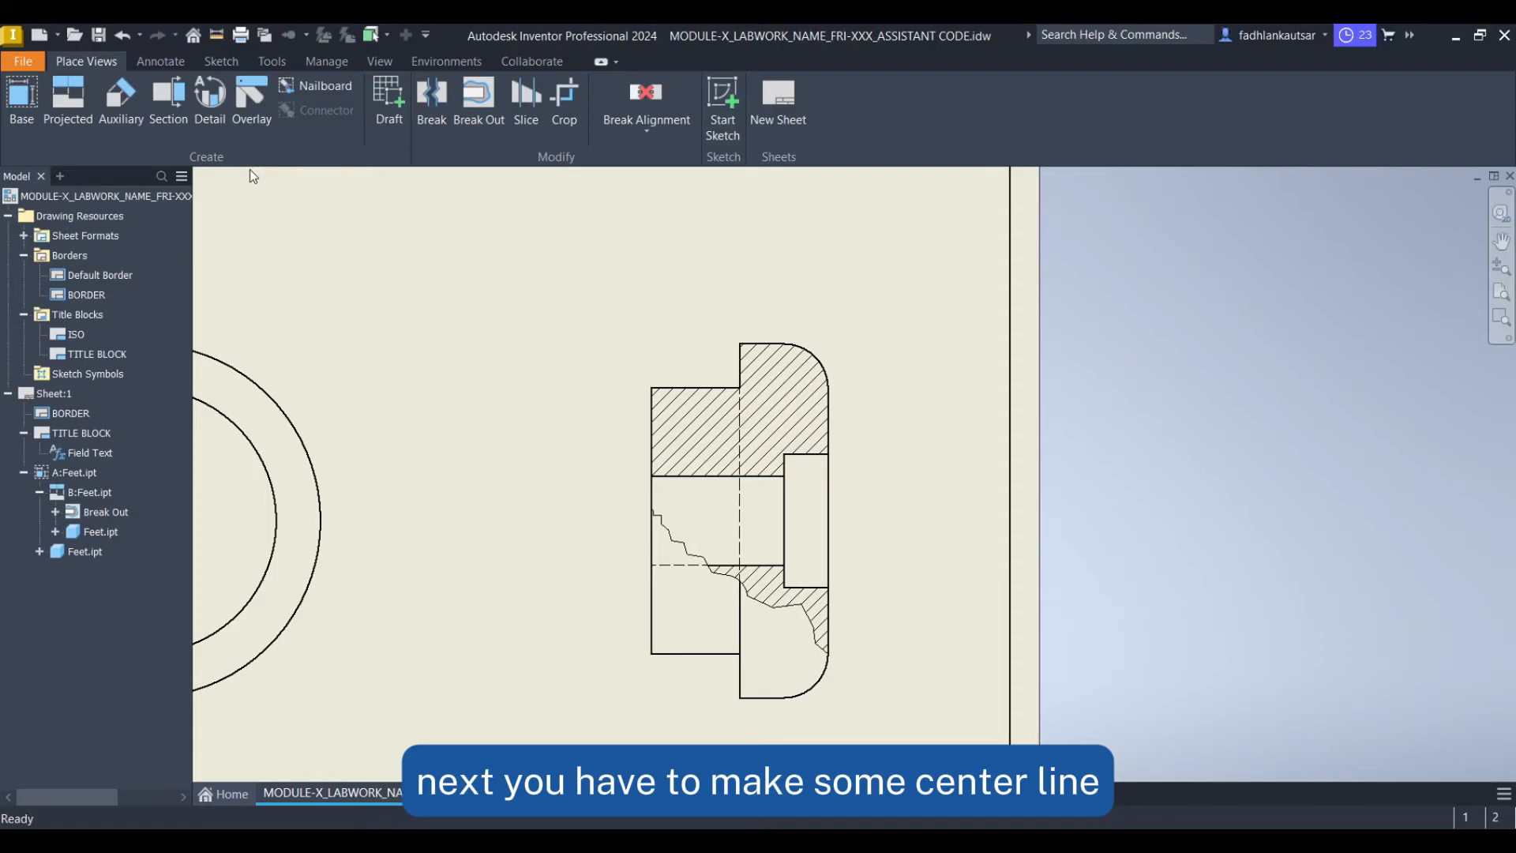
{"action": "scroll", "coordinate": [549, 340], "scroll_direction": "down", "scroll_amount": 2}
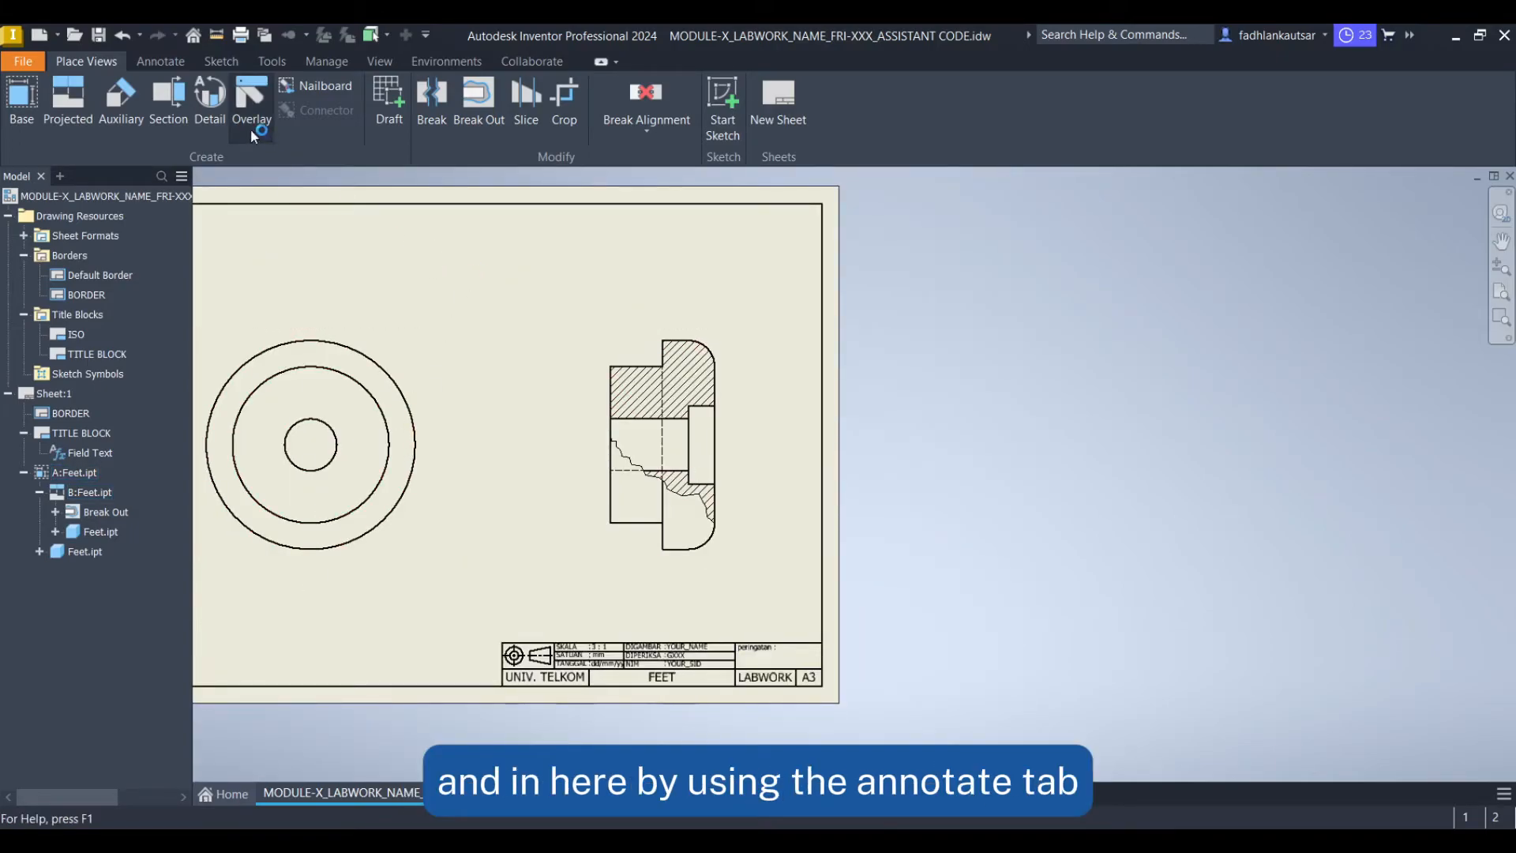
{"action": "left_click", "coordinate": [162, 61]}
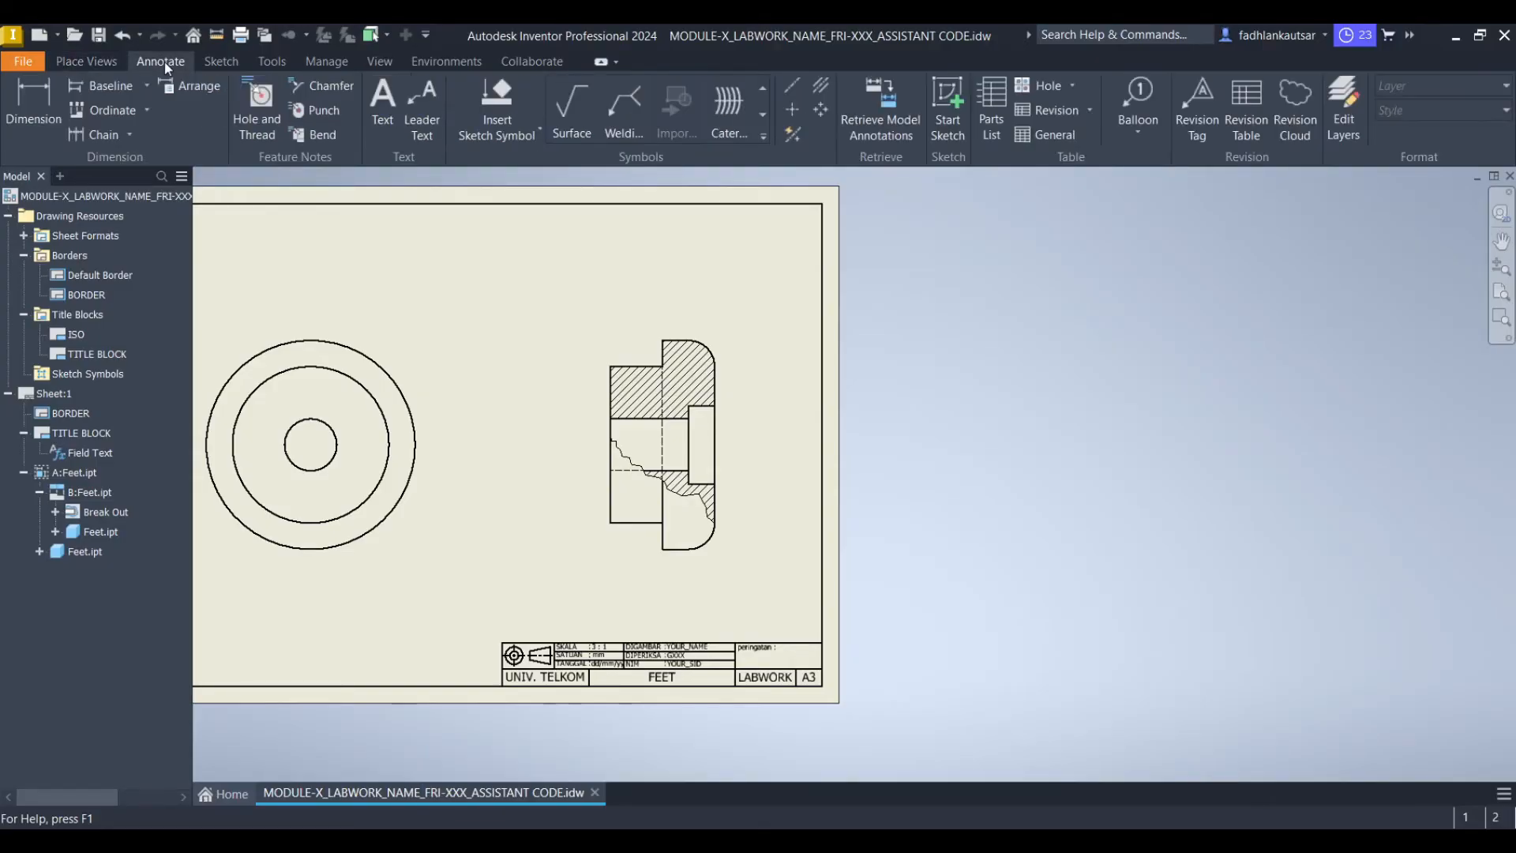
{"action": "left_click", "coordinate": [793, 87]}
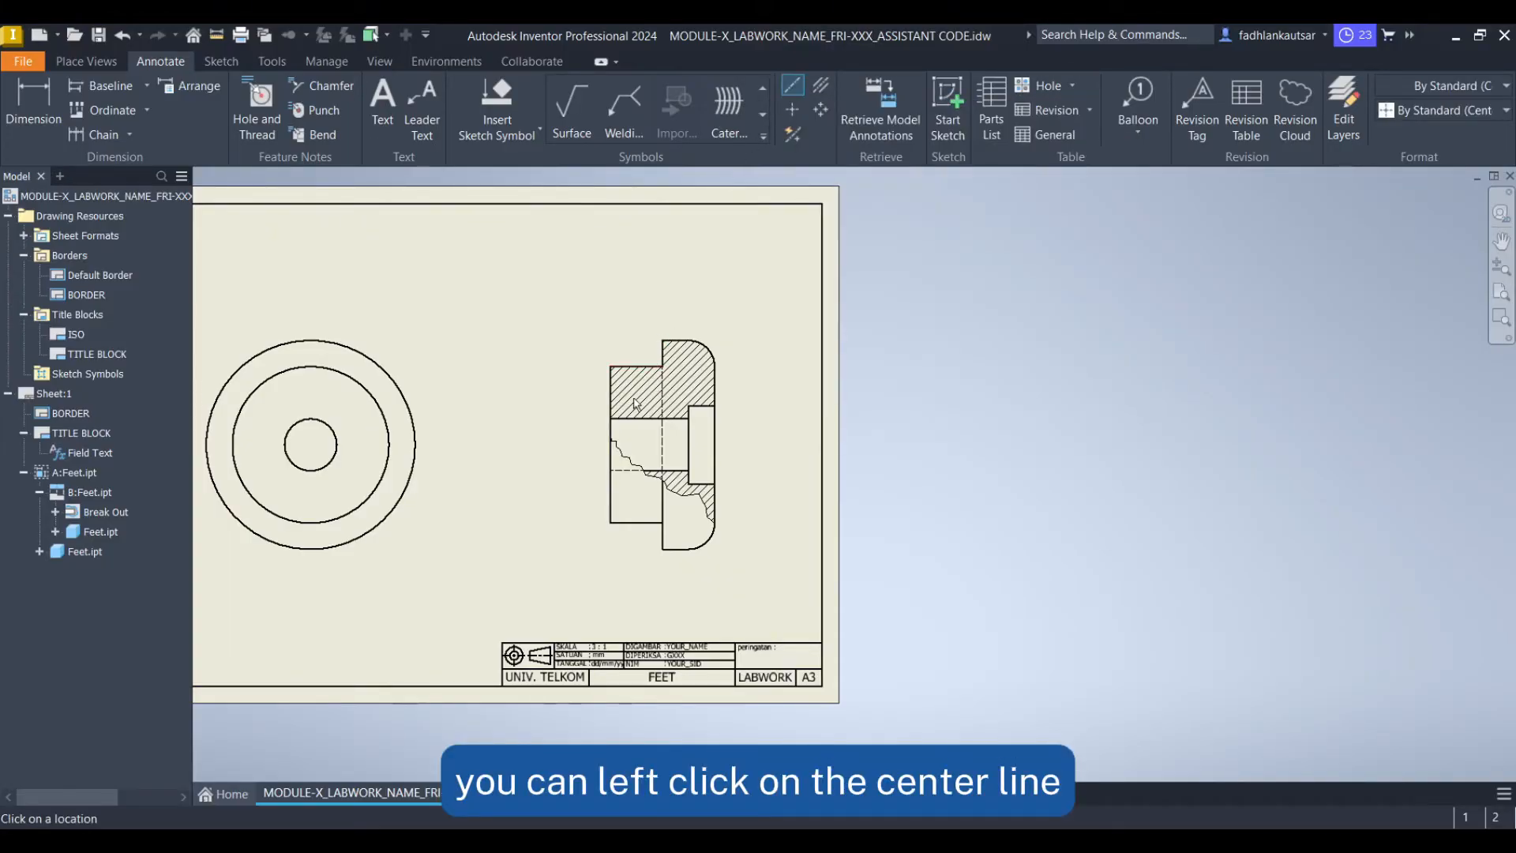
{"action": "scroll", "coordinate": [622, 463], "scroll_direction": "down", "scroll_amount": 3}
{"action": "scroll", "coordinate": [622, 463], "scroll_direction": "down", "scroll_amount": 3}
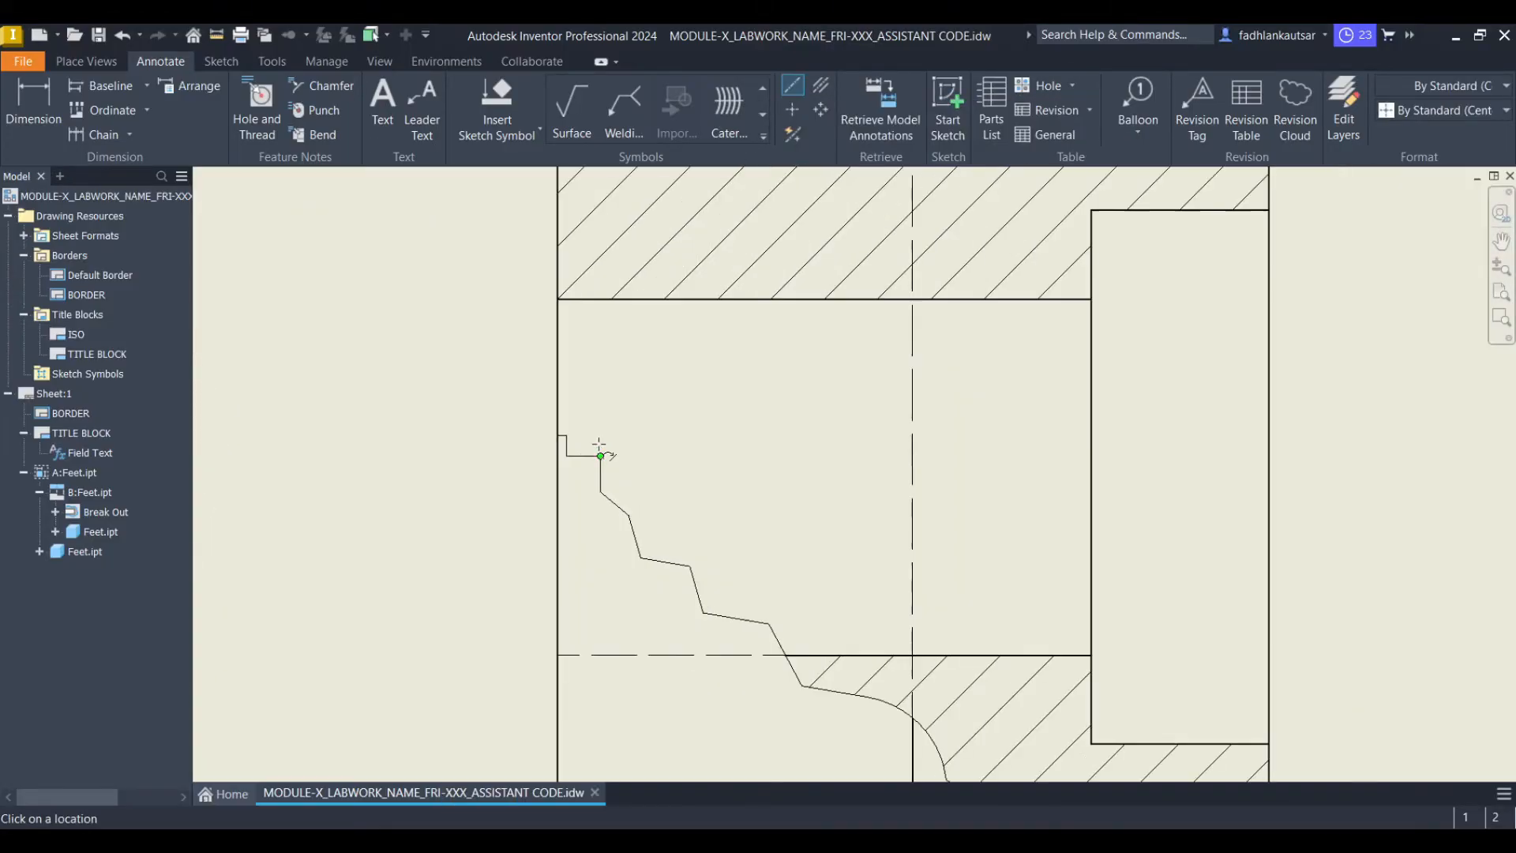
{"action": "left_click", "coordinate": [557, 477]}
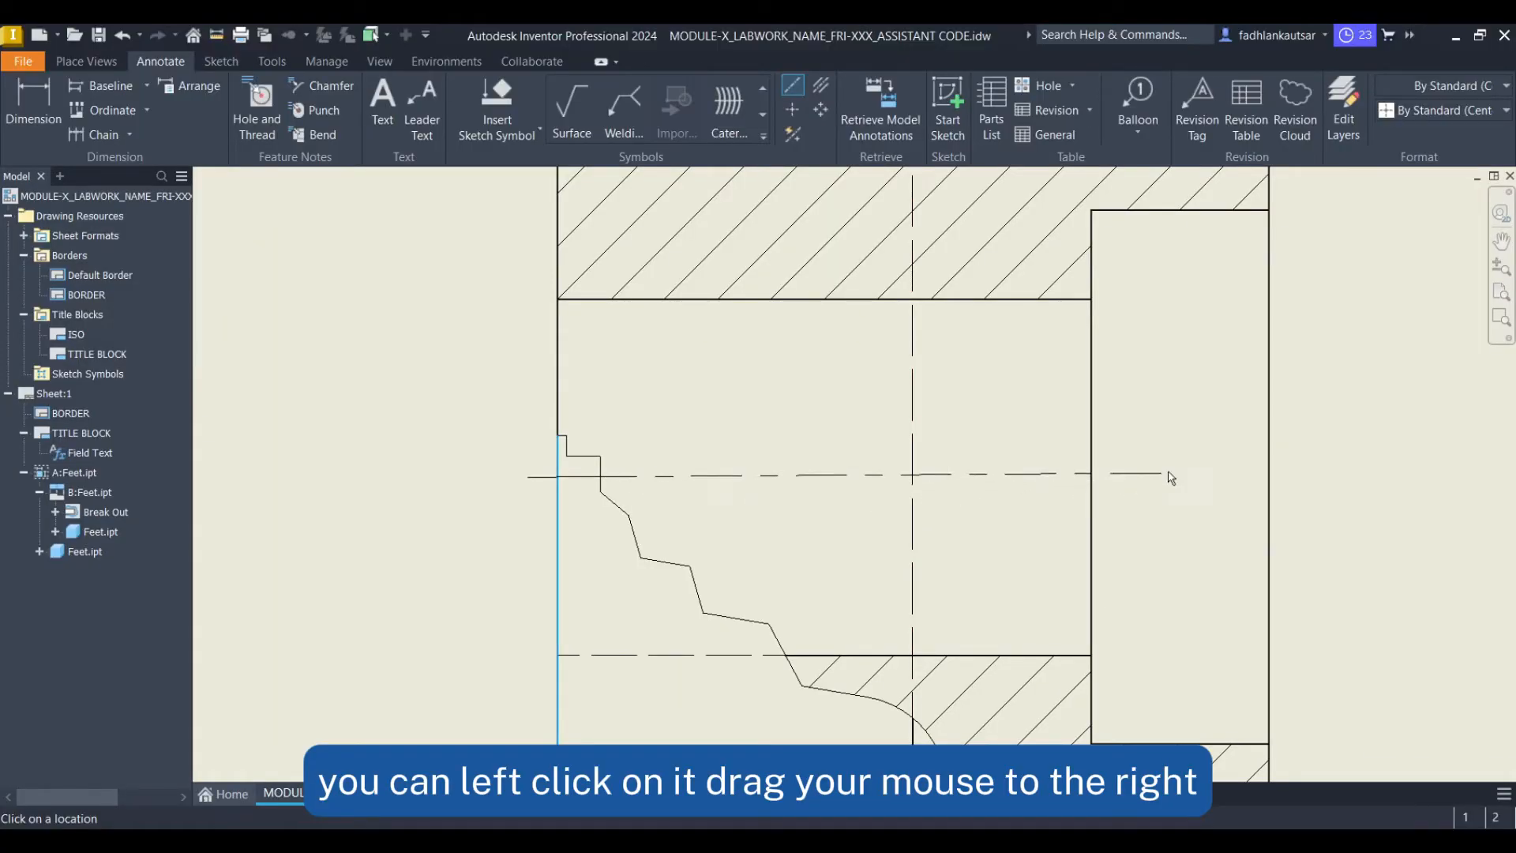
{"action": "left_click", "coordinate": [1268, 476]}
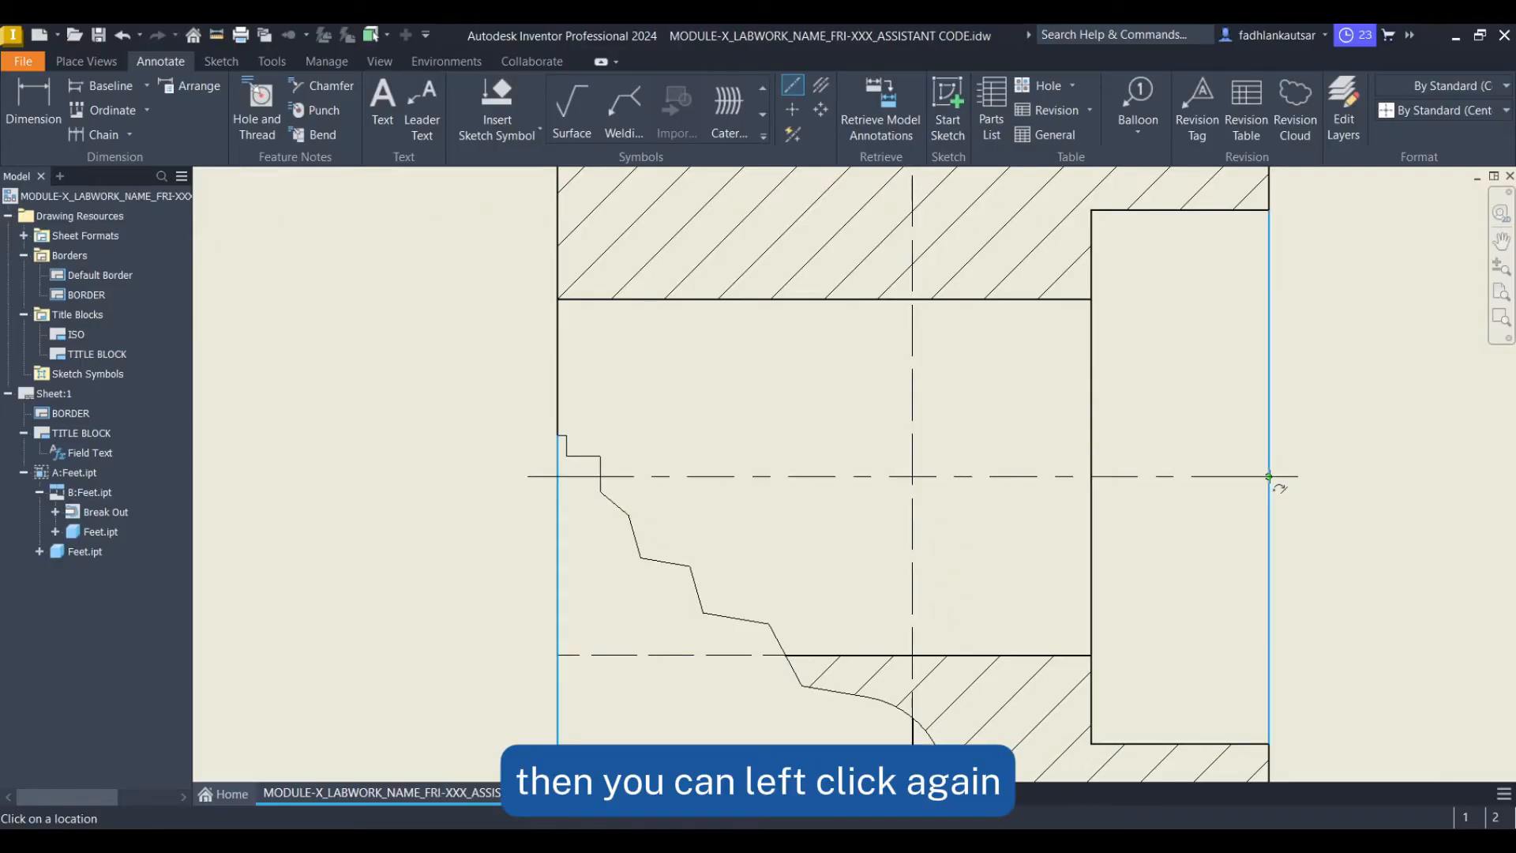
{"action": "right_click", "coordinate": [857, 395]}
{"action": "left_click", "coordinate": [919, 391]}
Add a center mark to the outer circle of base view A
{"action": "key", "text": "F5"}
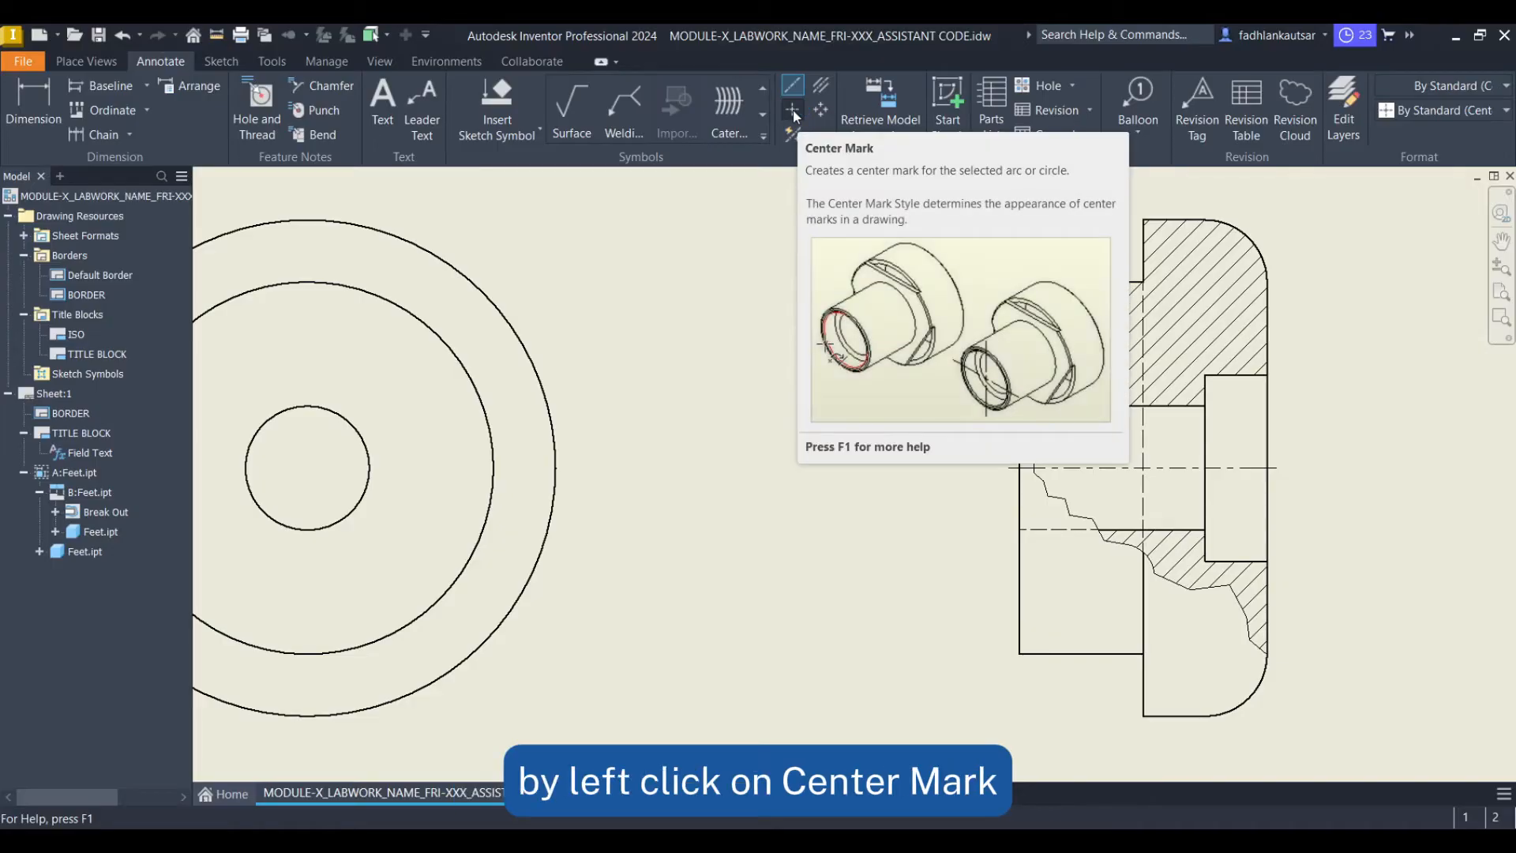
{"action": "left_click", "coordinate": [792, 111]}
{"action": "mouse_move", "coordinate": [479, 339]}
{"action": "middle_mouse_down"}
{"action": "mouse_move", "coordinate": [921, 358]}
{"action": "mouse_move", "coordinate": [918, 384]}
{"action": "middle_mouse_up"}
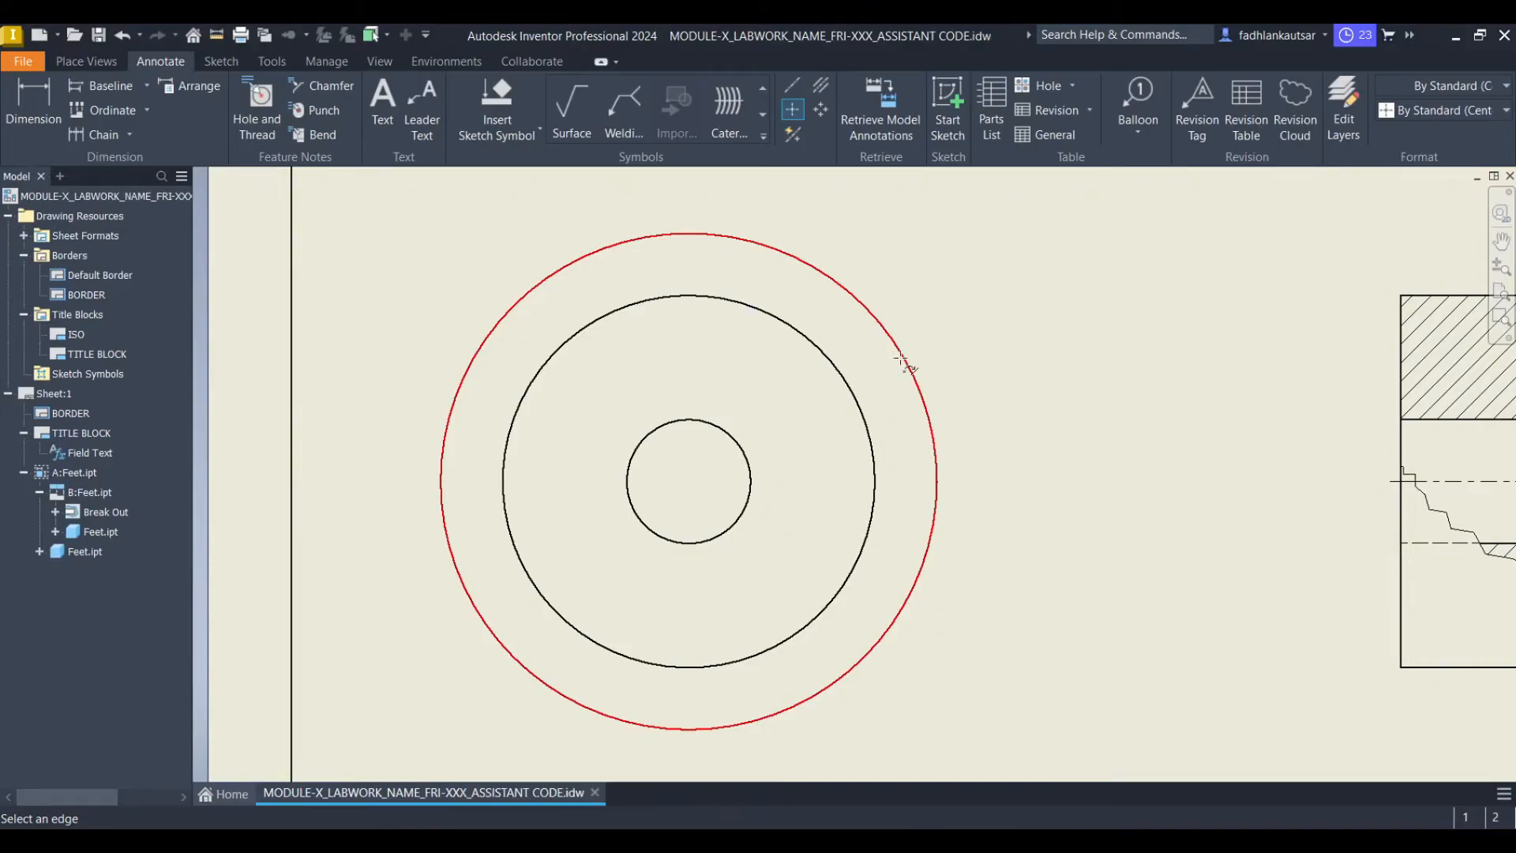
{"action": "left_click", "coordinate": [902, 362]}
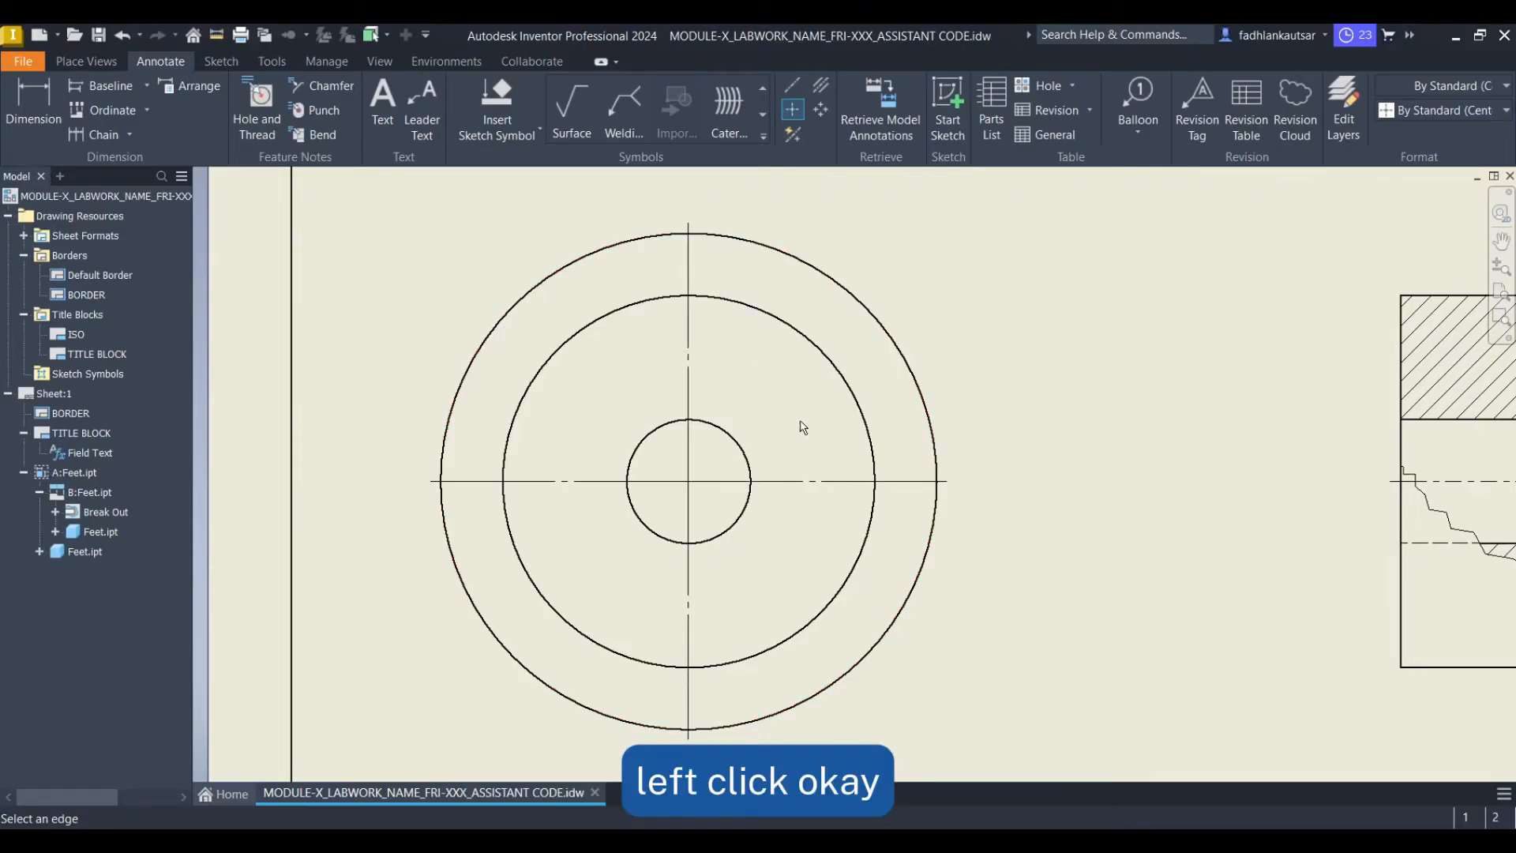
{"action": "scroll", "coordinate": [787, 423], "scroll_direction": "down", "scroll_amount": 3}
{"action": "right_click", "coordinate": [961, 383]}
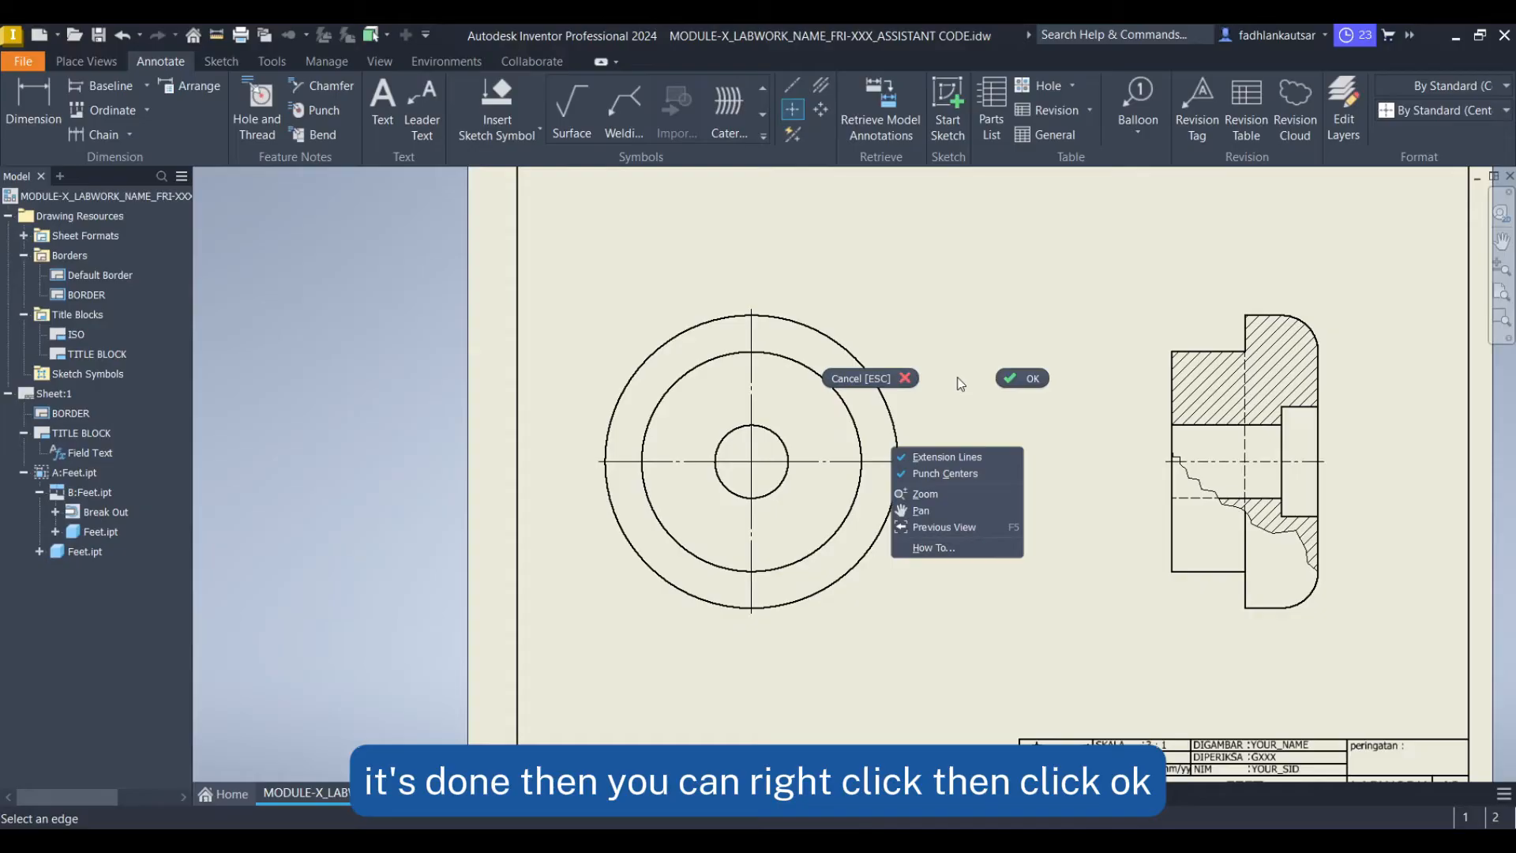
{"action": "left_click", "coordinate": [1020, 375]}
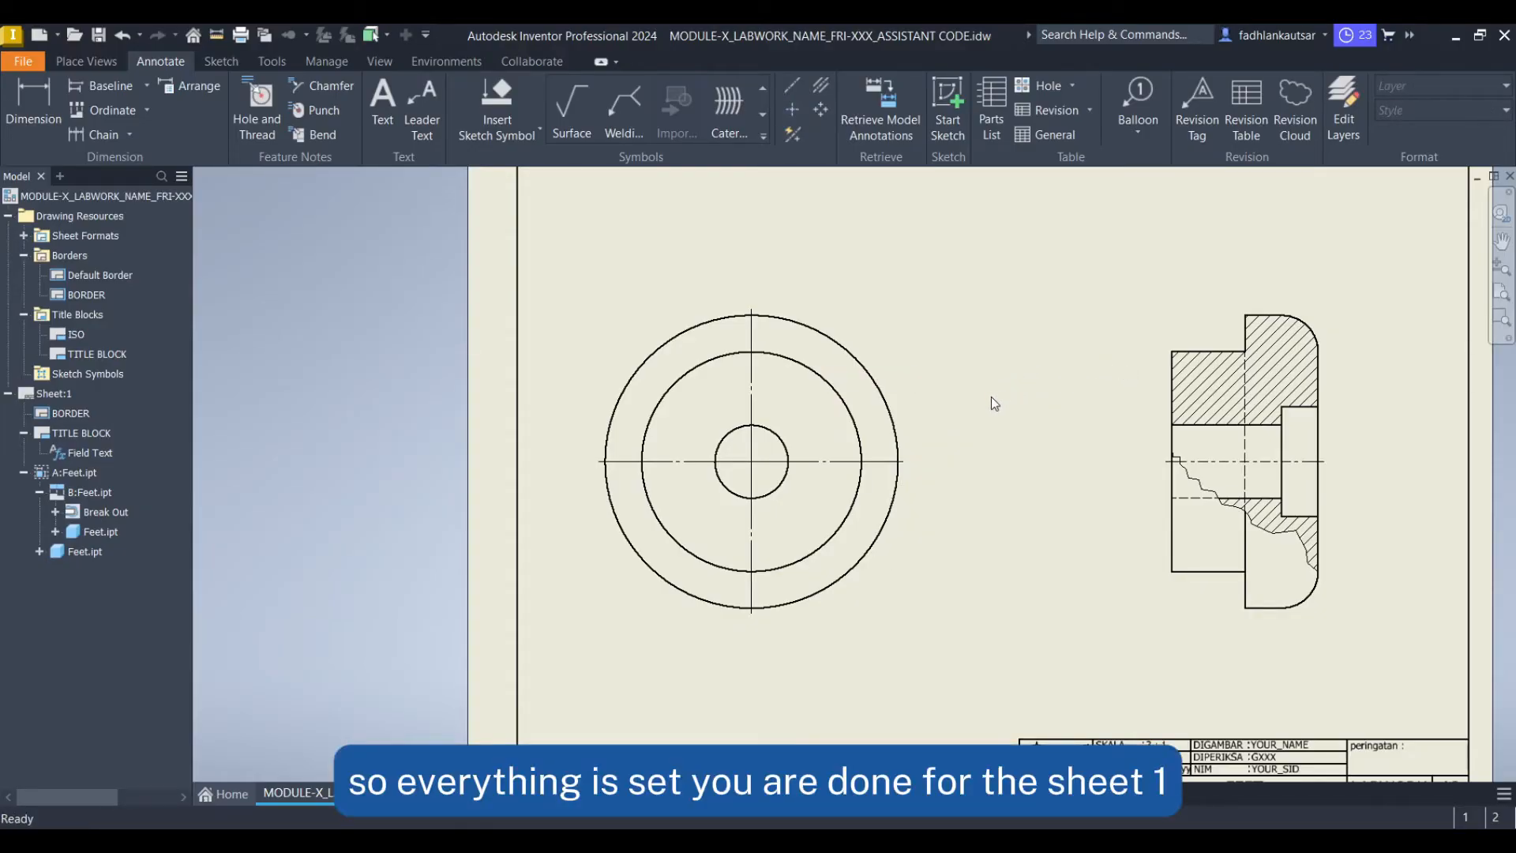
Create a new sheet from the "A3 size, 2 views" sheet format without selecting a document
{"action": "scroll", "coordinate": [992, 396], "scroll_direction": "down", "scroll_amount": 3}
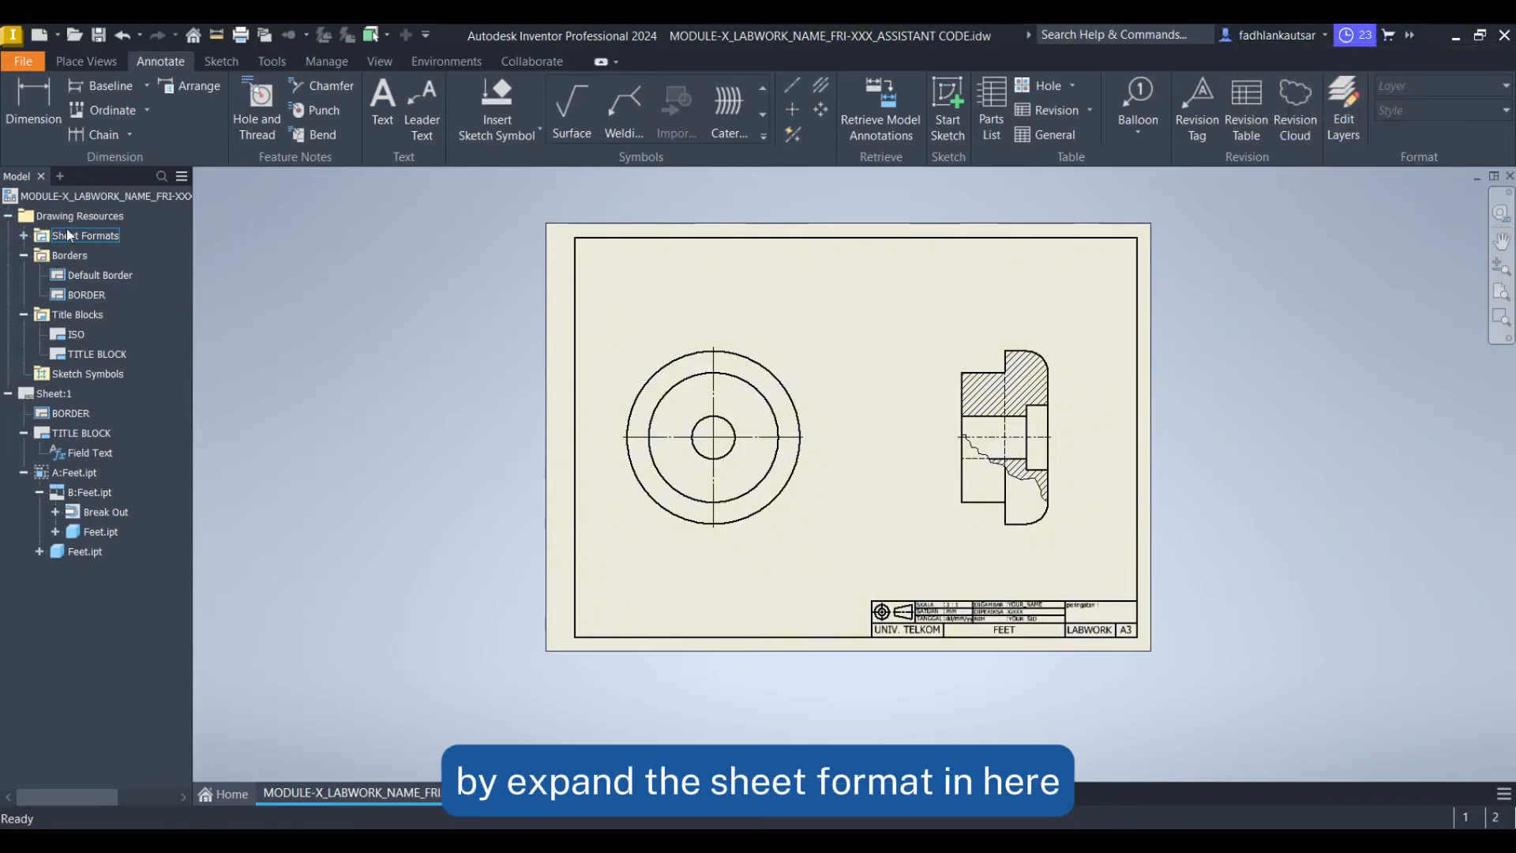
{"action": "left_click", "coordinate": [27, 234]}
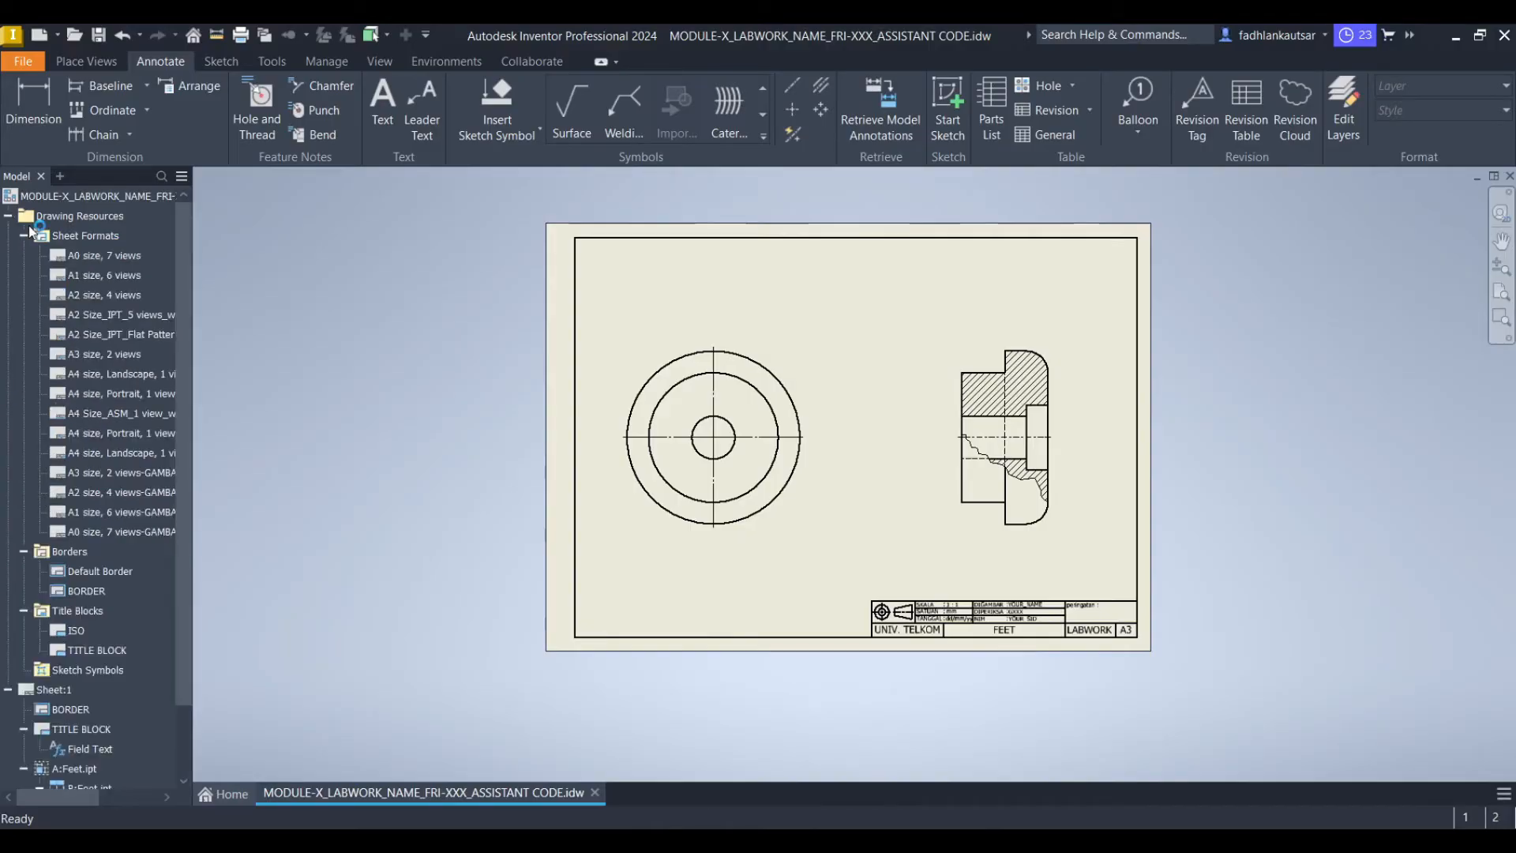
{"action": "right_click", "coordinate": [105, 354]}
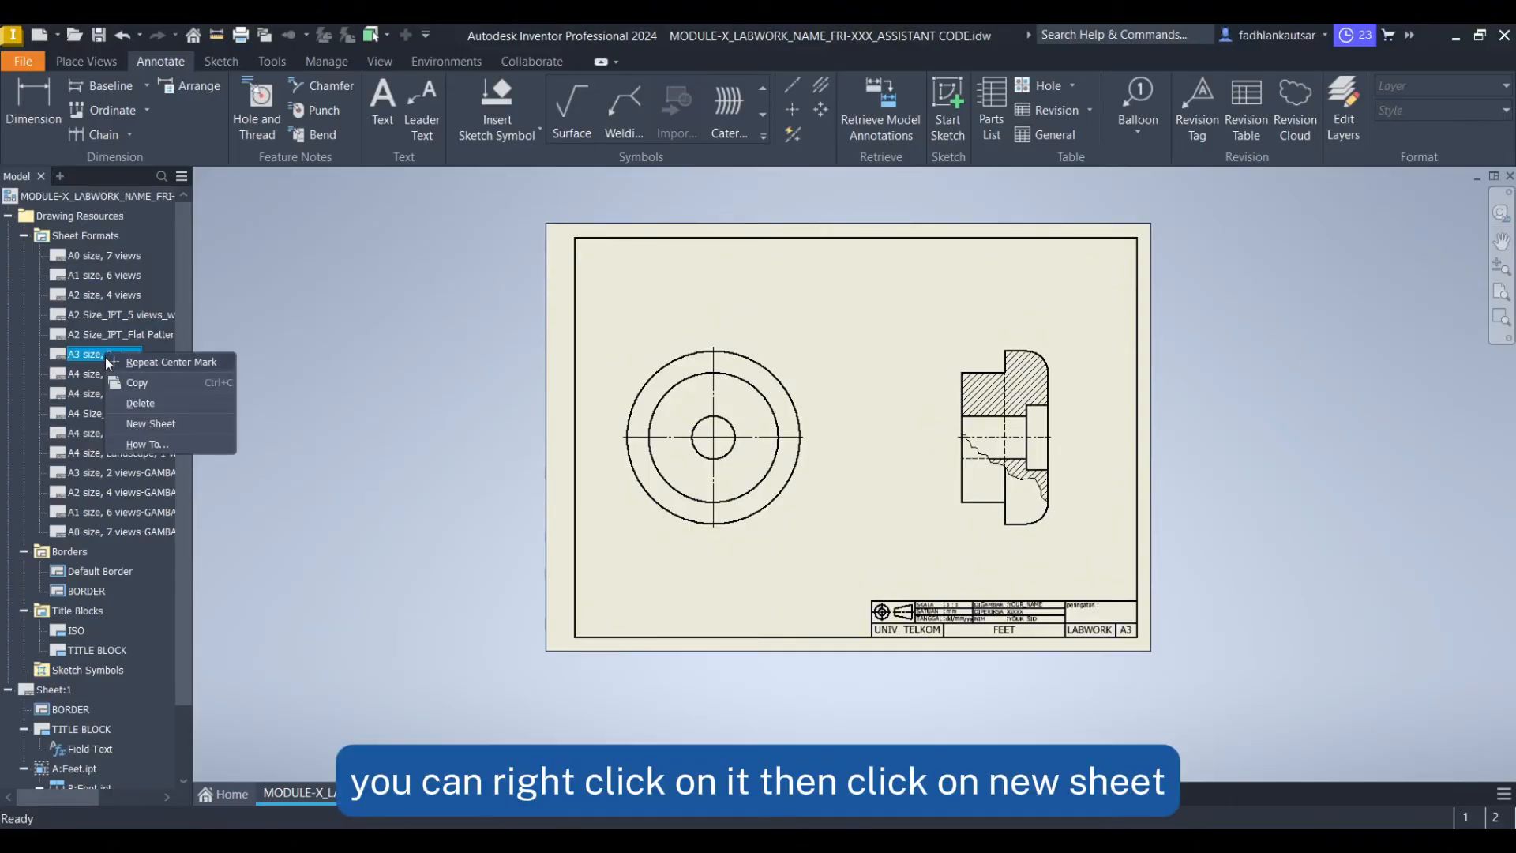
{"action": "left_click", "coordinate": [158, 425]}
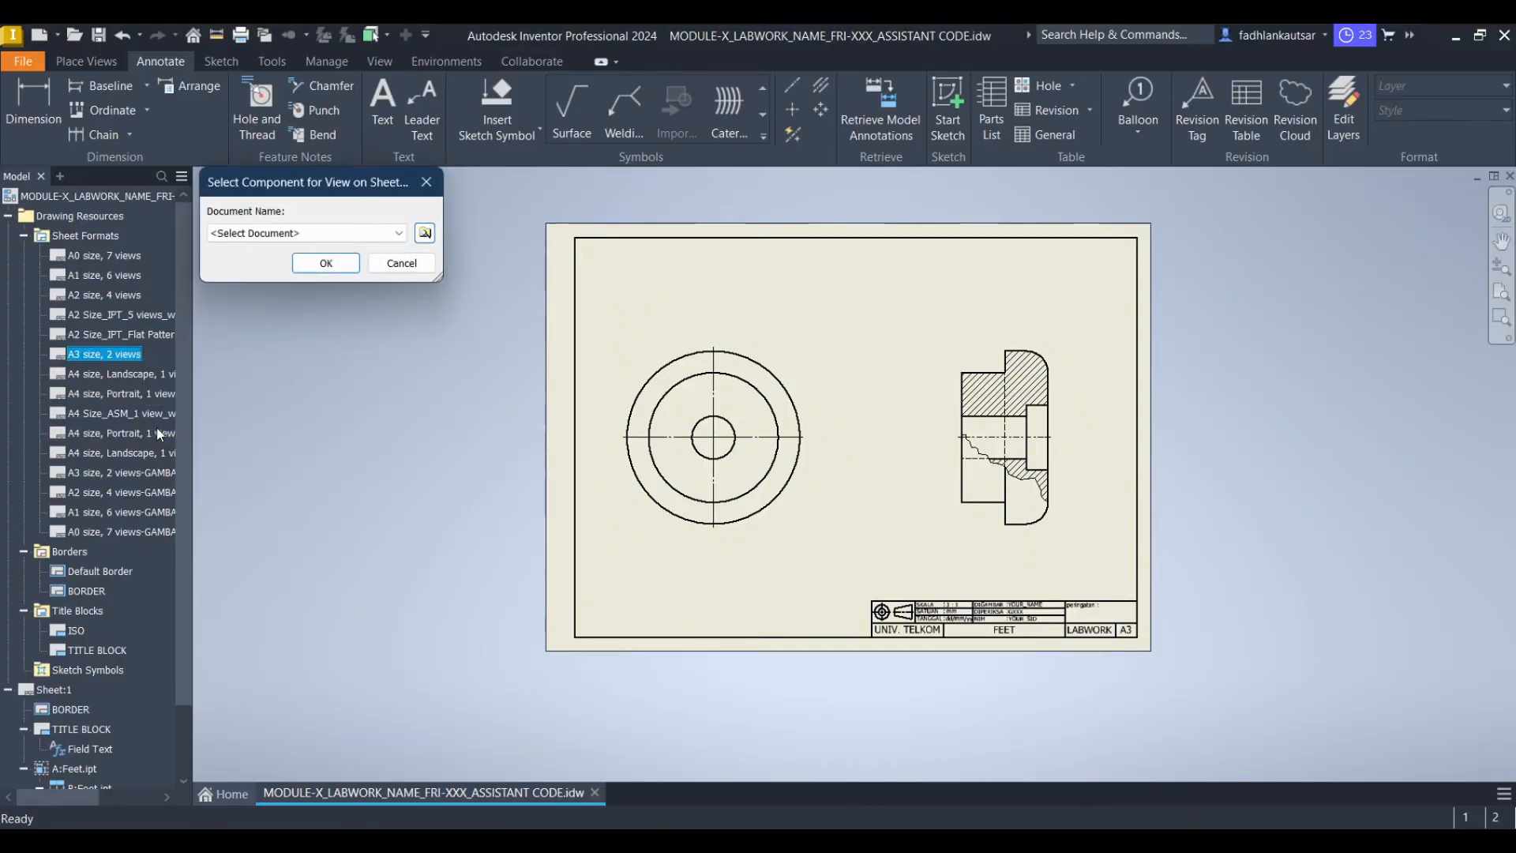
{"action": "left_click", "coordinate": [326, 264]}
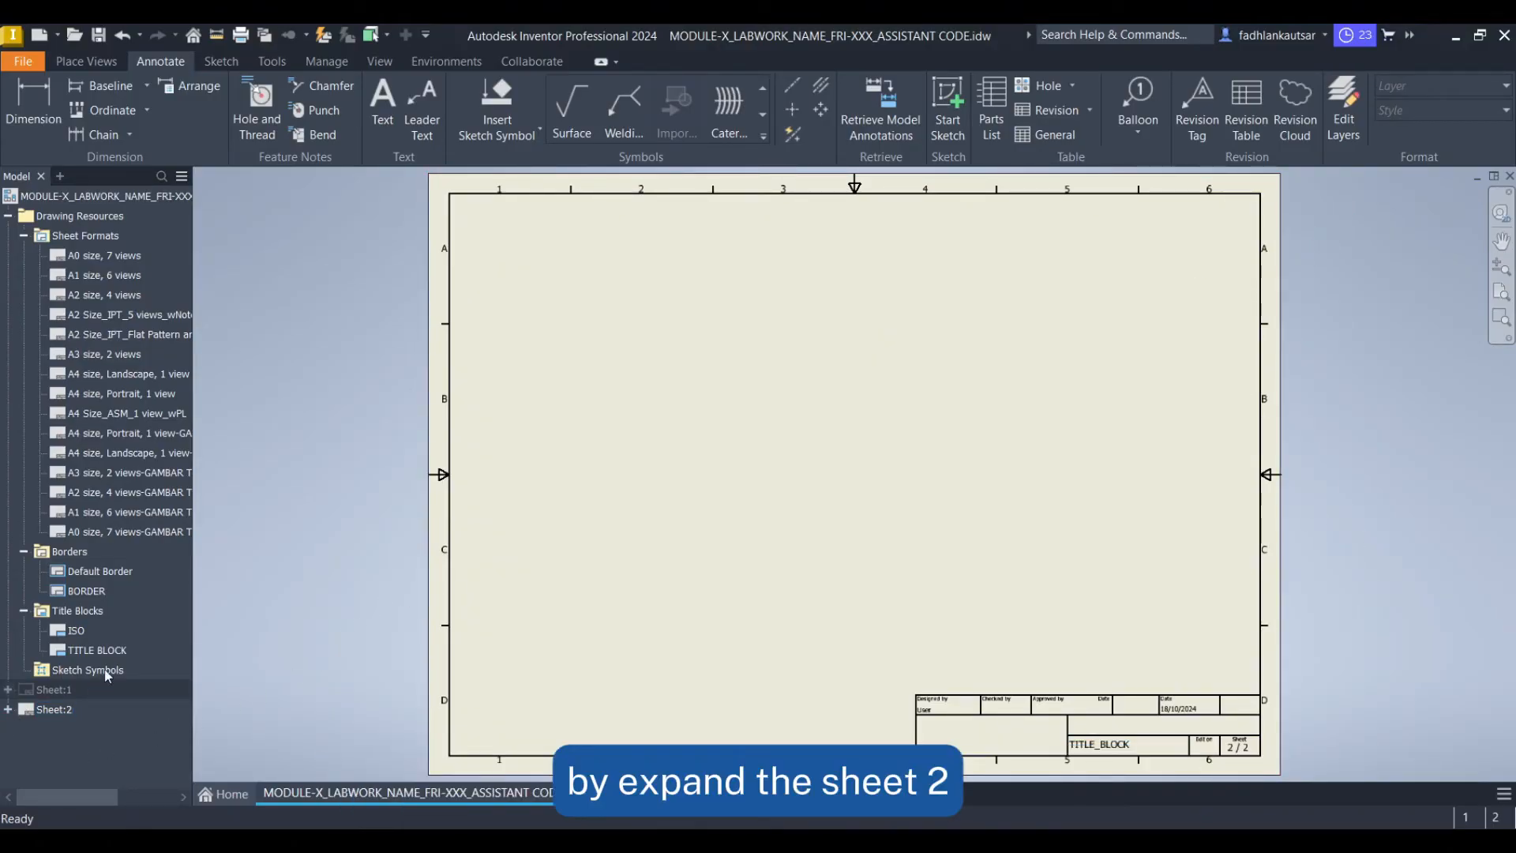
Delete the ISO title block and the Default Border from Sheet:2
{"action": "left_click", "coordinate": [8, 709]}
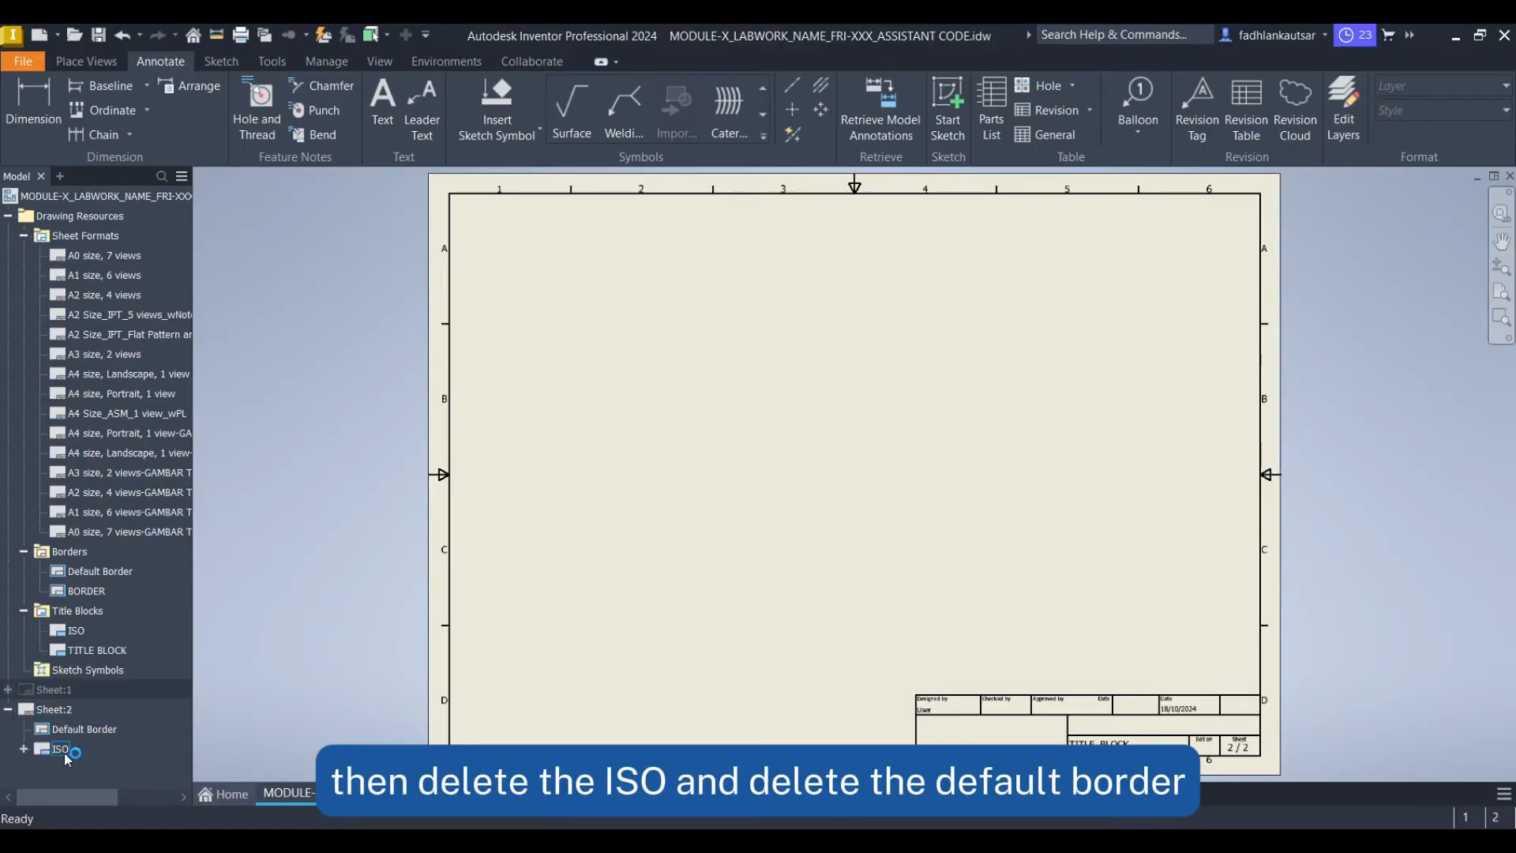
{"action": "key", "text": "Delete"}
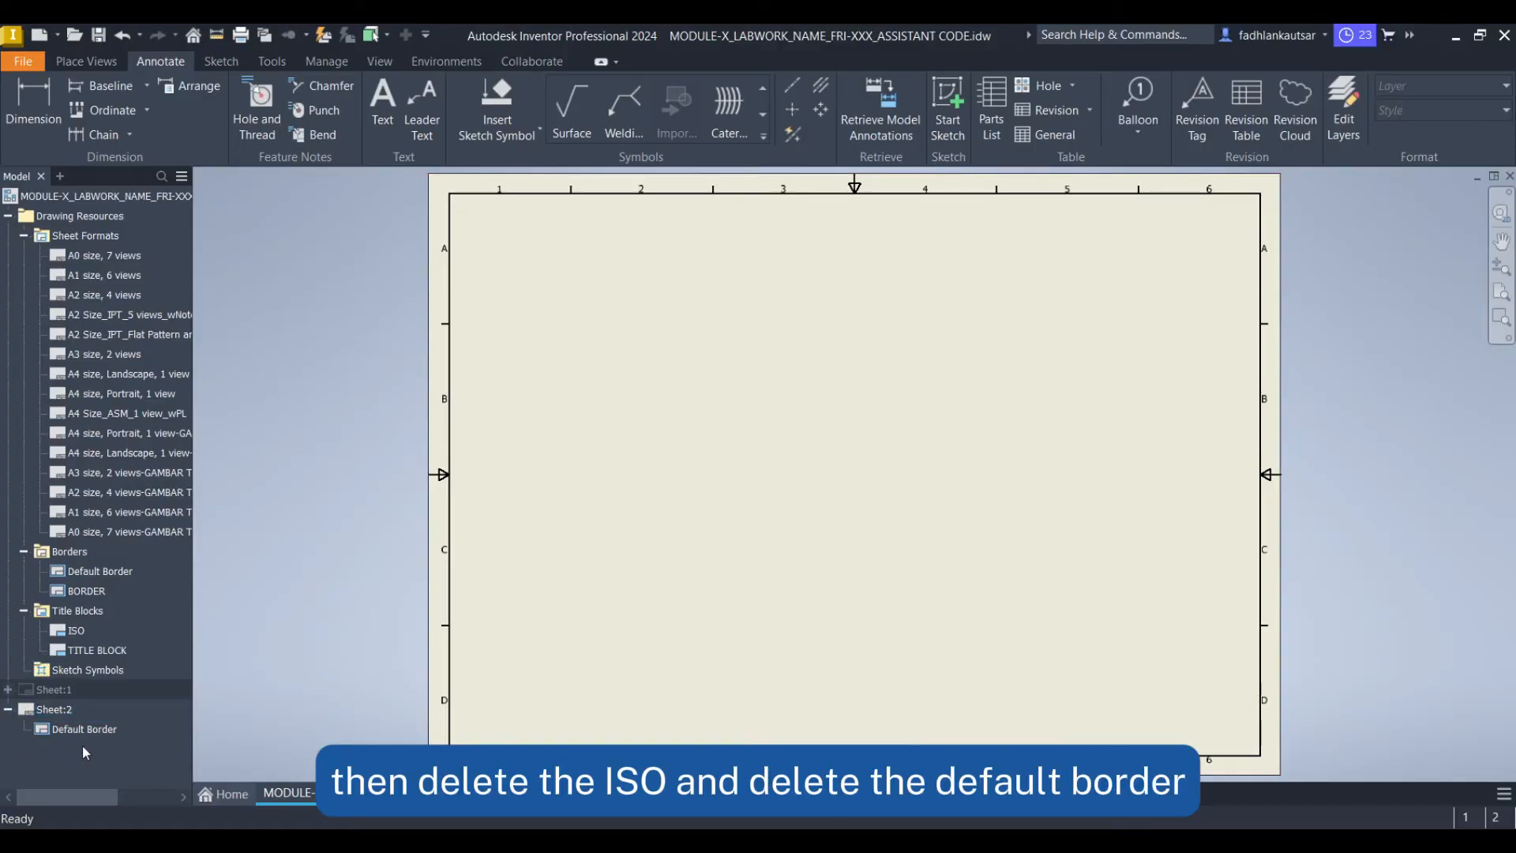
{"action": "left_click", "coordinate": [105, 729]}
{"action": "key", "text": "Delete"}
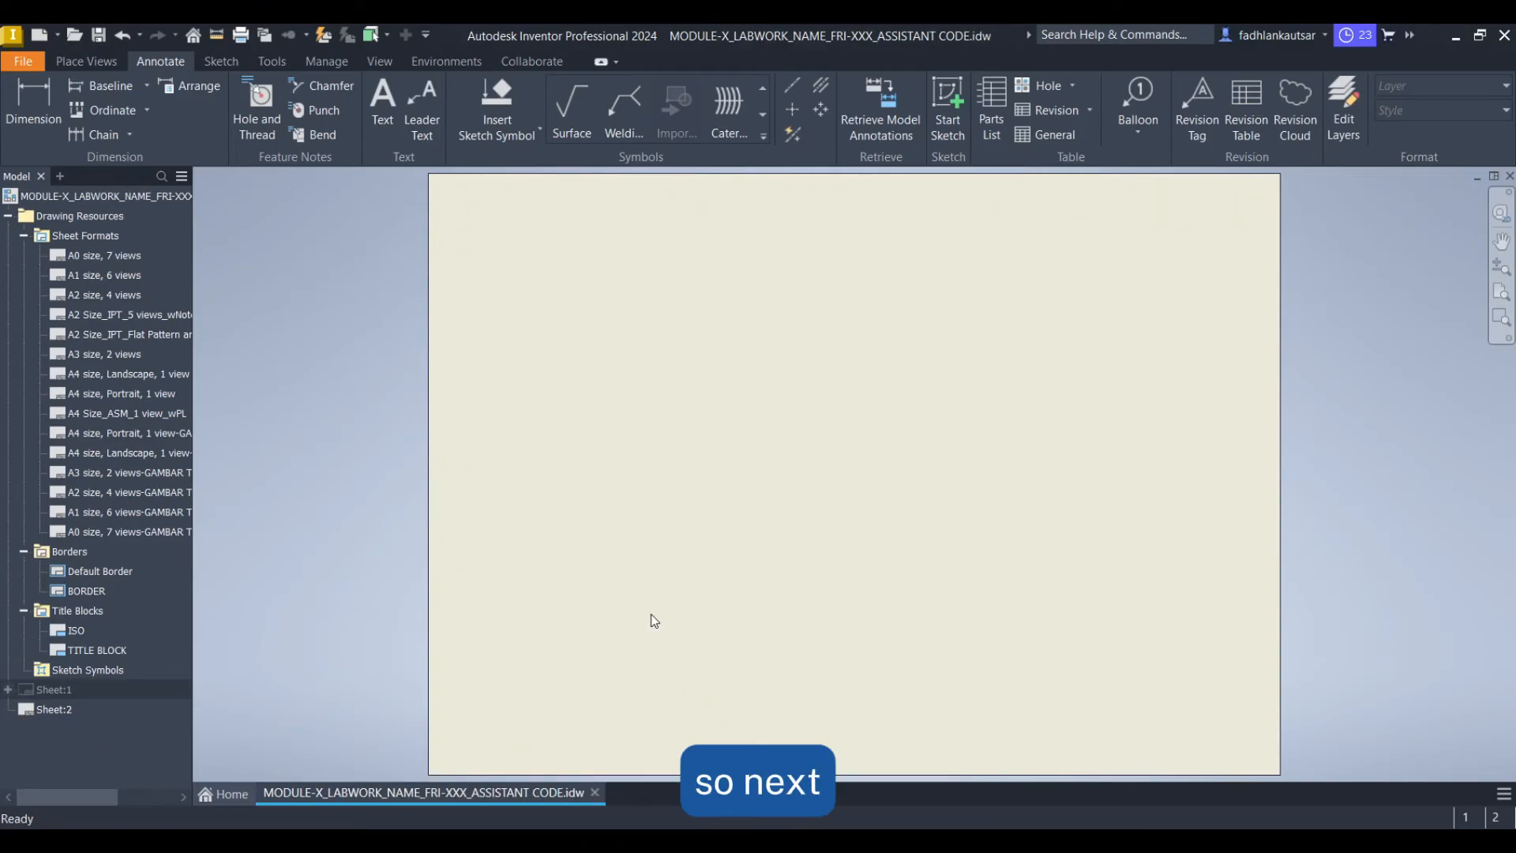
Insert the custom BORDER and the custom TITLE BLOCK into Sheet:2
{"action": "right_click", "coordinate": [95, 590]}
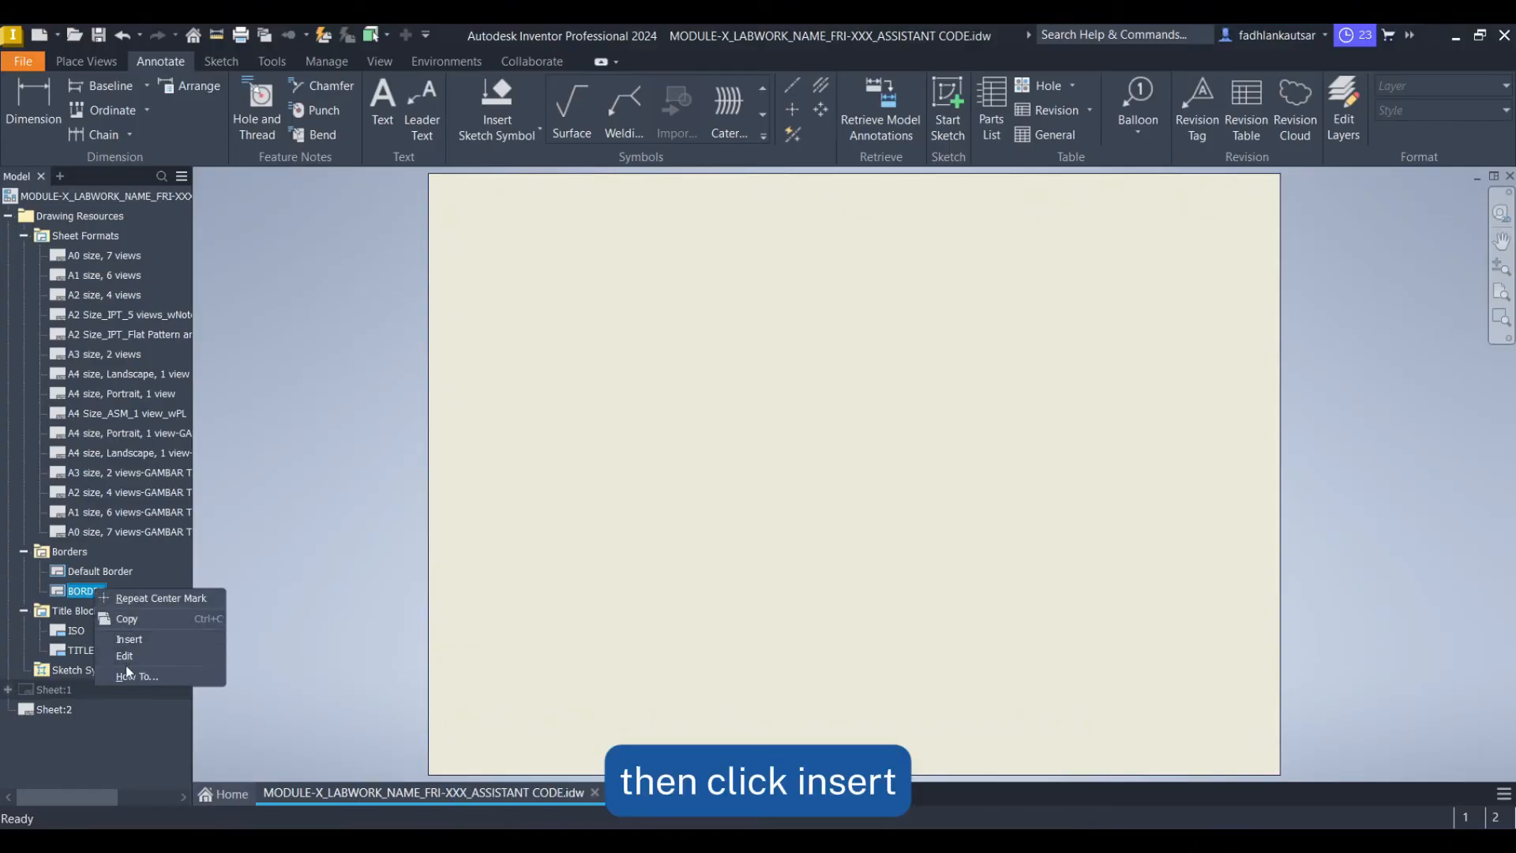
{"action": "left_click", "coordinate": [126, 638]}
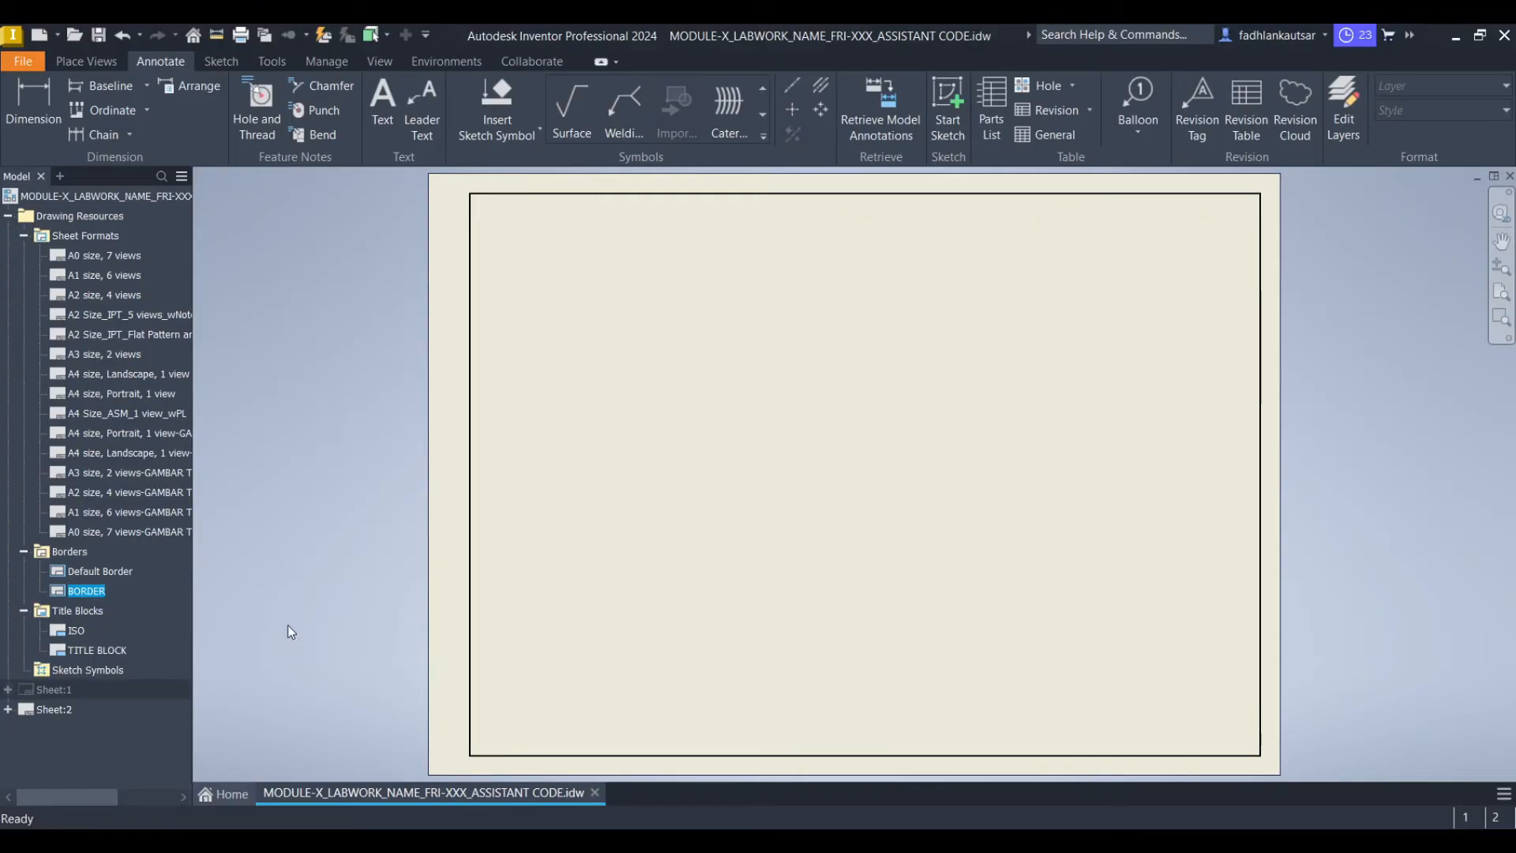
{"action": "right_click", "coordinate": [110, 651]}
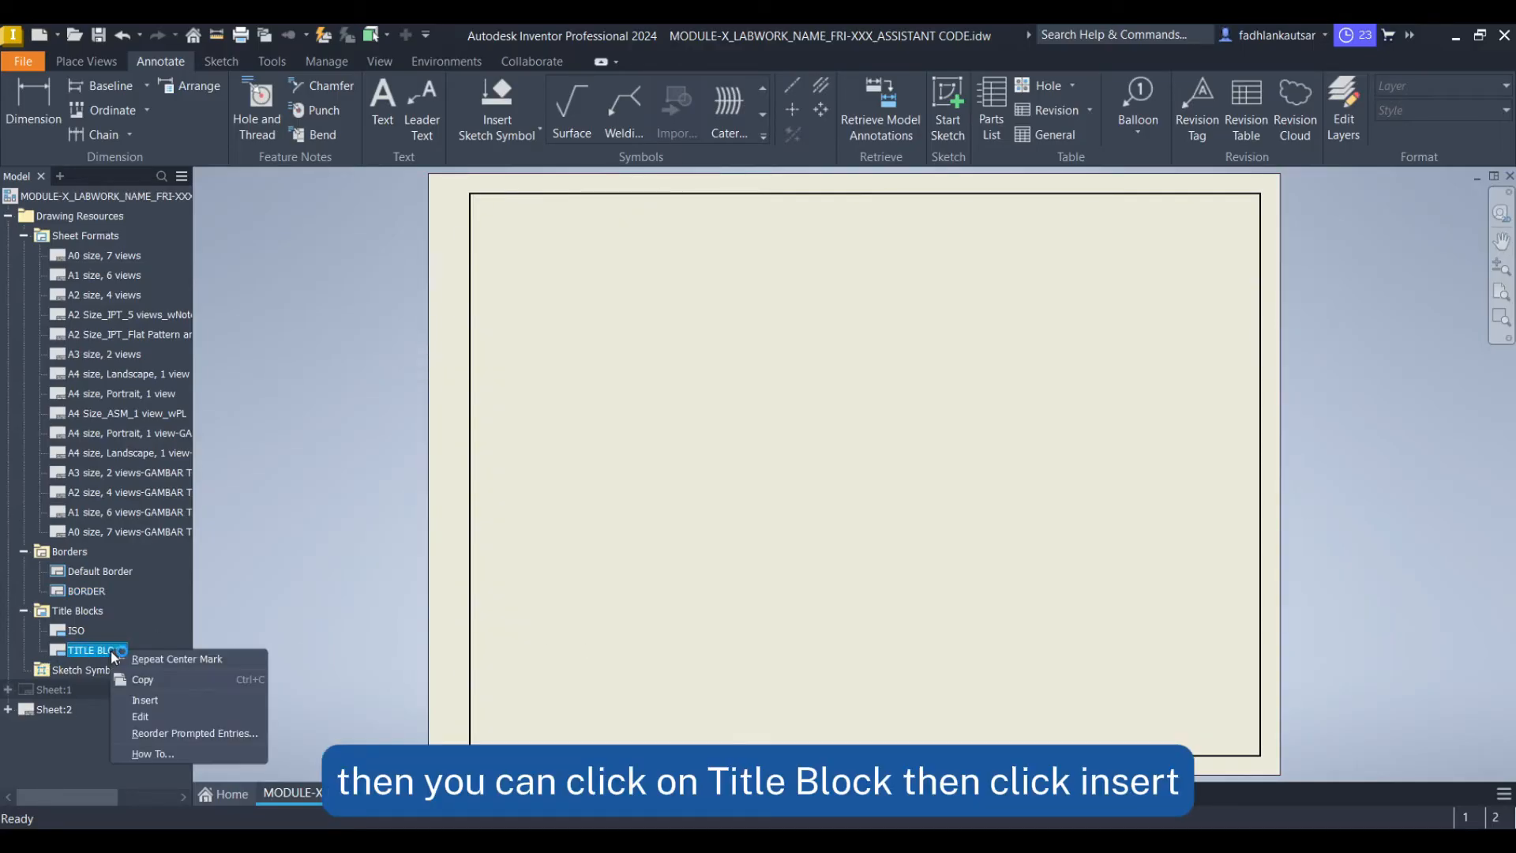
{"action": "left_click", "coordinate": [174, 700]}
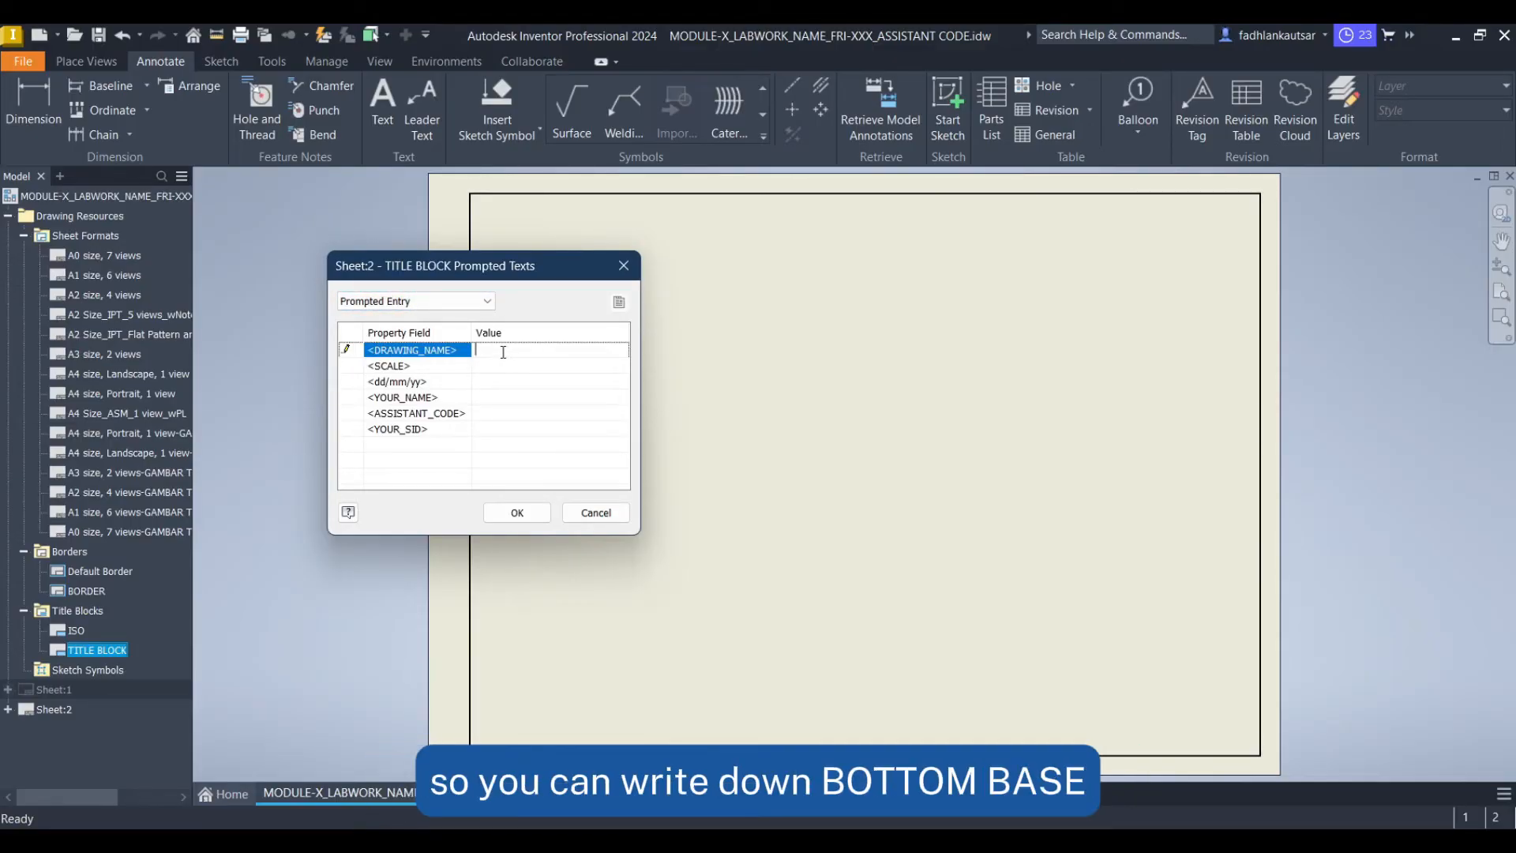
Fill the title block prompts with drawing name BOTTOM BASE, scale 1 : 3 and date dd/mm/yy
{"action": "type", "text": "OTTOM BASE"}
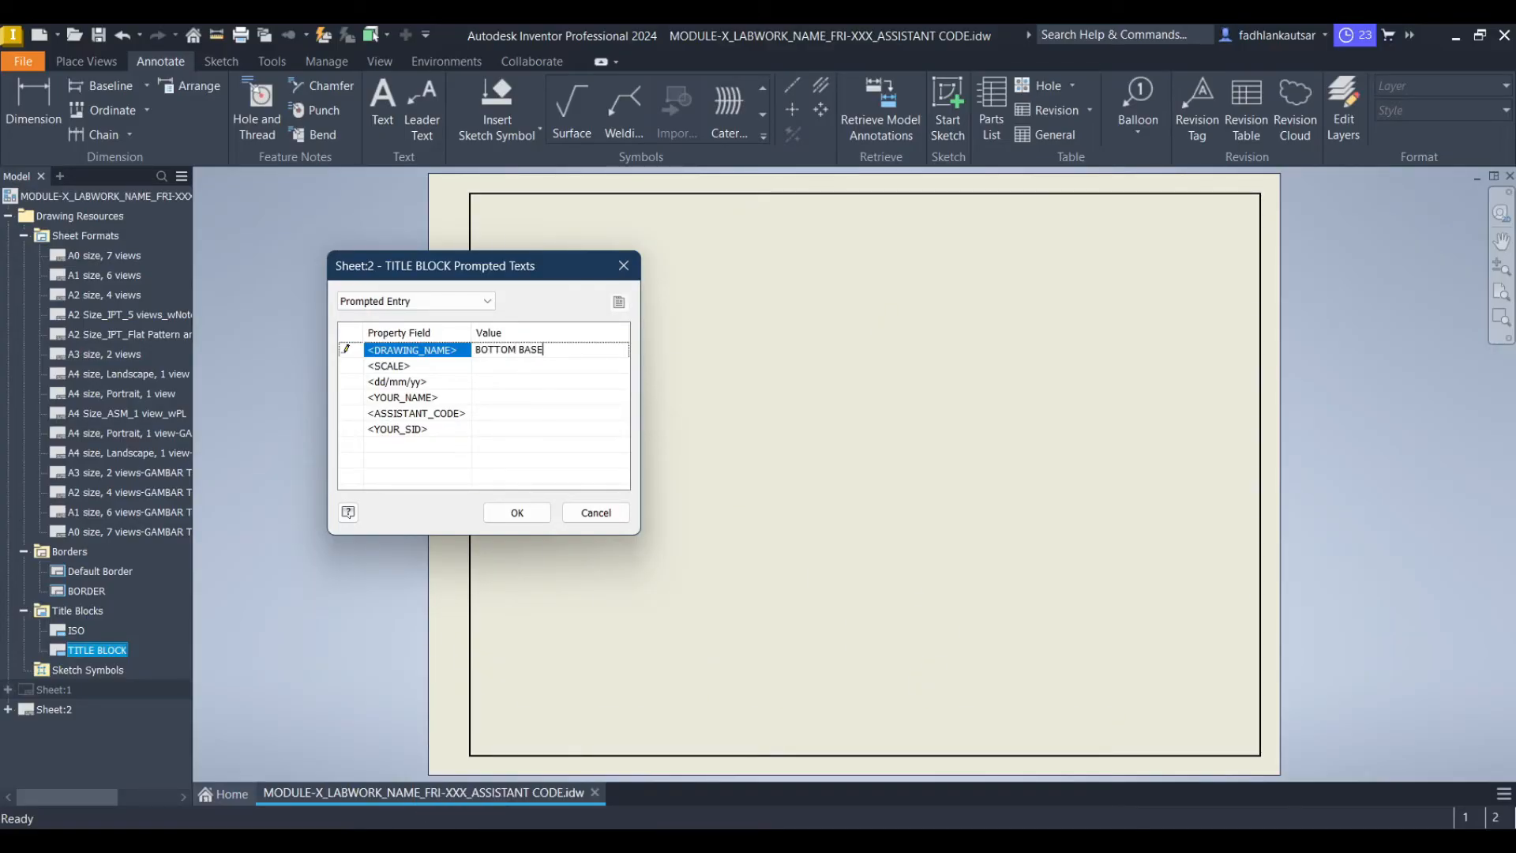
{"action": "left_click", "coordinate": [518, 365]}
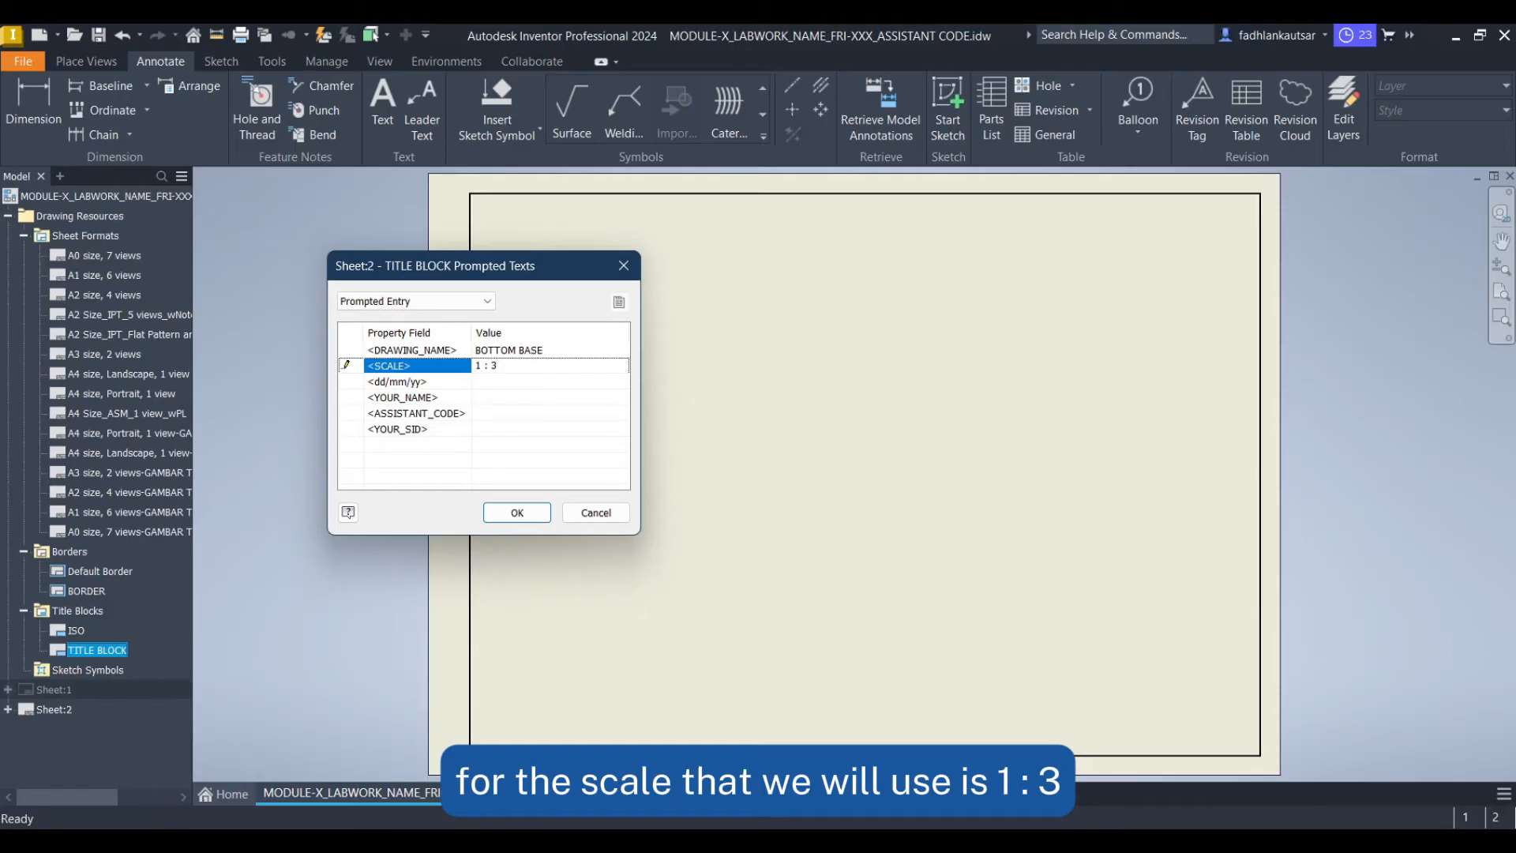
{"action": "key", "text": "Down"}
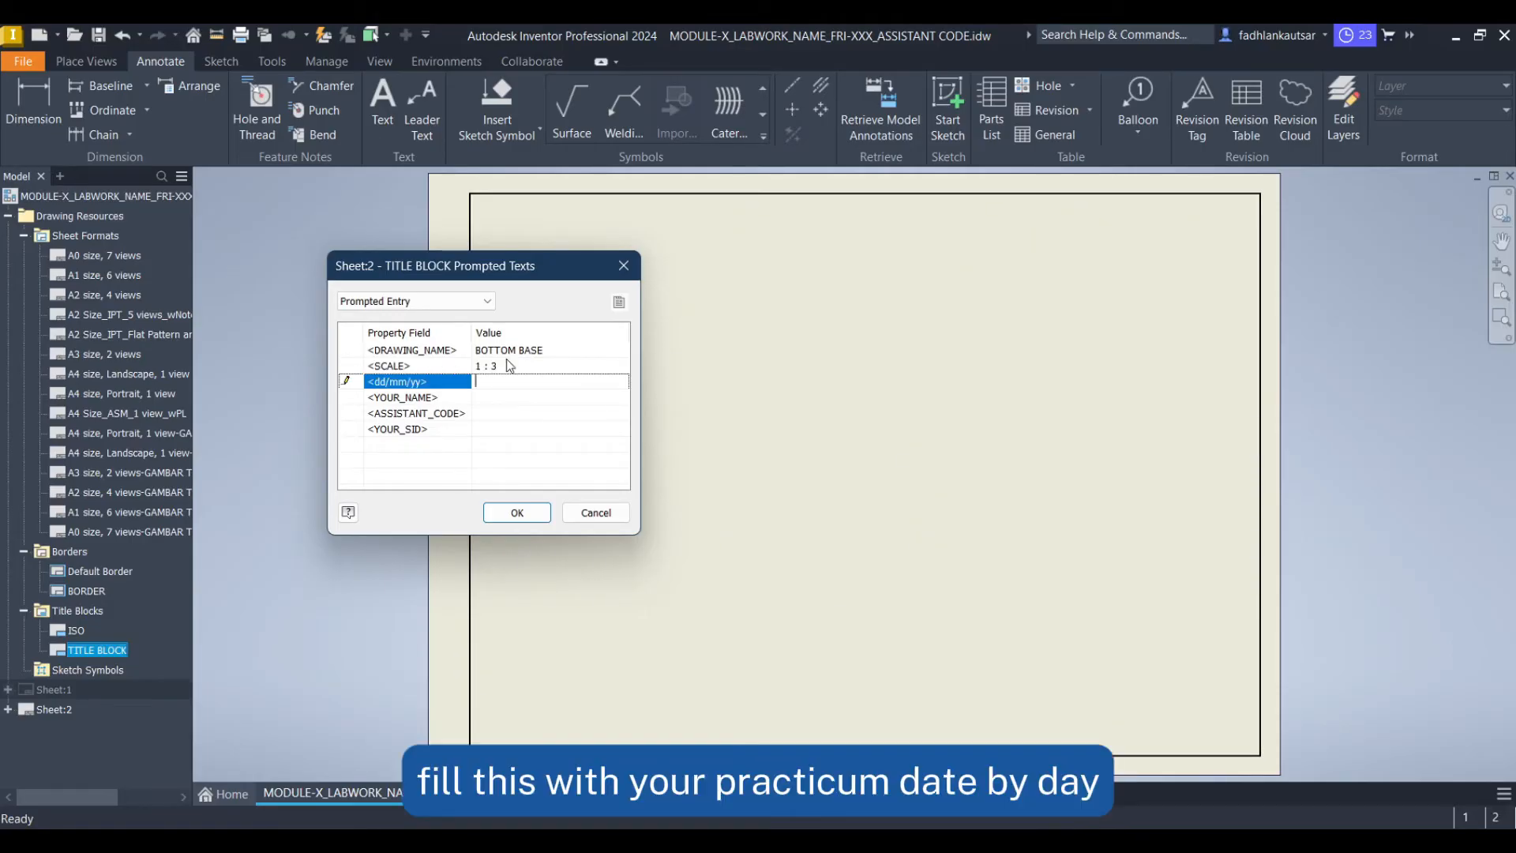
{"action": "type", "text": "dd/mm/y"}
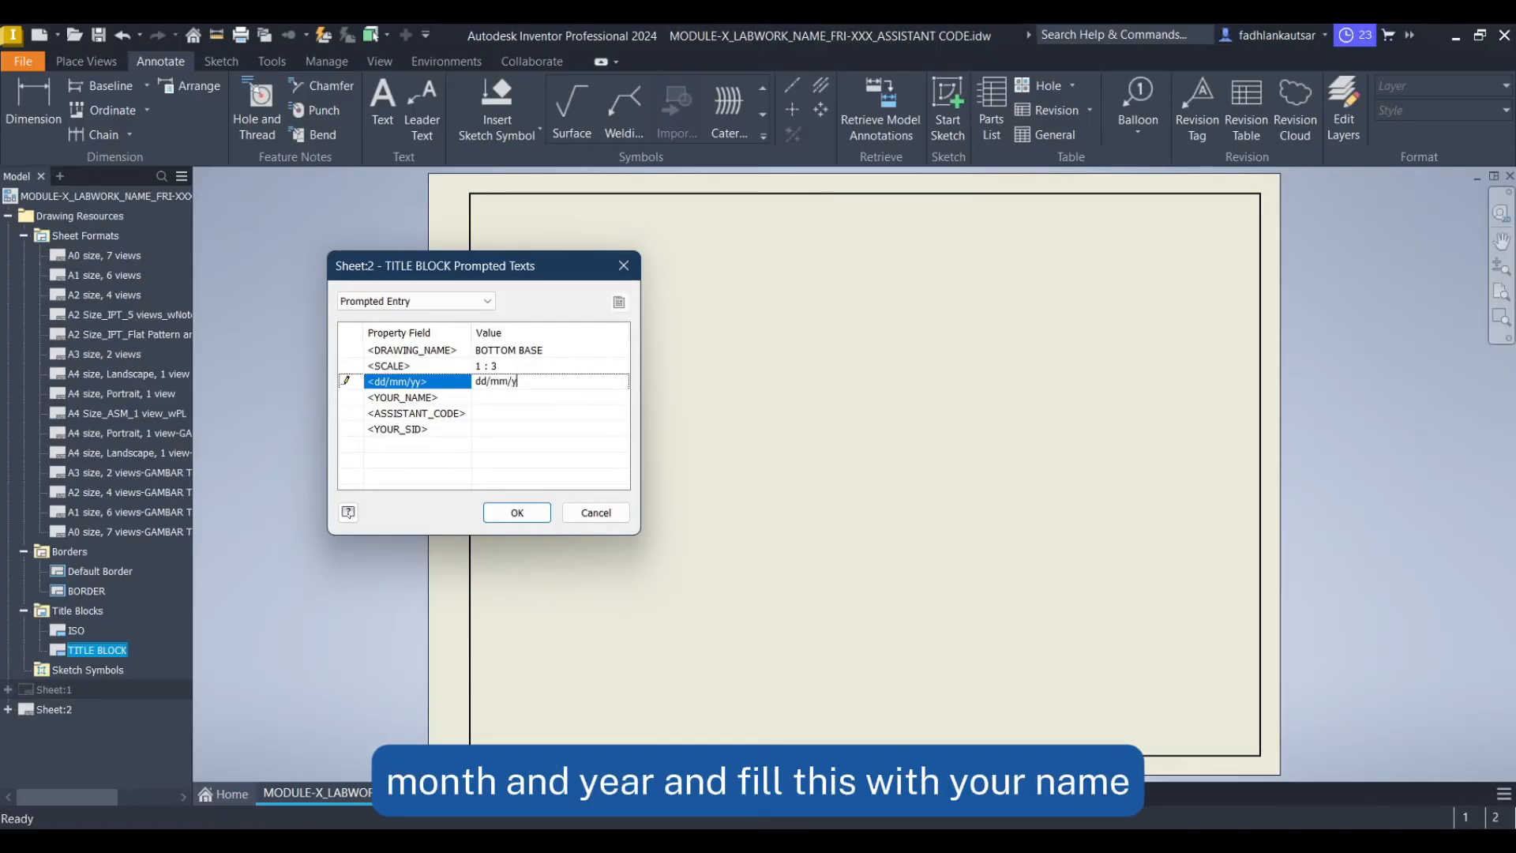
{"action": "key", "text": "Return"}
Enter YOUR_NAME, assistant code GXXX and YOUR_SID in the remaining title block prompts and confirm
{"action": "type", "text": "YOUR_NAME"}
{"action": "key", "text": "Return"}
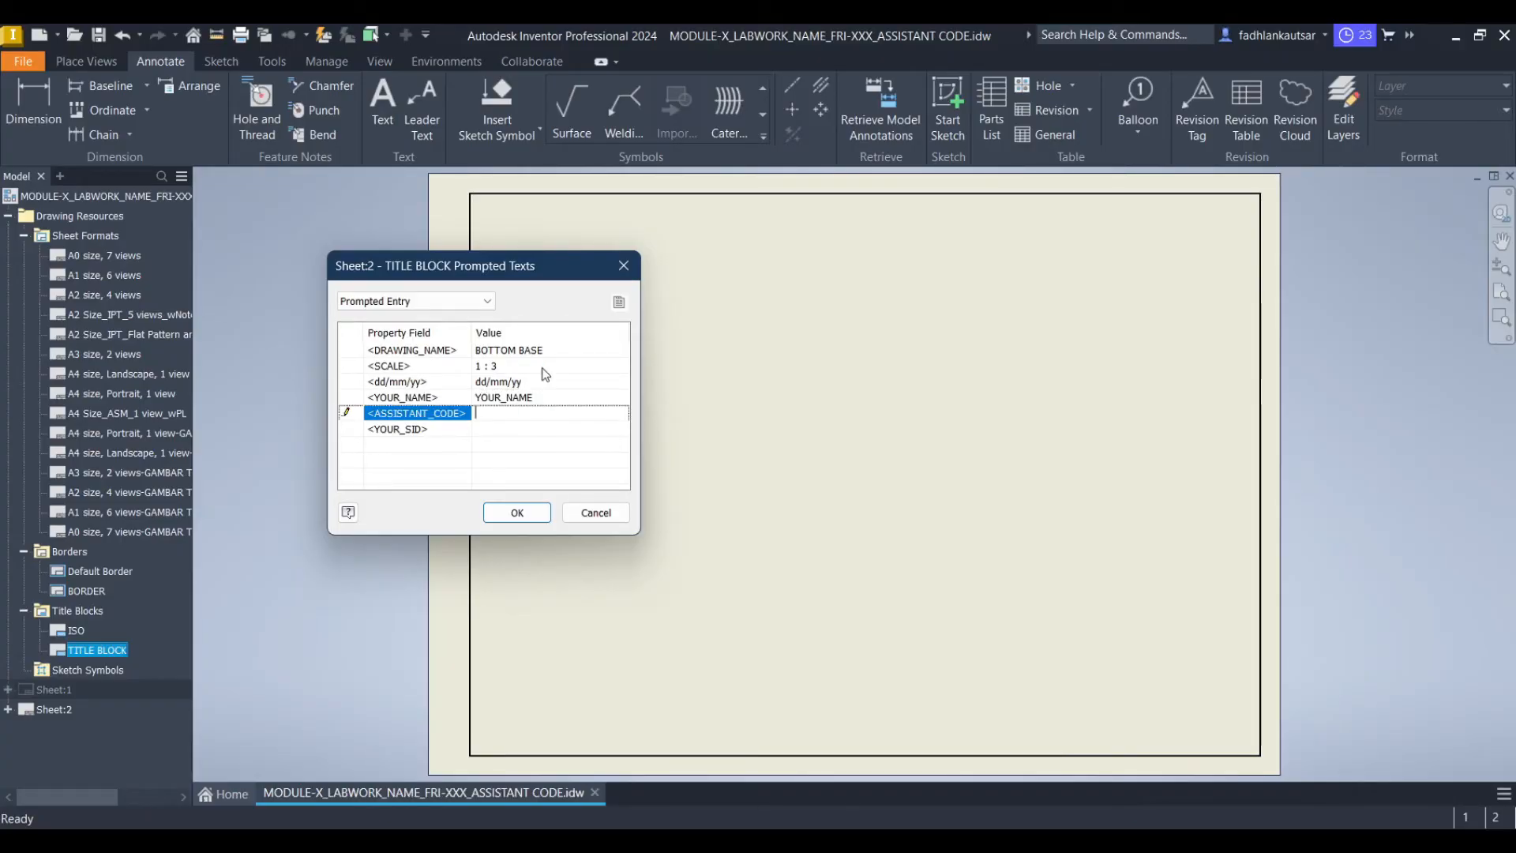
{"action": "type", "text": "GXXX"}
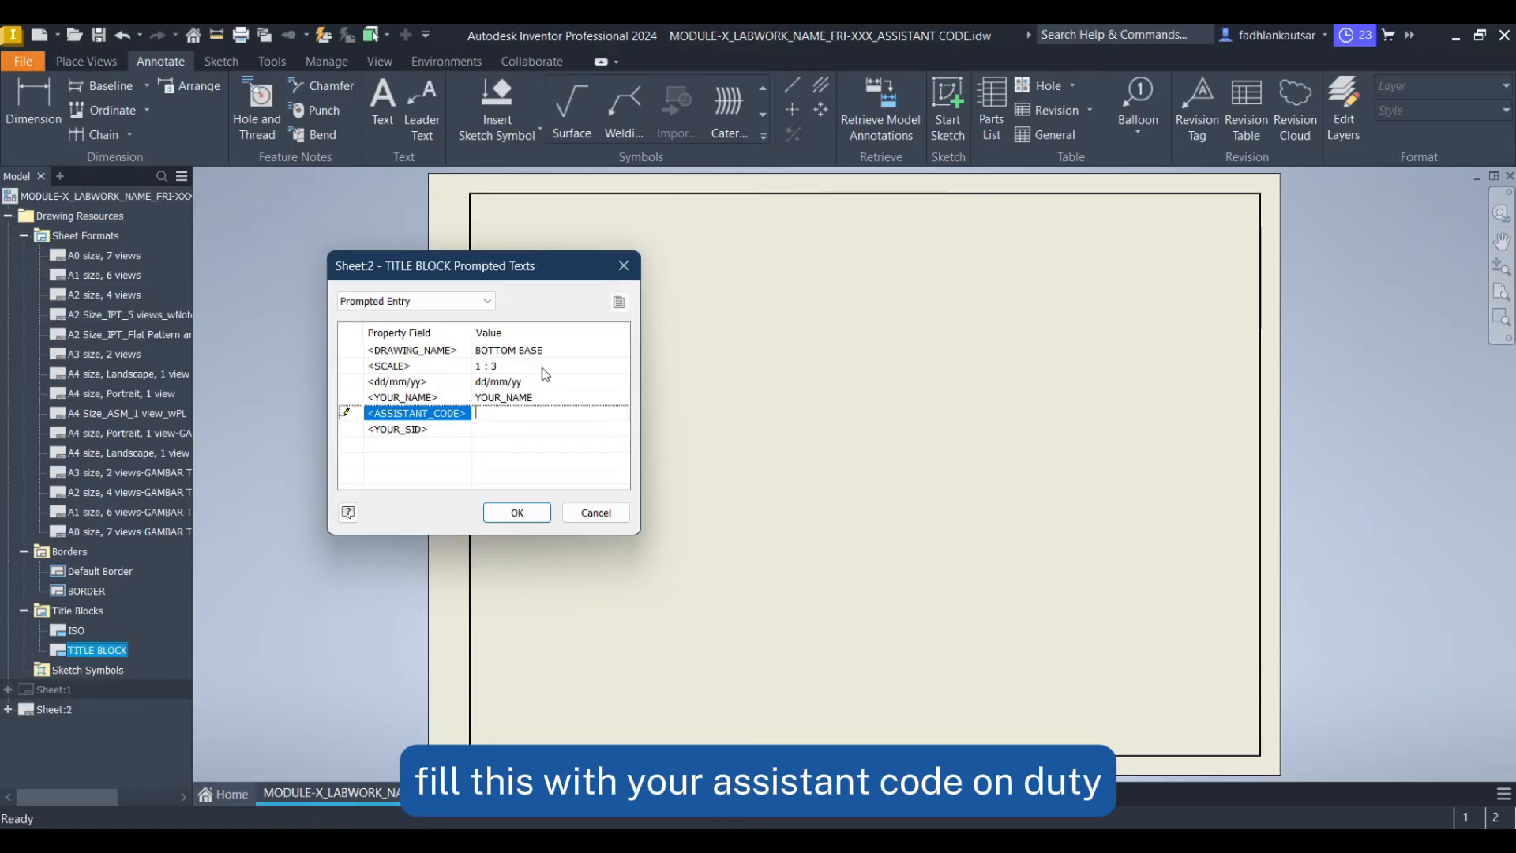
{"action": "key", "text": "Return"}
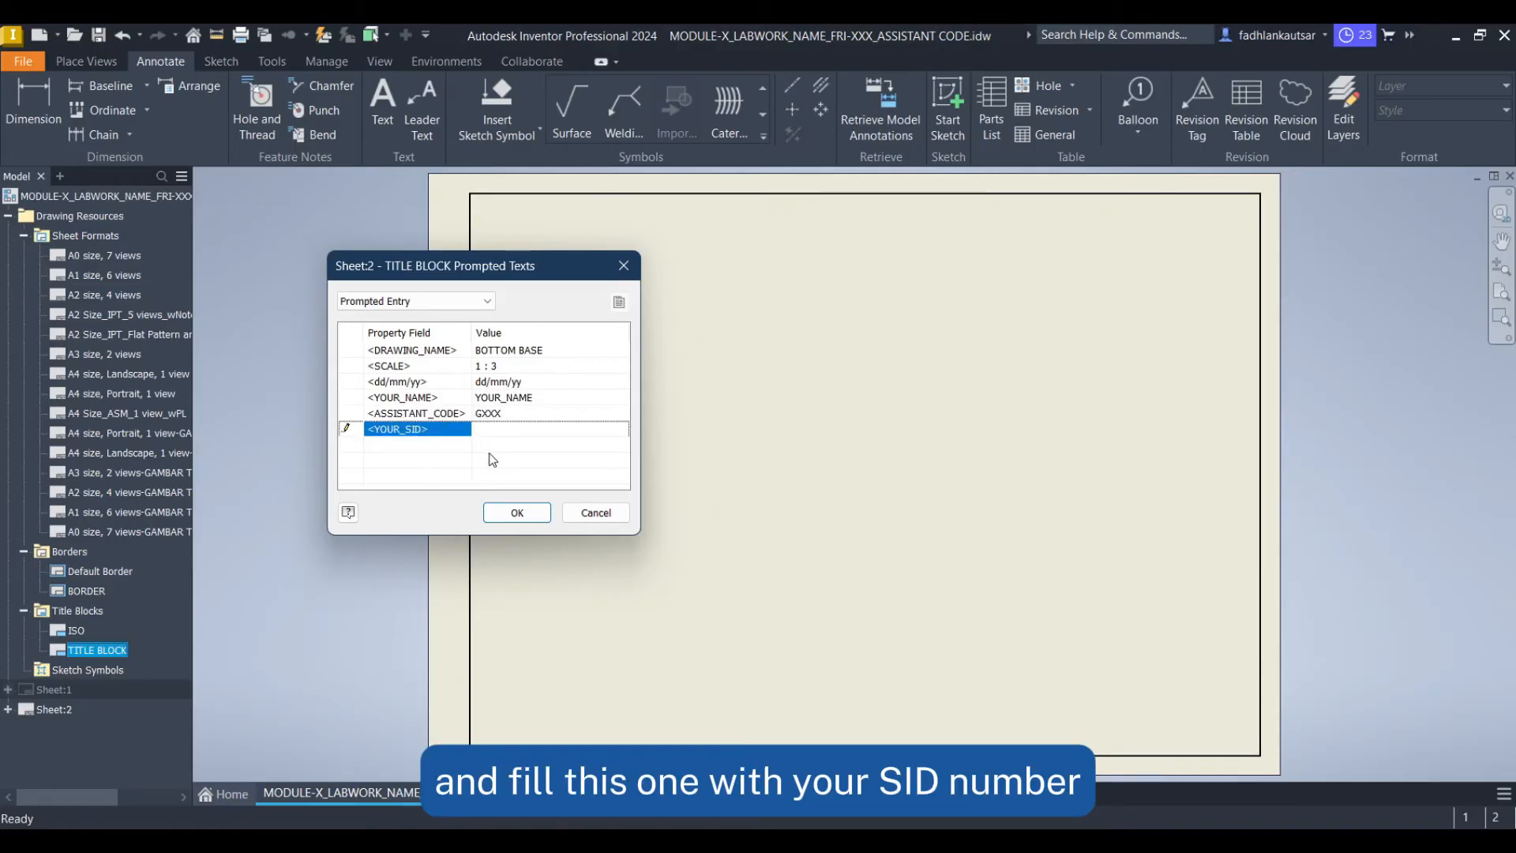
{"action": "type", "text": "YOUR_SID"}
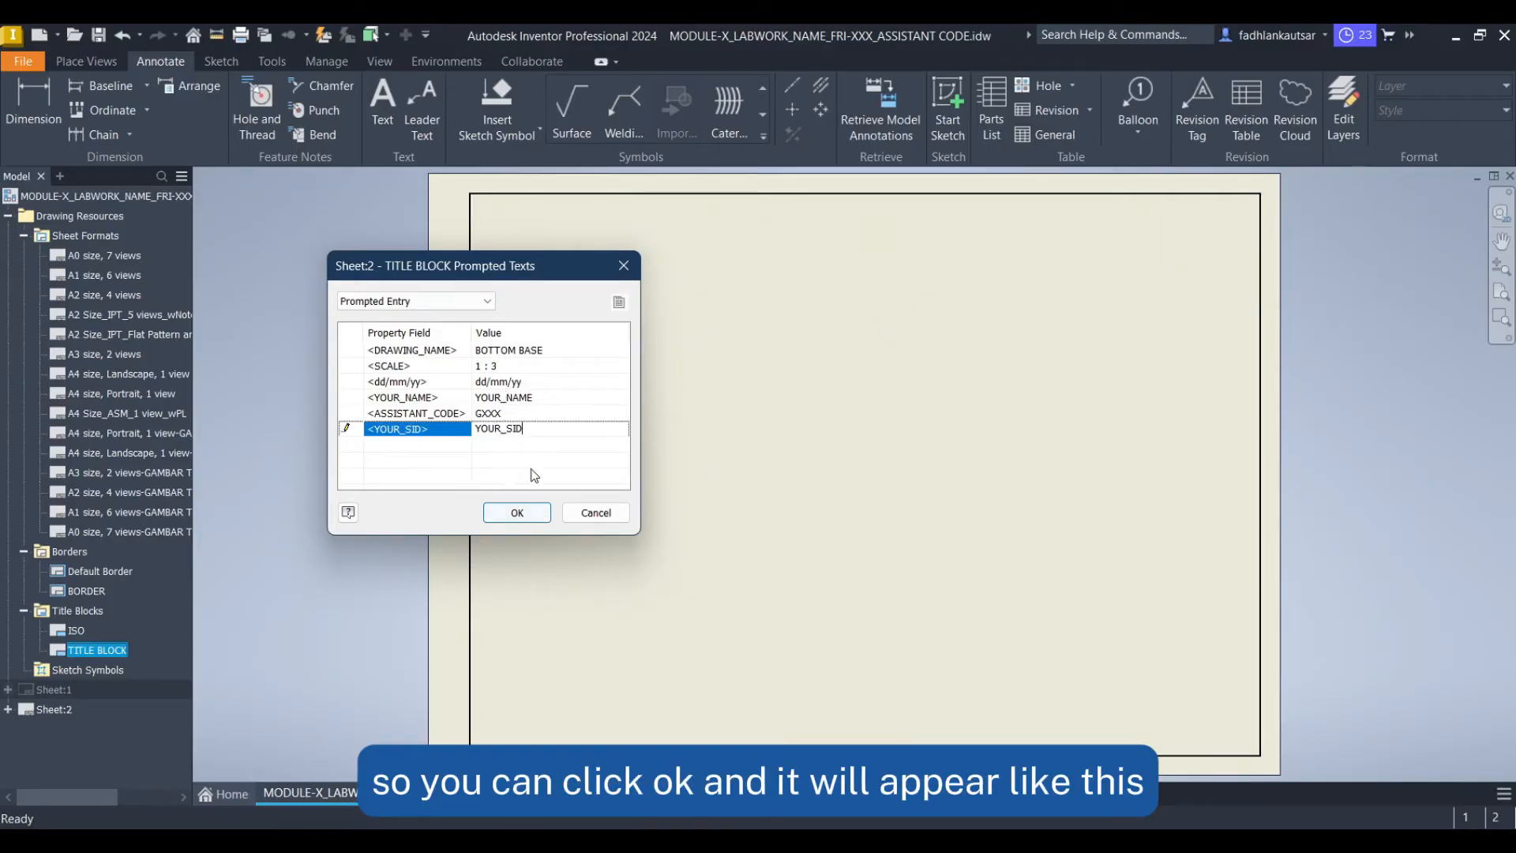
{"action": "left_click", "coordinate": [517, 512]}
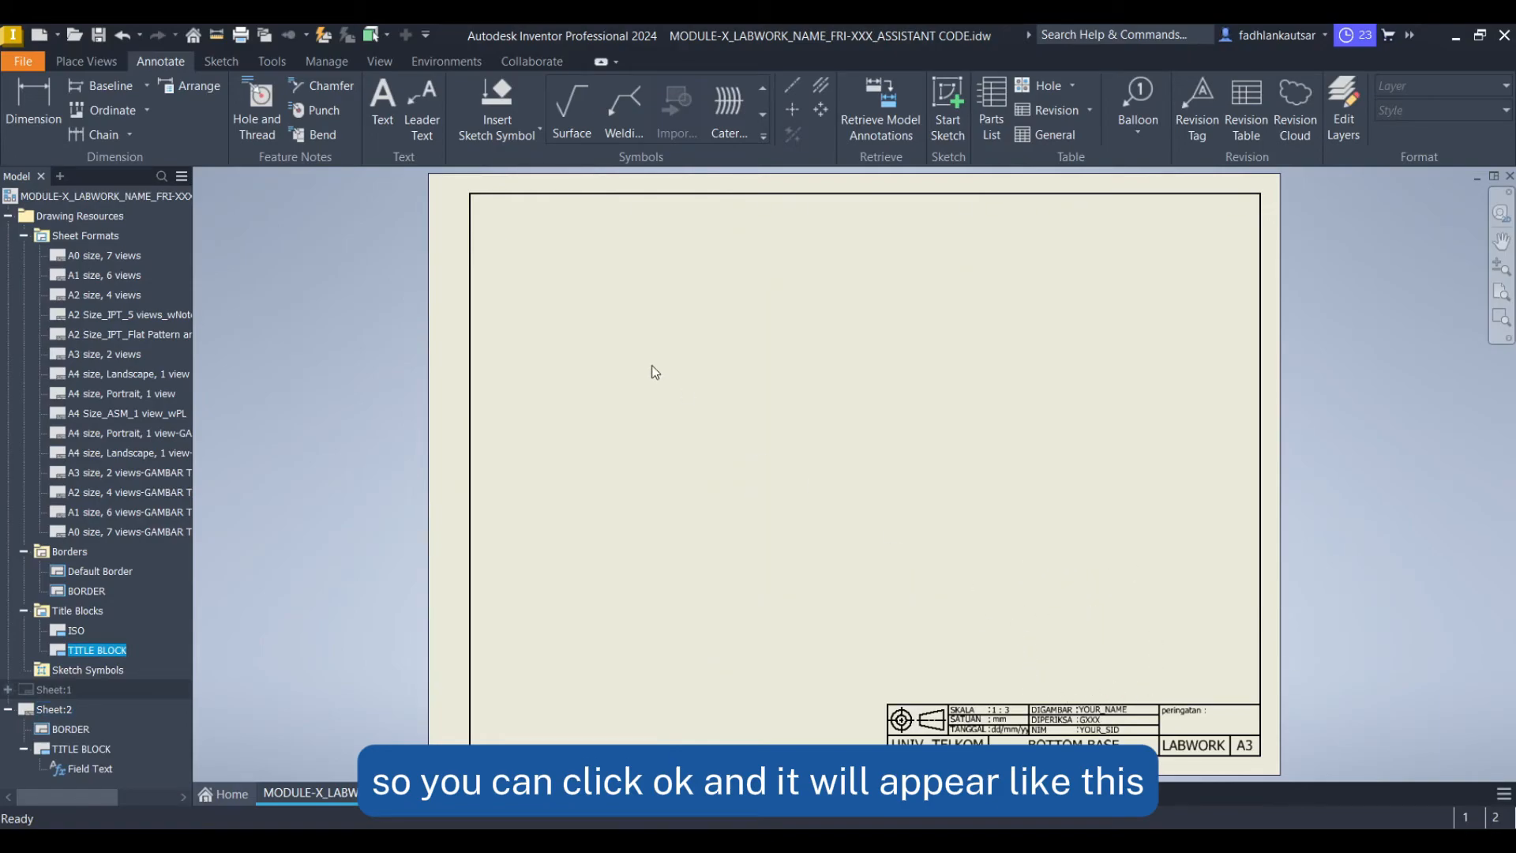
Start a base view and open Bottom Base.ipt as its source file
{"action": "left_click", "coordinate": [109, 59]}
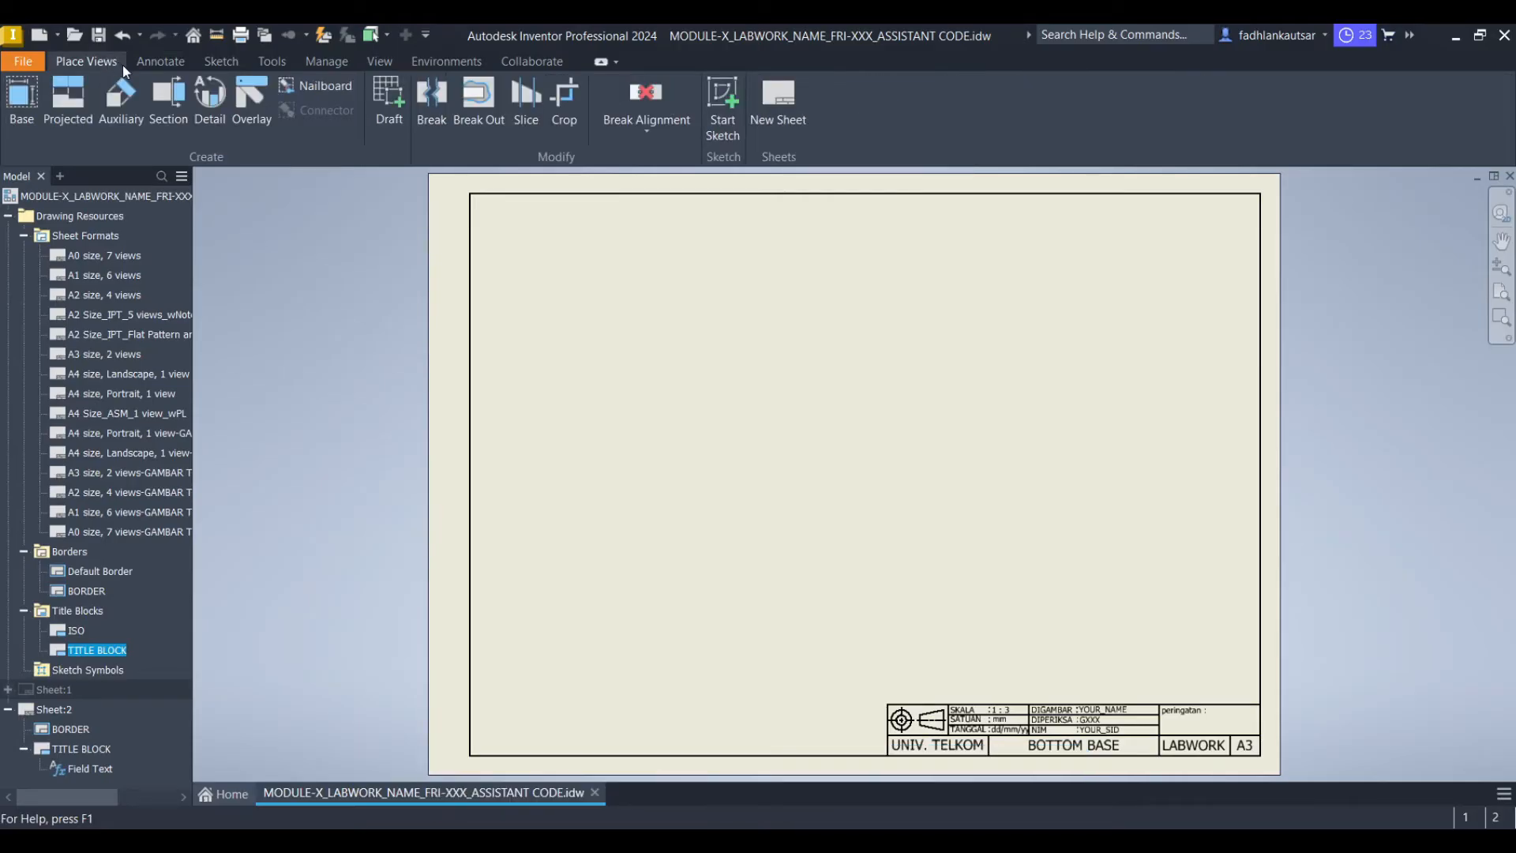
{"action": "left_click", "coordinate": [33, 114]}
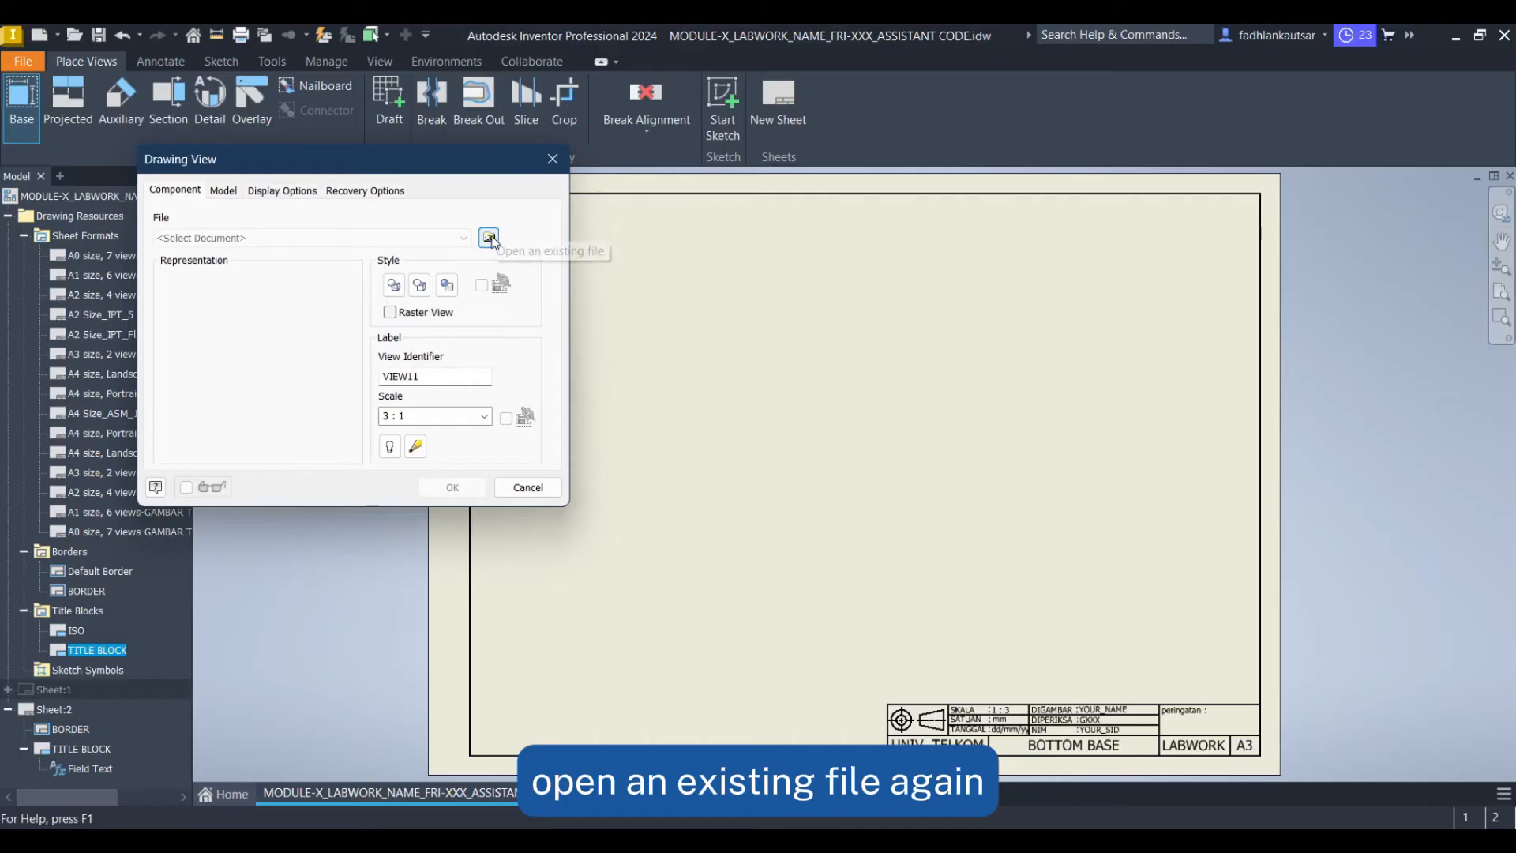
{"action": "left_click", "coordinate": [491, 238]}
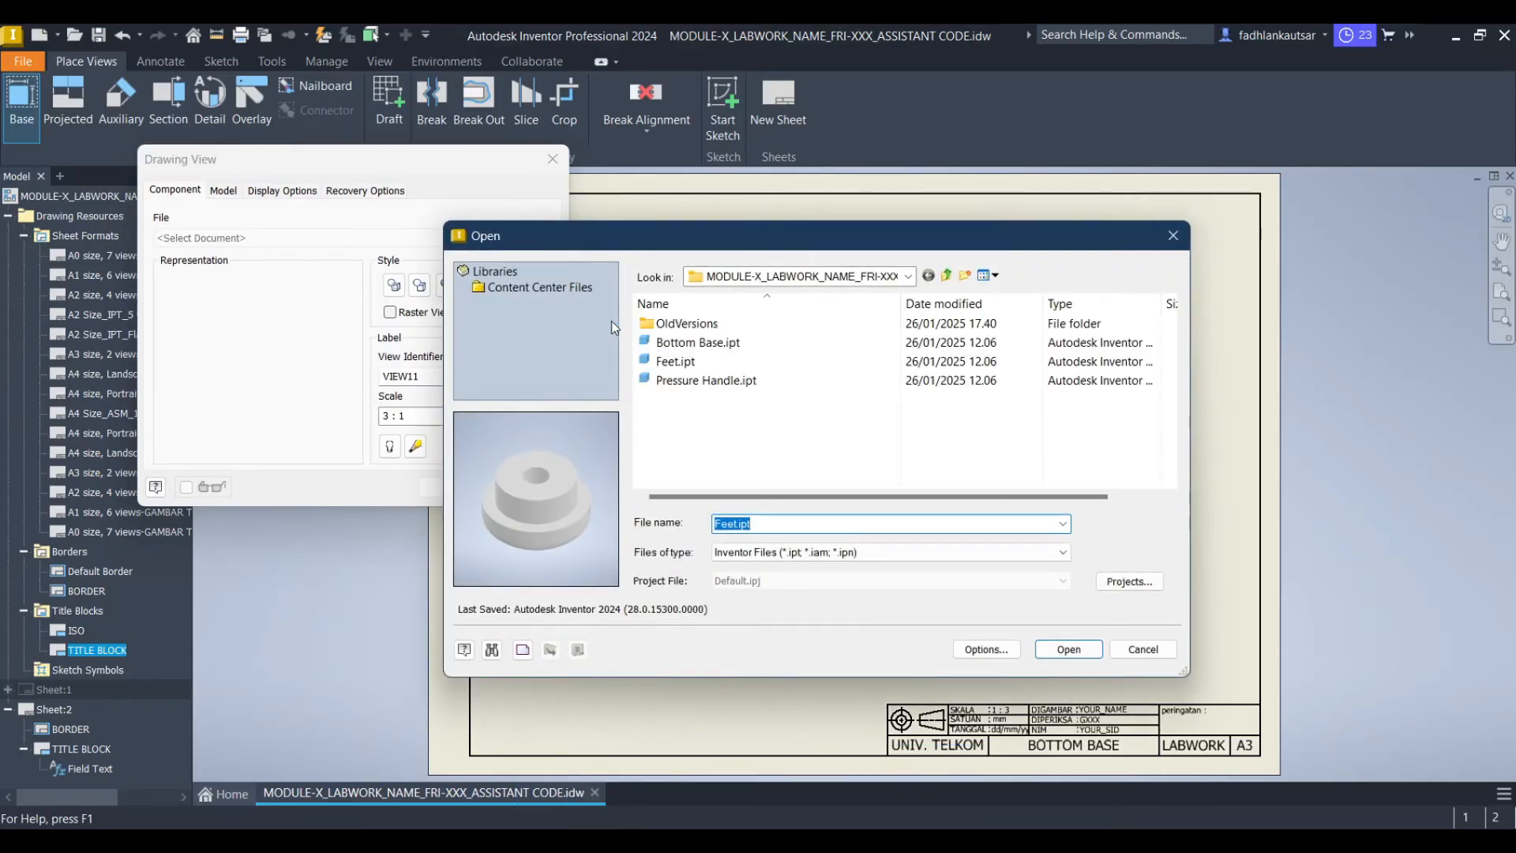
{"action": "left_click", "coordinate": [752, 343]}
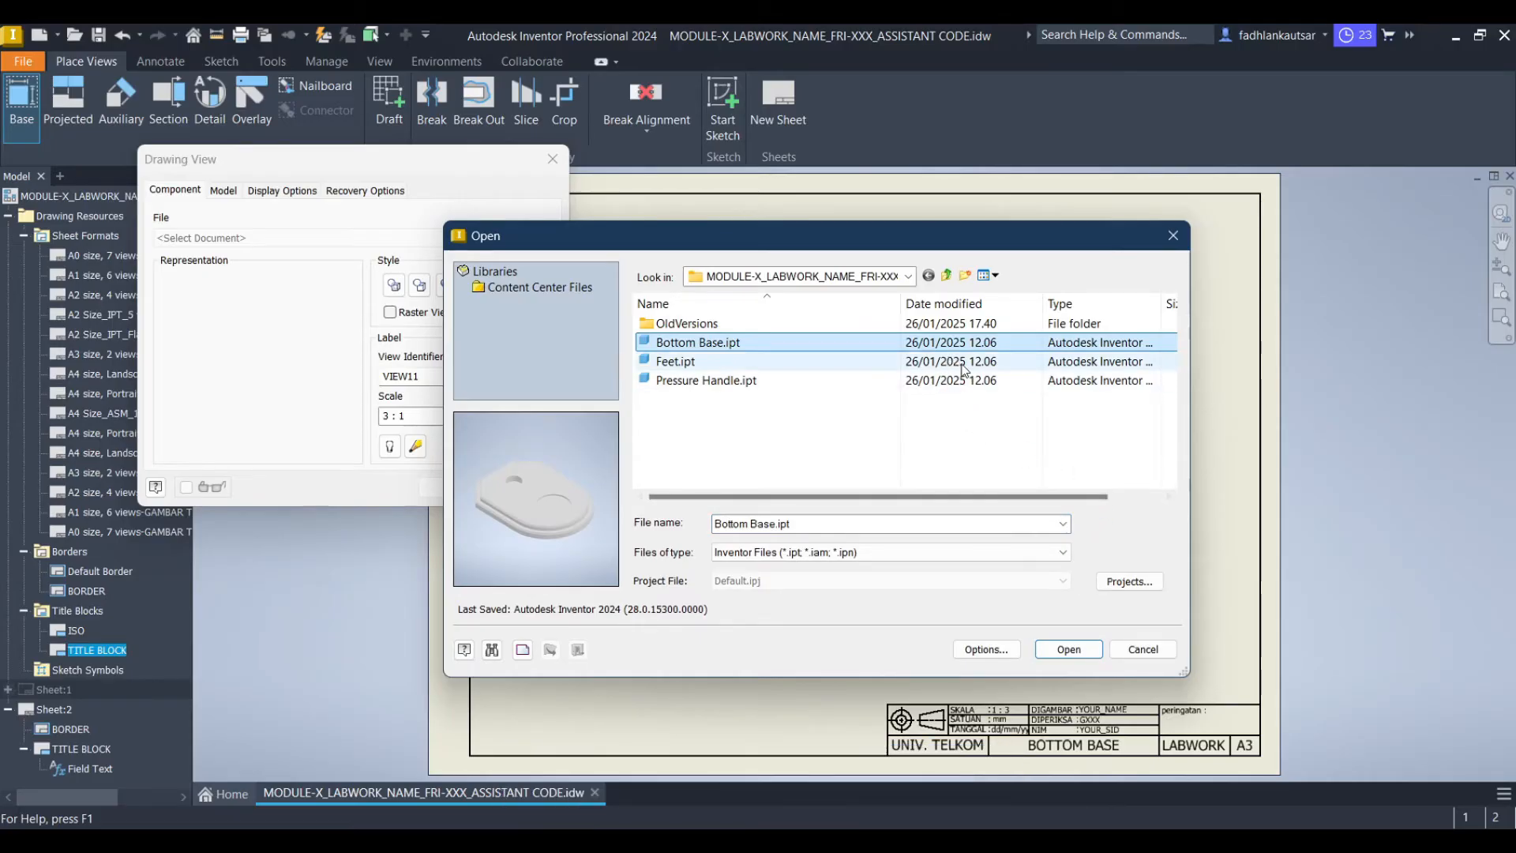
{"action": "left_click", "coordinate": [1070, 650]}
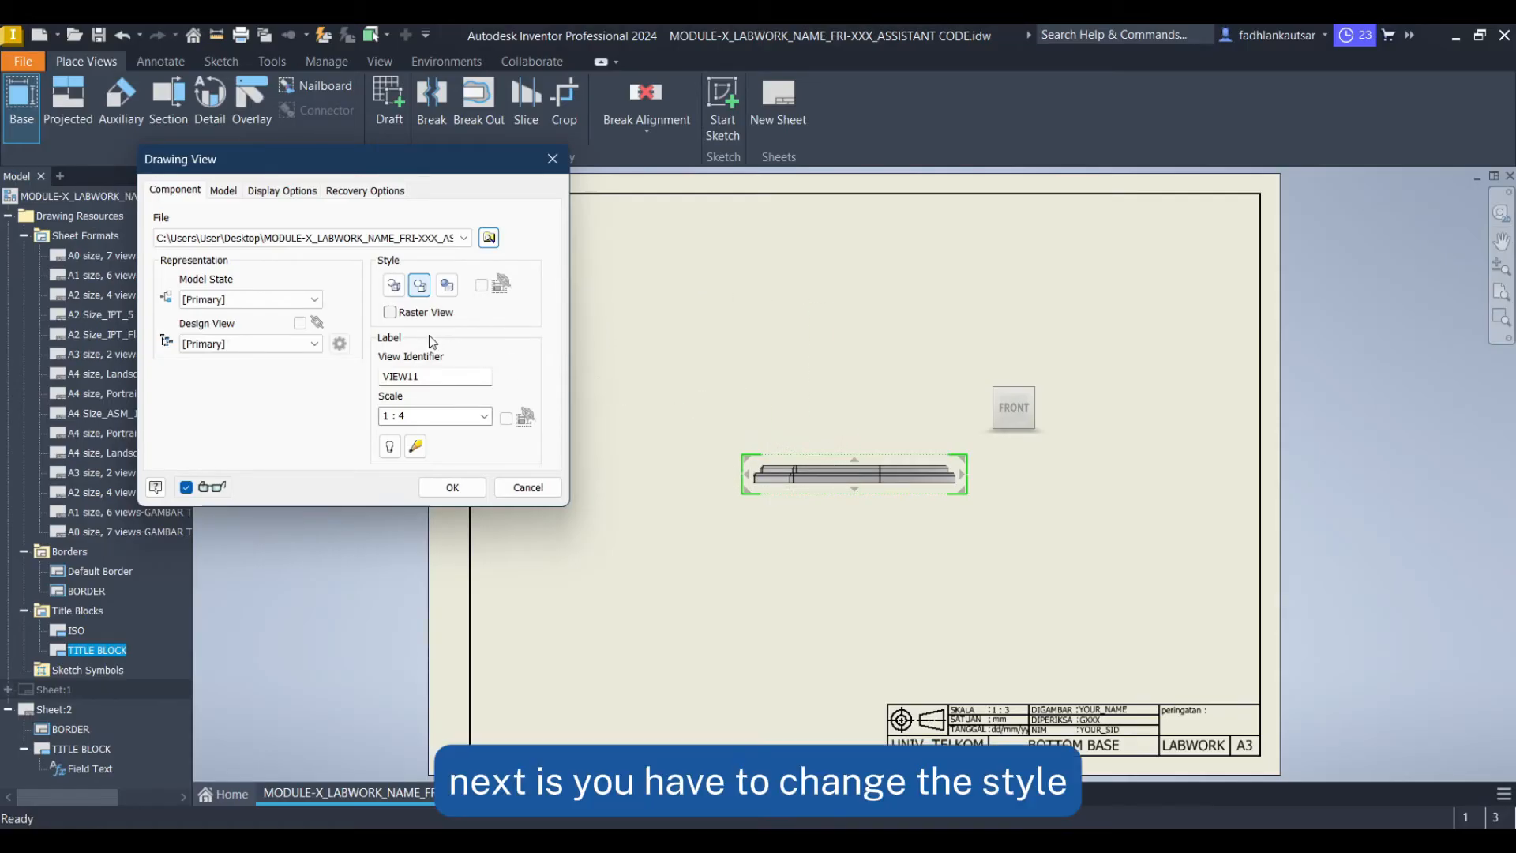
Set the base view to Hidden Line style, identifier A, scale 1 : 3, then place it toward the sheet's lower left
{"action": "left_click", "coordinate": [394, 286]}
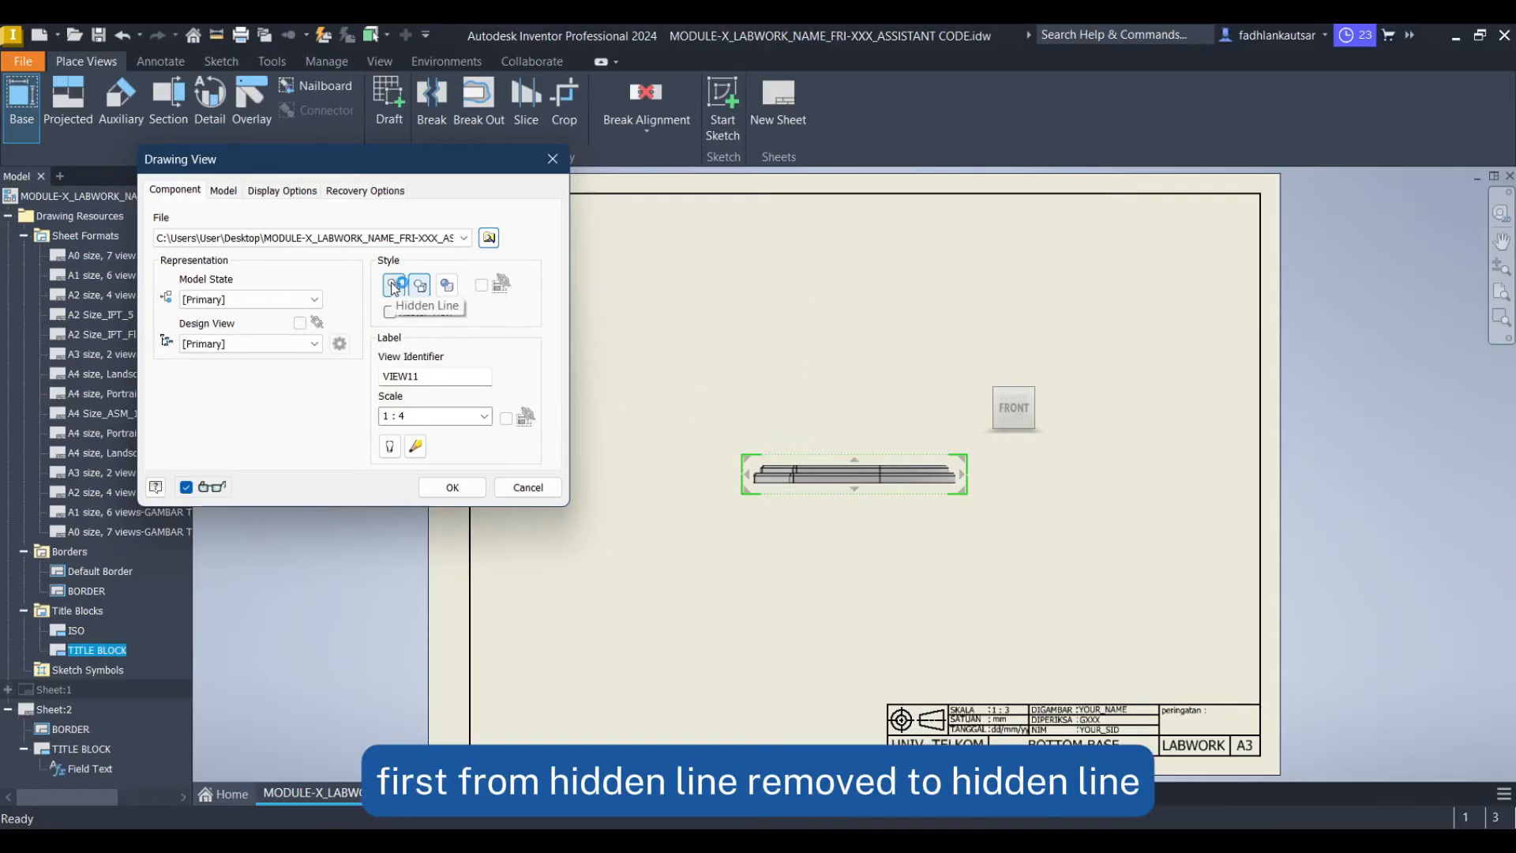
{"action": "left_click", "coordinate": [391, 286]}
{"action": "double_click", "coordinate": [455, 379]}
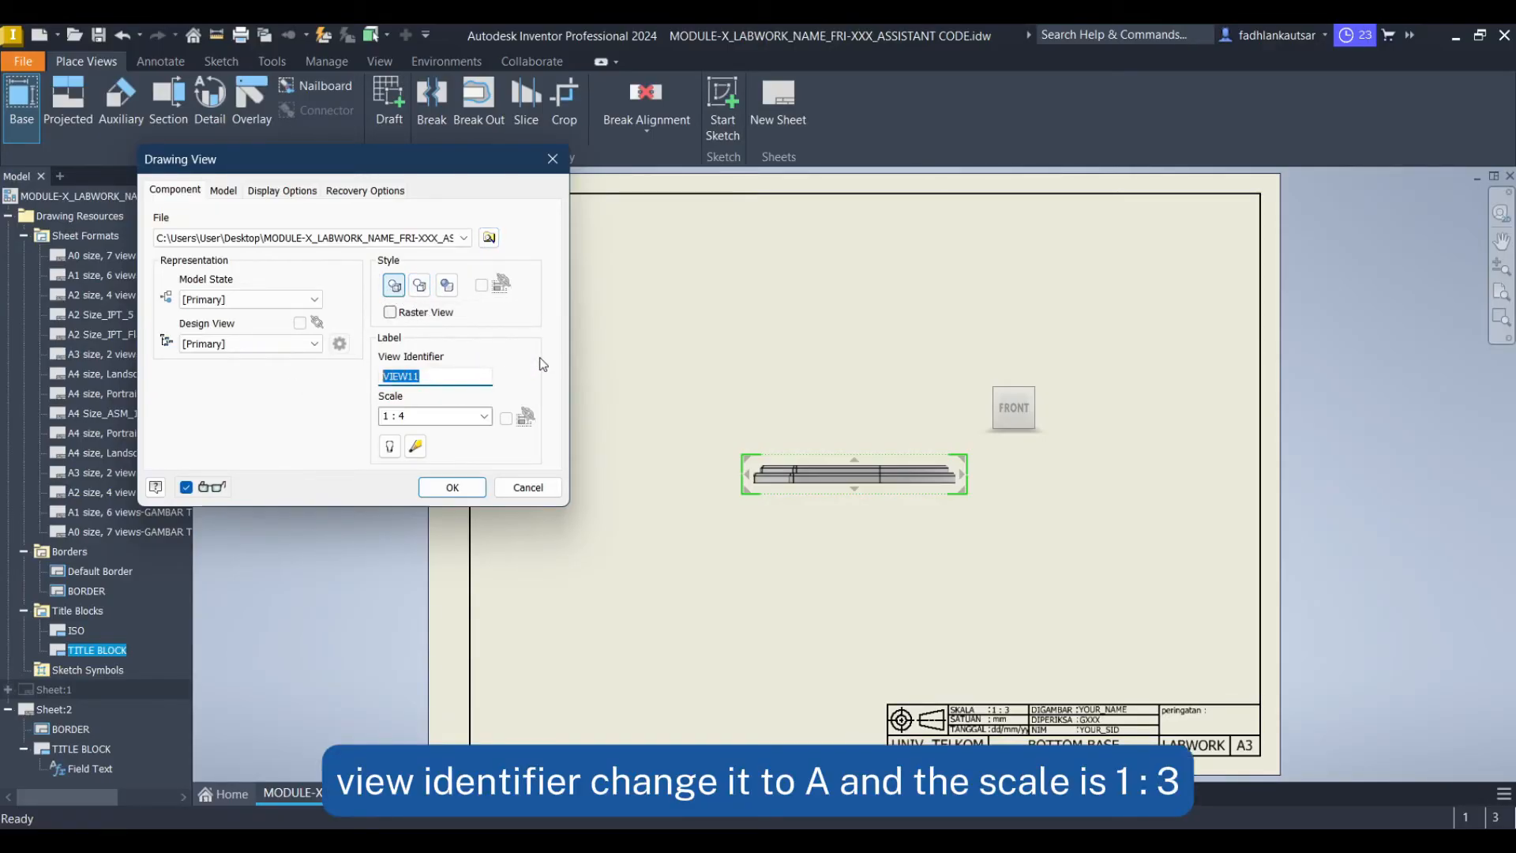
{"action": "type", "text": "A"}
{"action": "left_click", "coordinate": [464, 414]}
{"action": "type", "text": "1"}
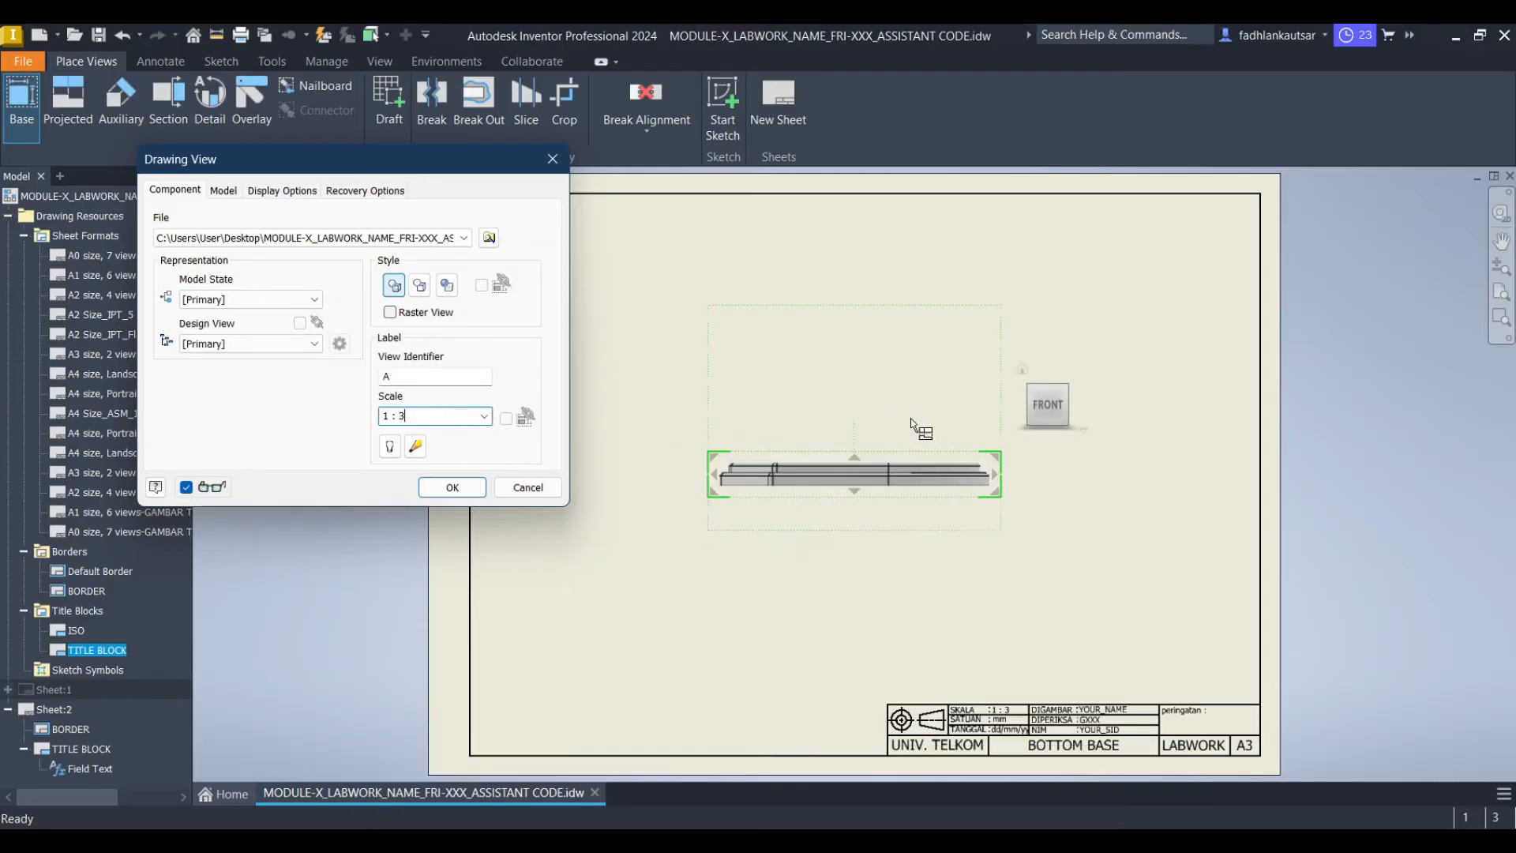
{"action": "left_click", "coordinate": [453, 488]}
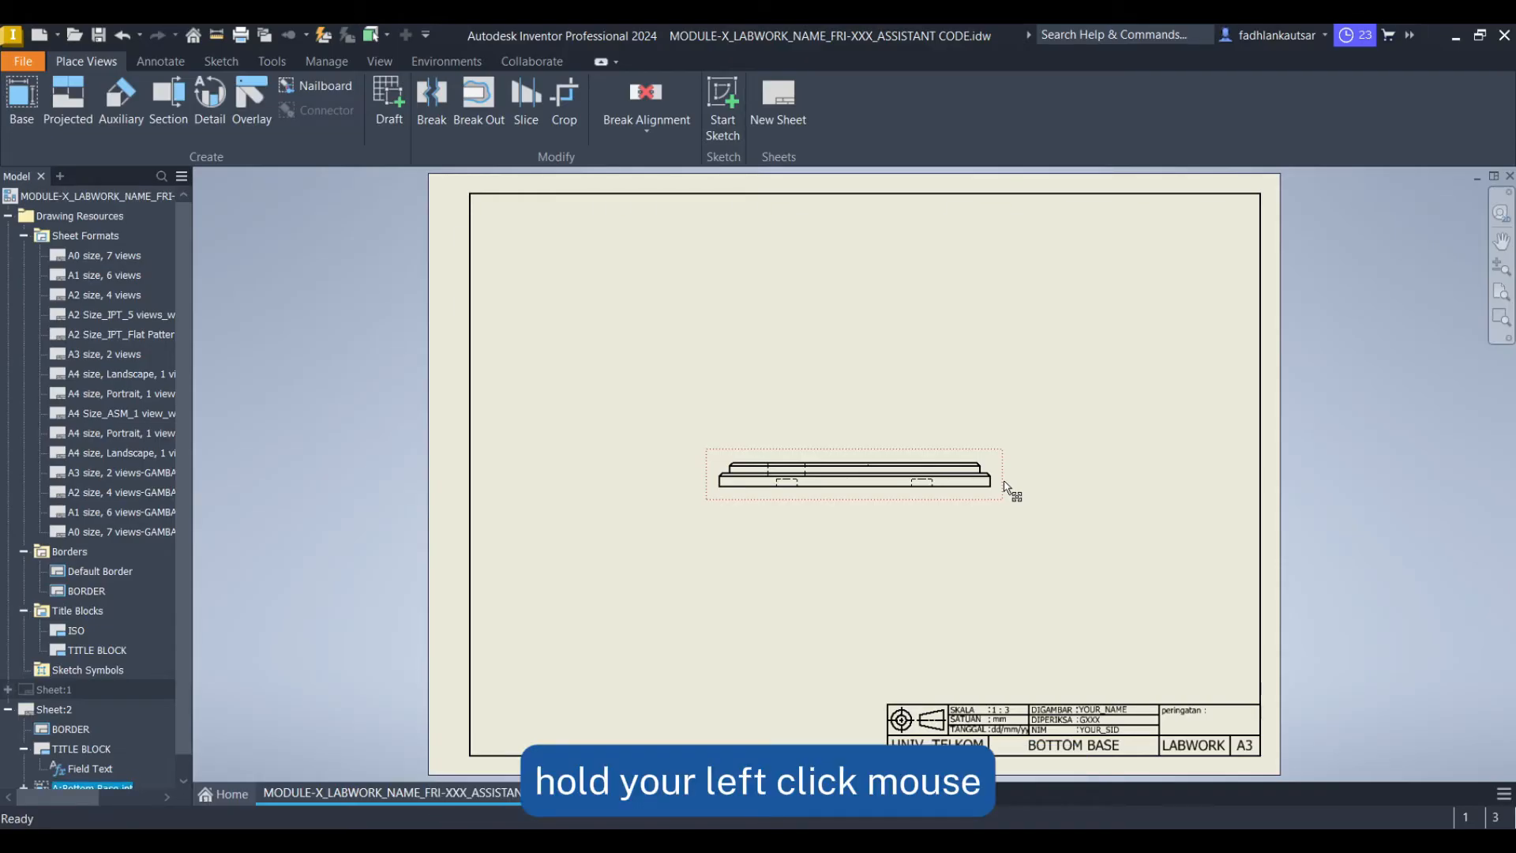
{"action": "left_click_drag", "start_coordinate": [1007, 493], "coordinate": [826, 643]}
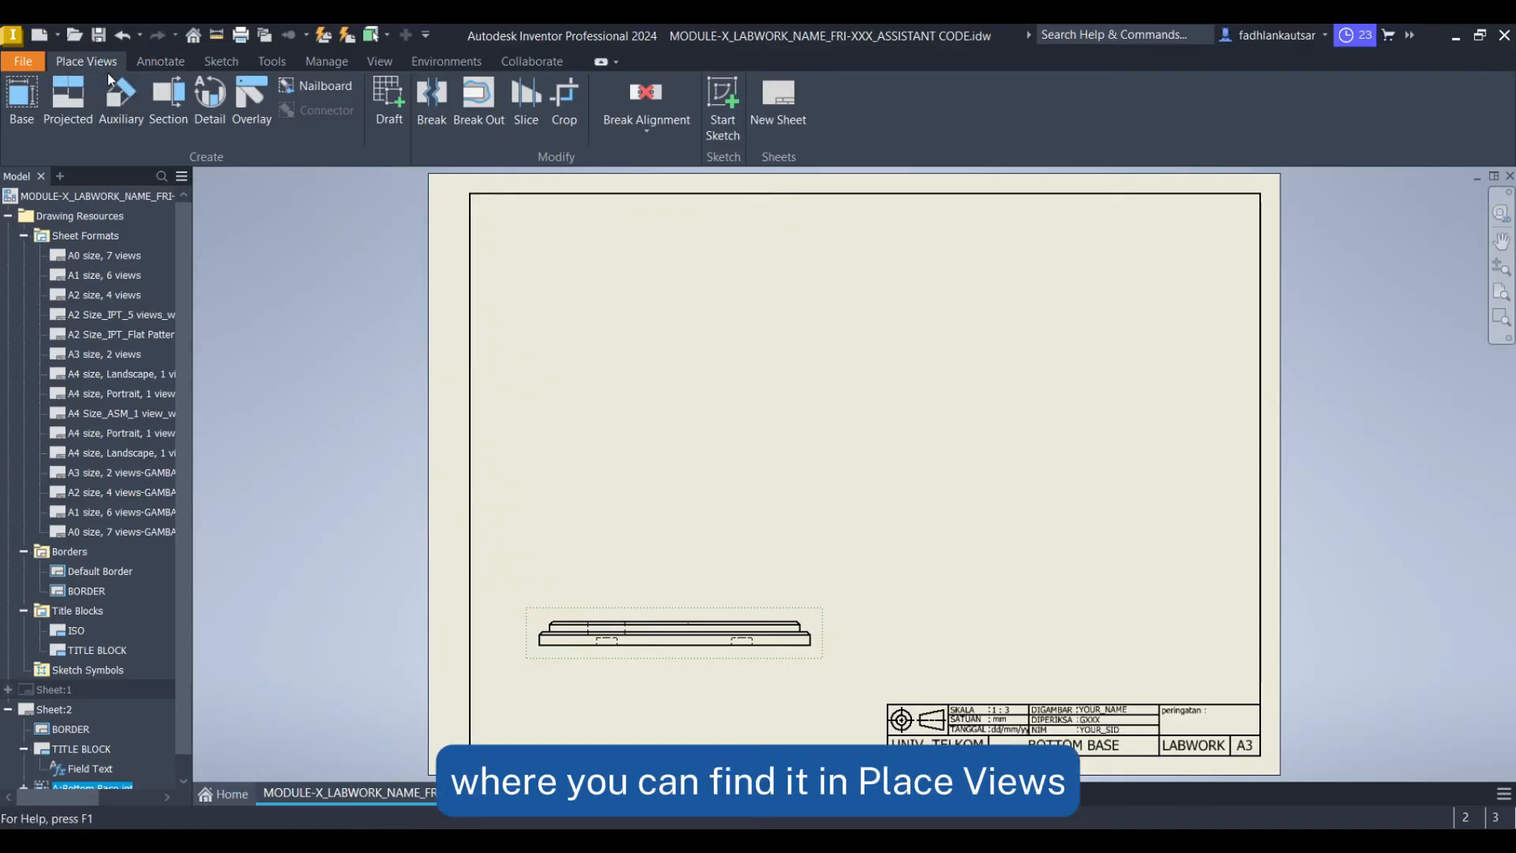
Draw a stepped section line on base view A, from above the part down, across to the second hole, and down
{"action": "left_click", "coordinate": [174, 96]}
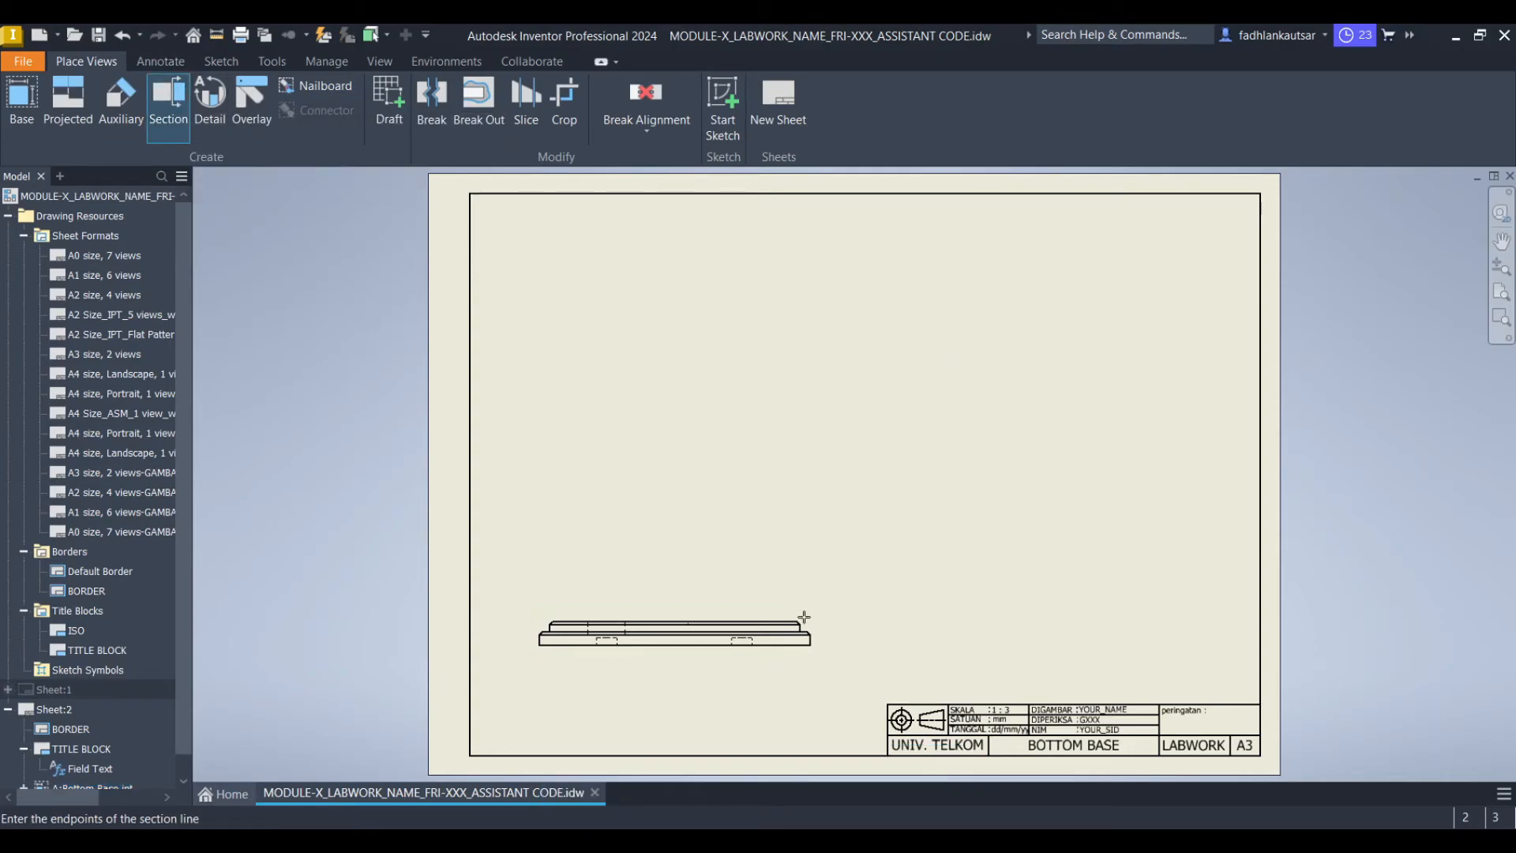
{"action": "scroll", "coordinate": [721, 616], "scroll_direction": "up", "scroll_amount": 4}
{"action": "mouse_move", "coordinate": [751, 640]}
{"action": "middle_mouse_down"}
{"action": "mouse_move", "coordinate": [732, 613]}
{"action": "mouse_move", "coordinate": [737, 503]}
{"action": "middle_mouse_up"}
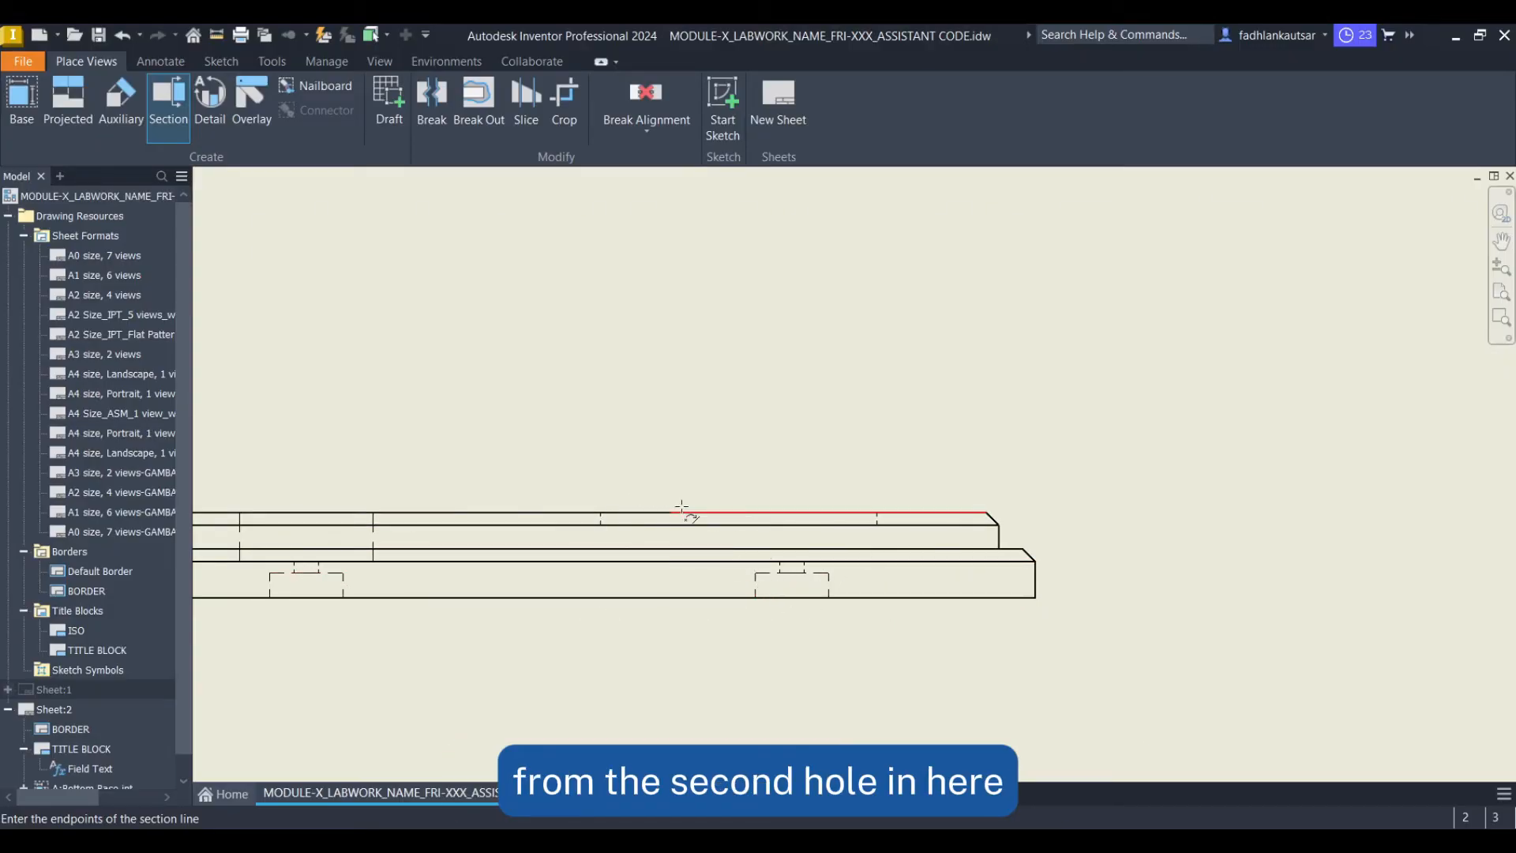
{"action": "scroll", "coordinate": [673, 517], "scroll_direction": "down", "scroll_amount": 3}
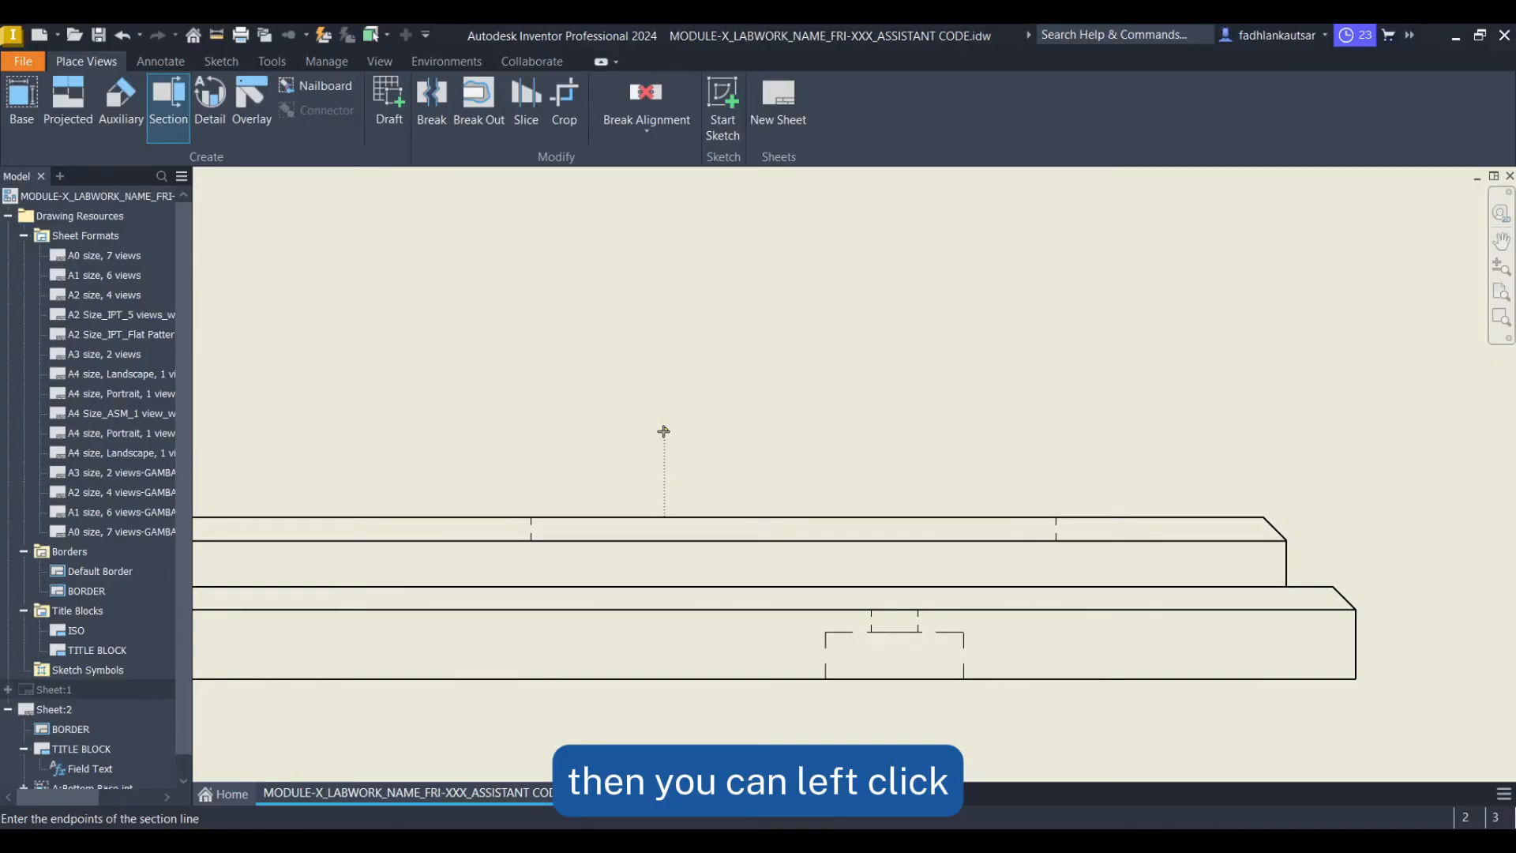
{"action": "left_click", "coordinate": [664, 430]}
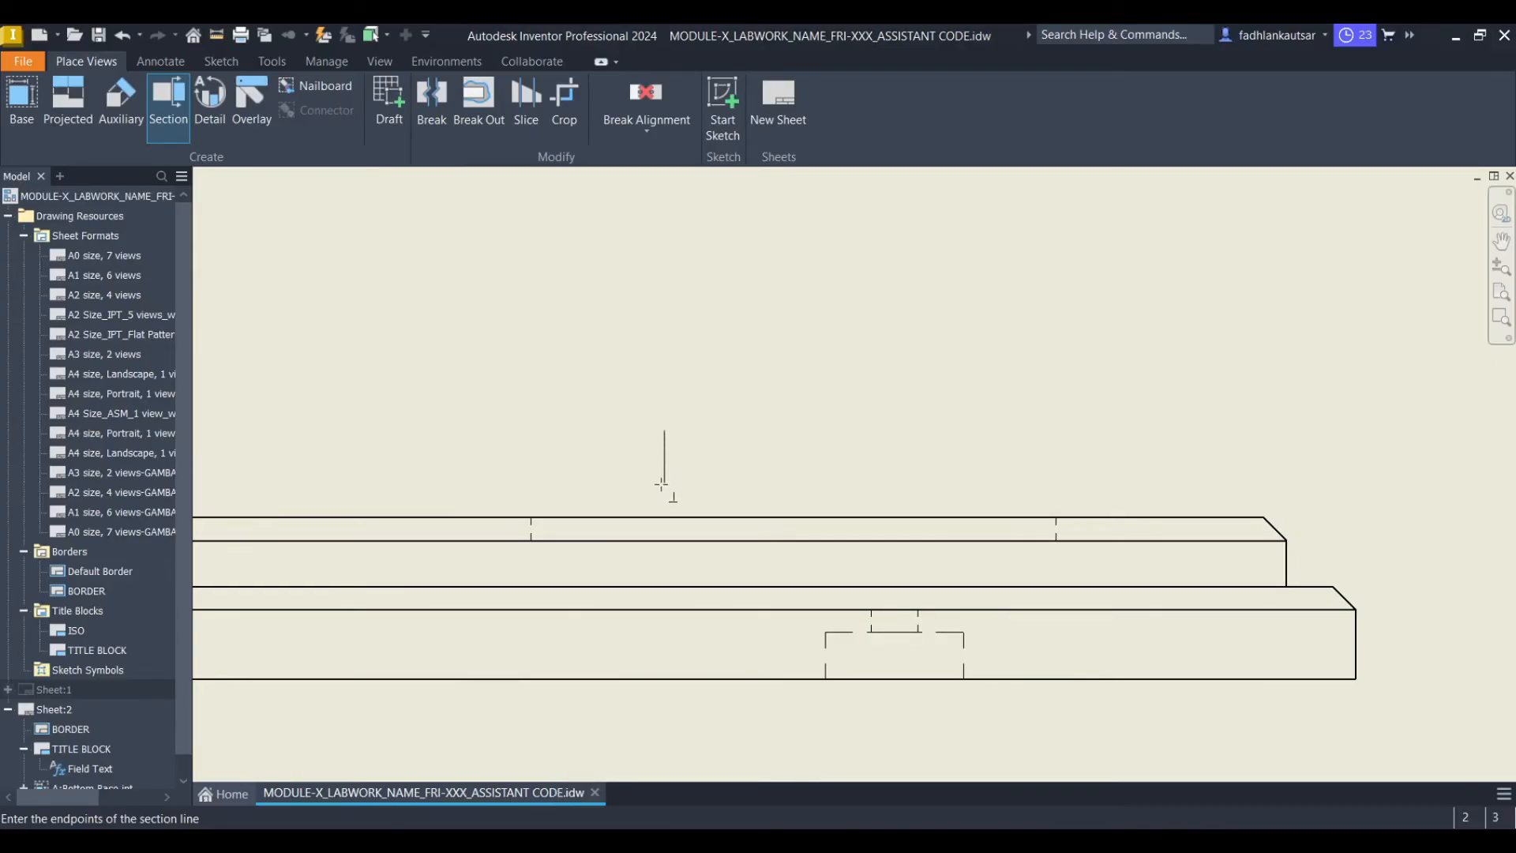
{"action": "left_click", "coordinate": [665, 586]}
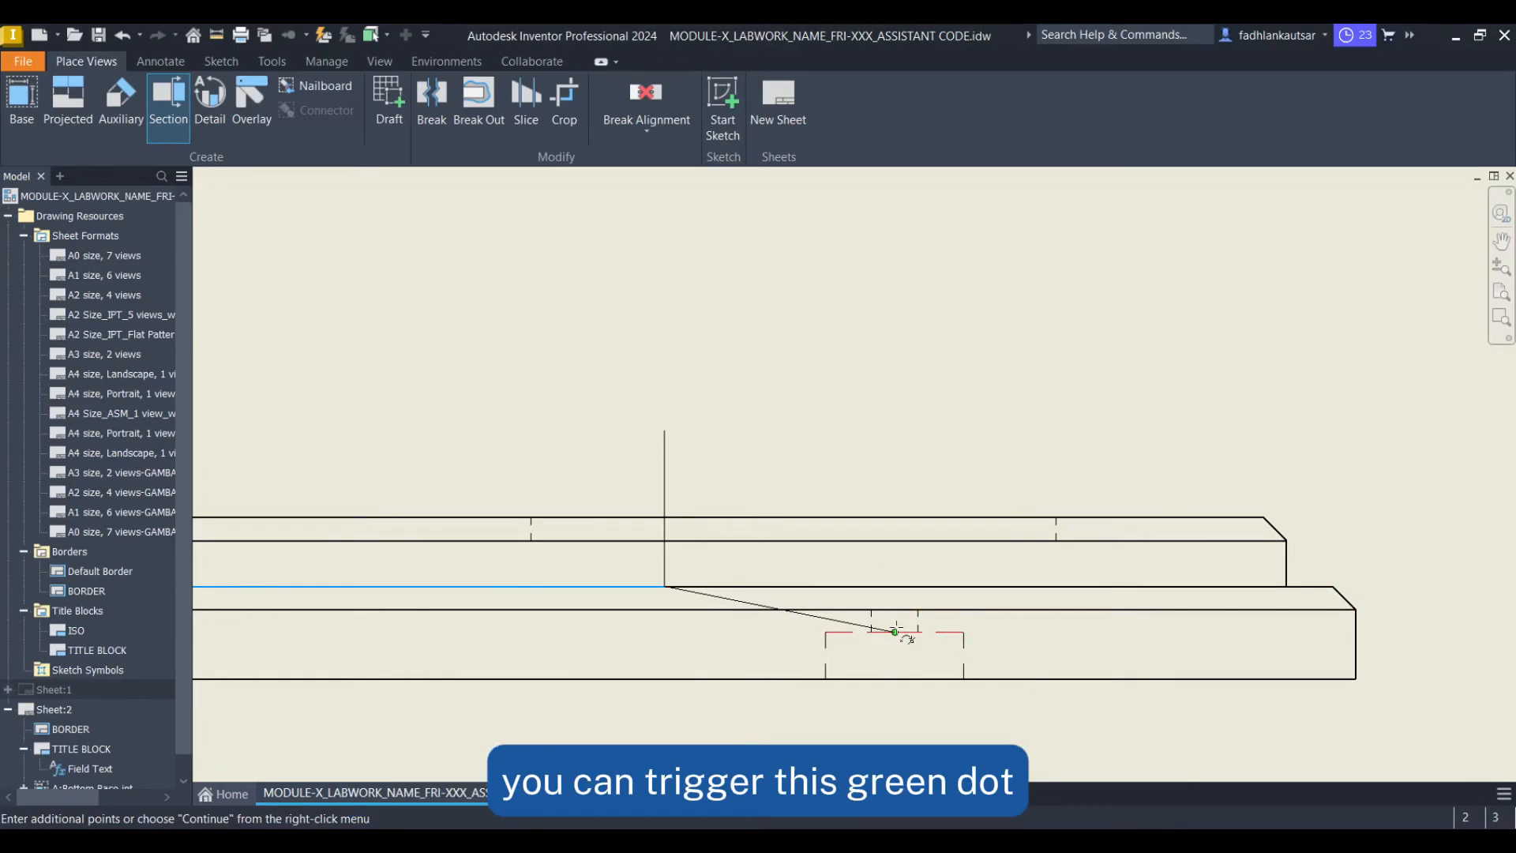
{"action": "left_click", "coordinate": [895, 586]}
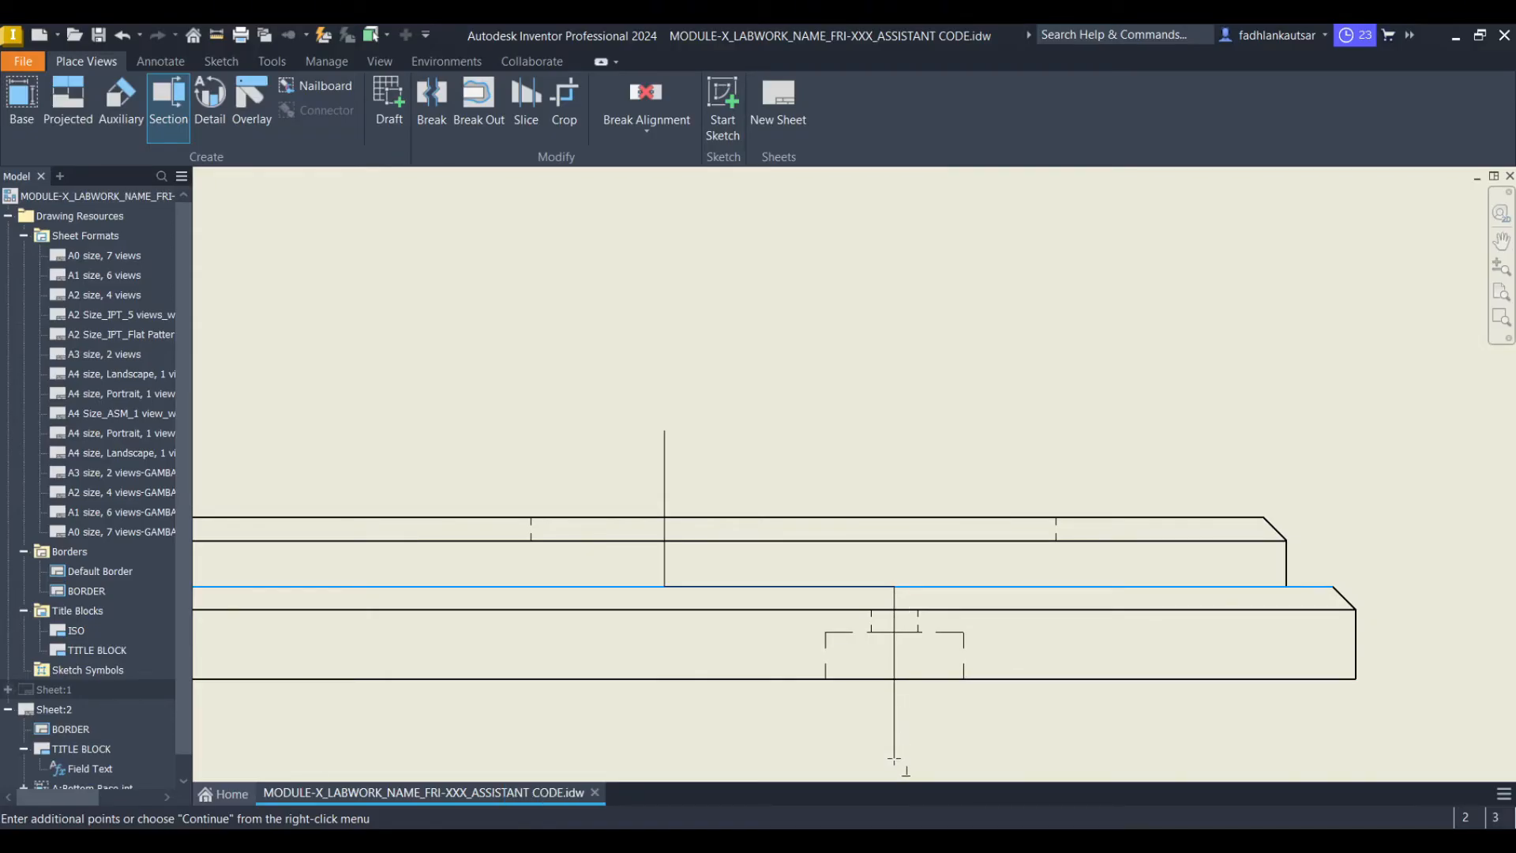
{"action": "scroll", "coordinate": [895, 759], "scroll_direction": "down", "scroll_amount": 3}
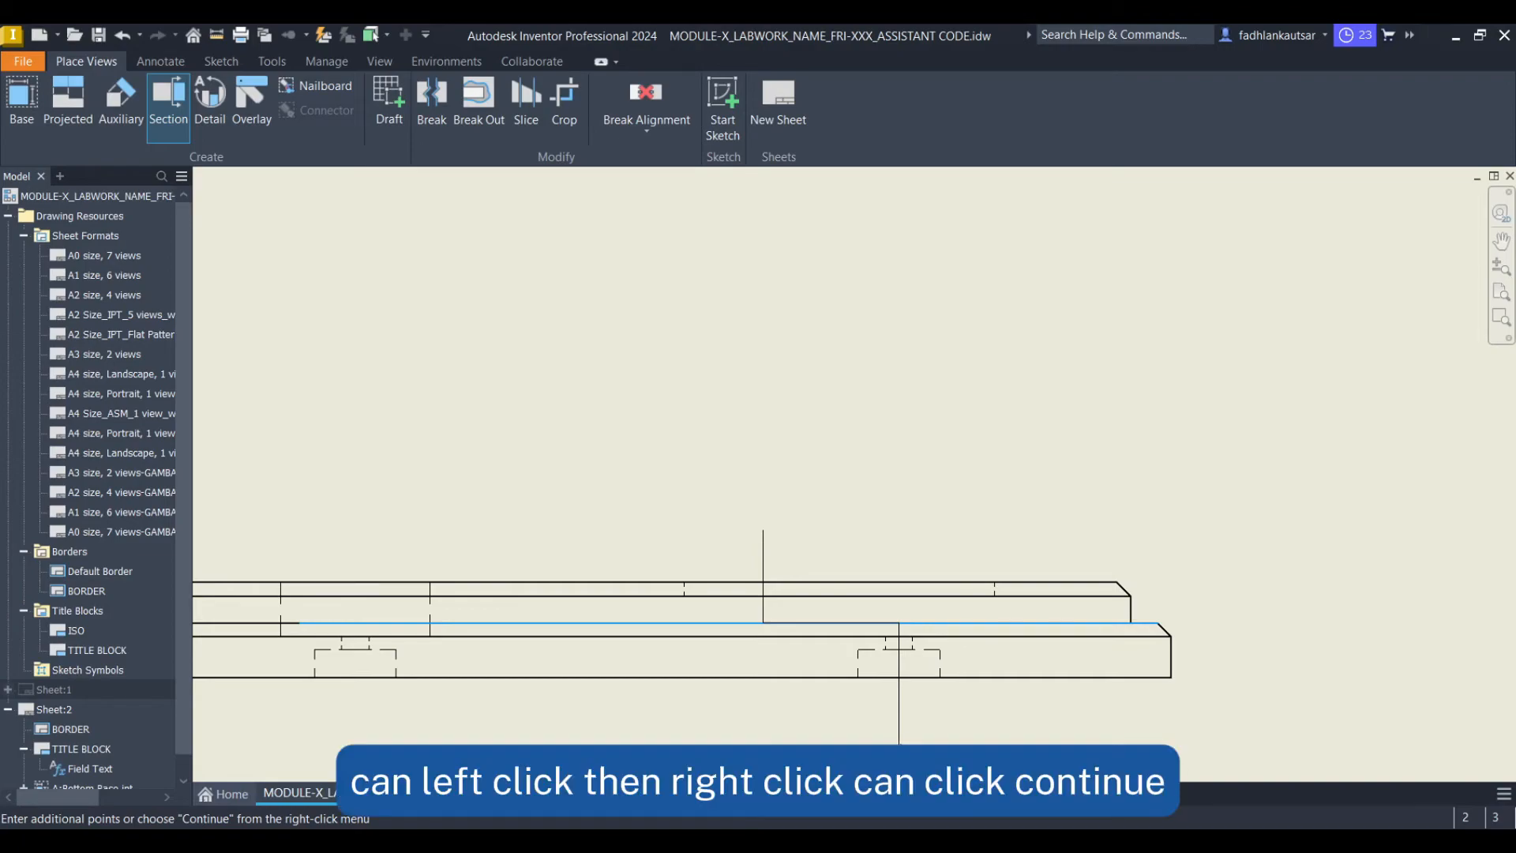
{"action": "right_click", "coordinate": [910, 706]}
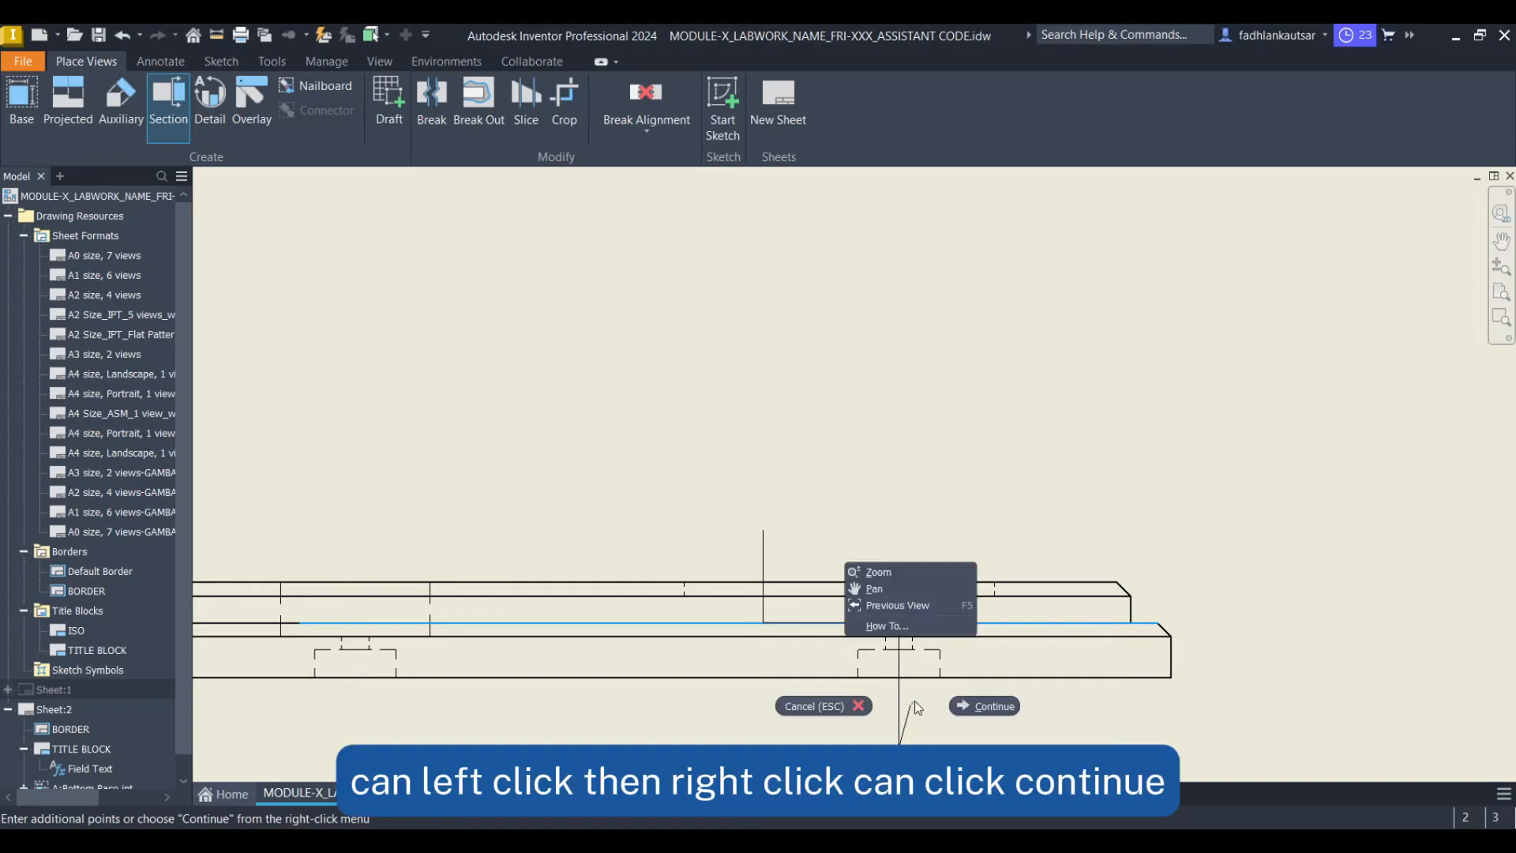
{"action": "left_click", "coordinate": [967, 703]}
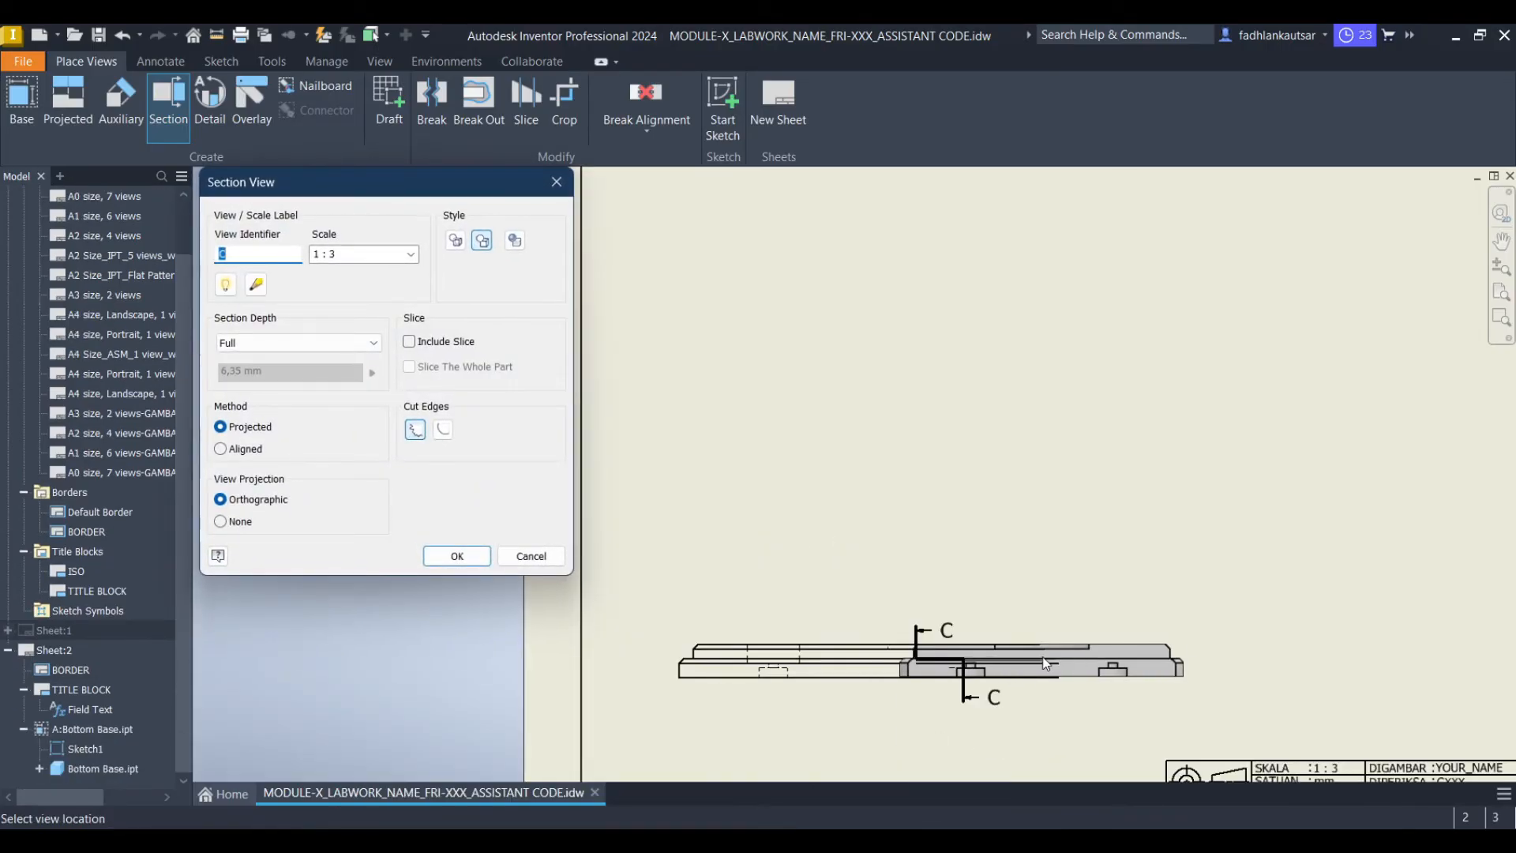
Set the section view identifier to B and place the section view to the right of base view A
{"action": "middle_click_drag", "start_coordinate": [1133, 665], "coordinate": [908, 520]}
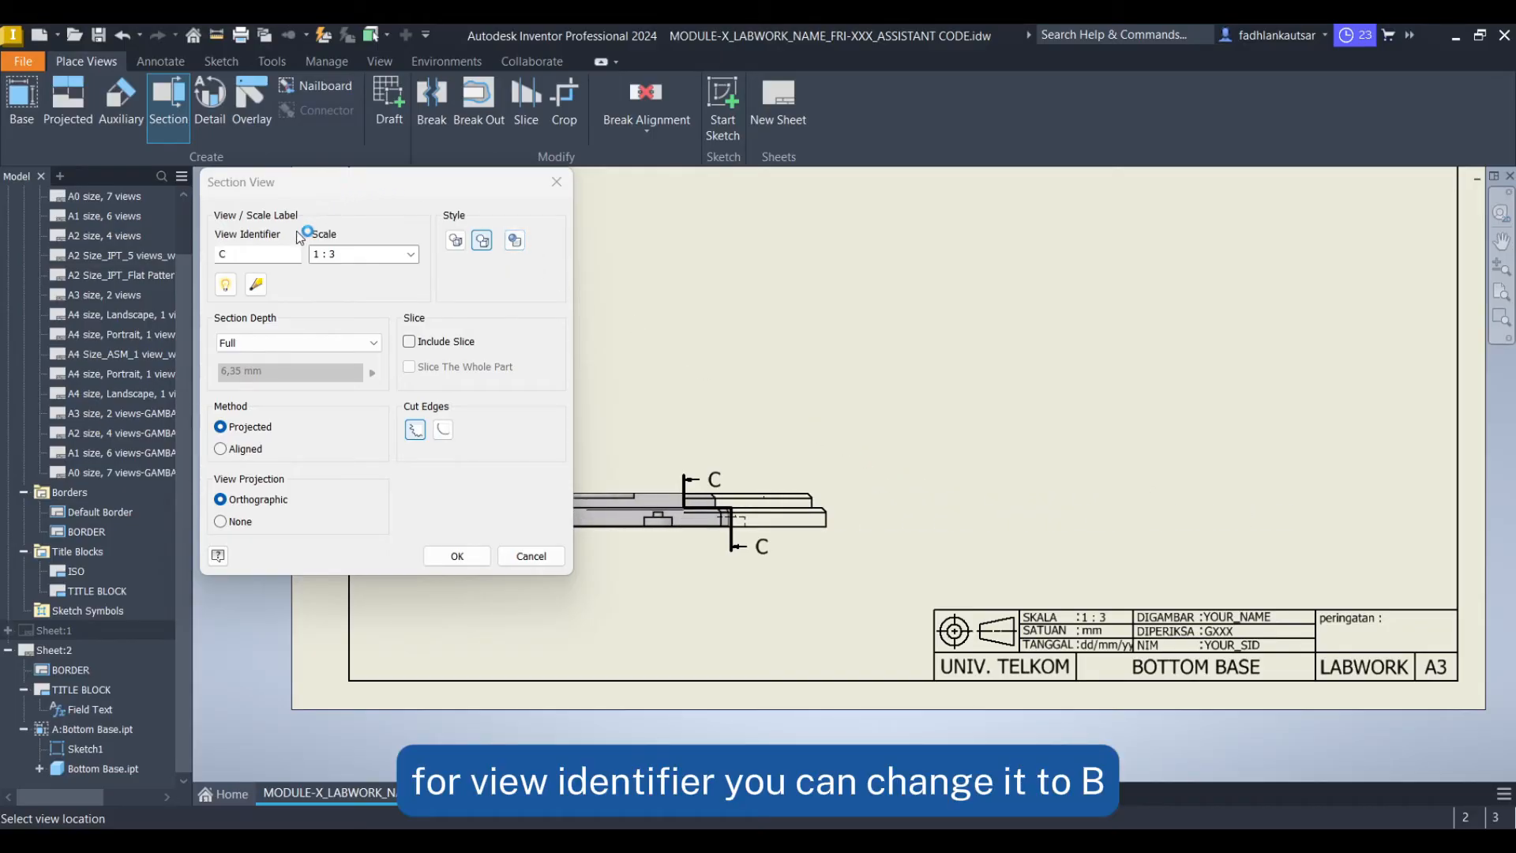
{"action": "left_click_drag", "start_coordinate": [280, 251], "coordinate": [220, 263]}
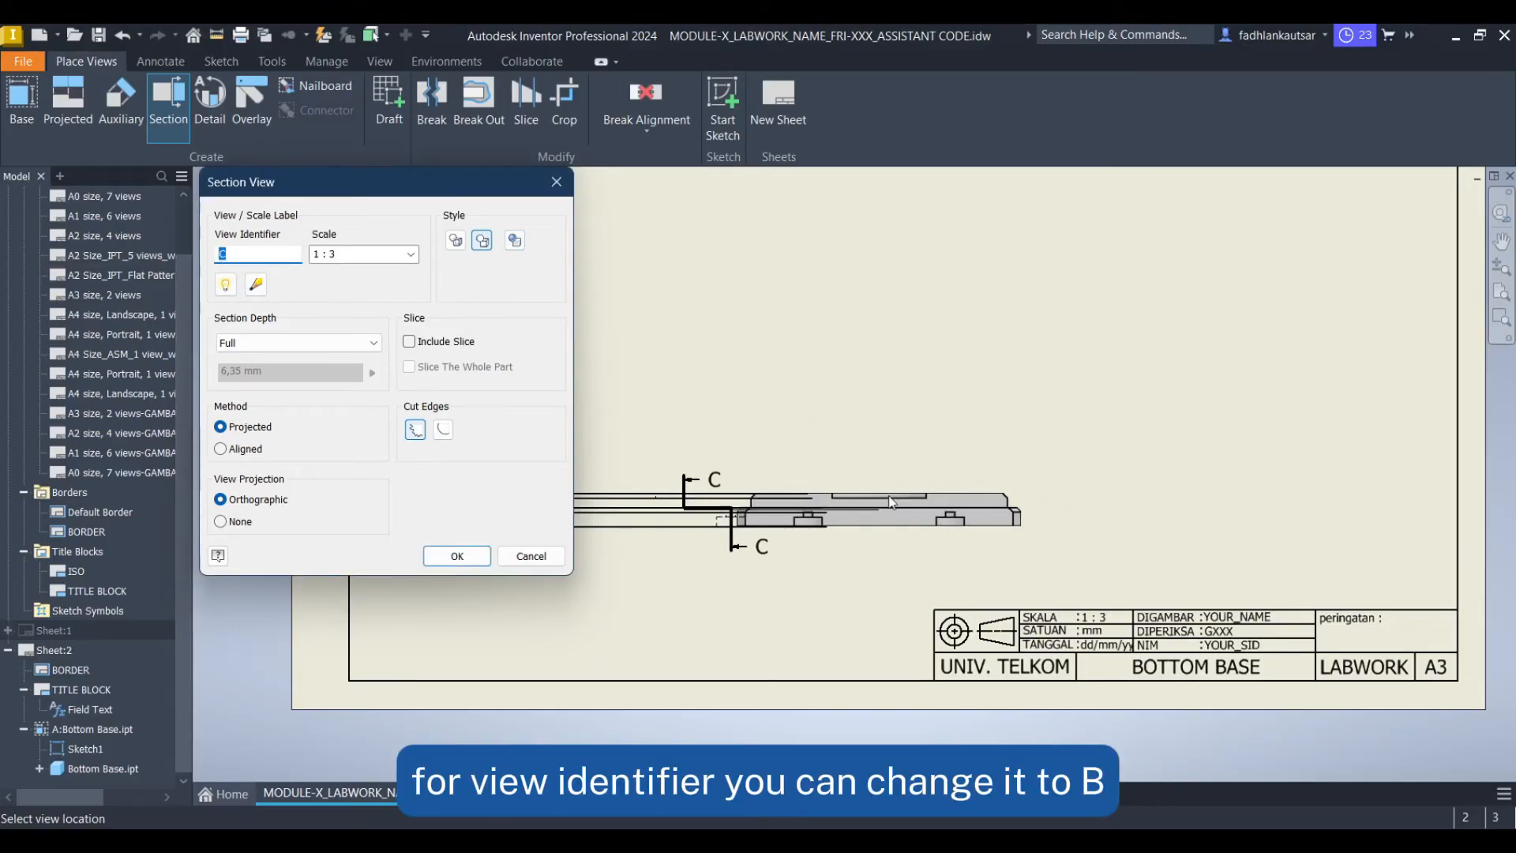
{"action": "type", "text": "B"}
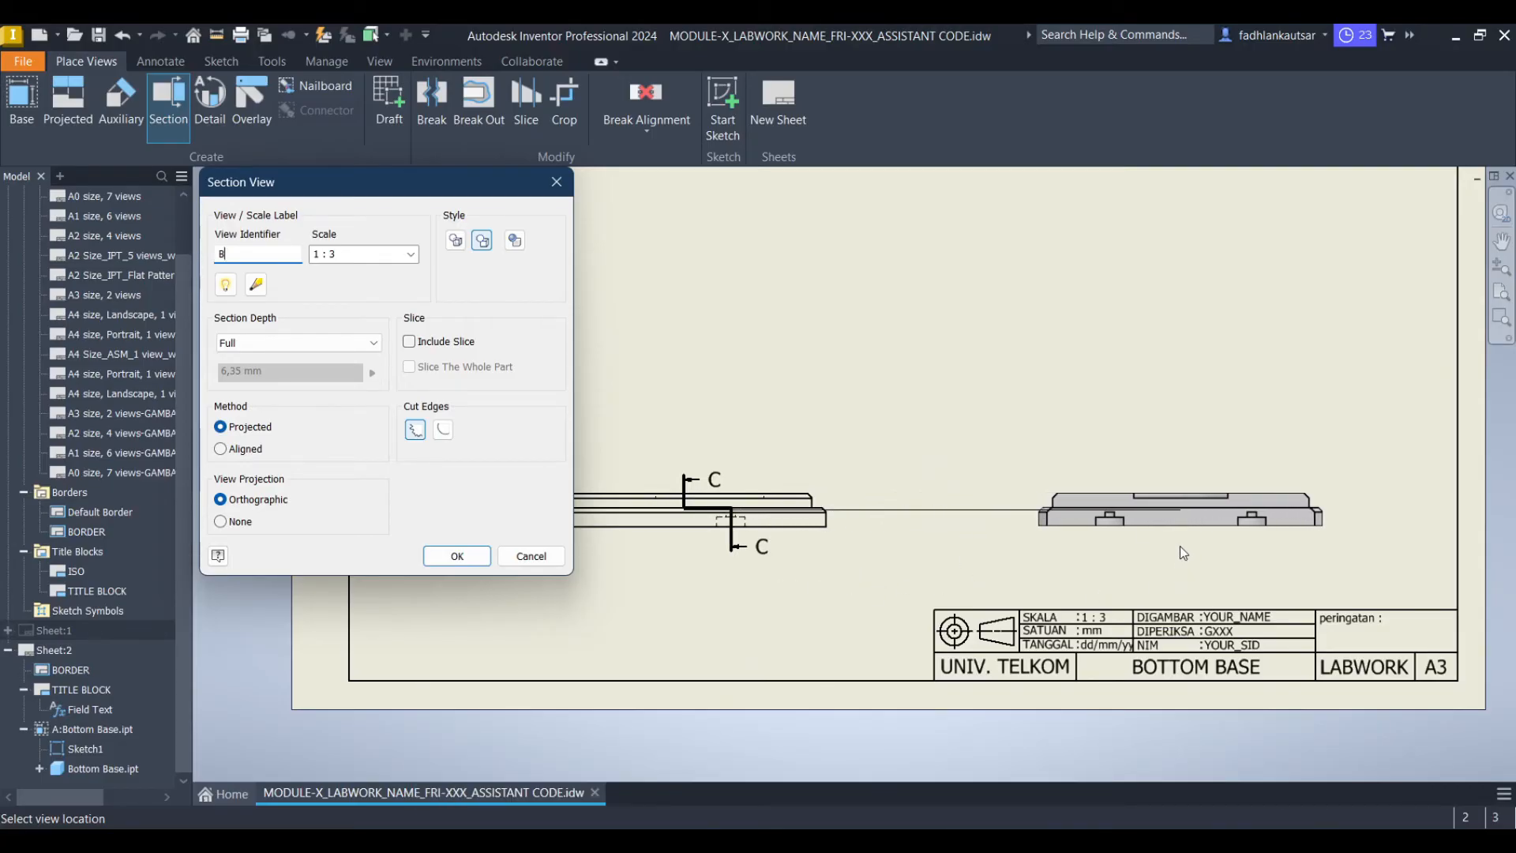
{"action": "left_click", "coordinate": [1189, 495]}
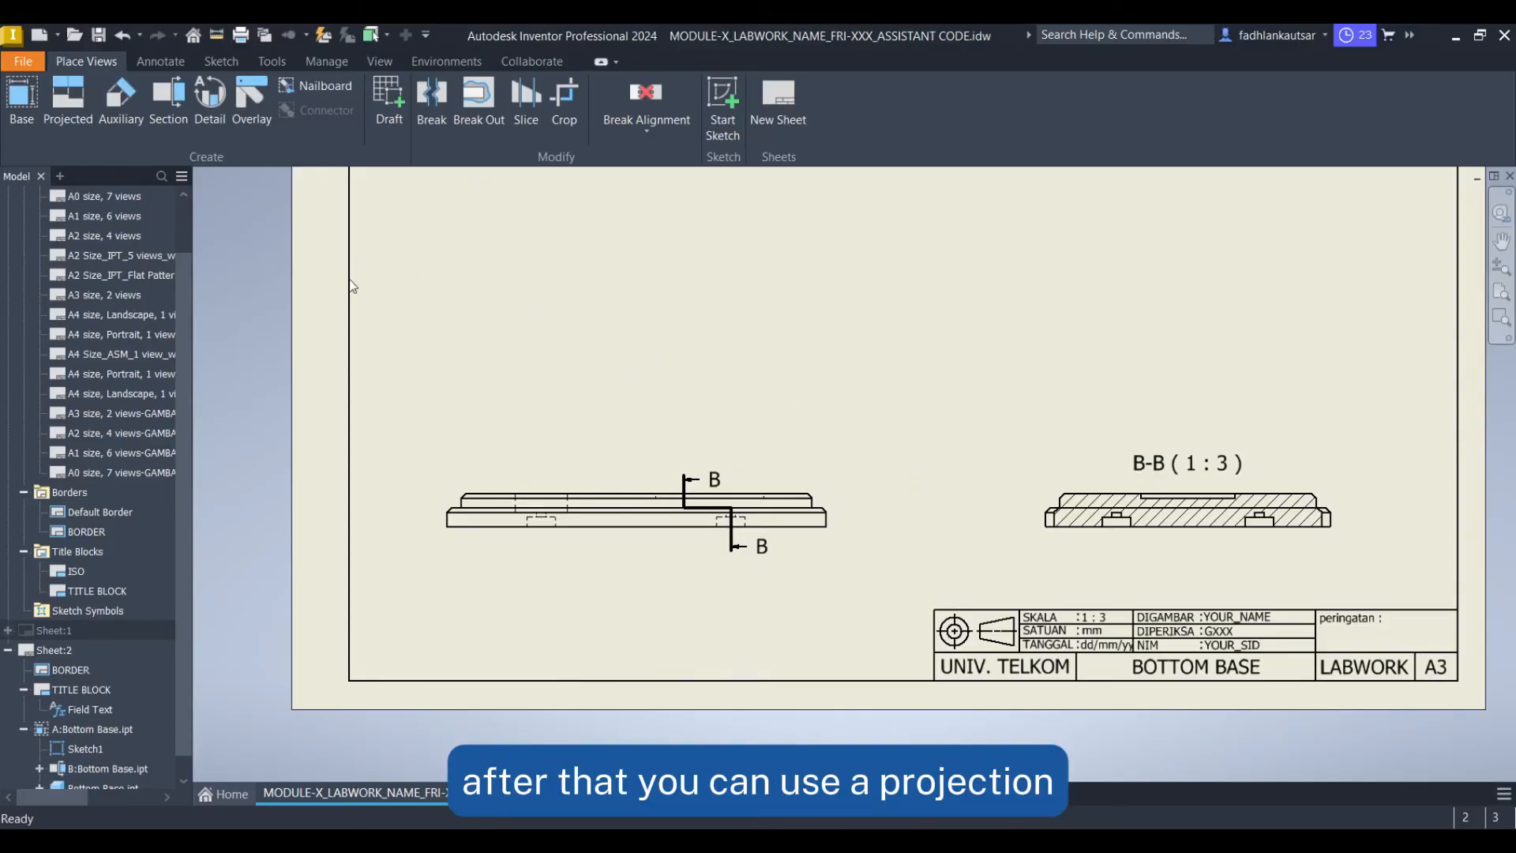
Create a projected view of base view A and place it directly above it as the top view
{"action": "middle_click_drag", "start_coordinate": [526, 276], "coordinate": [530, 401]}
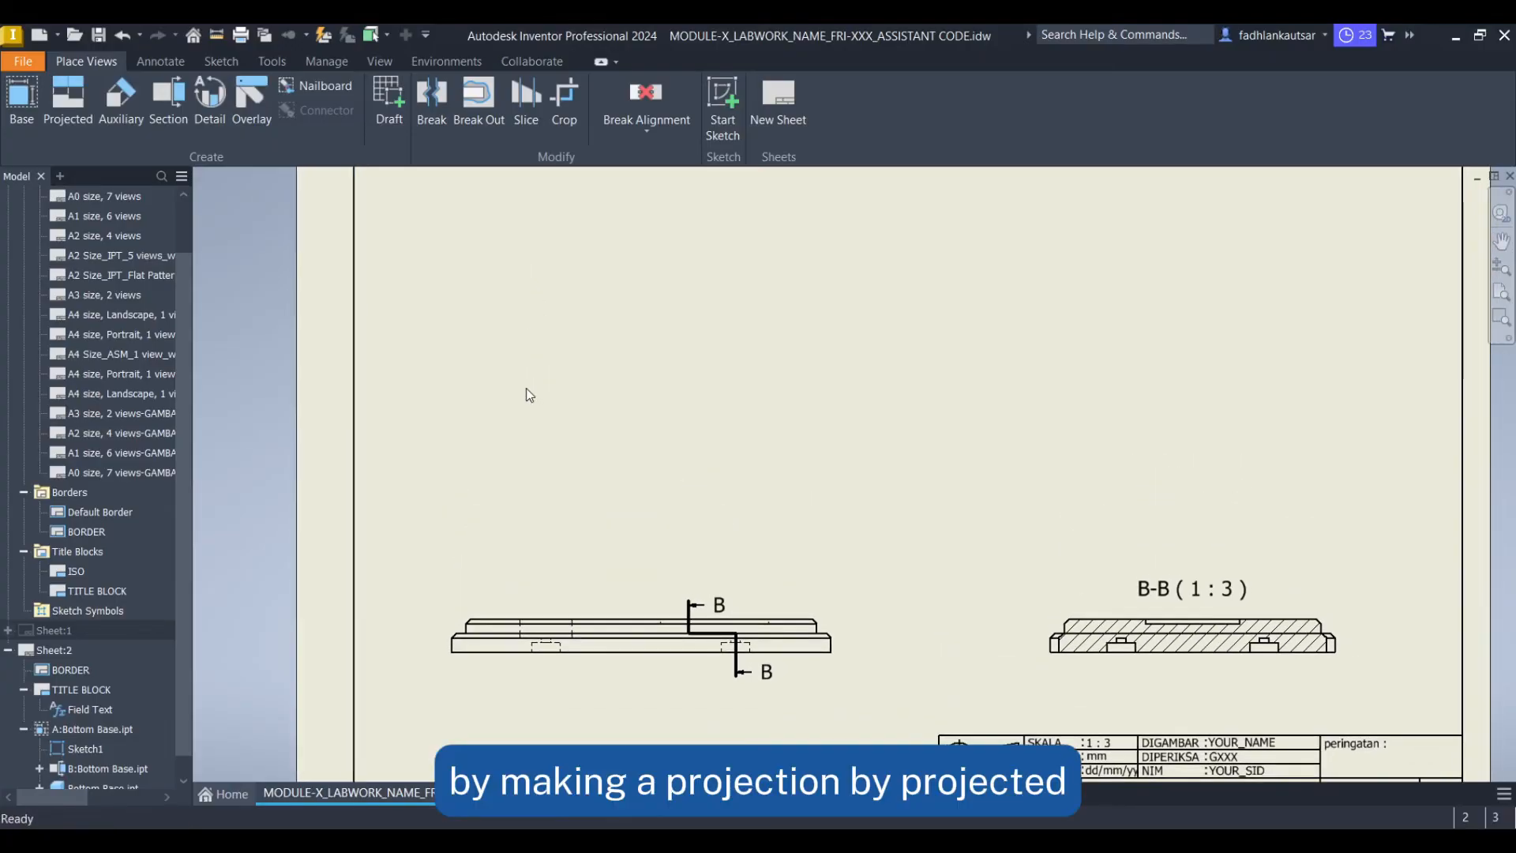
{"action": "left_click", "coordinate": [69, 107]}
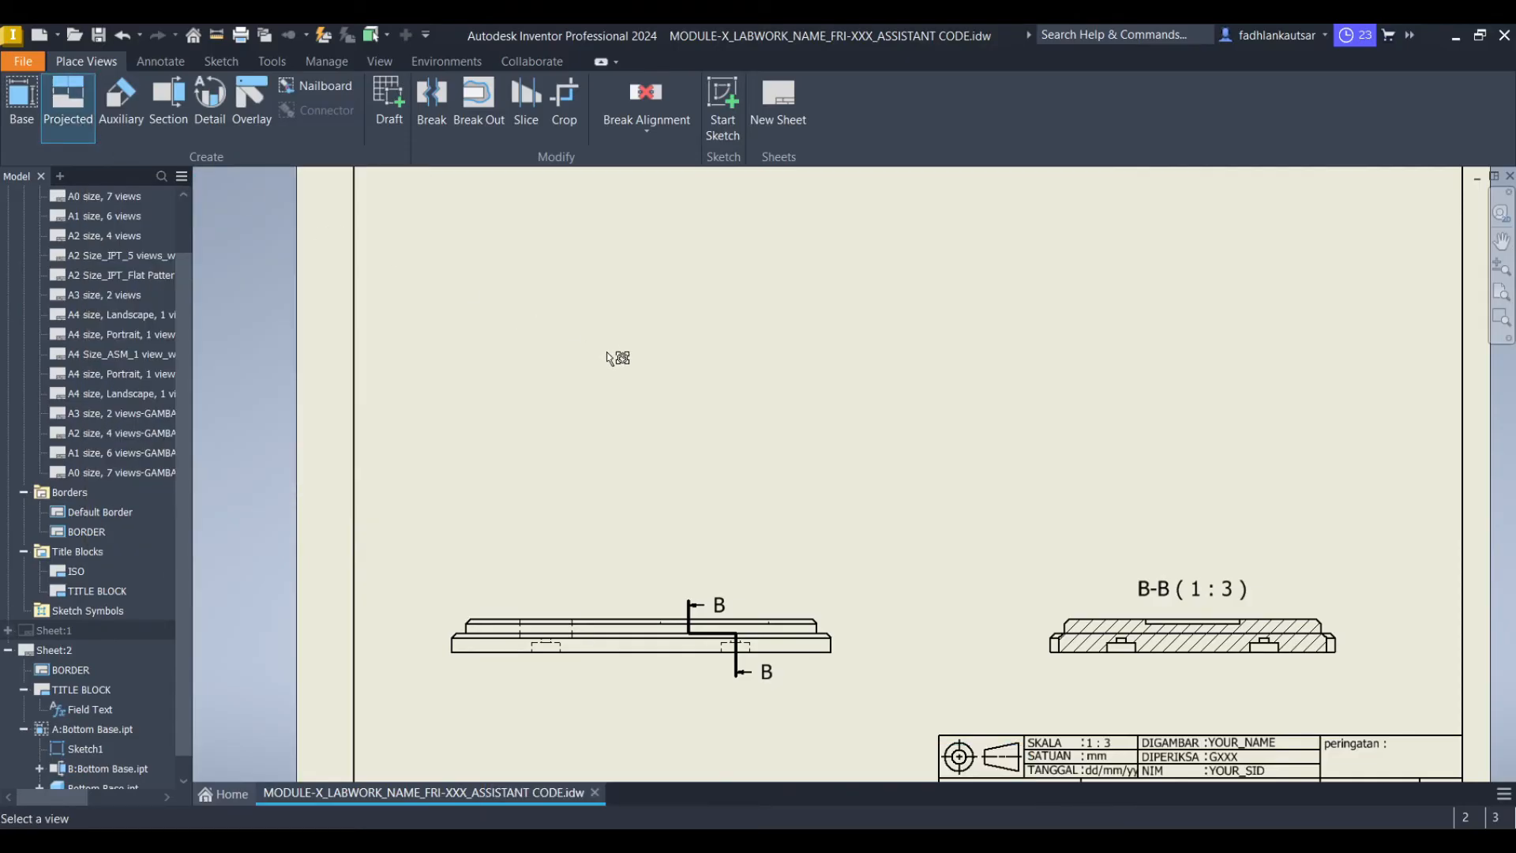
{"action": "left_click", "coordinate": [522, 605]}
{"action": "middle_click_drag", "start_coordinate": [585, 387], "coordinate": [567, 577]}
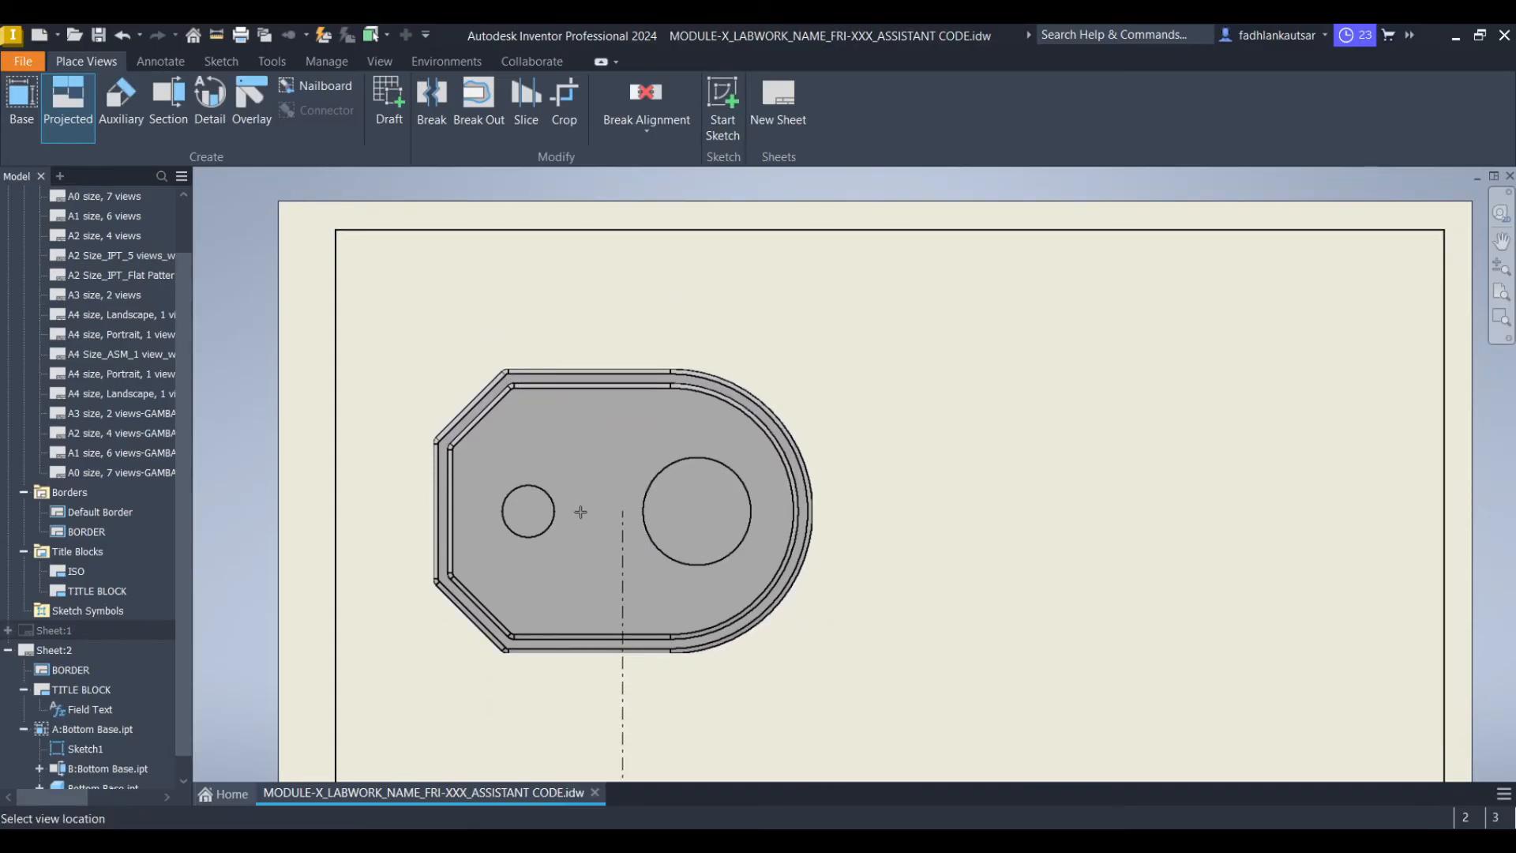
{"action": "left_click", "coordinate": [580, 511]}
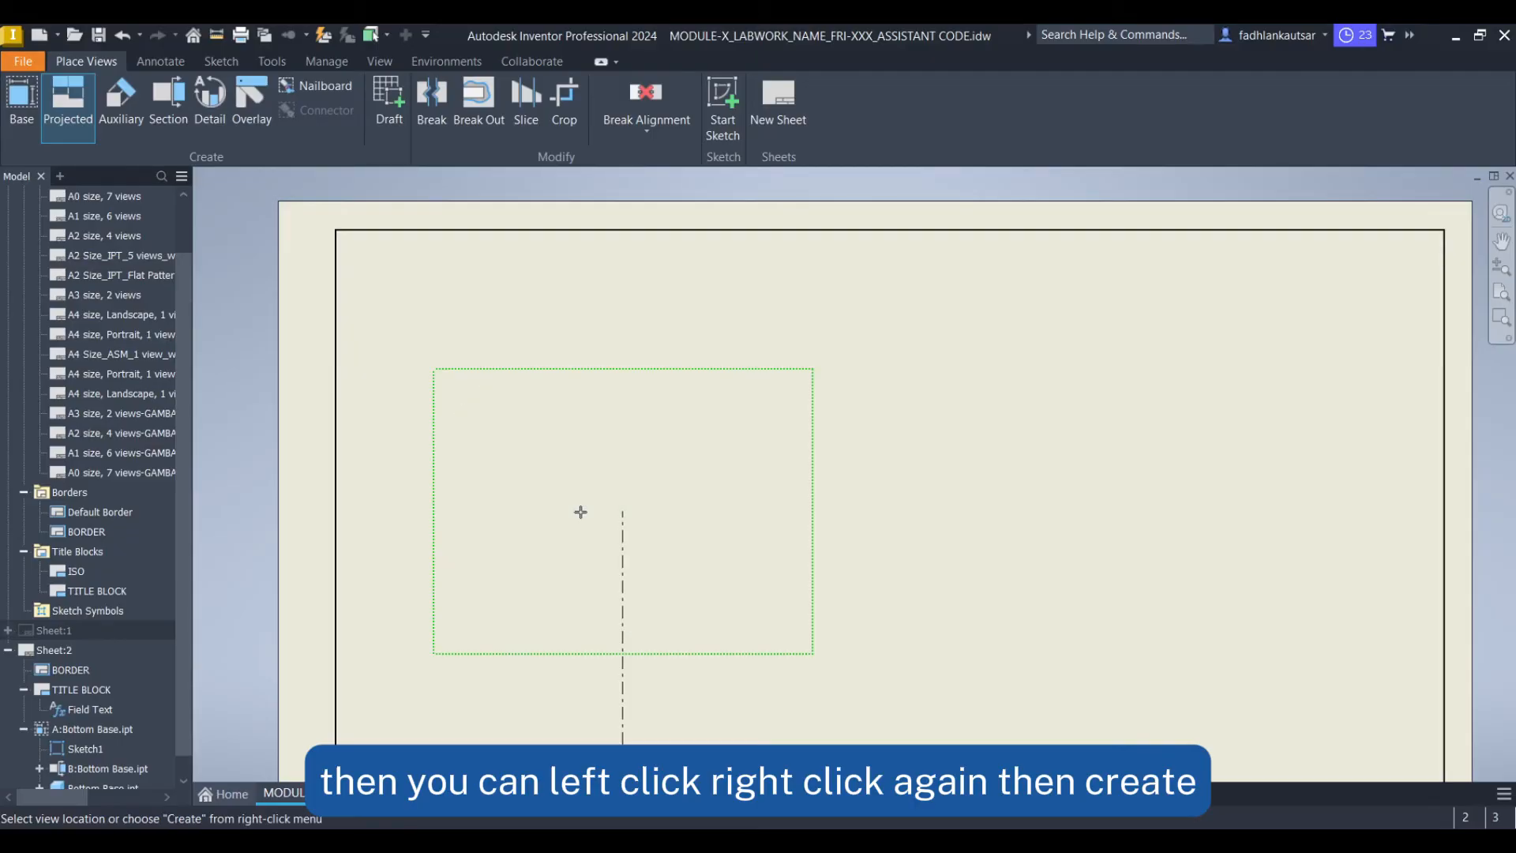
{"action": "right_click", "coordinate": [580, 512]}
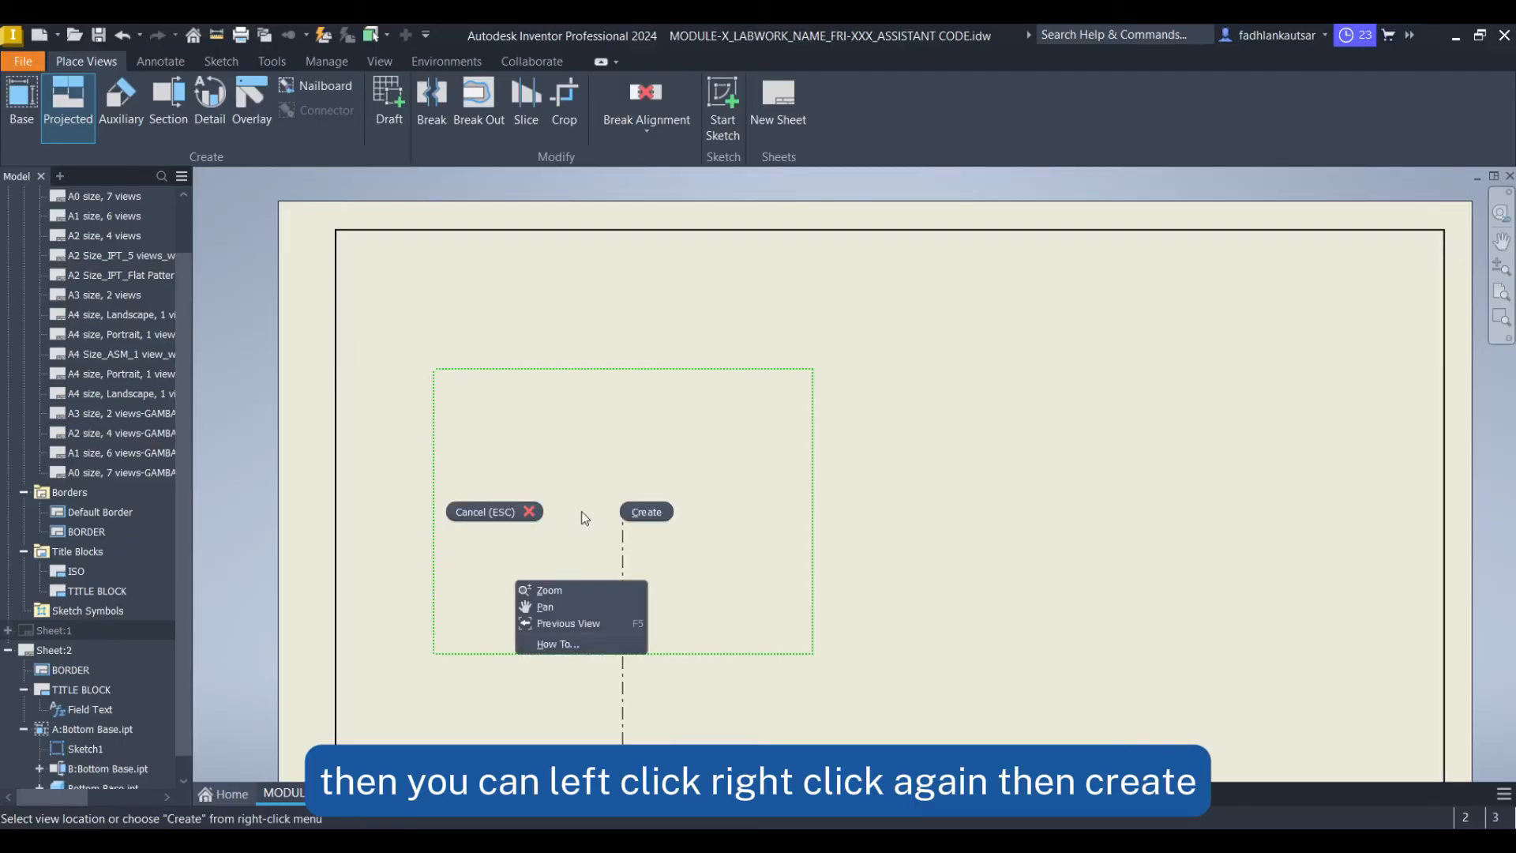
{"action": "left_click", "coordinate": [638, 518]}
Start a detail view on section view B and draw a circular fence around the left slot
{"action": "scroll", "coordinate": [699, 533], "scroll_direction": "down", "scroll_amount": 3}
{"action": "middle_click_drag", "start_coordinate": [889, 597], "coordinate": [849, 567]}
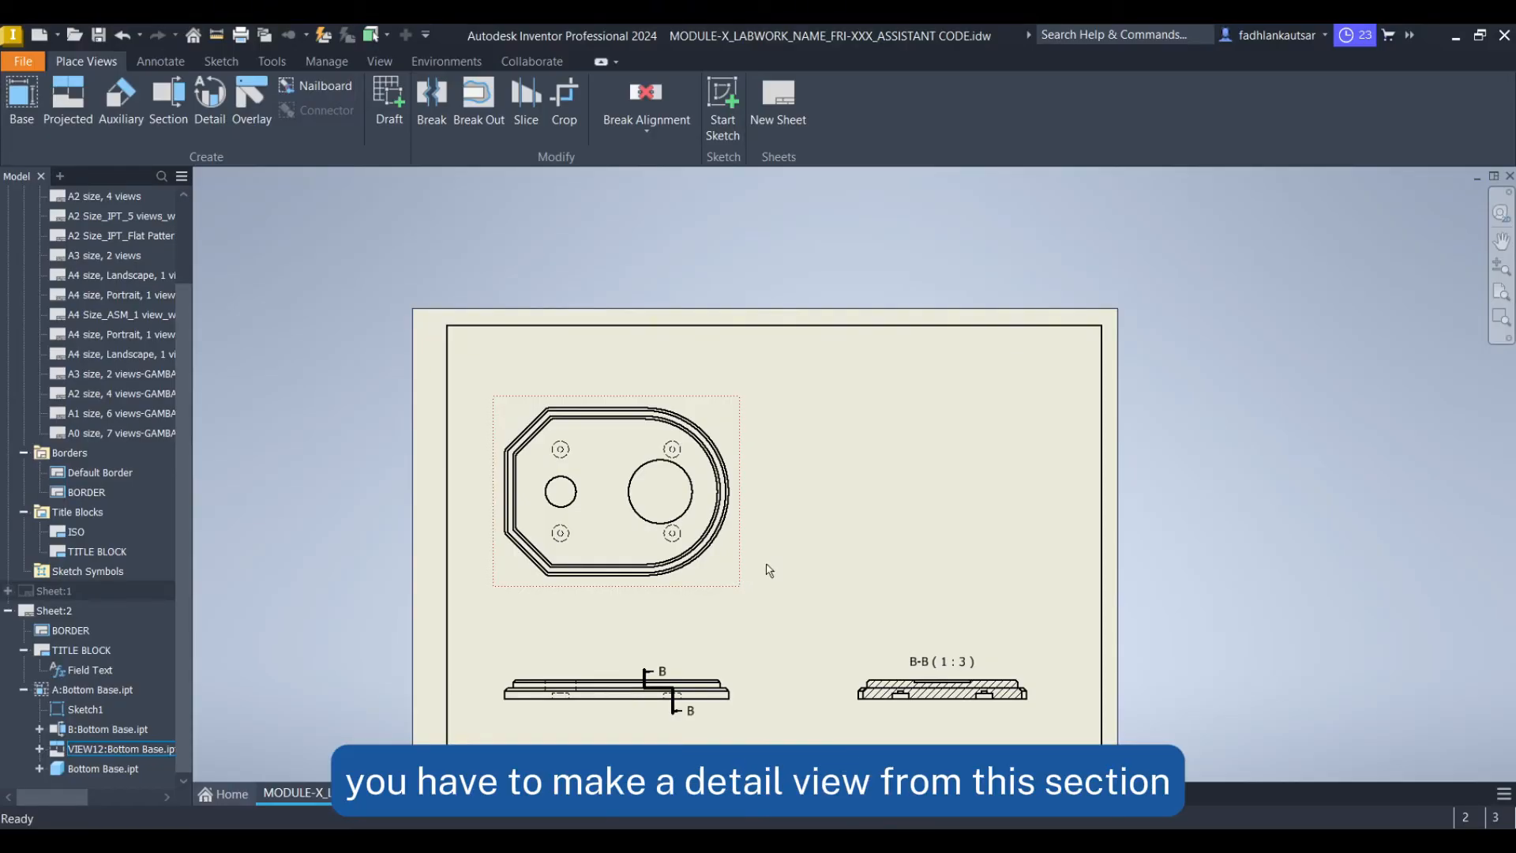
{"action": "scroll", "coordinate": [888, 544], "scroll_direction": "up", "scroll_amount": 4}
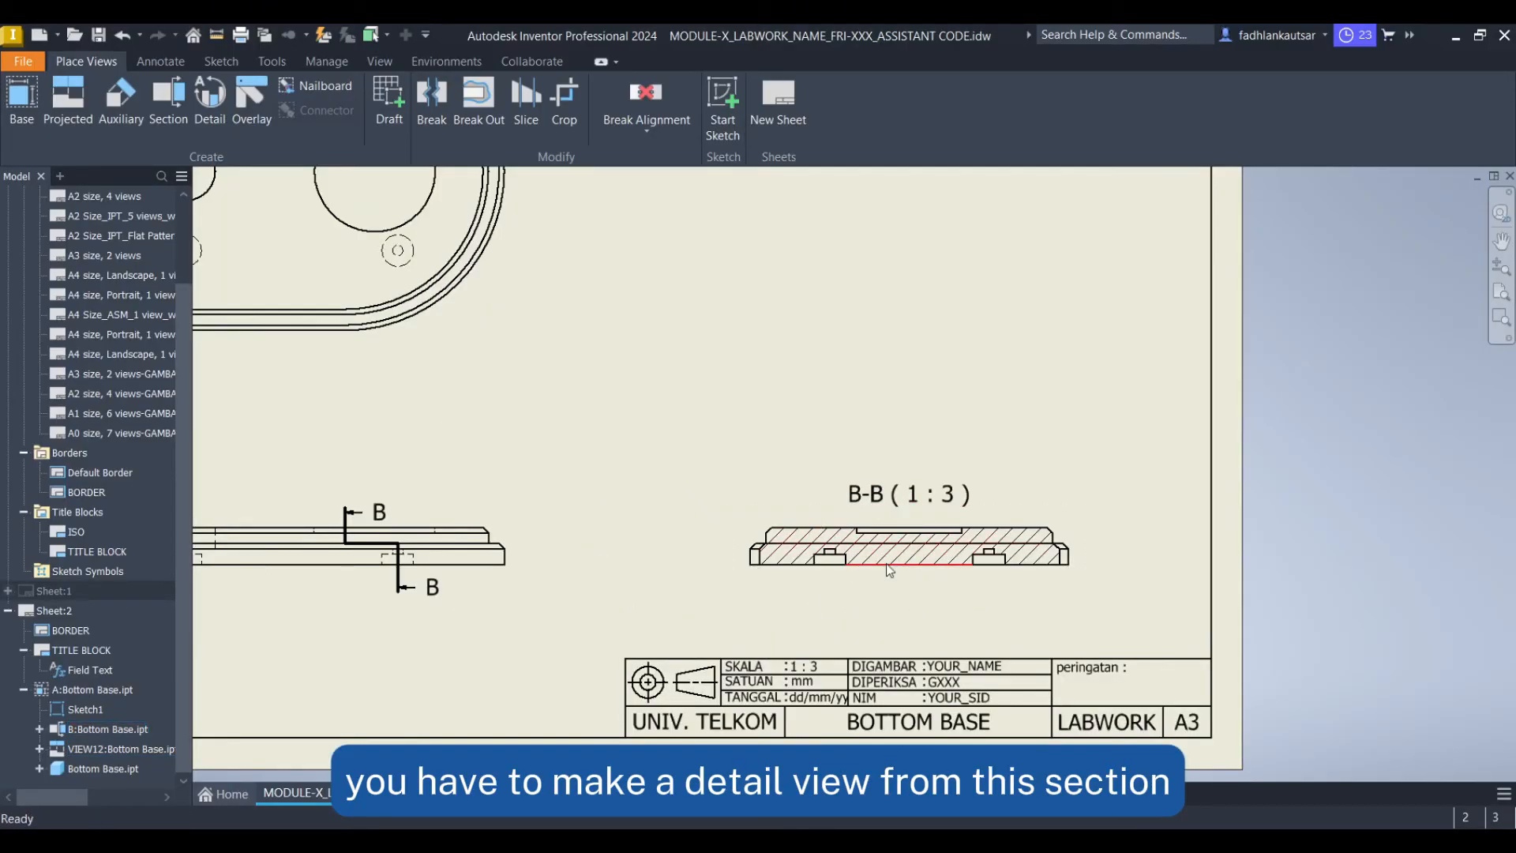
{"action": "left_click", "coordinate": [210, 113]}
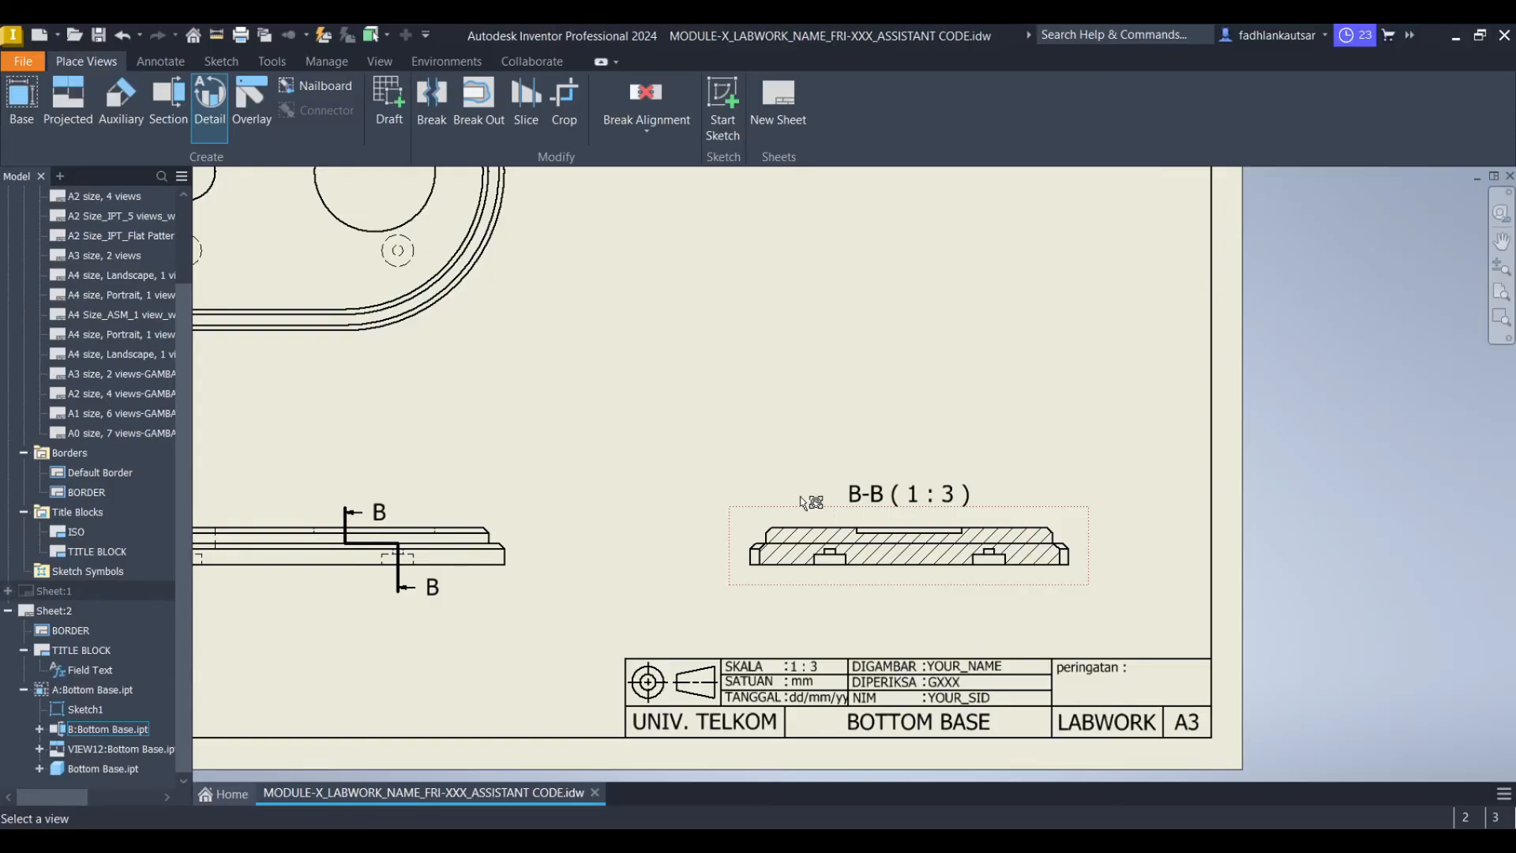
{"action": "left_click", "coordinate": [920, 546]}
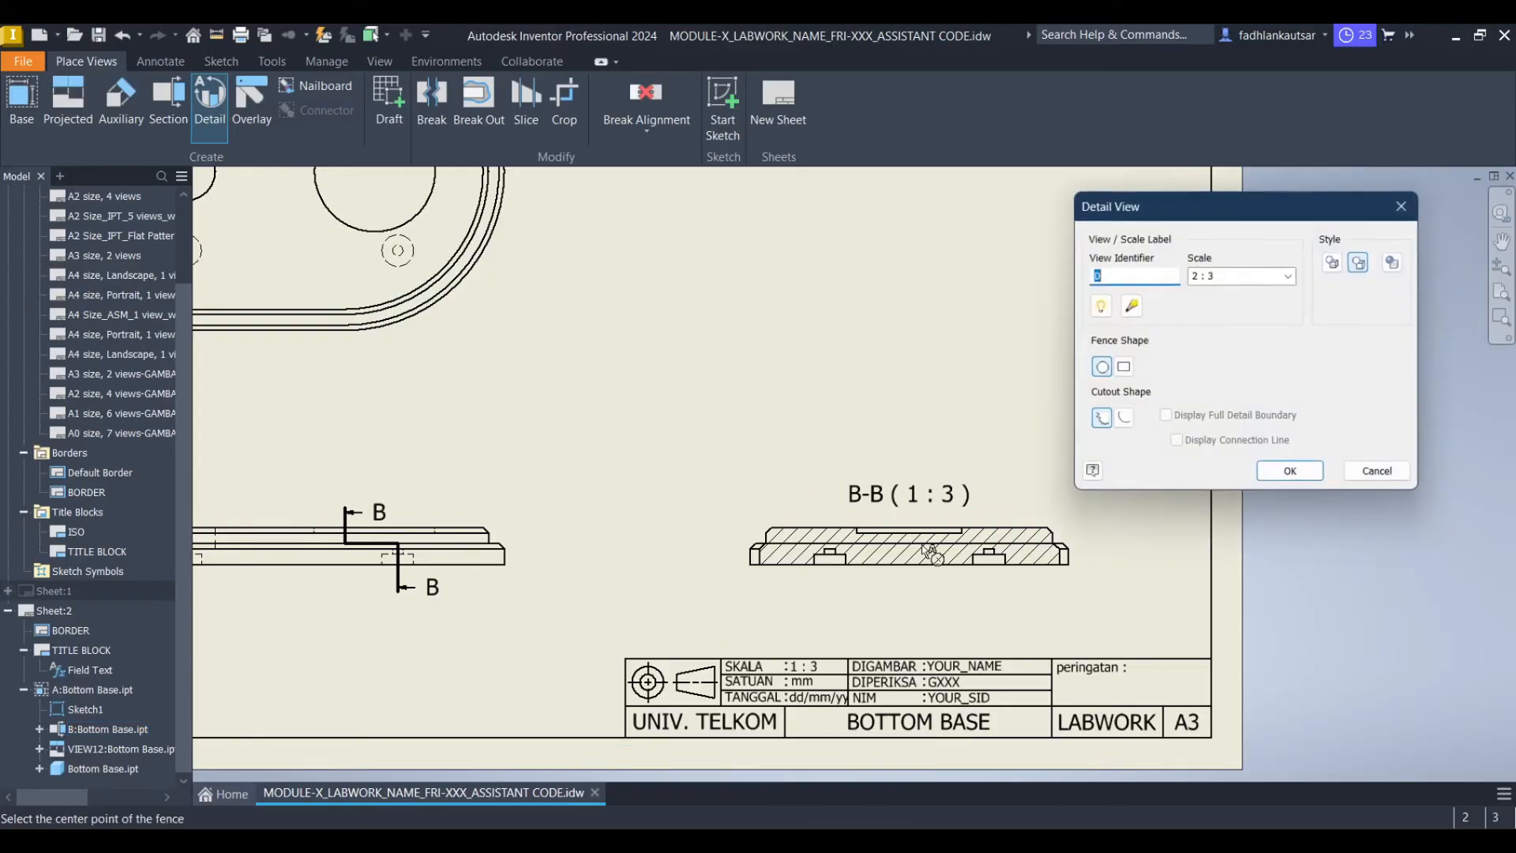
{"action": "scroll", "coordinate": [918, 546], "scroll_direction": "up", "scroll_amount": 8}
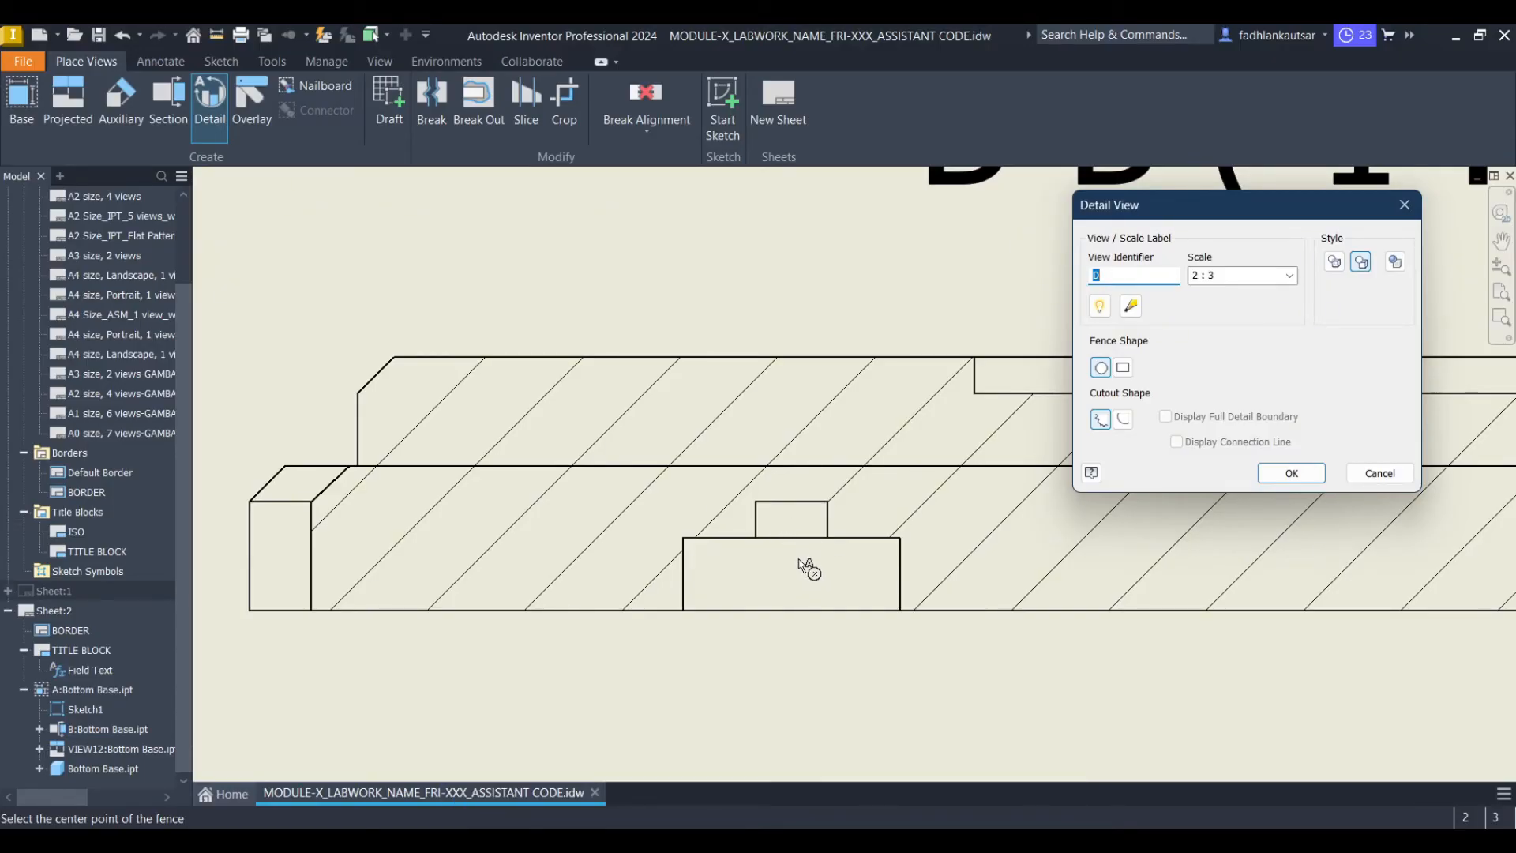
{"action": "left_click_drag", "start_coordinate": [797, 559], "coordinate": [805, 671]}
{"action": "mouse_move", "coordinate": [798, 664]}
{"action": "middle_mouse_down"}
{"action": "mouse_move", "coordinate": [794, 594]}
{"action": "mouse_move", "coordinate": [770, 600]}
{"action": "middle_mouse_up"}
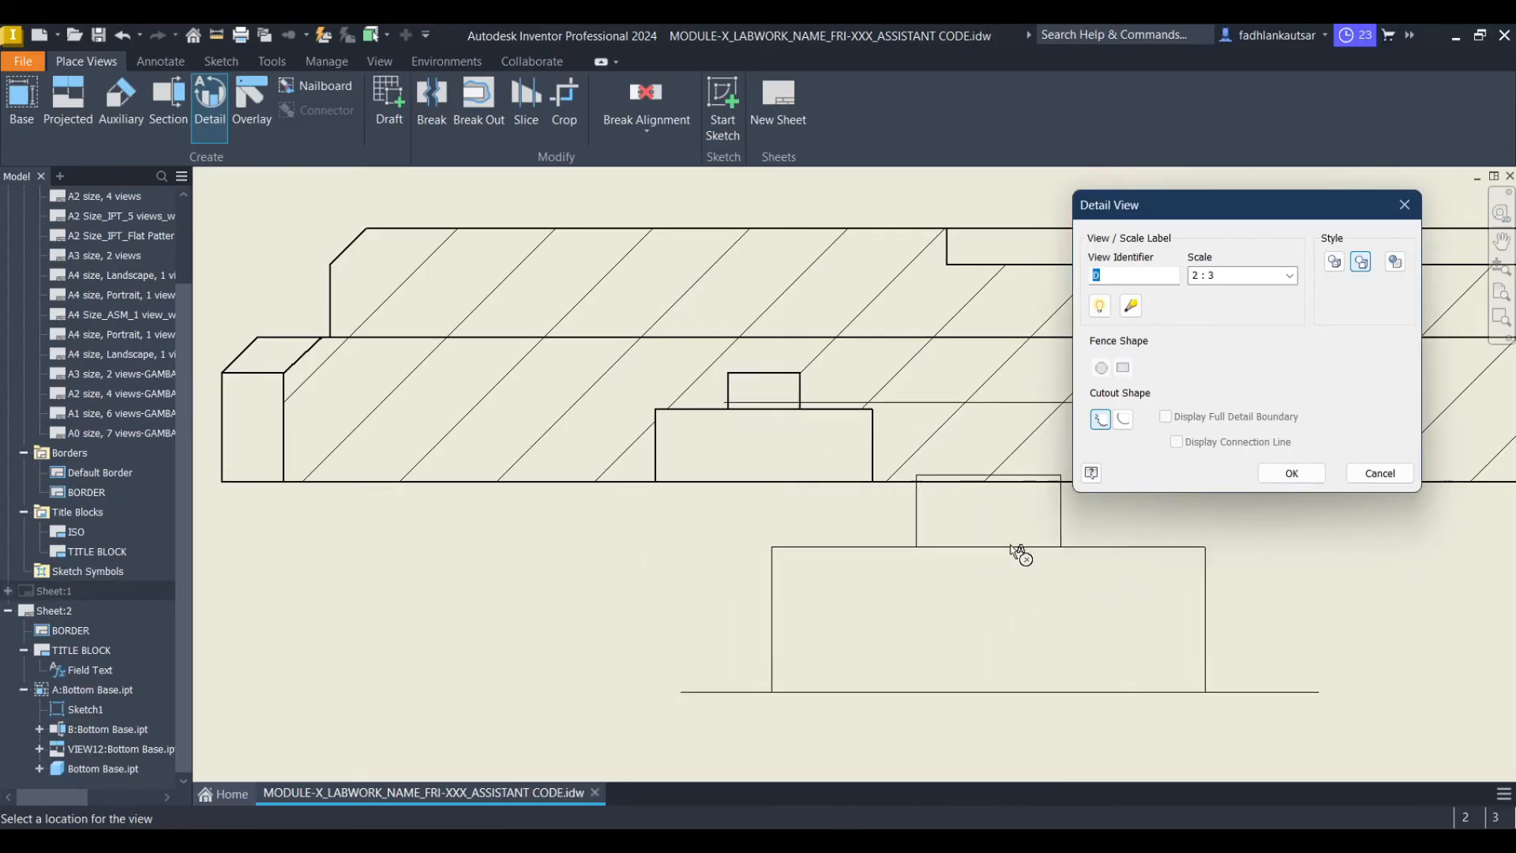
Set the detail view identifier to C and scale to 4 : 3, then place it above section view B
{"action": "double_click", "coordinate": [1136, 272]}
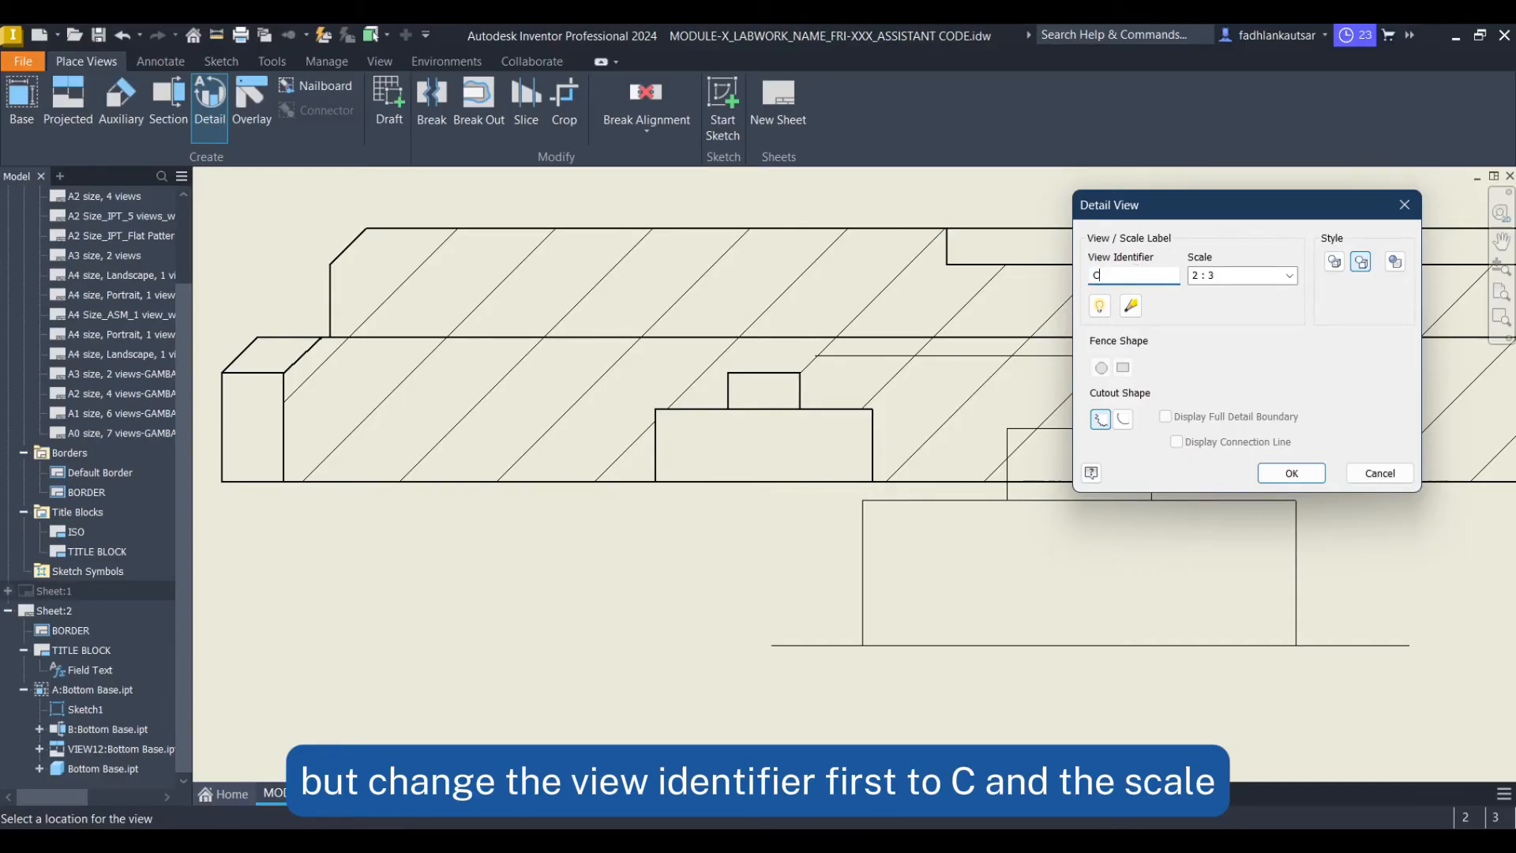
{"action": "left_click", "coordinate": [1214, 274]}
{"action": "type", "text": "4"}
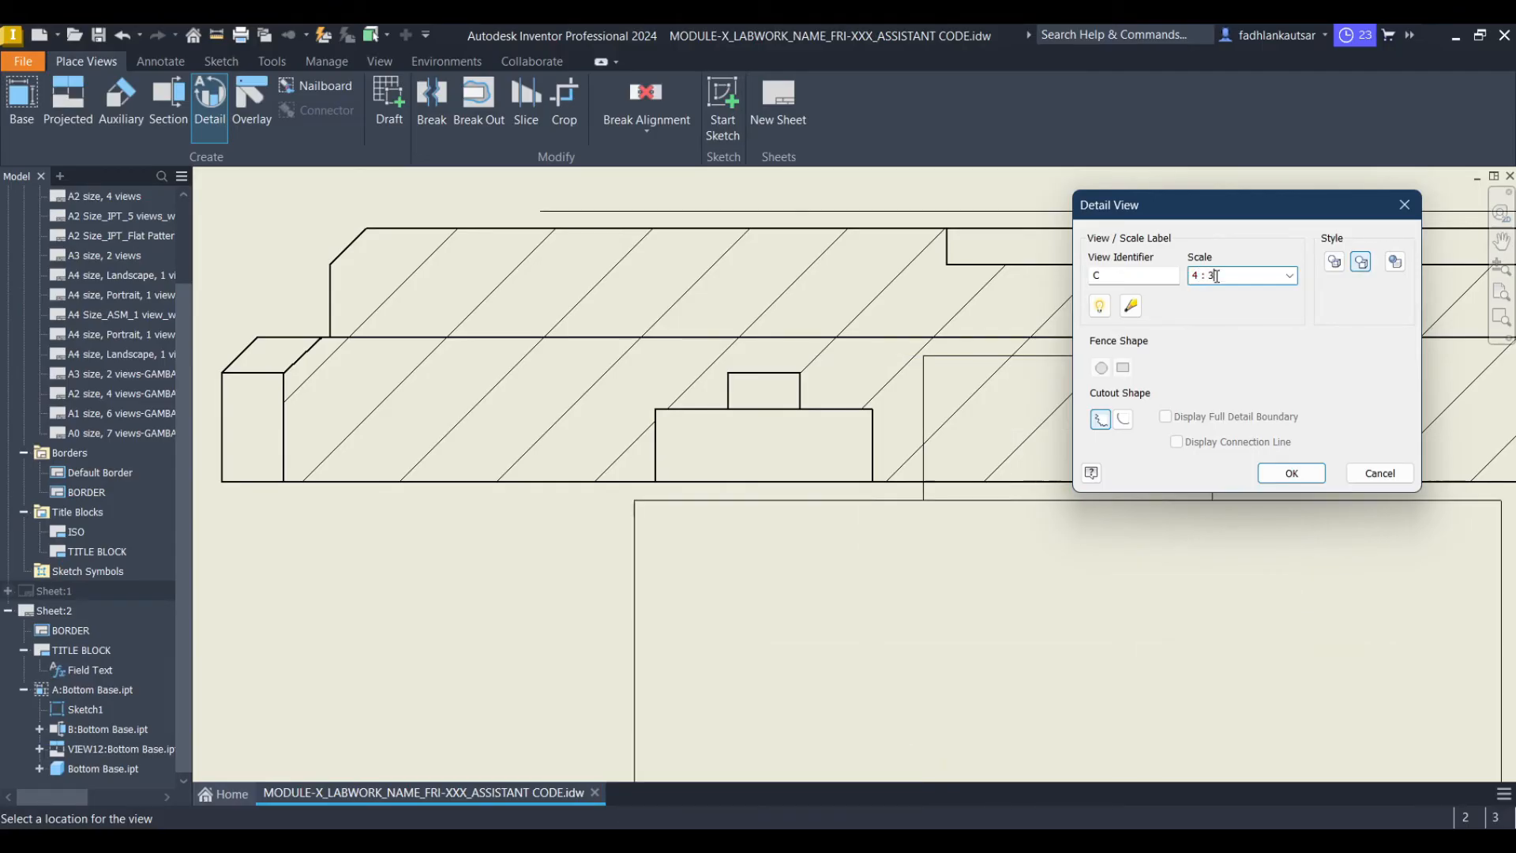
{"action": "scroll", "coordinate": [872, 294], "scroll_direction": "down", "scroll_amount": 5}
{"action": "middle_click_drag", "start_coordinate": [763, 126], "coordinate": [763, 437]}
{"action": "scroll", "coordinate": [763, 437], "scroll_direction": "down", "scroll_amount": 5}
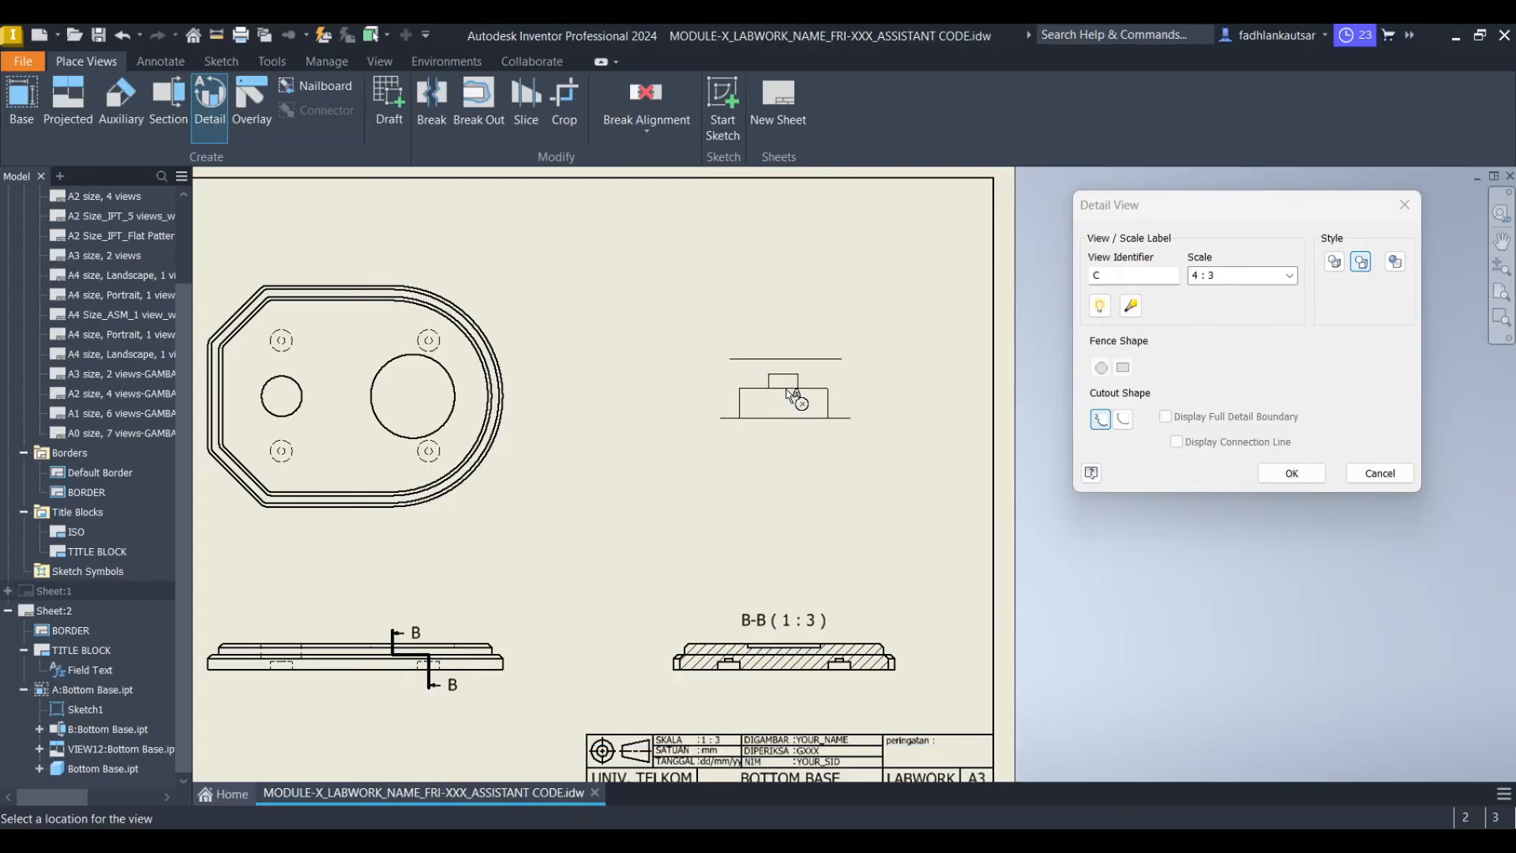
{"action": "left_click", "coordinate": [790, 395]}
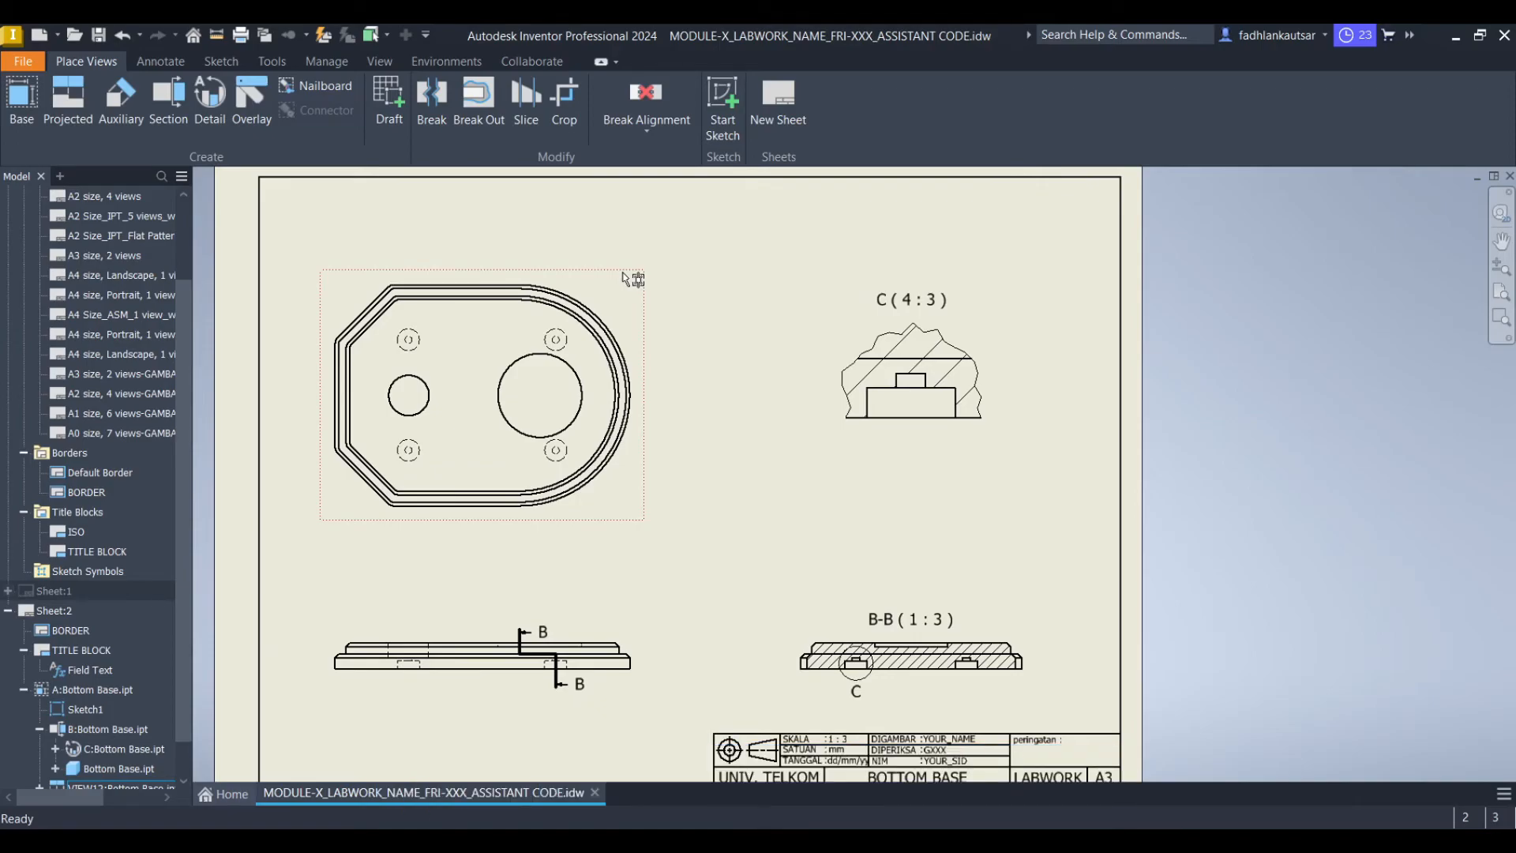
Add center marks to the four small holes and the two larger holes in the top view
{"action": "left_click", "coordinate": [181, 63]}
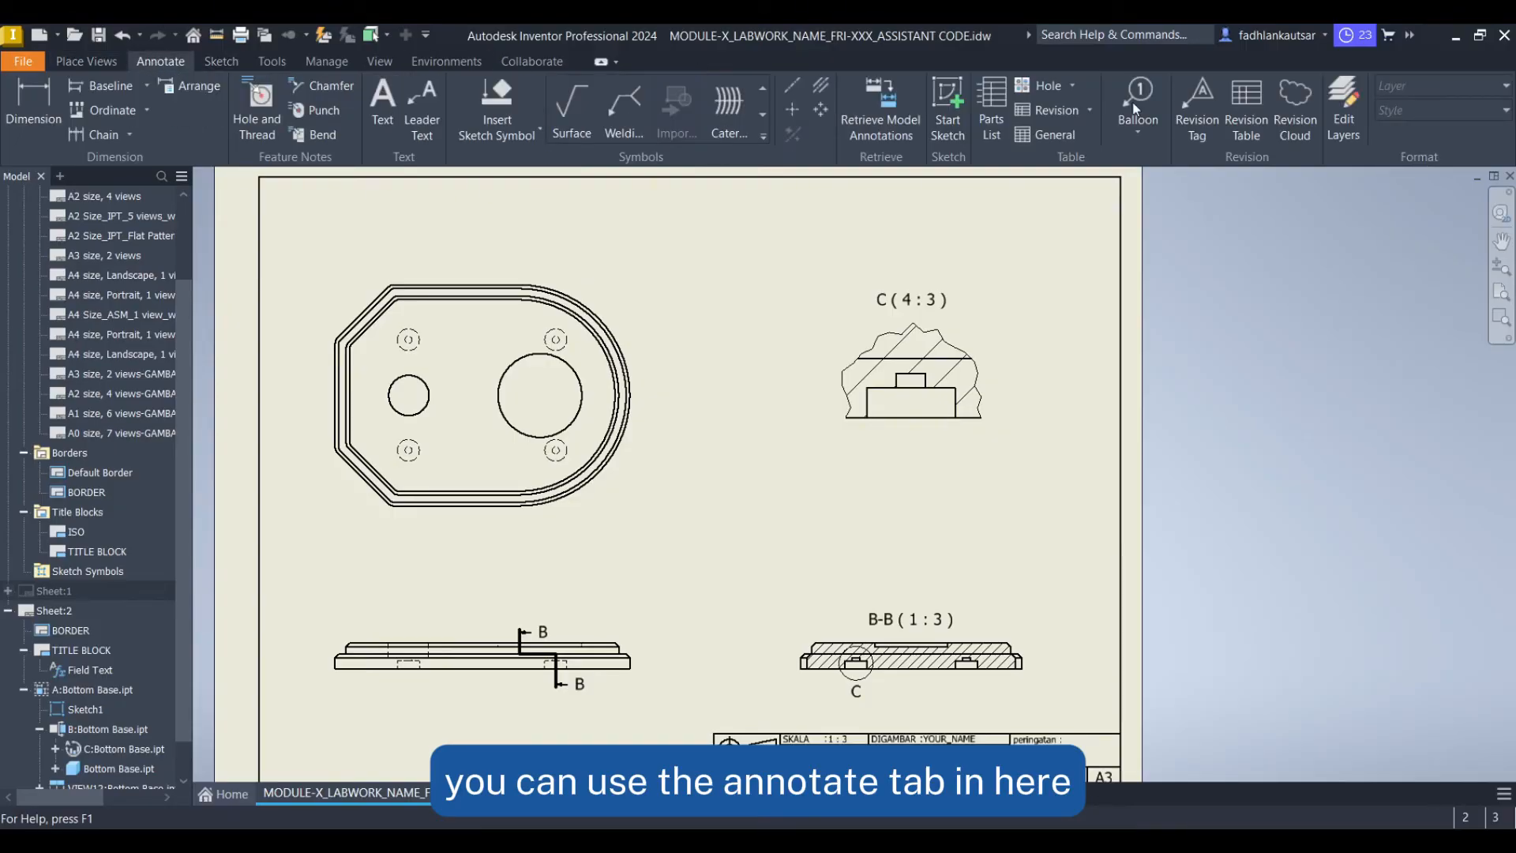
{"action": "left_click", "coordinate": [793, 109]}
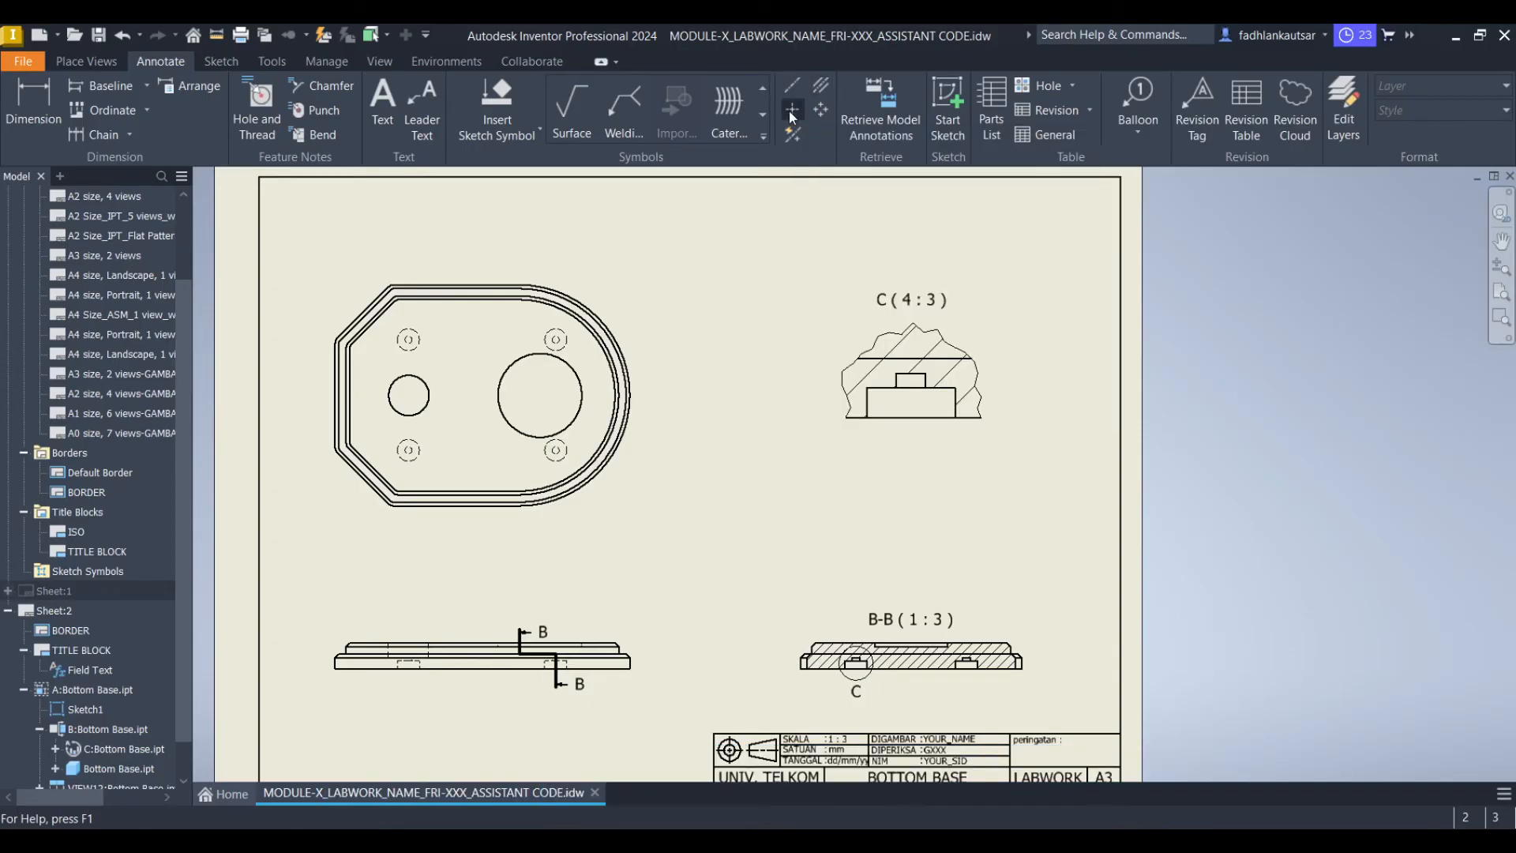
{"action": "scroll", "coordinate": [548, 376], "scroll_direction": "up", "scroll_amount": 3}
{"action": "scroll", "coordinate": [579, 331], "scroll_direction": "up", "scroll_amount": 1}
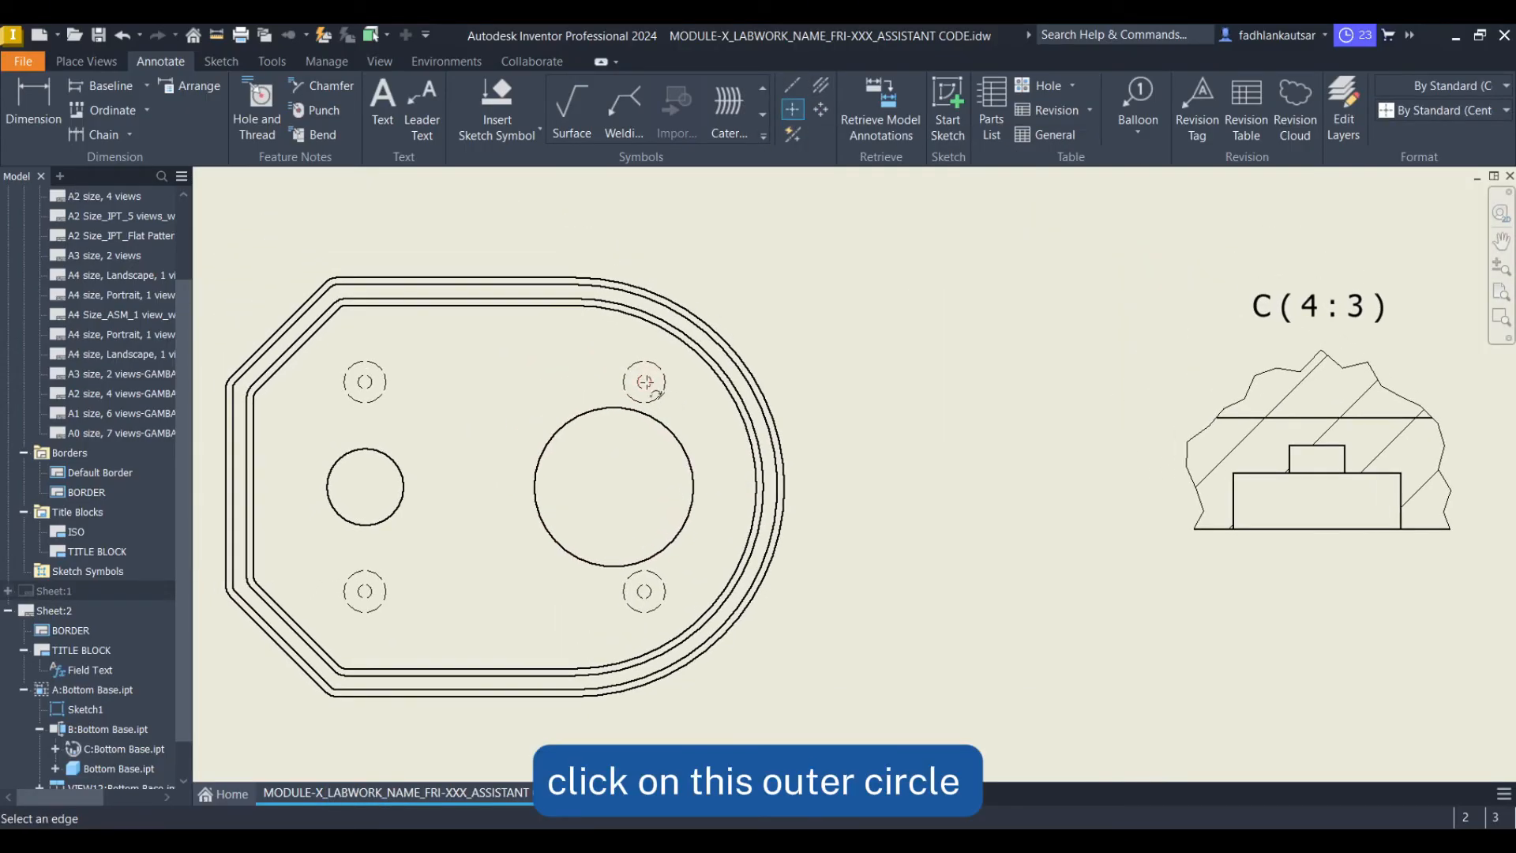
{"action": "left_click", "coordinate": [662, 397]}
{"action": "left_click", "coordinate": [384, 395]}
{"action": "left_click", "coordinate": [386, 600]}
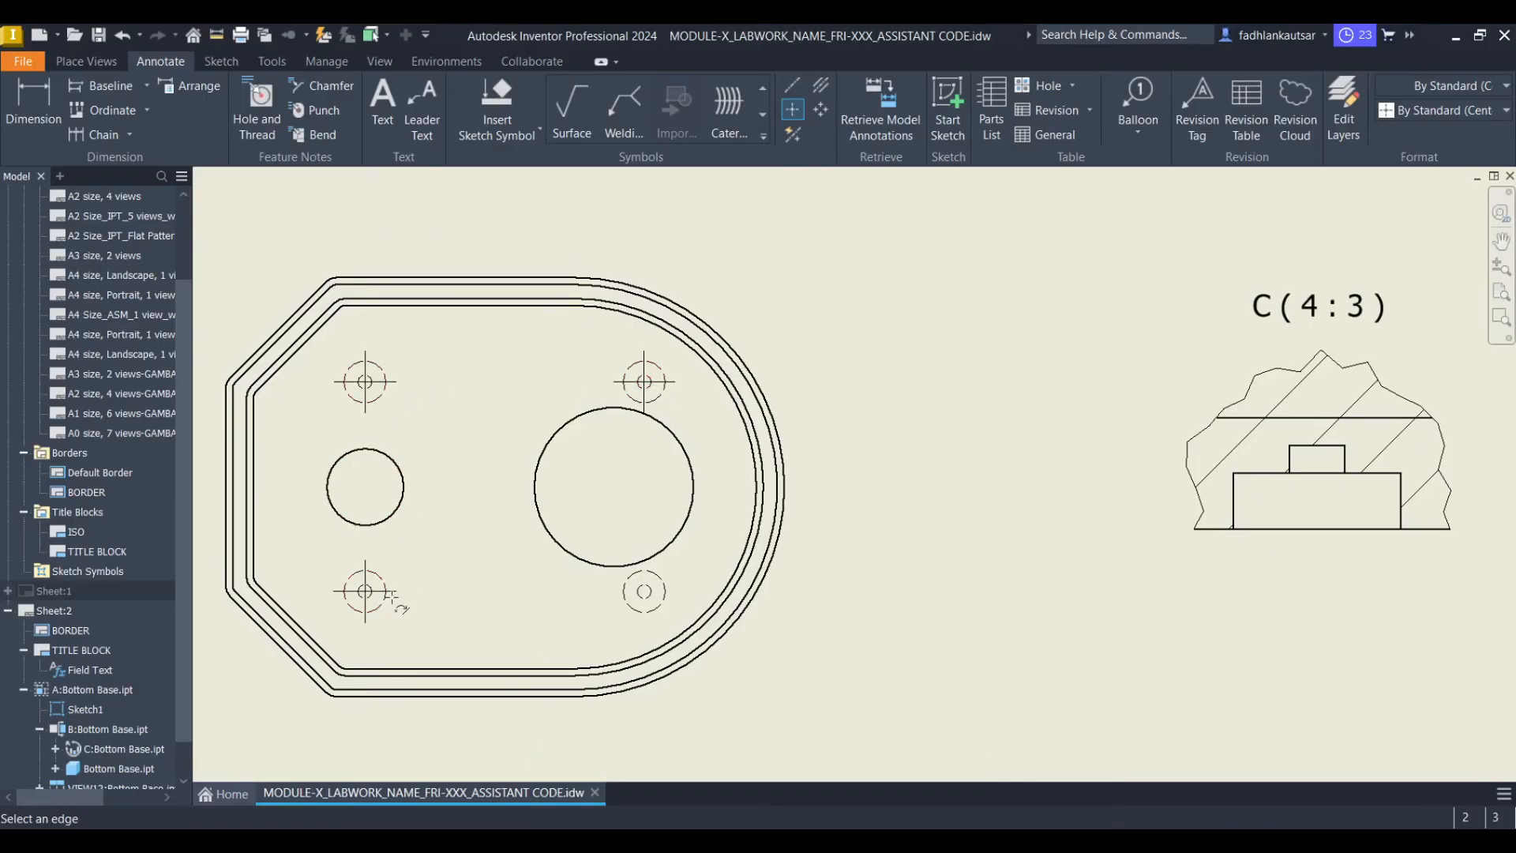
{"action": "left_click", "coordinate": [630, 609]}
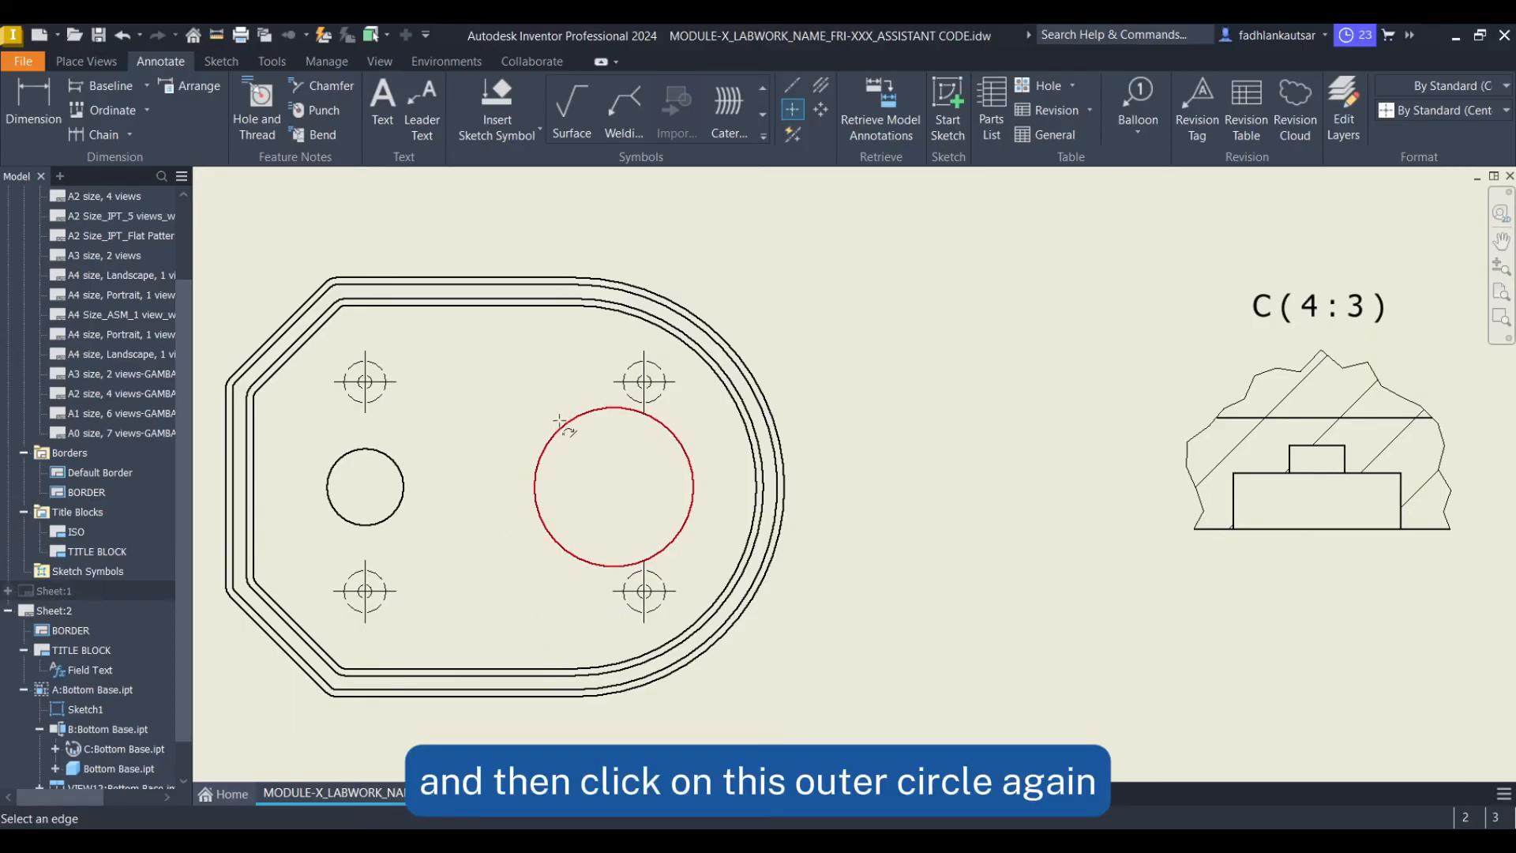
{"action": "left_click", "coordinate": [600, 410]}
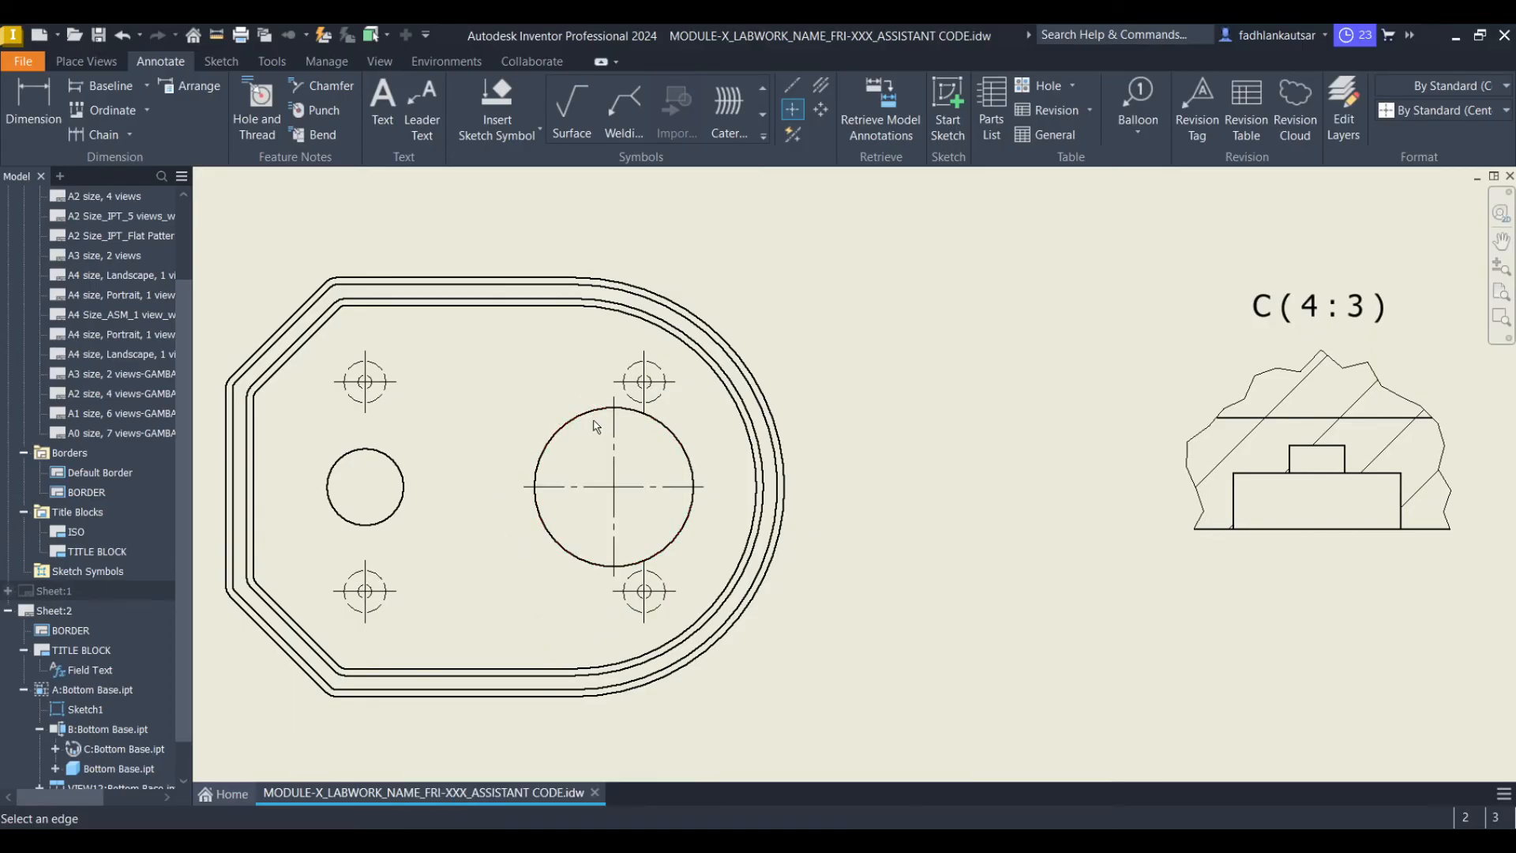
{"action": "left_click", "coordinate": [378, 521]}
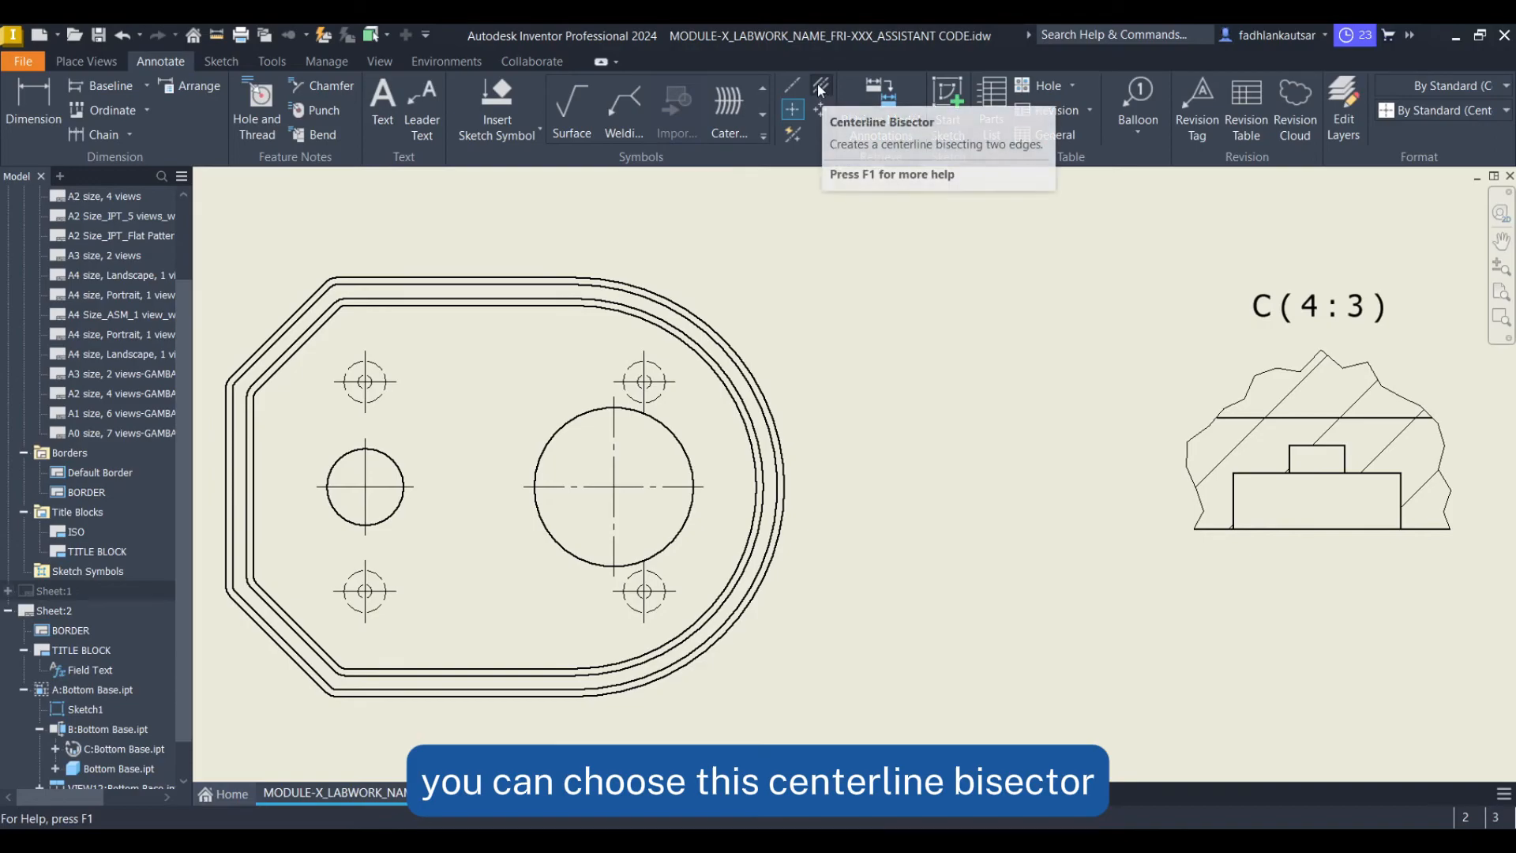
Add centerline bisectors between the paired hole edges in base view A
{"action": "left_click", "coordinate": [821, 89]}
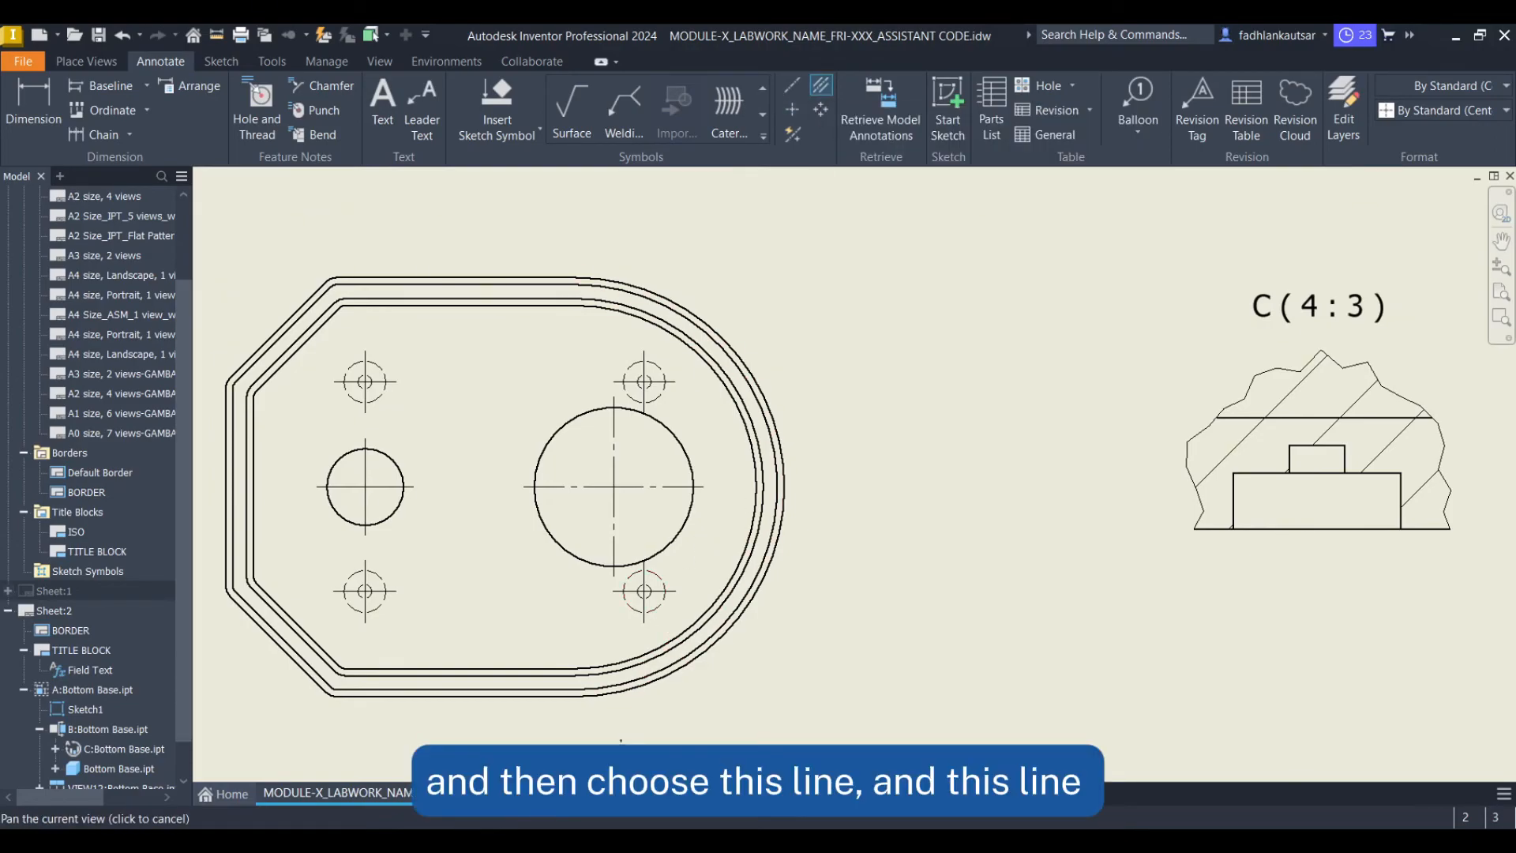
{"action": "middle_click_drag", "start_coordinate": [600, 746], "coordinate": [804, 372]}
{"action": "scroll", "coordinate": [548, 621], "scroll_direction": "down", "scroll_amount": 3}
{"action": "scroll", "coordinate": [545, 598], "scroll_direction": "down", "scroll_amount": 2}
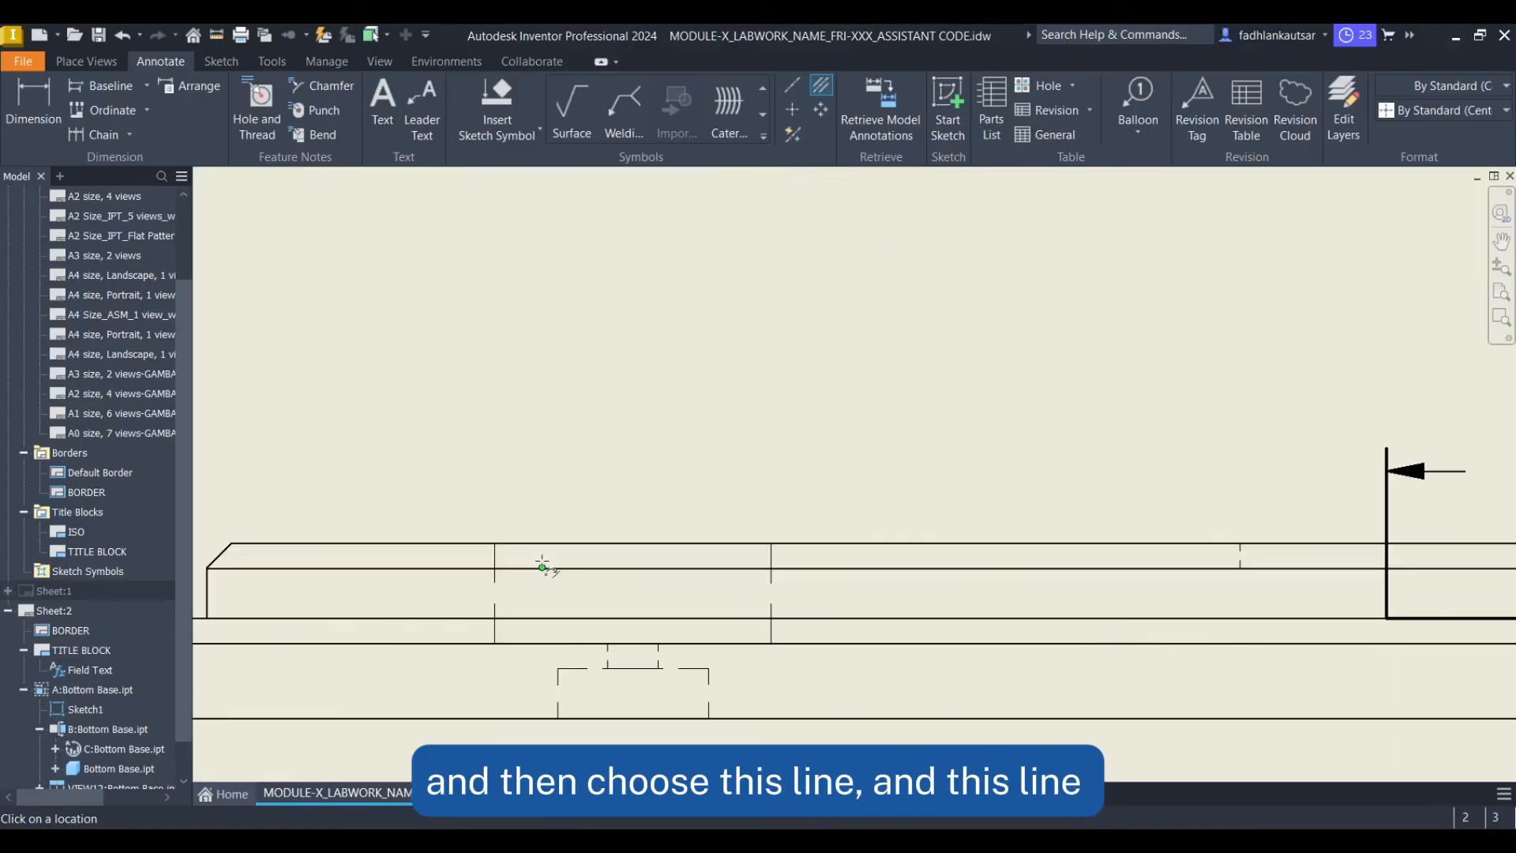
{"action": "left_click", "coordinate": [495, 611]}
{"action": "left_click", "coordinate": [772, 612]}
{"action": "mouse_move", "coordinate": [751, 642]}
{"action": "middle_mouse_down"}
{"action": "mouse_move", "coordinate": [673, 663]}
{"action": "mouse_move", "coordinate": [663, 608]}
{"action": "middle_mouse_up"}
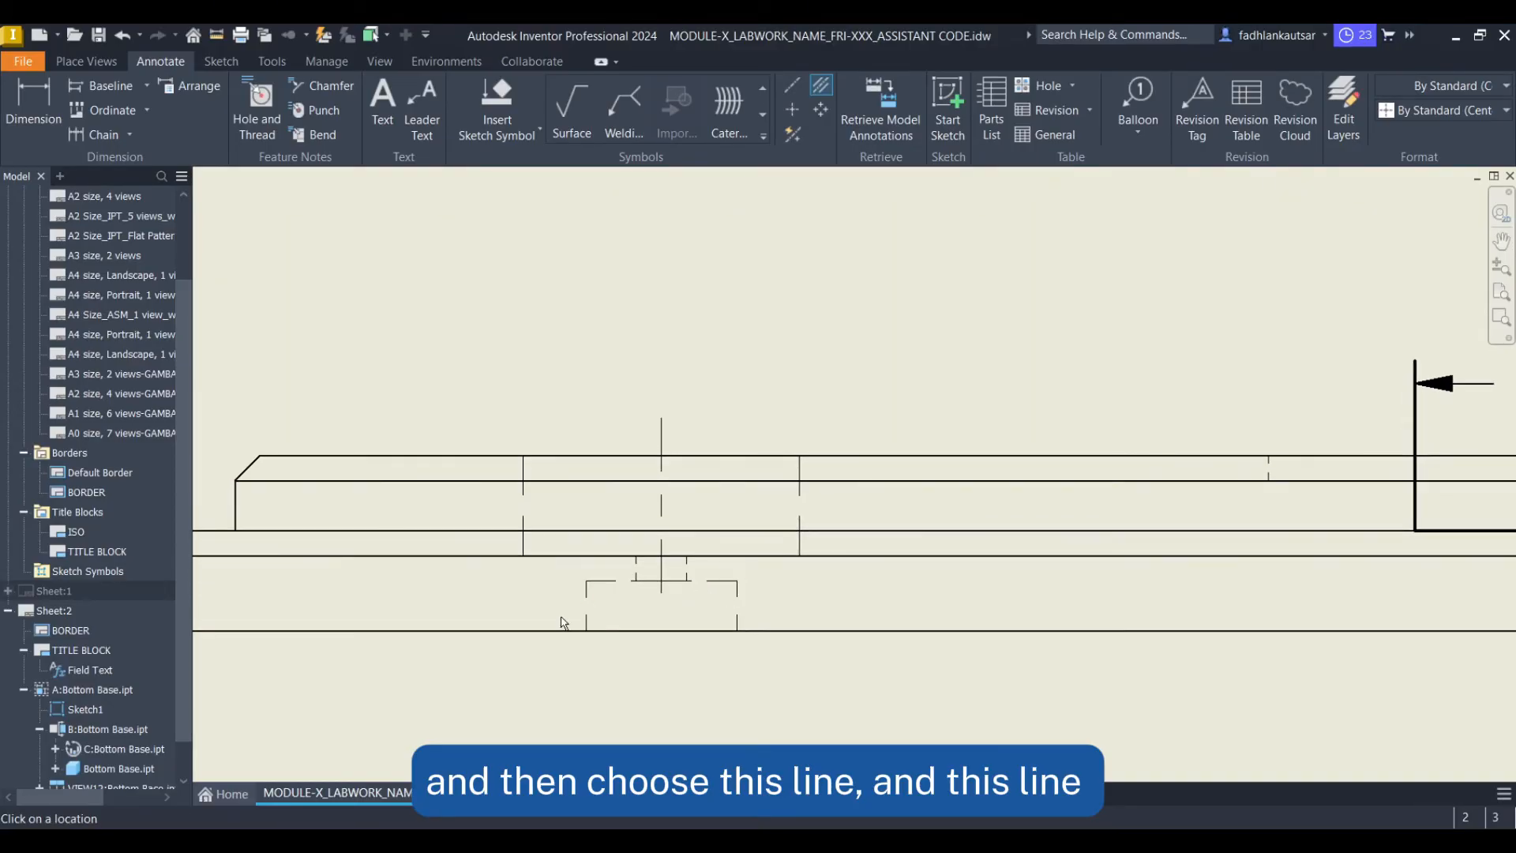
{"action": "scroll", "coordinate": [565, 623], "scroll_direction": "down", "scroll_amount": 2}
{"action": "left_click", "coordinate": [599, 604]}
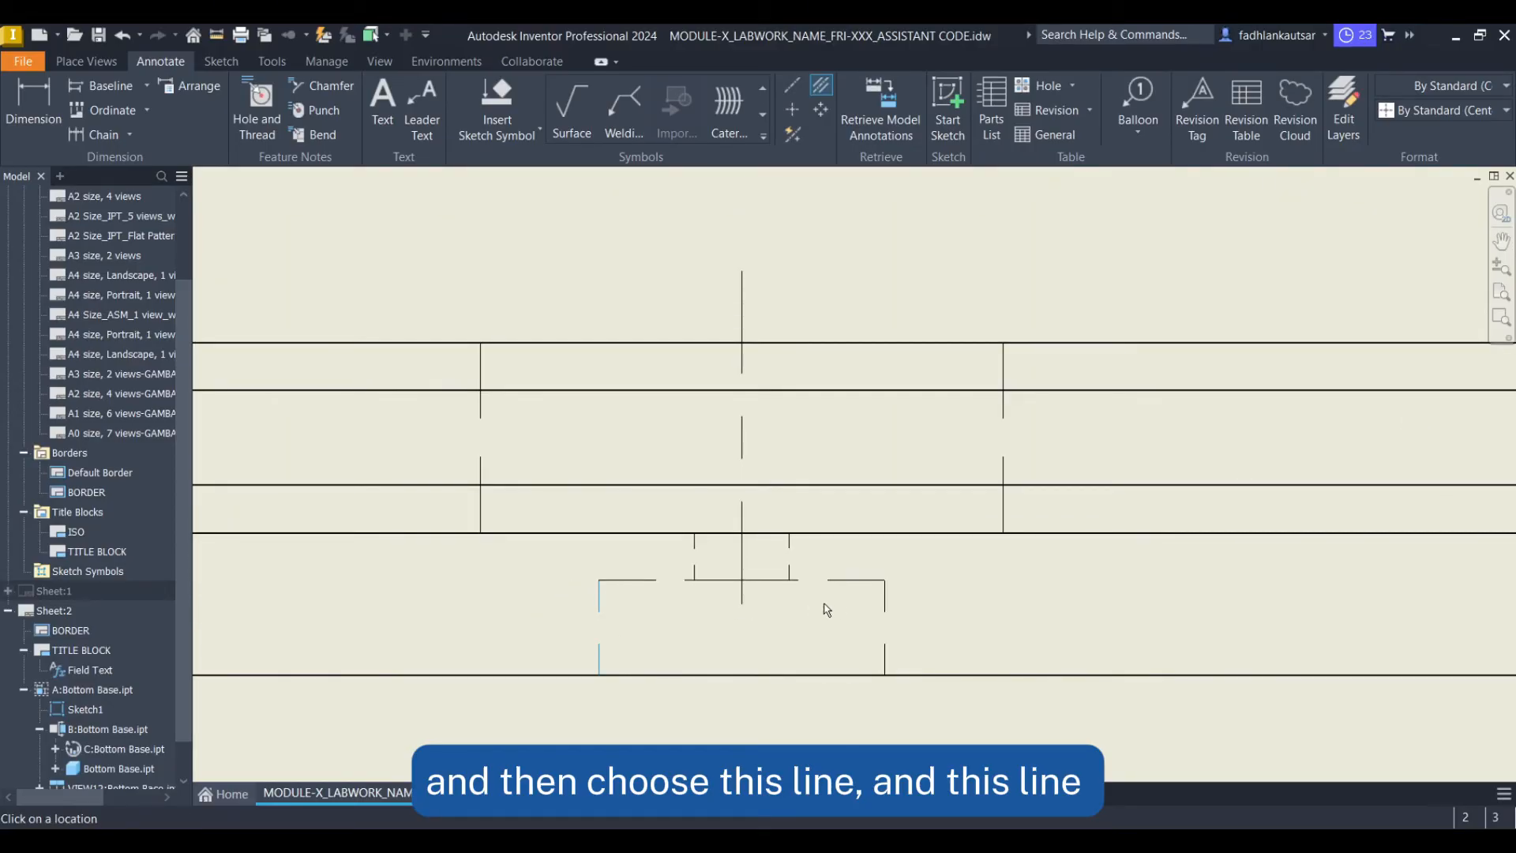
{"action": "left_click", "coordinate": [884, 592]}
Add centerline bisectors between the slot's side edges in detail view C
{"action": "scroll", "coordinate": [964, 608], "scroll_direction": "up", "scroll_amount": 3}
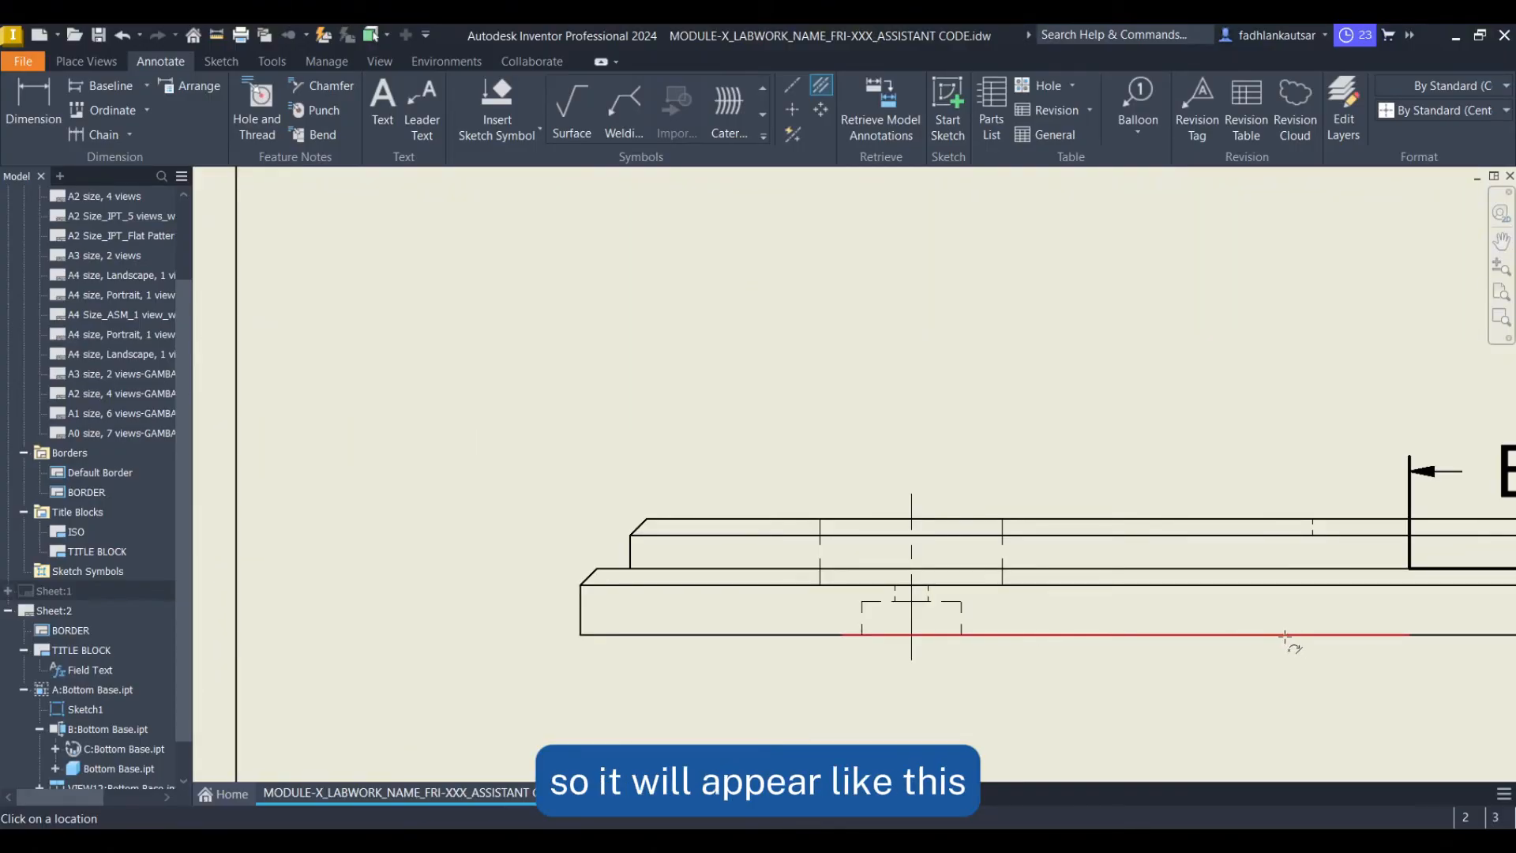
{"action": "scroll", "coordinate": [978, 595], "scroll_direction": "up", "scroll_amount": 3}
{"action": "scroll", "coordinate": [1135, 584], "scroll_direction": "up", "scroll_amount": 3}
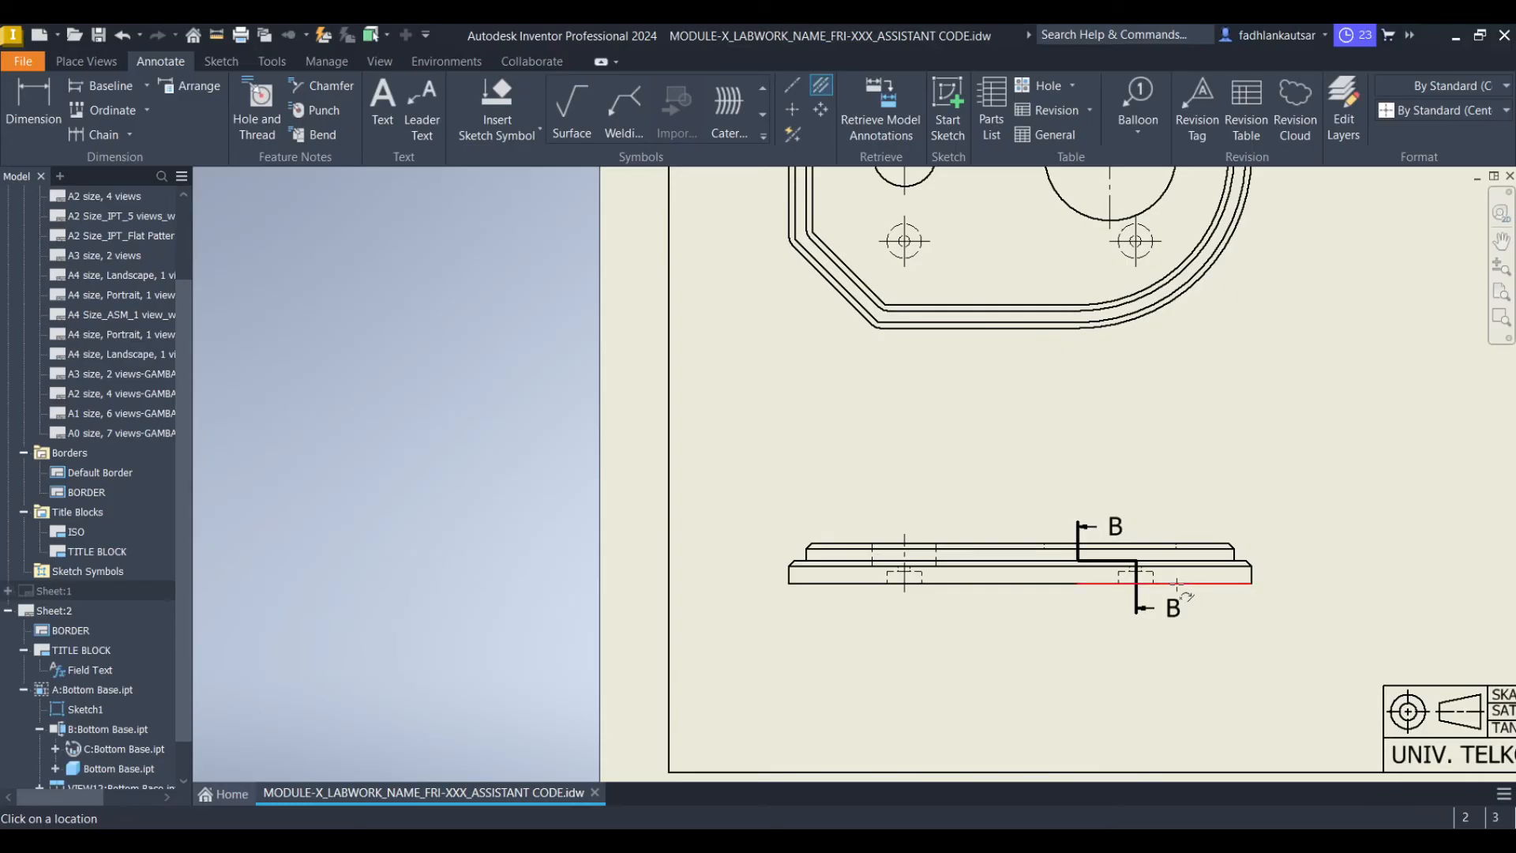
{"action": "middle_click_drag", "start_coordinate": [1433, 318], "coordinate": [768, 524]}
{"action": "middle_click_drag", "start_coordinate": [1124, 392], "coordinate": [891, 544]}
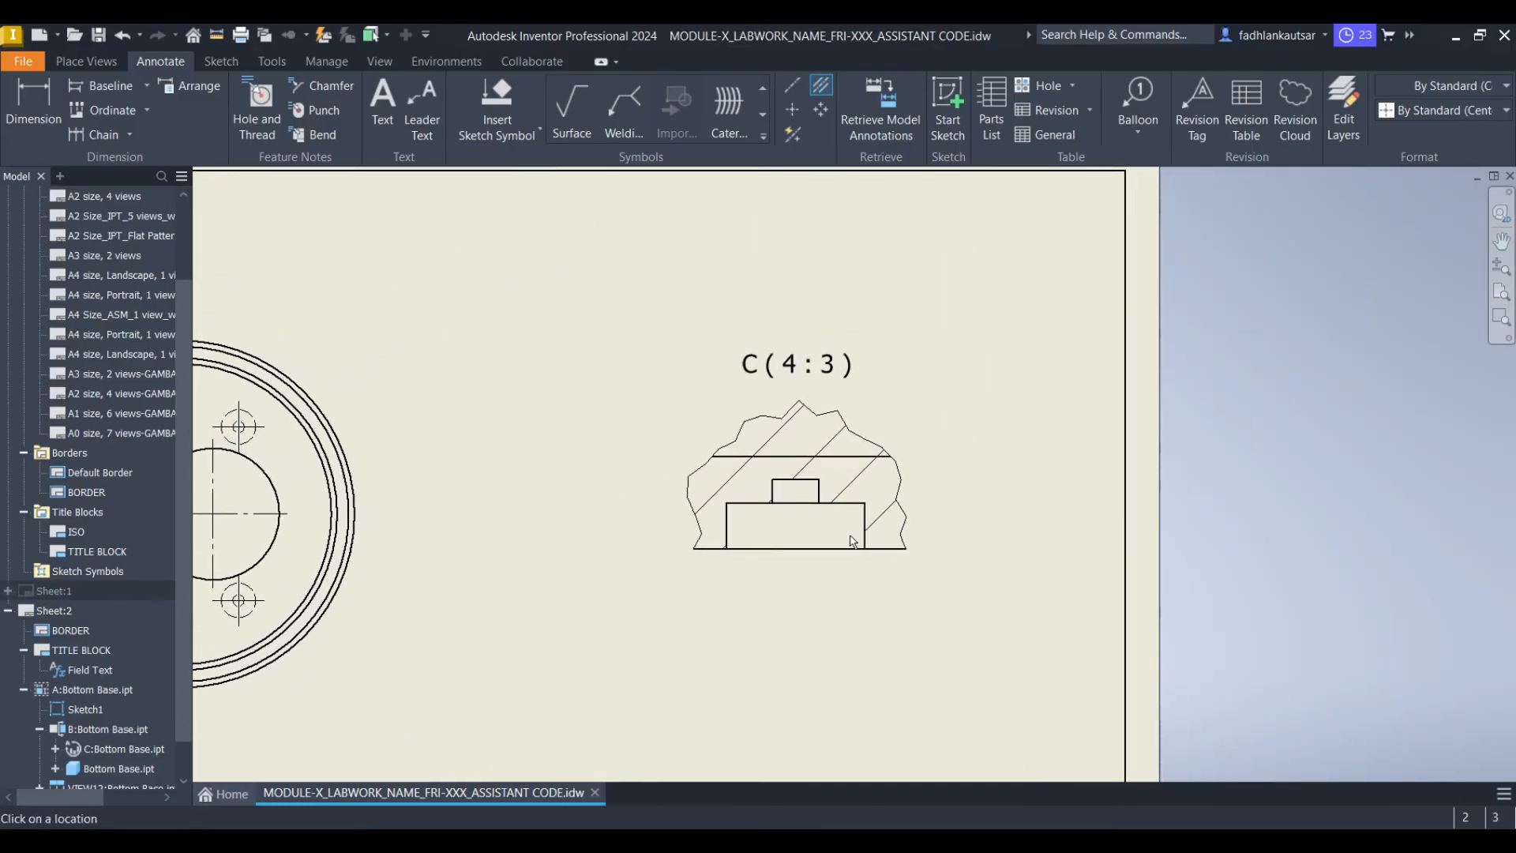
{"action": "scroll", "coordinate": [724, 531], "scroll_direction": "down", "scroll_amount": 5}
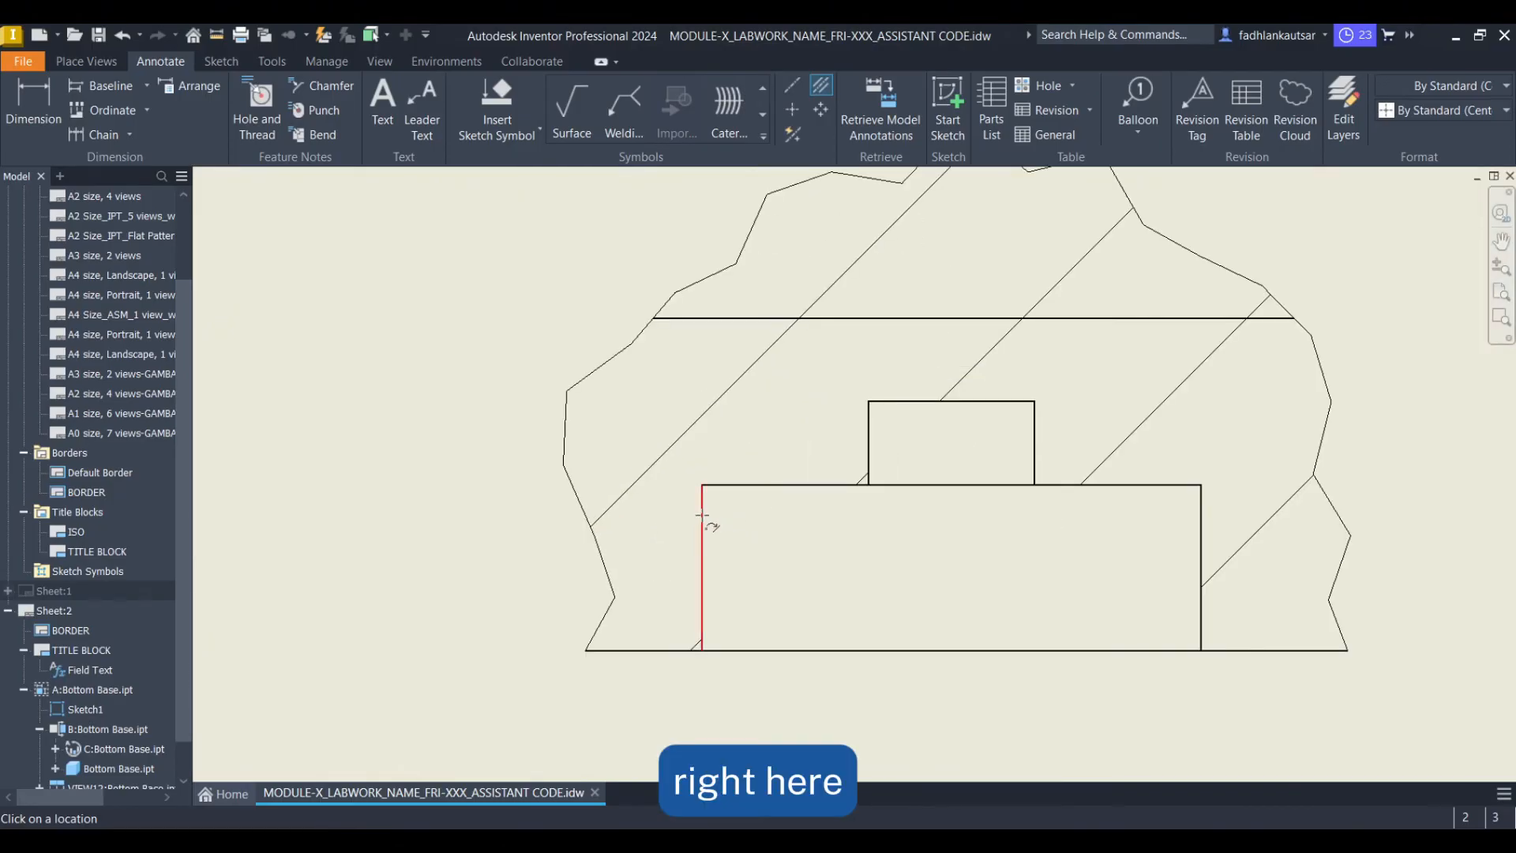
{"action": "left_click", "coordinate": [701, 515]}
{"action": "left_click", "coordinate": [1199, 517]}
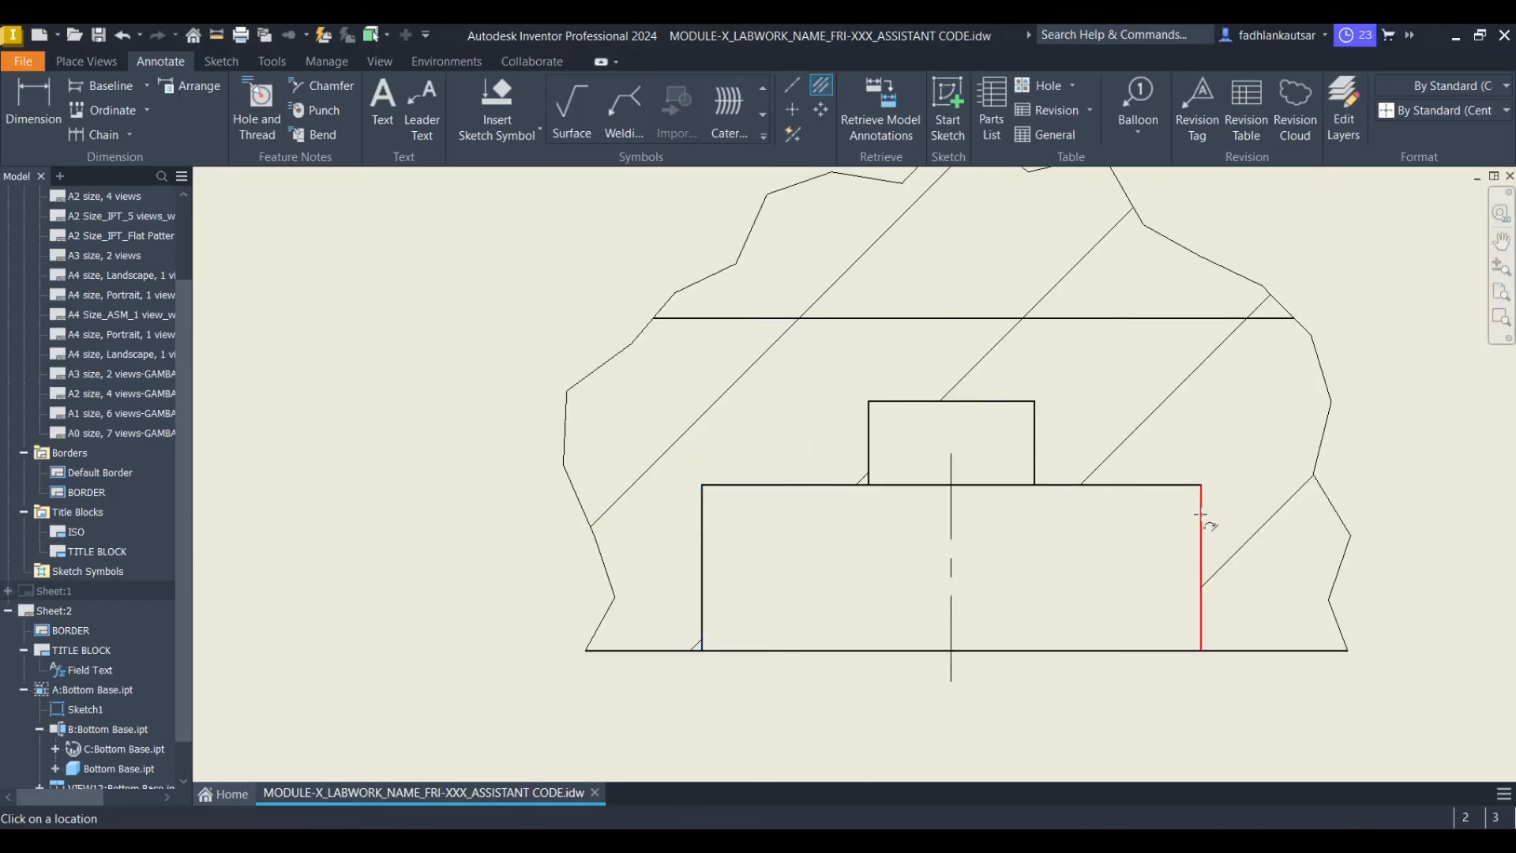
{"action": "left_click", "coordinate": [870, 425]}
{"action": "left_click", "coordinate": [1031, 430]}
Add centerline bisectors between the slot's side edges in the detail area of section view B-B, then exit the command
{"action": "scroll", "coordinate": [1056, 504], "scroll_direction": "up", "scroll_amount": 8}
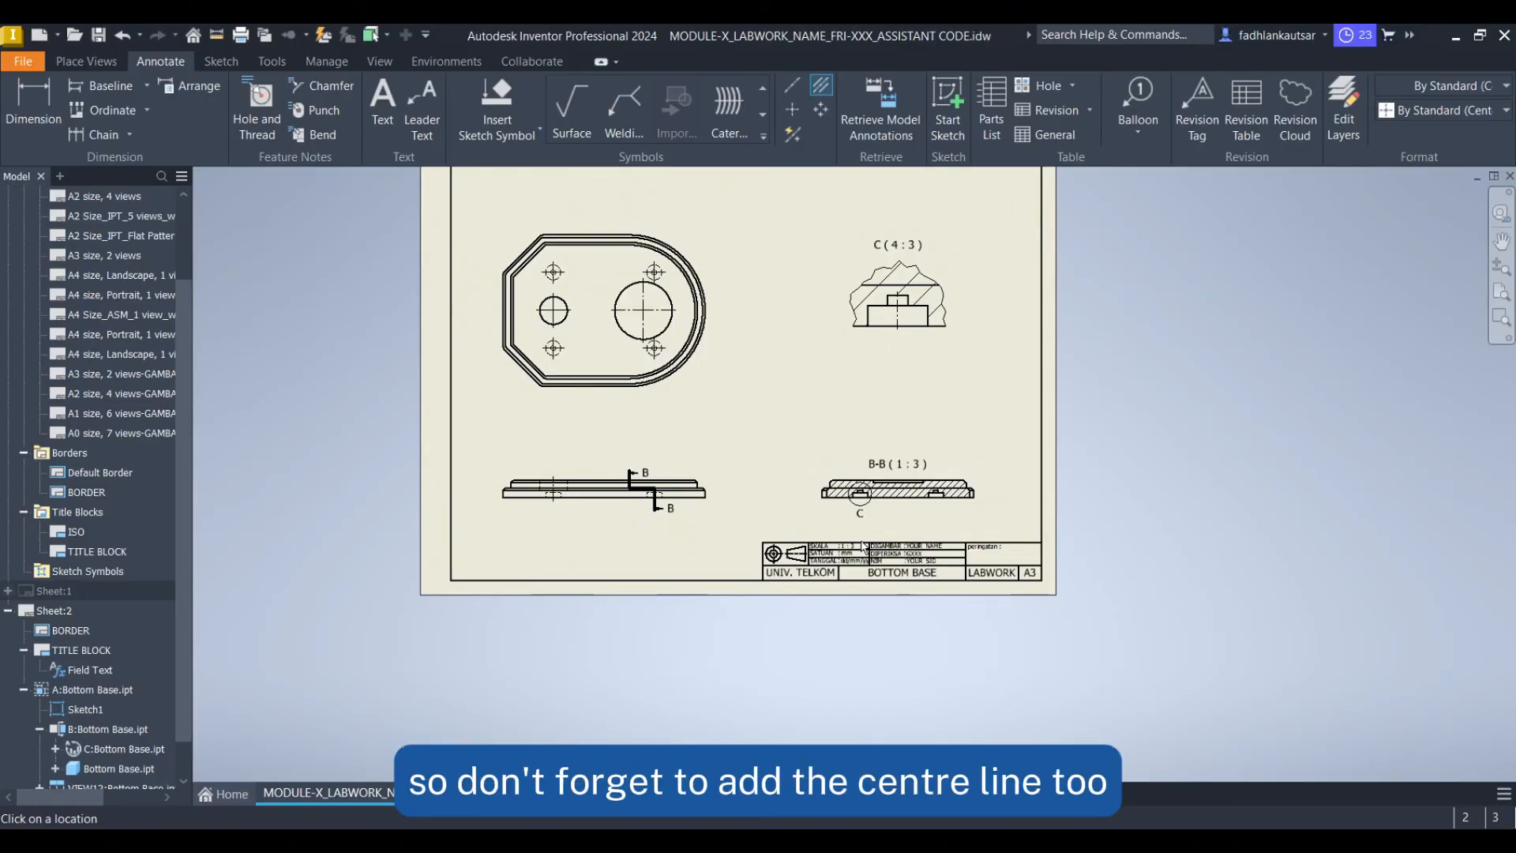
{"action": "scroll", "coordinate": [683, 486], "scroll_direction": "up", "scroll_amount": 5}
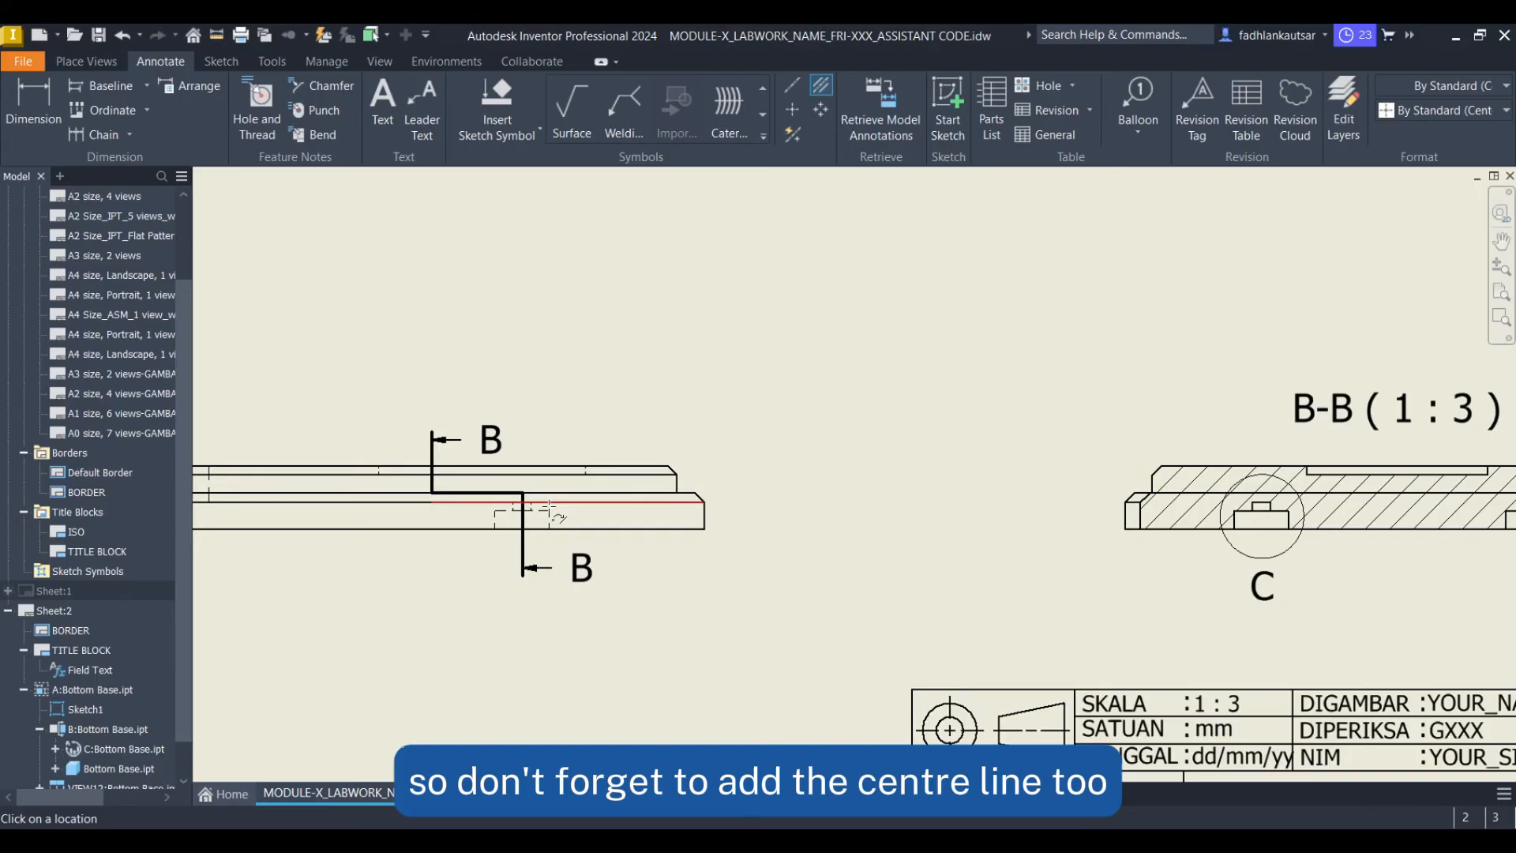
{"action": "scroll", "coordinate": [1461, 481], "scroll_direction": "down", "scroll_amount": 3}
{"action": "middle_click_drag", "start_coordinate": [1371, 471], "coordinate": [555, 528]}
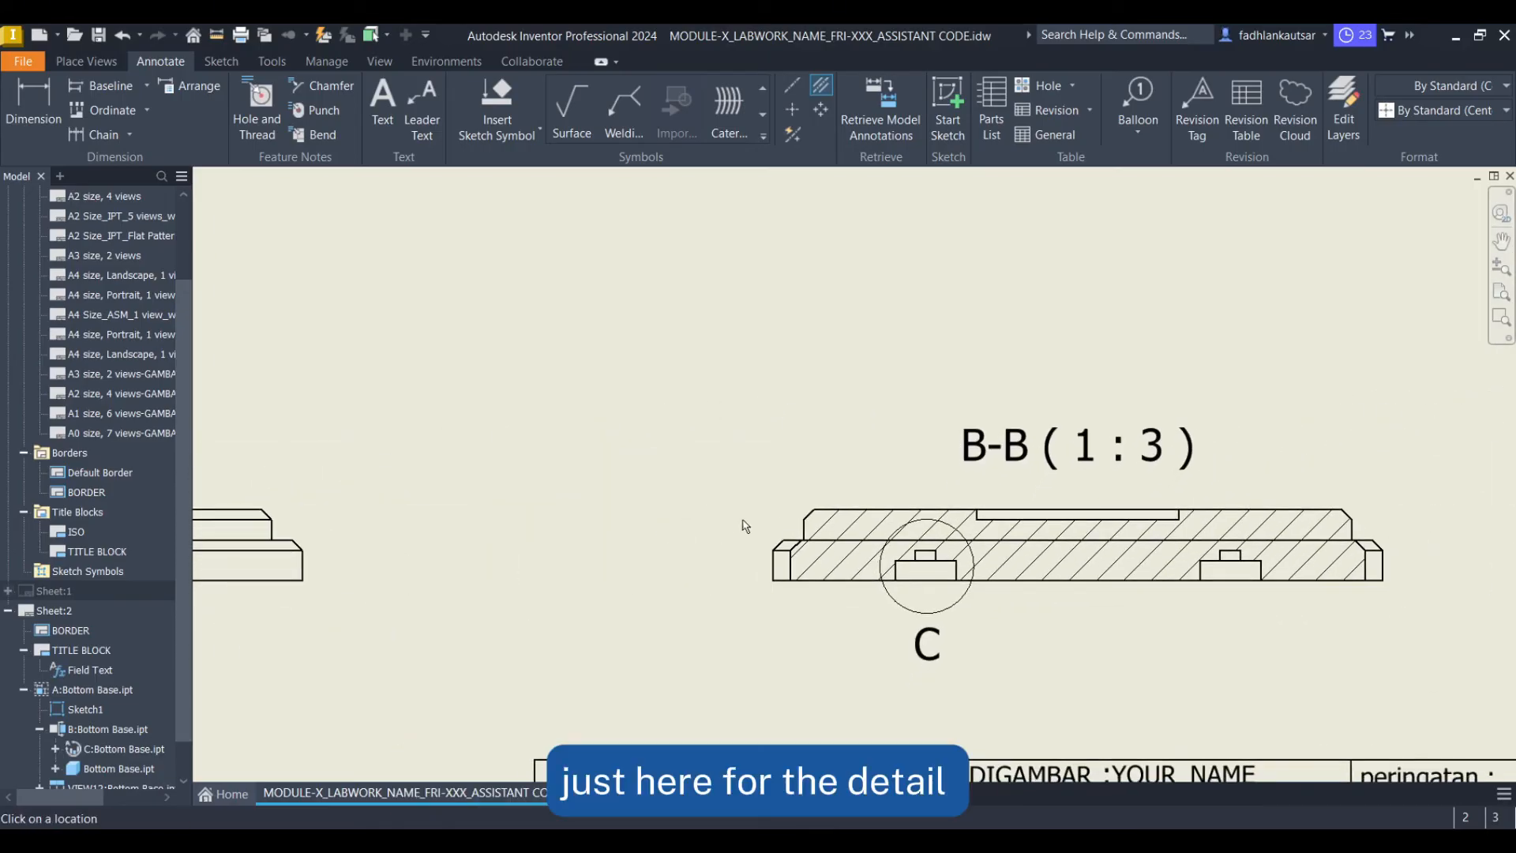
{"action": "scroll", "coordinate": [965, 597], "scroll_direction": "up", "scroll_amount": 3}
{"action": "scroll", "coordinate": [829, 543], "scroll_direction": "up", "scroll_amount": 5}
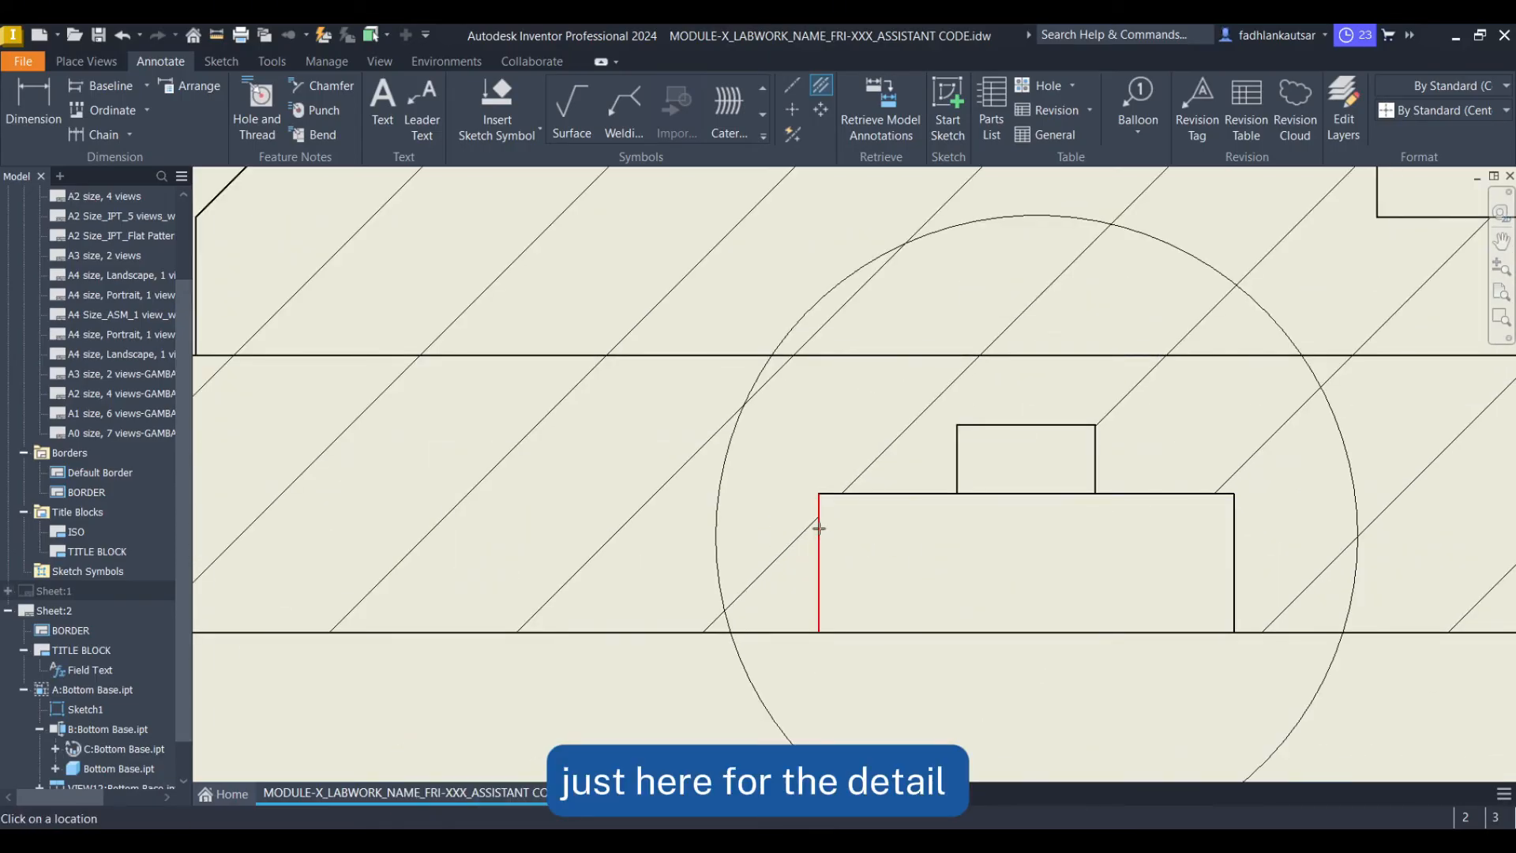
{"action": "left_click", "coordinate": [1234, 526]}
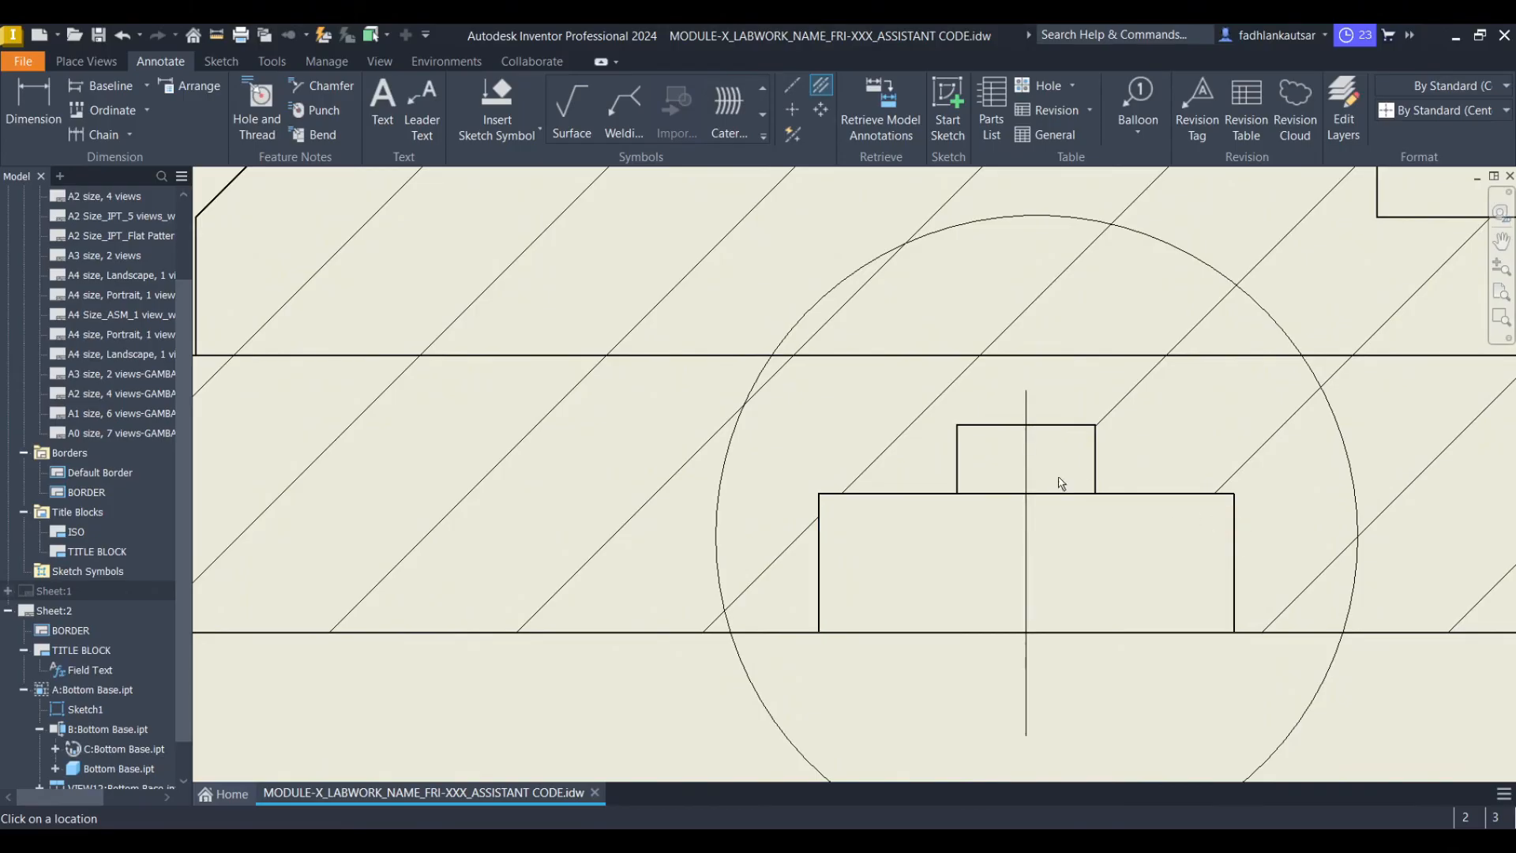
{"action": "left_click", "coordinate": [957, 447]}
{"action": "left_click", "coordinate": [1095, 450]}
{"action": "scroll", "coordinate": [1155, 591], "scroll_direction": "down", "scroll_amount": 4}
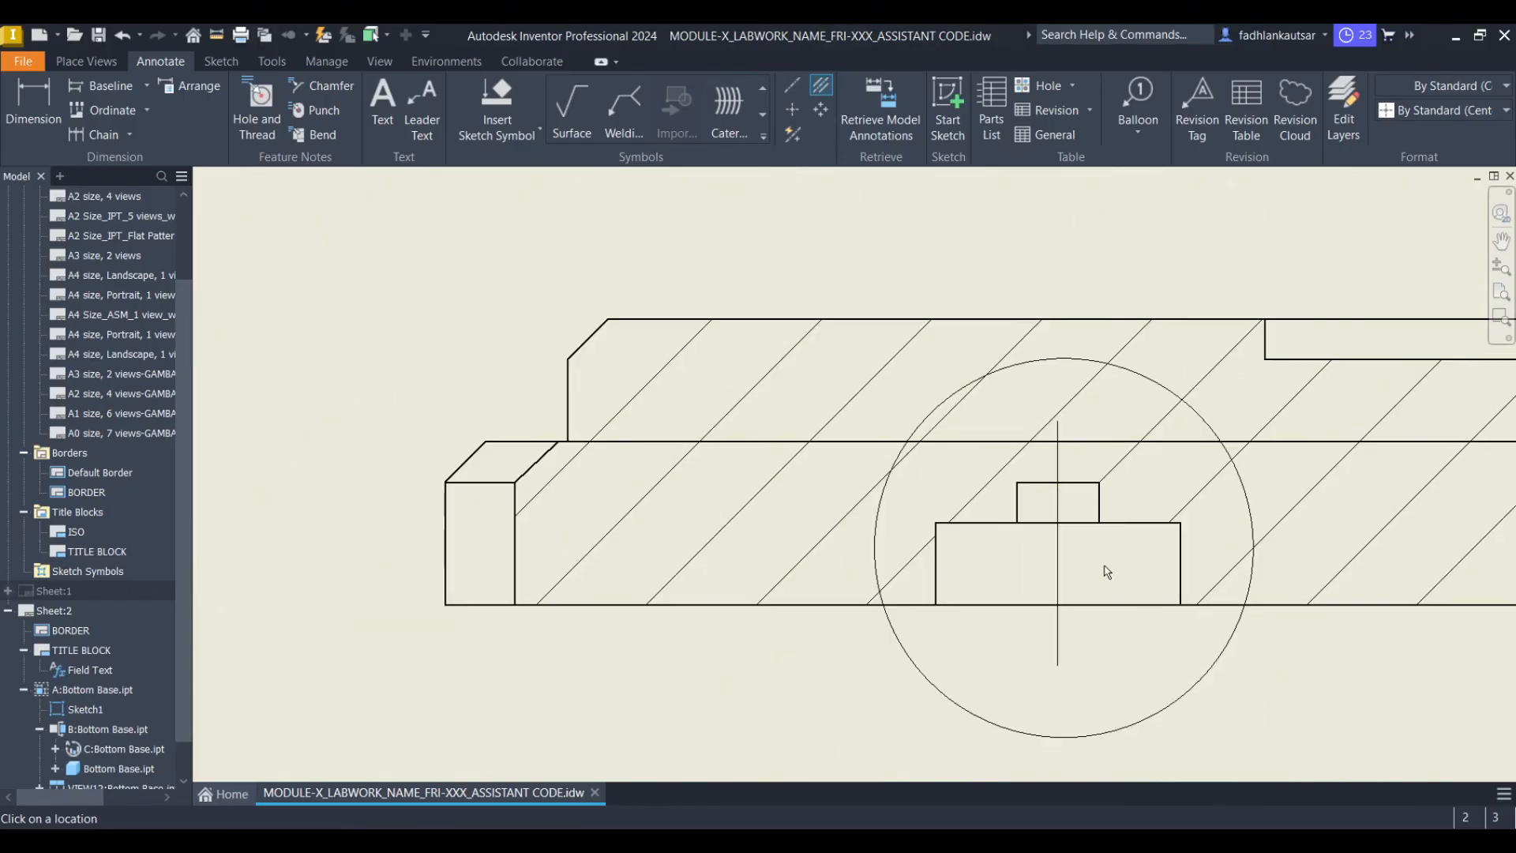
{"action": "scroll", "coordinate": [1218, 608], "scroll_direction": "down", "scroll_amount": 6}
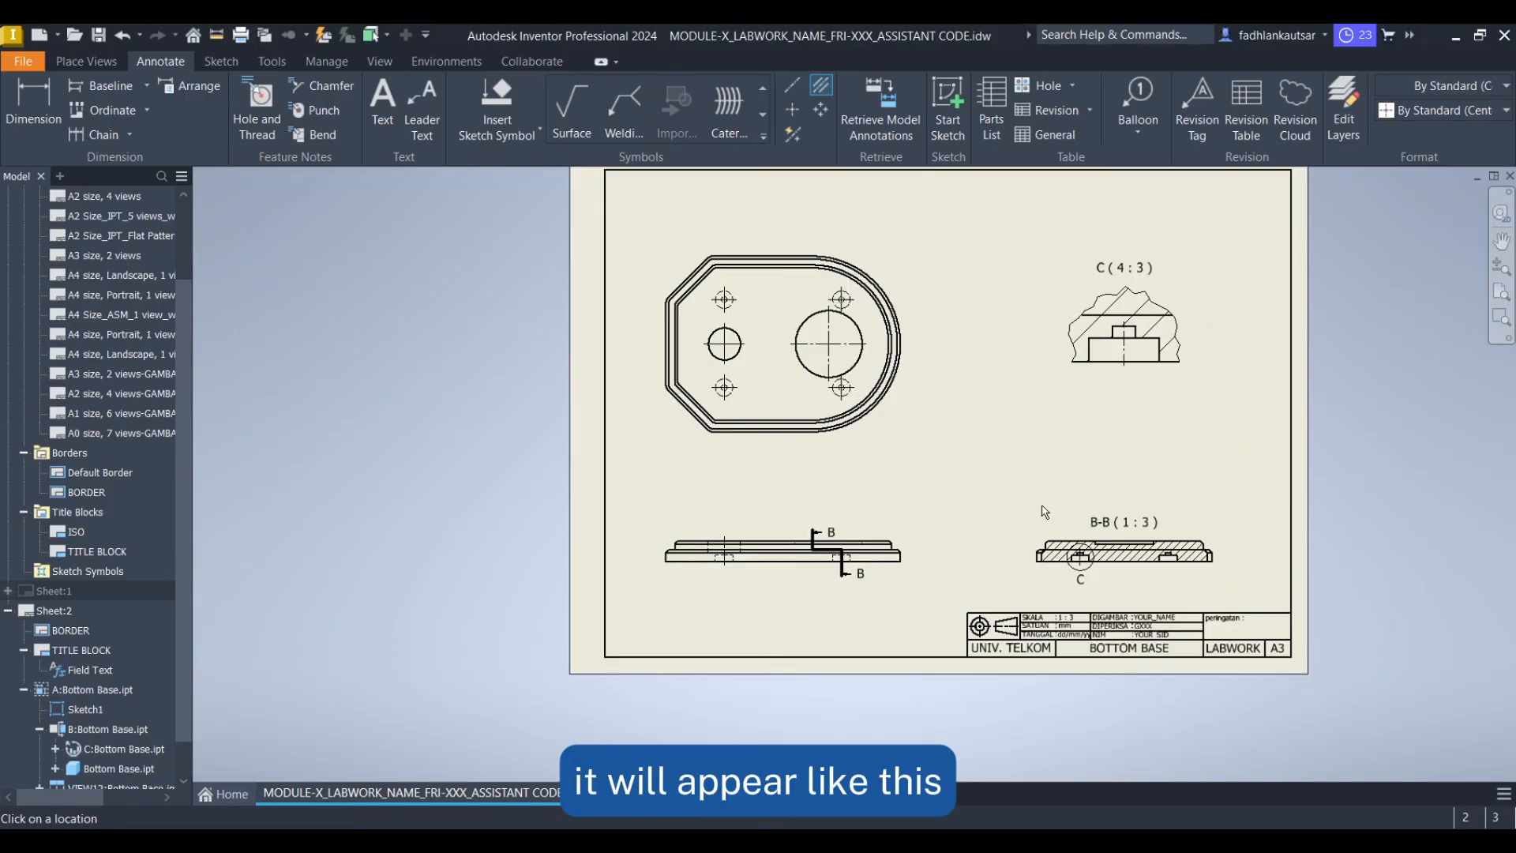
{"action": "right_click", "coordinate": [973, 437]}
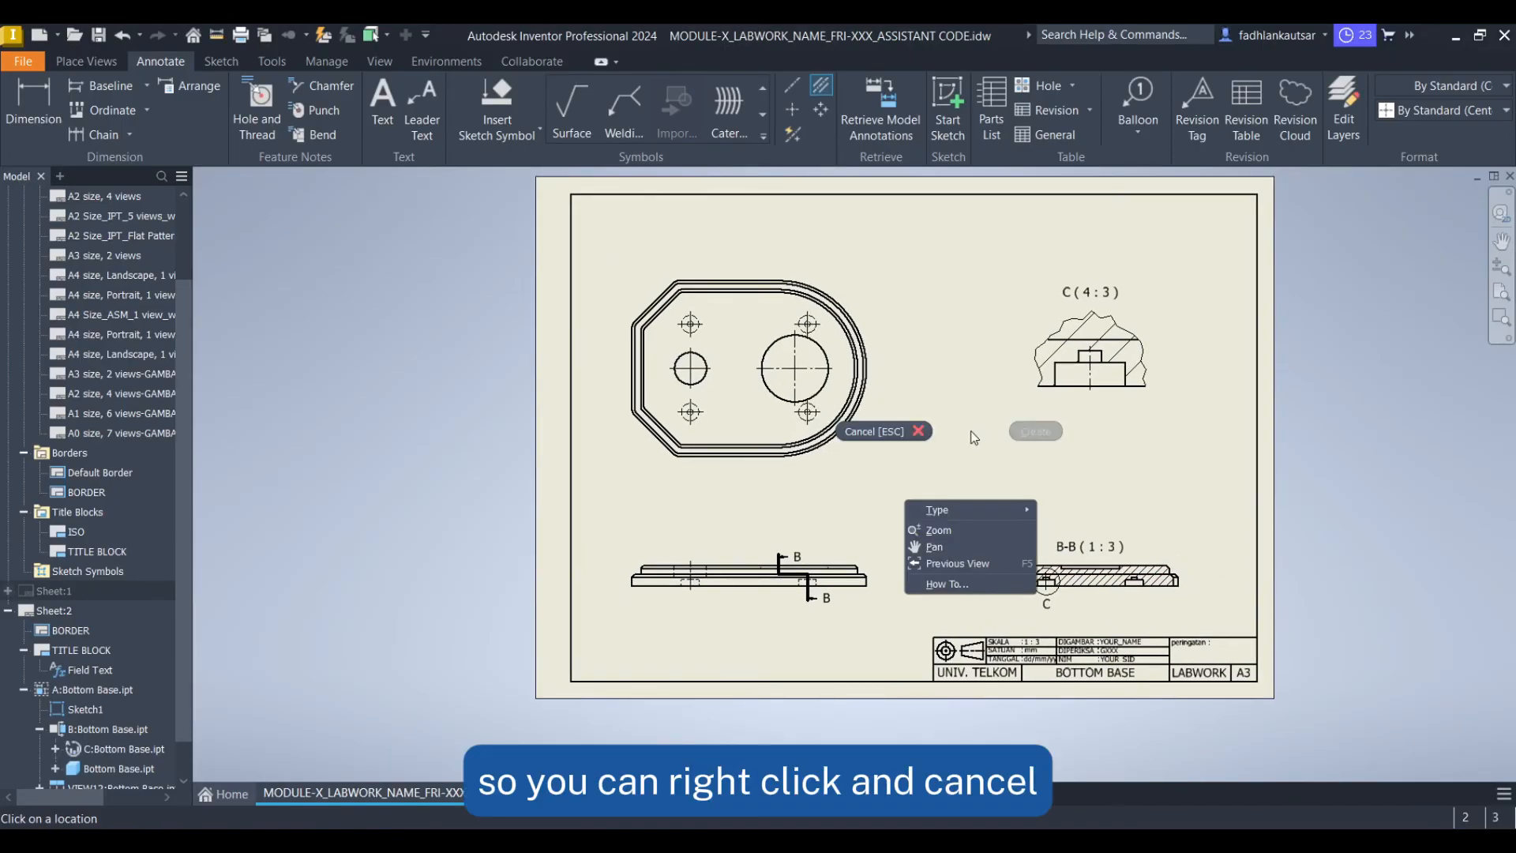
{"action": "left_click", "coordinate": [921, 438]}
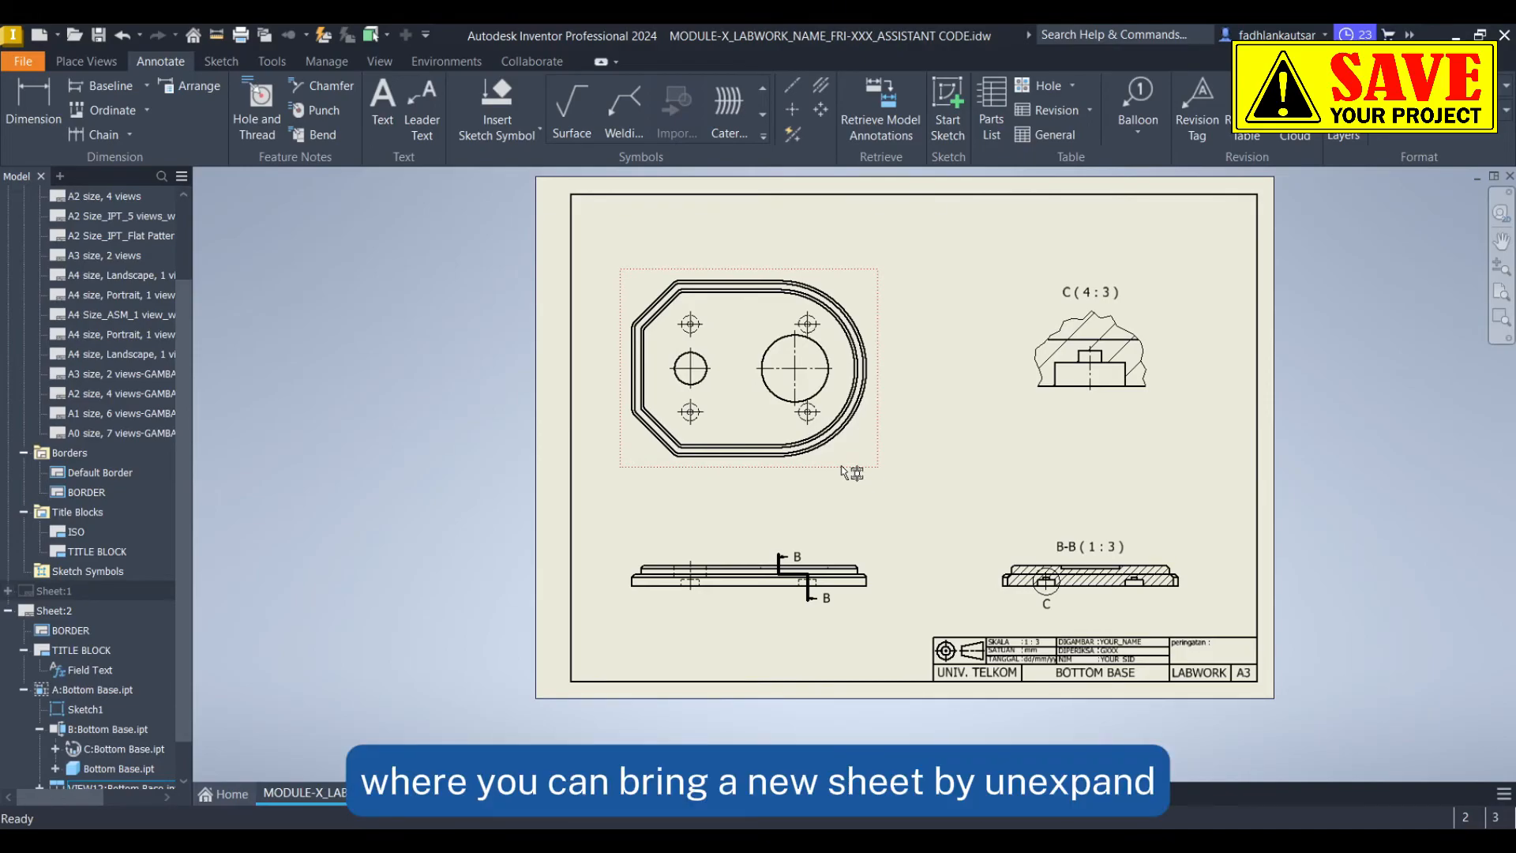
Collapse the sheet formats in the browser and insert a new sheet into the drawing
{"action": "scroll", "coordinate": [63, 533], "scroll_direction": "down", "scroll_amount": 1}
{"action": "scroll", "coordinate": [79, 430], "scroll_direction": "up", "scroll_amount": 3}
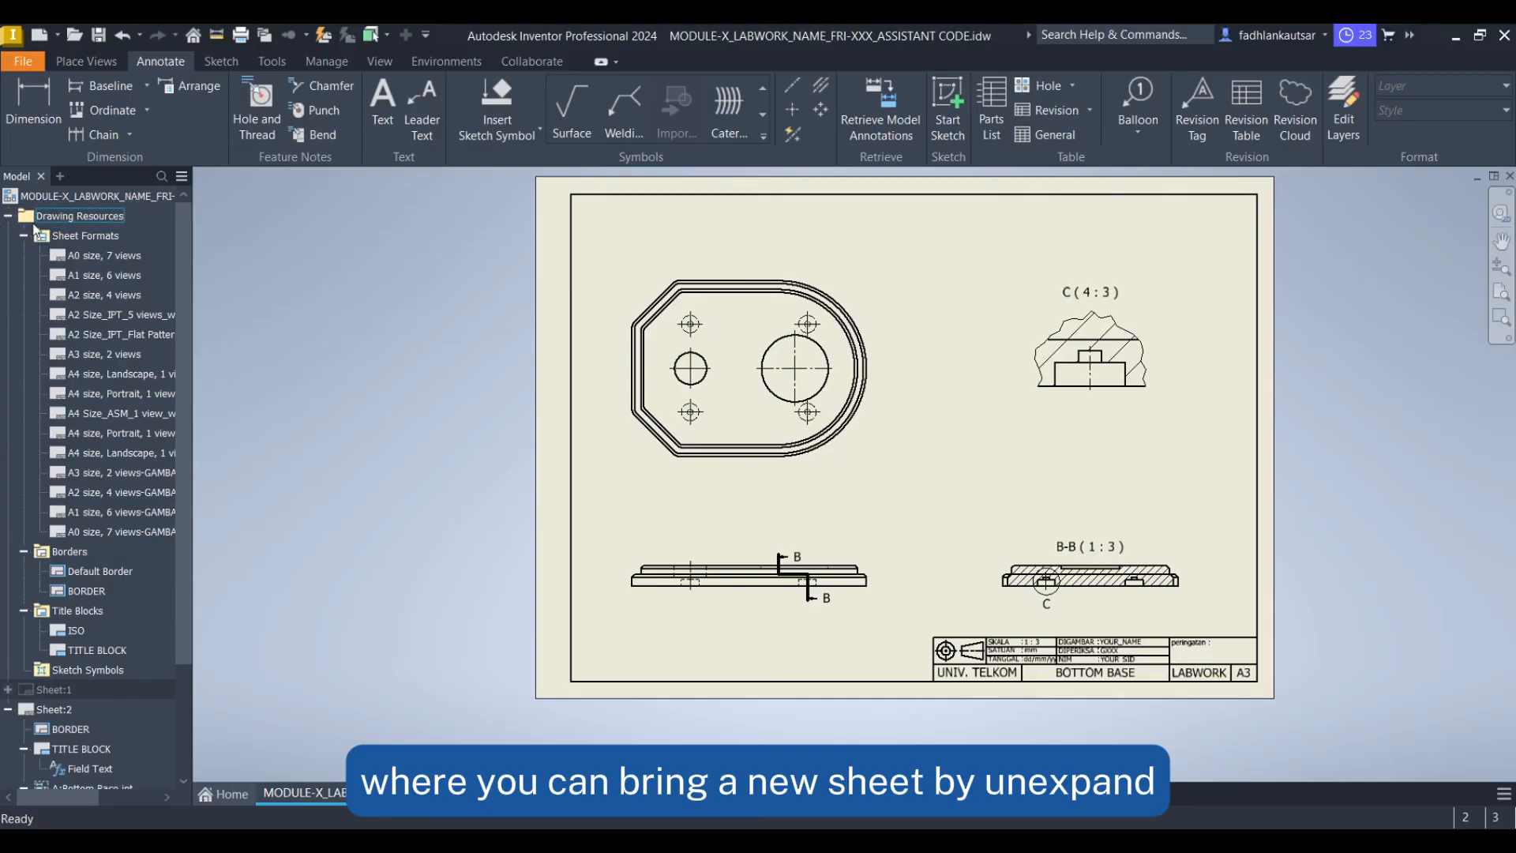
{"action": "left_click", "coordinate": [25, 236]}
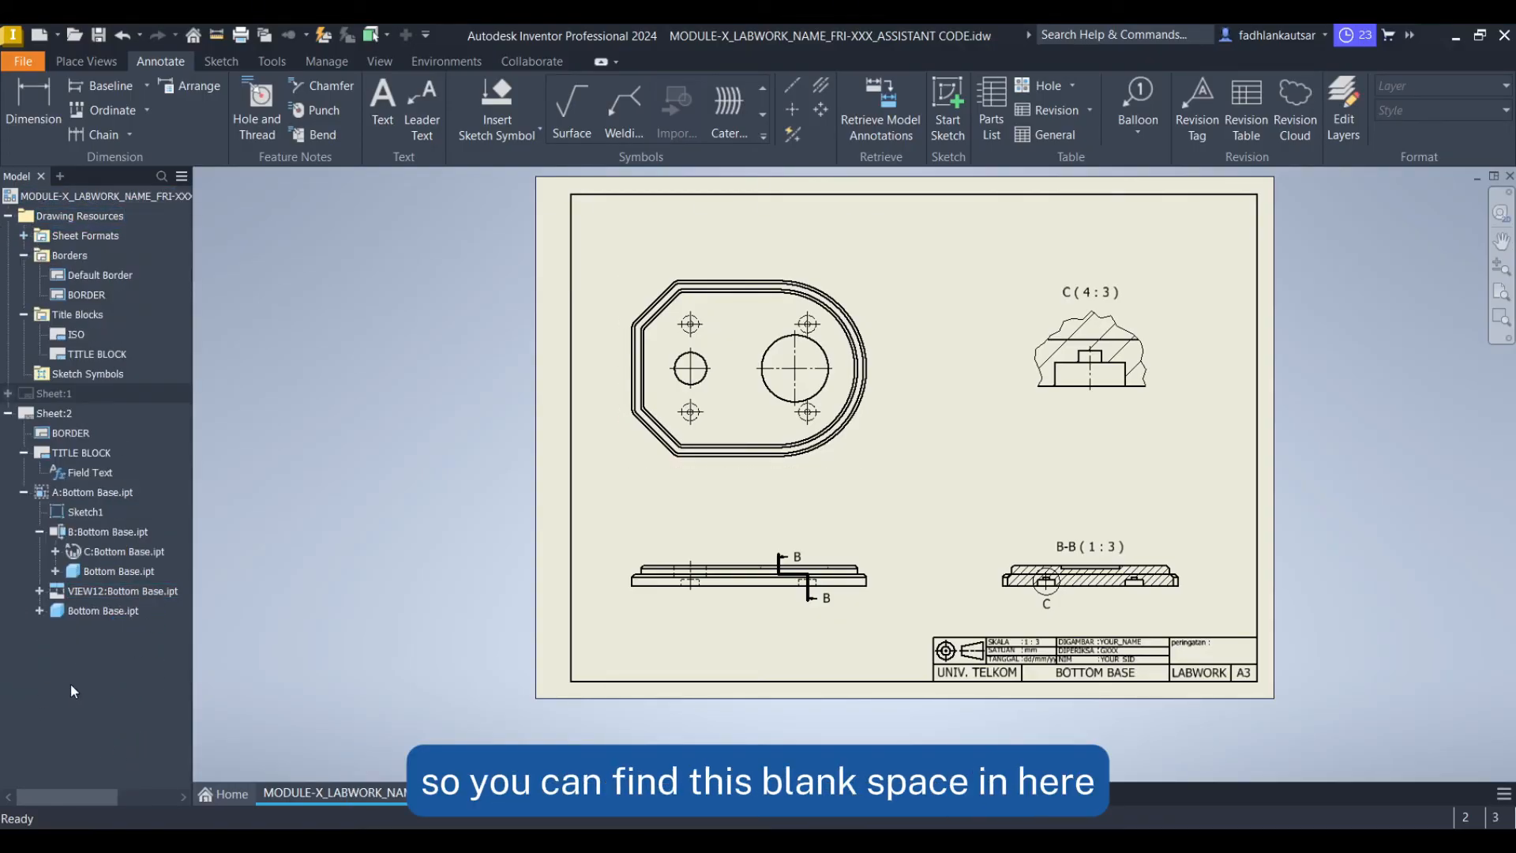
{"action": "right_click", "coordinate": [104, 662]}
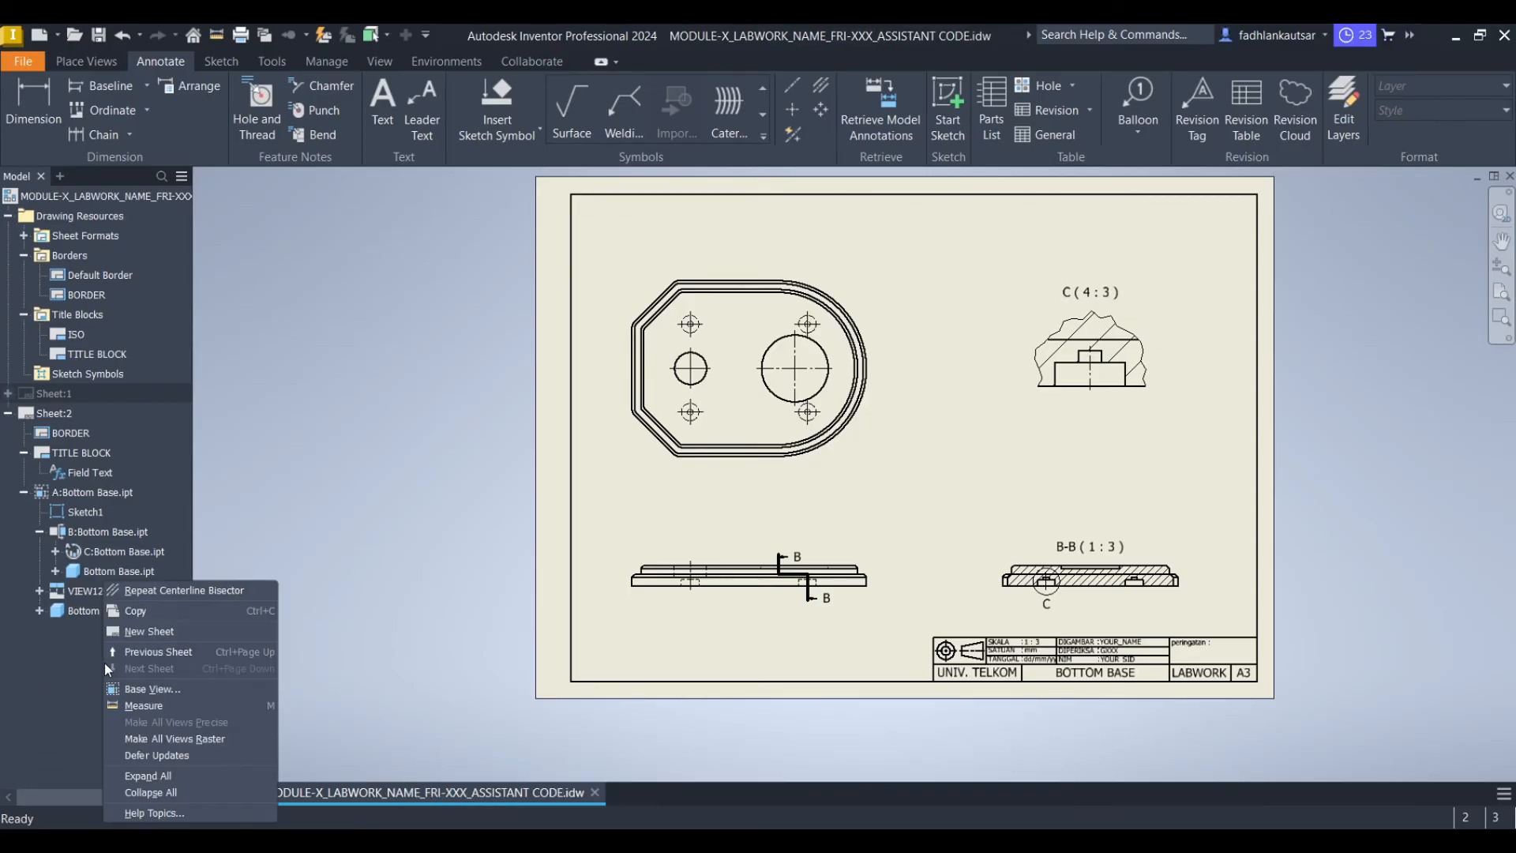
{"action": "left_click", "coordinate": [145, 632]}
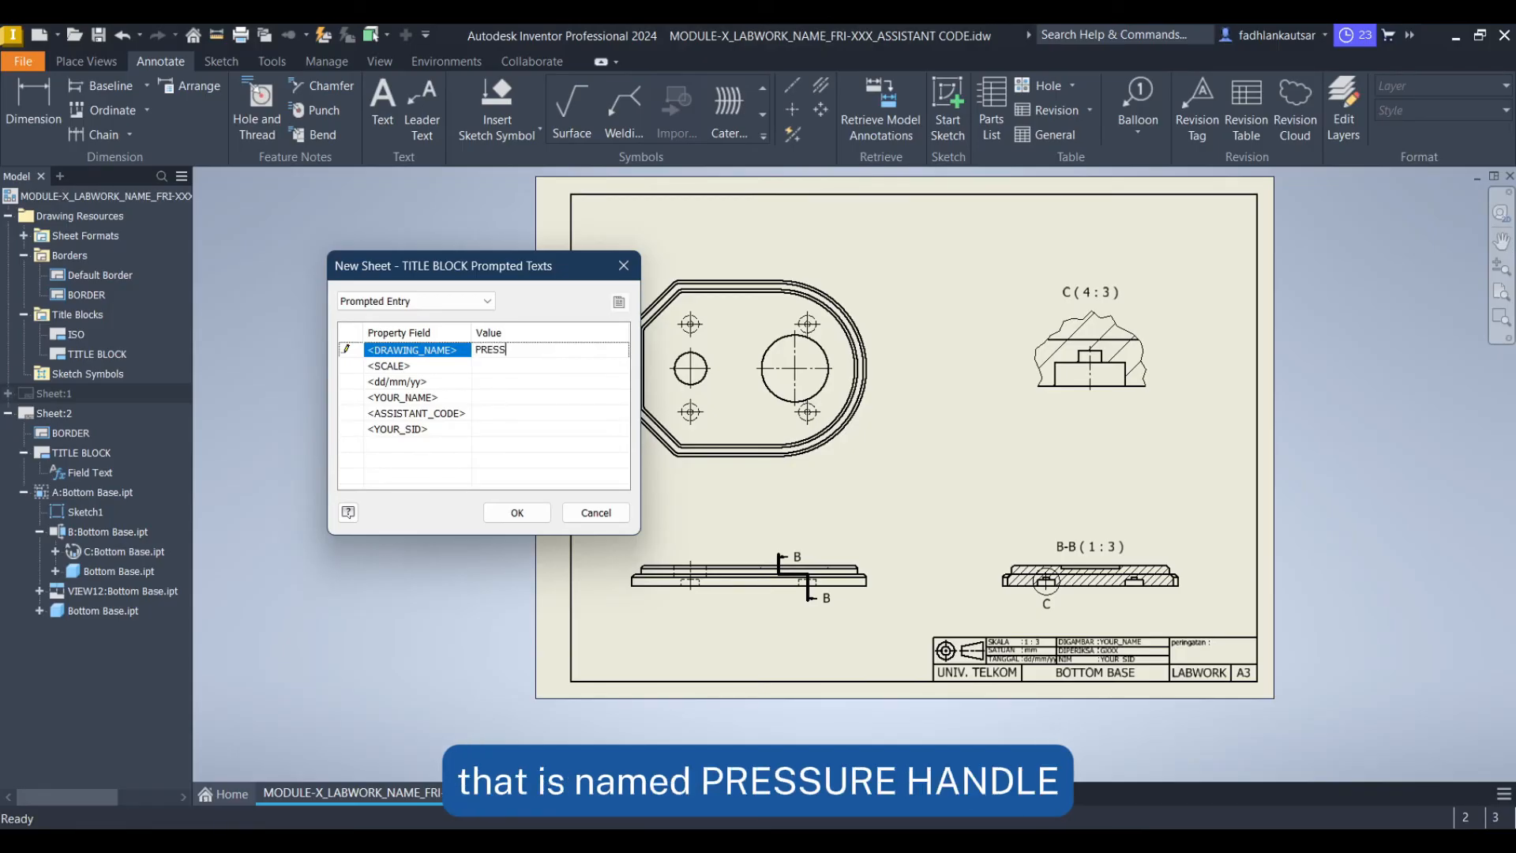
Fill the title block prompts with drawing name PRESSURE HANDLE, scale 3 : 4, date, your name, assistant code and SID, and confirm
{"action": "type", "text": "NDLE"}
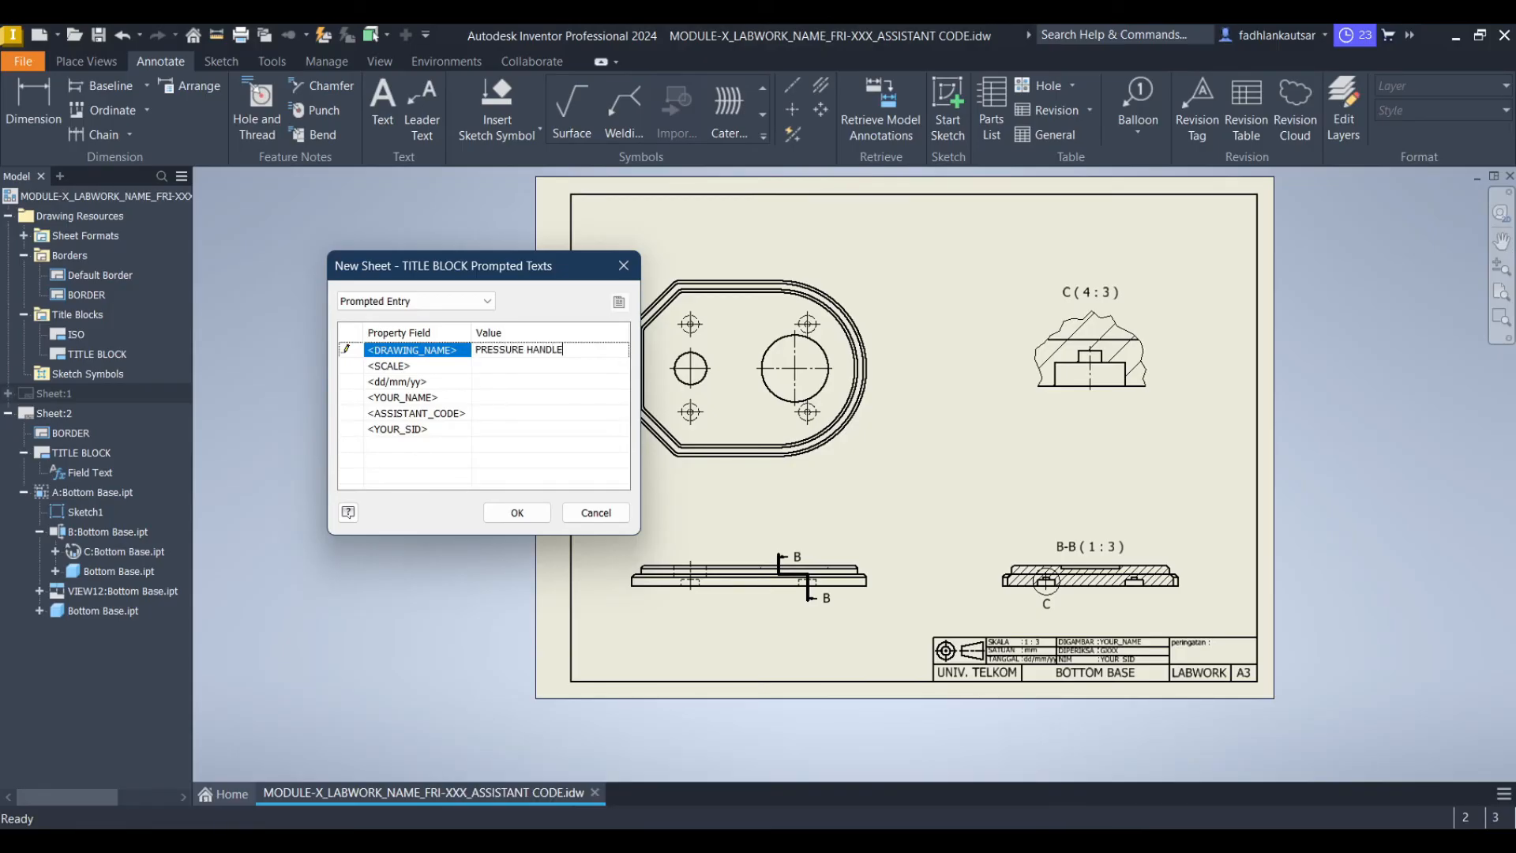
{"action": "left_click", "coordinate": [549, 367]}
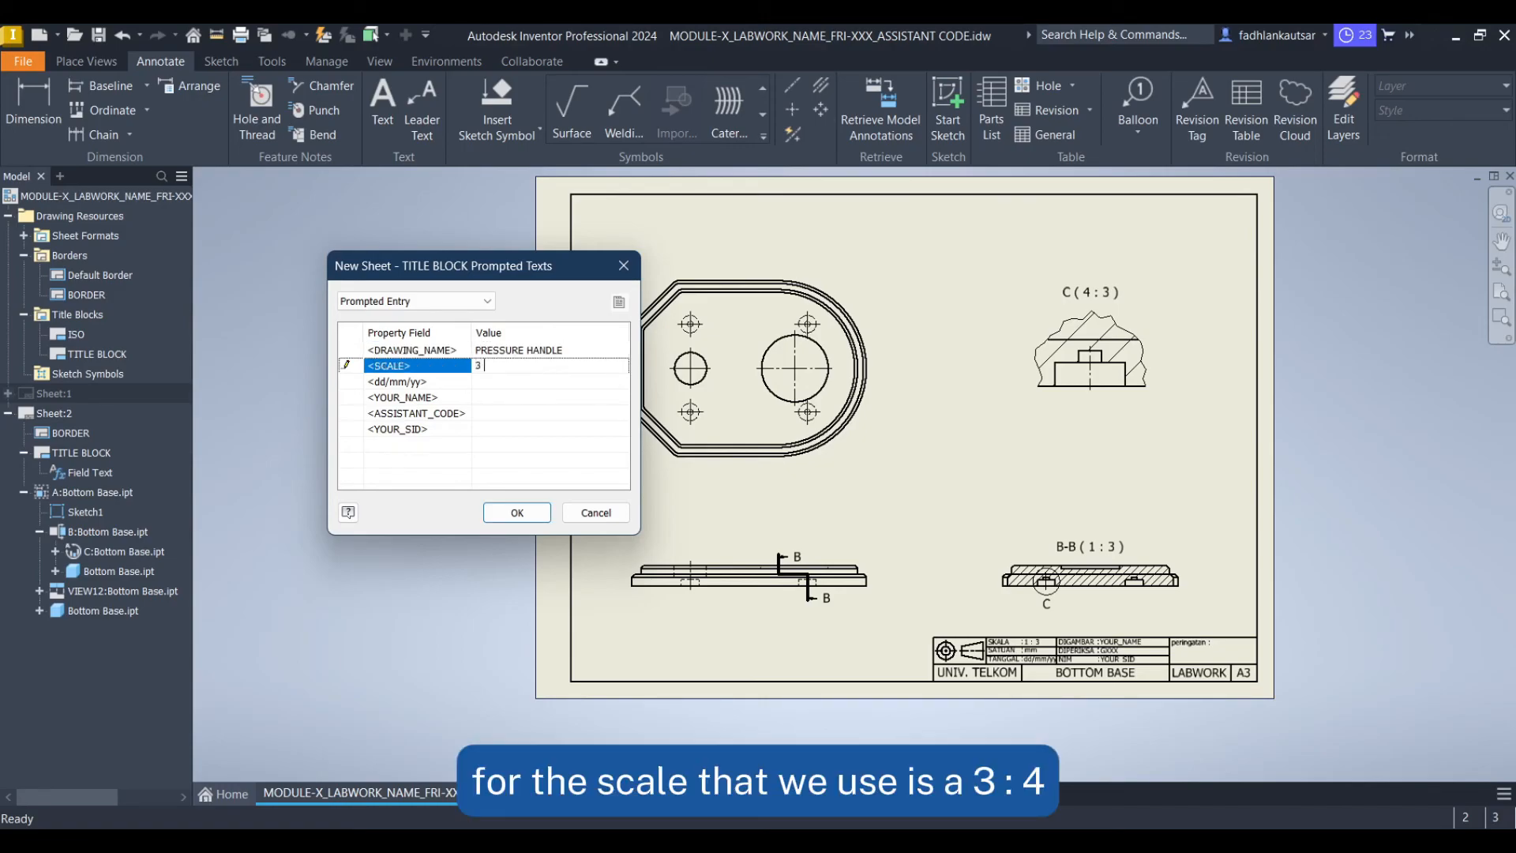
{"action": "left_click", "coordinate": [559, 380]}
{"action": "type", "text": "dd/mm/yy"}
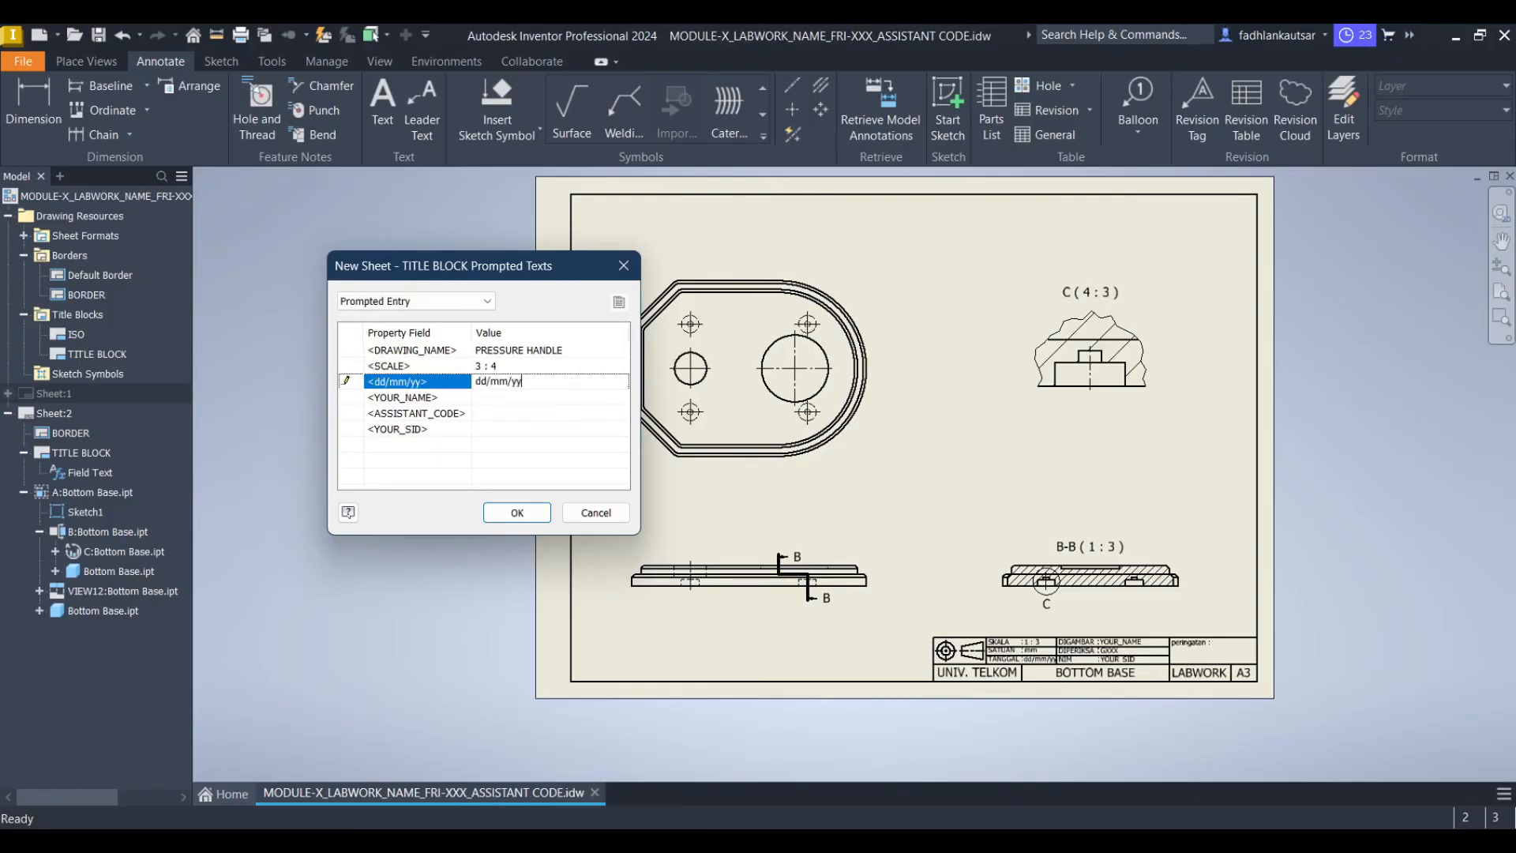
{"action": "left_click", "coordinate": [557, 396]}
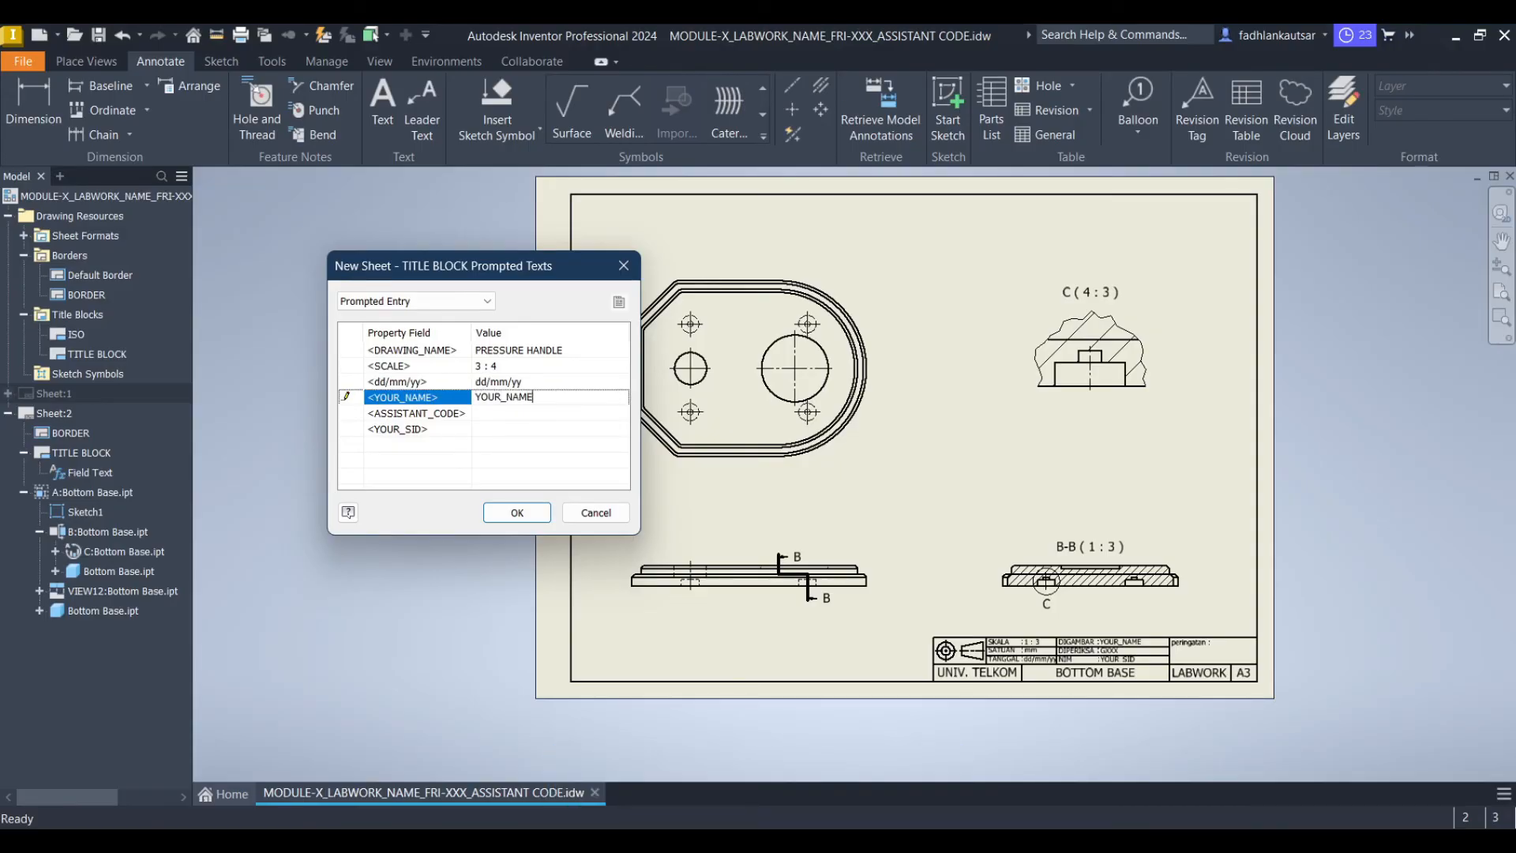
{"action": "key", "text": "Return"}
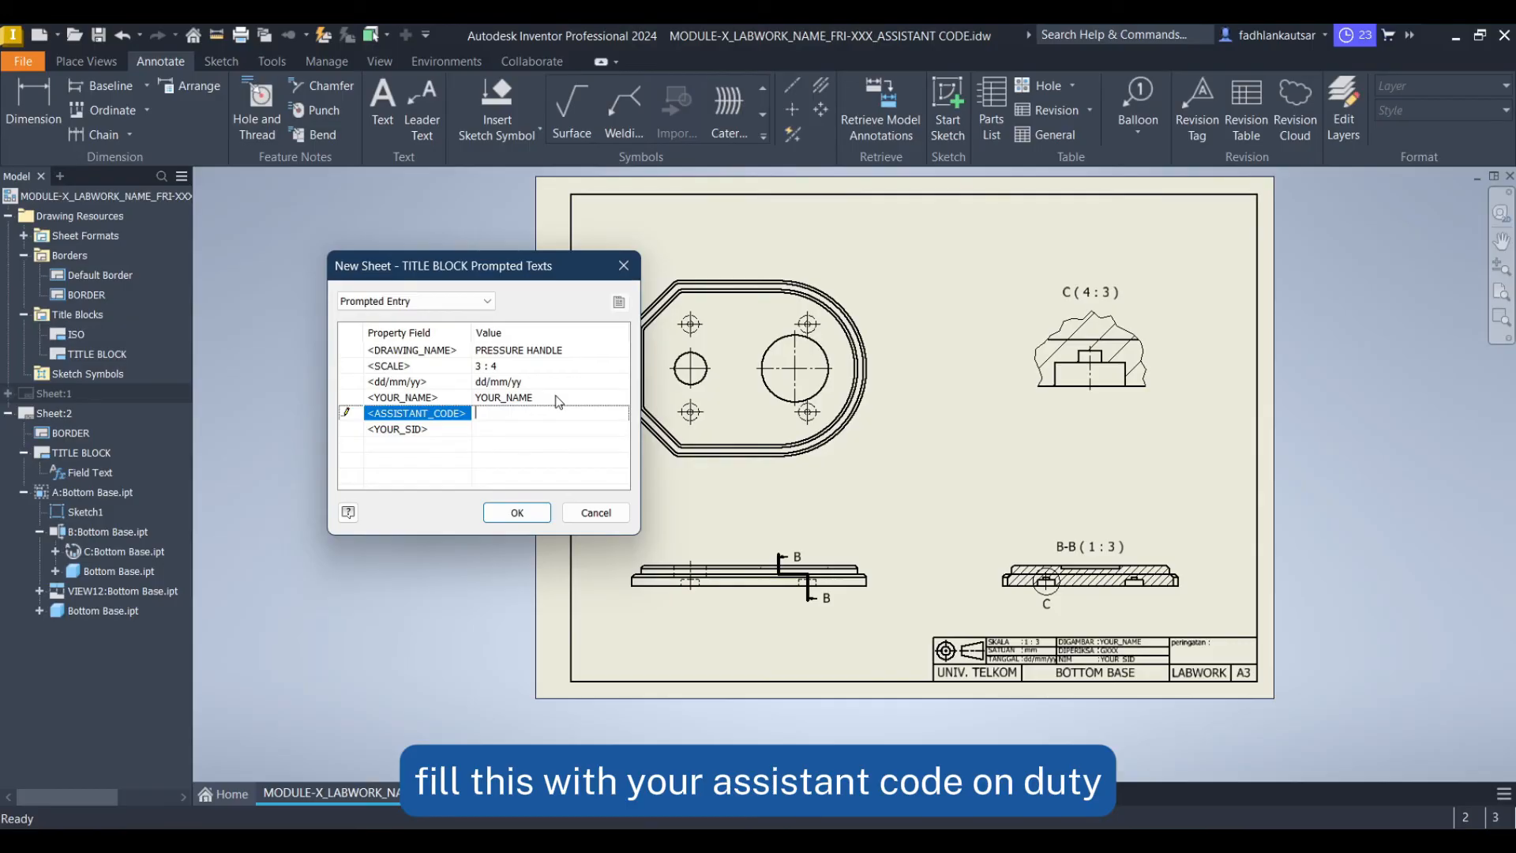
{"action": "type", "text": "GXXX"}
{"action": "key", "text": "Return"}
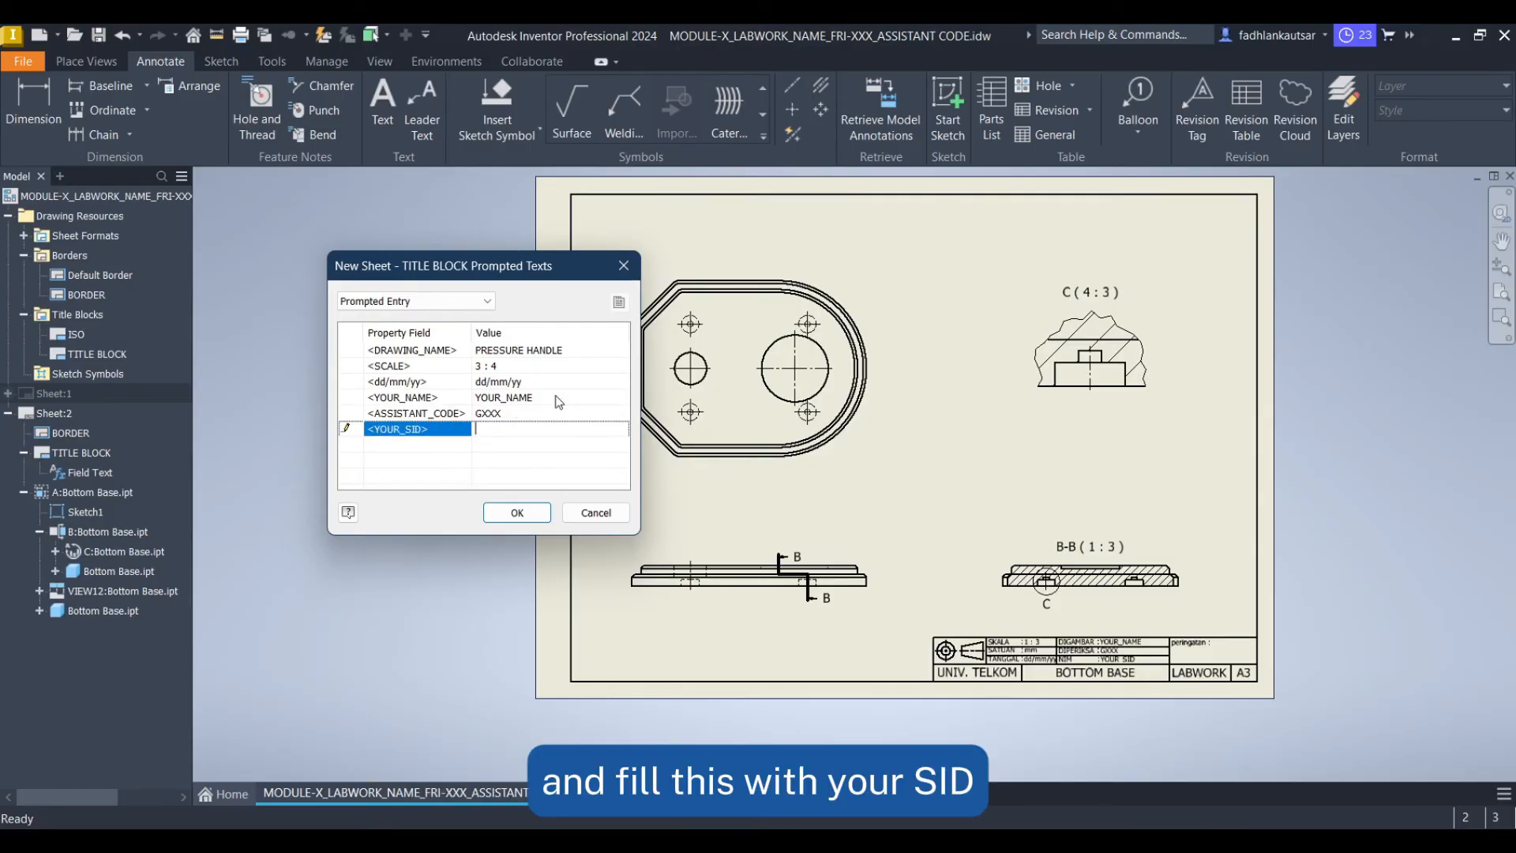
{"action": "type", "text": "YOUR_SID"}
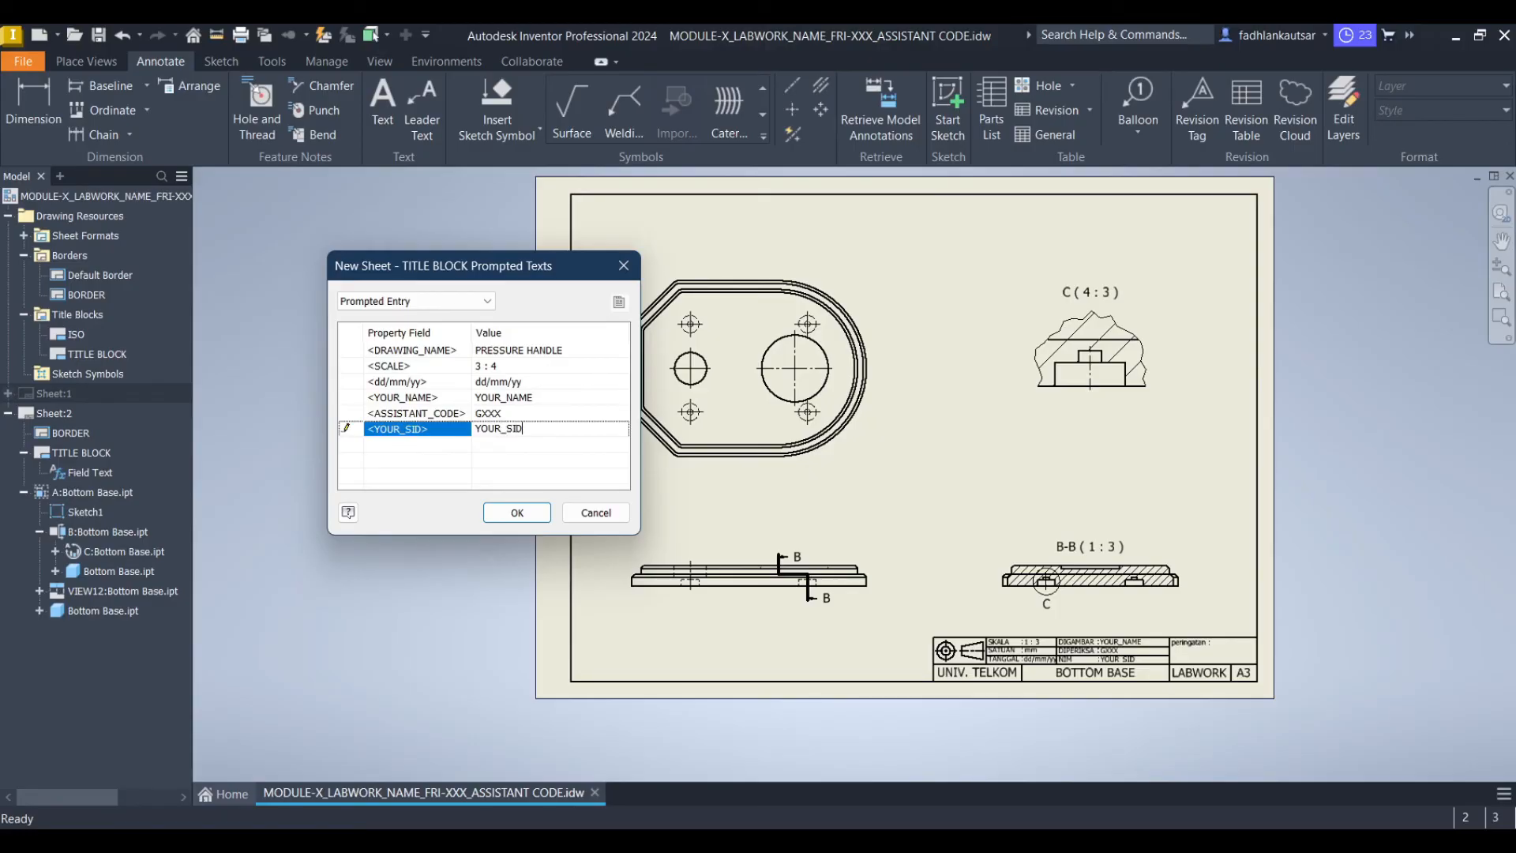
{"action": "left_click", "coordinate": [516, 513]}
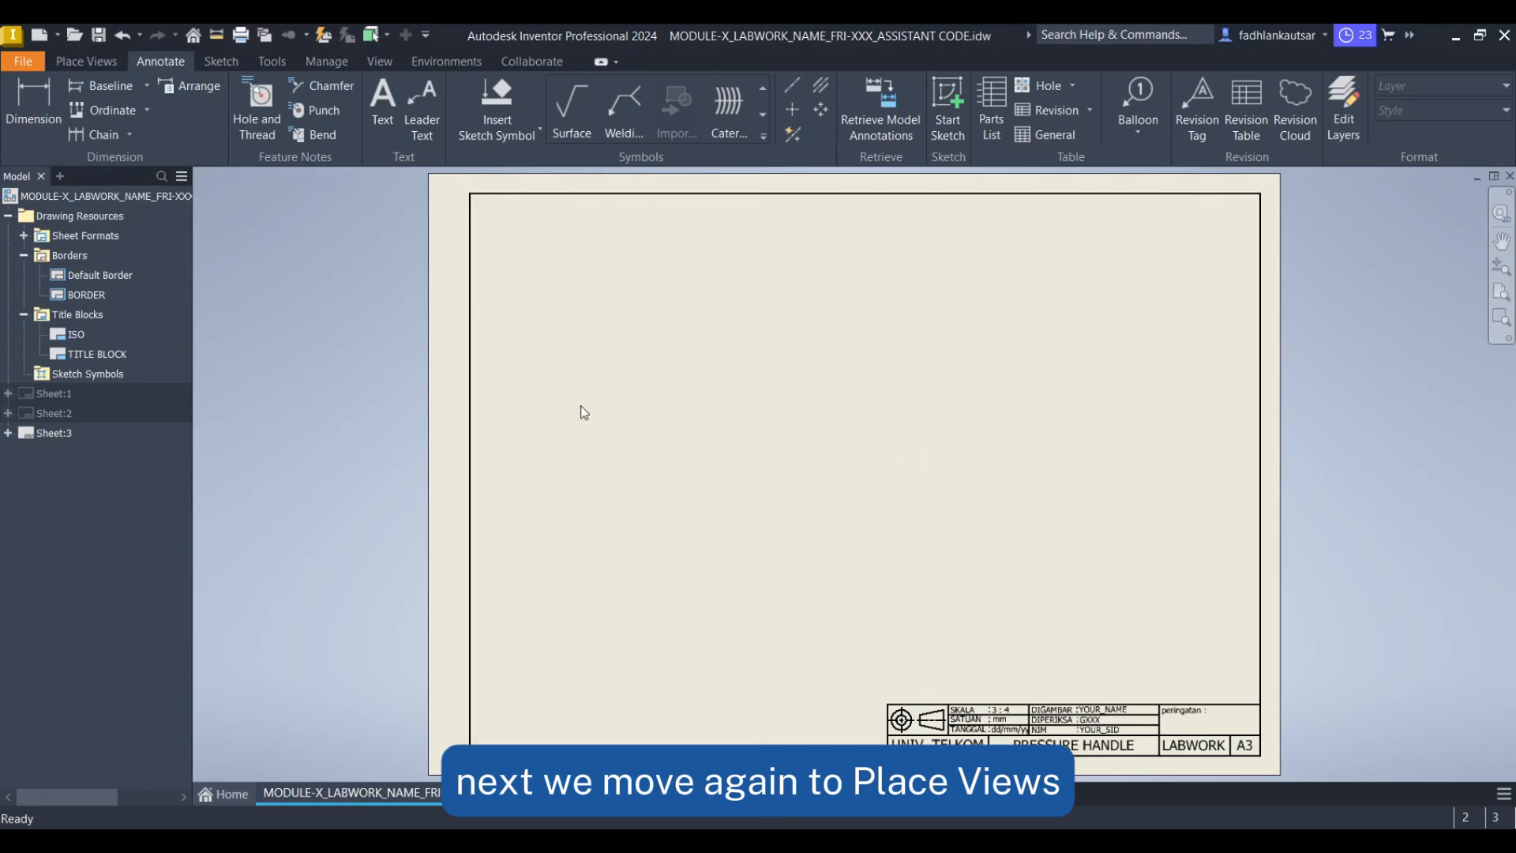
Start a base view on the new sheet using the part file Pressure Handle.ipt
{"action": "left_click", "coordinate": [107, 62]}
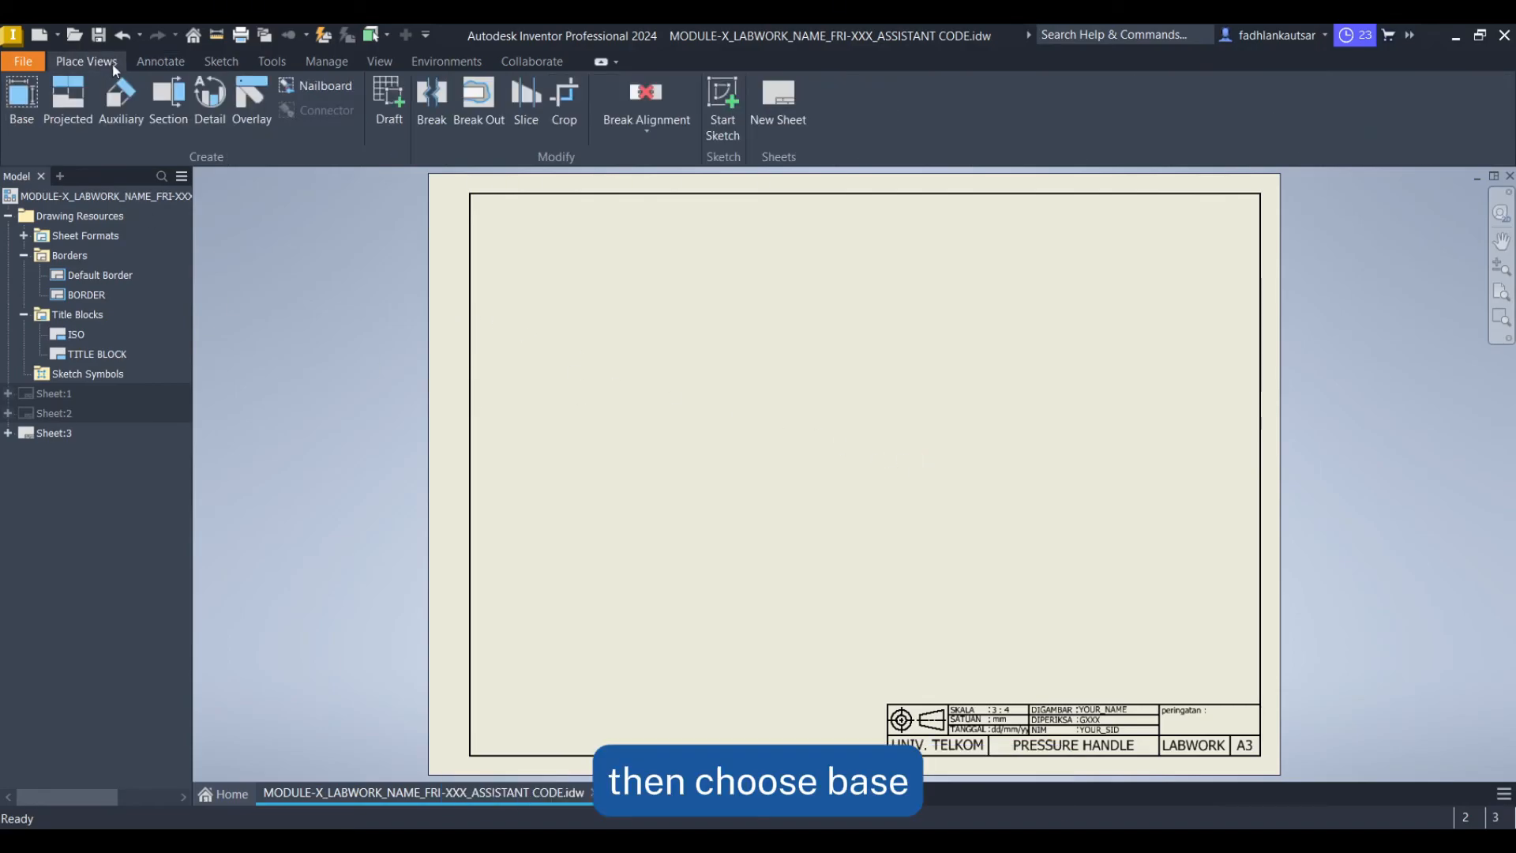
{"action": "left_click", "coordinate": [31, 111]}
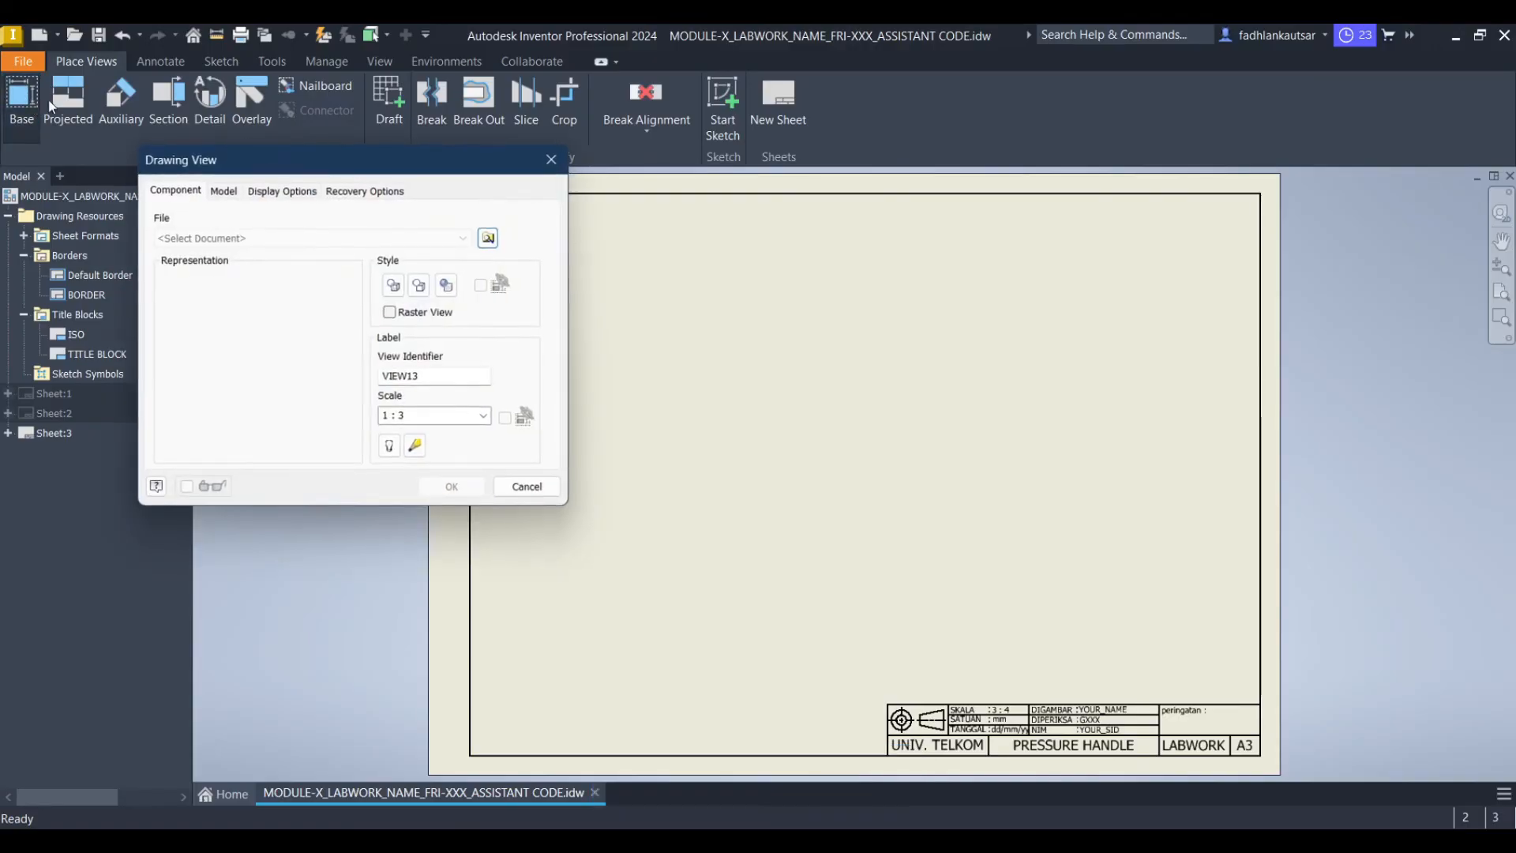
{"action": "left_click", "coordinate": [490, 238]}
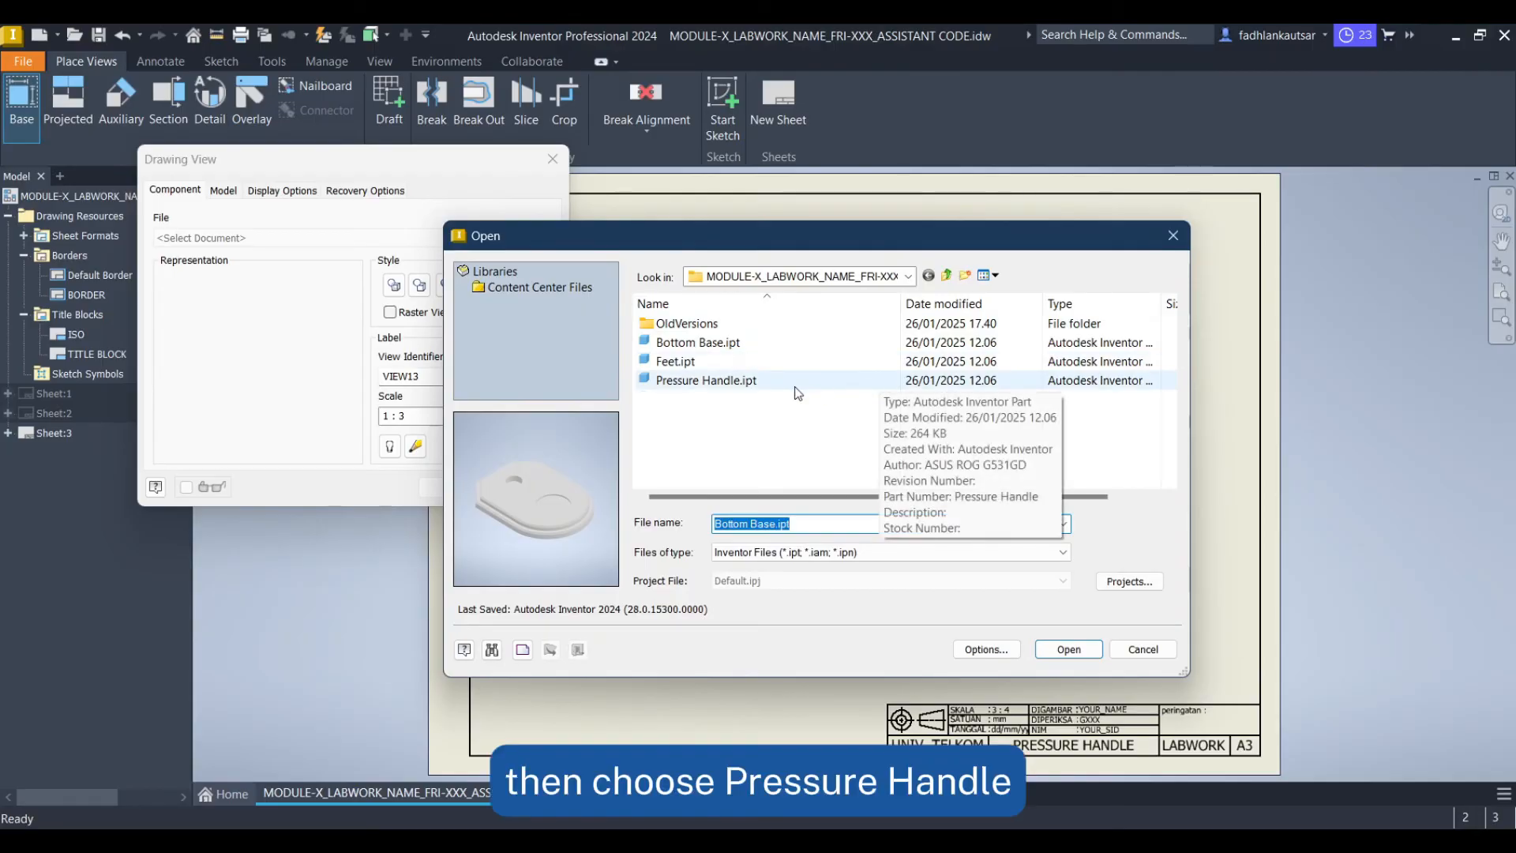
{"action": "left_click", "coordinate": [788, 381]}
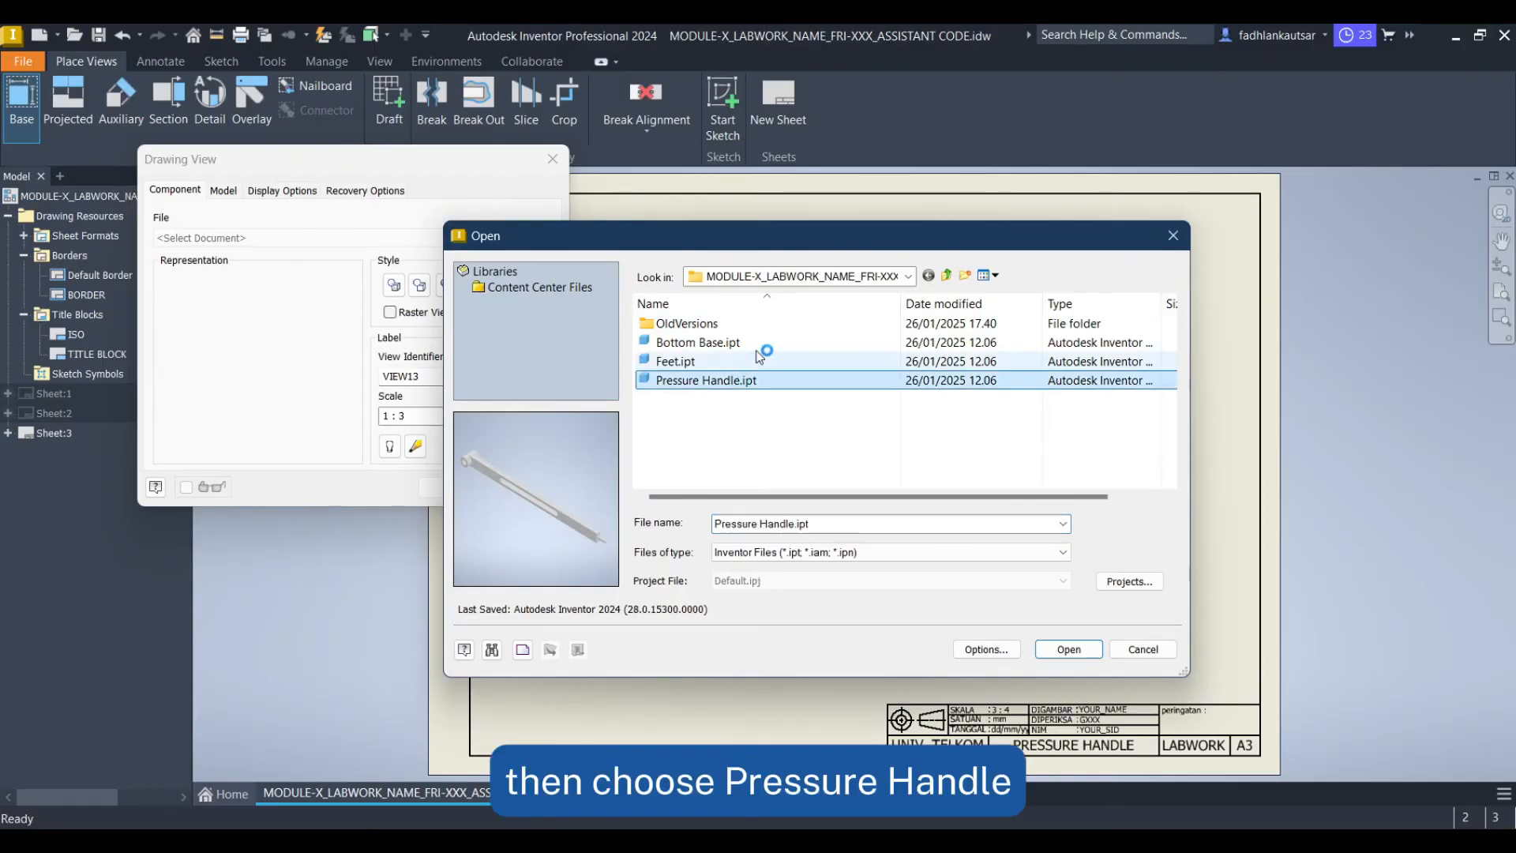
{"action": "left_click", "coordinate": [1070, 655]}
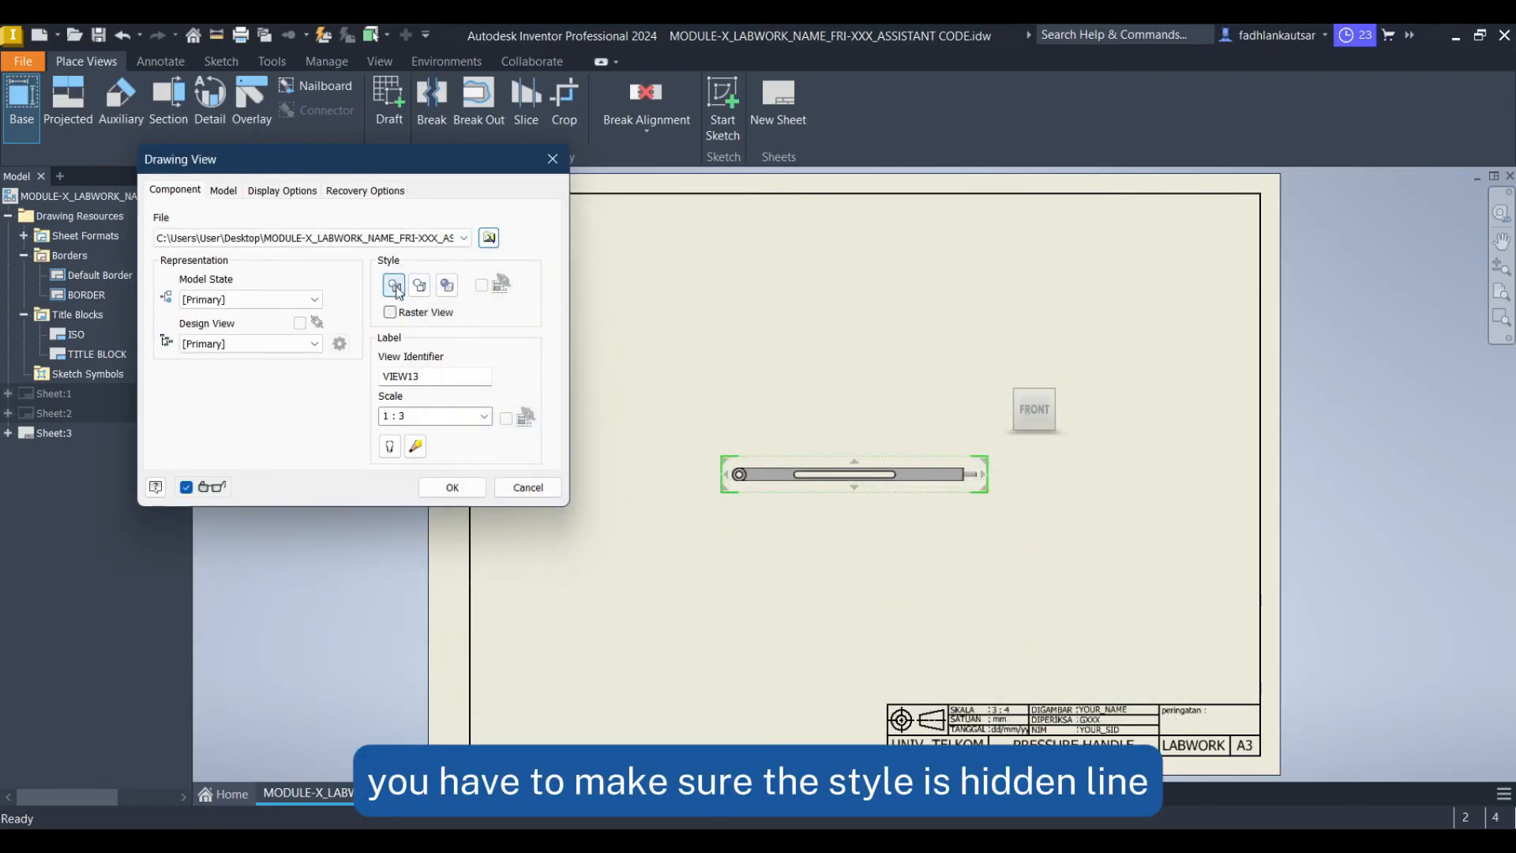
Set the base view style to hidden line, identifier A and scale 3 : 4, then place it
{"action": "left_click", "coordinate": [399, 289]}
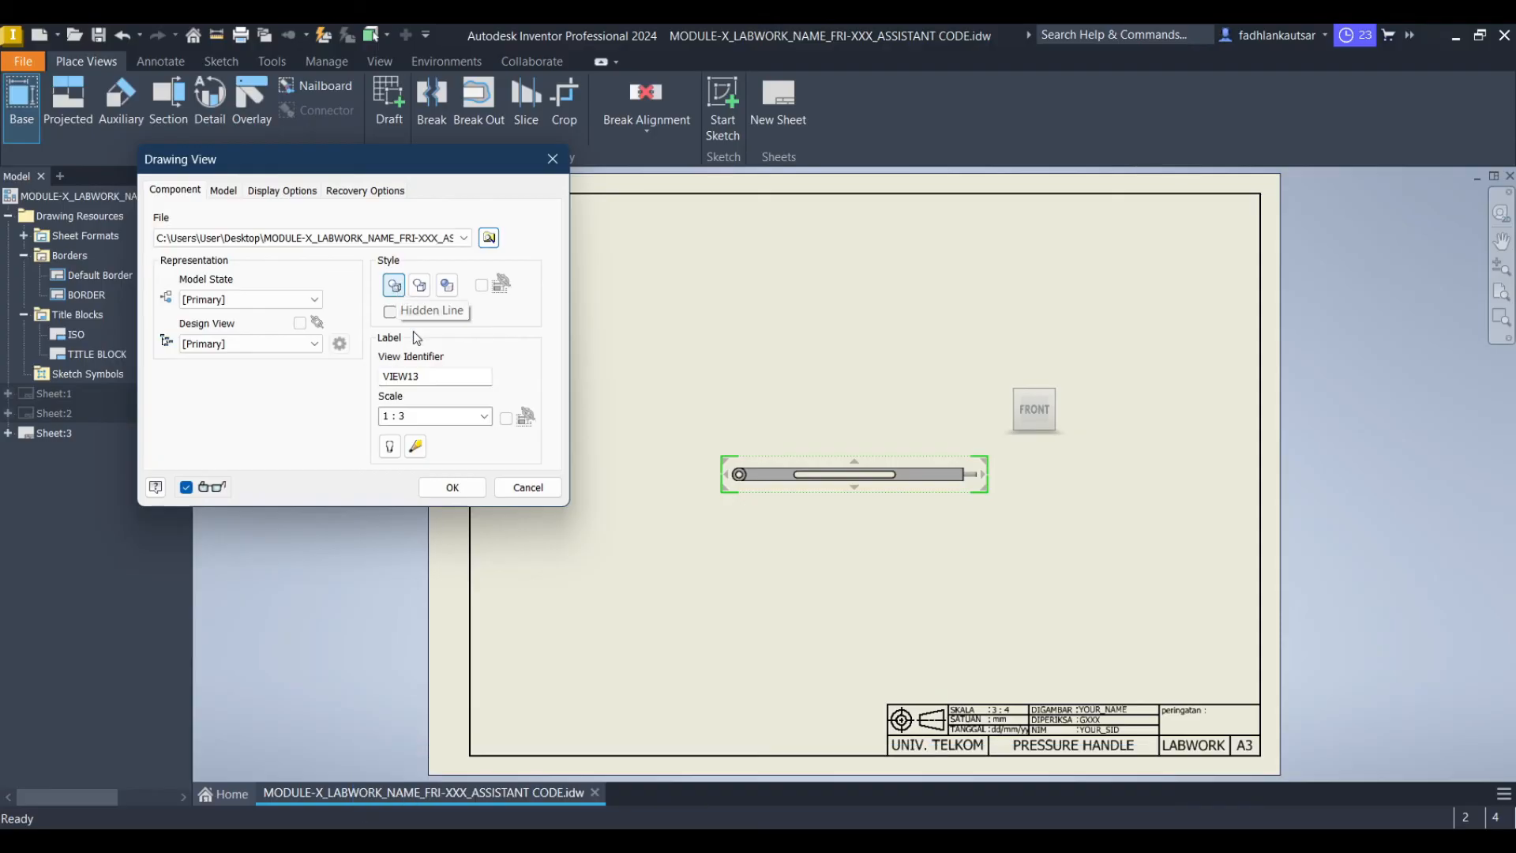
{"action": "key", "text": "Tab"}
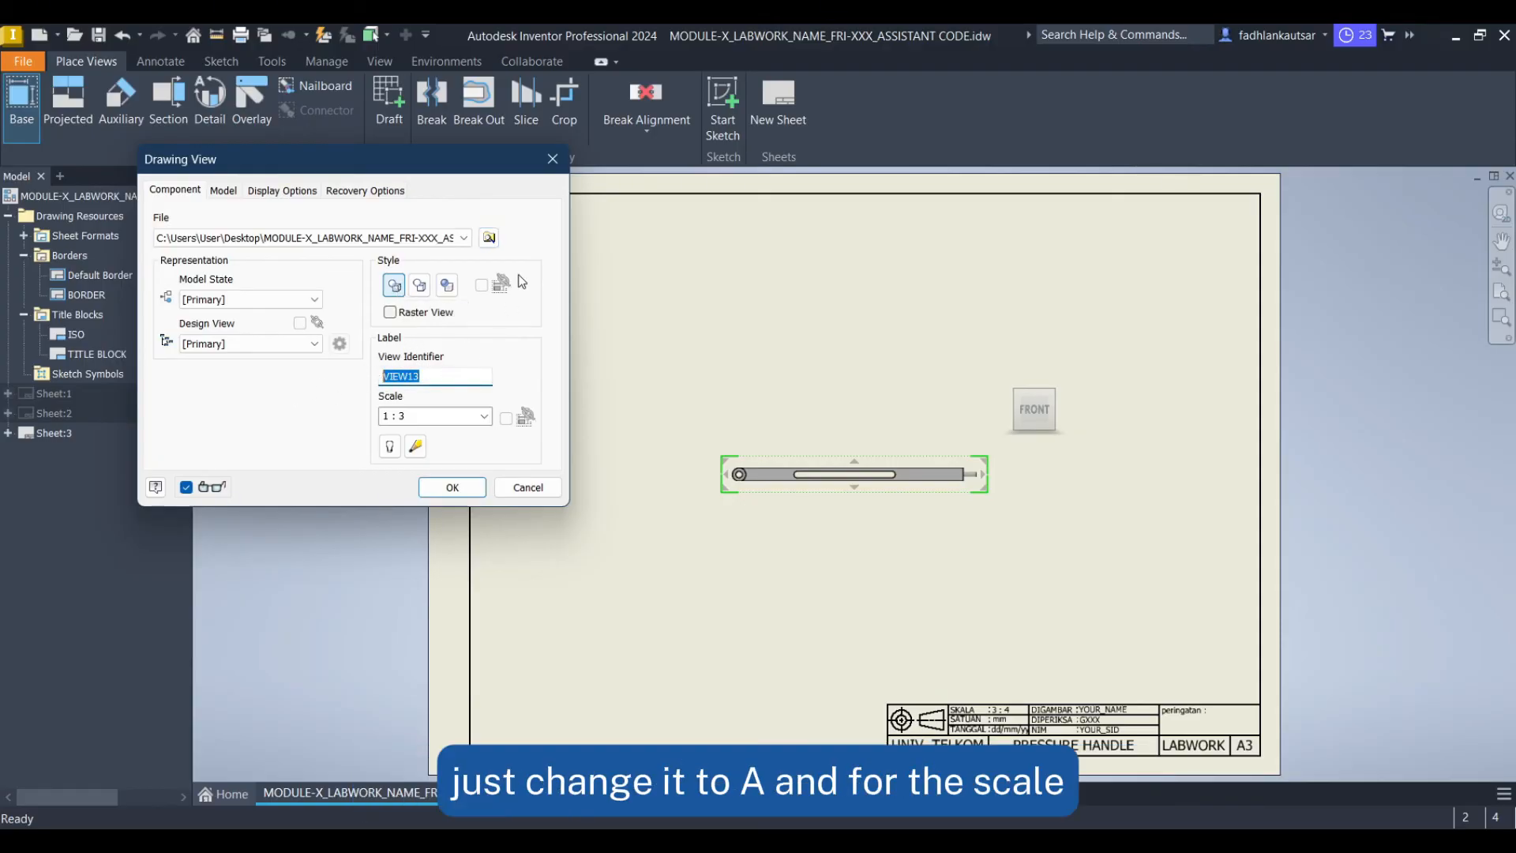
{"action": "type", "text": "A"}
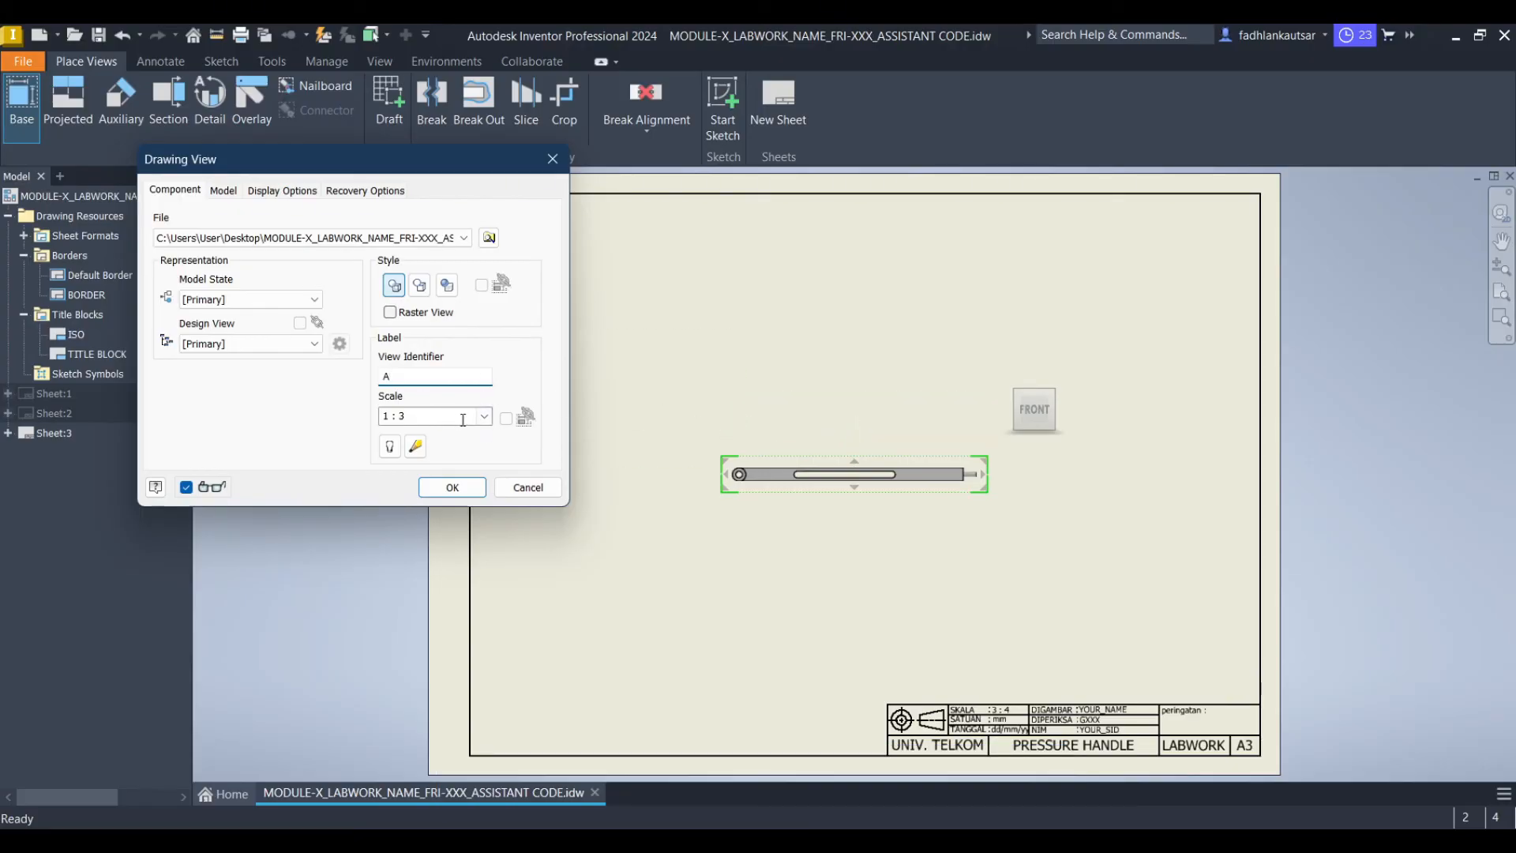
{"action": "left_click", "coordinate": [426, 416]}
{"action": "type", "text": "3 :"}
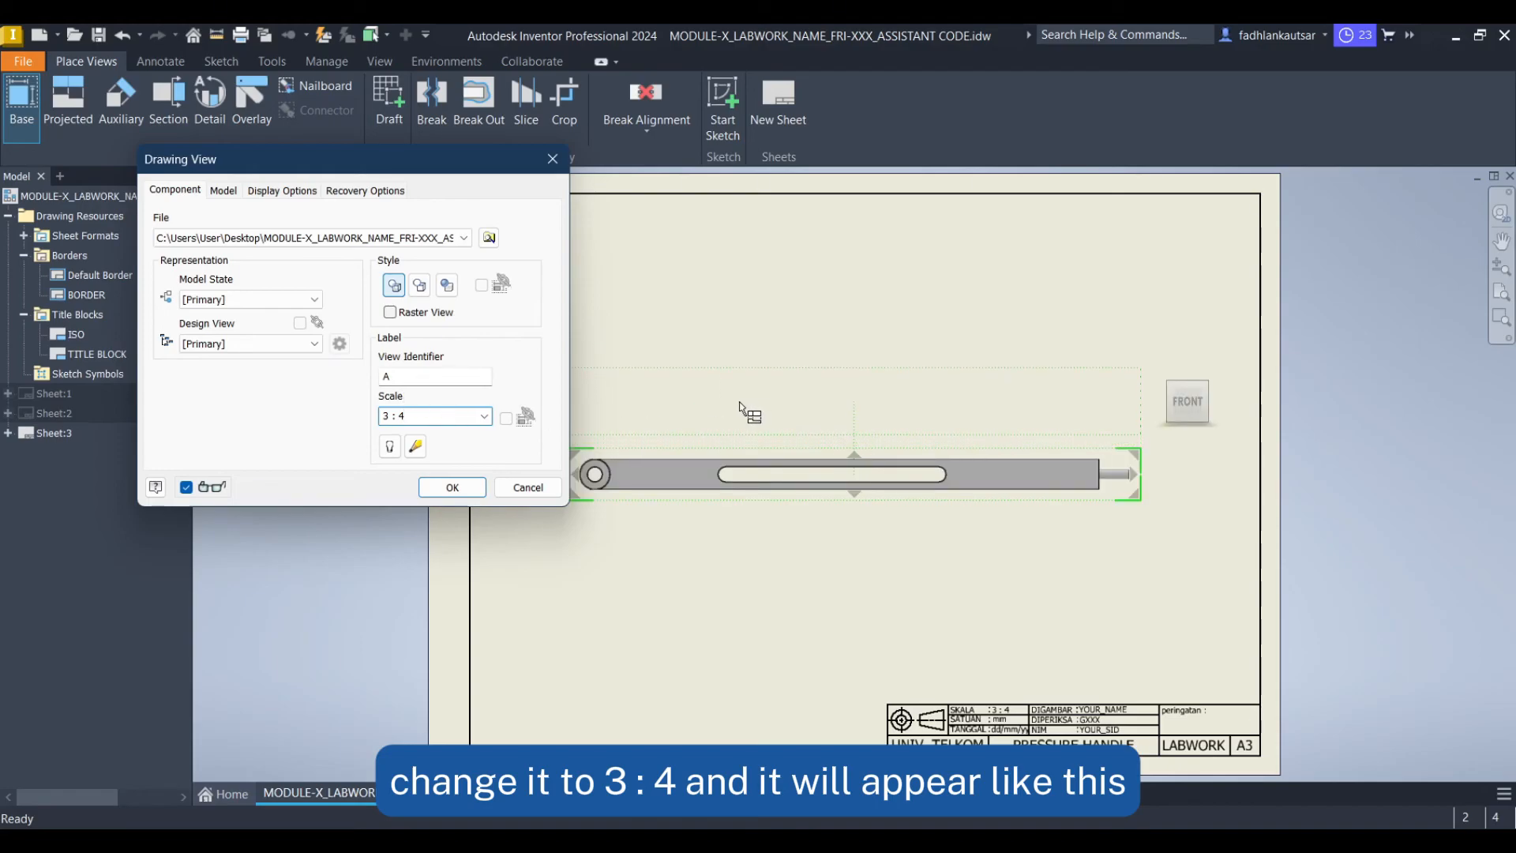
{"action": "left_click", "coordinate": [448, 489]}
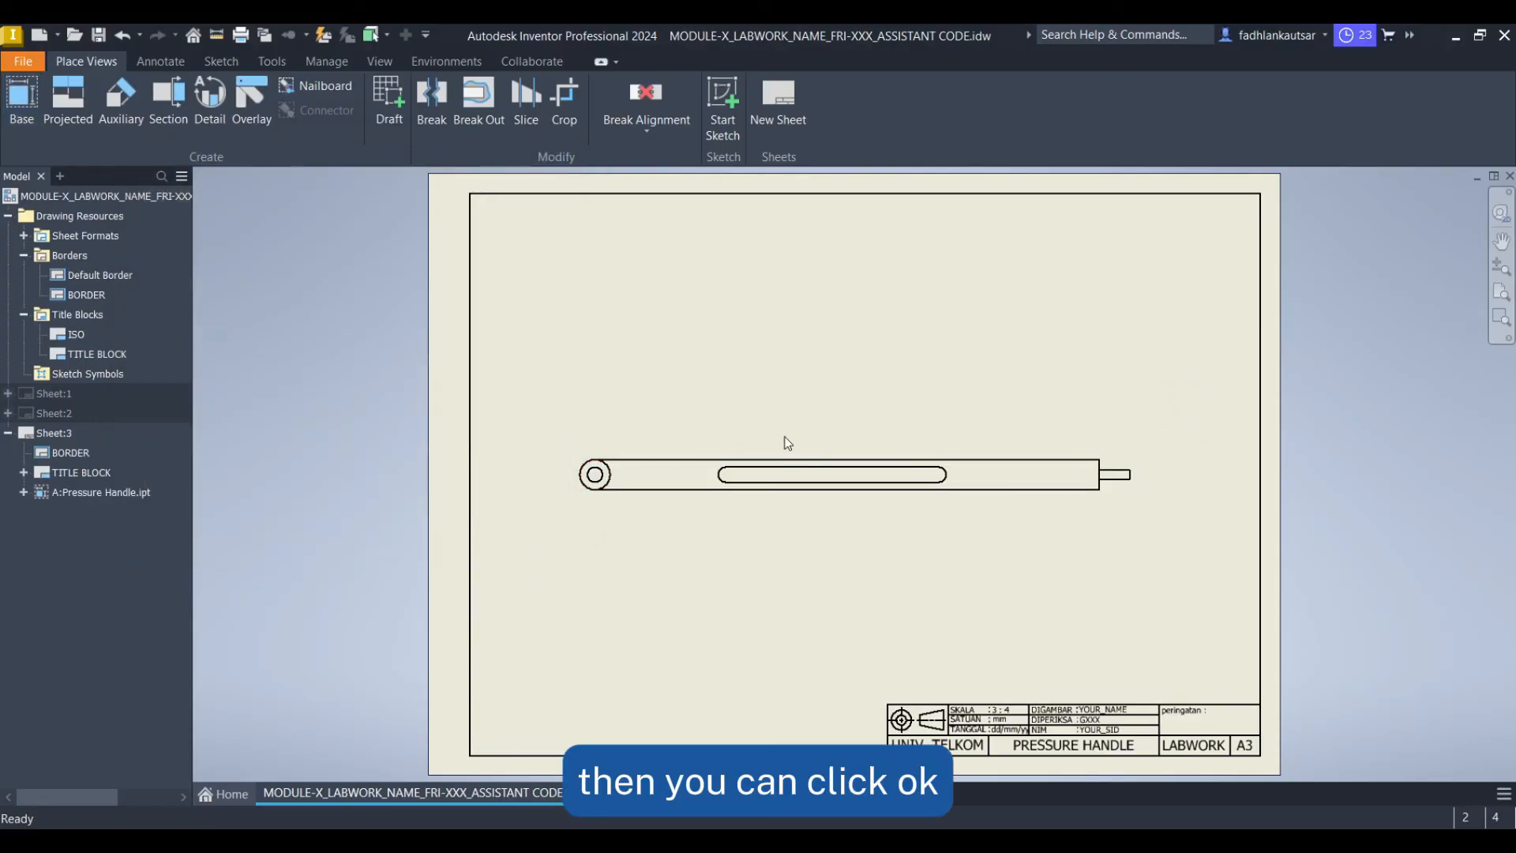
Move base view A down toward the lower part of the sheet
{"action": "left_click_drag", "start_coordinate": [1110, 450], "coordinate": [1039, 609]}
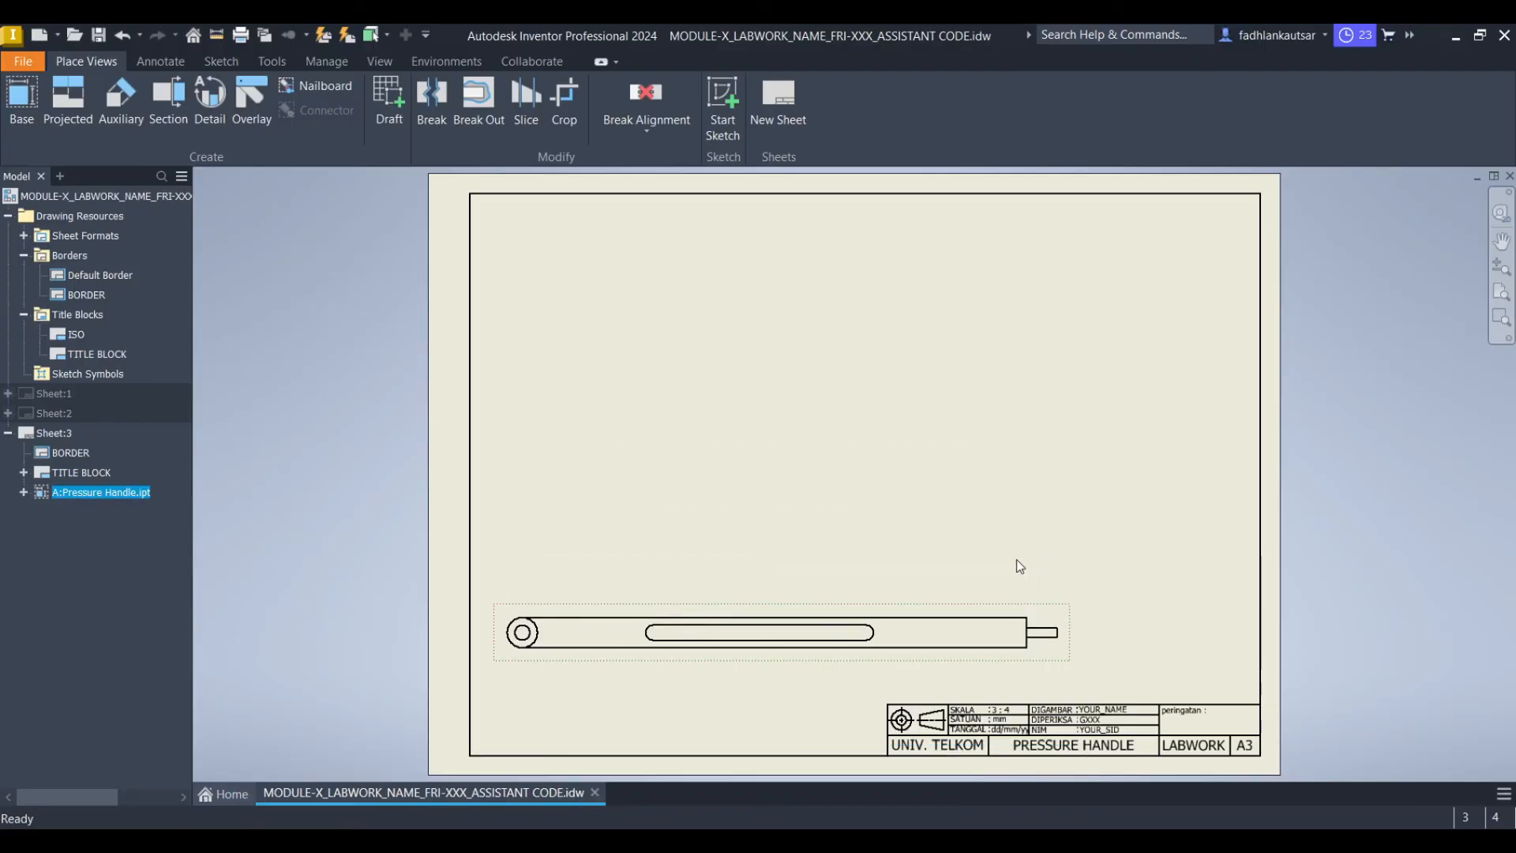
{"action": "left_click_drag", "start_coordinate": [789, 613], "coordinate": [789, 581]}
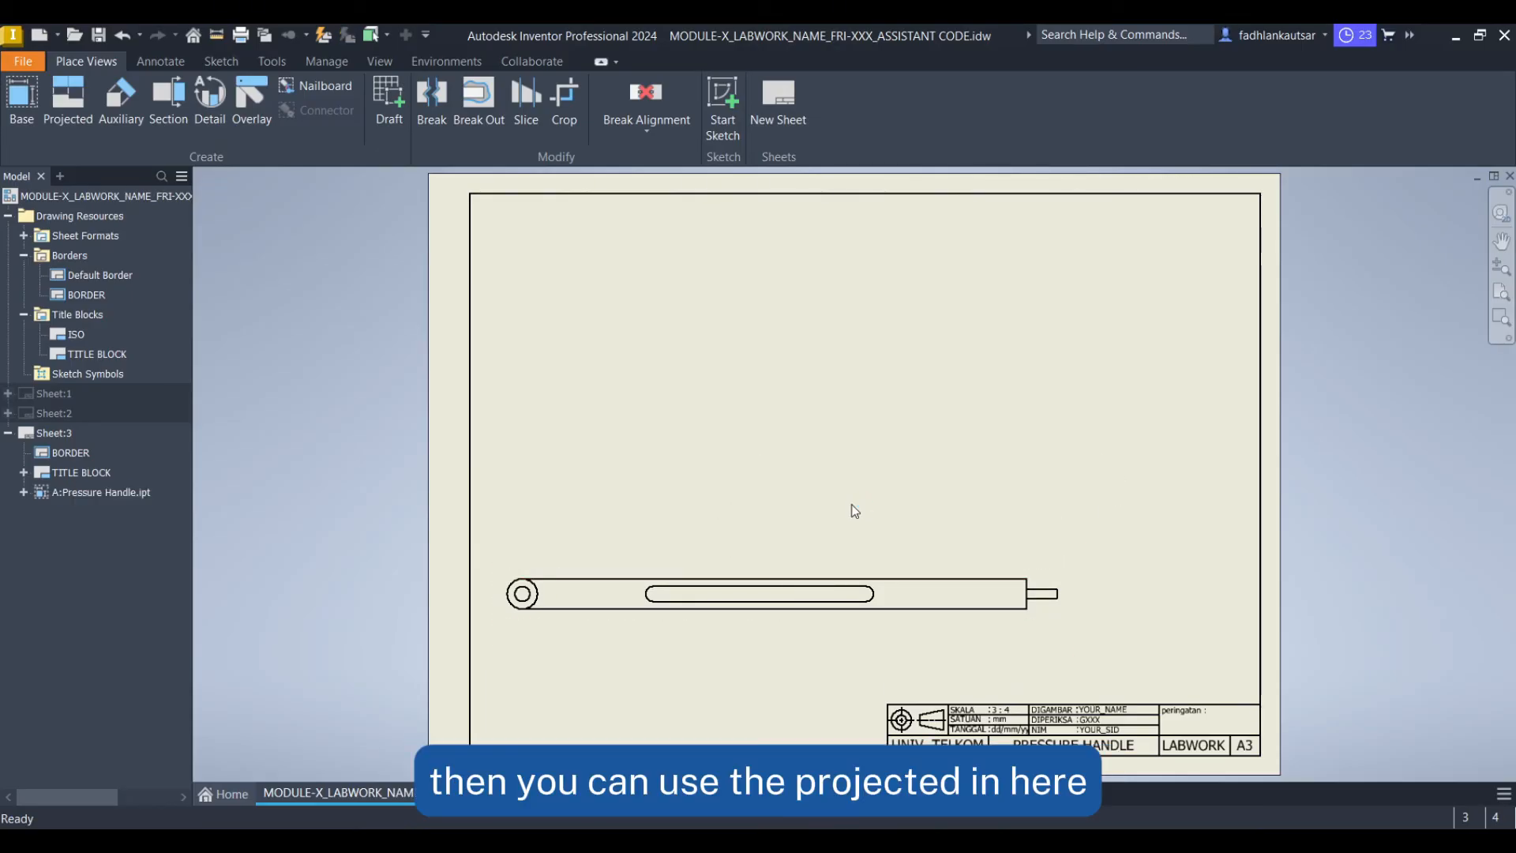
Create a projected side view from base view A, placed to its right
{"action": "left_click", "coordinate": [73, 112]}
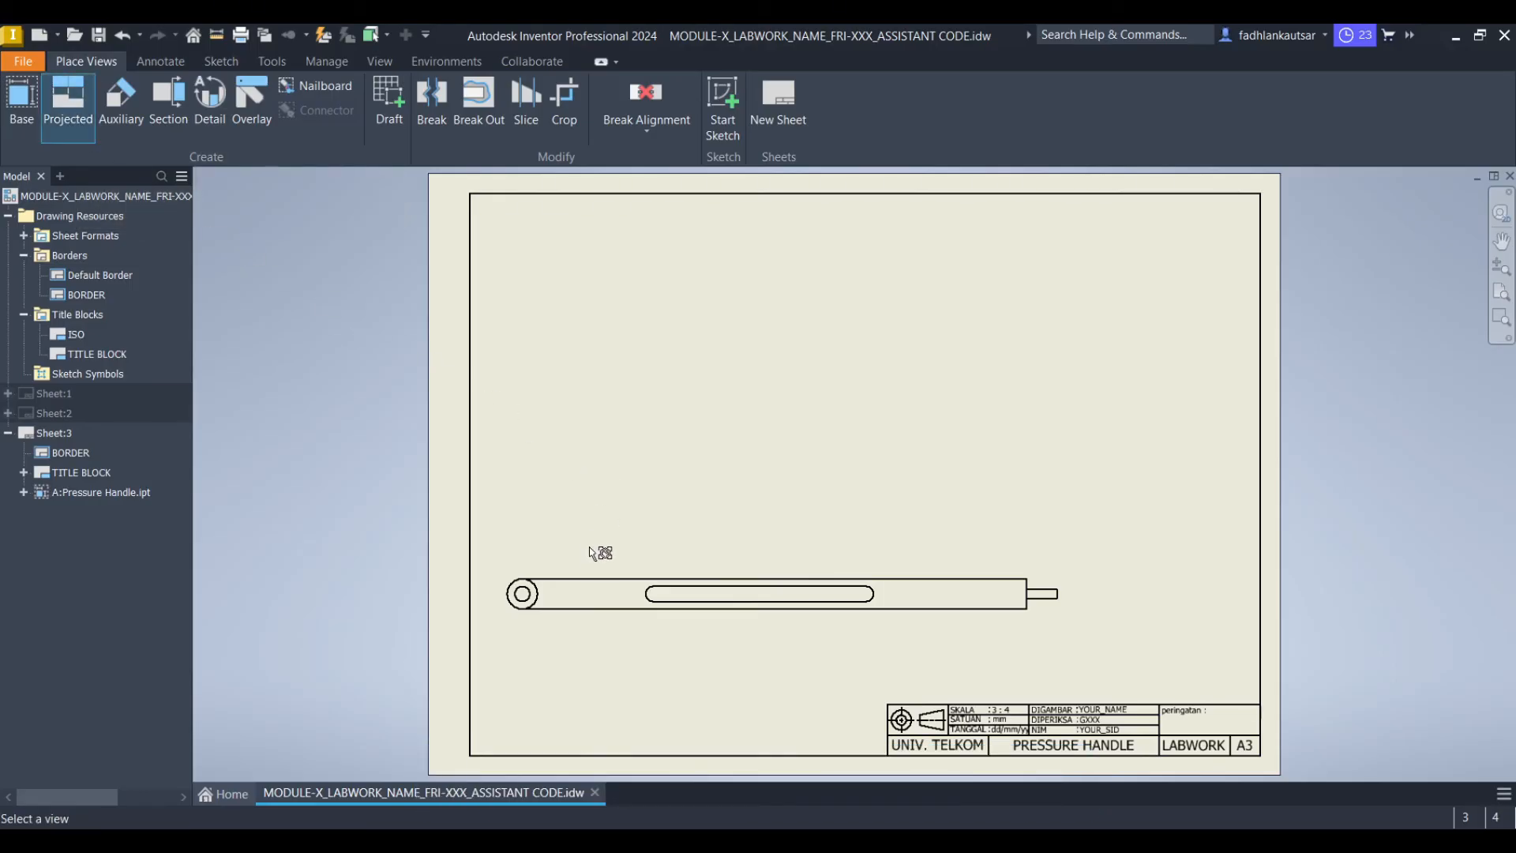
{"action": "left_click", "coordinate": [582, 574]}
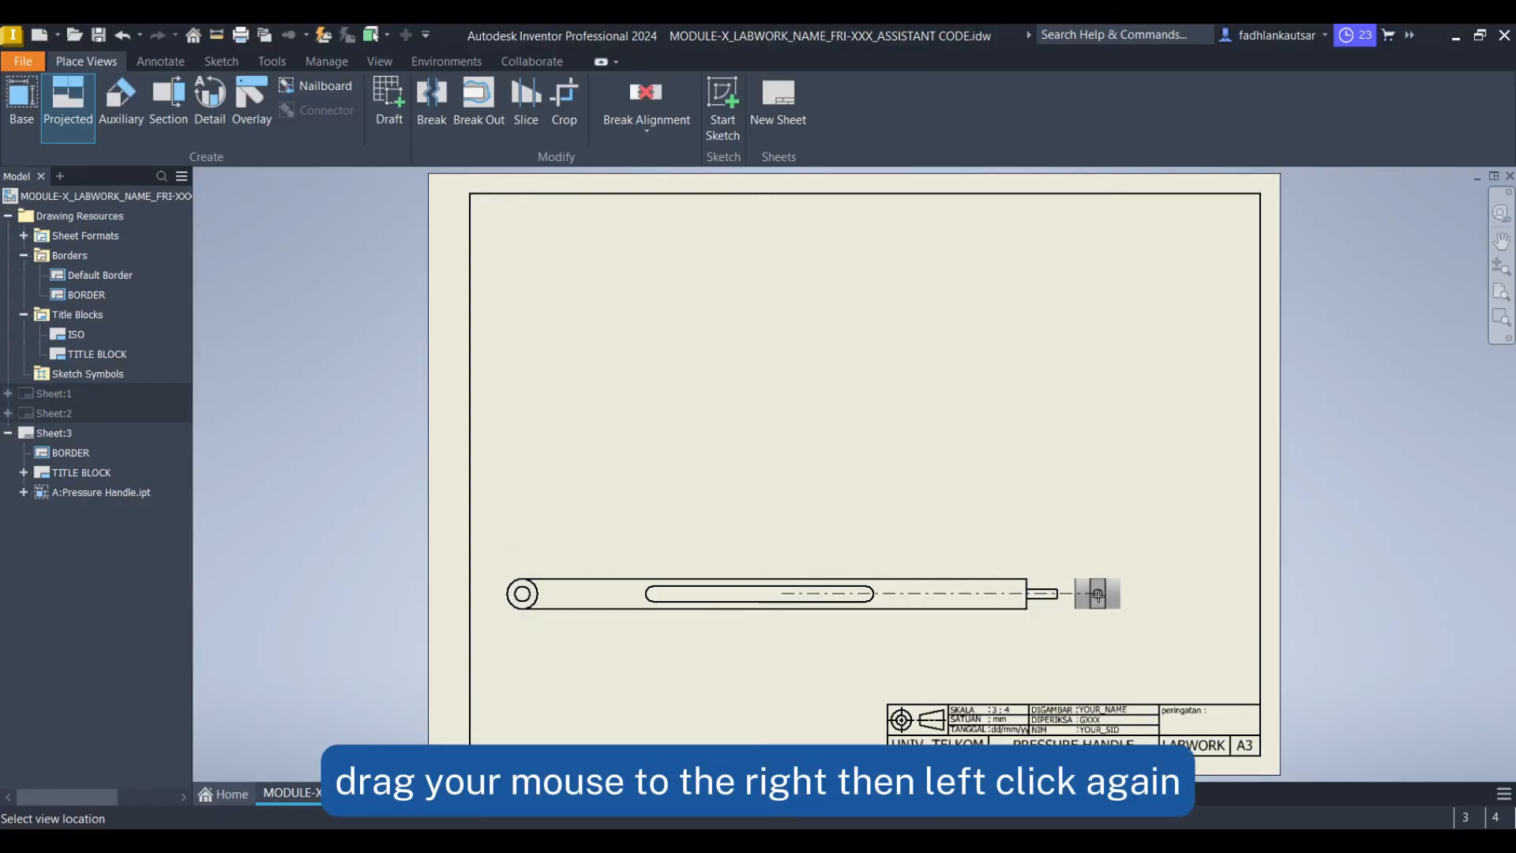
{"action": "left_click", "coordinate": [1164, 597]}
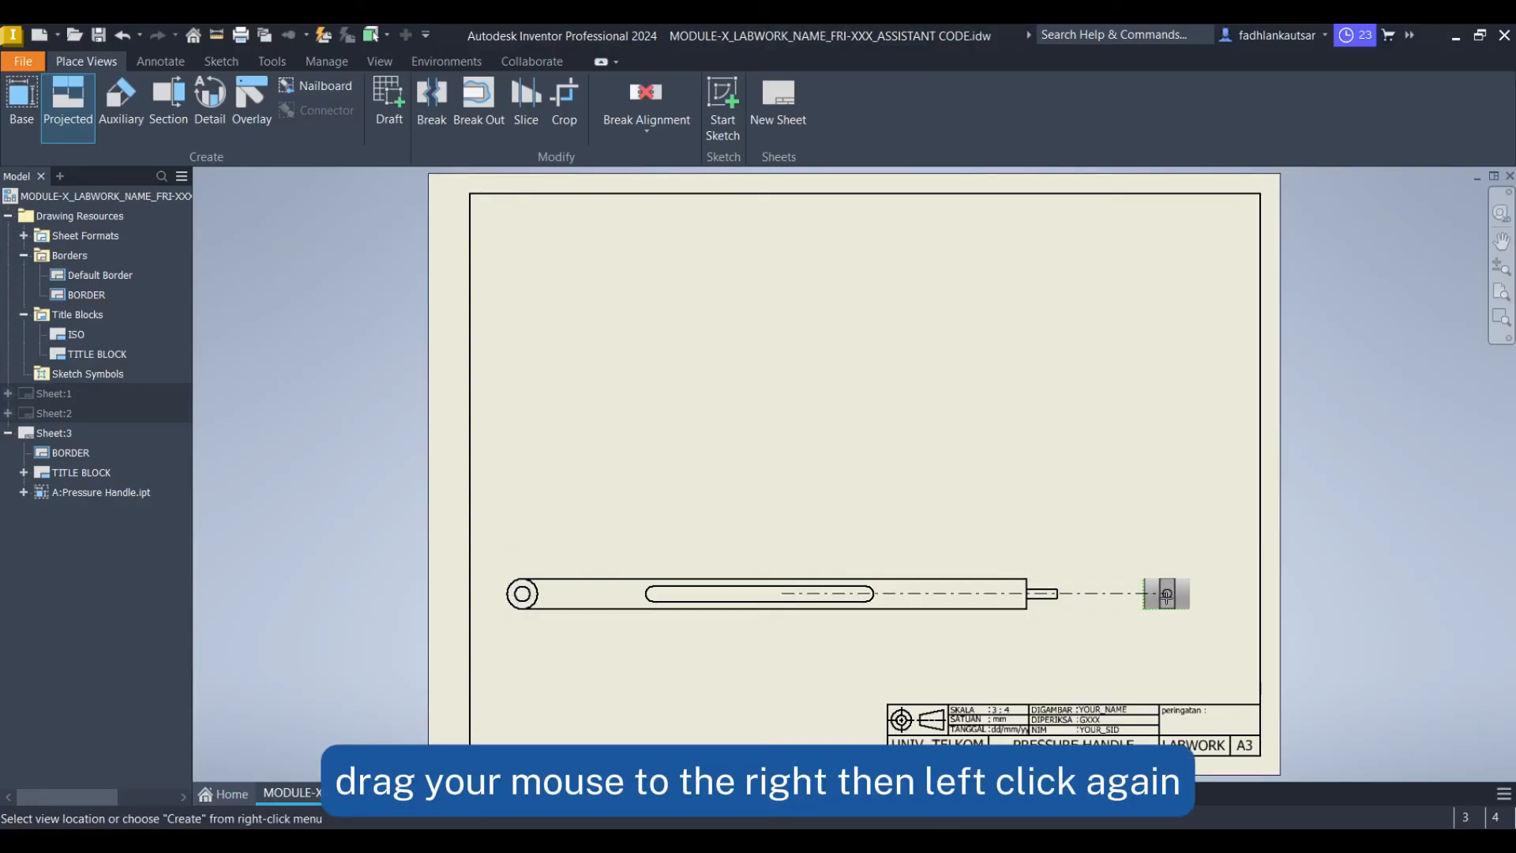
{"action": "right_click", "coordinate": [1167, 597]}
{"action": "left_click", "coordinate": [1226, 597]}
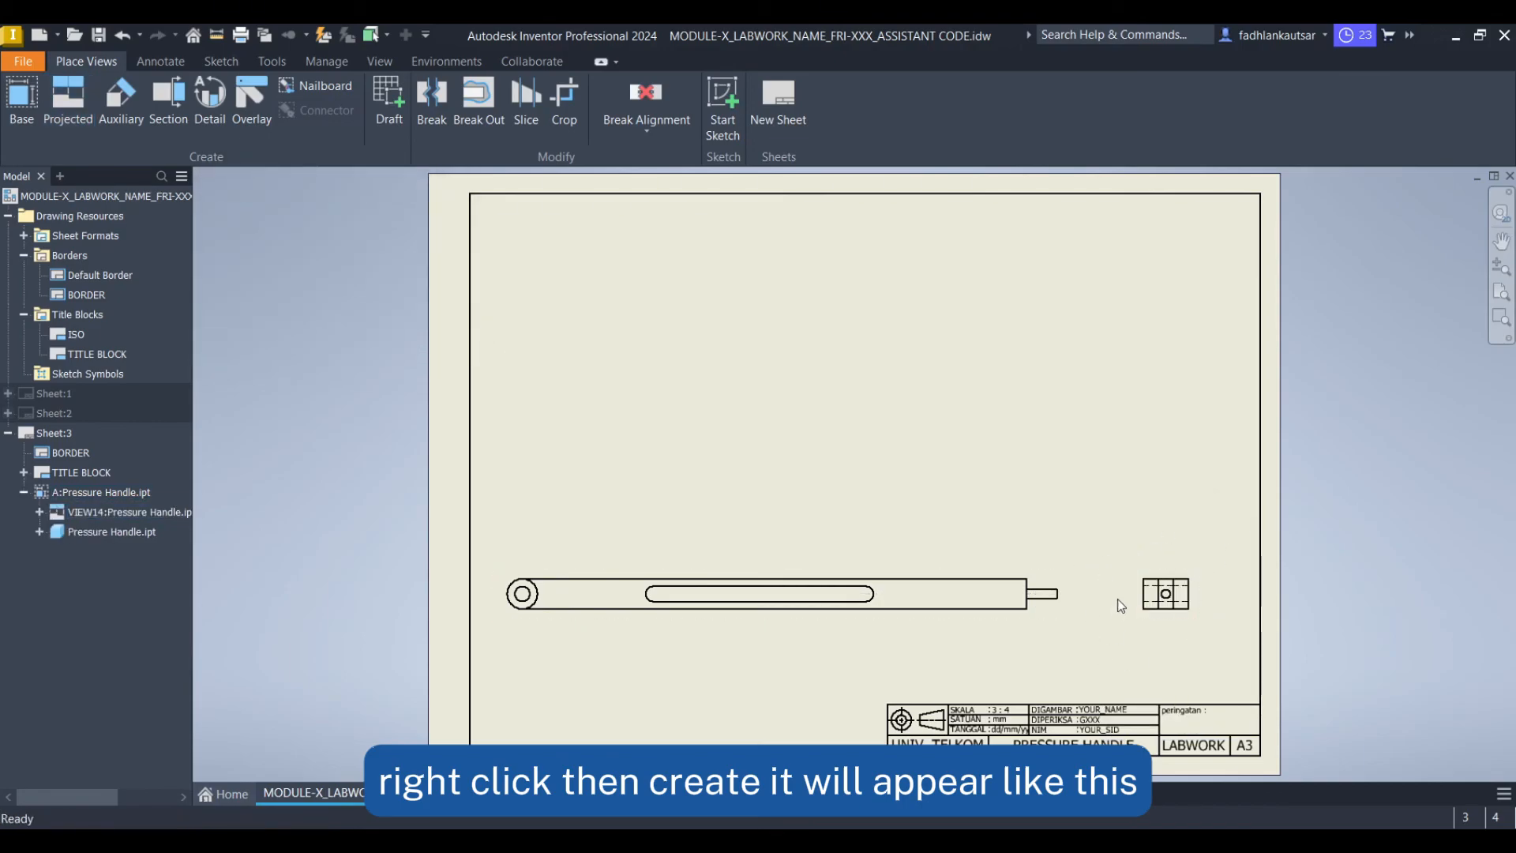
Break base view A across the middle of its long slot to shorten the view
{"action": "scroll", "coordinate": [1114, 602], "scroll_direction": "up", "scroll_amount": 2}
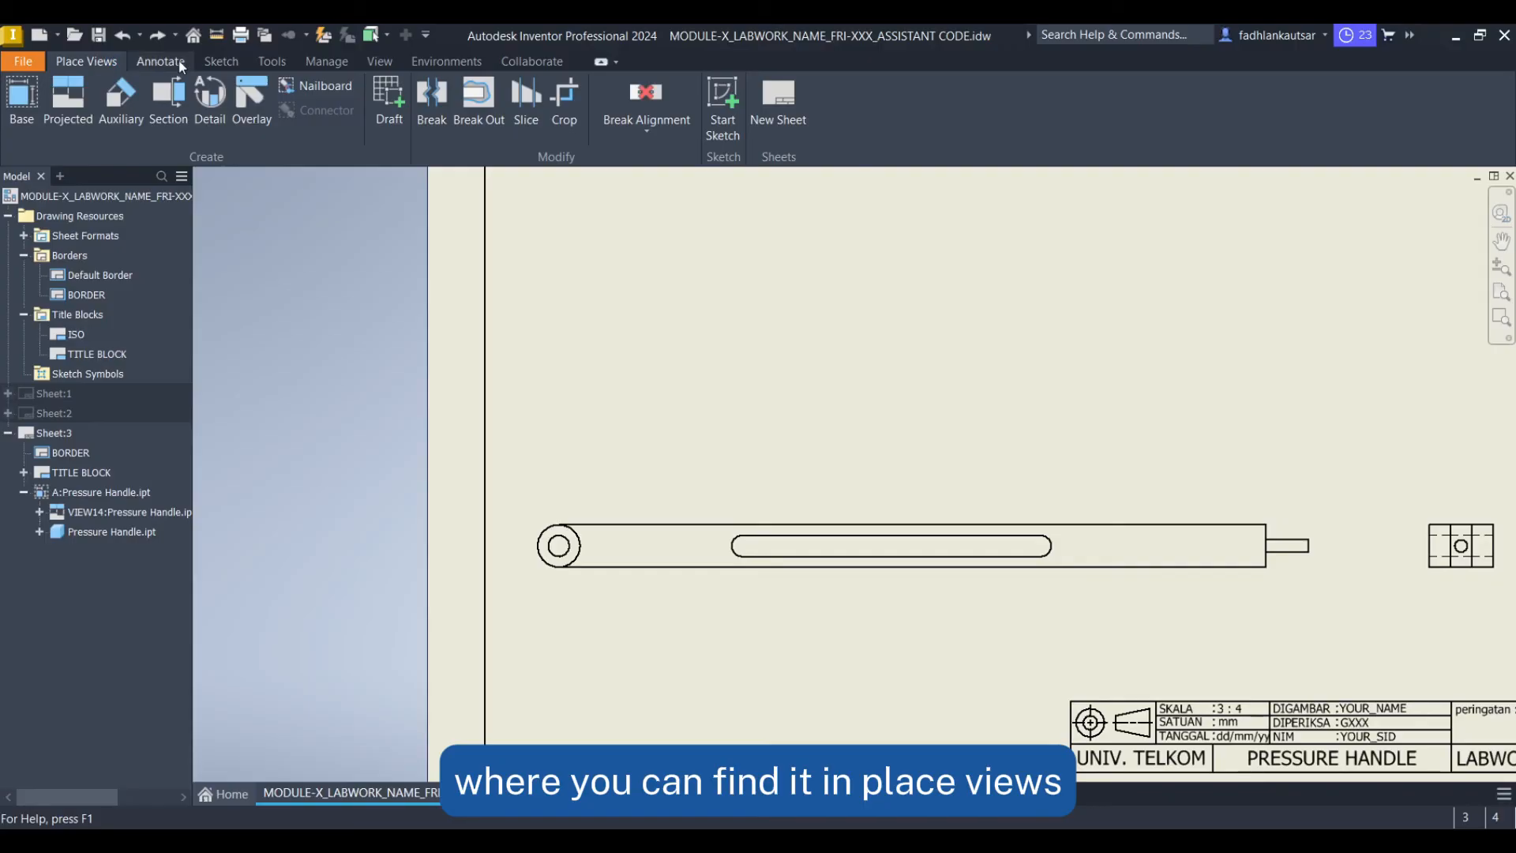
{"action": "left_click", "coordinate": [447, 103]}
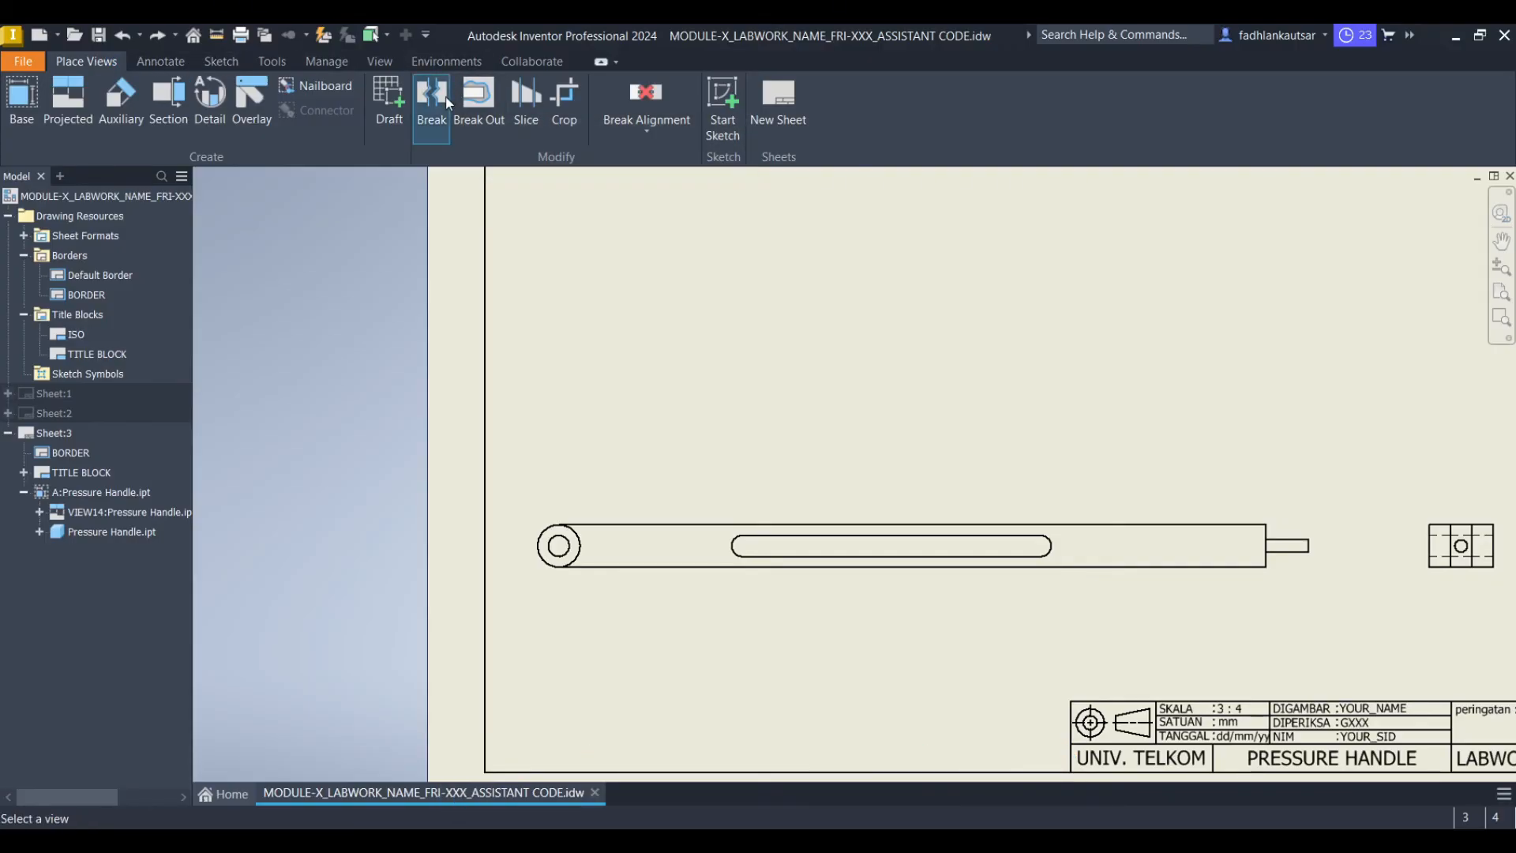
{"action": "left_click", "coordinate": [660, 519]}
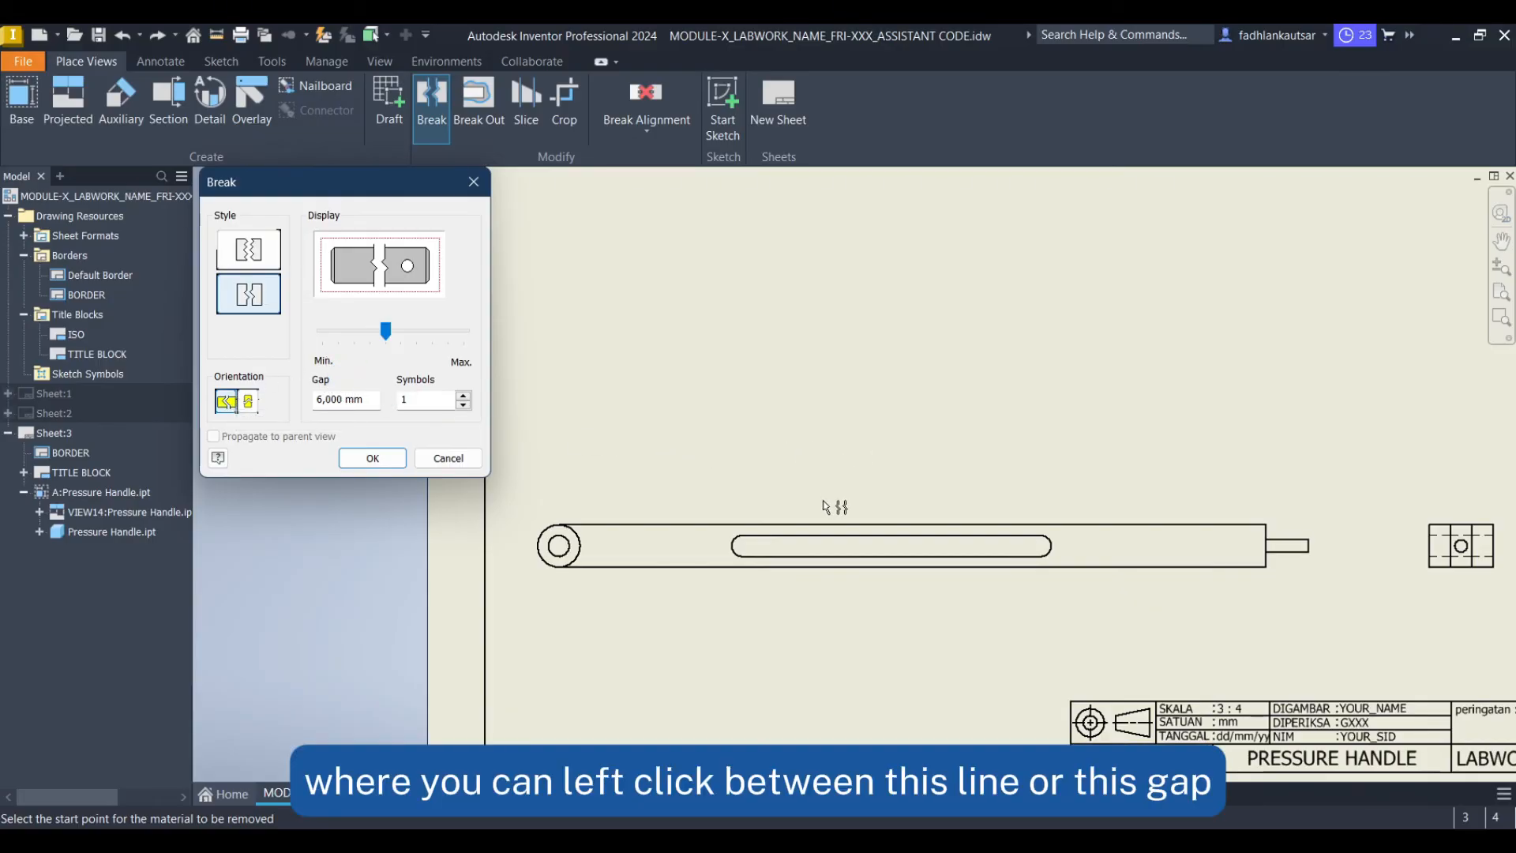
{"action": "left_click", "coordinate": [791, 536]}
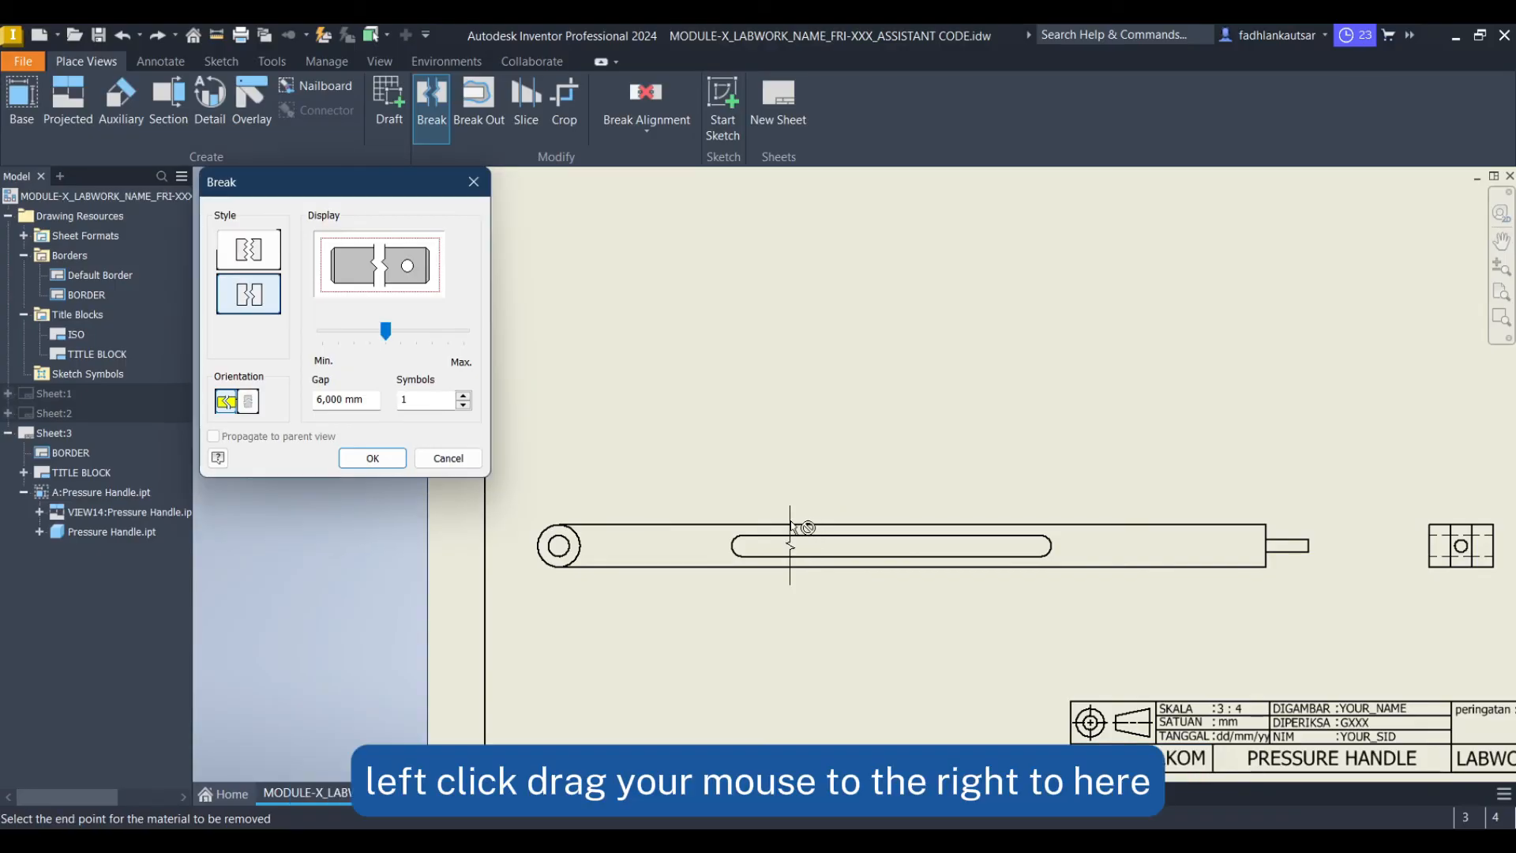
{"action": "left_click", "coordinate": [991, 537]}
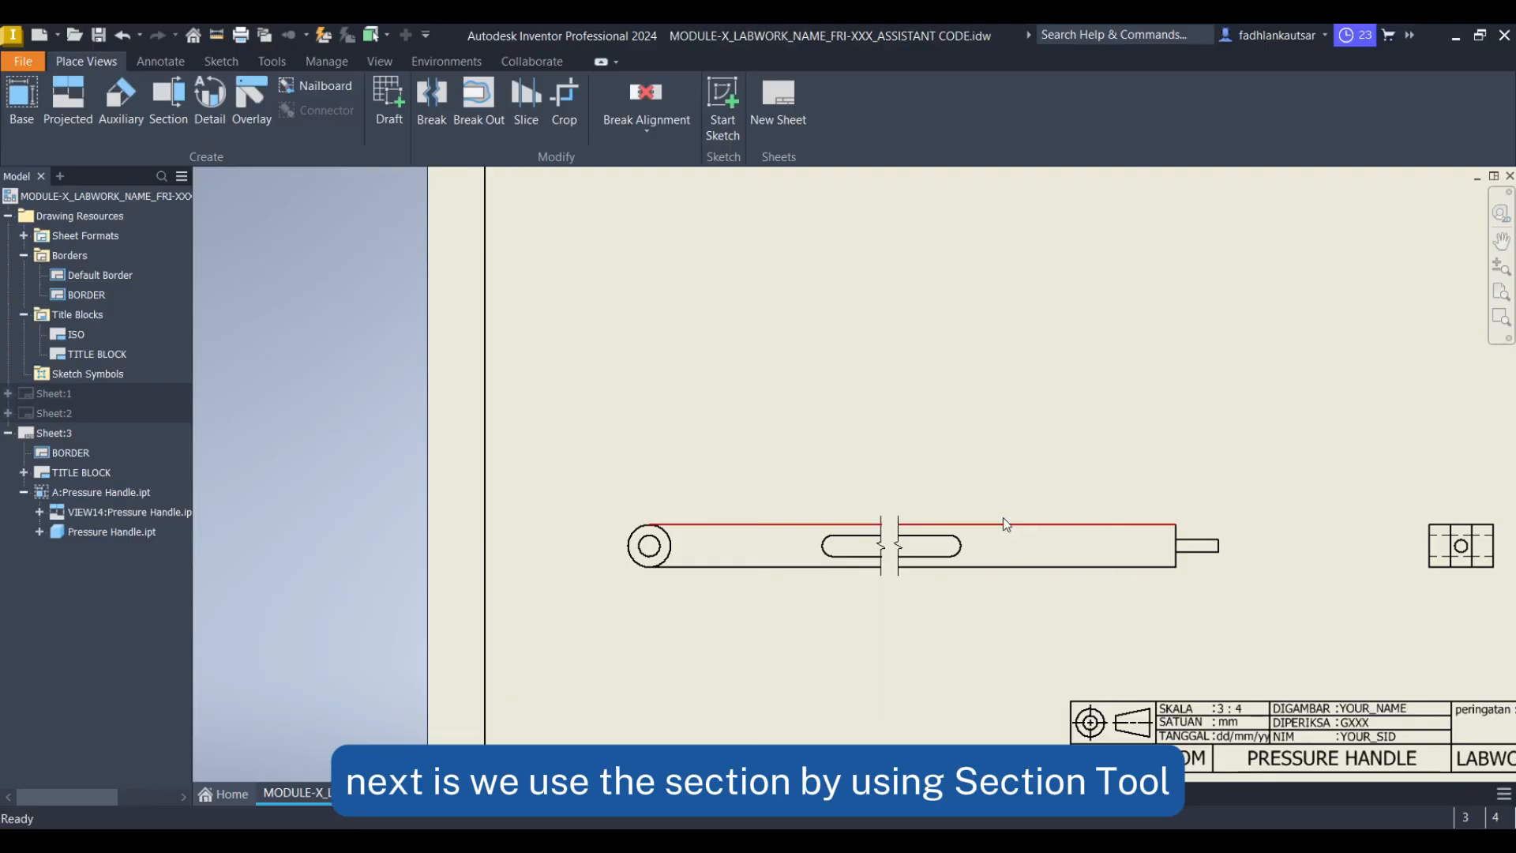
Start a section view on base view A with a horizontal section line along its full length through the centre axis
{"action": "left_click", "coordinate": [175, 120]}
{"action": "left_click", "coordinate": [835, 509]}
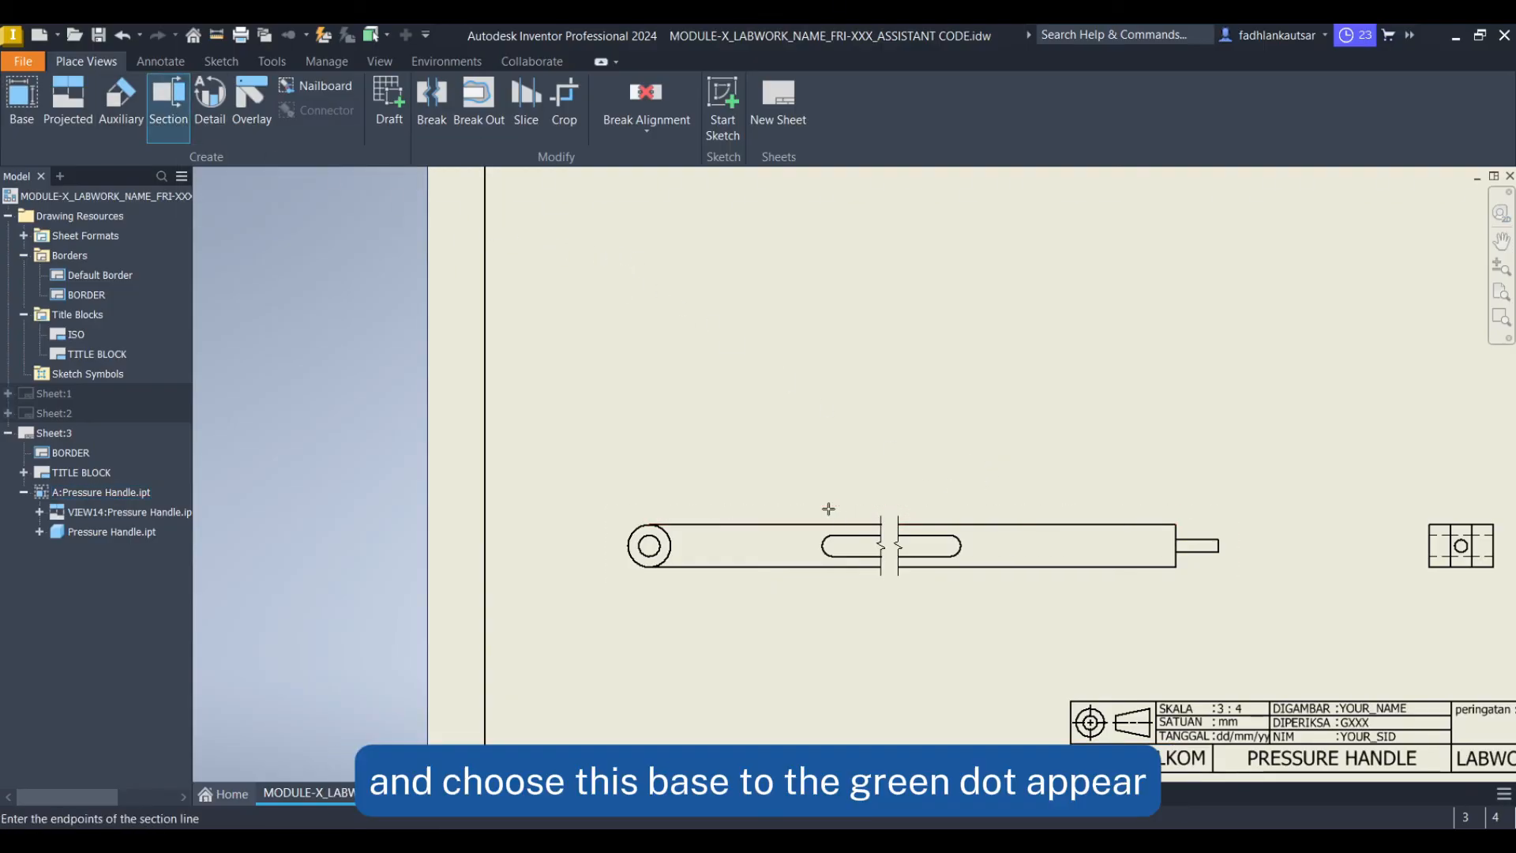
{"action": "scroll", "coordinate": [641, 537], "scroll_direction": "up", "scroll_amount": 3}
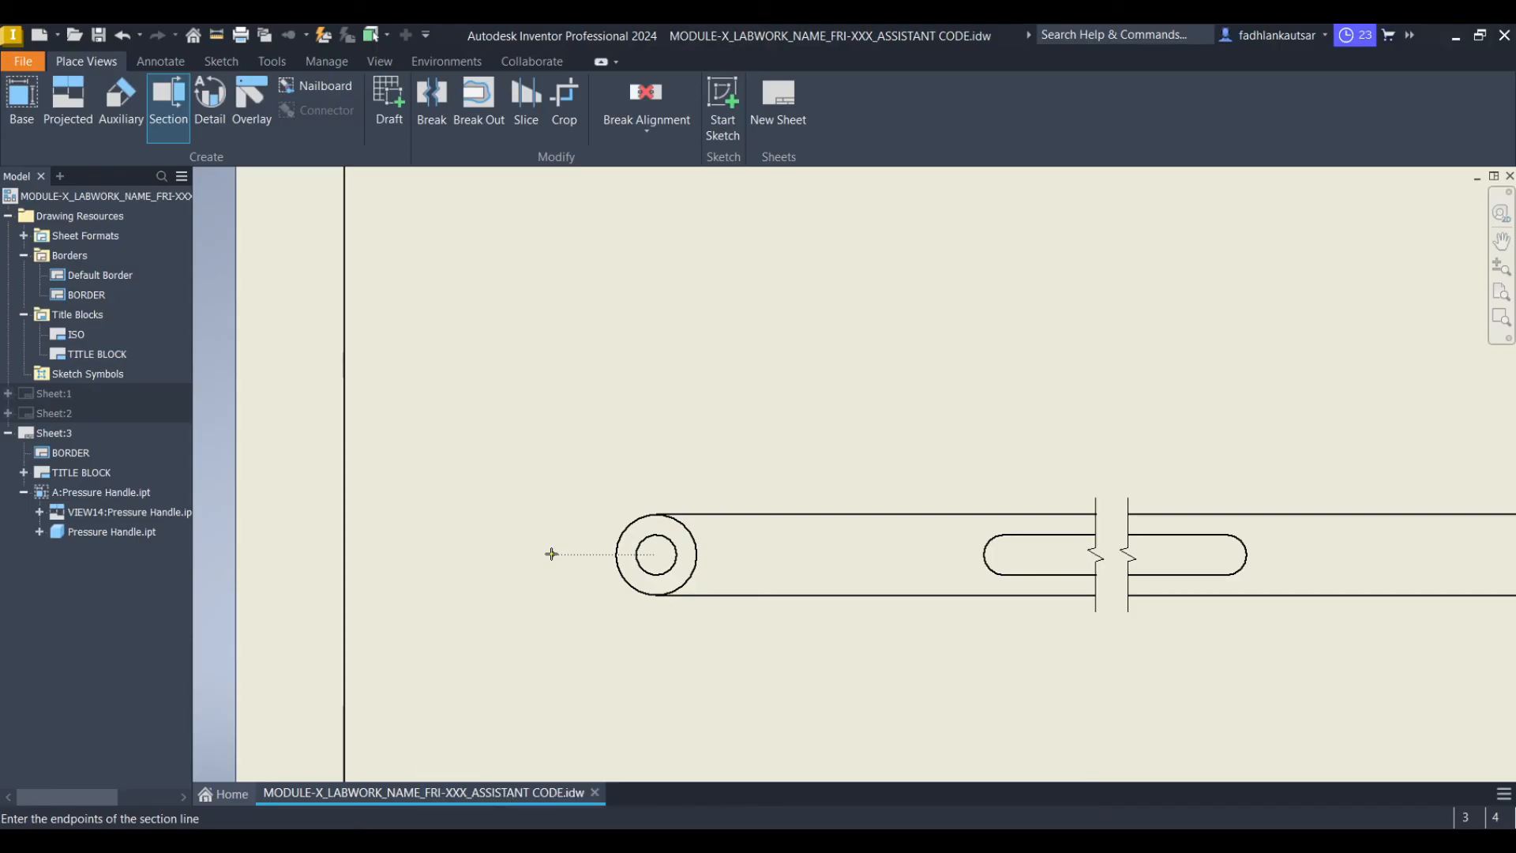
{"action": "mouse_move", "coordinate": [551, 555]}
{"action": "left_mouse_down"}
{"action": "mouse_move", "coordinate": [1175, 575]}
{"action": "mouse_move", "coordinate": [1039, 565]}
{"action": "mouse_move", "coordinate": [636, 613]}
{"action": "mouse_move", "coordinate": [754, 615]}
{"action": "left_mouse_up"}
{"action": "scroll", "coordinate": [755, 624], "scroll_direction": "up", "scroll_amount": 3}
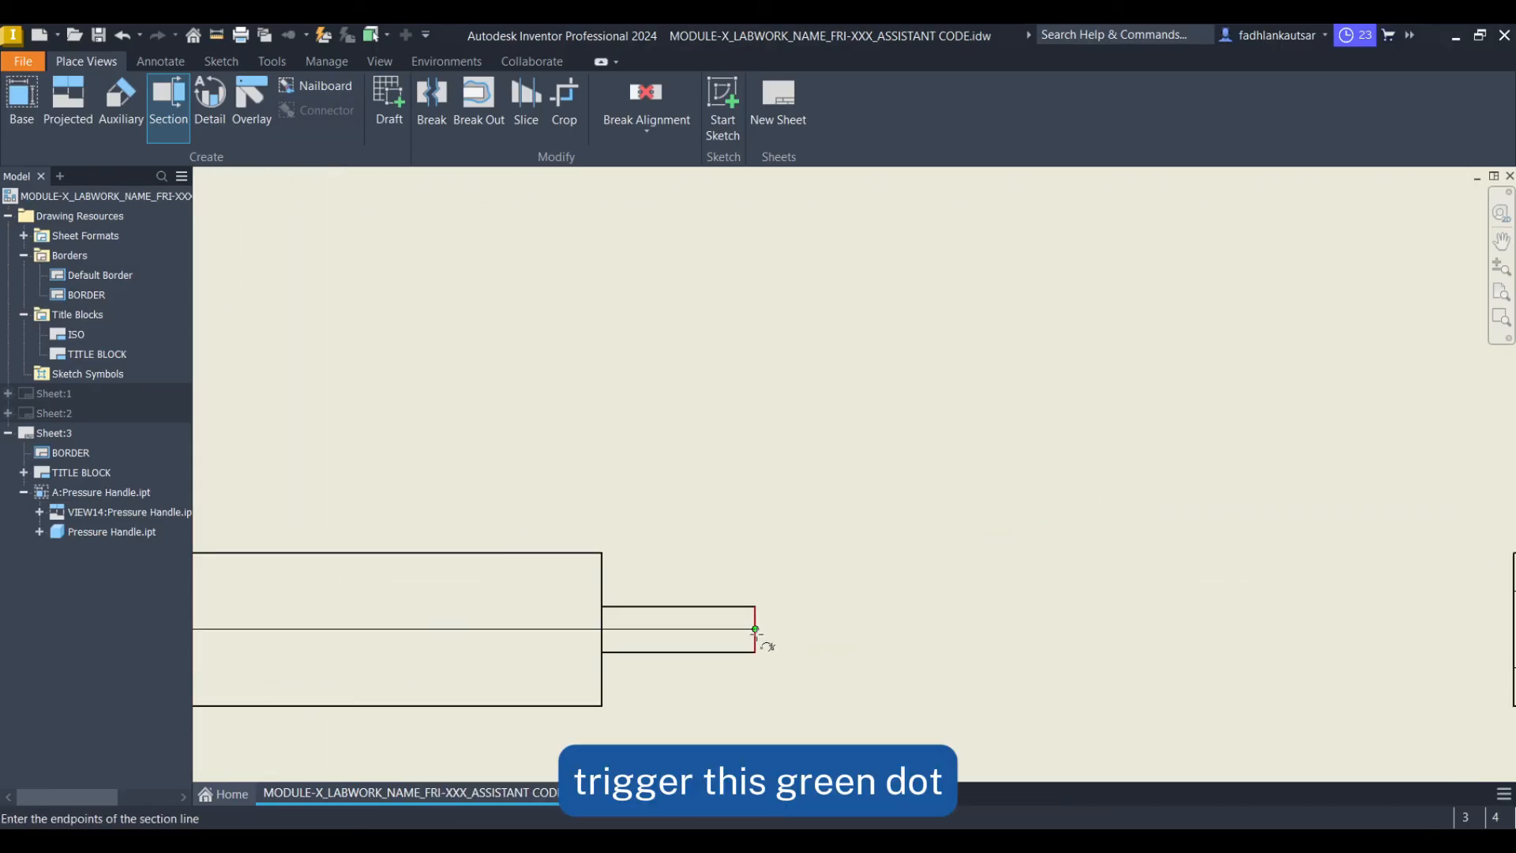
{"action": "left_click", "coordinate": [876, 629]}
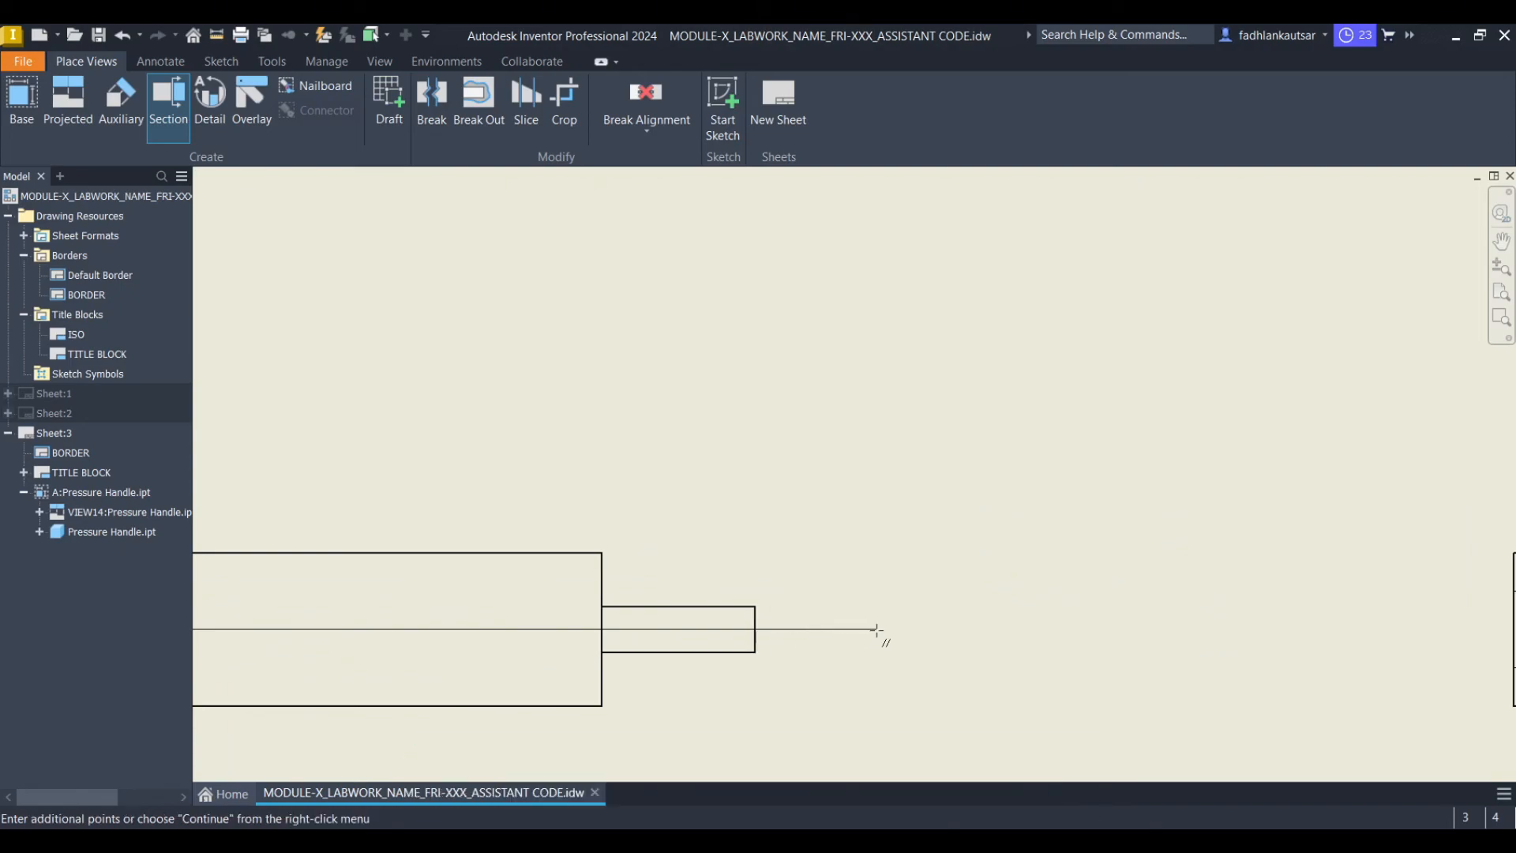
{"action": "right_click", "coordinate": [883, 592]}
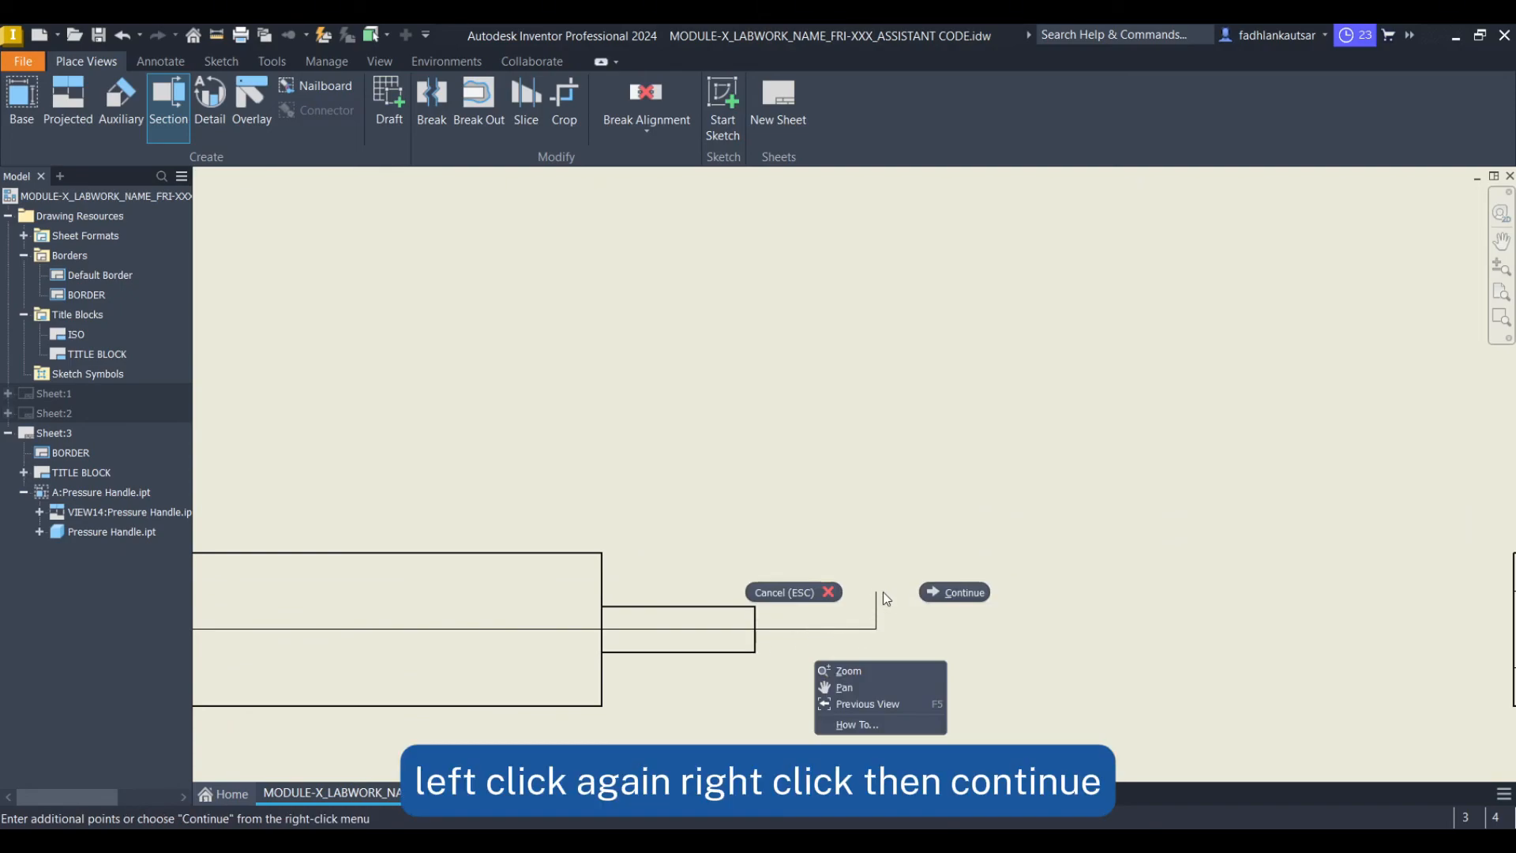
{"action": "left_click", "coordinate": [941, 594]}
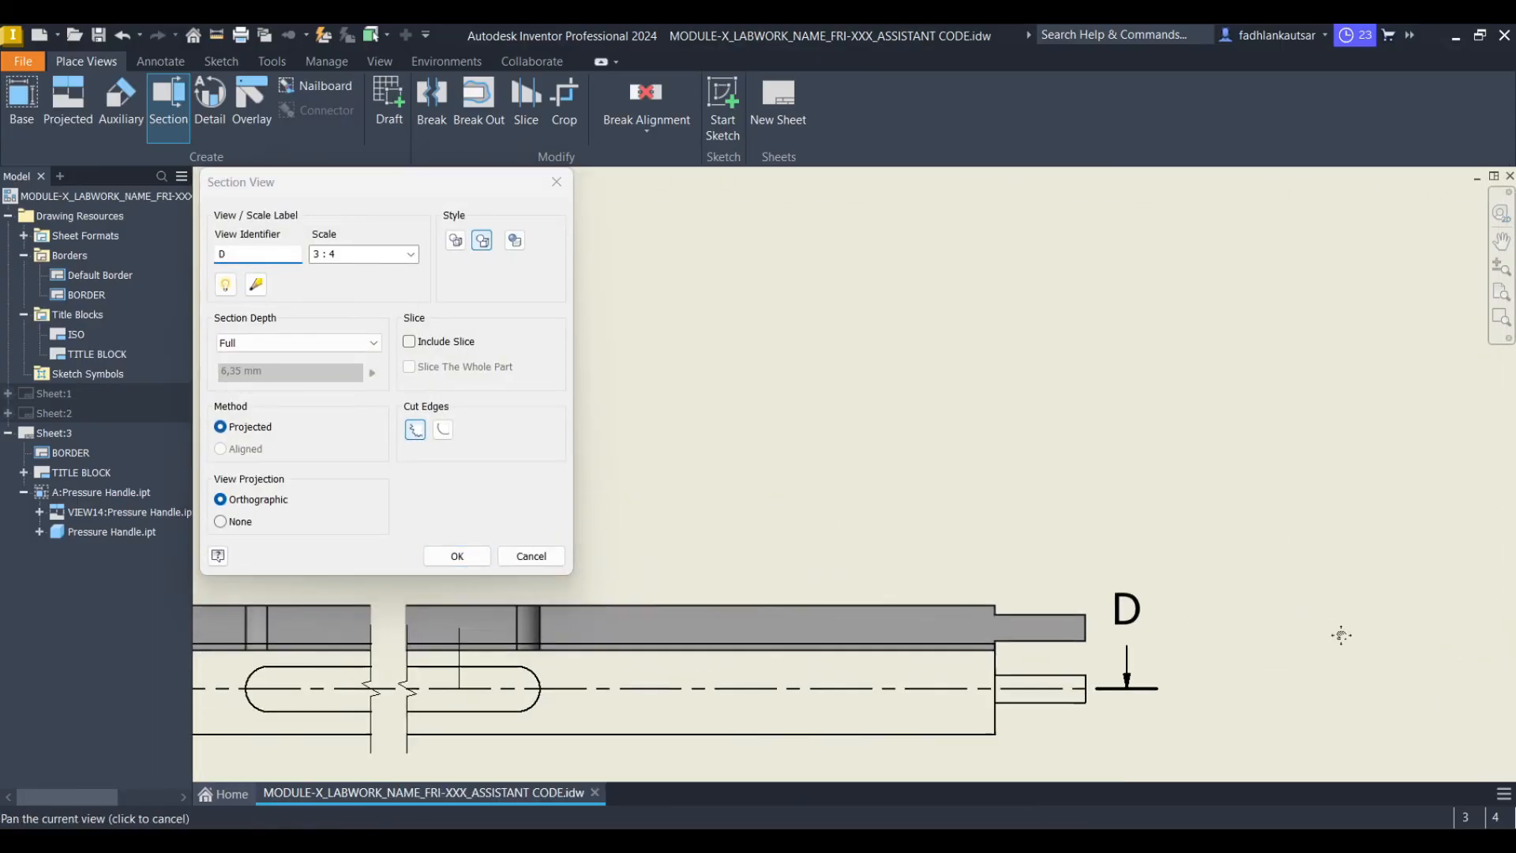
Position the section view above base view A and set its view identifier to B
{"action": "scroll", "coordinate": [1185, 488], "scroll_direction": "down", "scroll_amount": 3}
{"action": "middle_click_drag", "start_coordinate": [937, 442], "coordinate": [979, 578]}
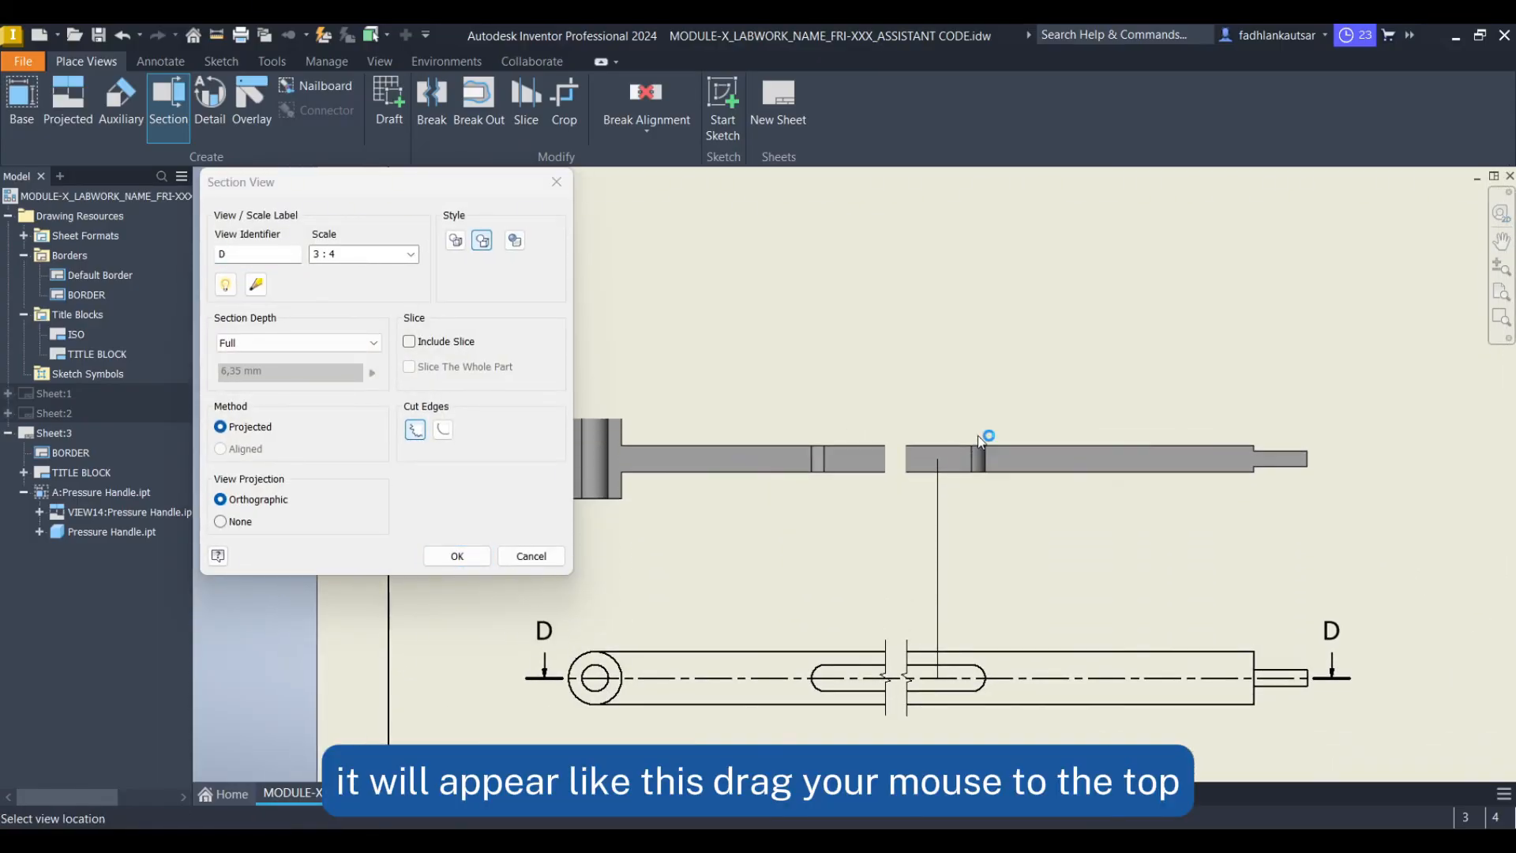
{"action": "scroll", "coordinate": [1002, 354], "scroll_direction": "down", "scroll_amount": 2}
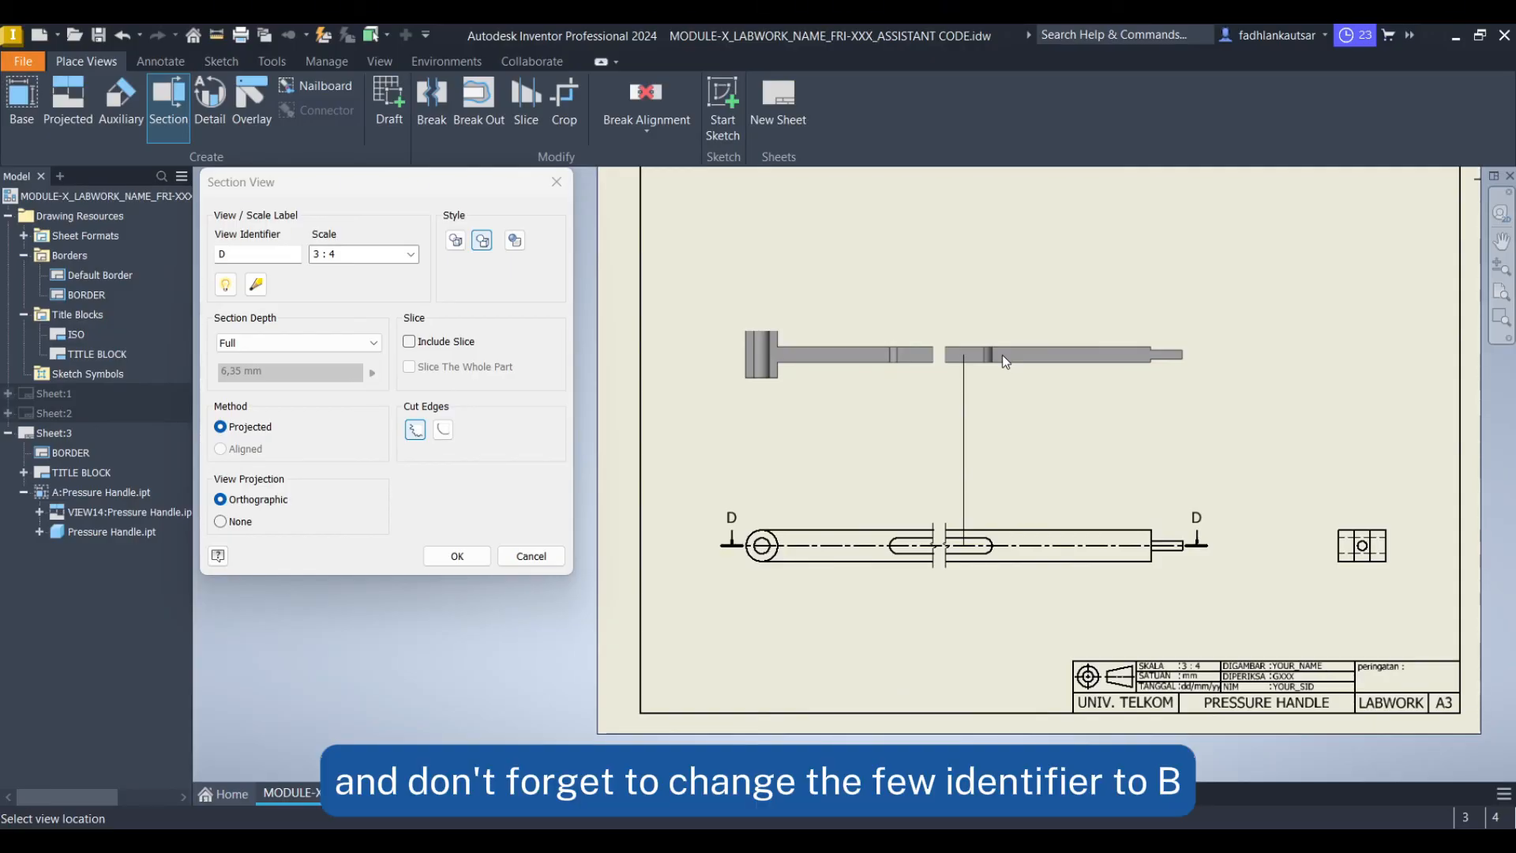
{"action": "left_click", "coordinate": [285, 255]}
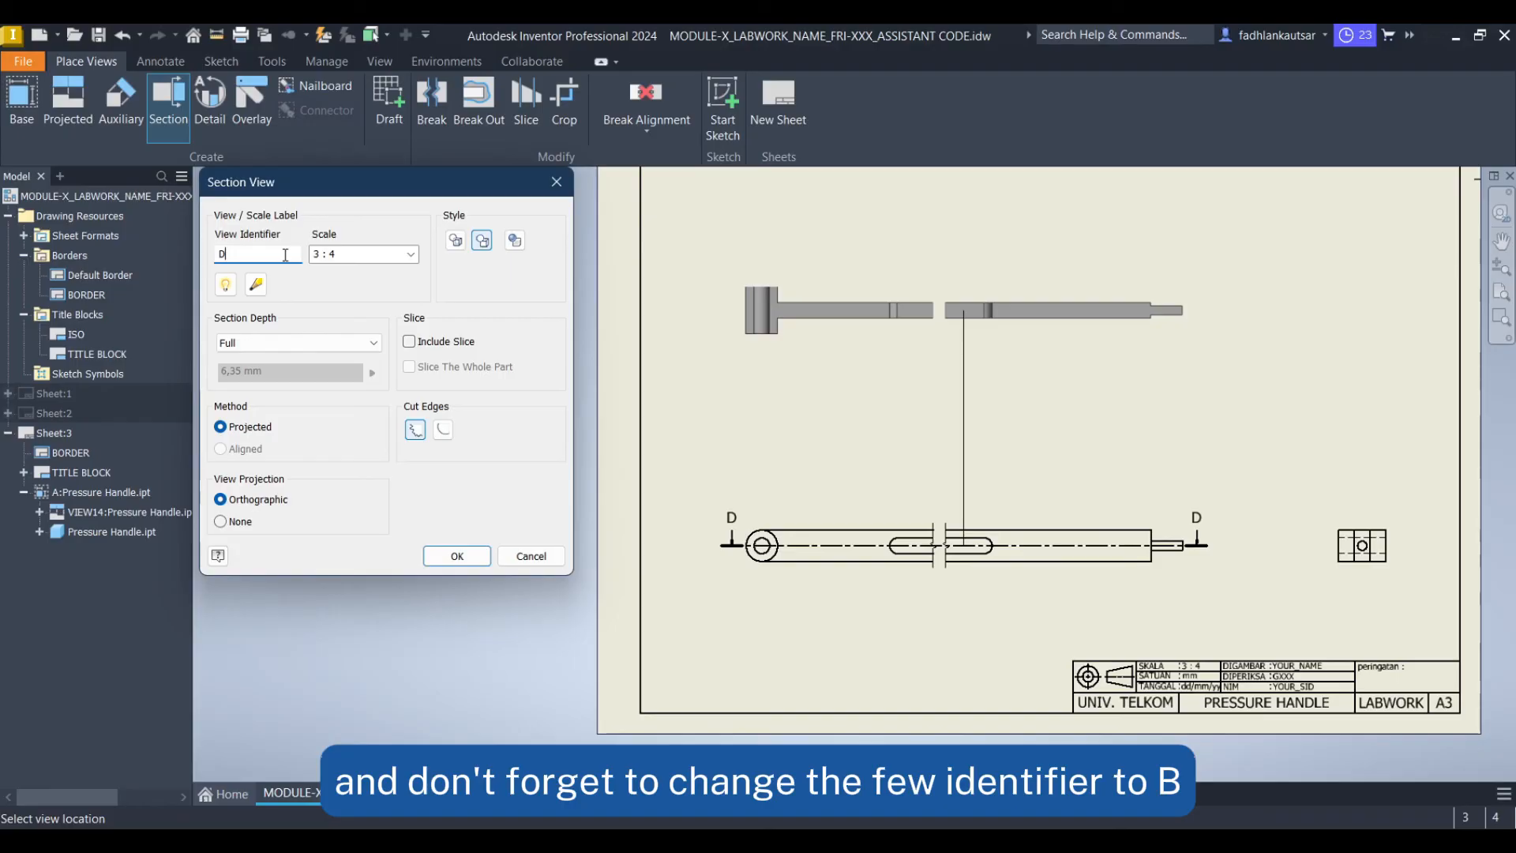
{"action": "type", "text": "B"}
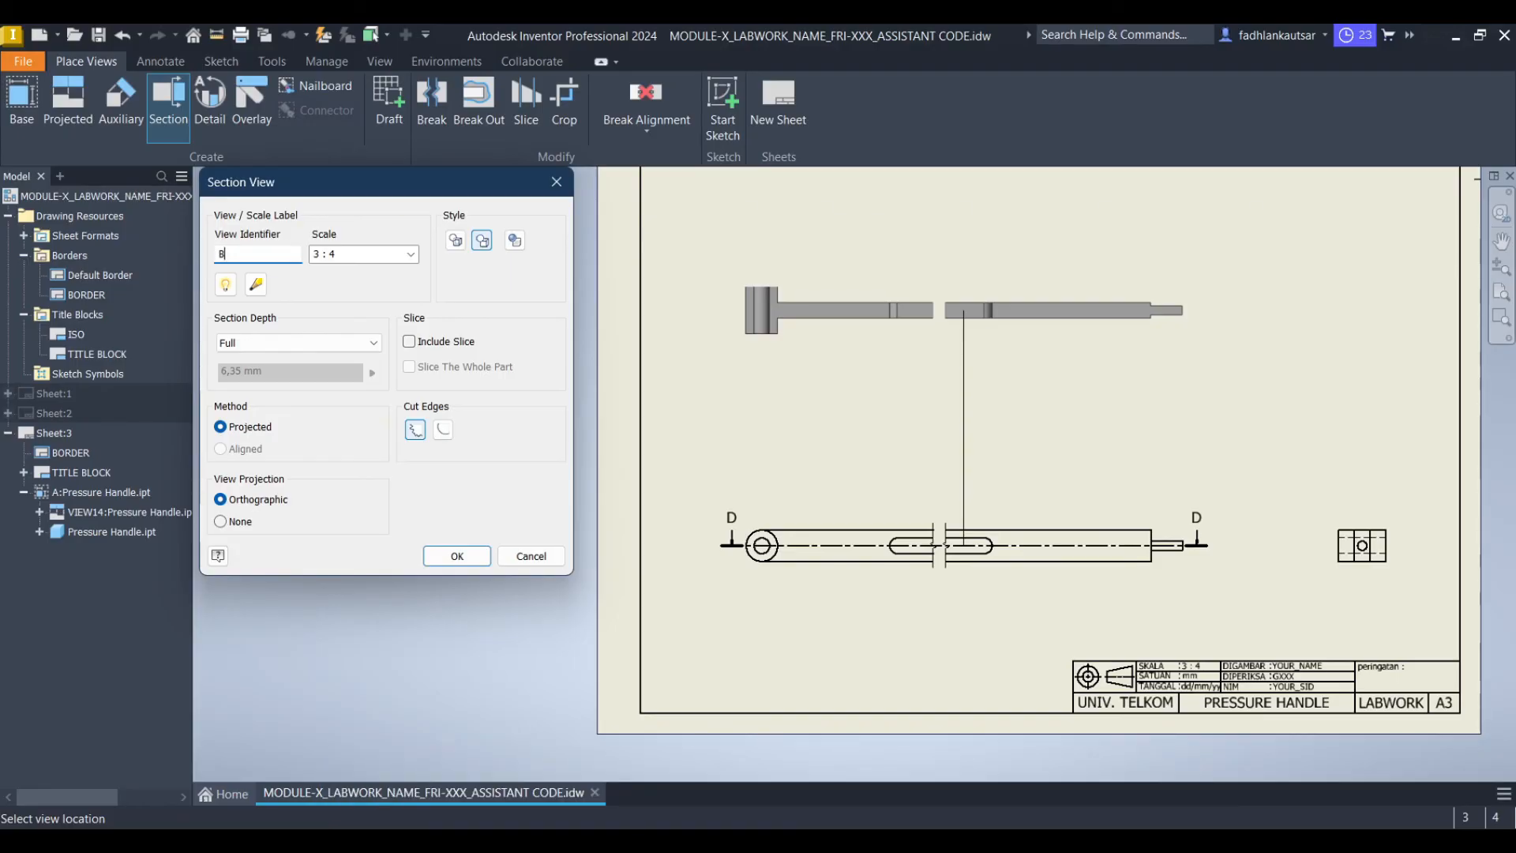
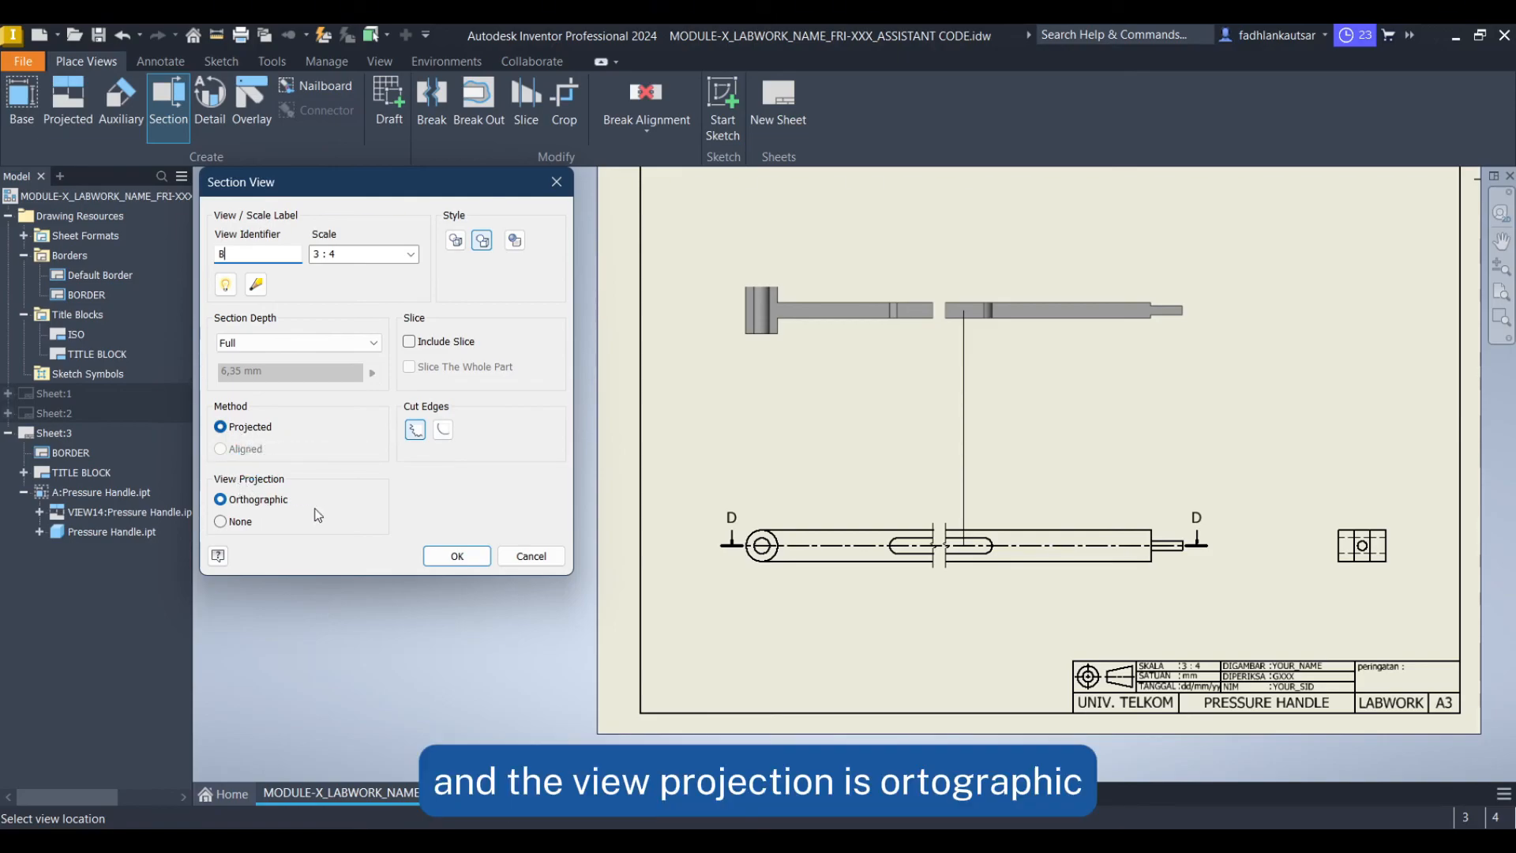
Confirm the section view settings to place section view B-B
{"action": "left_click", "coordinate": [457, 556]}
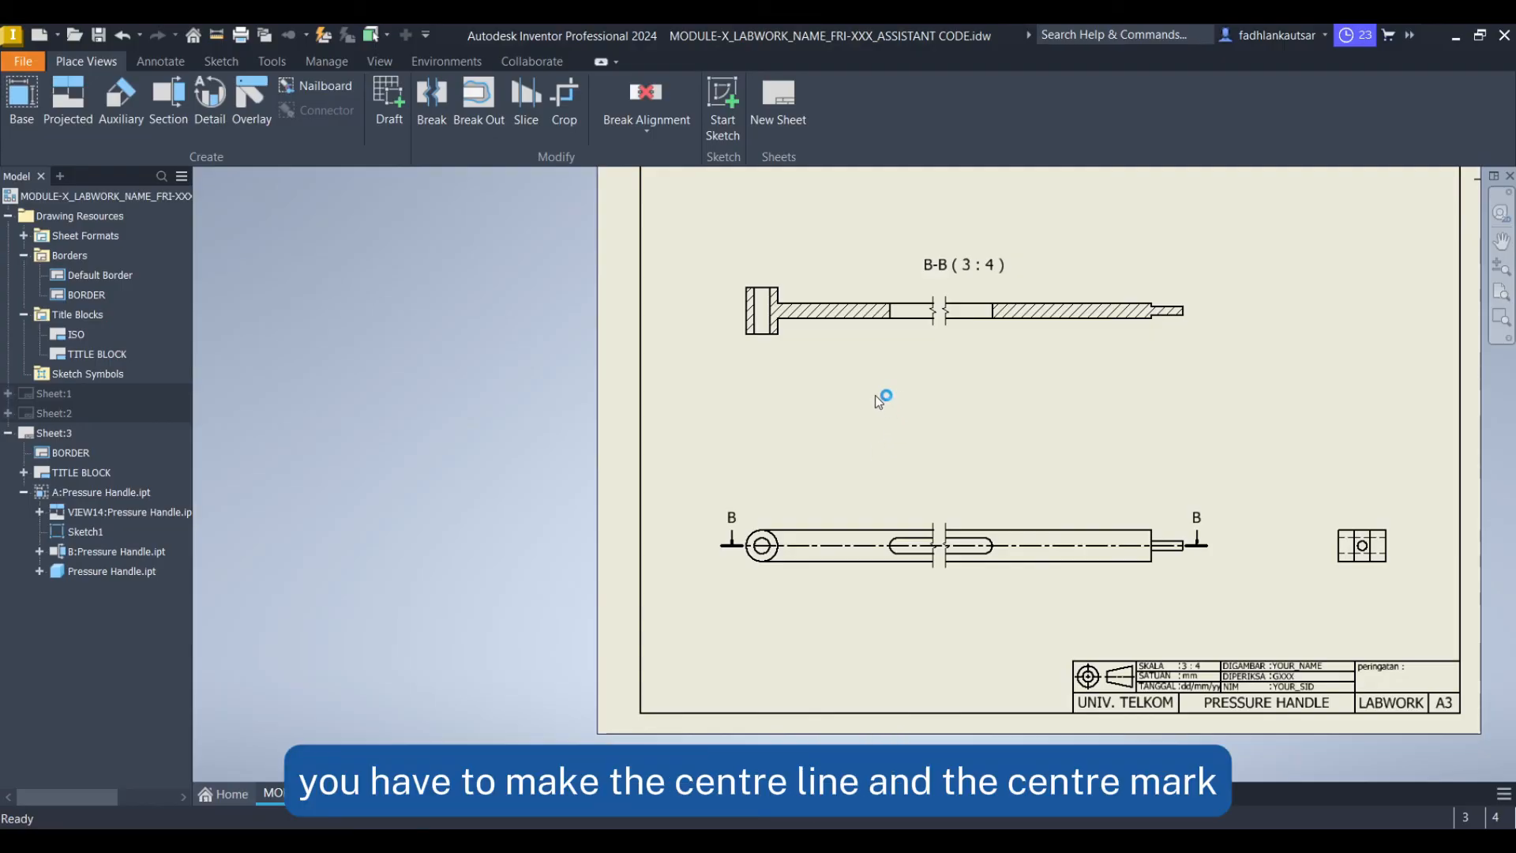
Add a centerline bisector between the two hole edges in the head of section view B-B
{"action": "left_click", "coordinate": [157, 61]}
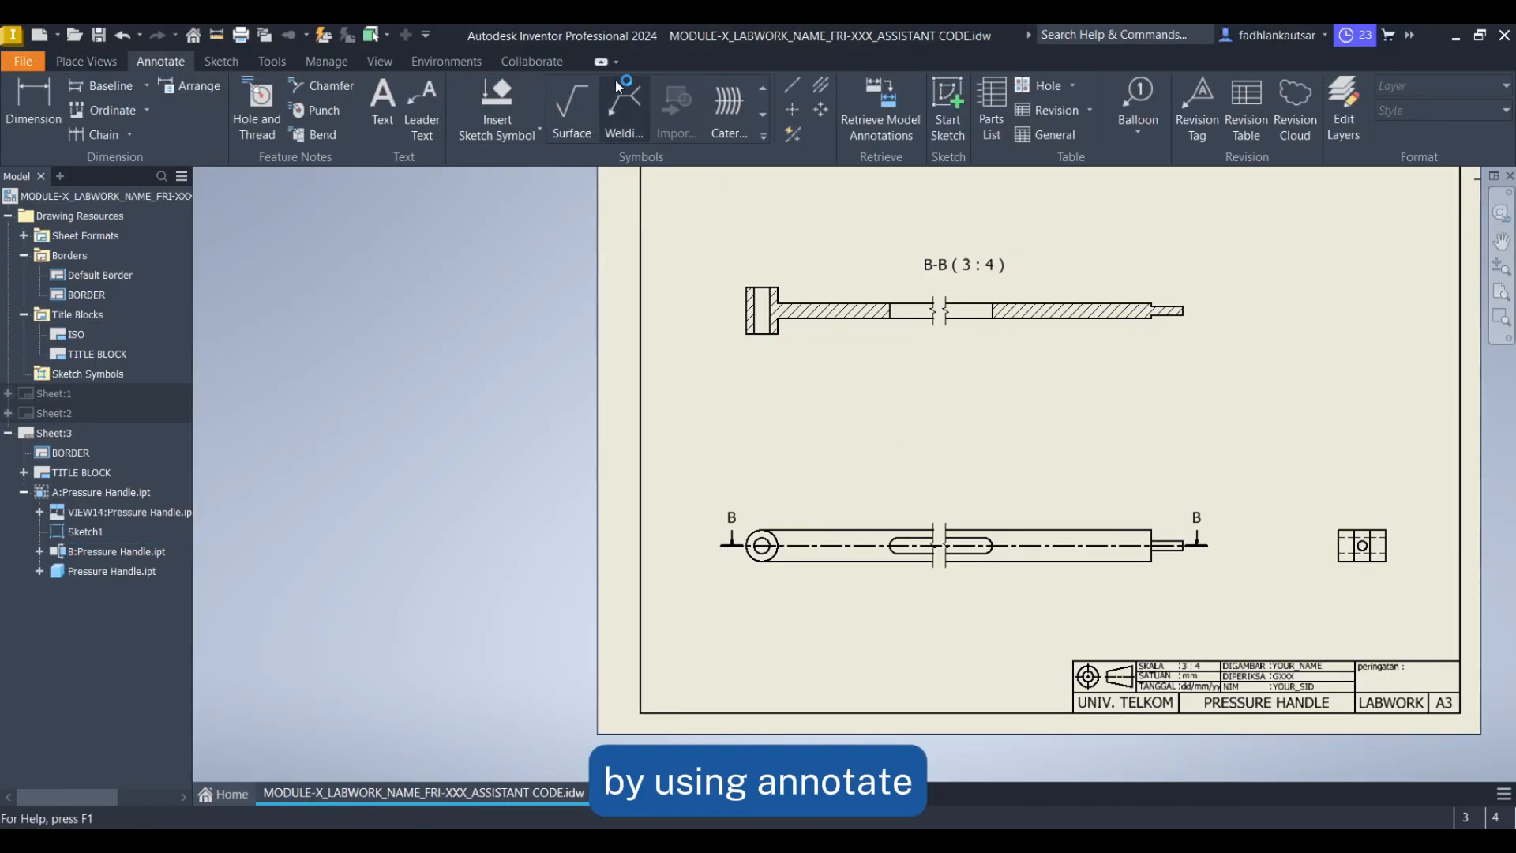
{"action": "left_click", "coordinate": [824, 93]}
{"action": "scroll", "coordinate": [798, 287], "scroll_direction": "up", "scroll_amount": 8}
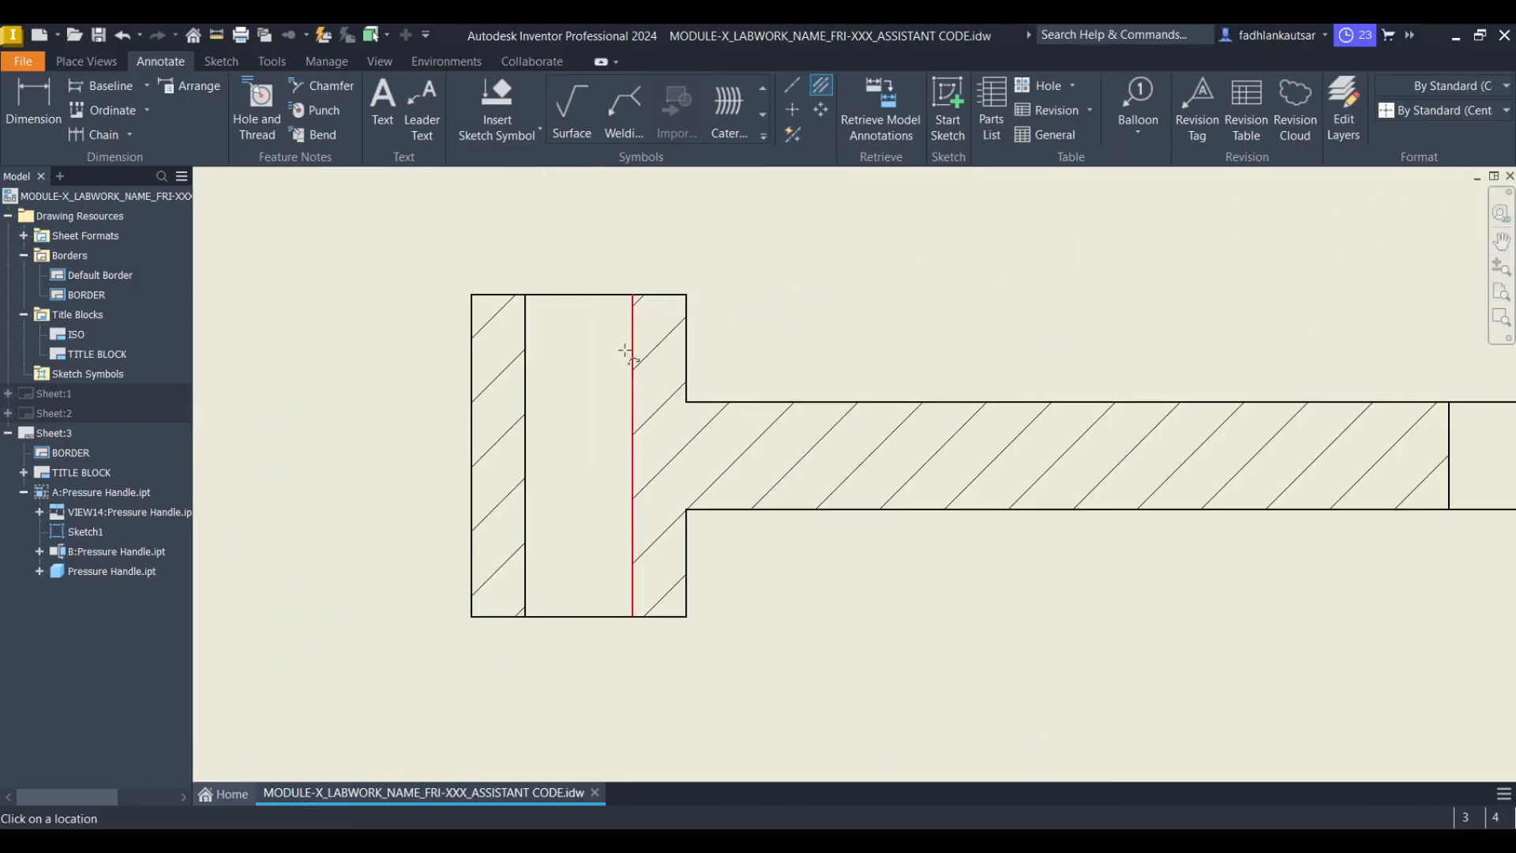
{"action": "left_click", "coordinate": [526, 440]}
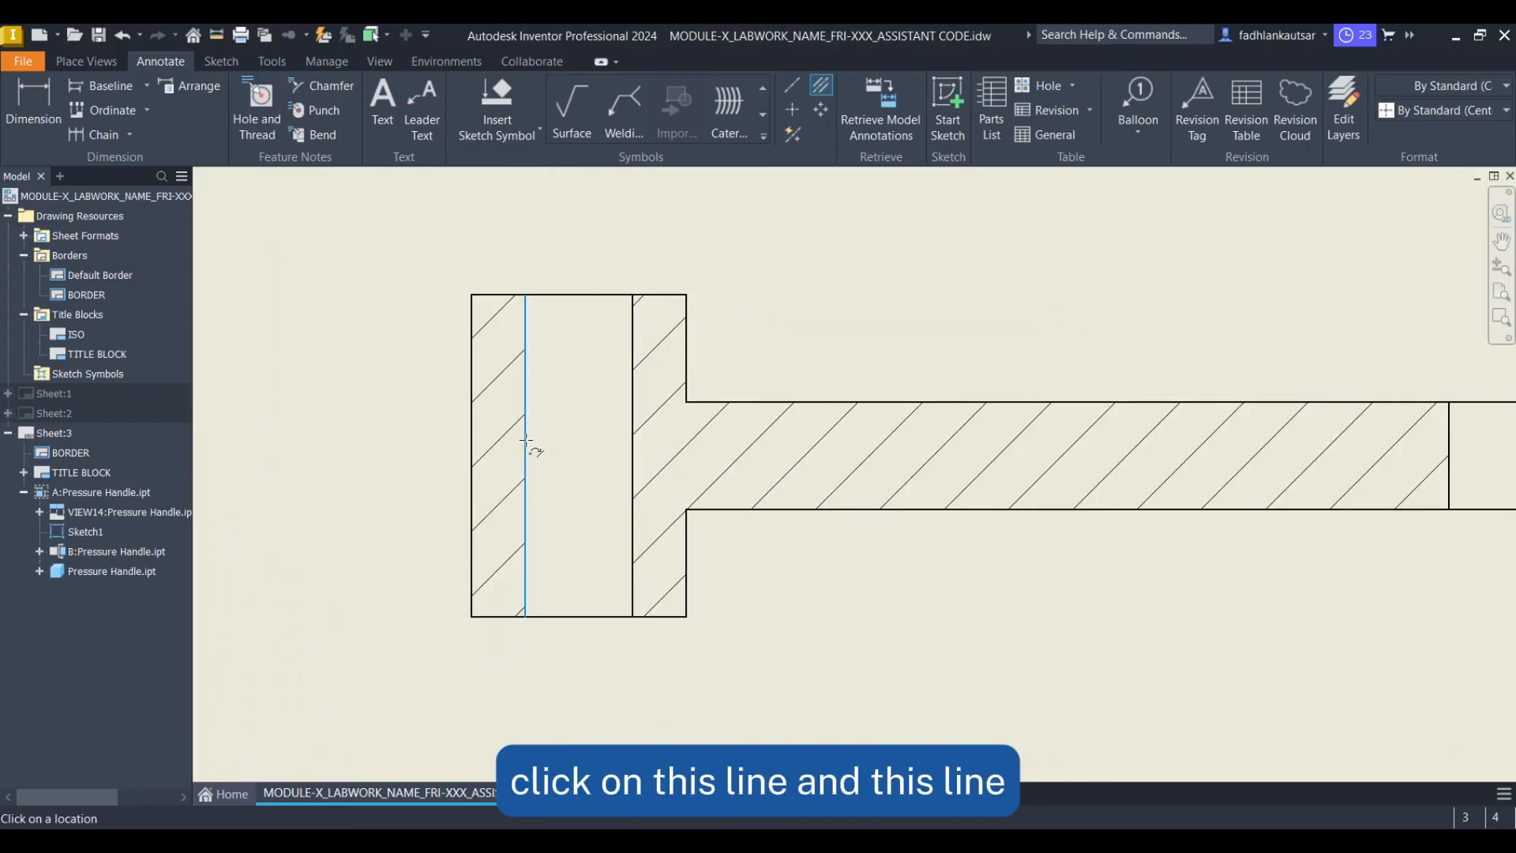
{"action": "left_click", "coordinate": [633, 450]}
{"action": "scroll", "coordinate": [754, 506], "scroll_direction": "down", "scroll_amount": 3}
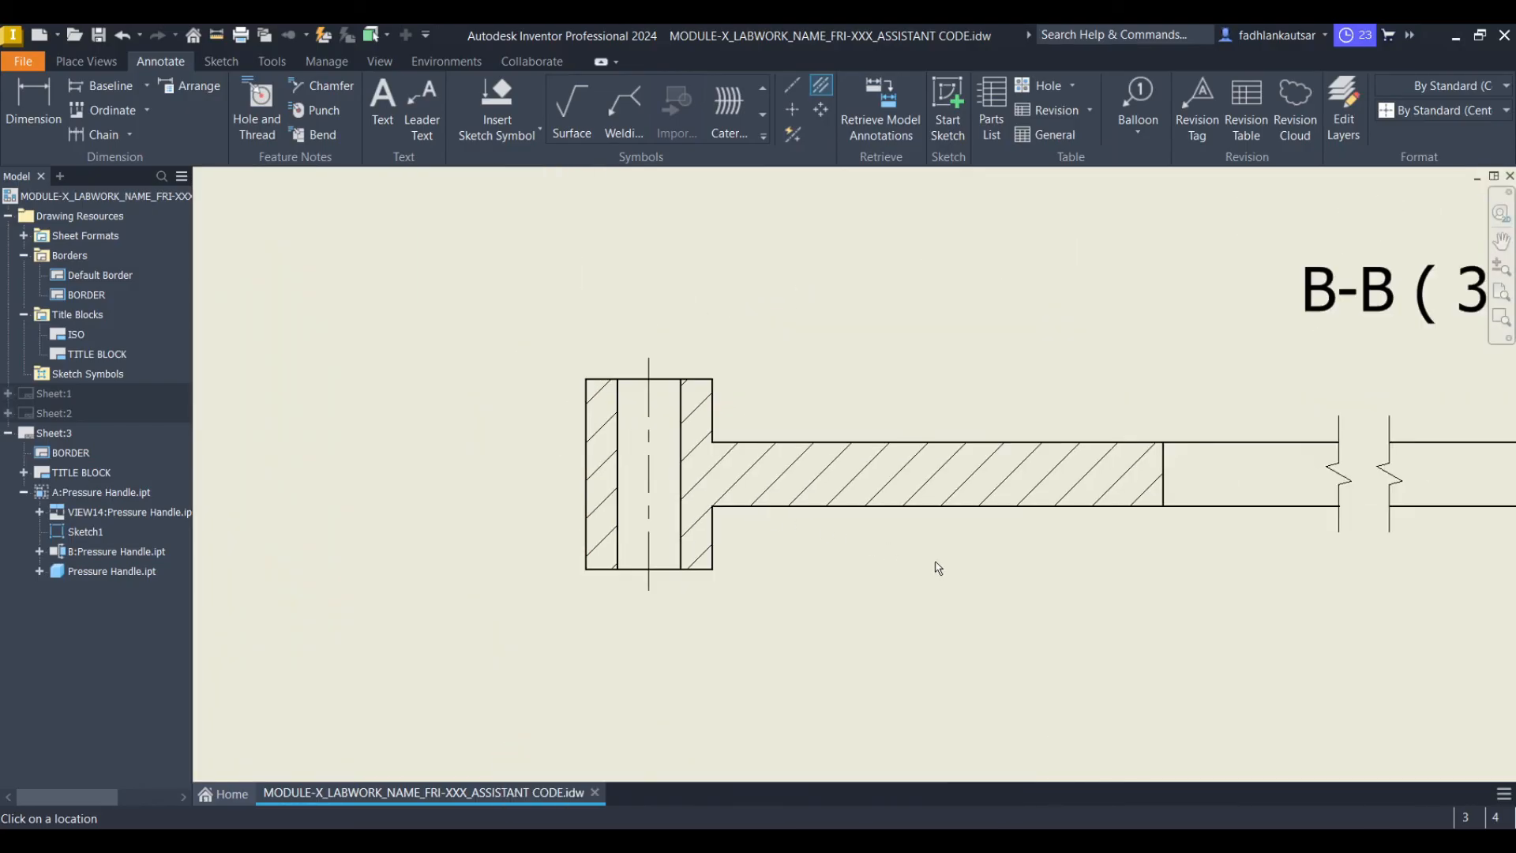
{"action": "scroll", "coordinate": [763, 506], "scroll_direction": "down", "scroll_amount": 5}
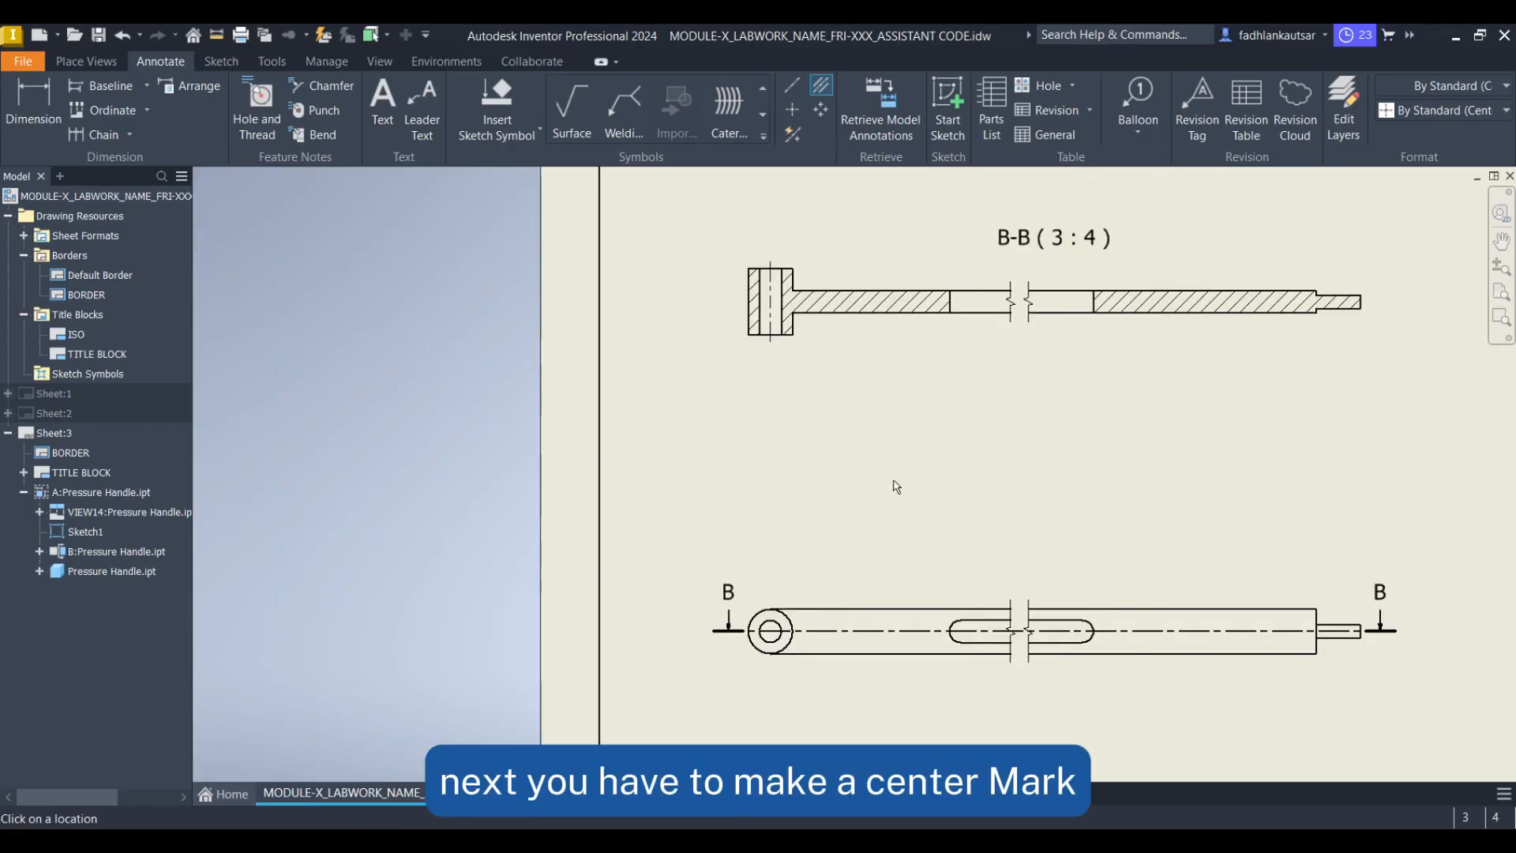
Add center marks to the end hole circle in base view B and the circle in the side view, then finish
{"action": "middle_click_drag", "start_coordinate": [879, 435], "coordinate": [808, 260]}
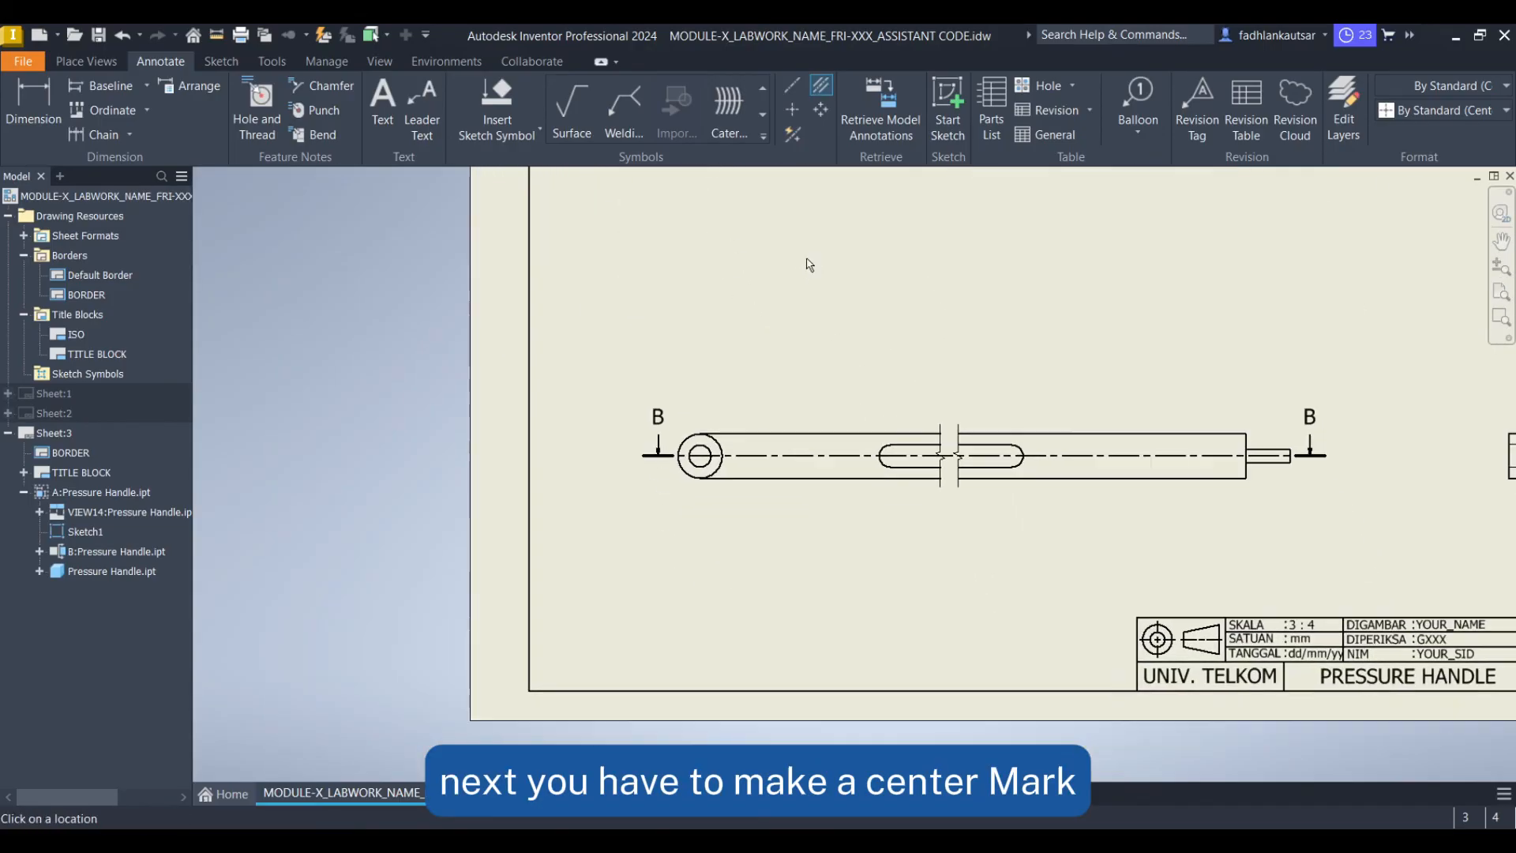
{"action": "left_click", "coordinate": [798, 106]}
{"action": "scroll", "coordinate": [700, 472], "scroll_direction": "up", "scroll_amount": 3}
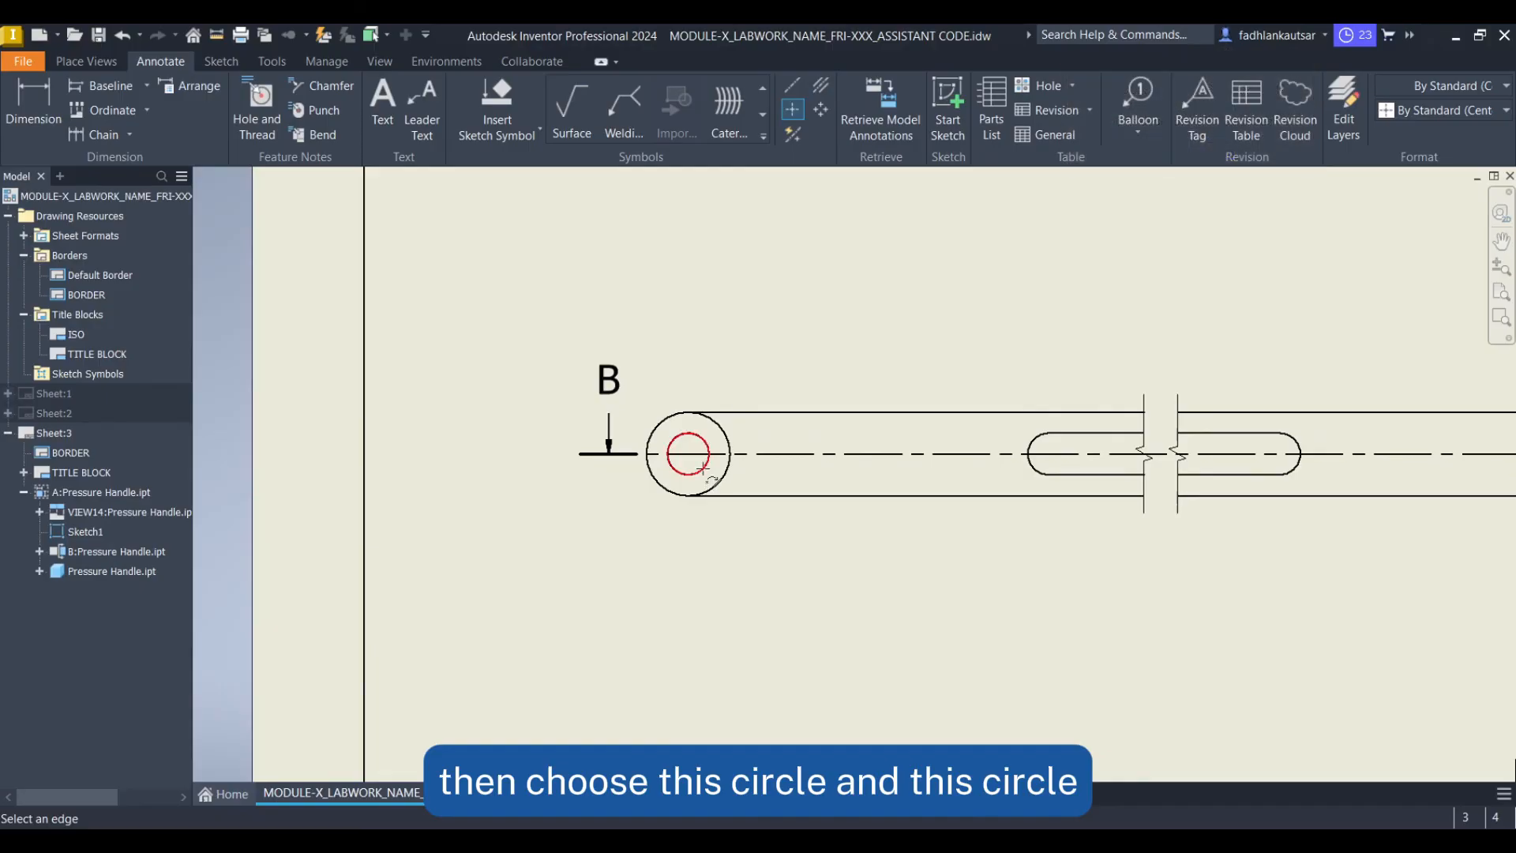
{"action": "scroll", "coordinate": [1162, 549], "scroll_direction": "down", "scroll_amount": 4}
{"action": "middle_click_drag", "start_coordinate": [1162, 549], "coordinate": [421, 447]}
{"action": "scroll", "coordinate": [818, 405], "scroll_direction": "up", "scroll_amount": 5}
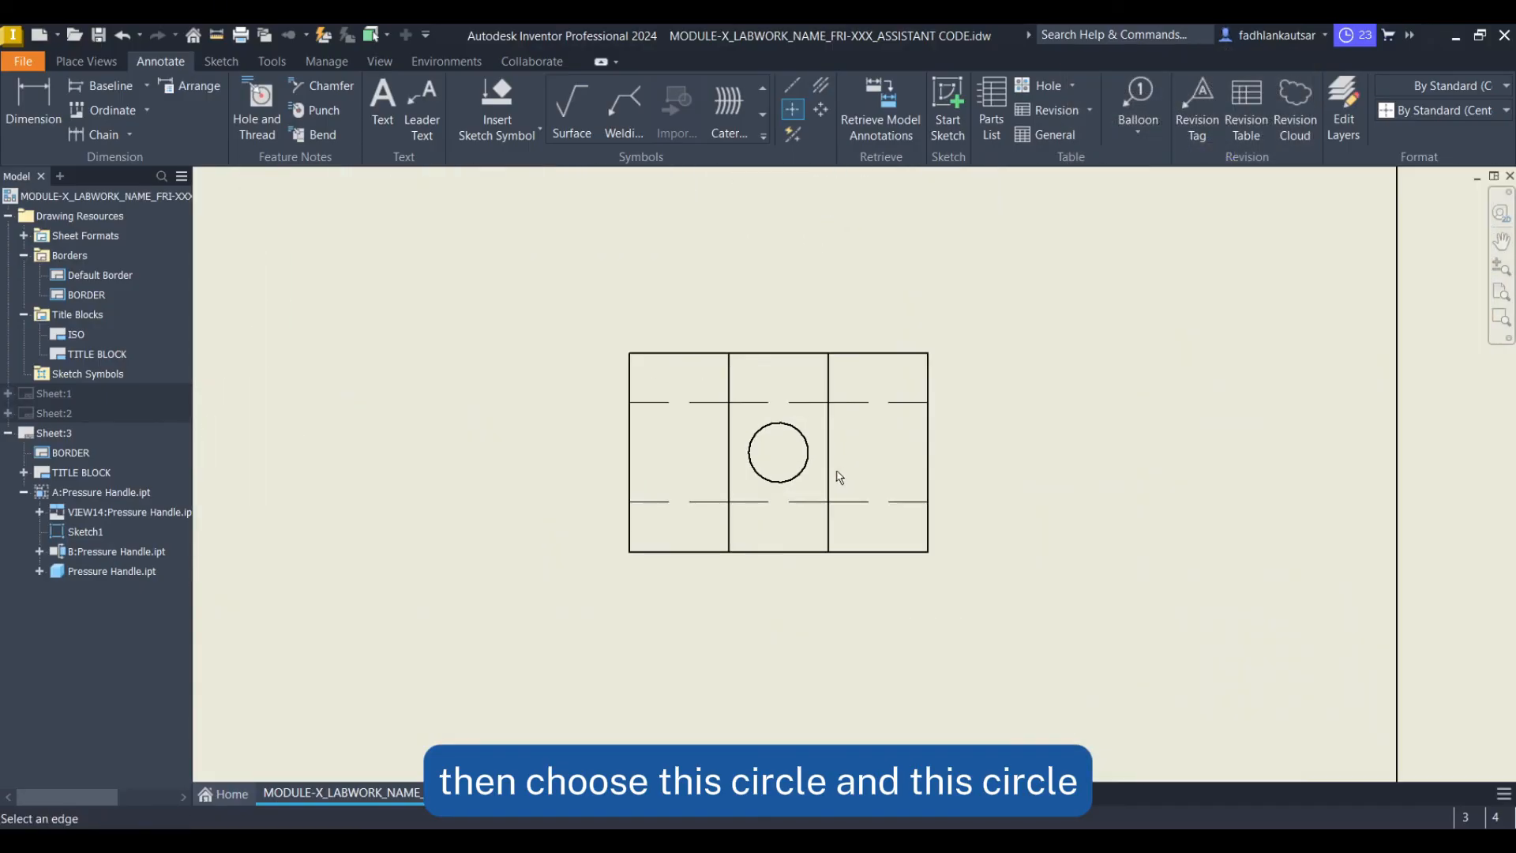
{"action": "left_click", "coordinate": [798, 473]}
{"action": "scroll", "coordinate": [789, 466], "scroll_direction": "down", "scroll_amount": 6}
{"action": "middle_click_drag", "start_coordinate": [623, 436], "coordinate": [949, 538]}
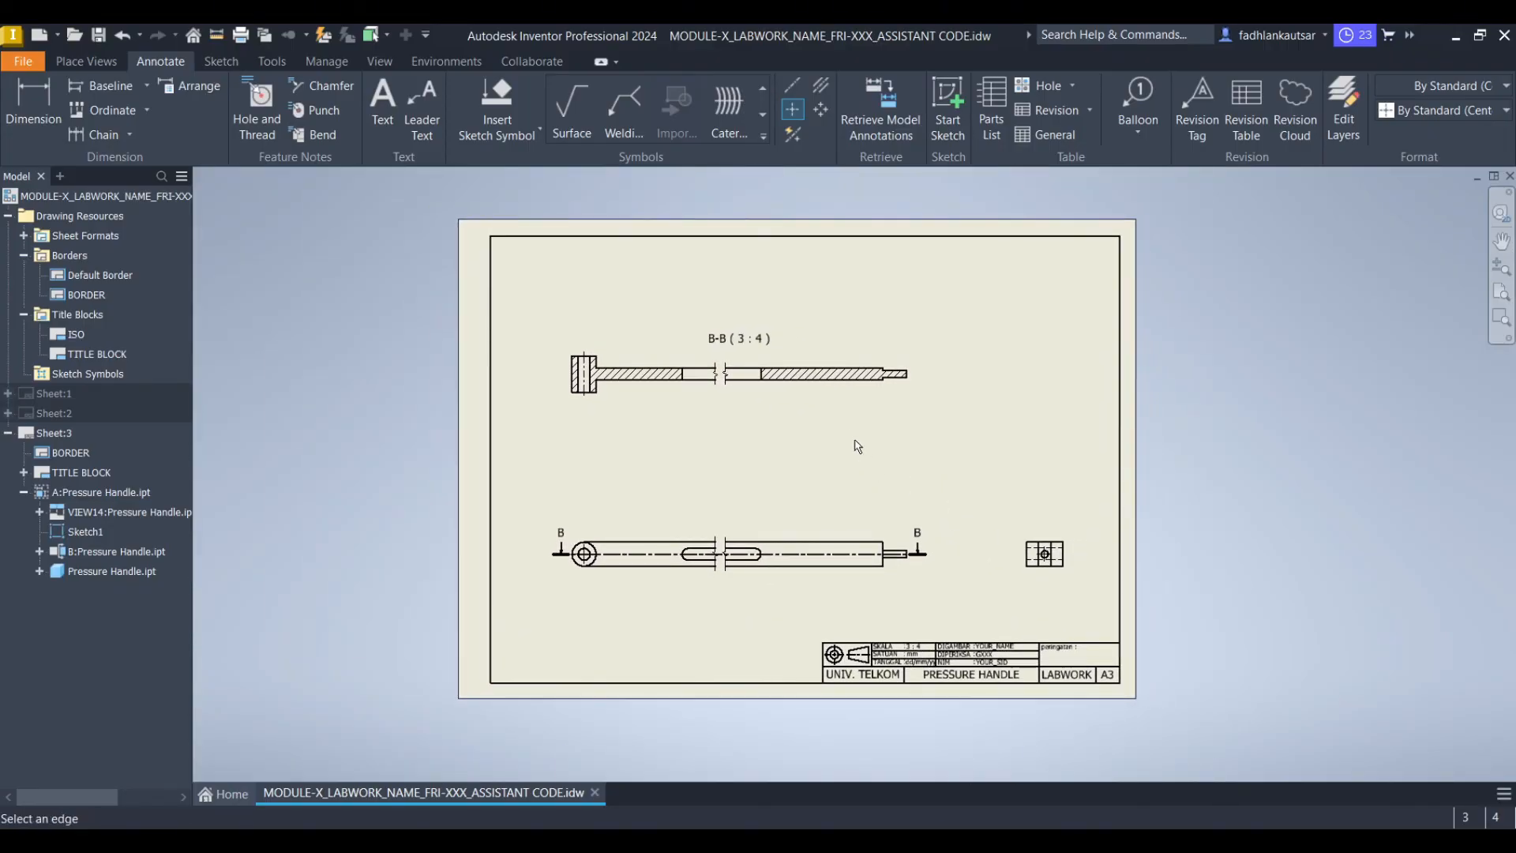
{"action": "right_click", "coordinate": [830, 450]}
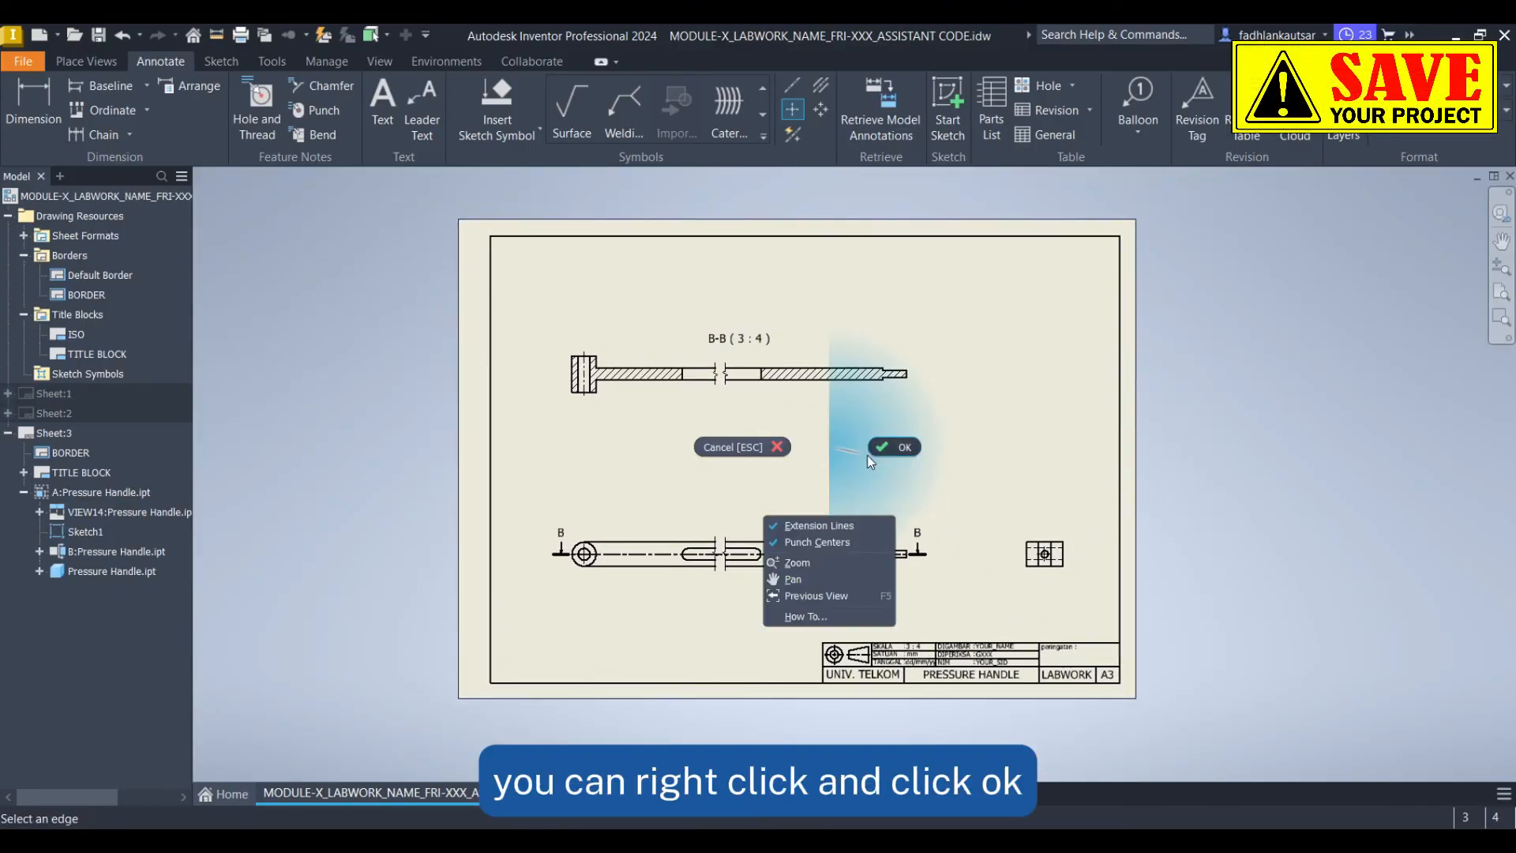
{"action": "left_click", "coordinate": [889, 448]}
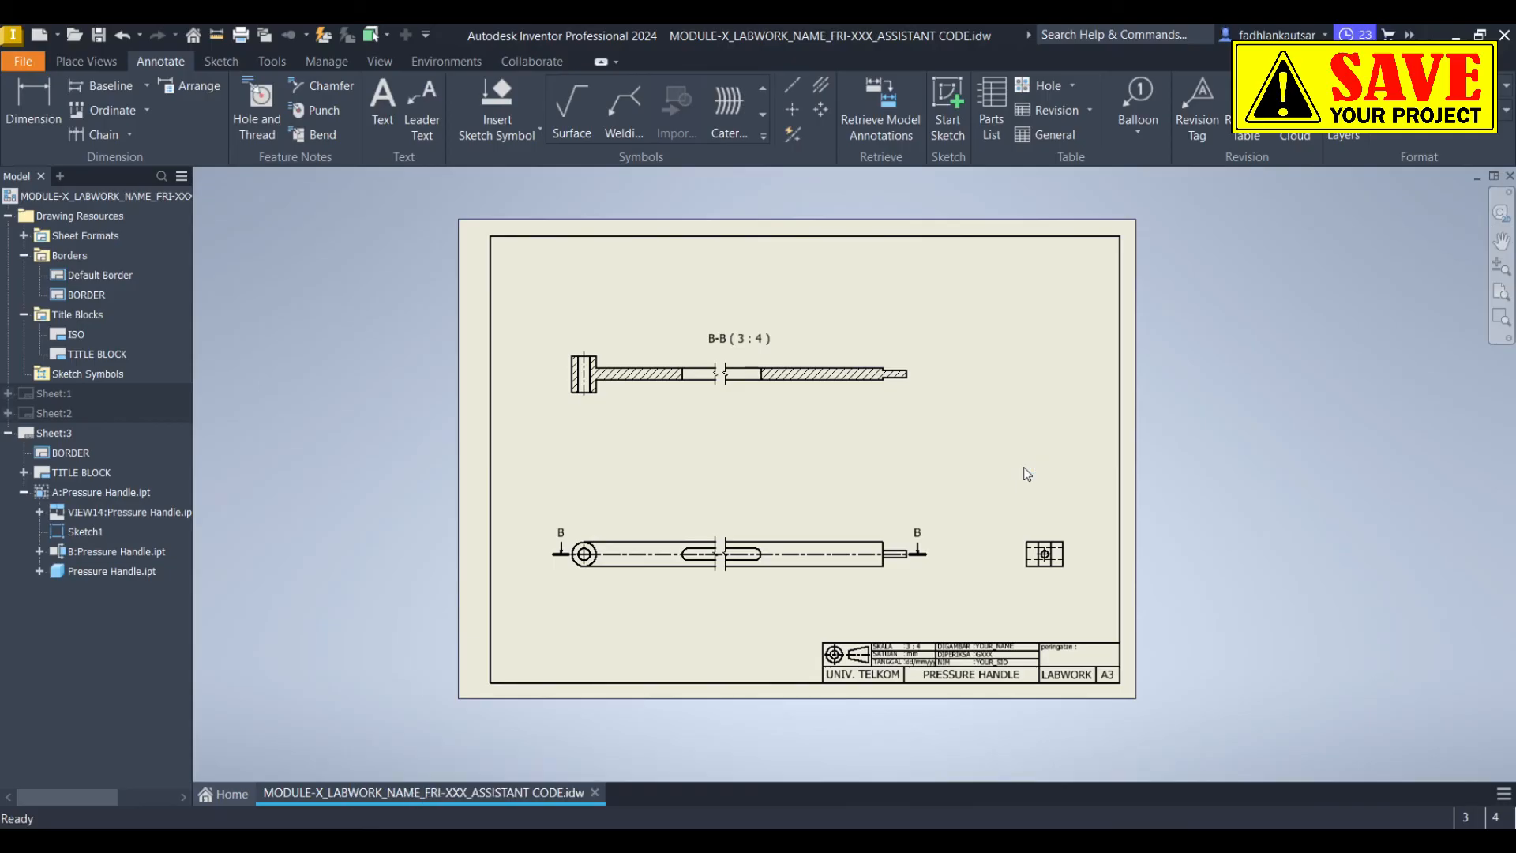
Save the drawing
{"action": "left_click", "coordinate": [23, 61]}
{"action": "left_click", "coordinate": [76, 233]}
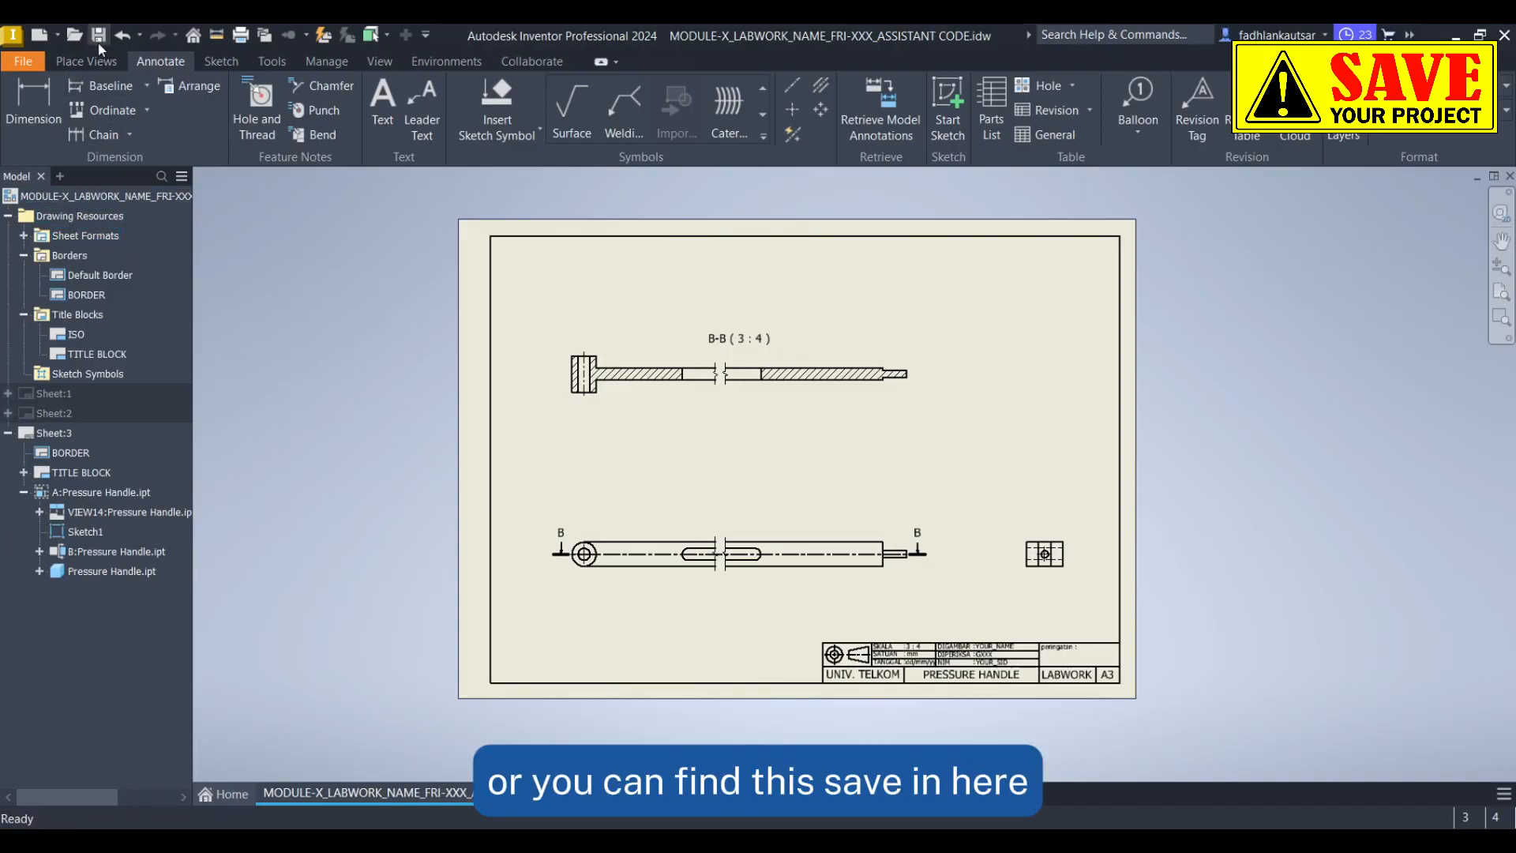
Export all sheets of the drawing to PDF as MODULE-X_LABWORK_NAME_FRI-XXX_ASSISTANT CODE.pdf
{"action": "left_click", "coordinate": [25, 63]}
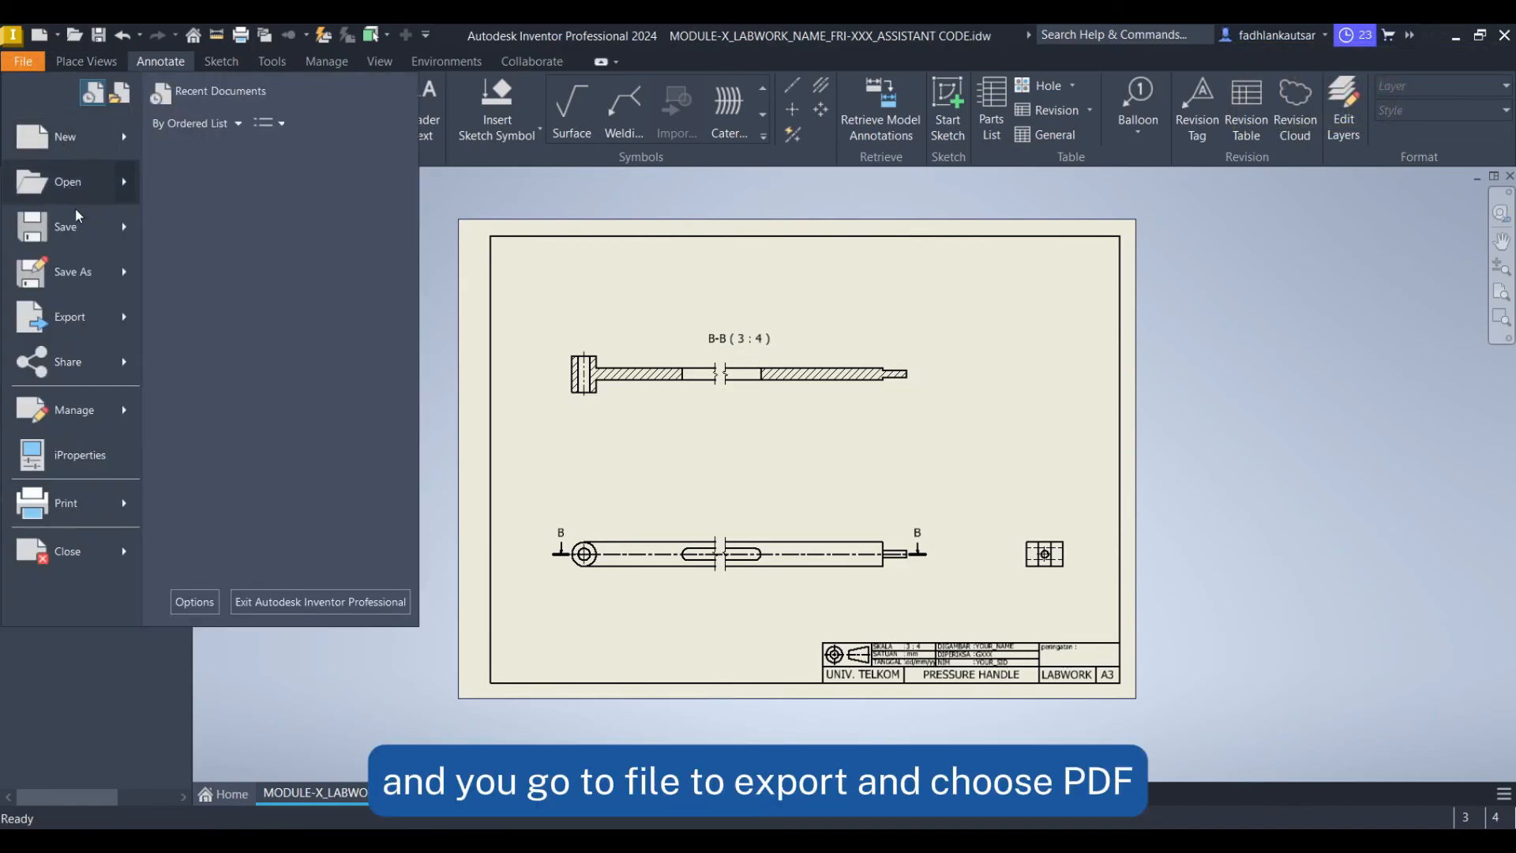
{"action": "mouse_move", "coordinate": [106, 328]}
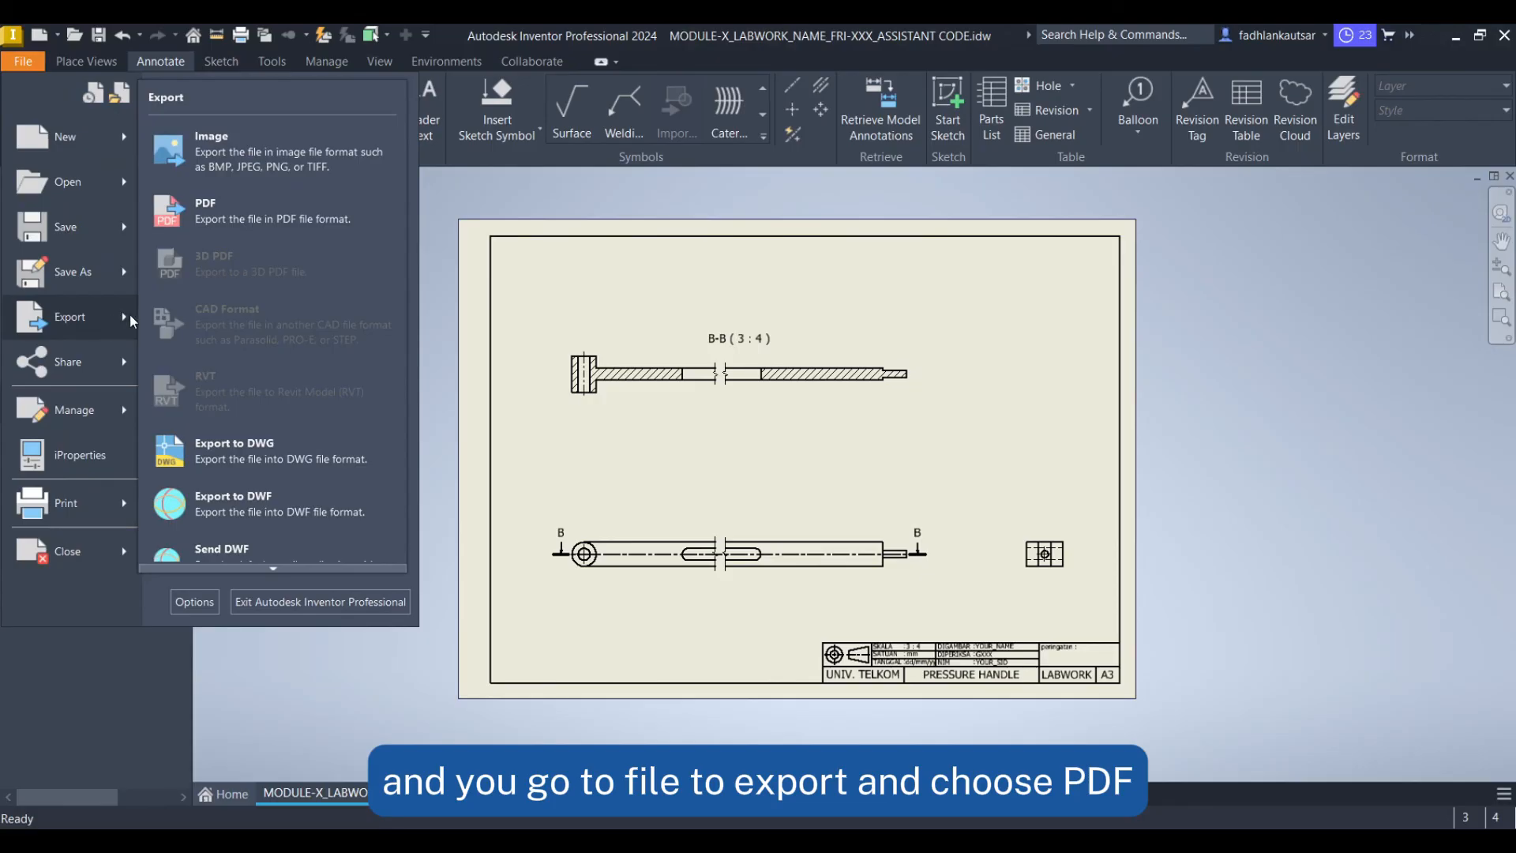
{"action": "left_click", "coordinate": [251, 207]}
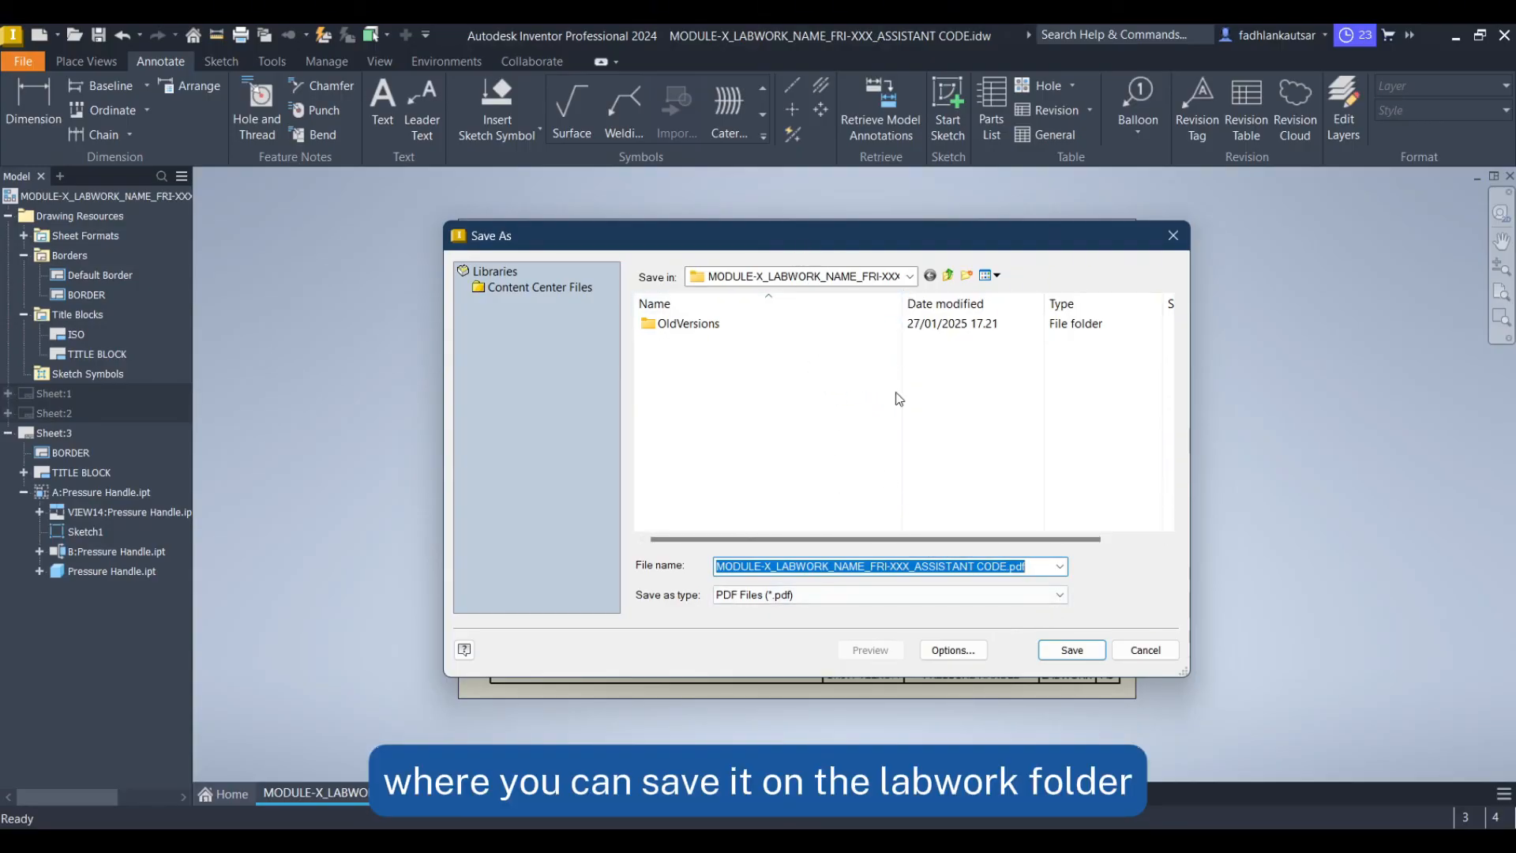
{"action": "left_click", "coordinate": [838, 566]}
{"action": "left_click", "coordinate": [951, 652]}
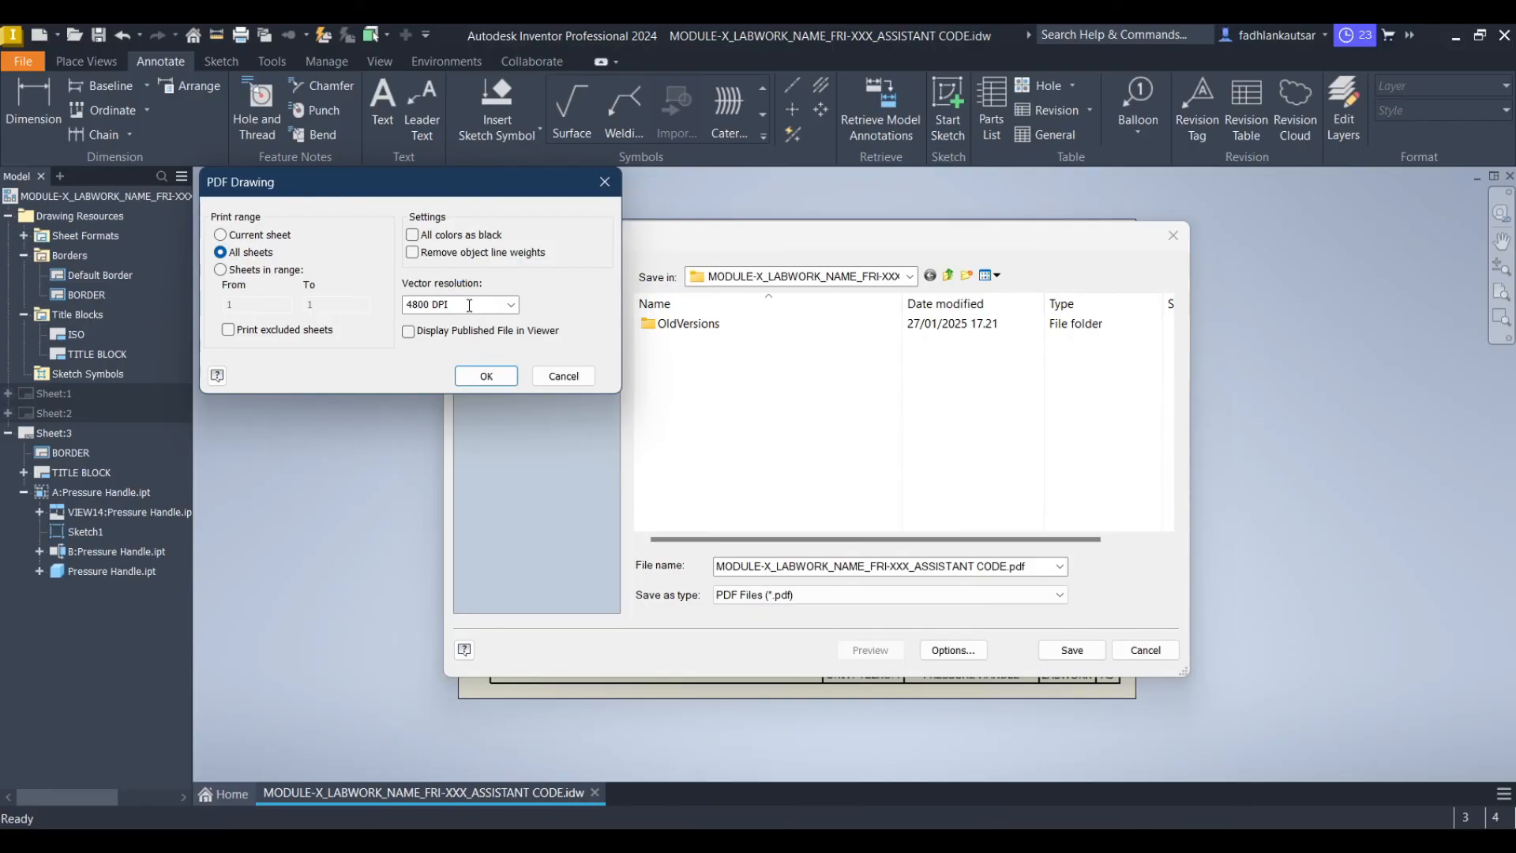
{"action": "left_click", "coordinate": [499, 377]}
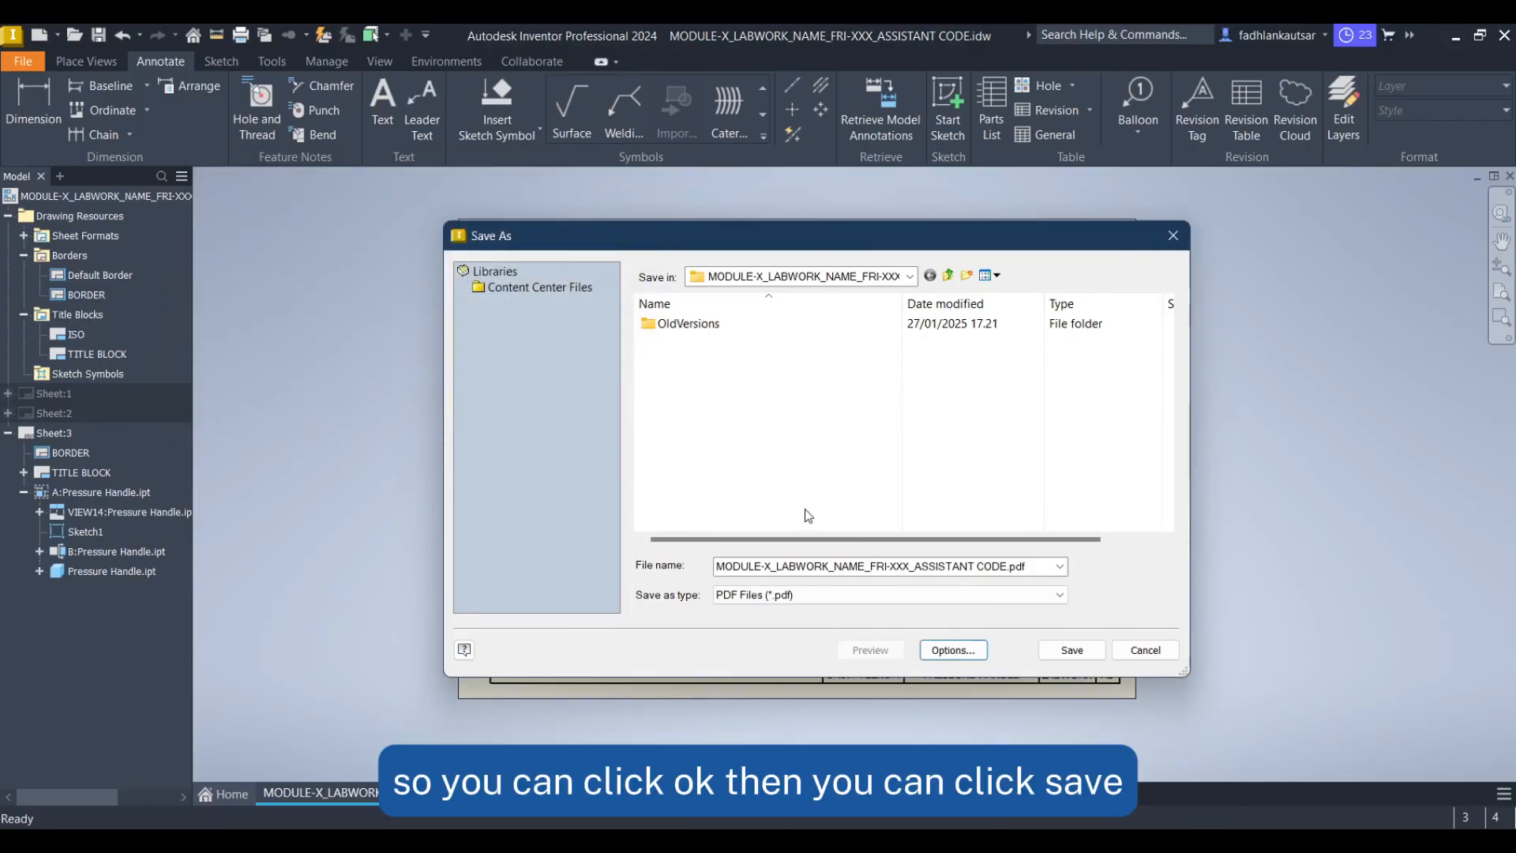
{"action": "left_click", "coordinate": [1072, 651]}
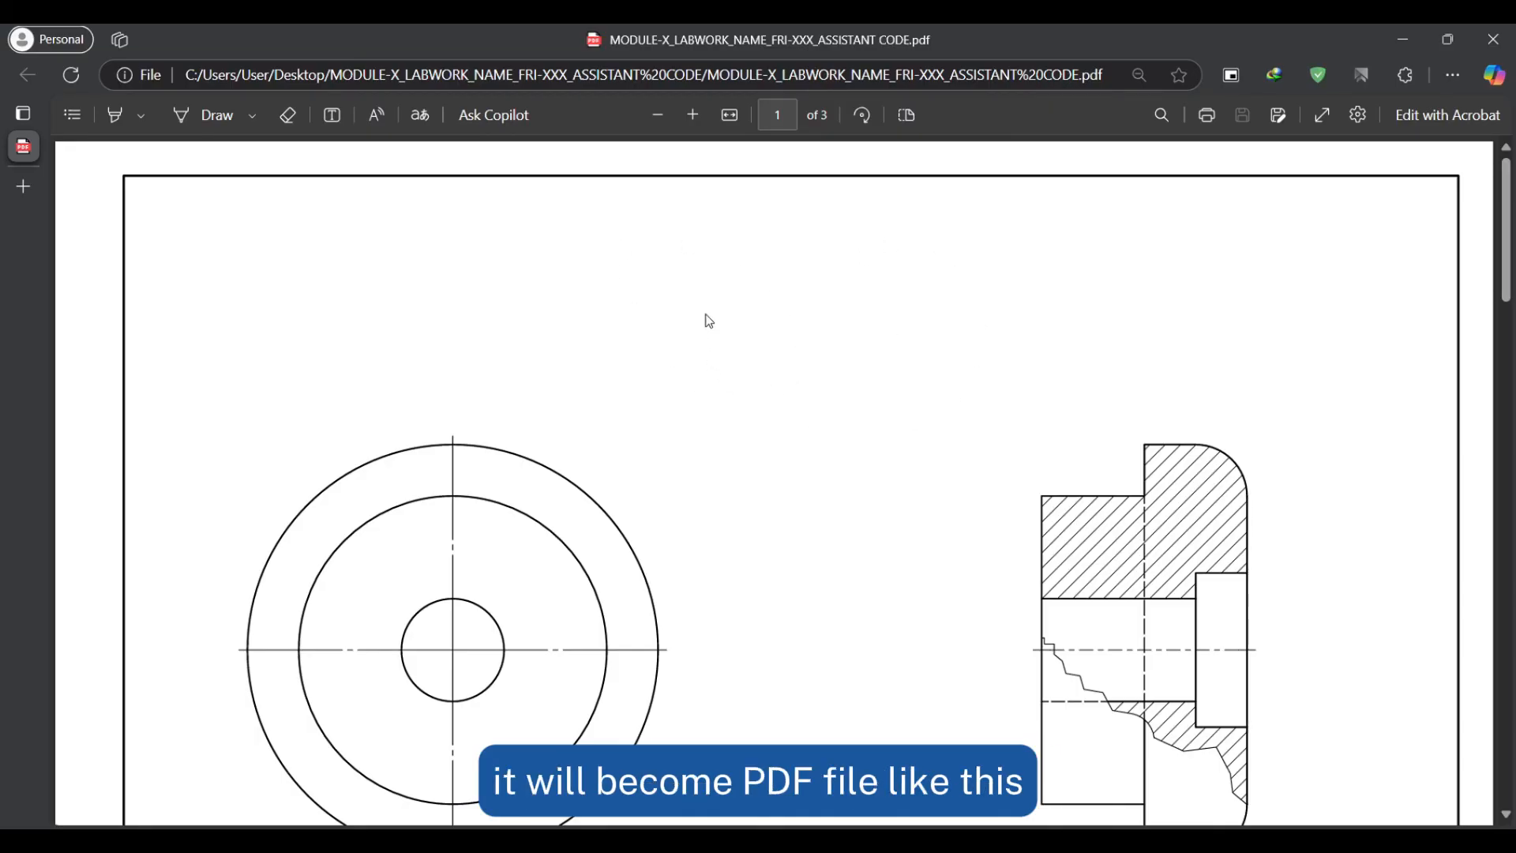
Scroll through the pages of the exported PDF in the browser viewer
{"action": "scroll", "coordinate": [850, 311], "scroll_direction": "down", "scroll_amount": 9}
{"action": "scroll", "coordinate": [868, 308], "scroll_direction": "down", "scroll_amount": 20}
{"action": "scroll", "coordinate": [949, 442], "scroll_direction": "down", "scroll_amount": 1}
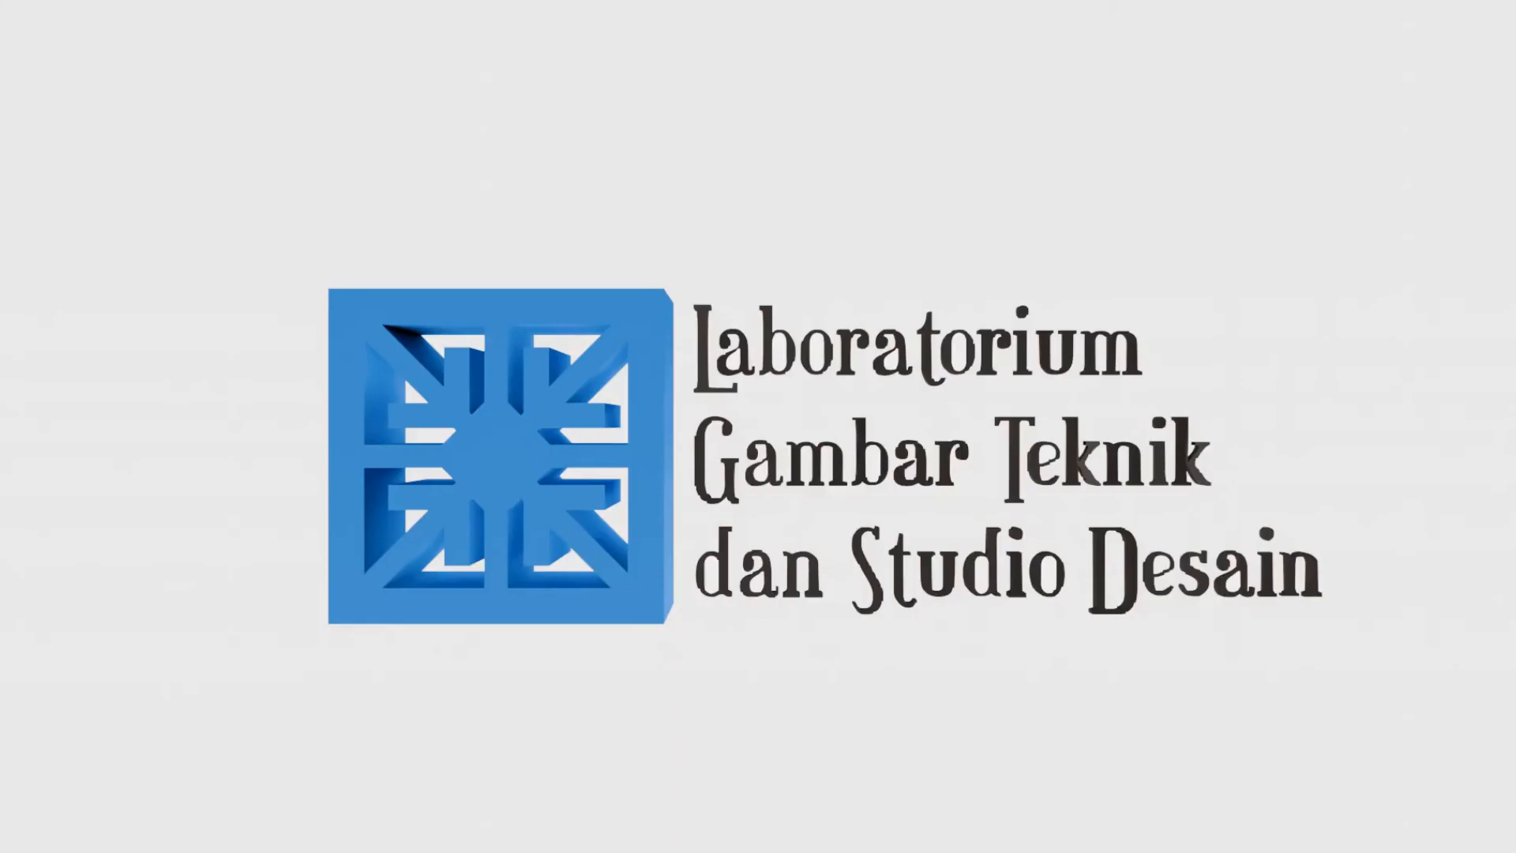